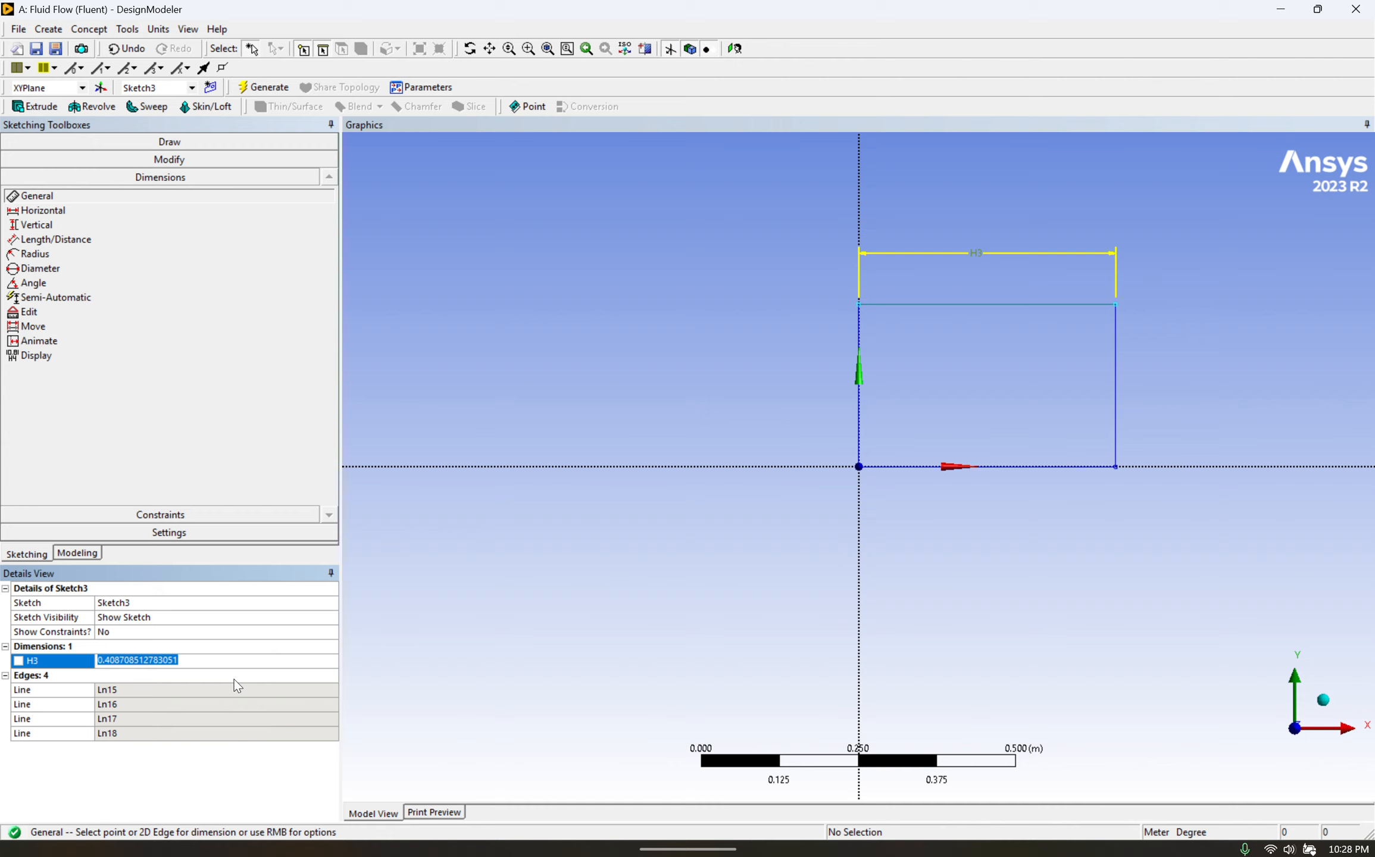
Step: Set the rectangle's horizontal dimension to 1 m and dimension its vertical edge at 0.5 m
{"action": "type", "text": "1"}
{"action": "key", "text": "Return"}
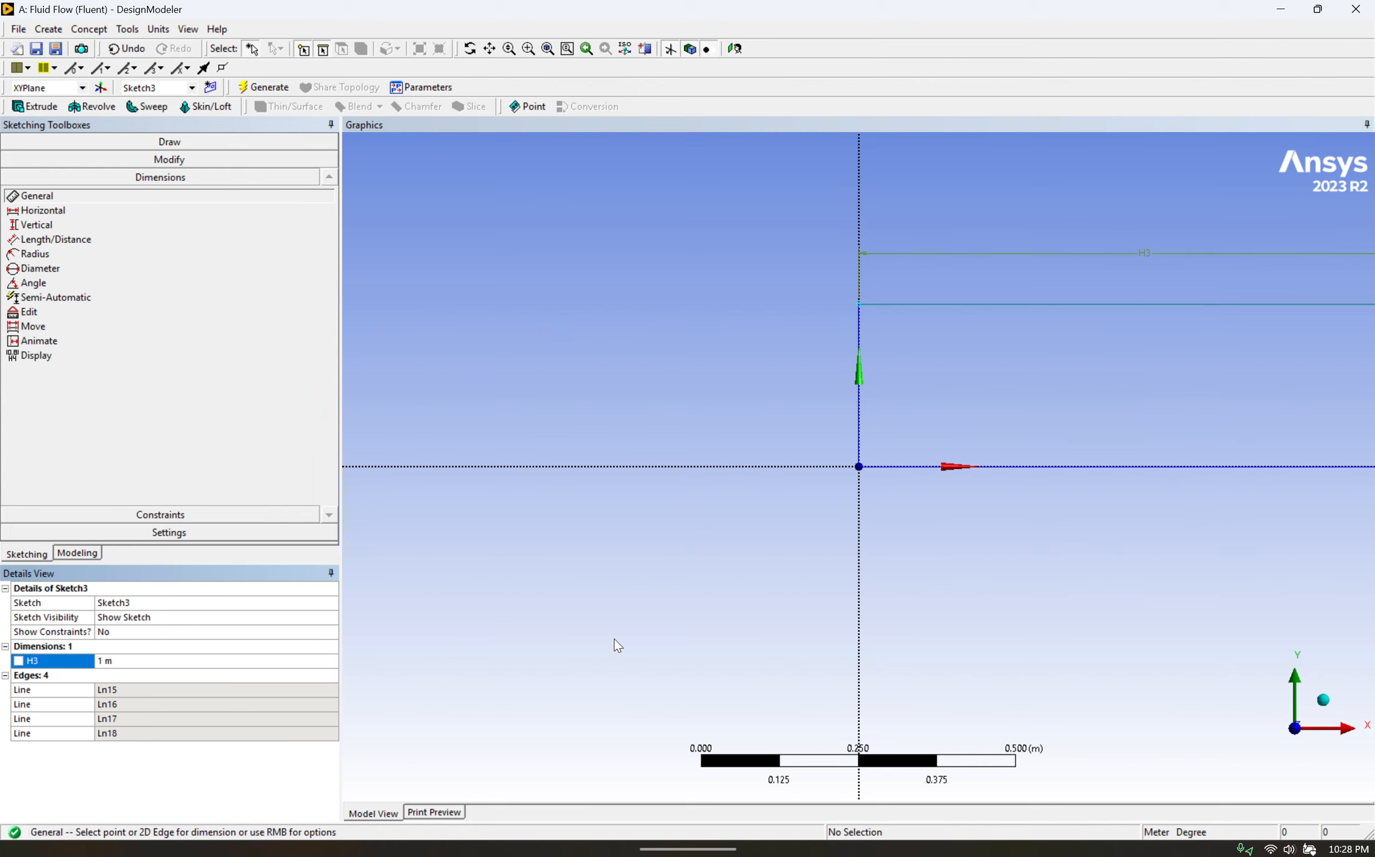
{"action": "scroll", "coordinate": [888, 436], "scroll_direction": "down", "scroll_amount": 3}
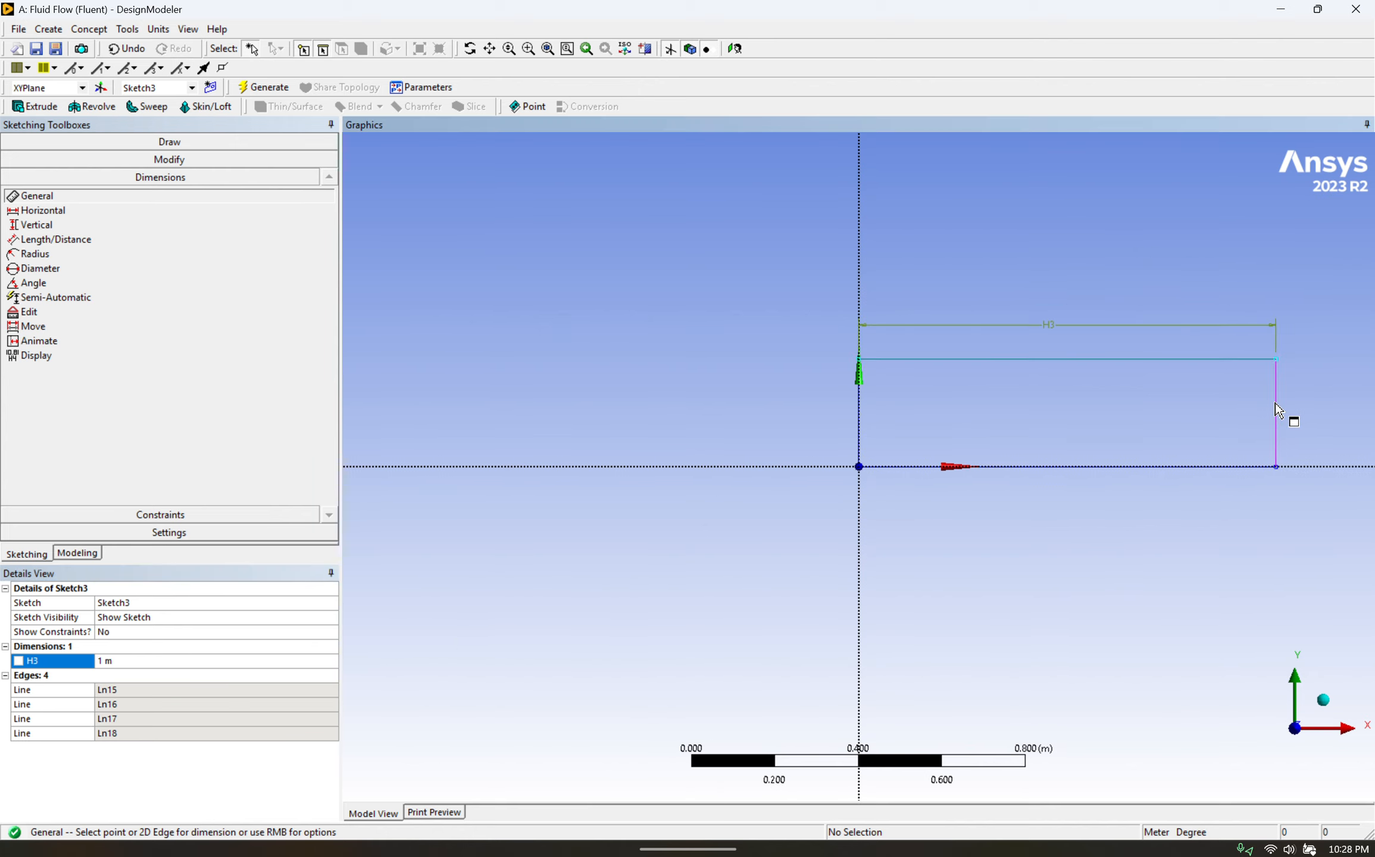
{"action": "left_click", "coordinate": [1275, 403]}
{"action": "left_click", "coordinate": [1301, 445]}
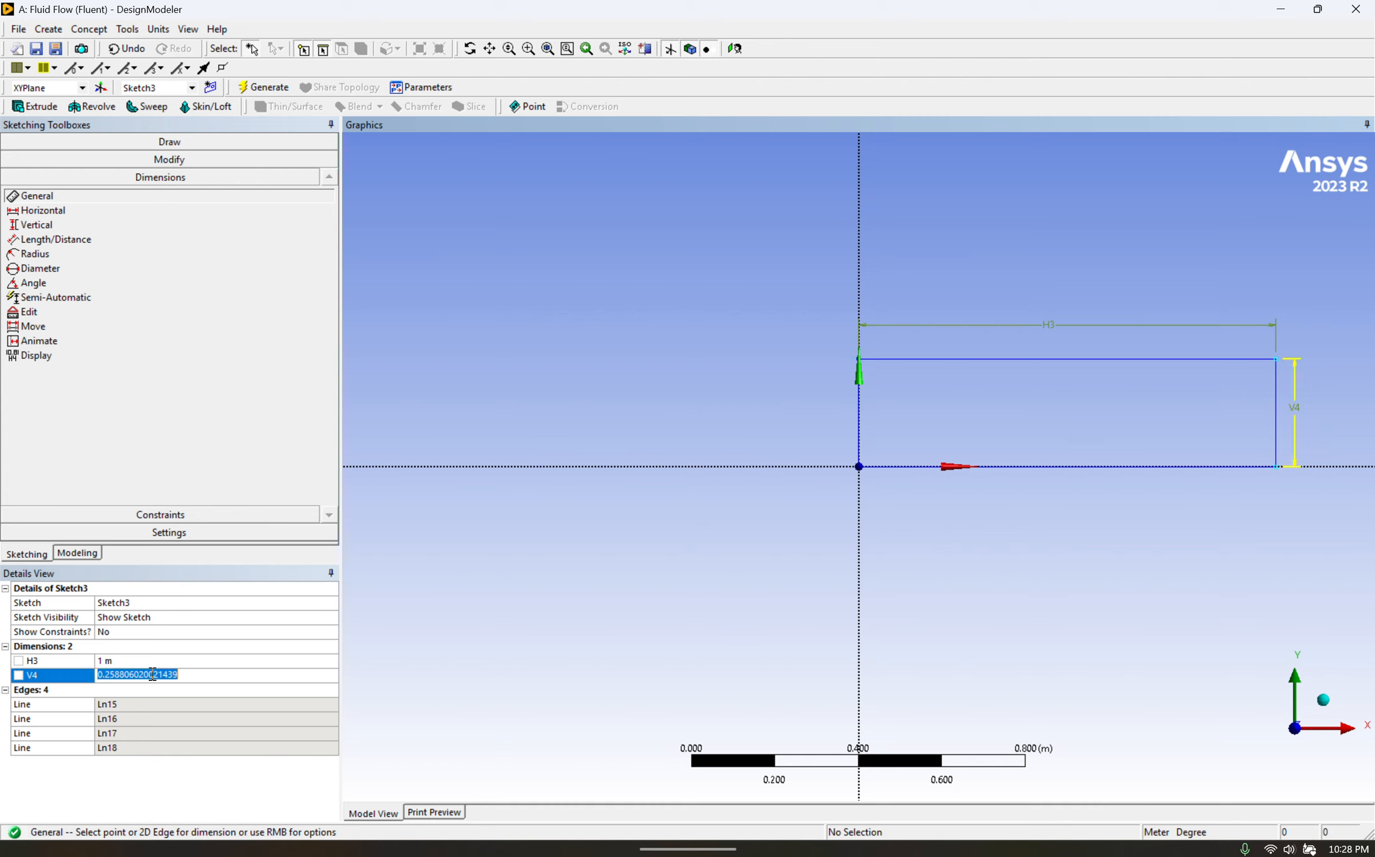
{"action": "left_click", "coordinate": [172, 675]}
{"action": "type", "text": ".5"}
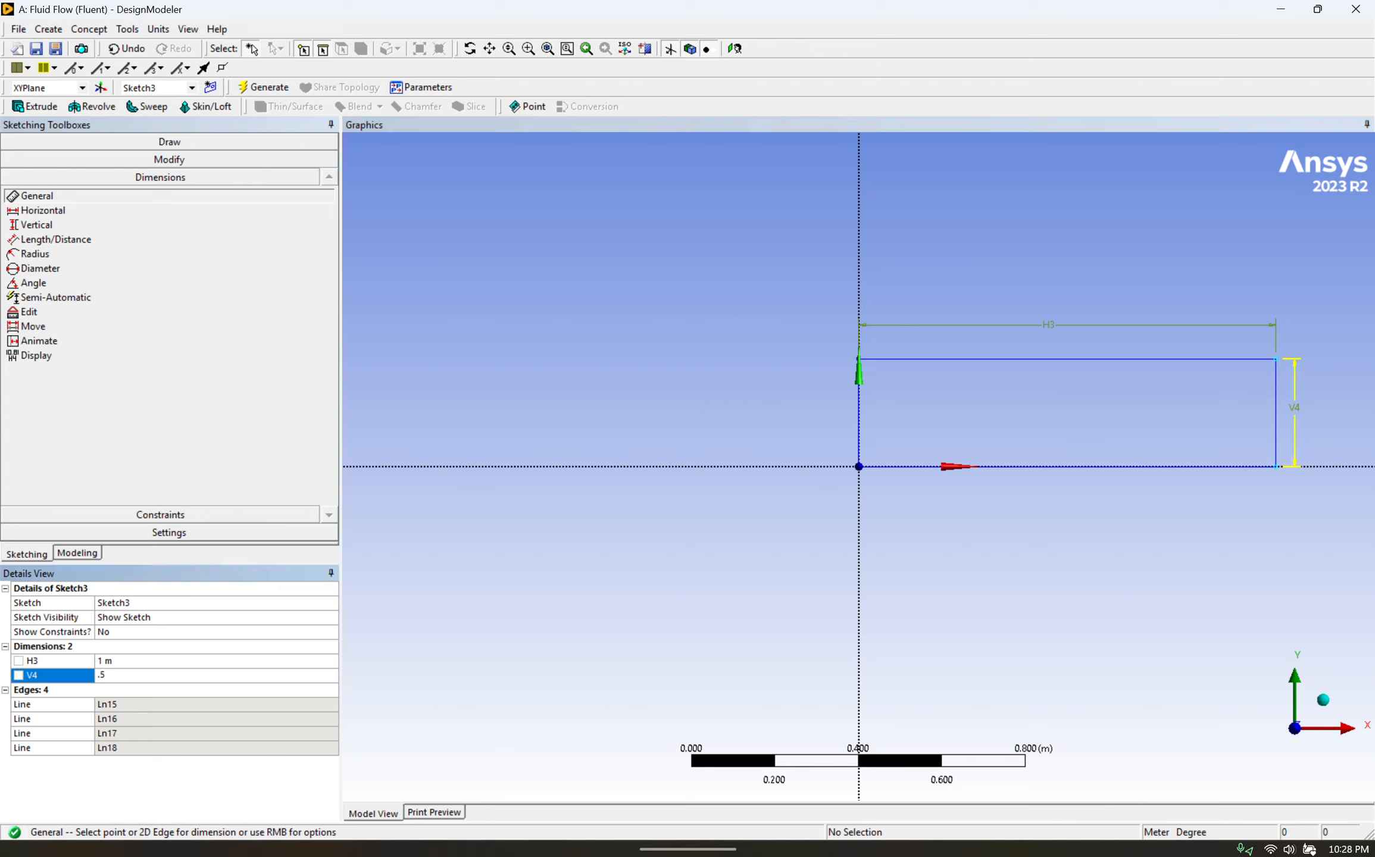
{"action": "key", "text": "Return"}
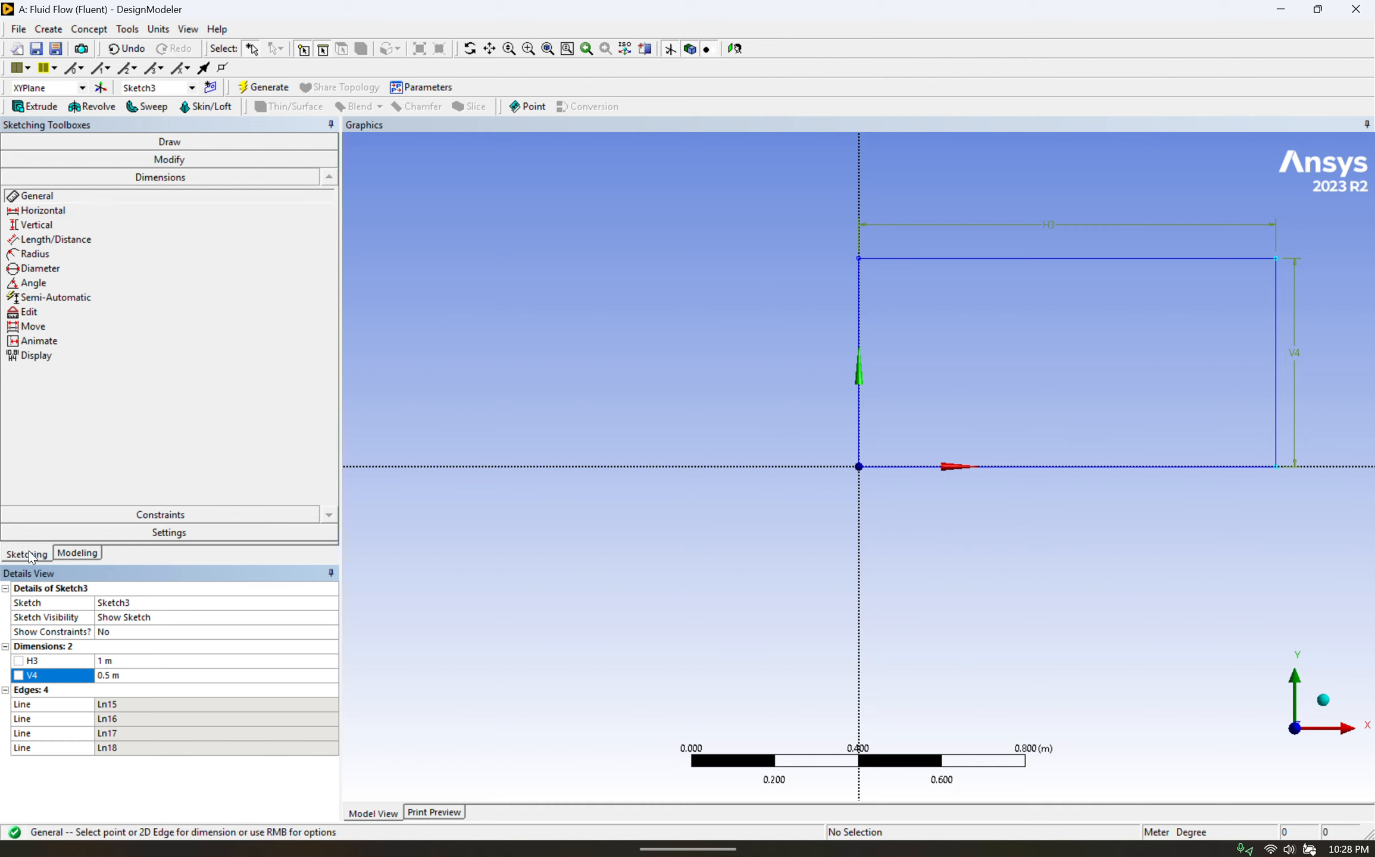
Step: Create a surface from the rectangle sketch on the XY plane using Surfaces From Sketches and generate it
{"action": "left_click", "coordinate": [76, 556]}
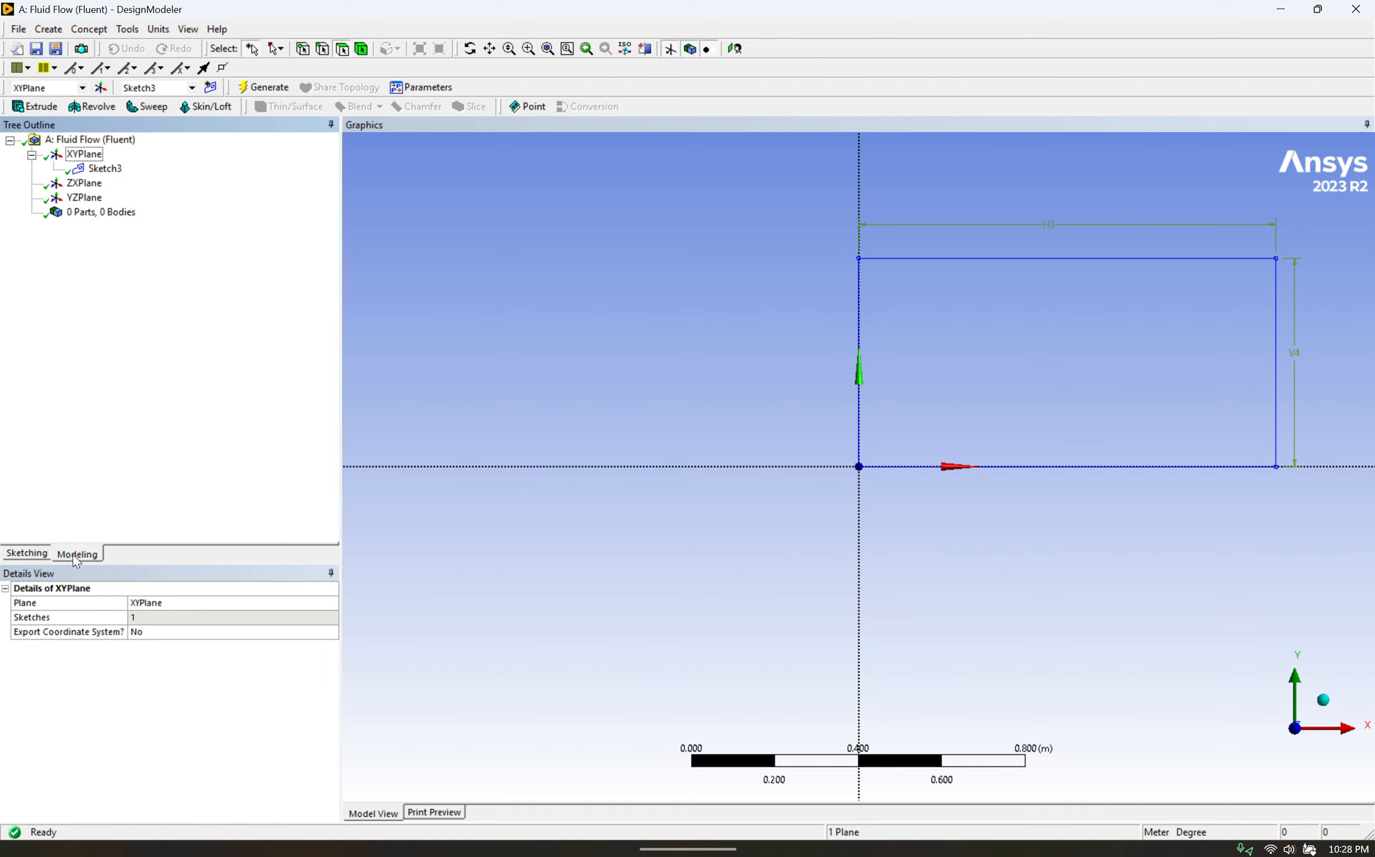
{"action": "left_click", "coordinate": [105, 170]}
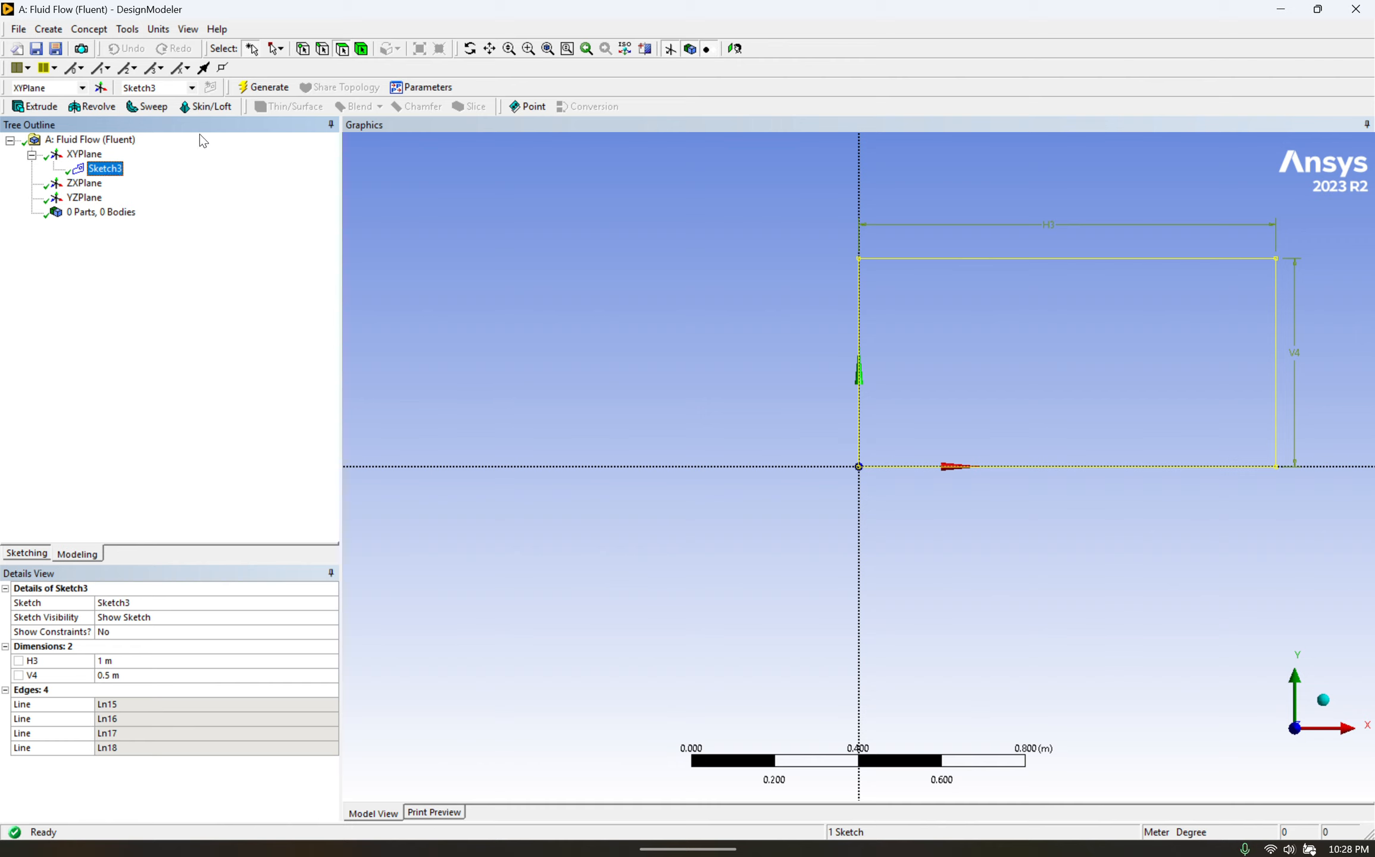
{"action": "left_click", "coordinate": [107, 33]}
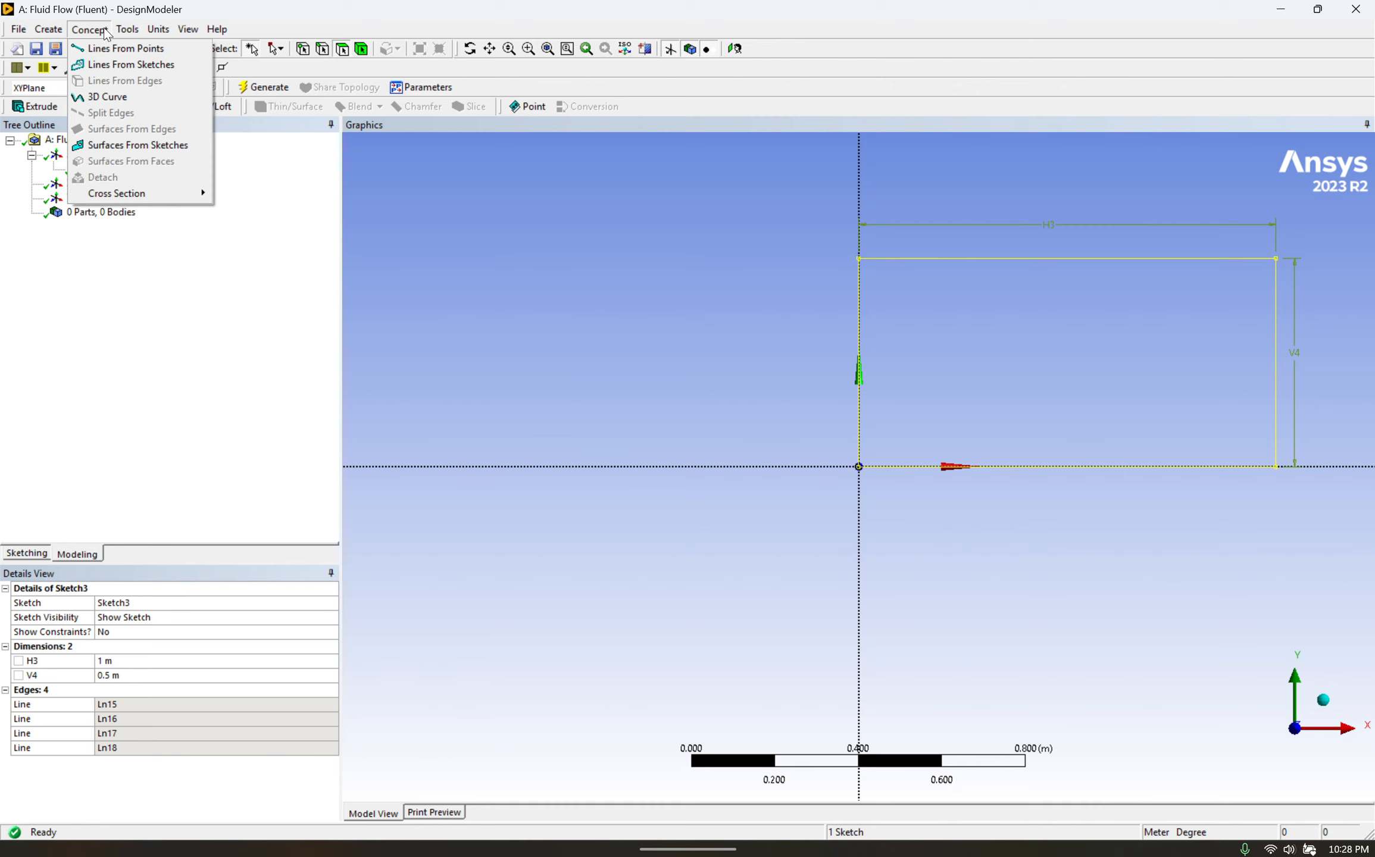
{"action": "left_click", "coordinate": [140, 149]}
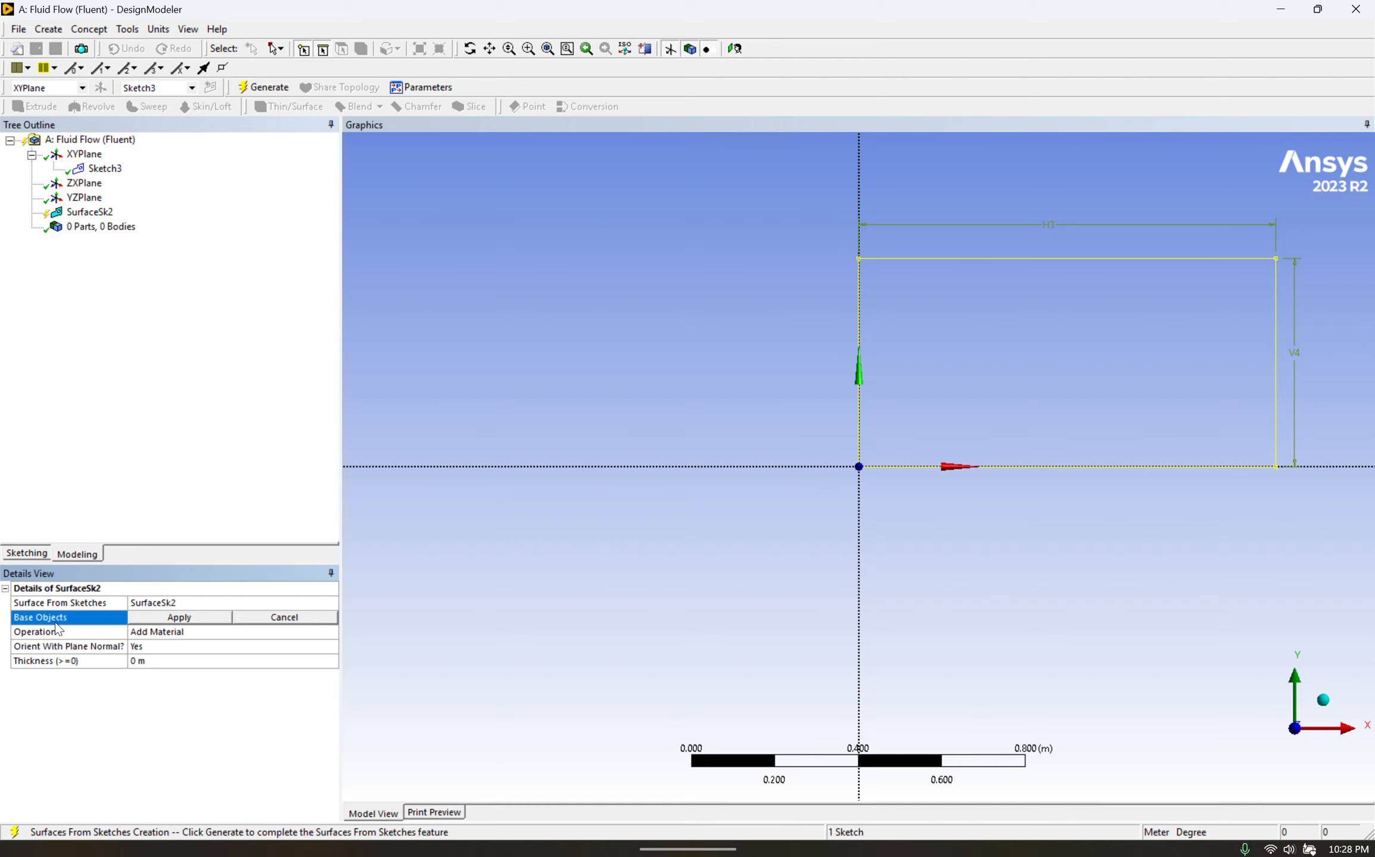
{"action": "left_click", "coordinate": [98, 169]}
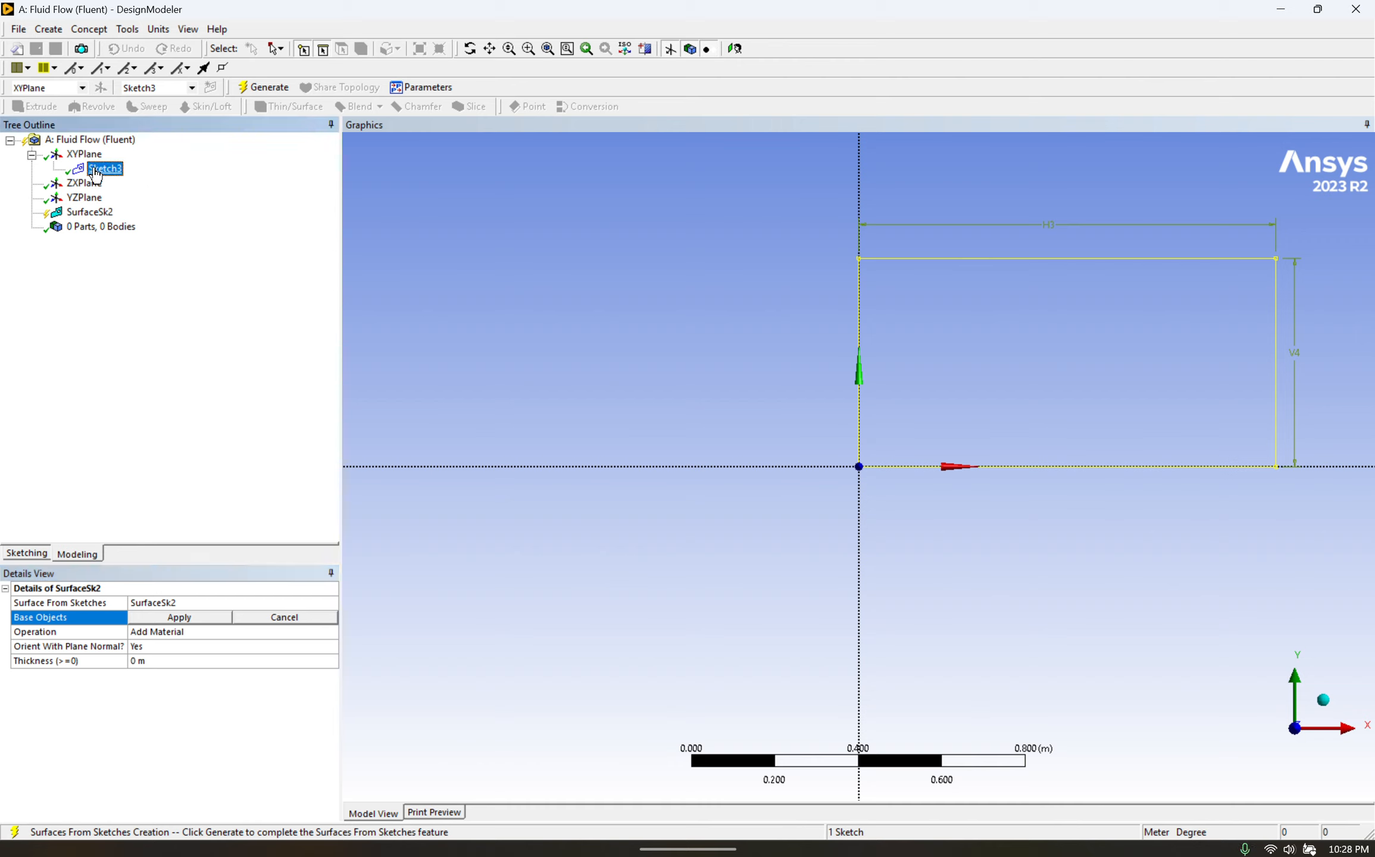
{"action": "left_click", "coordinate": [176, 617]}
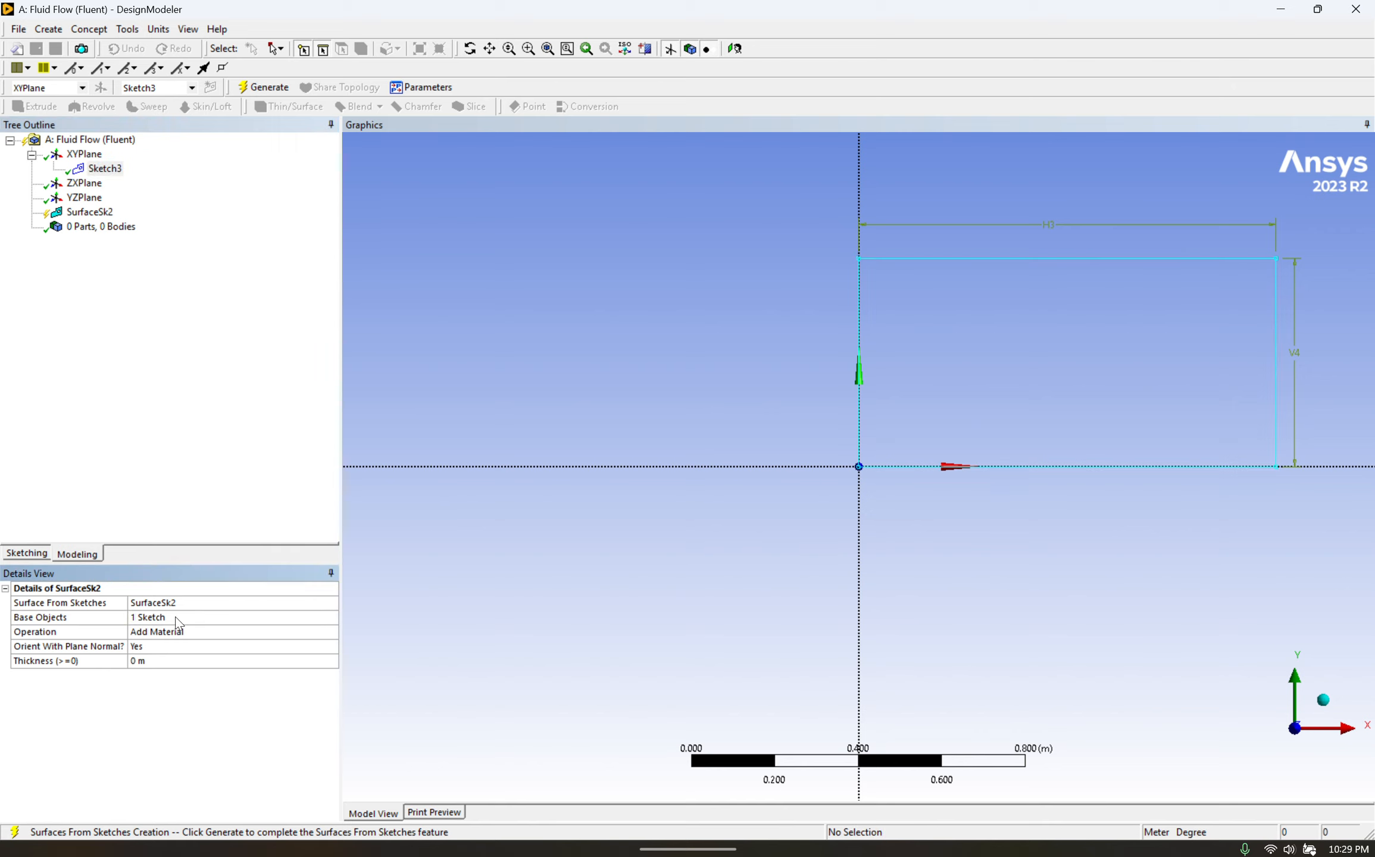
{"action": "left_click", "coordinate": [265, 91]}
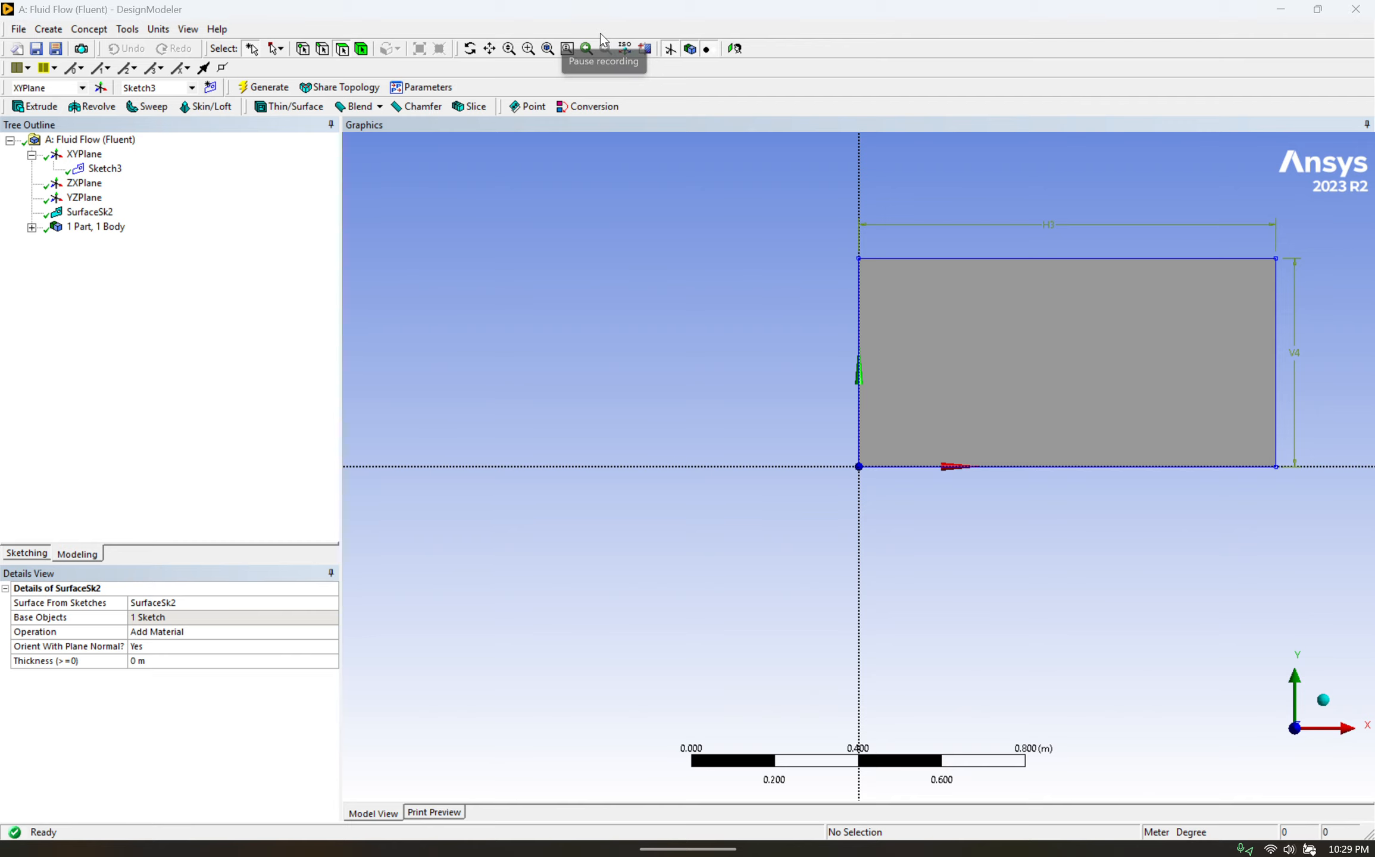
{"action": "left_click", "coordinate": [603, 35]}
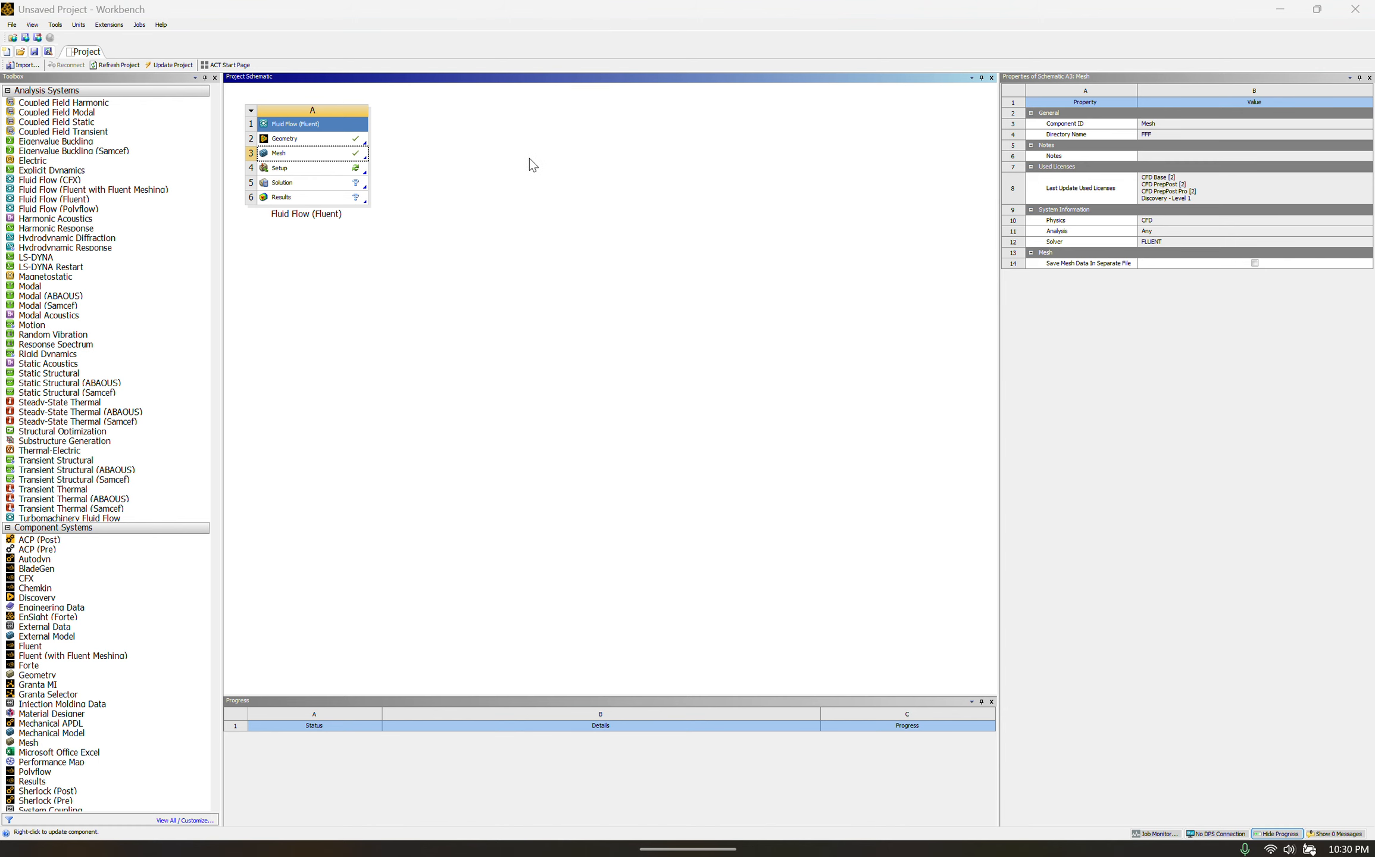
Step: Open the Fluid Flow system's Mesh cell in Ansys Meshing and insert a Face Meshing control
{"action": "double_click", "coordinate": [301, 153]}
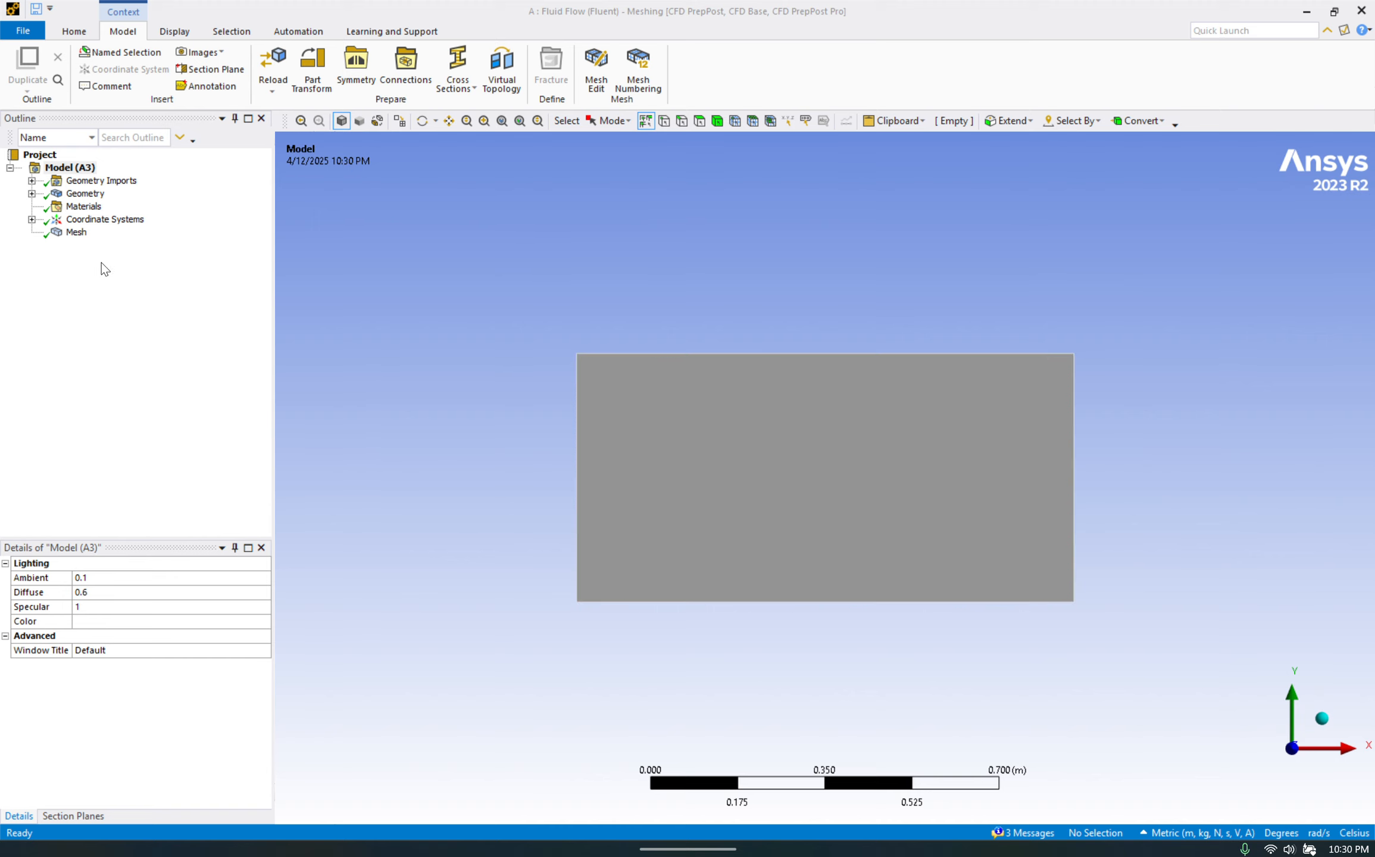
{"action": "left_click", "coordinate": [77, 233]}
{"action": "right_click", "coordinate": [78, 236]}
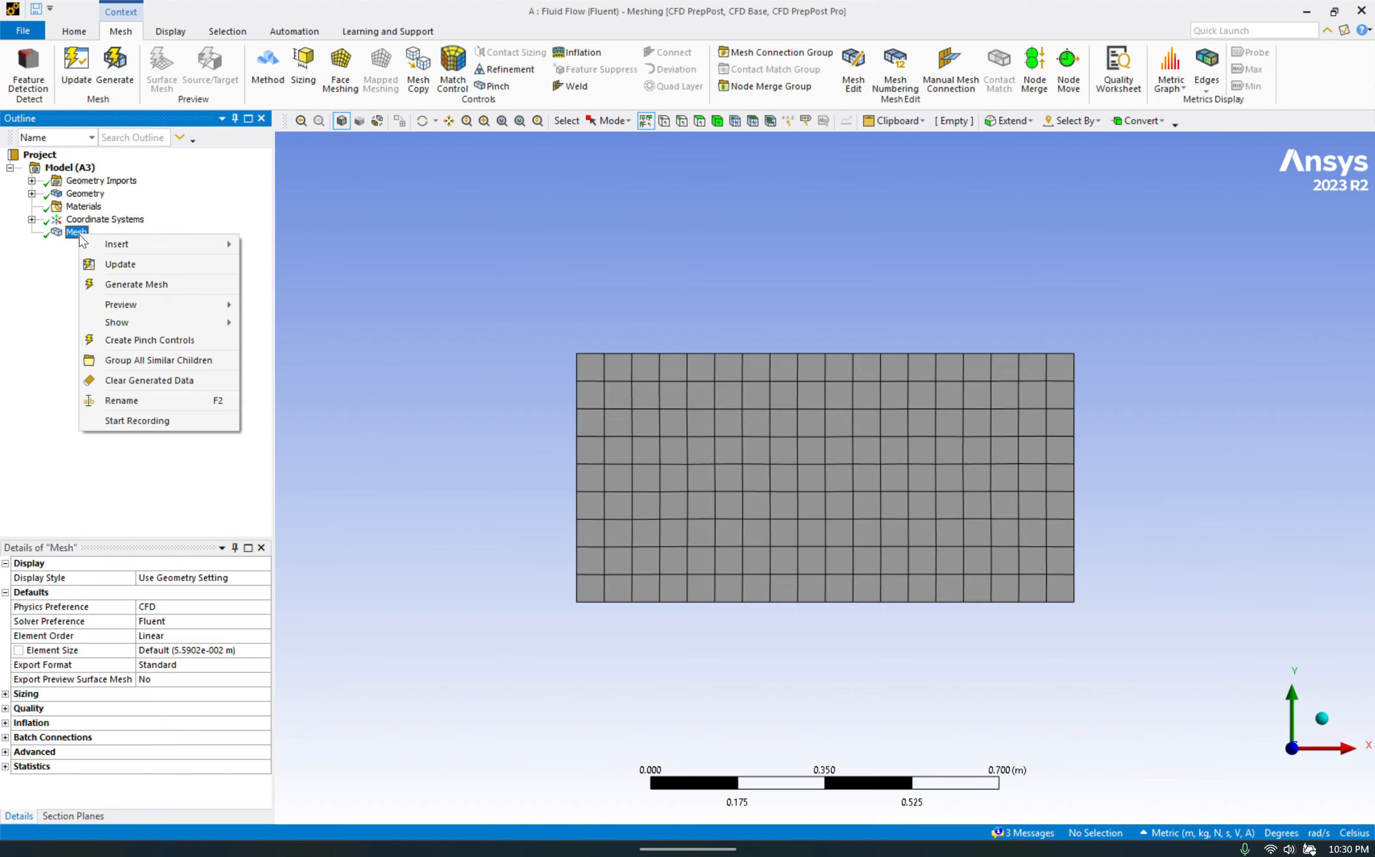
{"action": "mouse_move", "coordinate": [123, 244]}
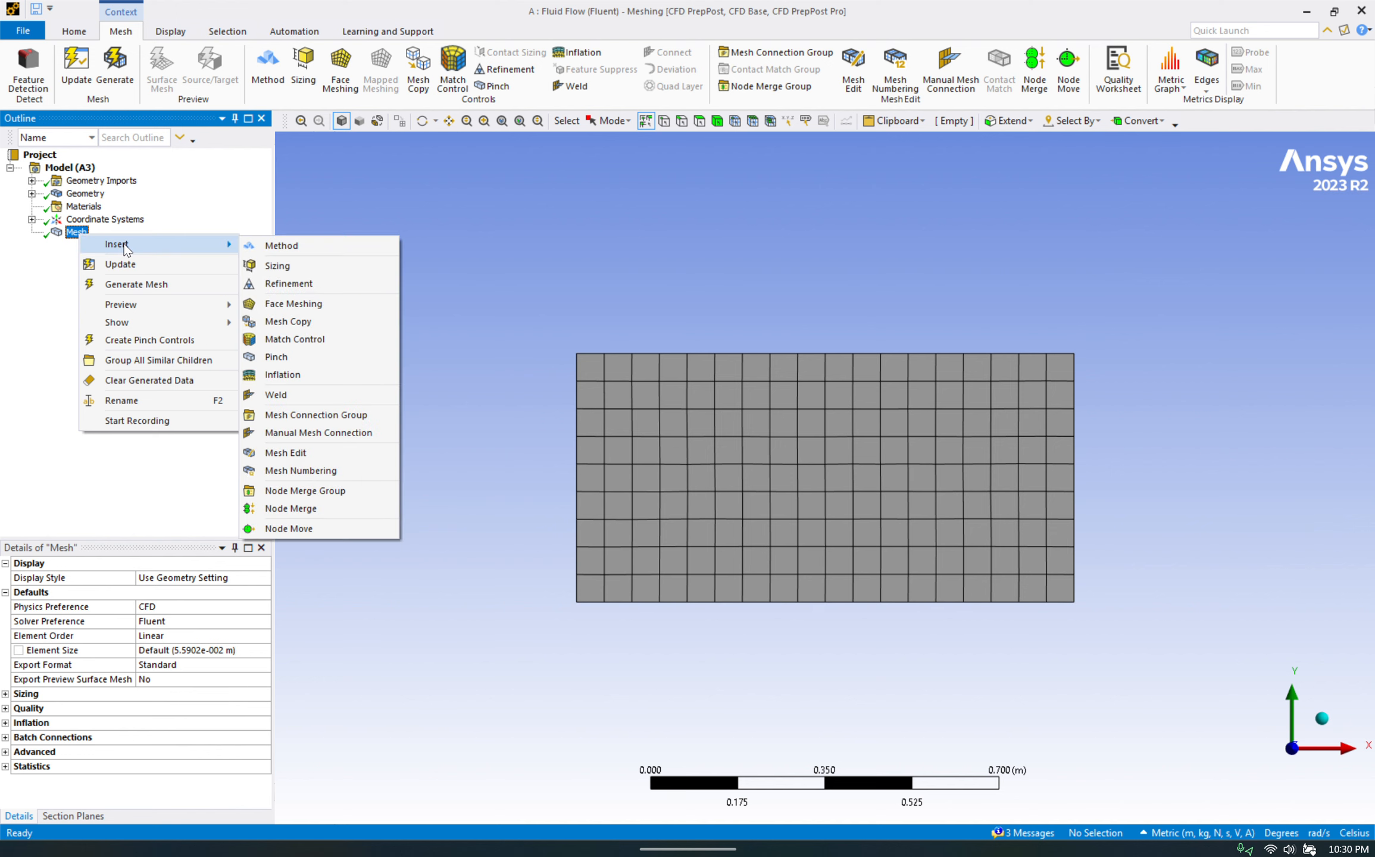
{"action": "left_click", "coordinate": [299, 303]}
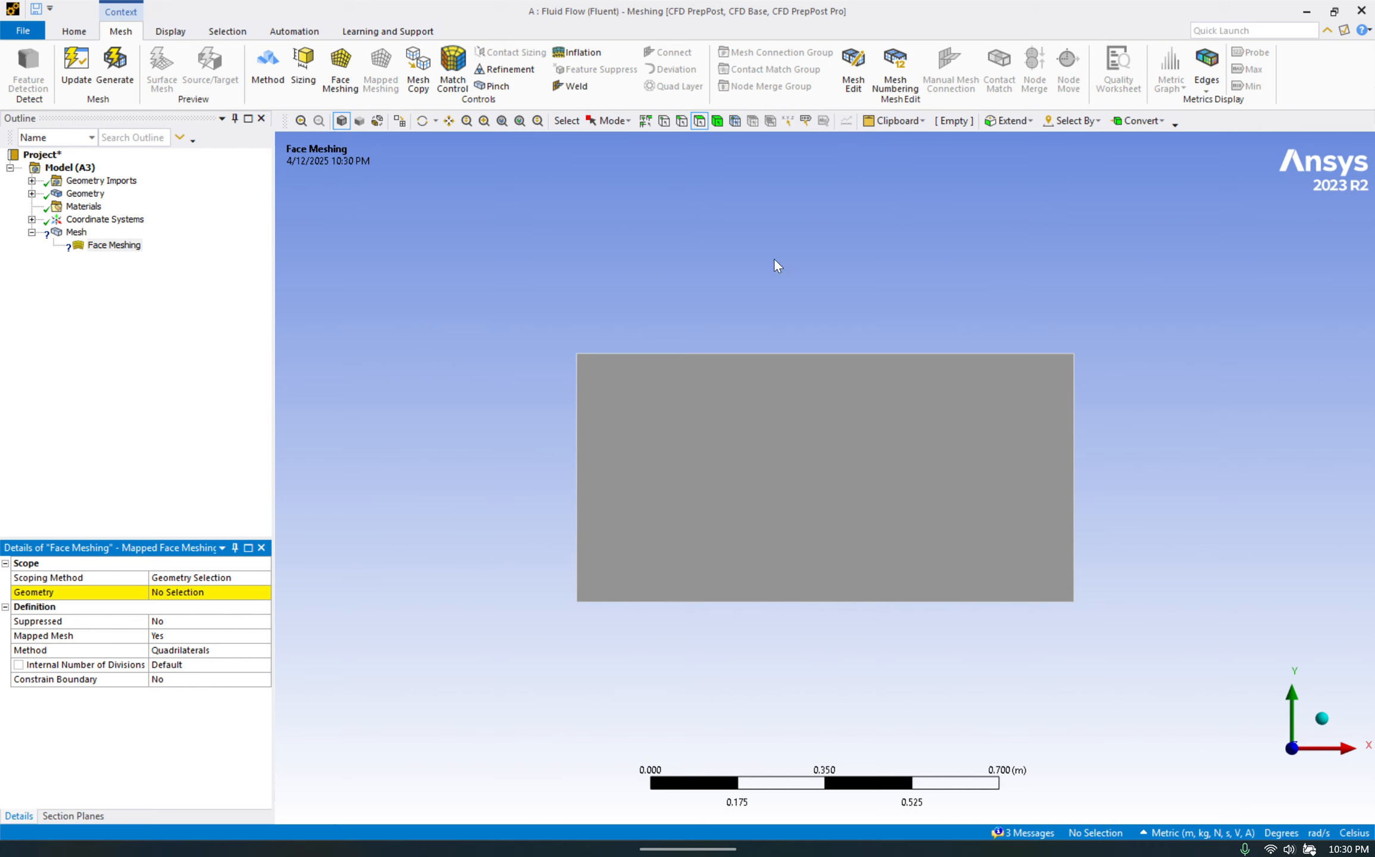
Step: Scope the Face Meshing control to the rectangular face, generate the mesh and display it
{"action": "left_click", "coordinate": [747, 429]}
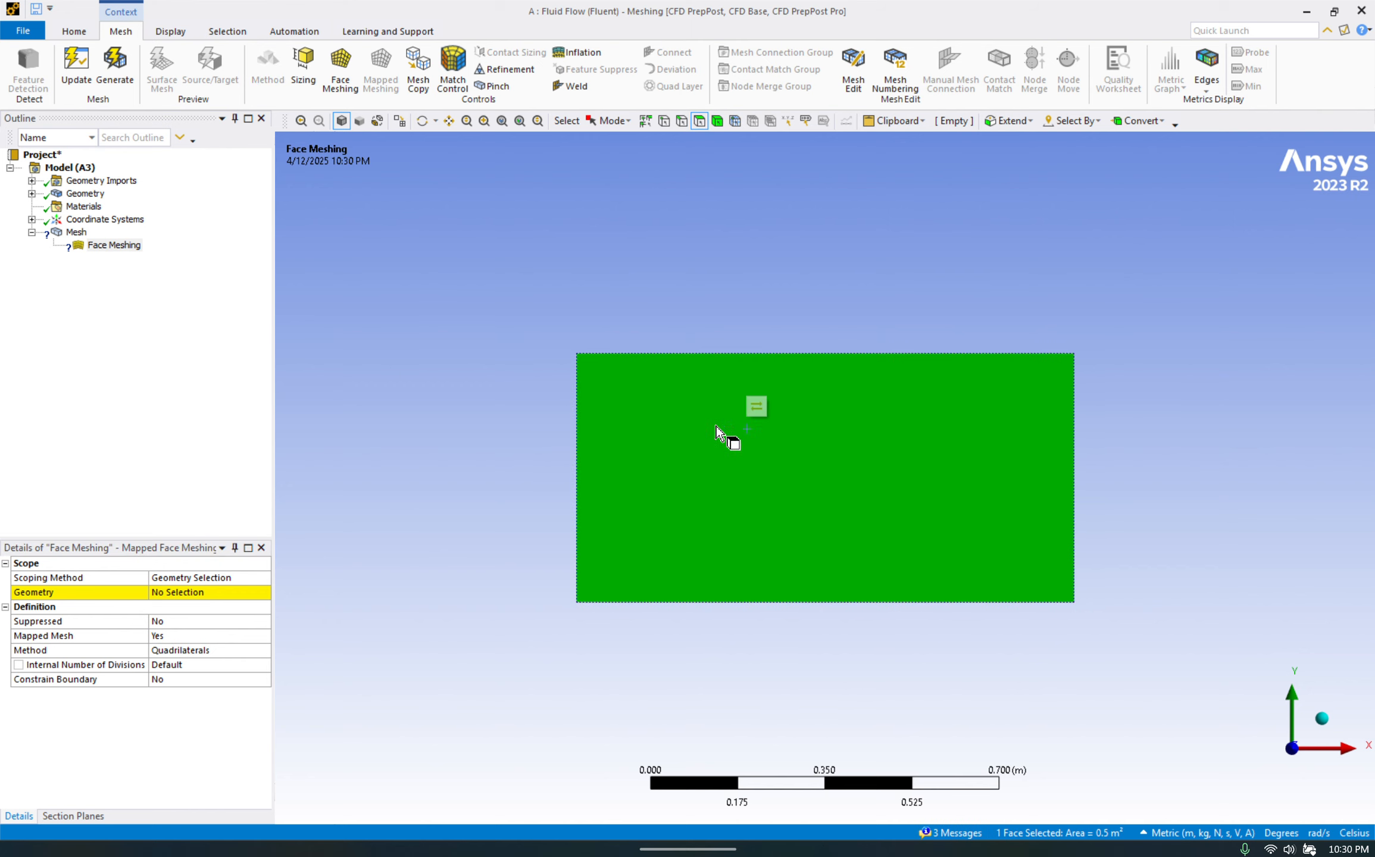
{"action": "left_click", "coordinate": [245, 594]}
{"action": "left_click", "coordinate": [182, 593]}
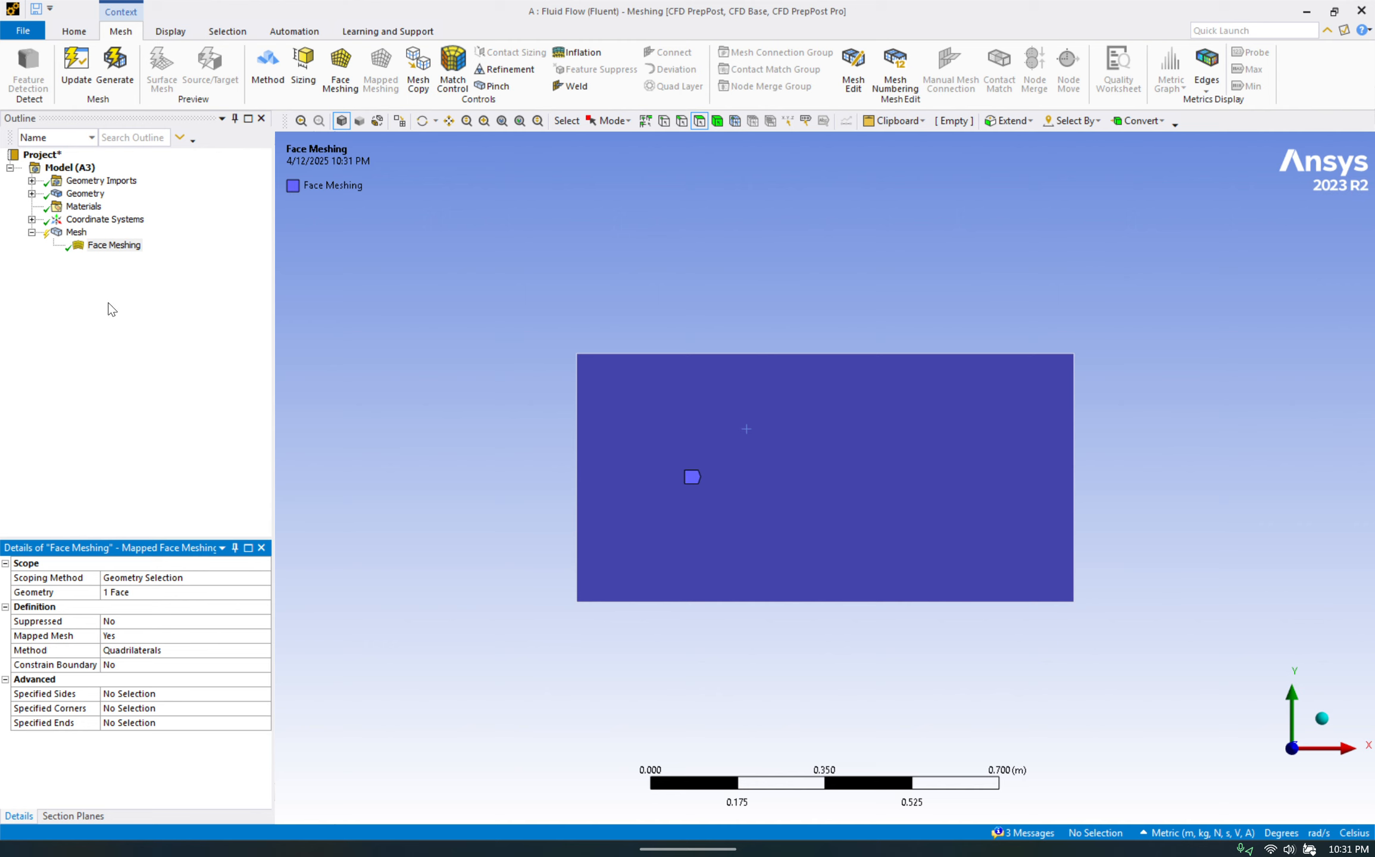
{"action": "left_click", "coordinate": [131, 68]}
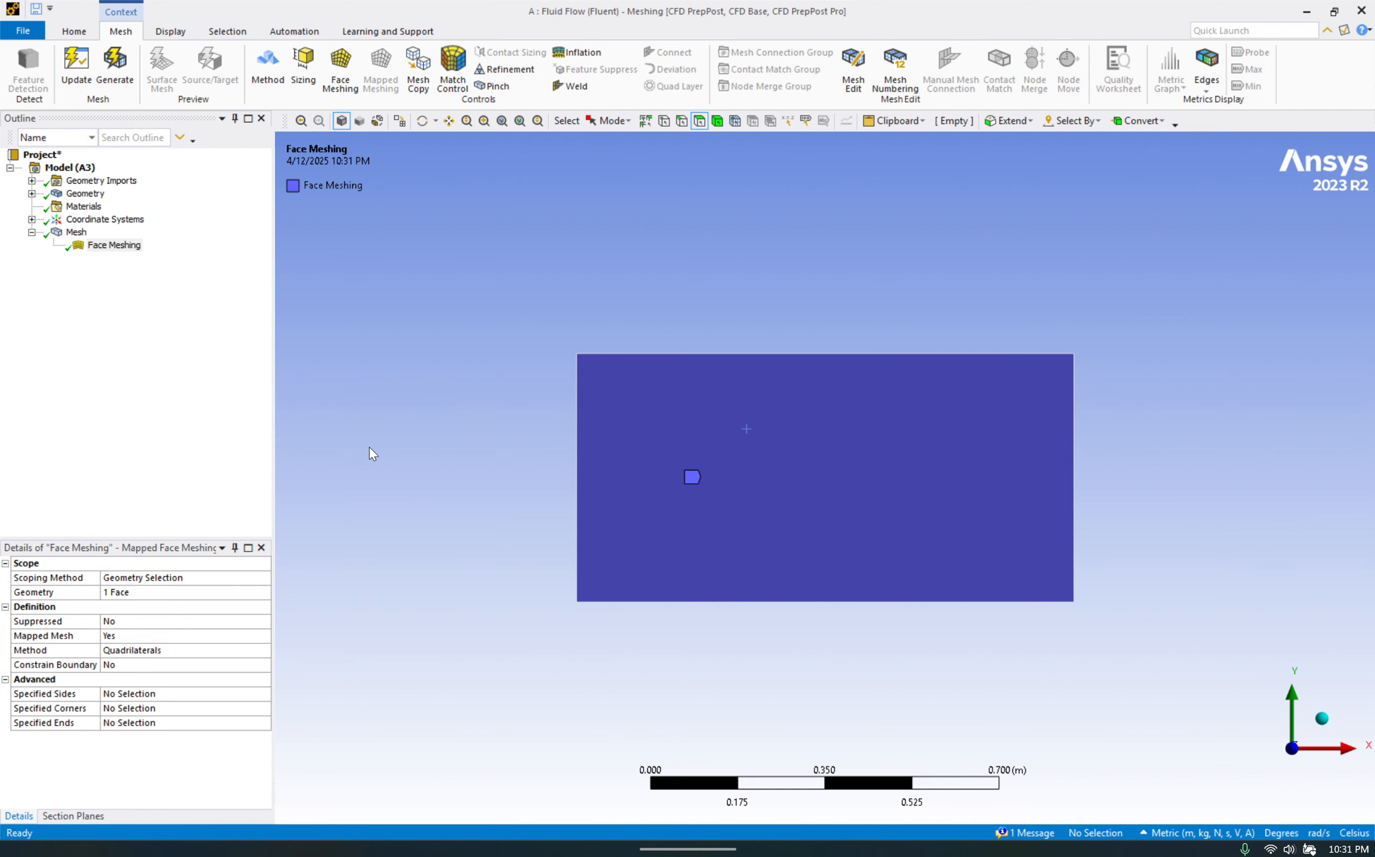
{"action": "left_click", "coordinate": [75, 232]}
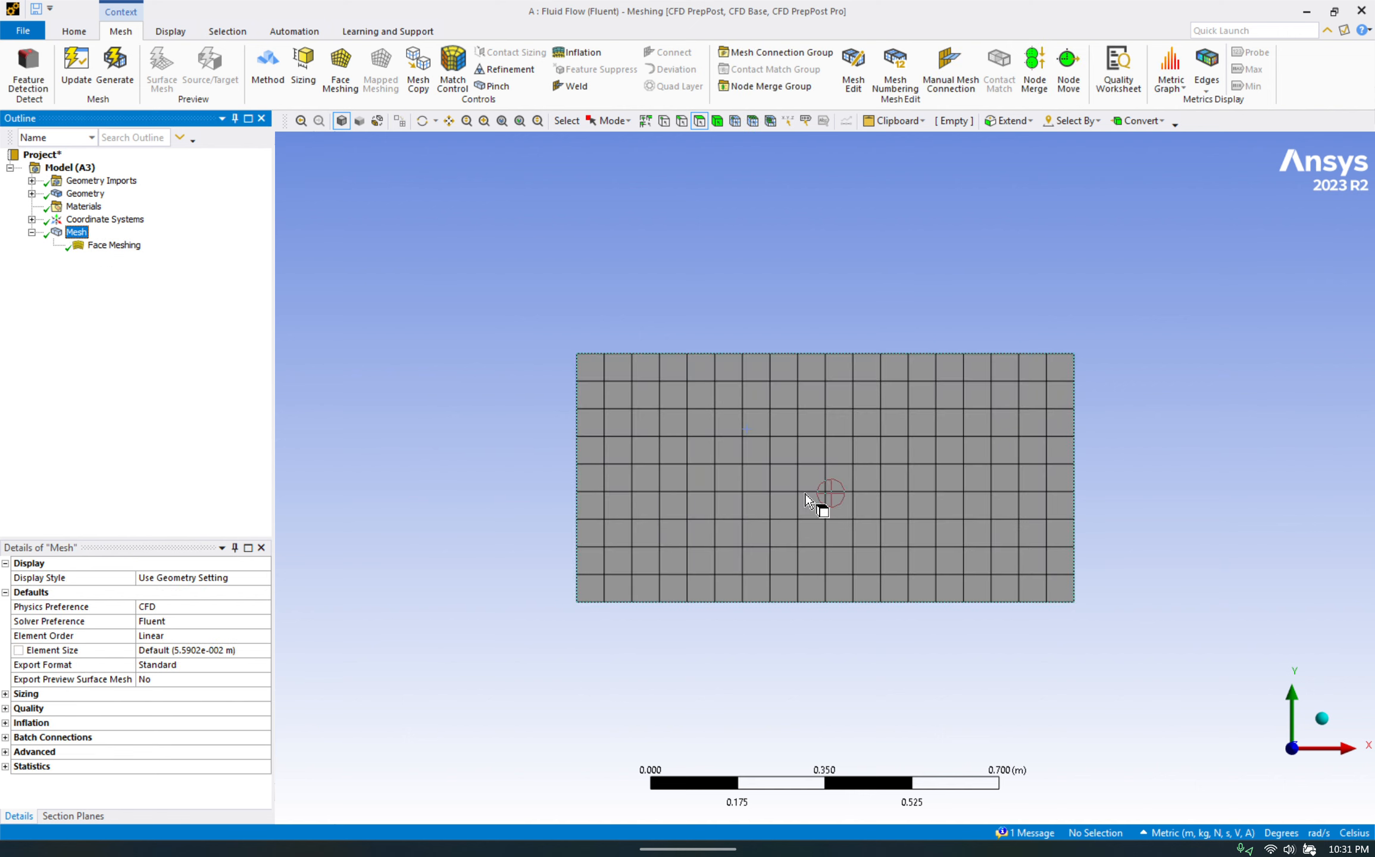
Step: Insert a Sizing control under the mesh and scope it to the rectangle's upper and lower edges
{"action": "right_click", "coordinate": [69, 233]}
{"action": "mouse_move", "coordinate": [158, 240]}
{"action": "left_click", "coordinate": [274, 263]}
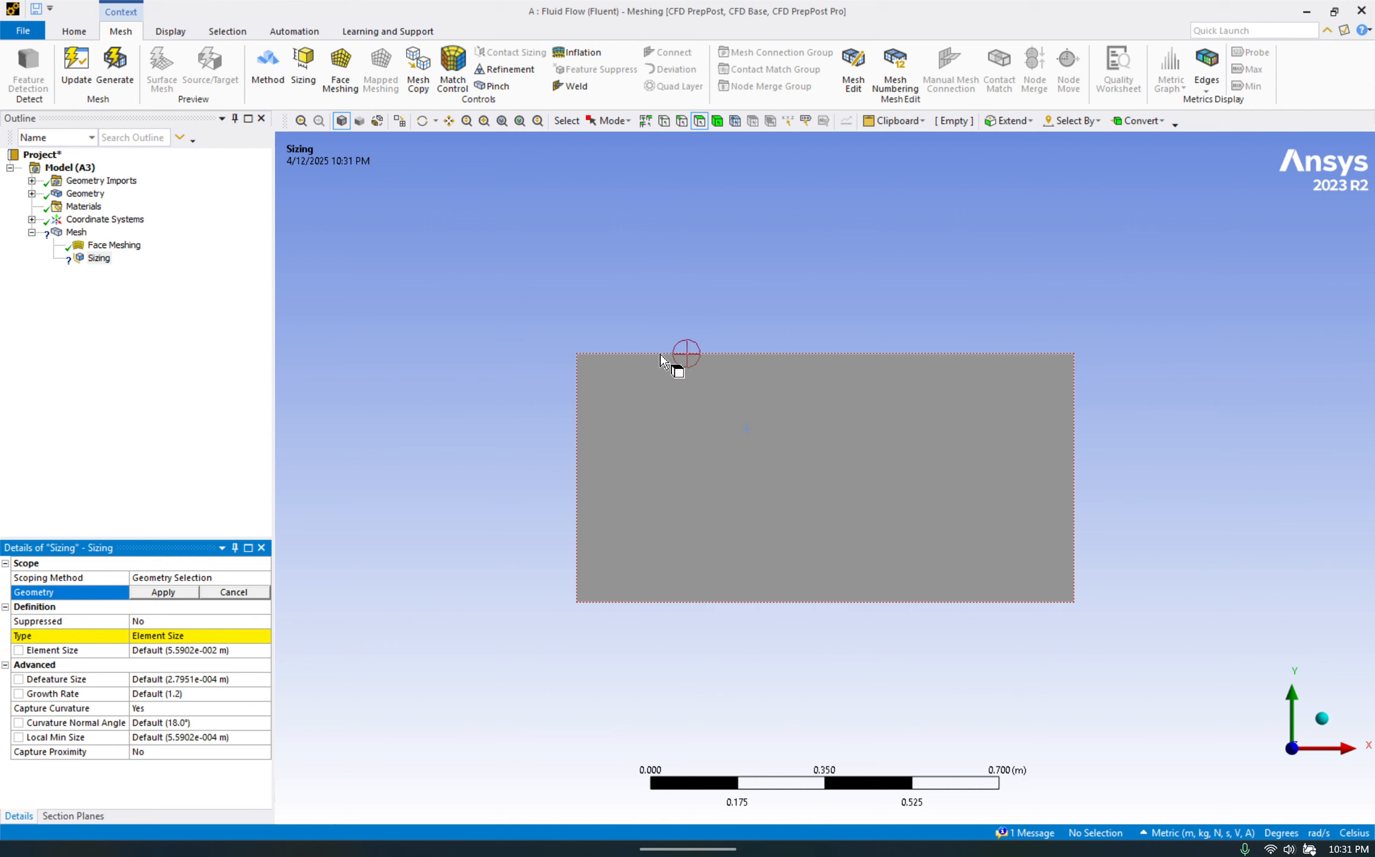
{"action": "left_click", "coordinate": [681, 121]}
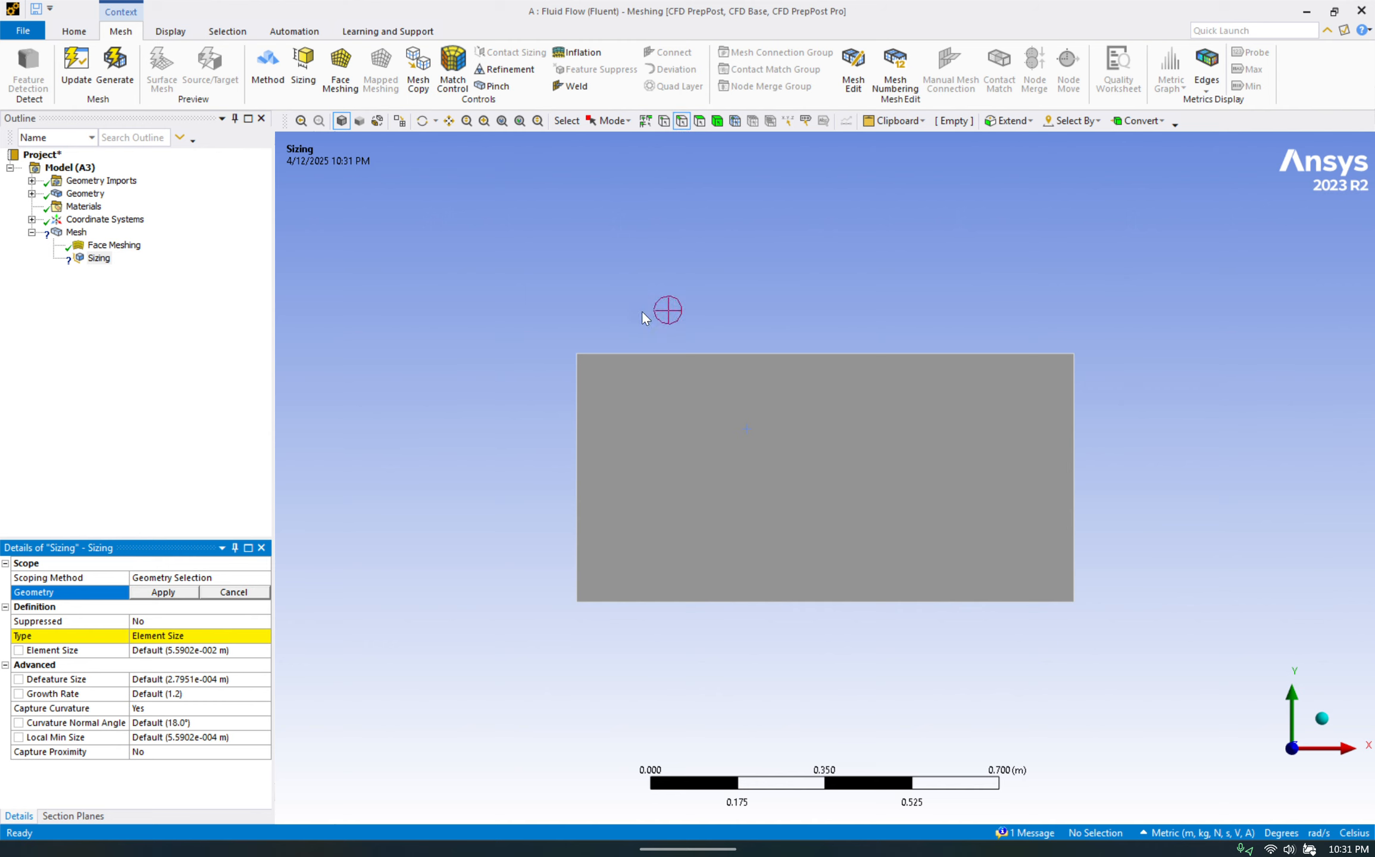
{"action": "left_click", "coordinate": [647, 355]}
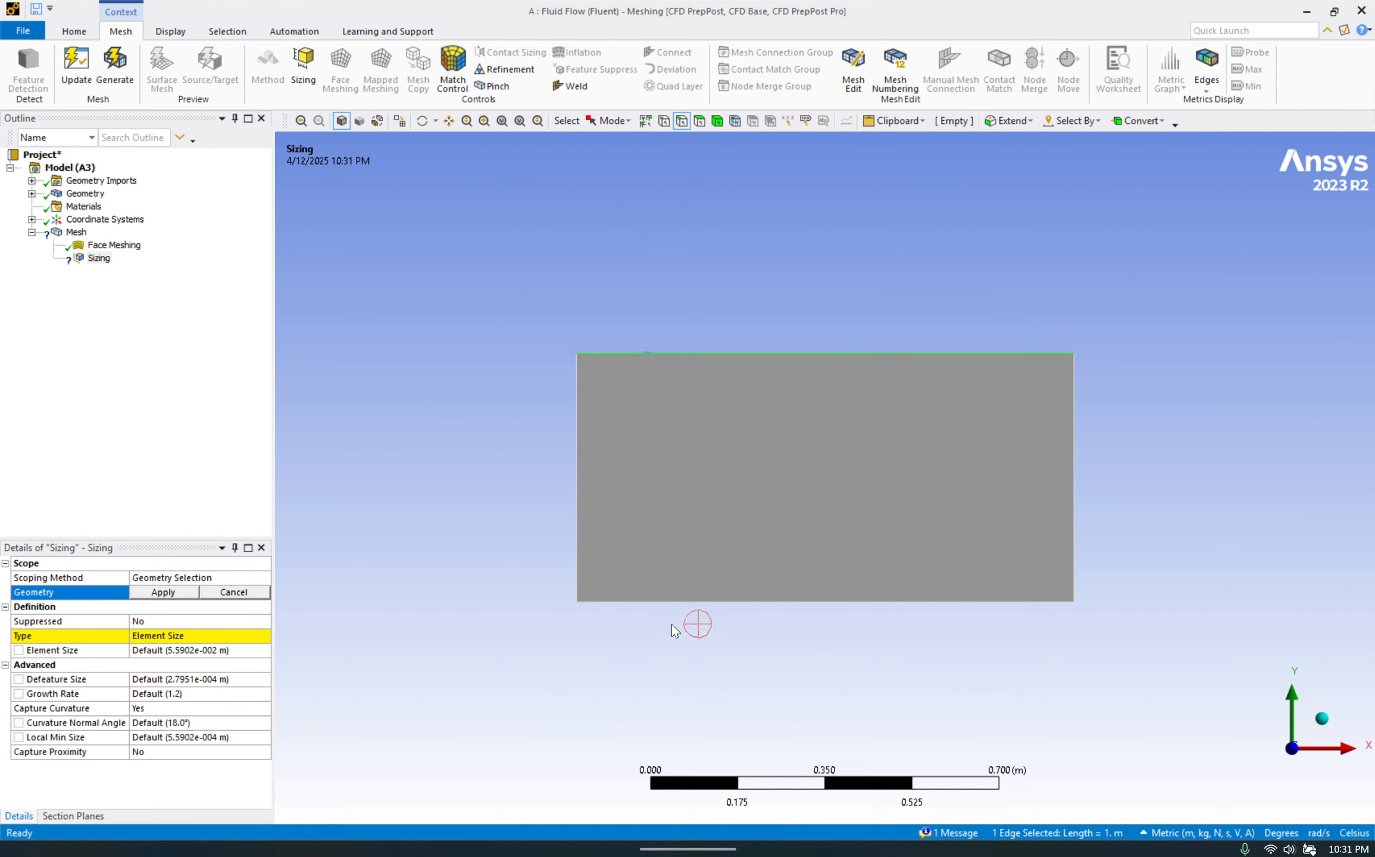
{"action": "left_click", "coordinate": [670, 603], "text": "ctrl"}
{"action": "left_click", "coordinate": [160, 592]}
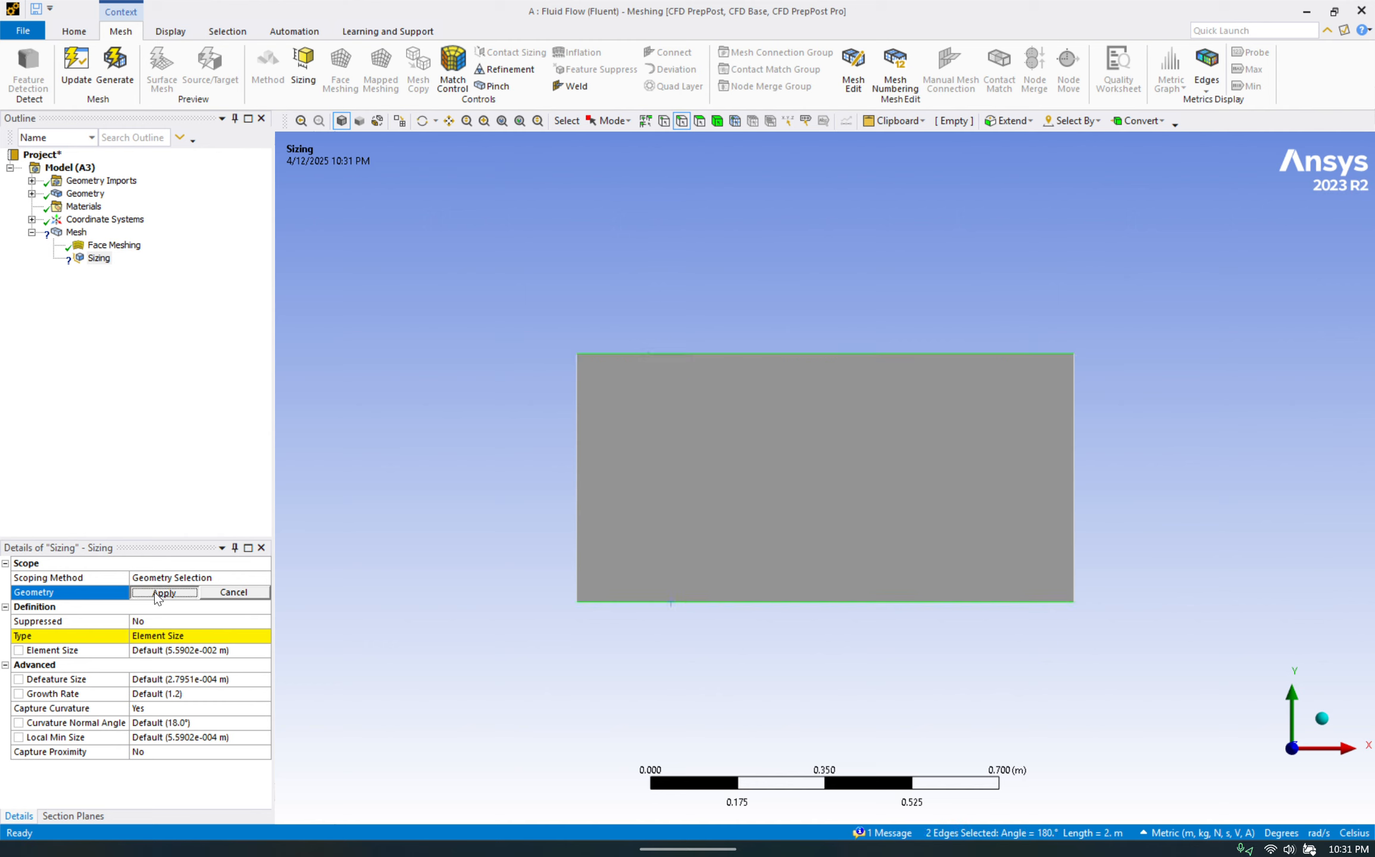
Step: Define the edge sizing by Number of Divisions with 70 divisions, then regenerate and display the mesh
{"action": "left_click", "coordinate": [177, 637]}
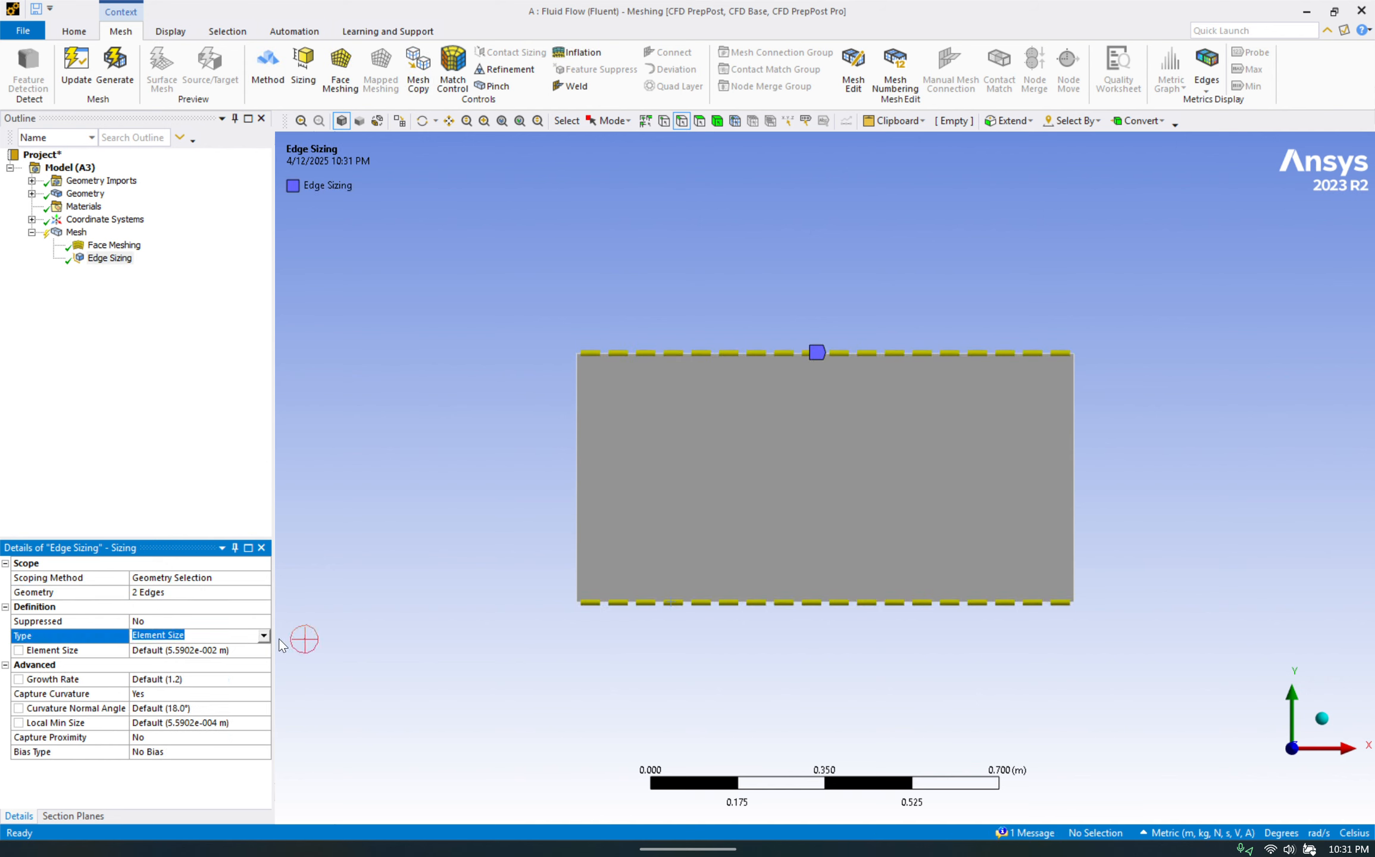
{"action": "left_click", "coordinate": [263, 635]}
{"action": "left_click", "coordinate": [260, 657]}
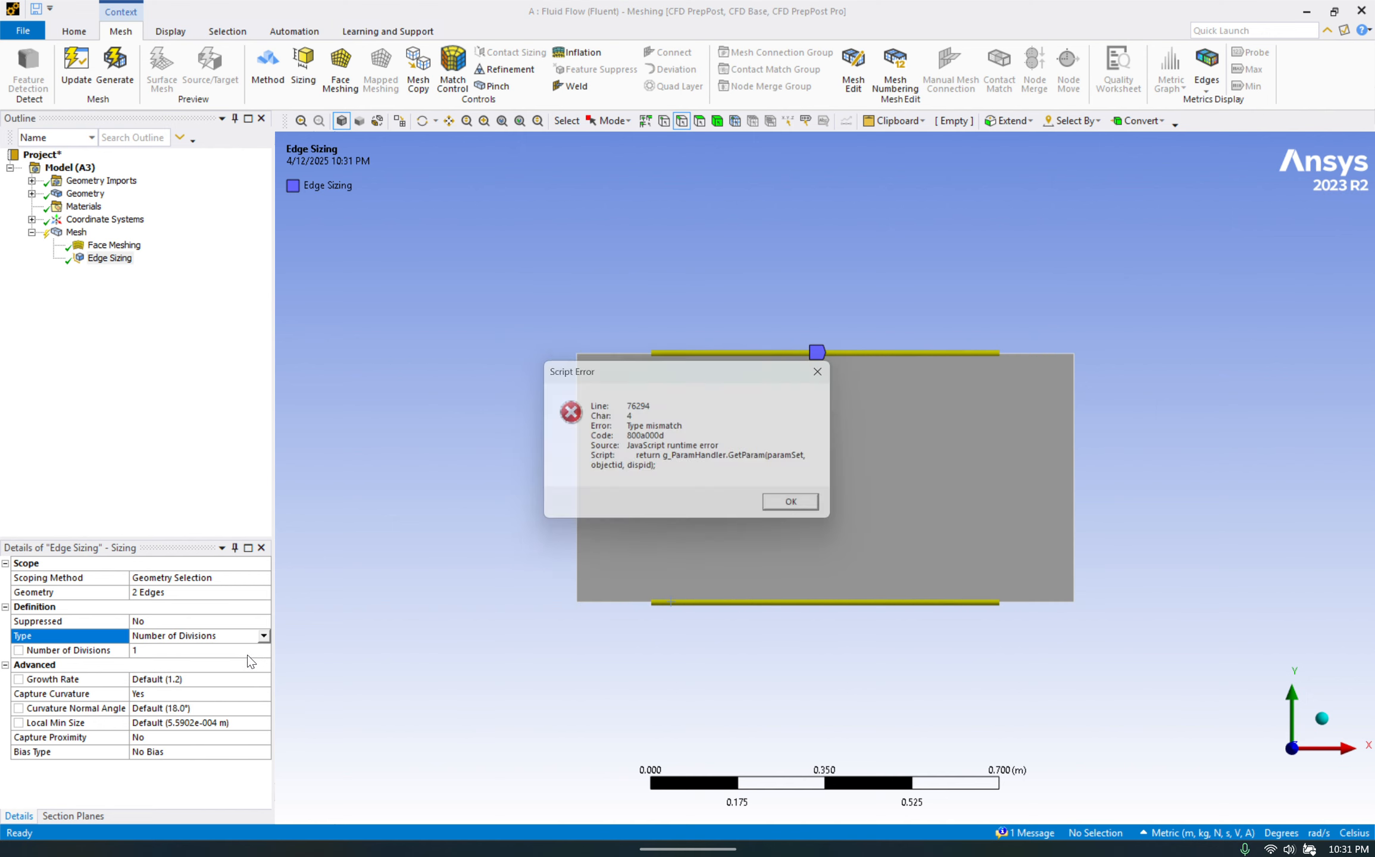
{"action": "left_click", "coordinate": [780, 510]}
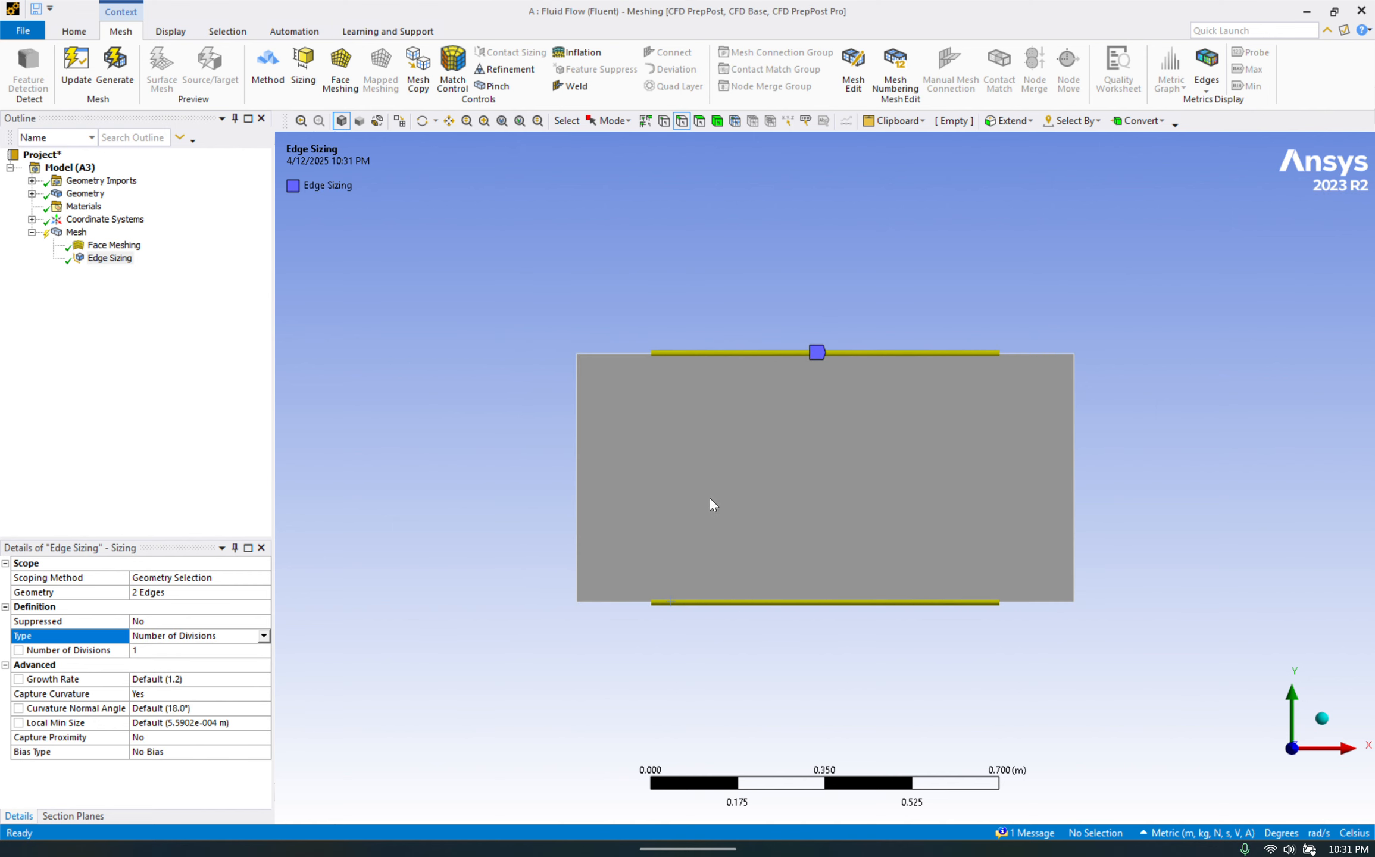
{"action": "left_click", "coordinate": [155, 654]}
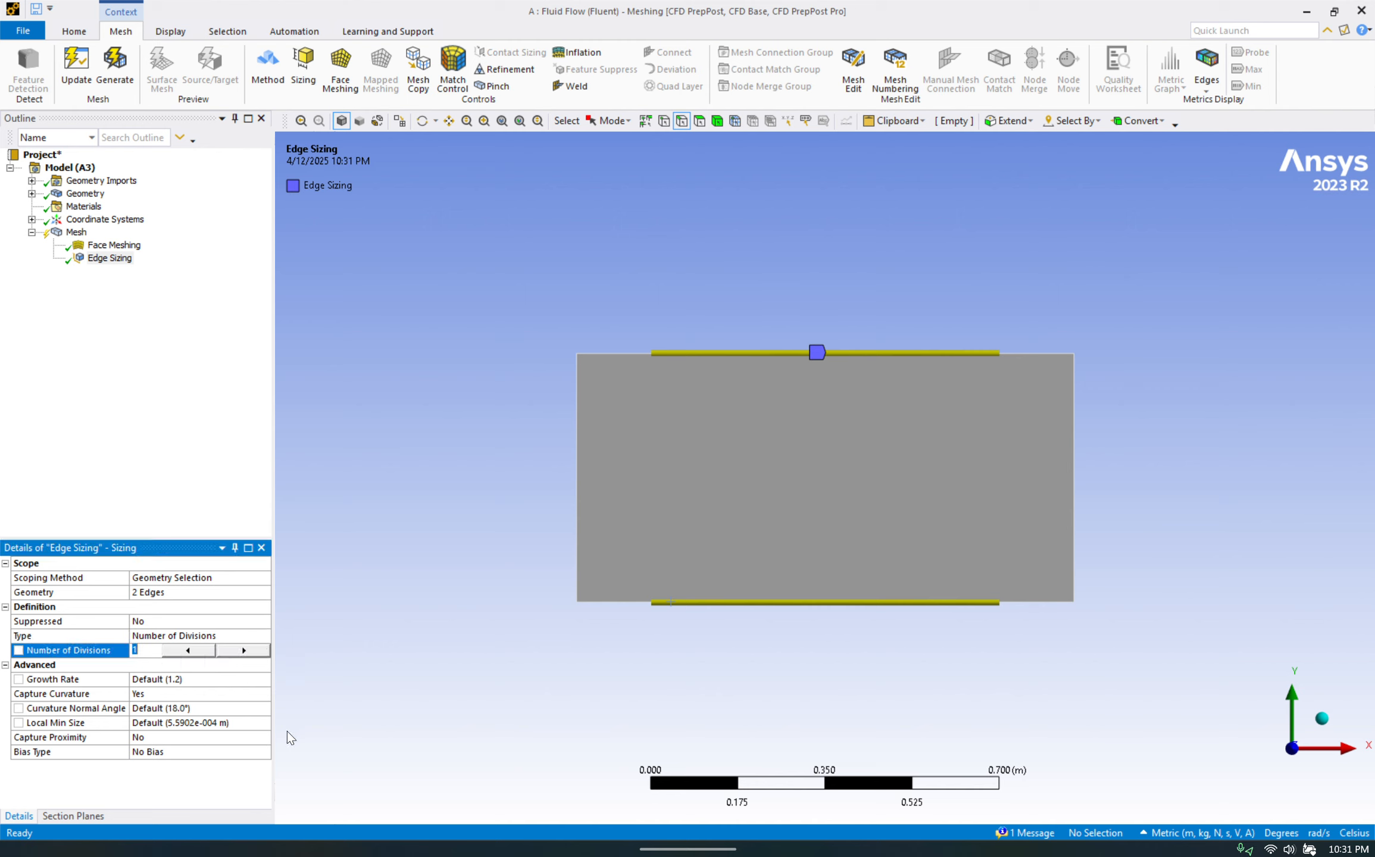
{"action": "type", "text": "70"}
{"action": "left_click", "coordinate": [604, 25]}
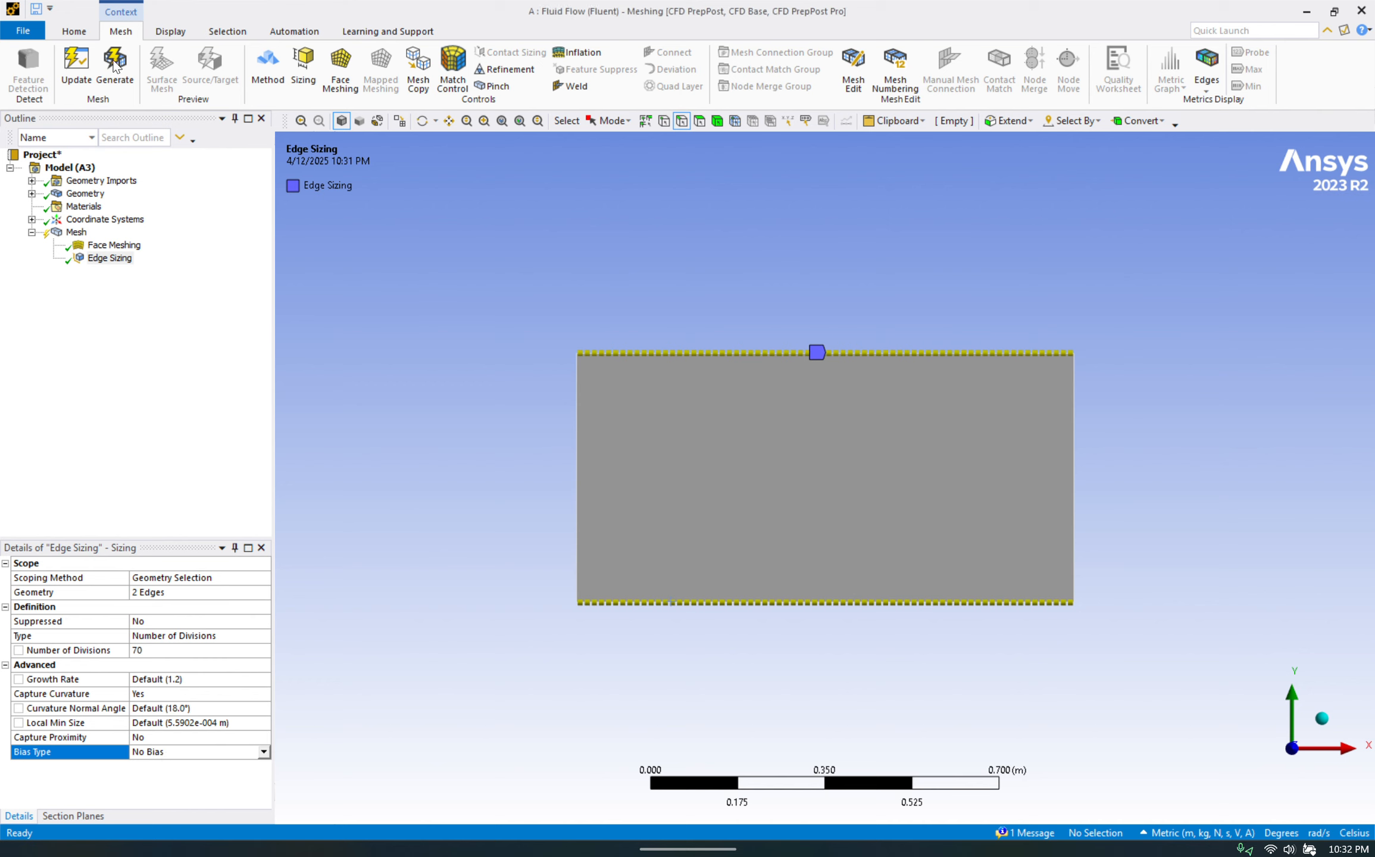
{"action": "left_click", "coordinate": [135, 71]}
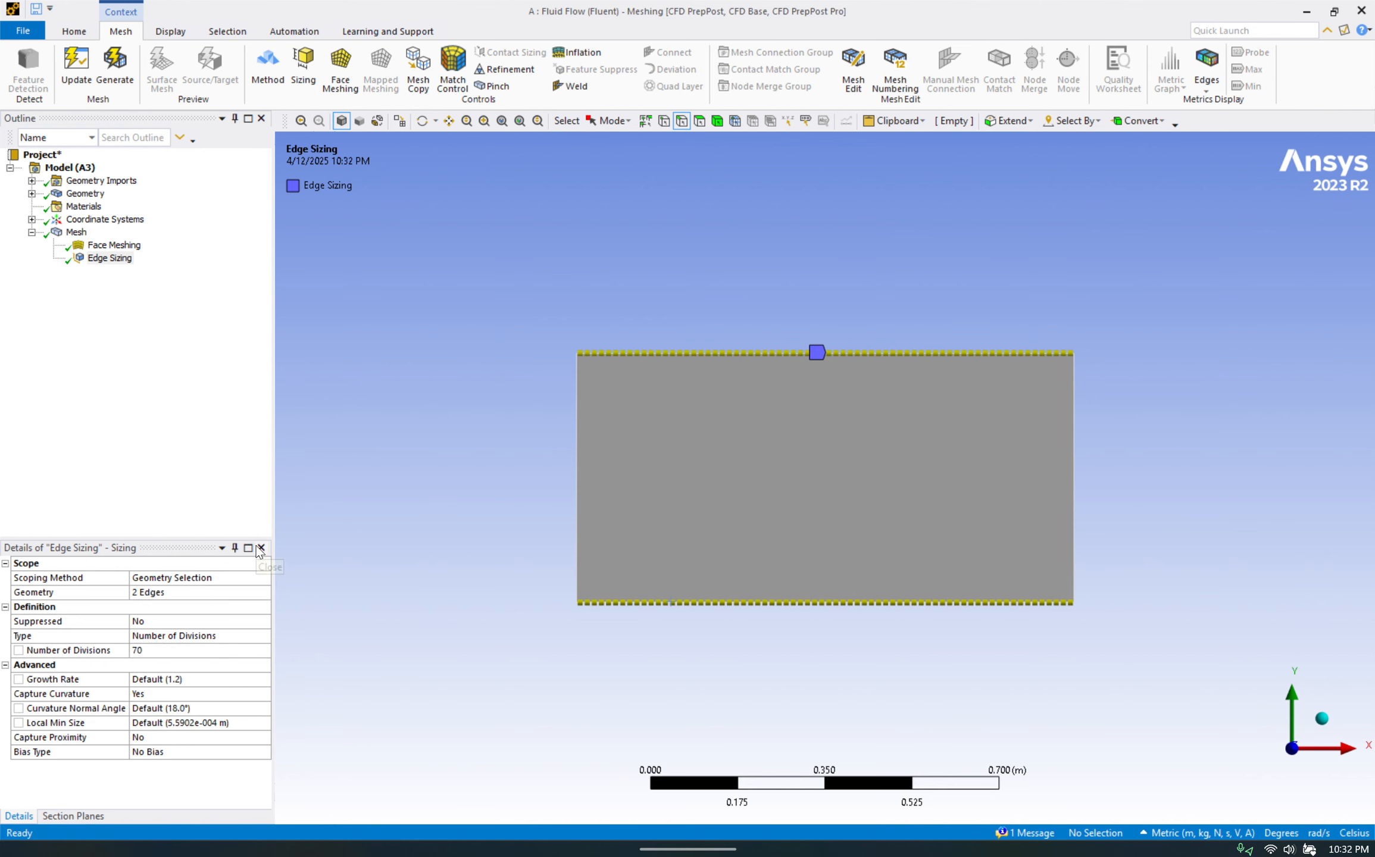
{"action": "left_click", "coordinate": [76, 232]}
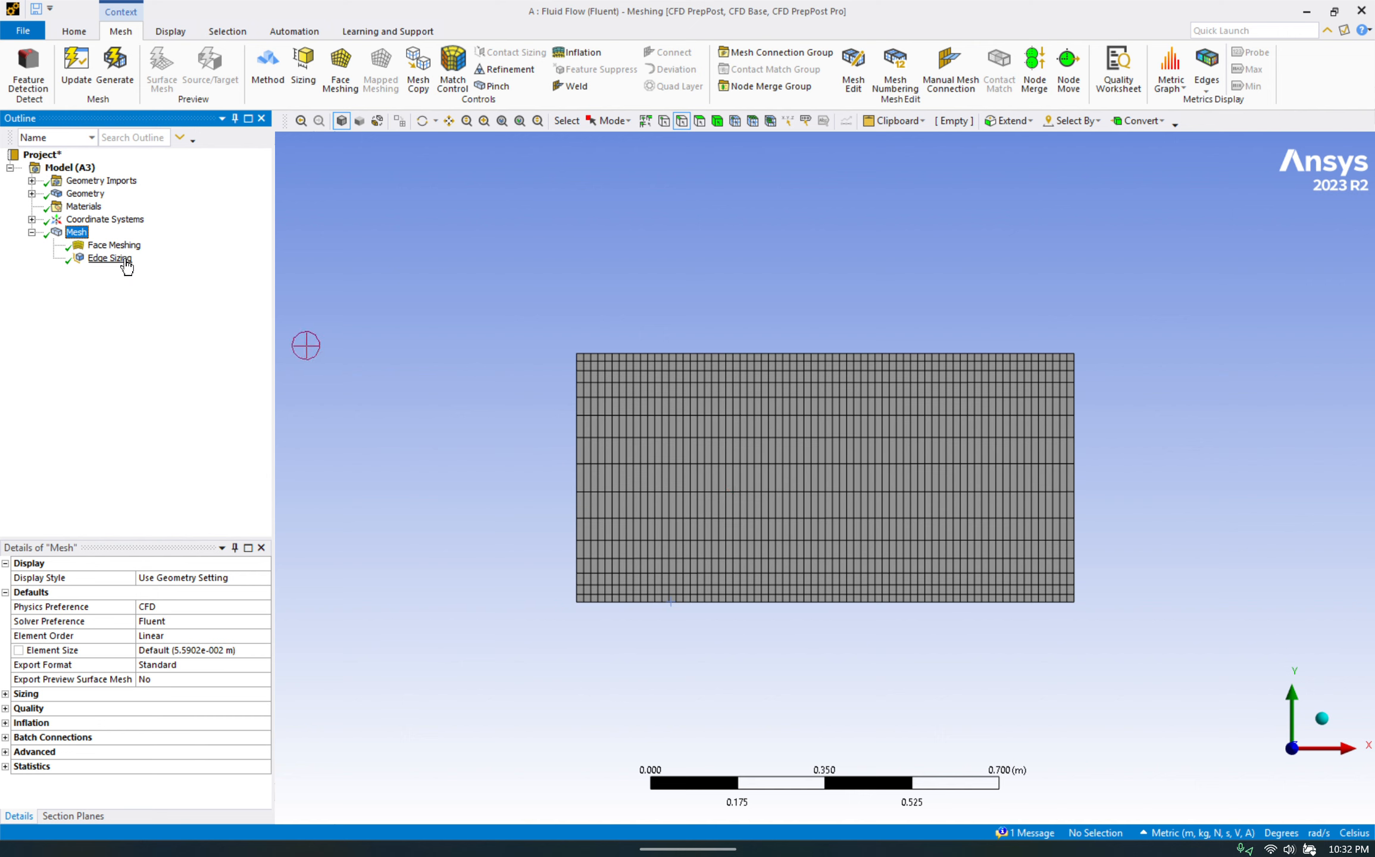
Step: Insert another Sizing control under the mesh and scope it to the rectangle's left edge
{"action": "right_click", "coordinate": [78, 233]}
{"action": "mouse_move", "coordinate": [158, 242]}
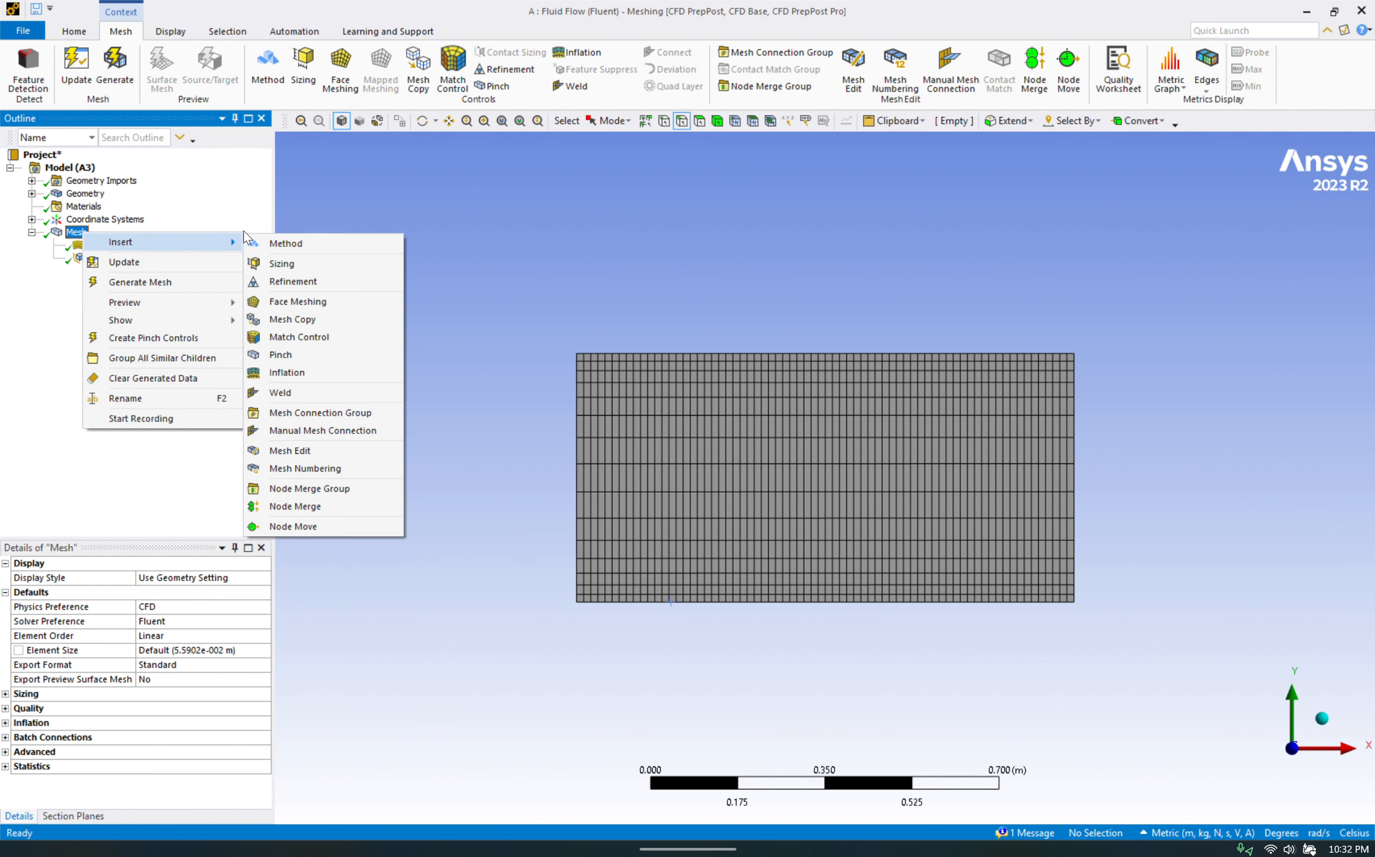
{"action": "left_click", "coordinate": [281, 264]}
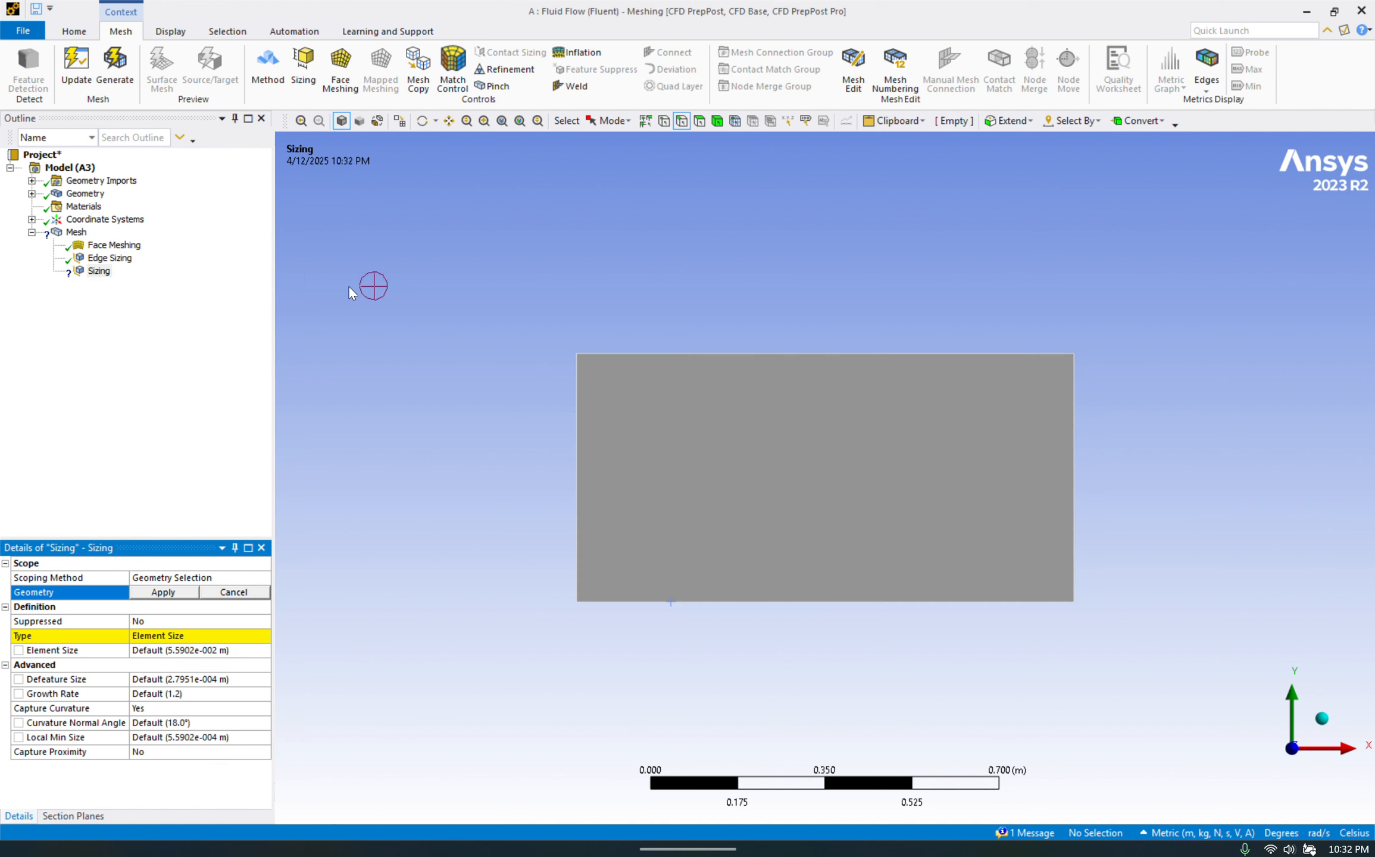
{"action": "left_click", "coordinate": [572, 443]}
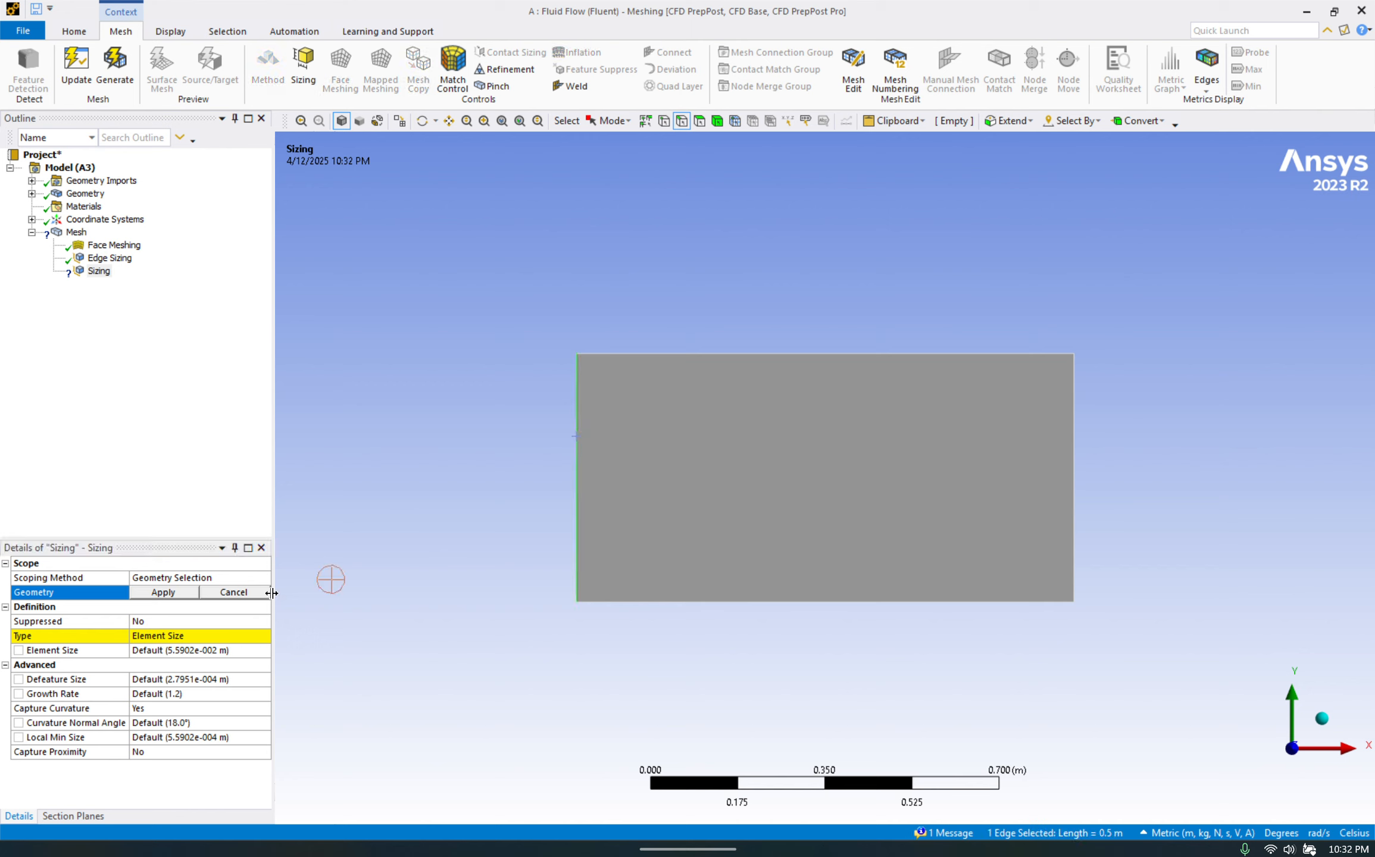
{"action": "left_click", "coordinate": [163, 593]}
Step: Define the left edge's sizing by Number of Divisions with 60 divisions
{"action": "left_click", "coordinate": [187, 636]}
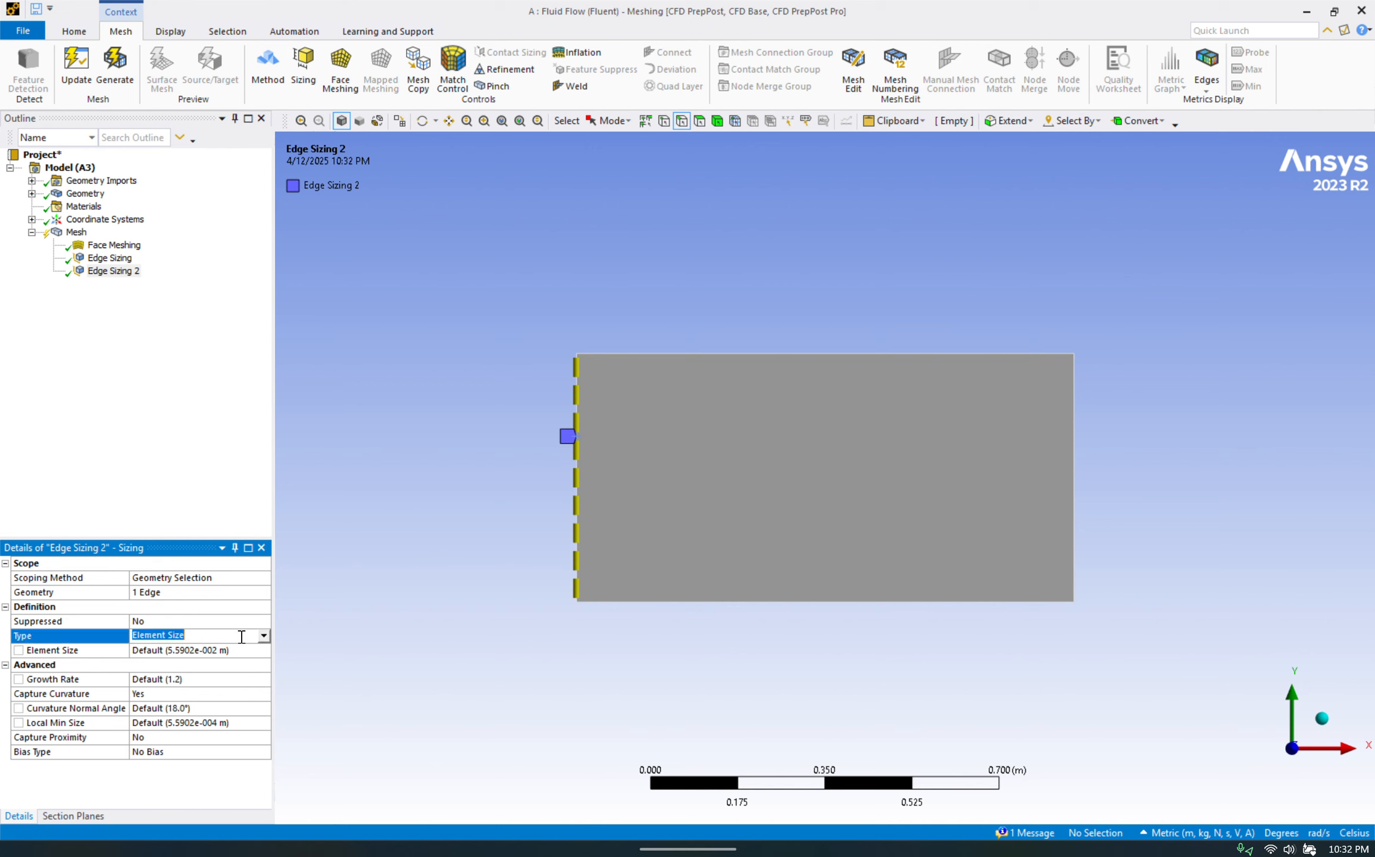
{"action": "left_click", "coordinate": [264, 636]}
{"action": "left_click", "coordinate": [250, 651]}
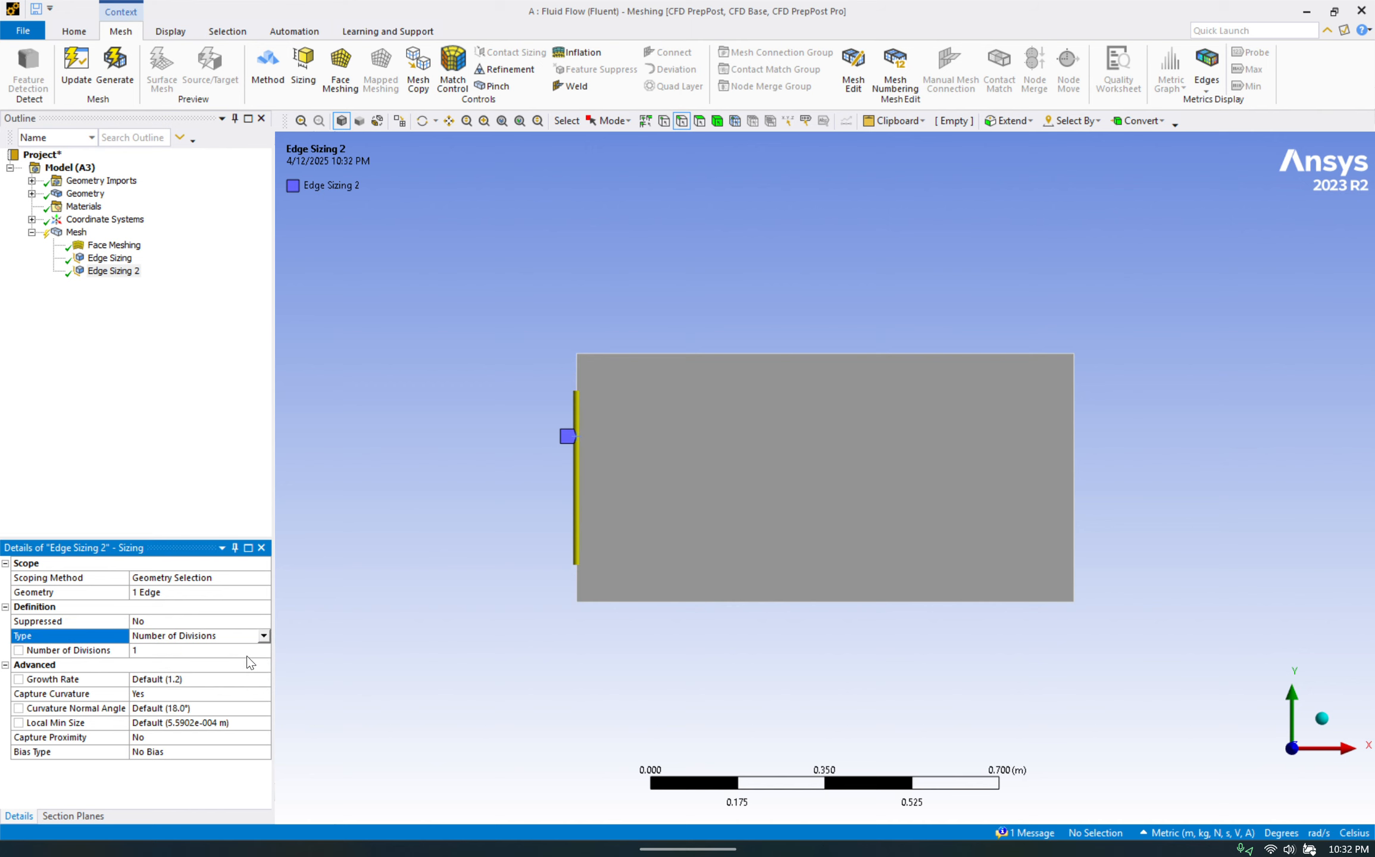
{"action": "left_click", "coordinate": [248, 656]}
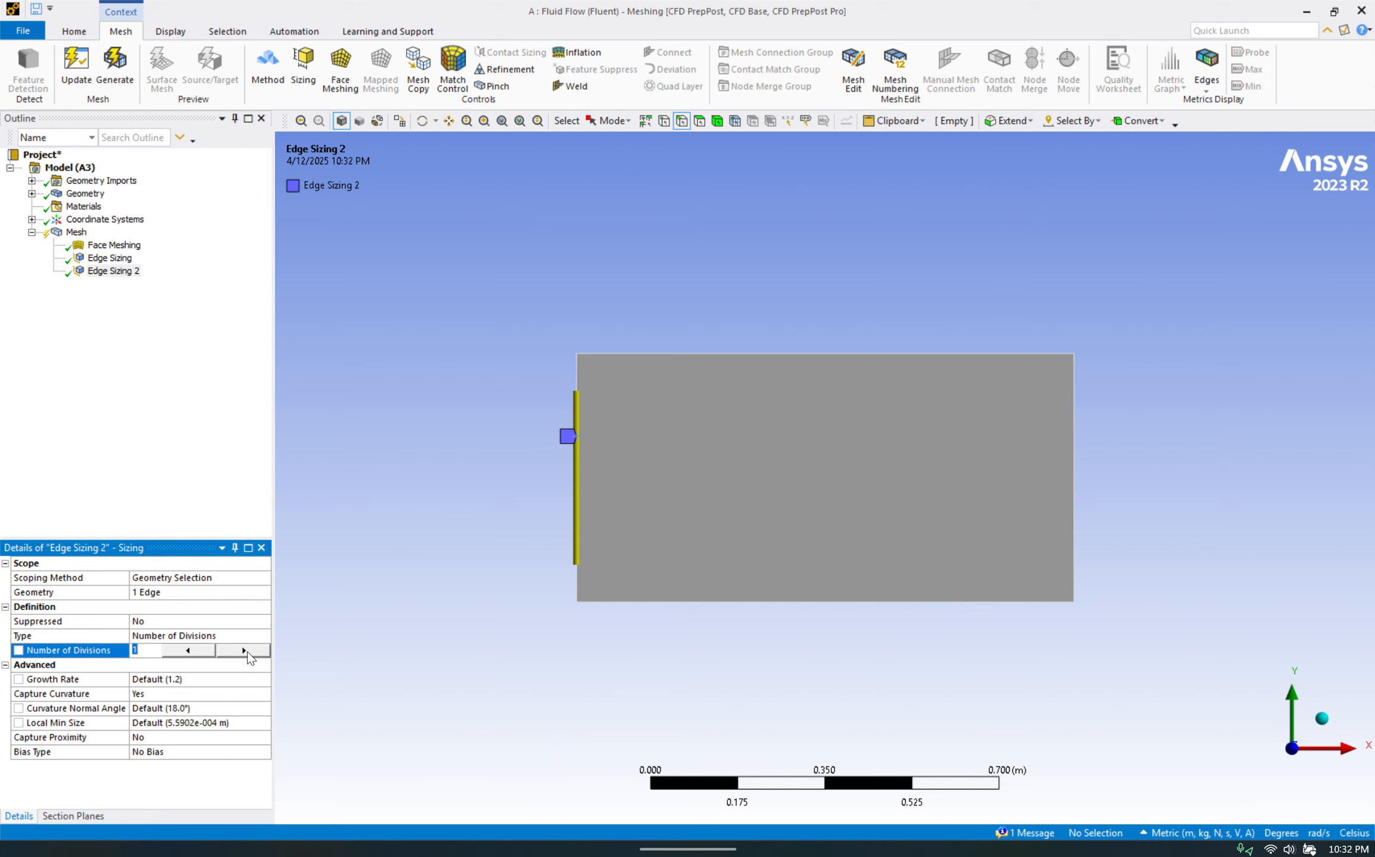
{"action": "type", "text": "60"}
Step: Give the left edge's sizing the long-to-short one-way bias type with a bias factor of 70
{"action": "left_click", "coordinate": [208, 751]}
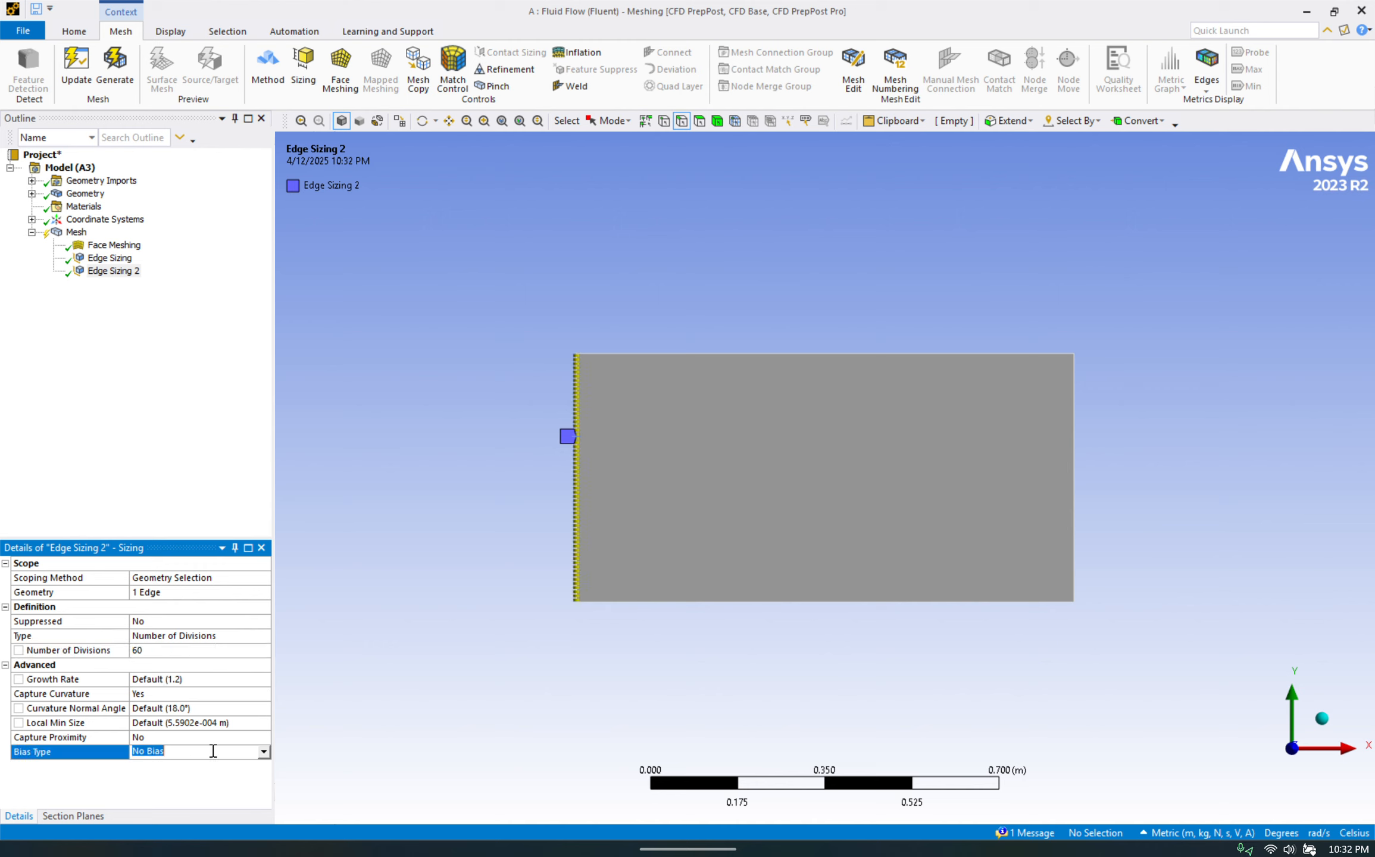
{"action": "left_click", "coordinate": [263, 752]}
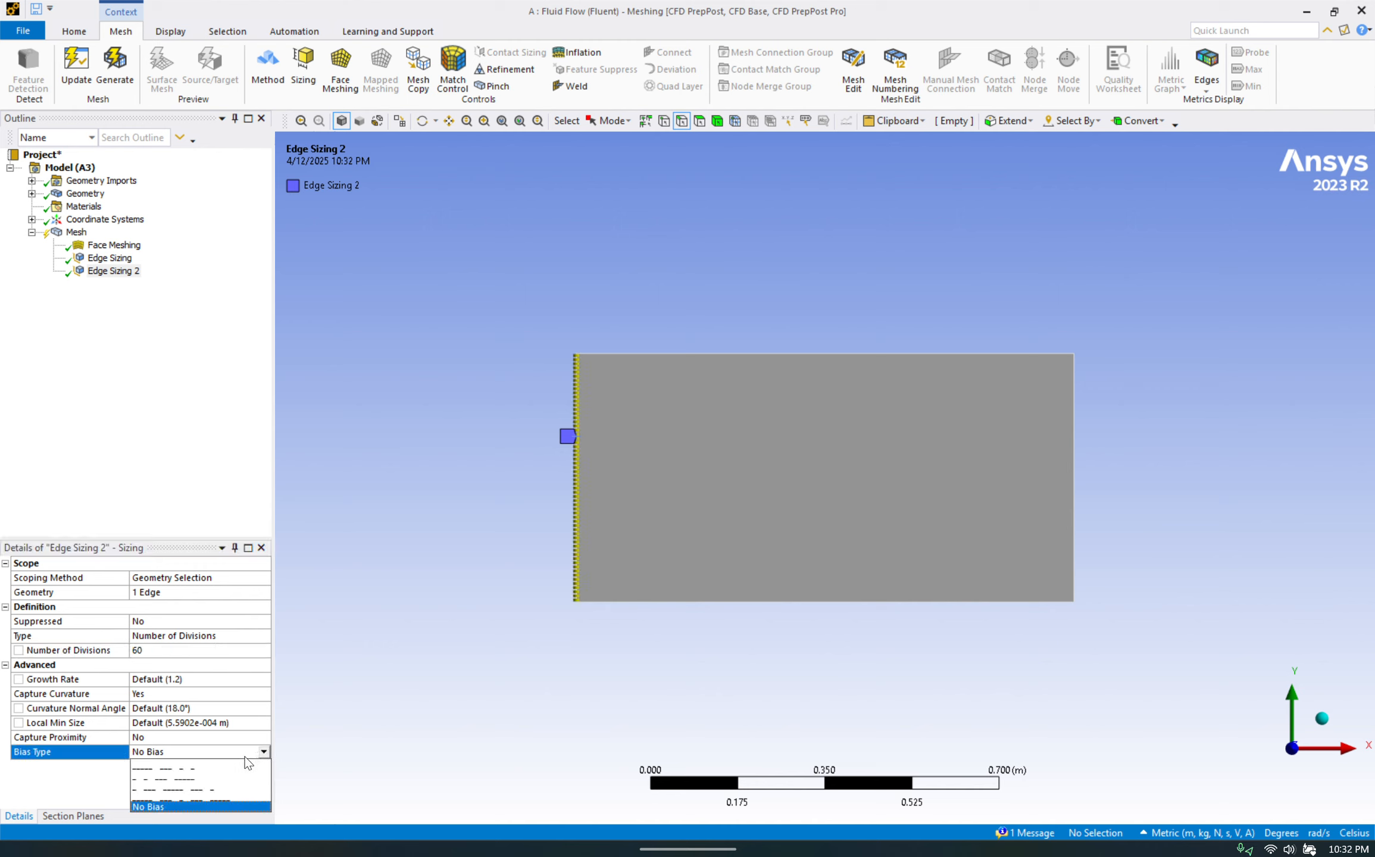
{"action": "left_click", "coordinate": [210, 767]}
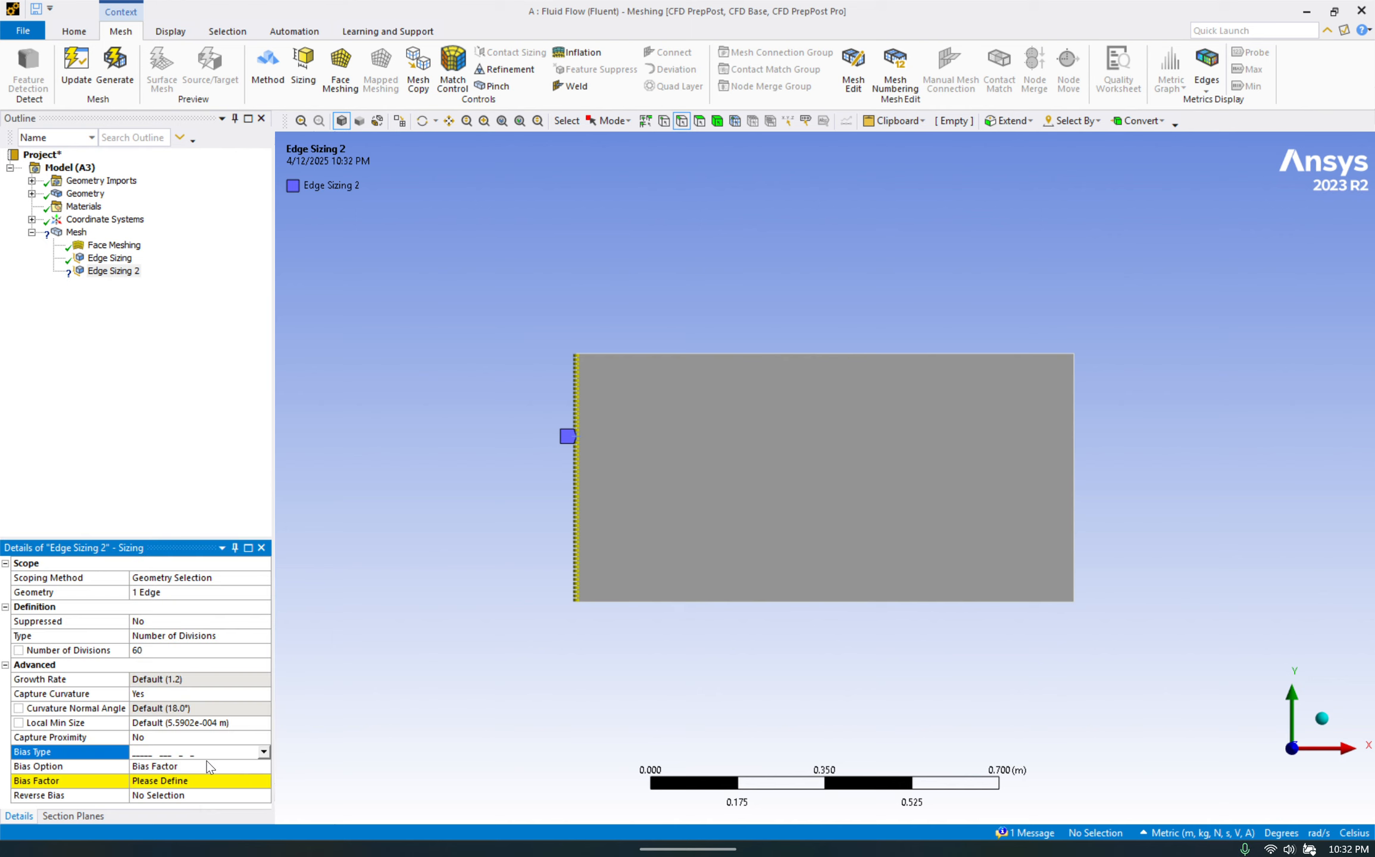
{"action": "left_click", "coordinate": [196, 780]}
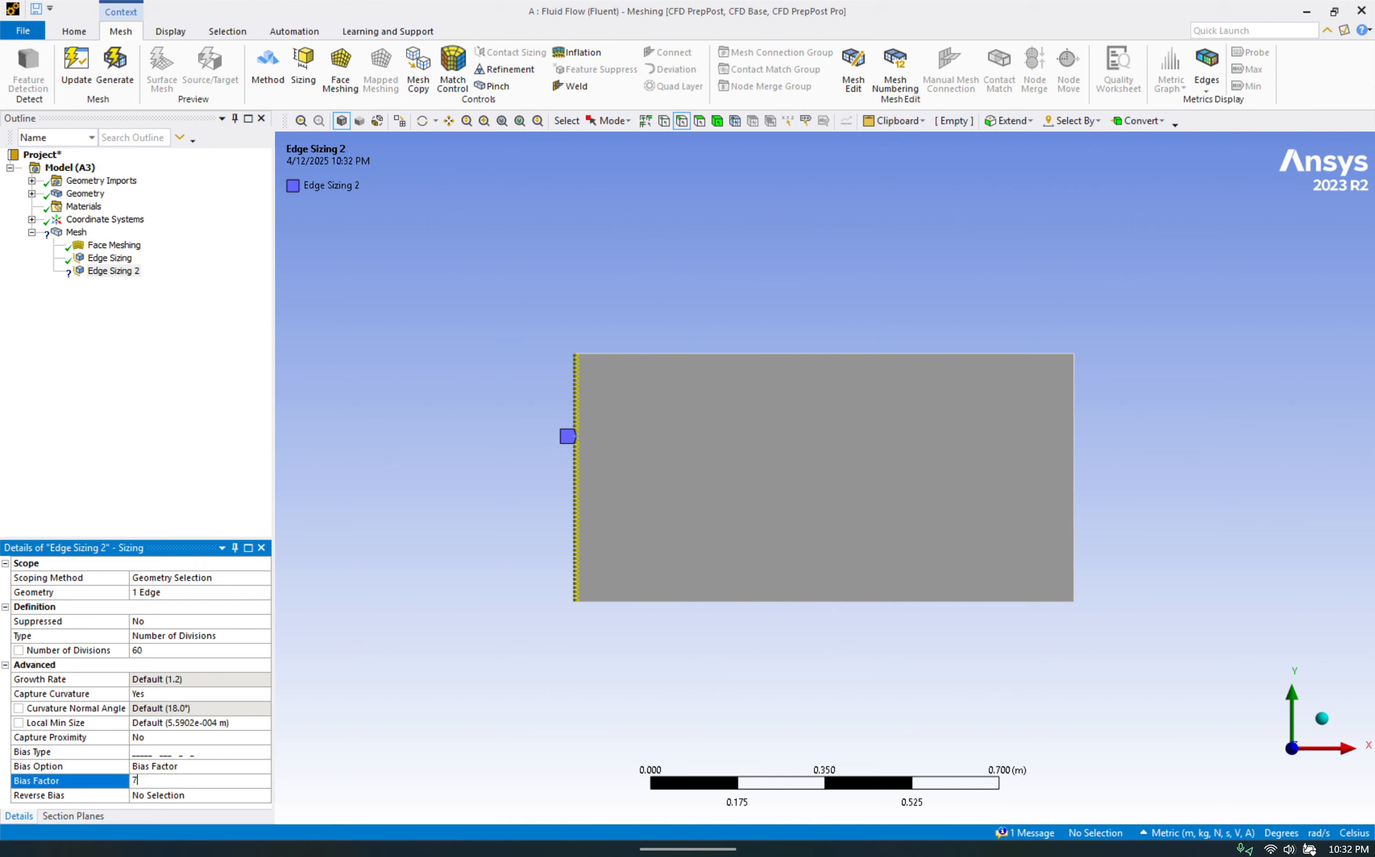
{"action": "key", "text": "Return"}
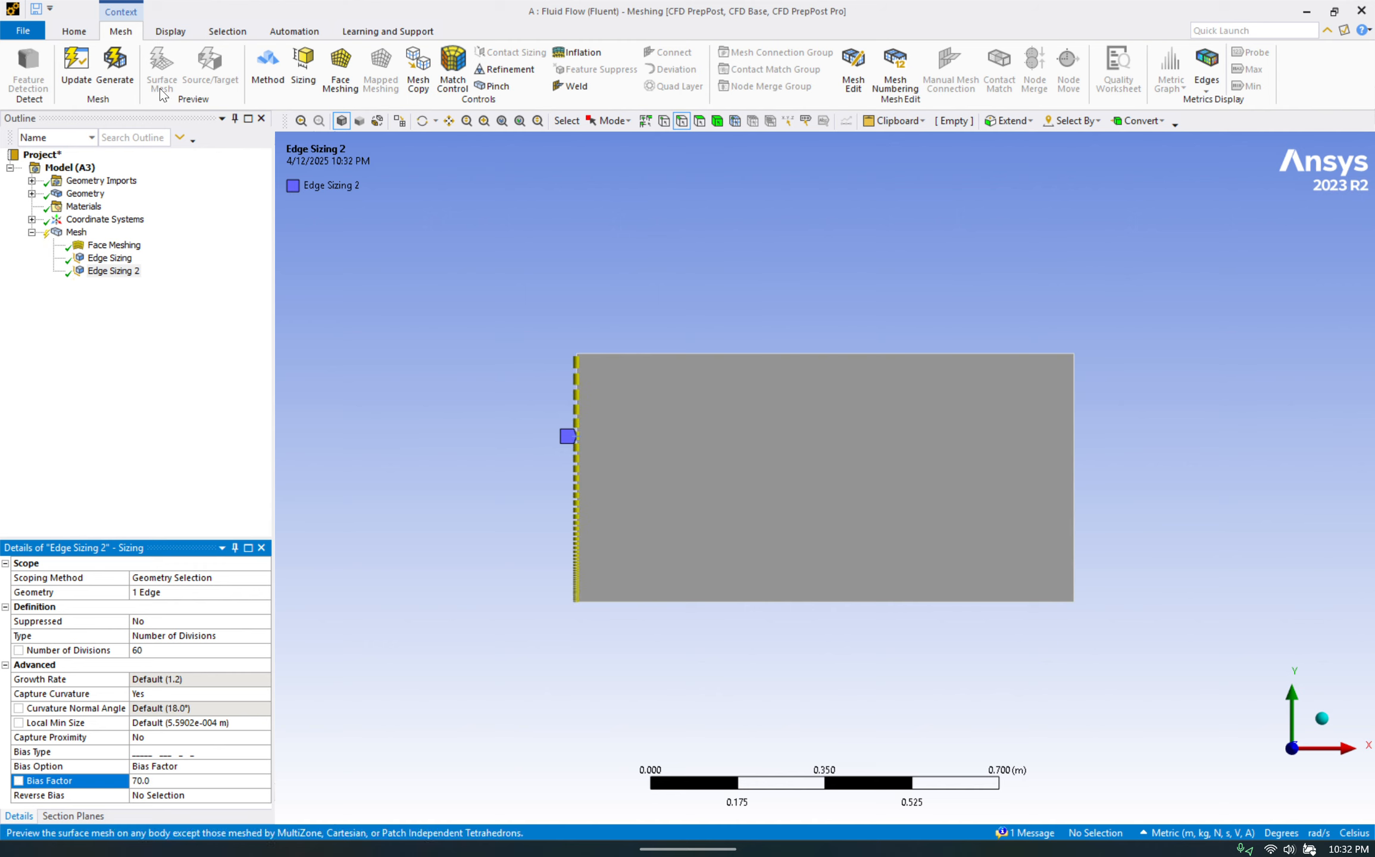
Step: Regenerate the mesh with the left edge's biased sizing and examine it up close
{"action": "left_click", "coordinate": [116, 66]}
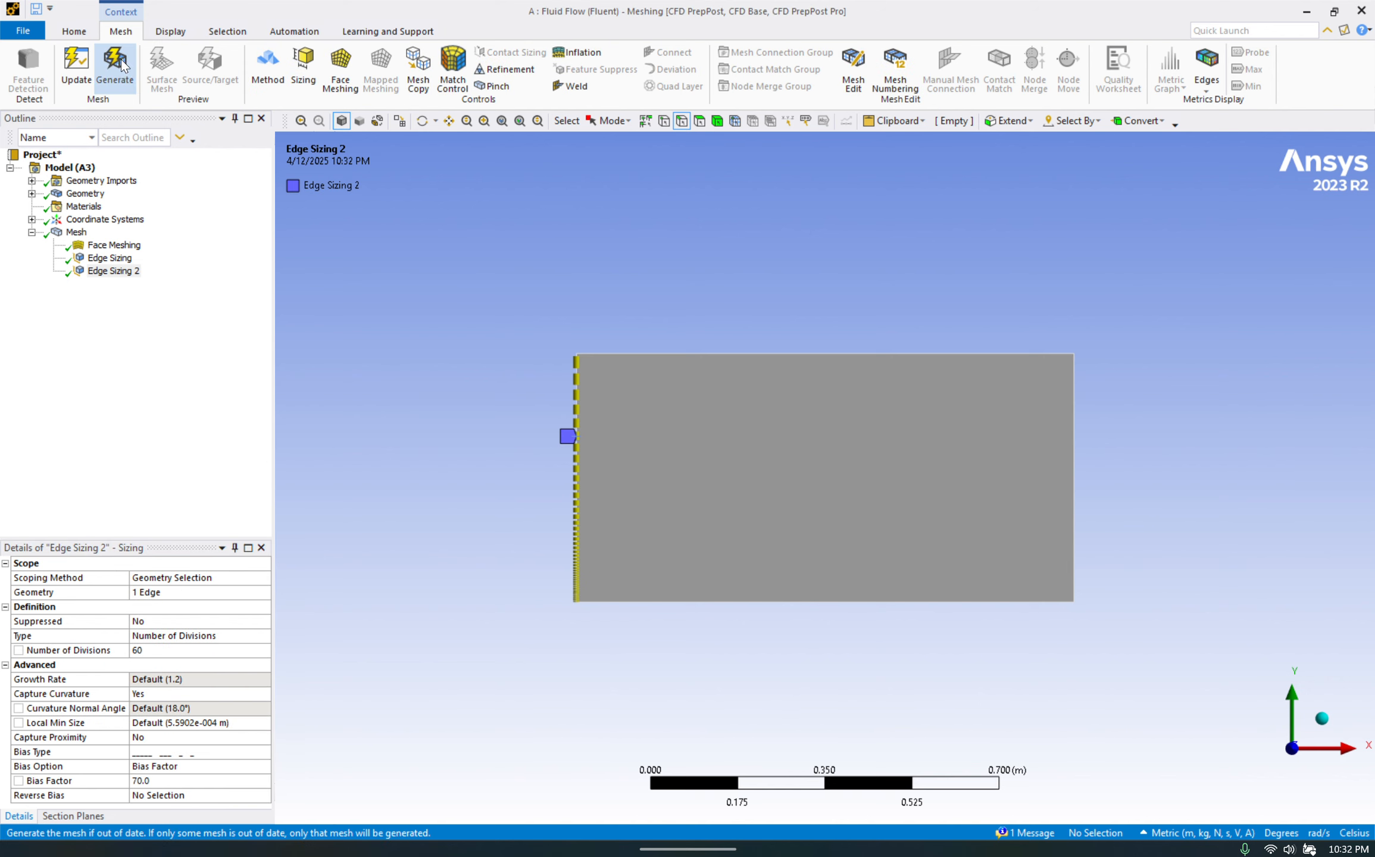
{"action": "left_click", "coordinate": [75, 234]}
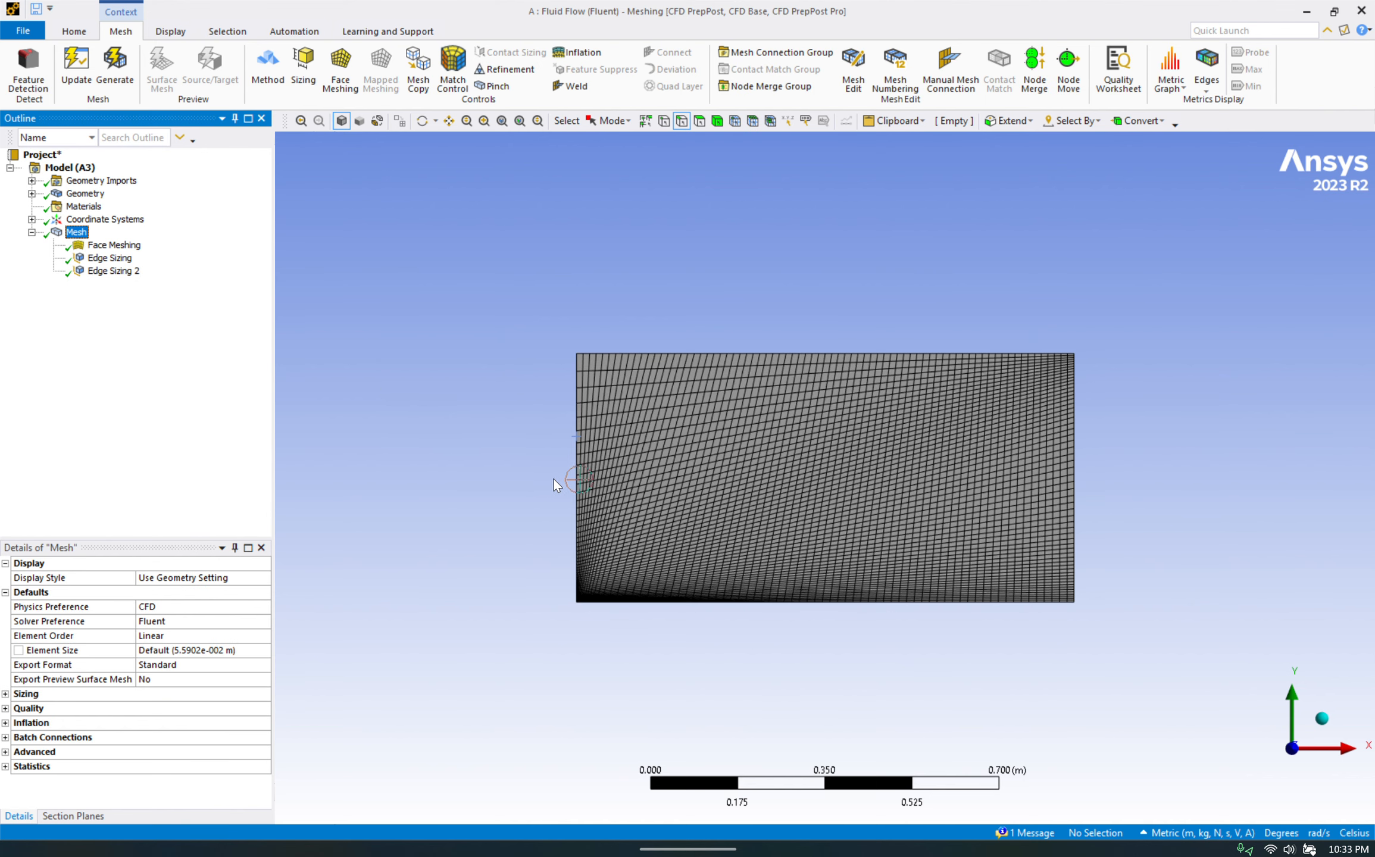
{"action": "scroll", "coordinate": [560, 485], "scroll_direction": "up", "scroll_amount": 5}
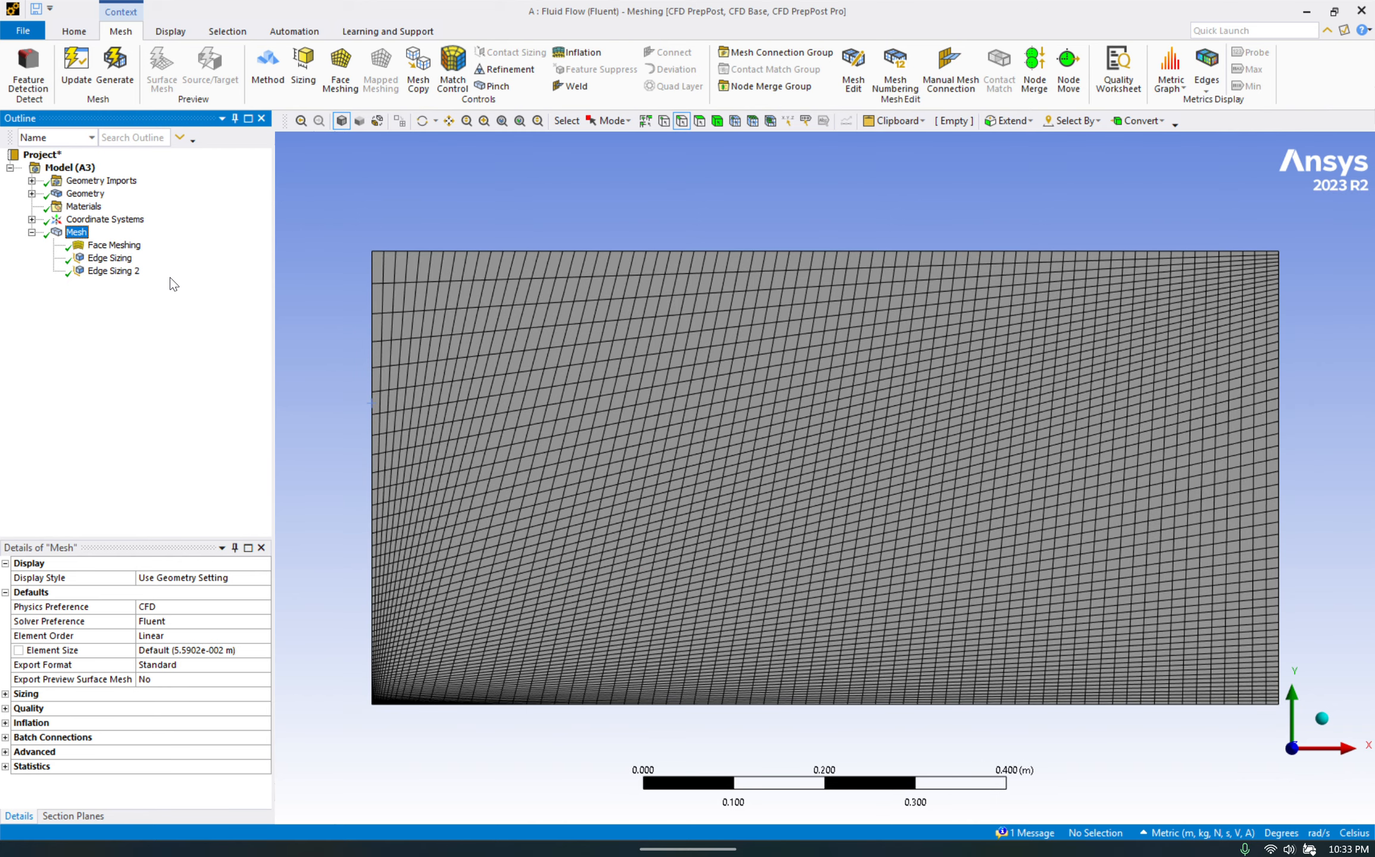
Step: Insert a further Sizing control under the mesh and scope it to the rectangle's right edge
{"action": "right_click", "coordinate": [86, 233]}
{"action": "mouse_move", "coordinate": [177, 242]}
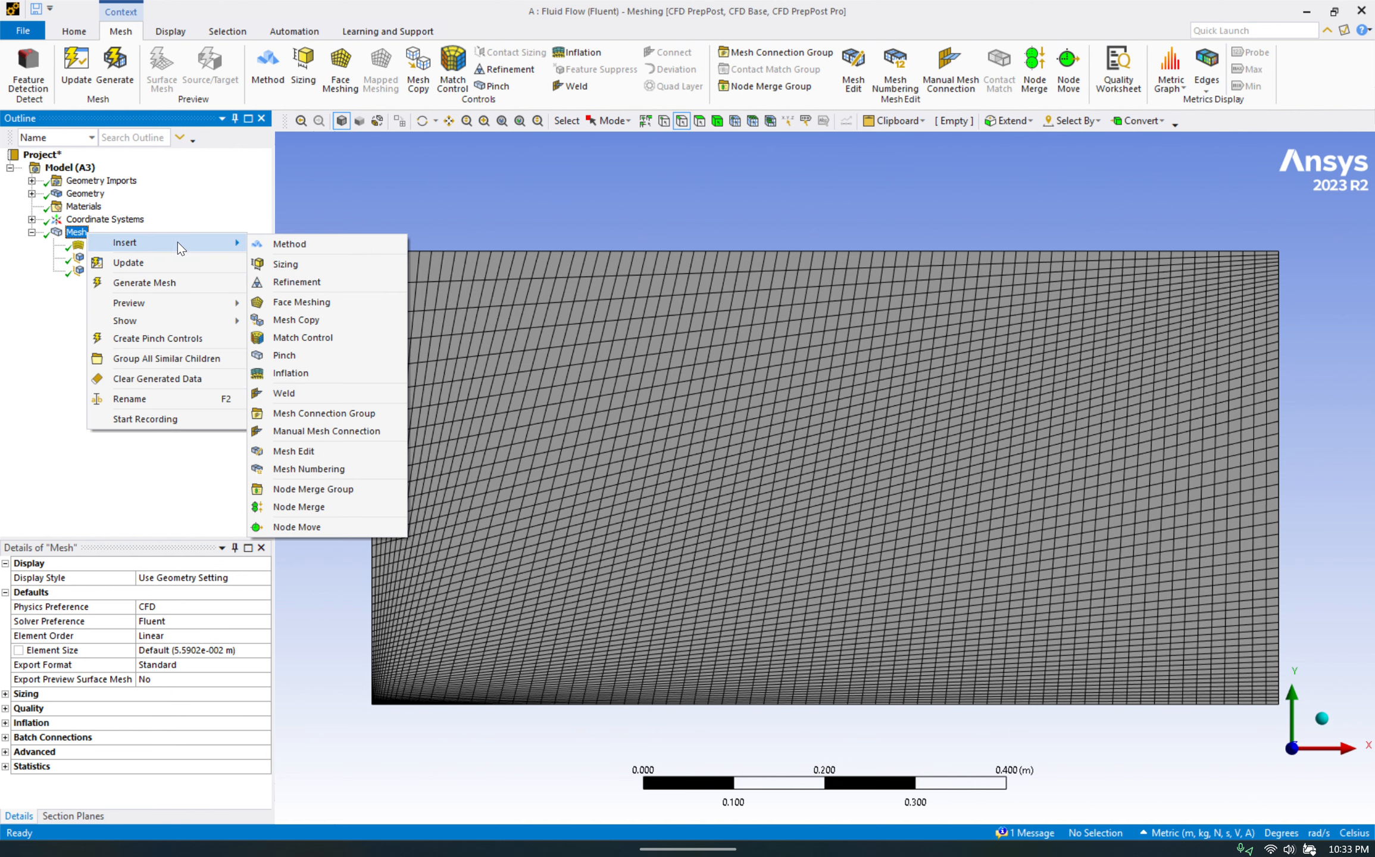
{"action": "left_click", "coordinate": [317, 267]}
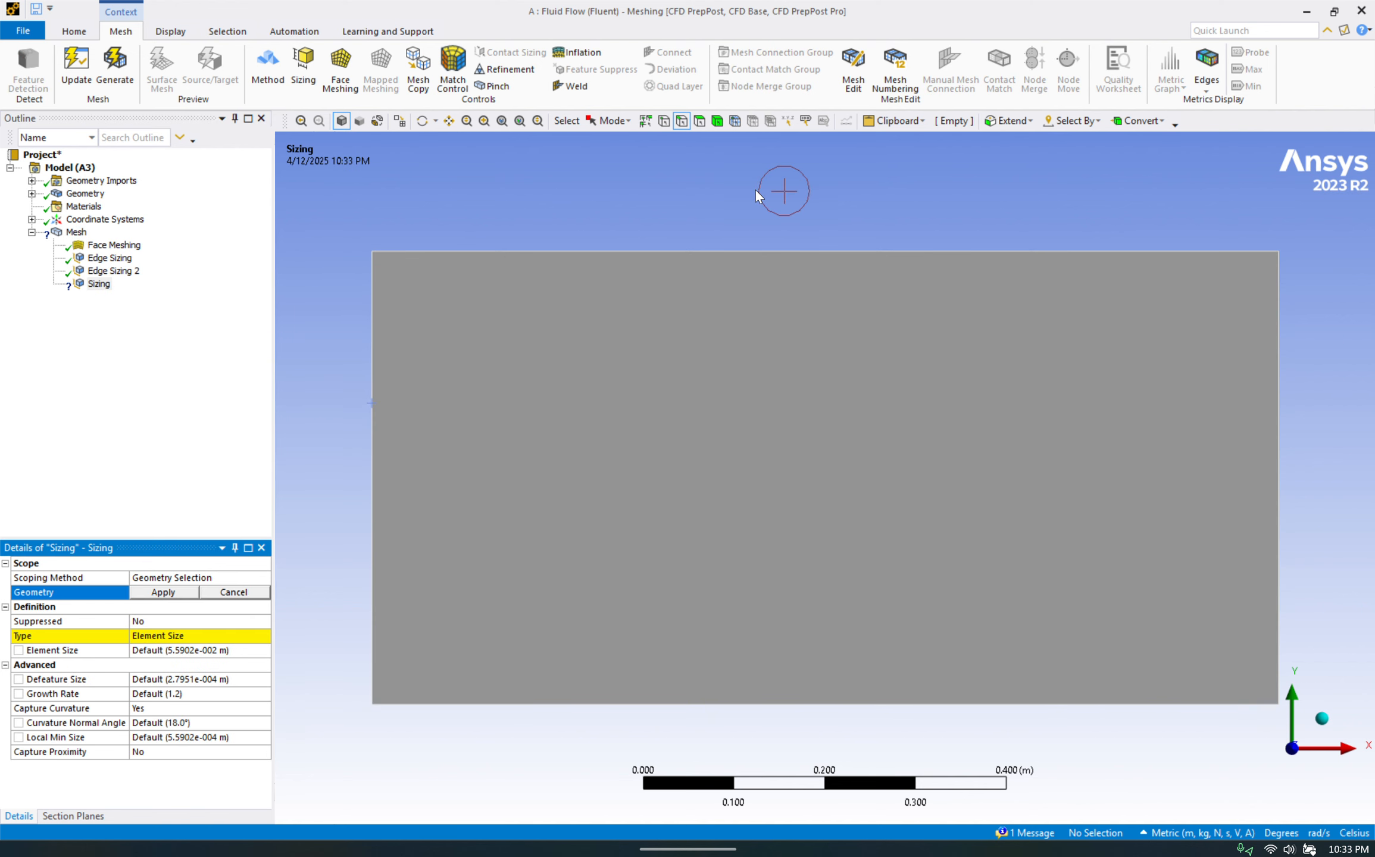
{"action": "left_click", "coordinate": [682, 121]}
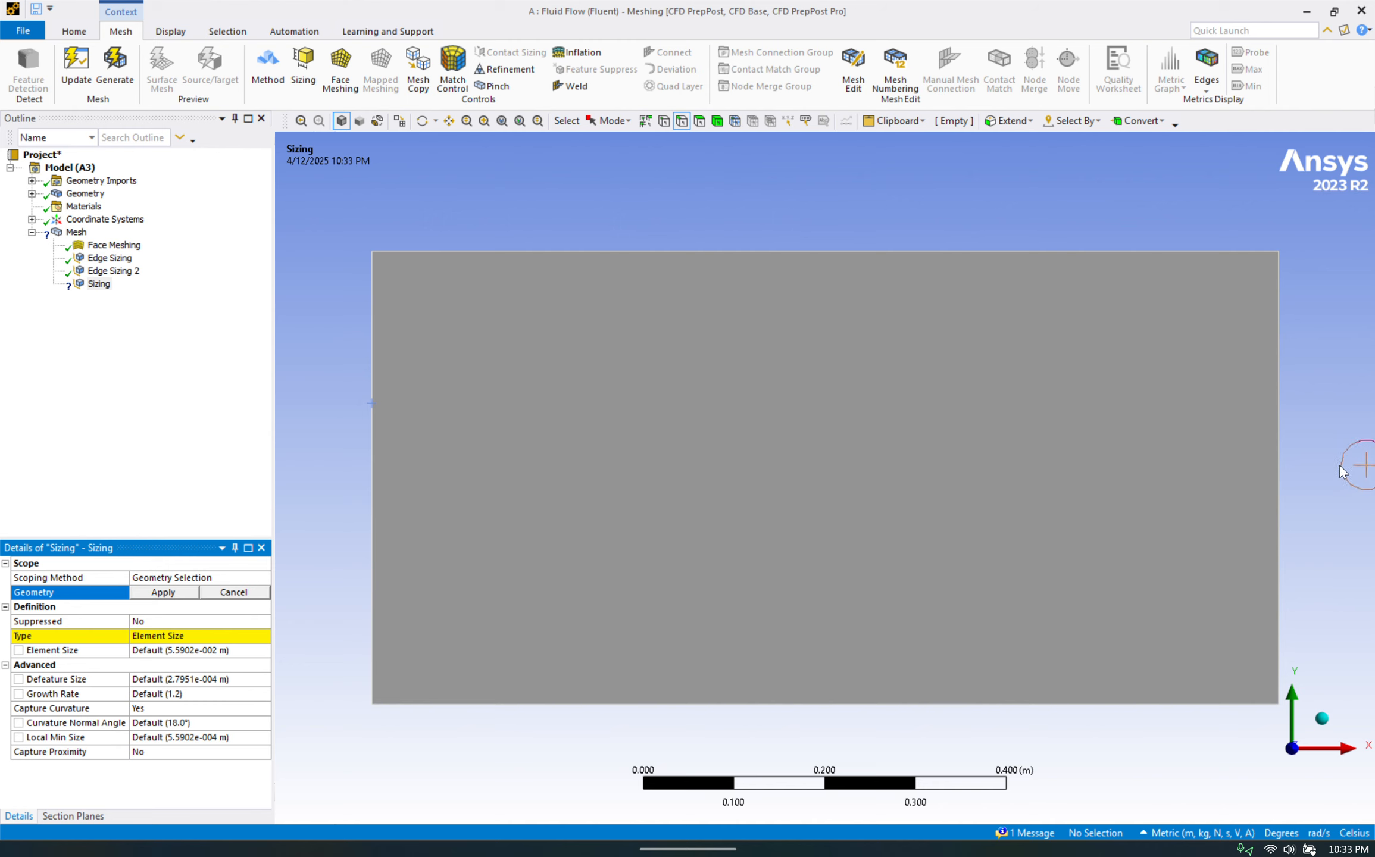
{"action": "left_click", "coordinate": [1277, 432]}
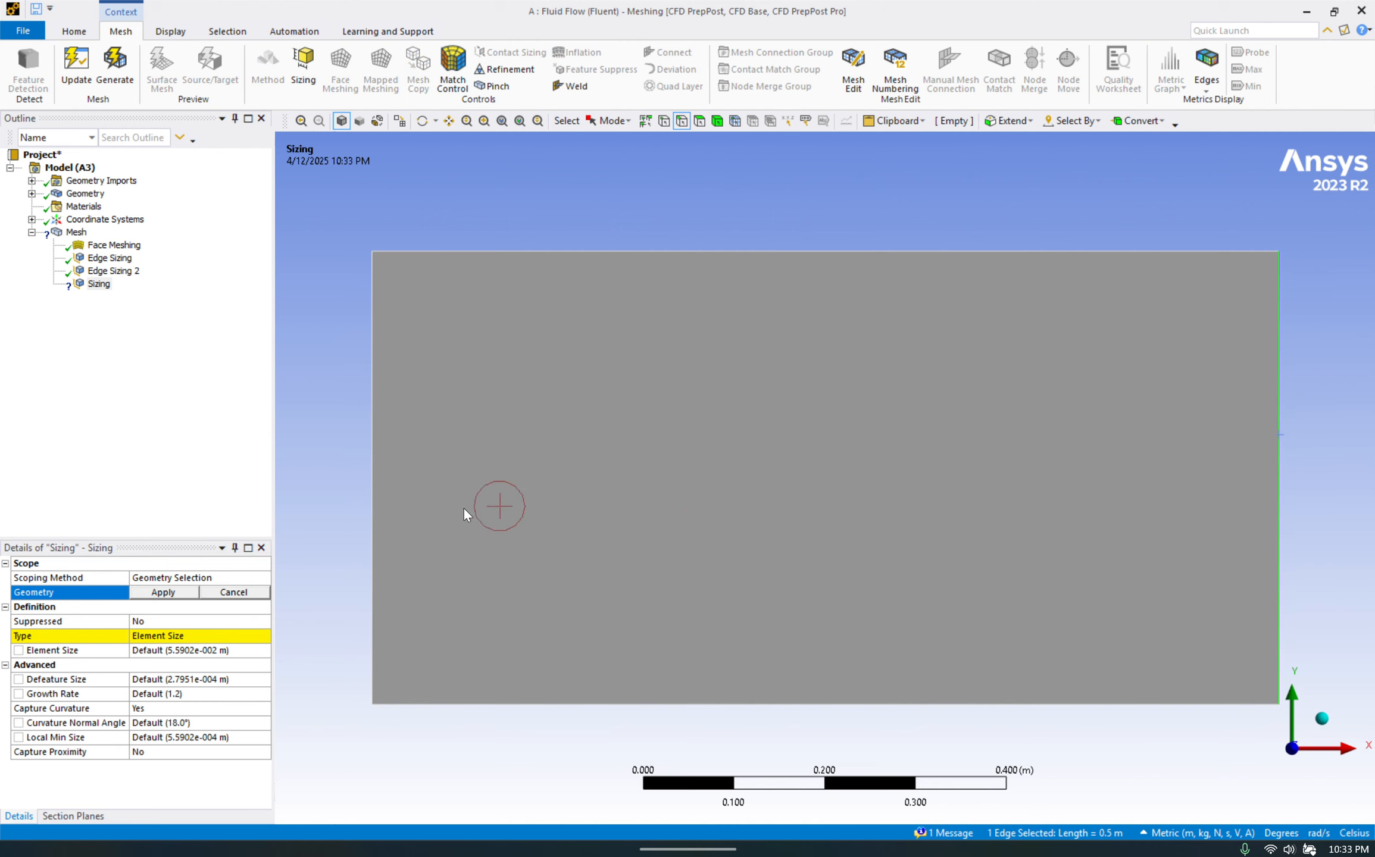
{"action": "left_click", "coordinate": [178, 591]}
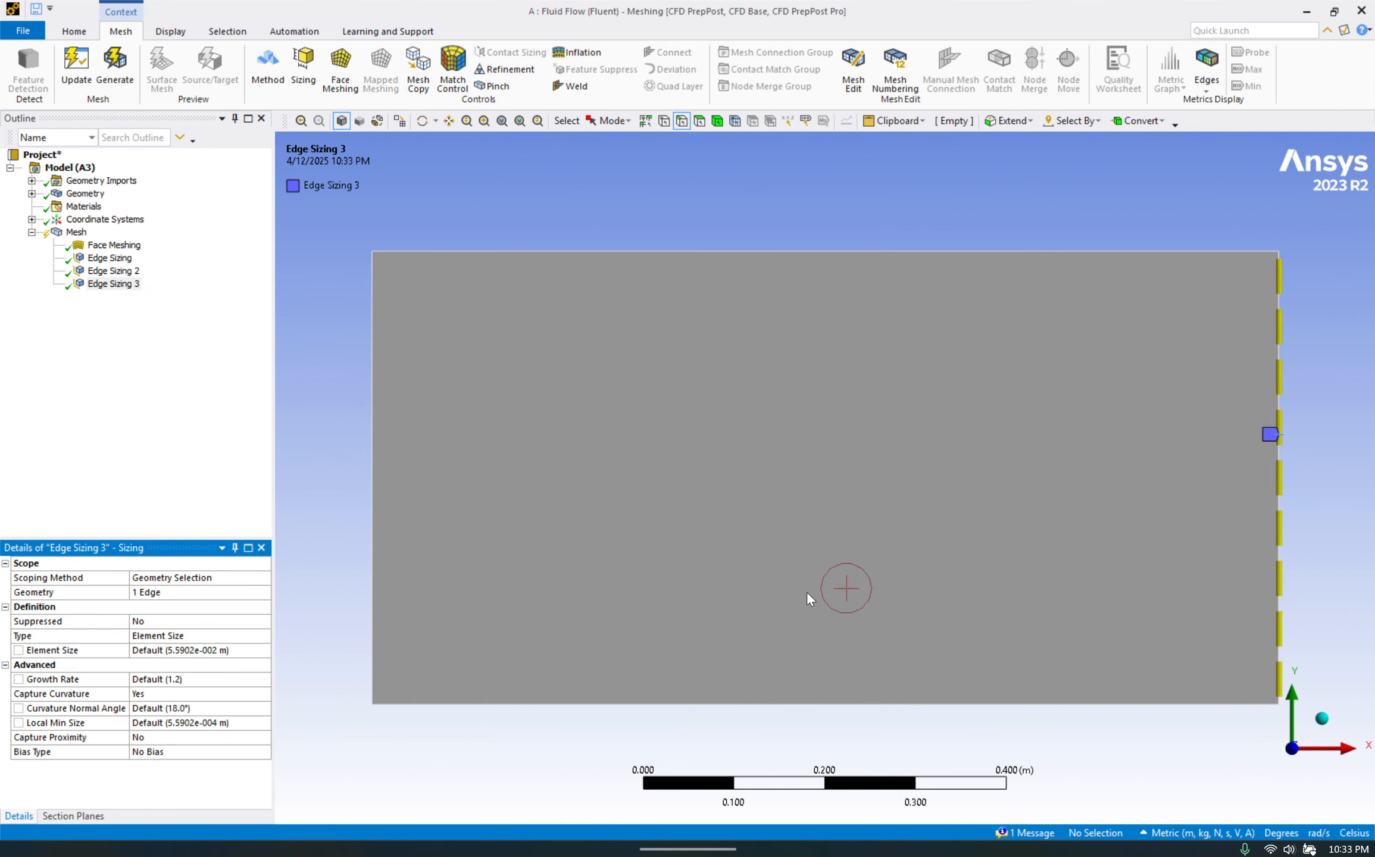
Step: Define the right edge's sizing by Number of Divisions with 60 divisions
{"action": "left_click", "coordinate": [185, 635]}
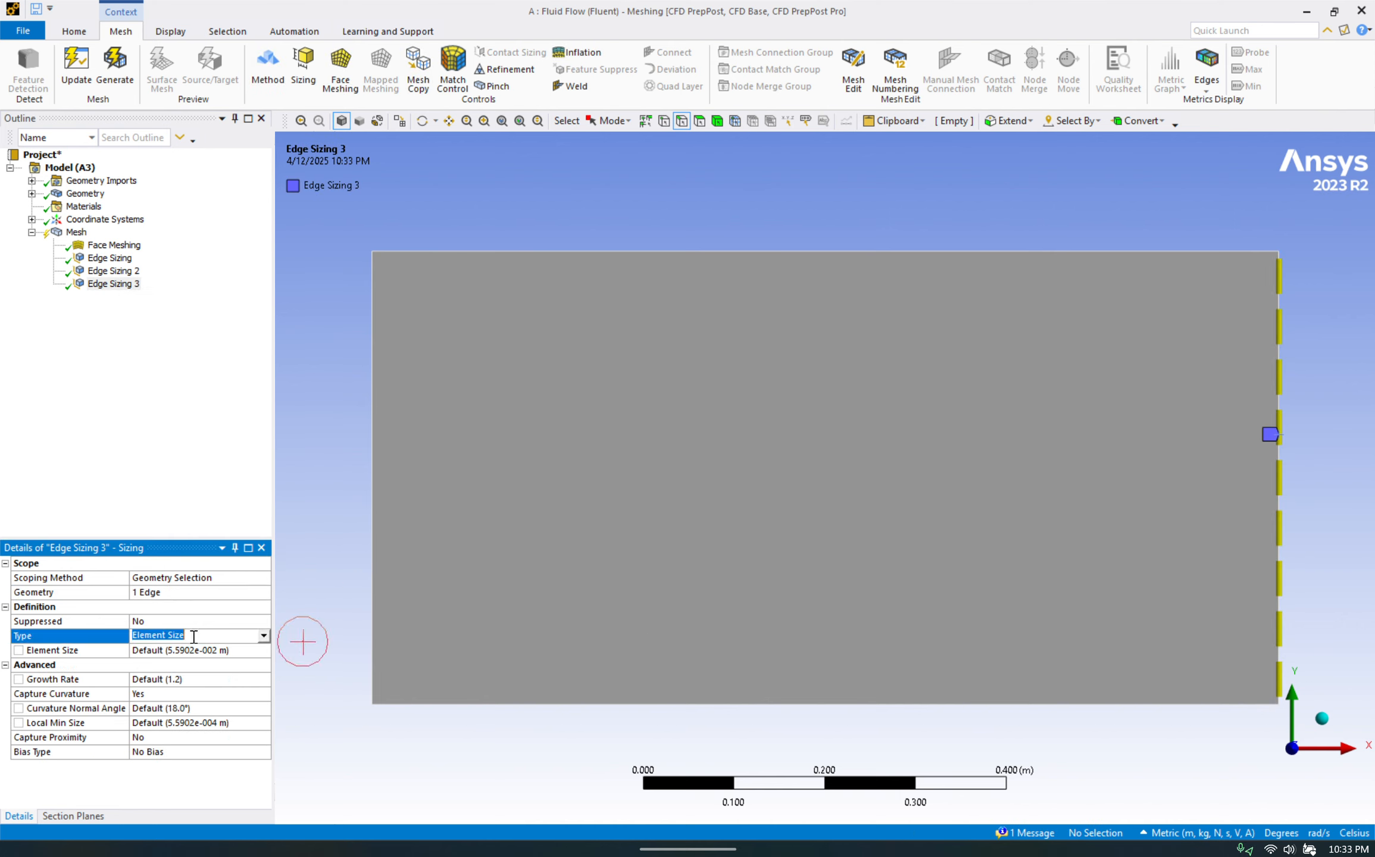
{"action": "left_click", "coordinate": [263, 636]}
{"action": "left_click", "coordinate": [257, 660]}
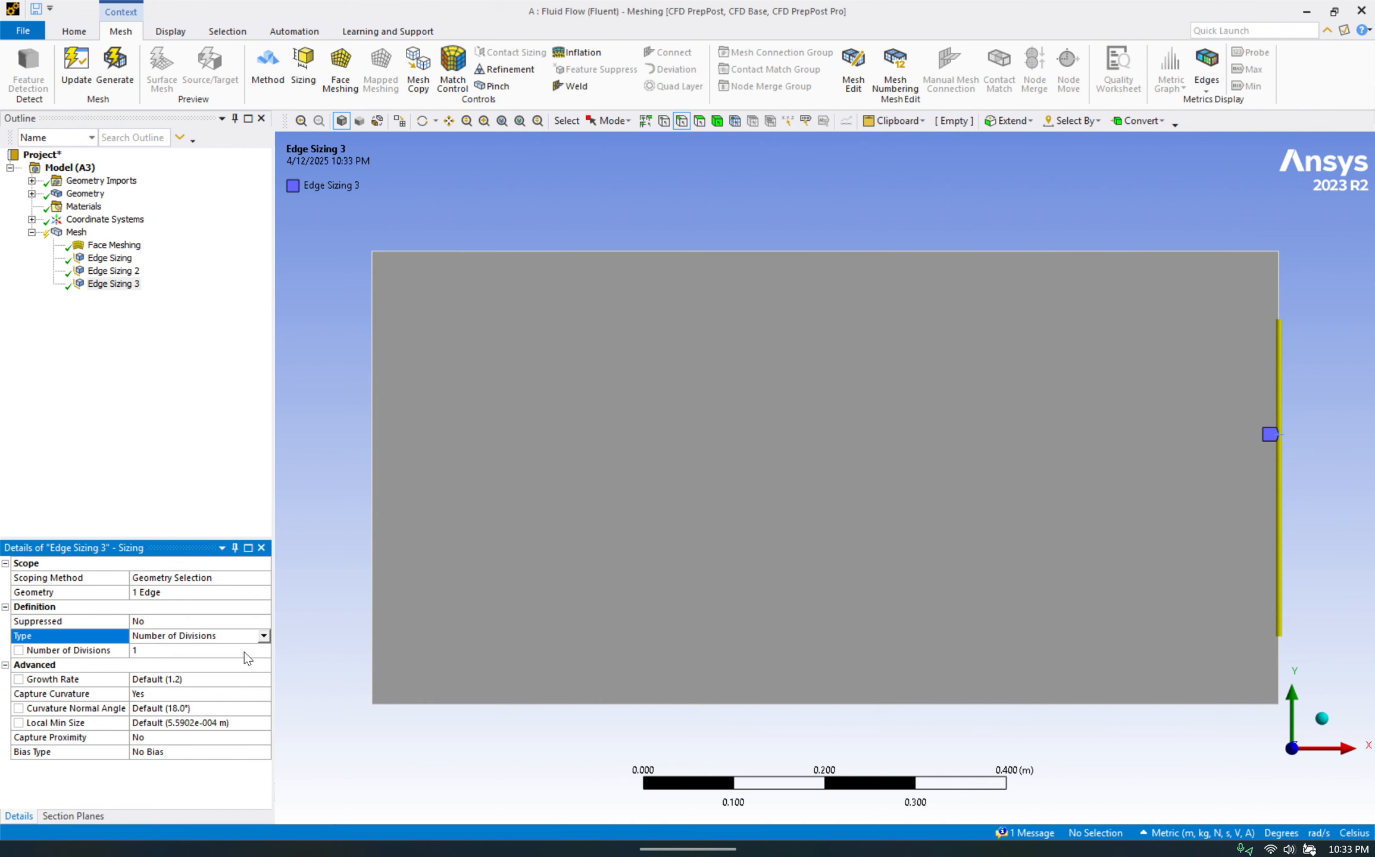
{"action": "left_click", "coordinate": [221, 650]}
{"action": "type", "text": "60"}
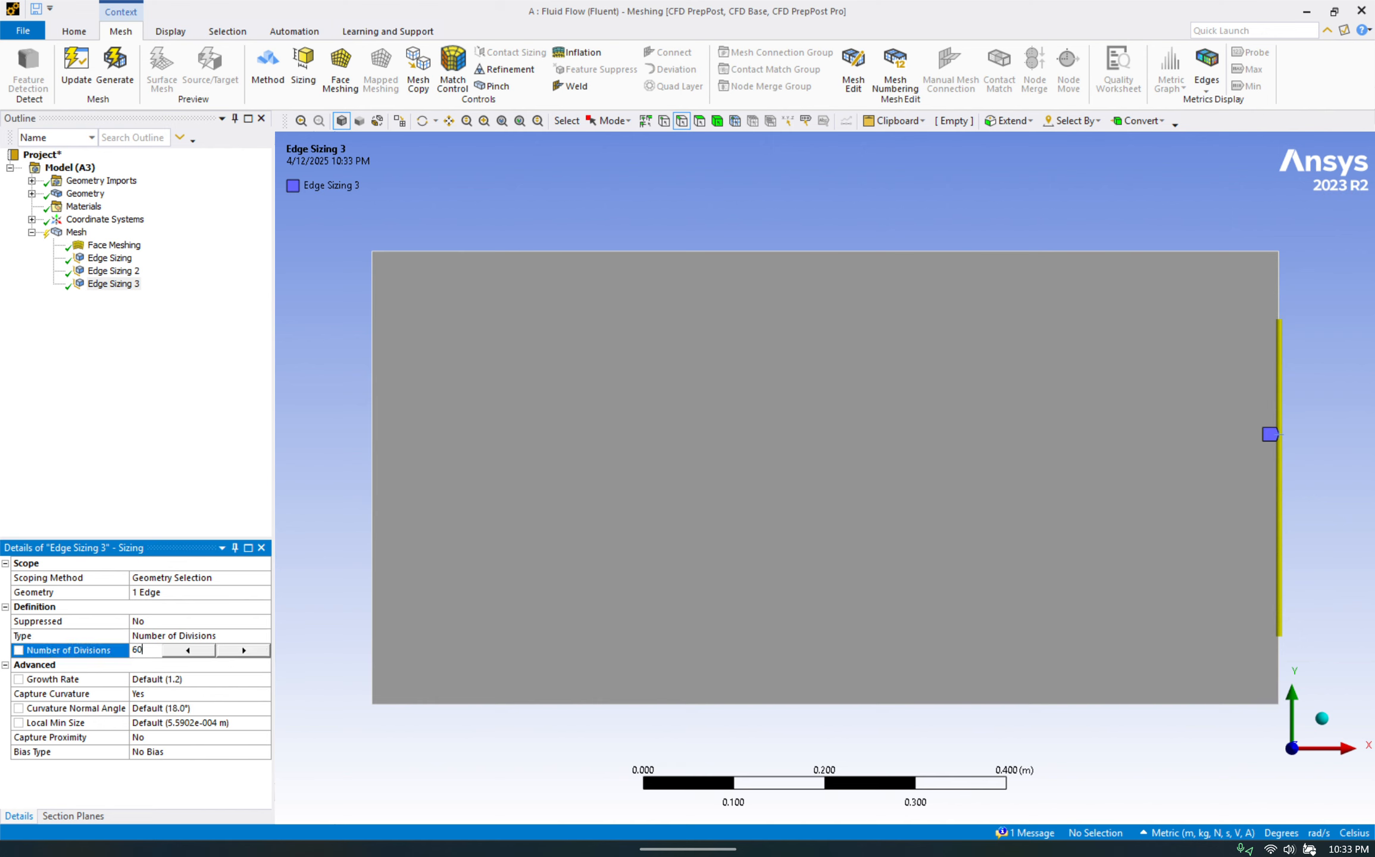
Step: Give the right edge's sizing the long-to-short one-way bias type with a bias factor of 70
{"action": "left_click", "coordinate": [178, 740]}
{"action": "left_click", "coordinate": [185, 753]}
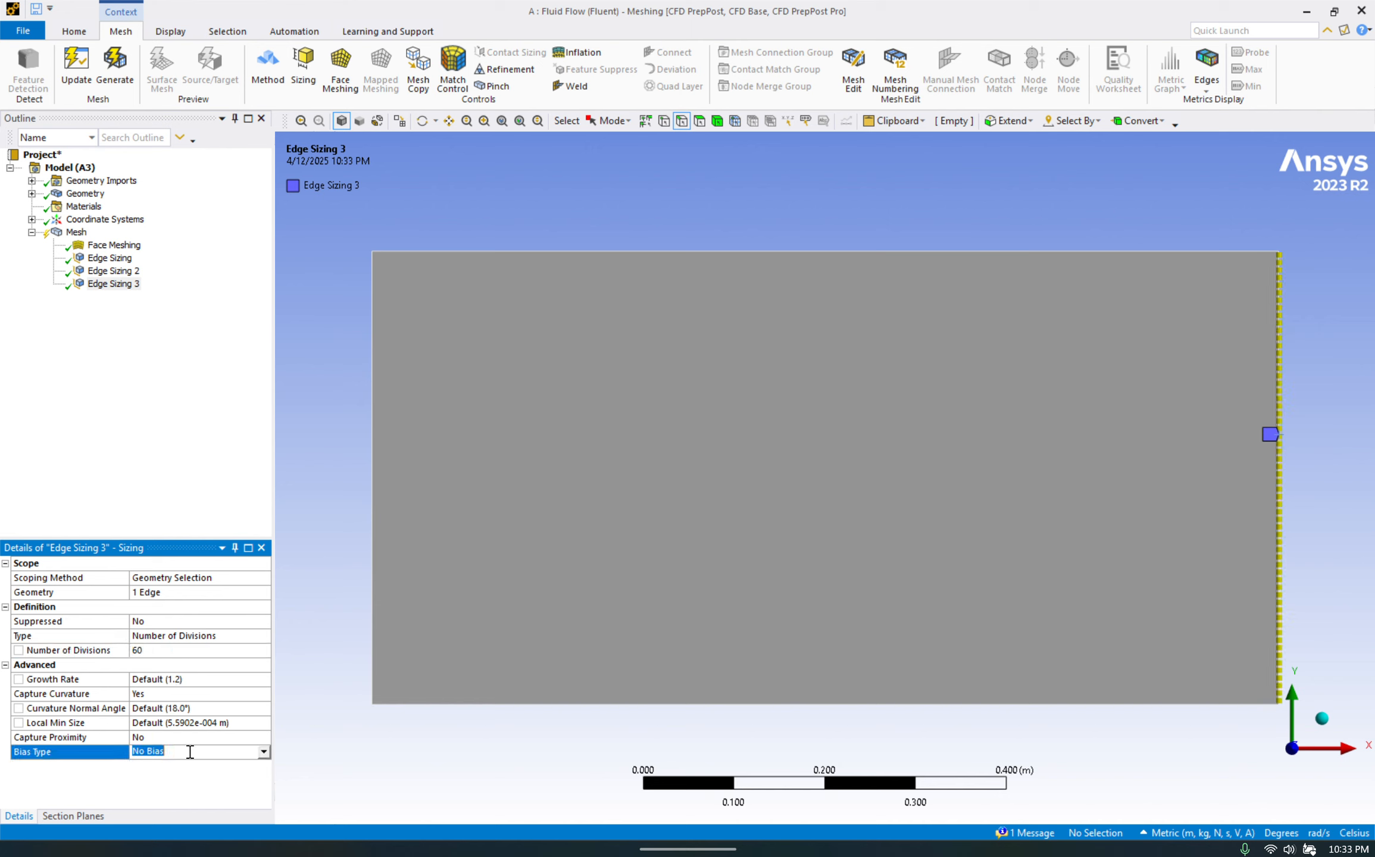
{"action": "left_click", "coordinate": [263, 753]}
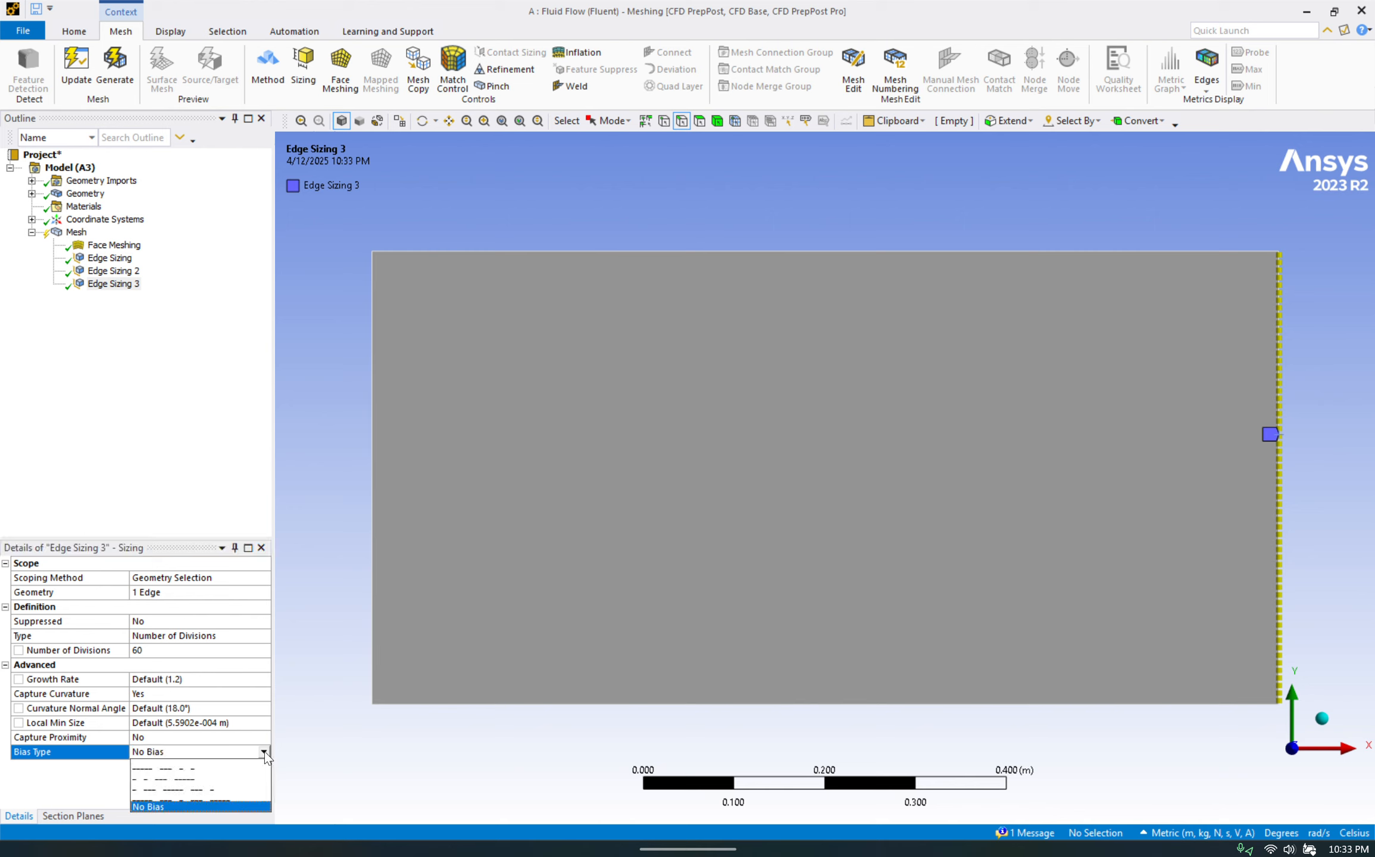
{"action": "left_click", "coordinate": [244, 767]}
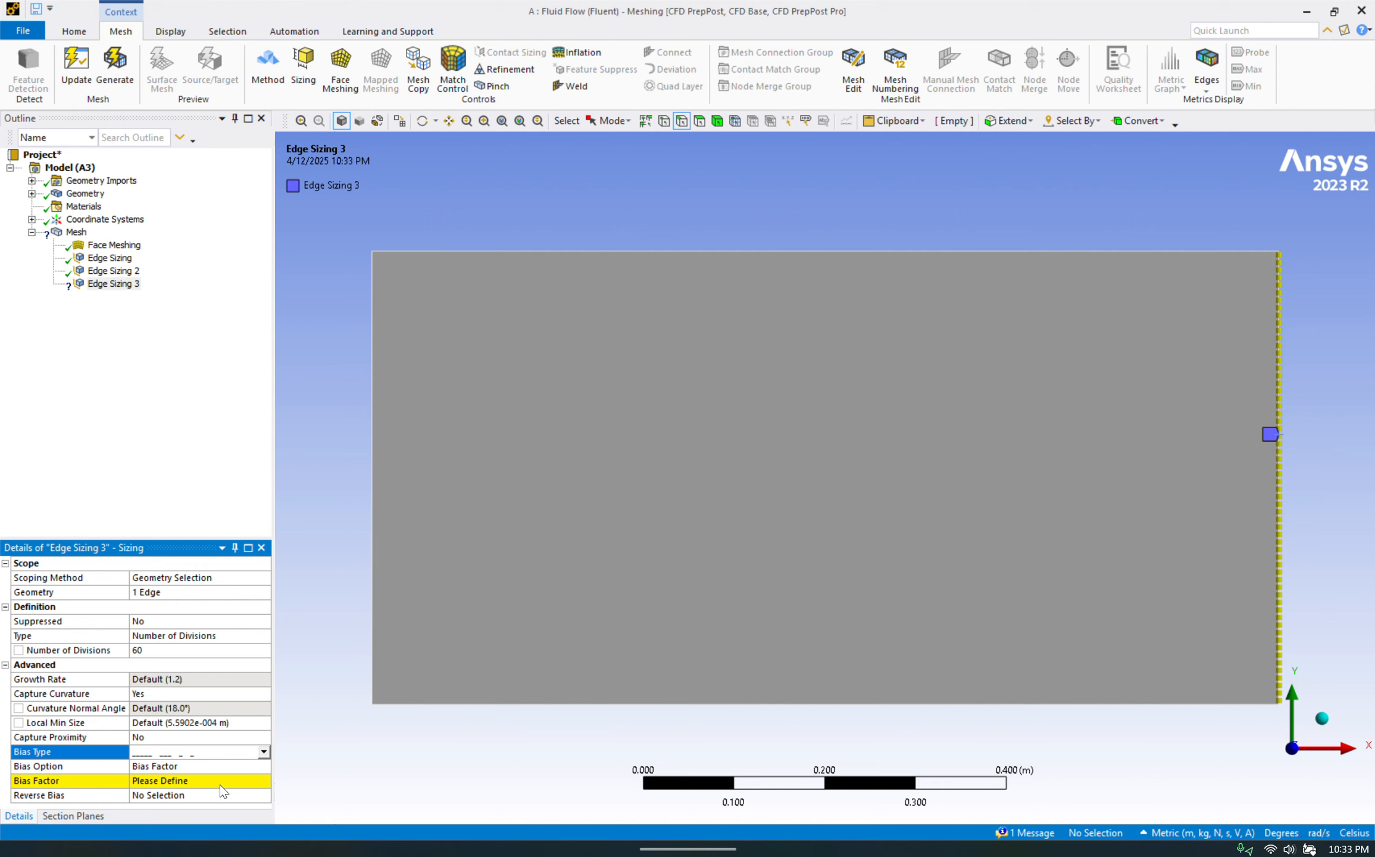
{"action": "left_click", "coordinate": [218, 781]}
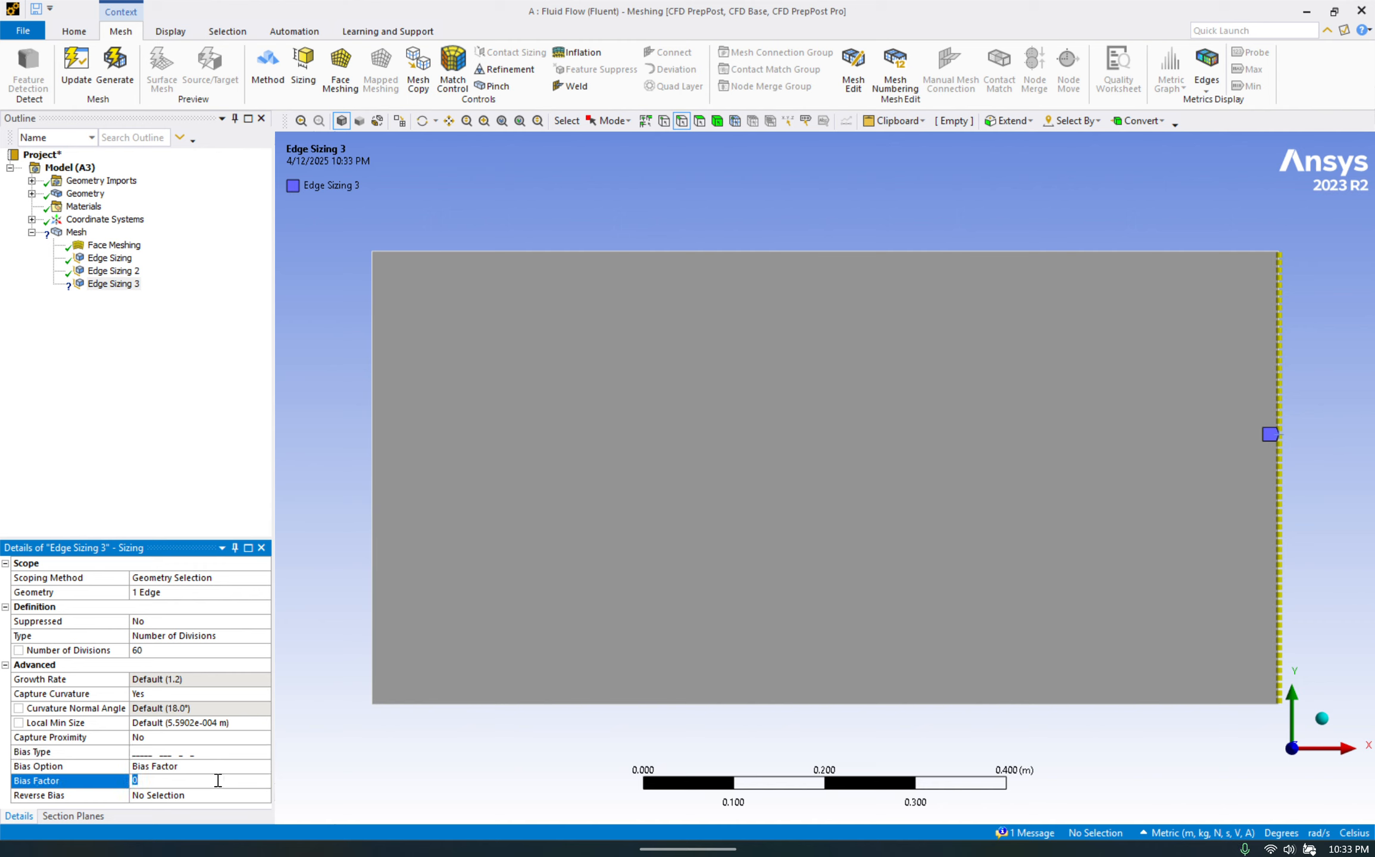
{"action": "type", "text": "7"}
Step: Check the right edge's sizing settings, then regenerate and display the mesh
{"action": "left_click", "coordinate": [119, 78]}
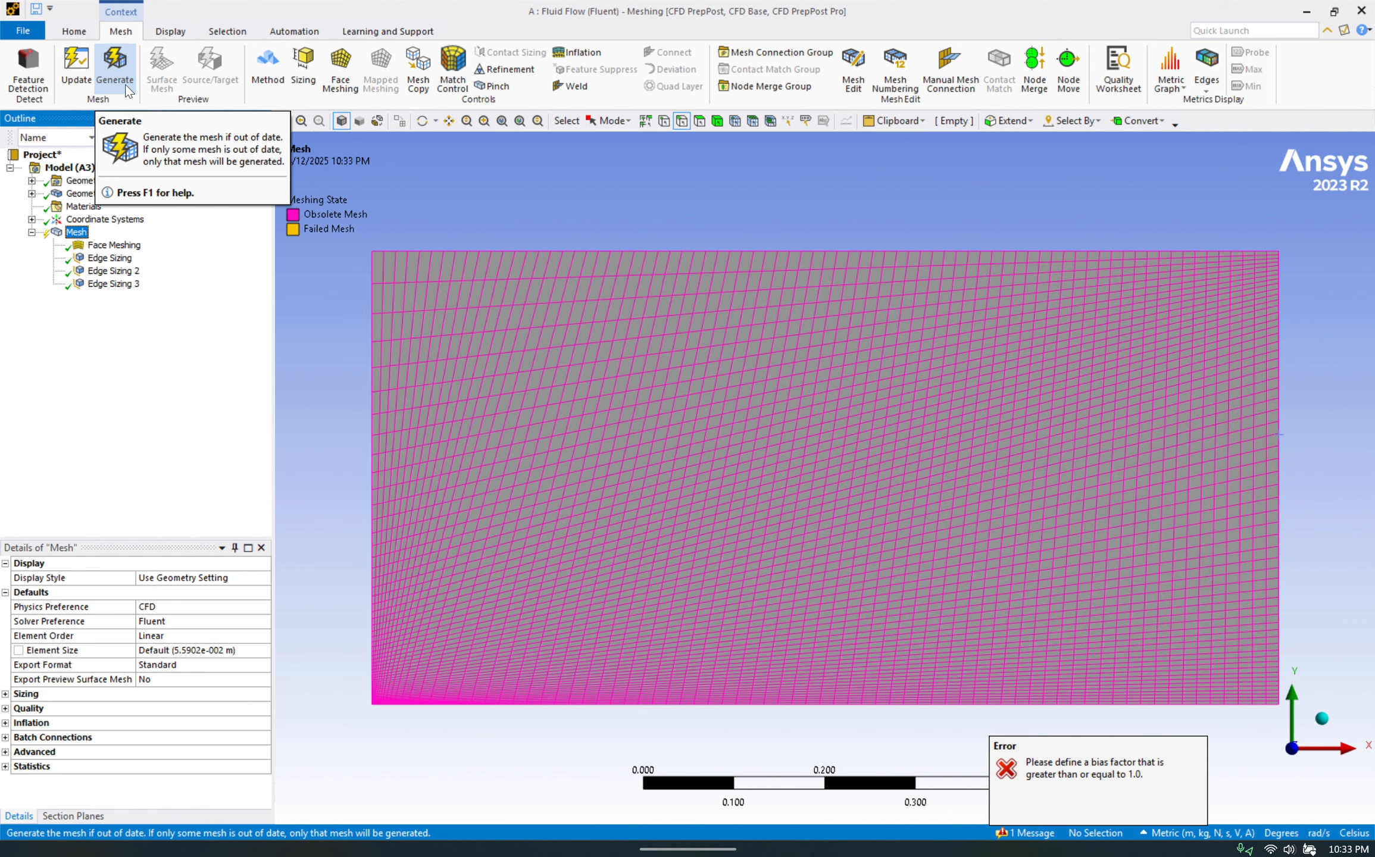
{"action": "left_click", "coordinate": [110, 284]}
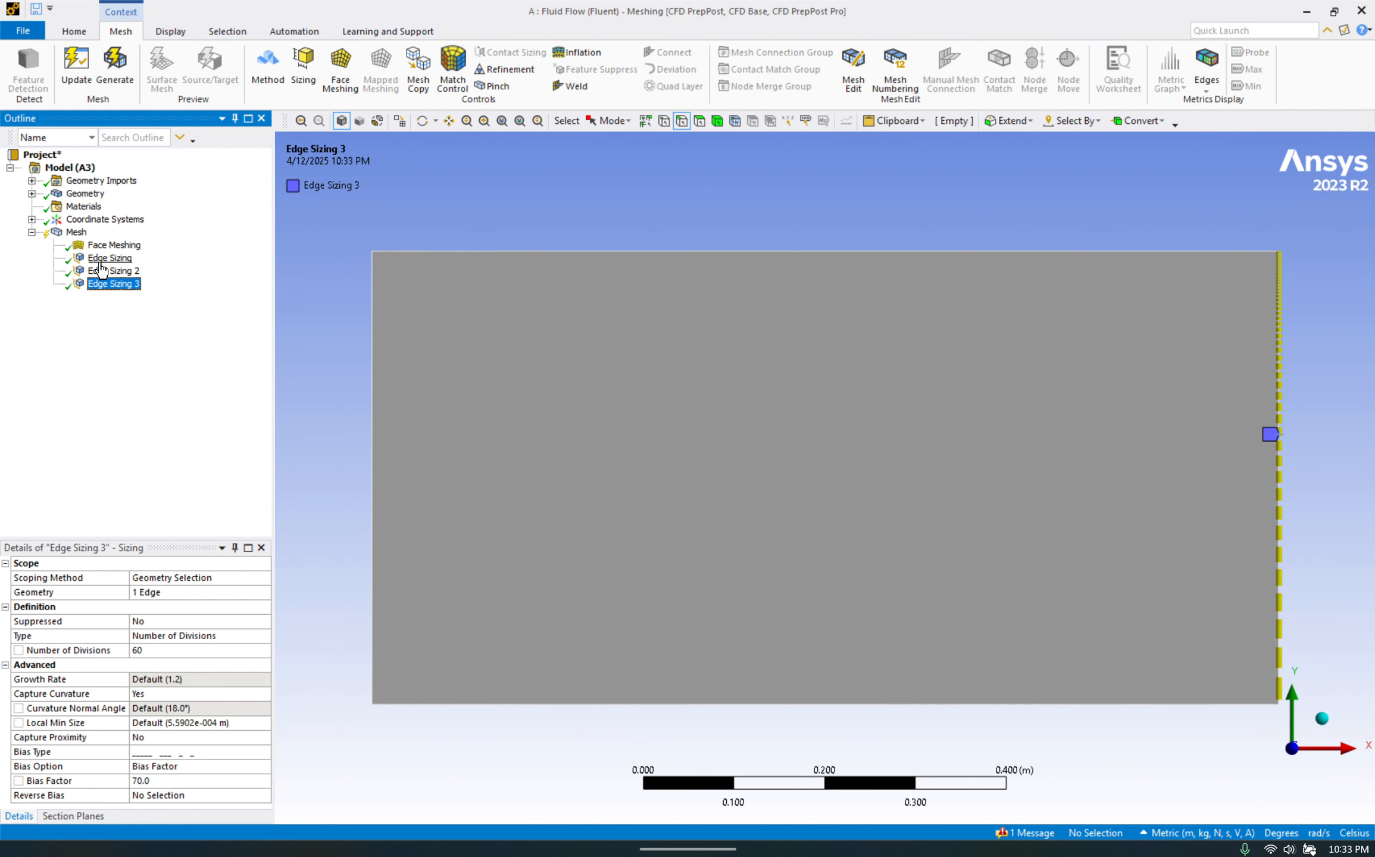
{"action": "left_click", "coordinate": [76, 233]}
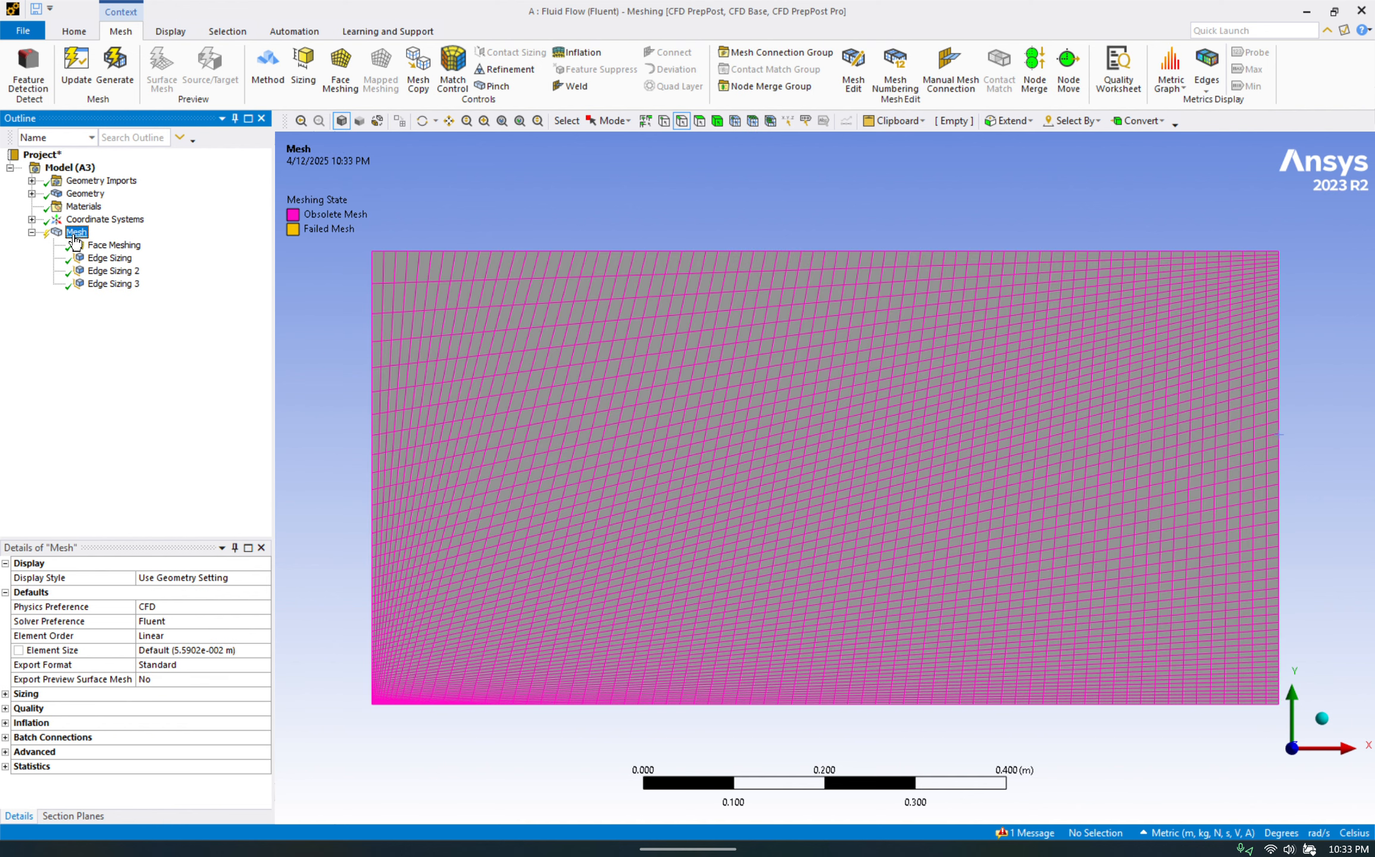
{"action": "left_click", "coordinate": [114, 67]}
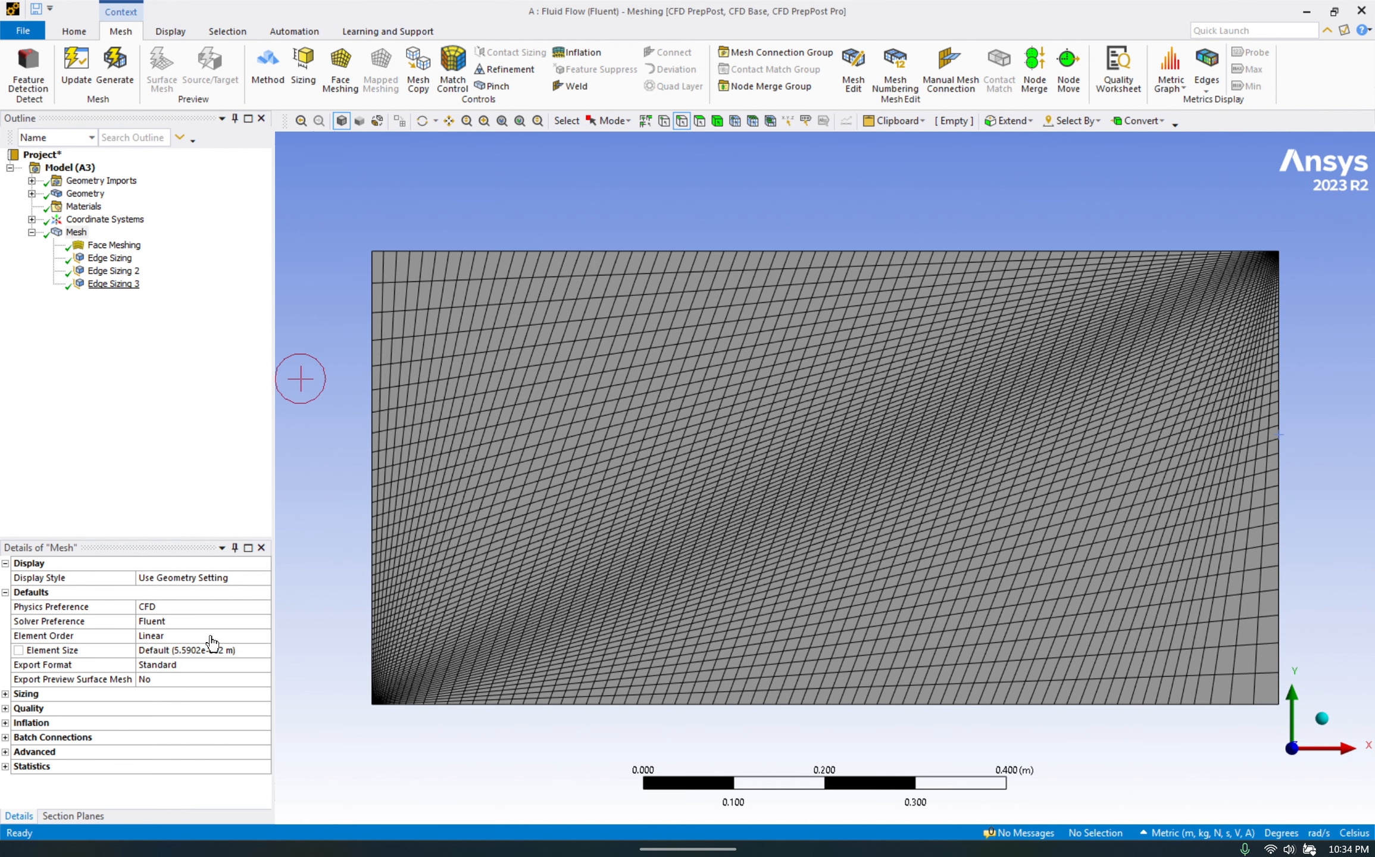
Step: Reverse the bias on the right edge in its sizing control and regenerate the mesh
{"action": "left_click", "coordinate": [95, 285]}
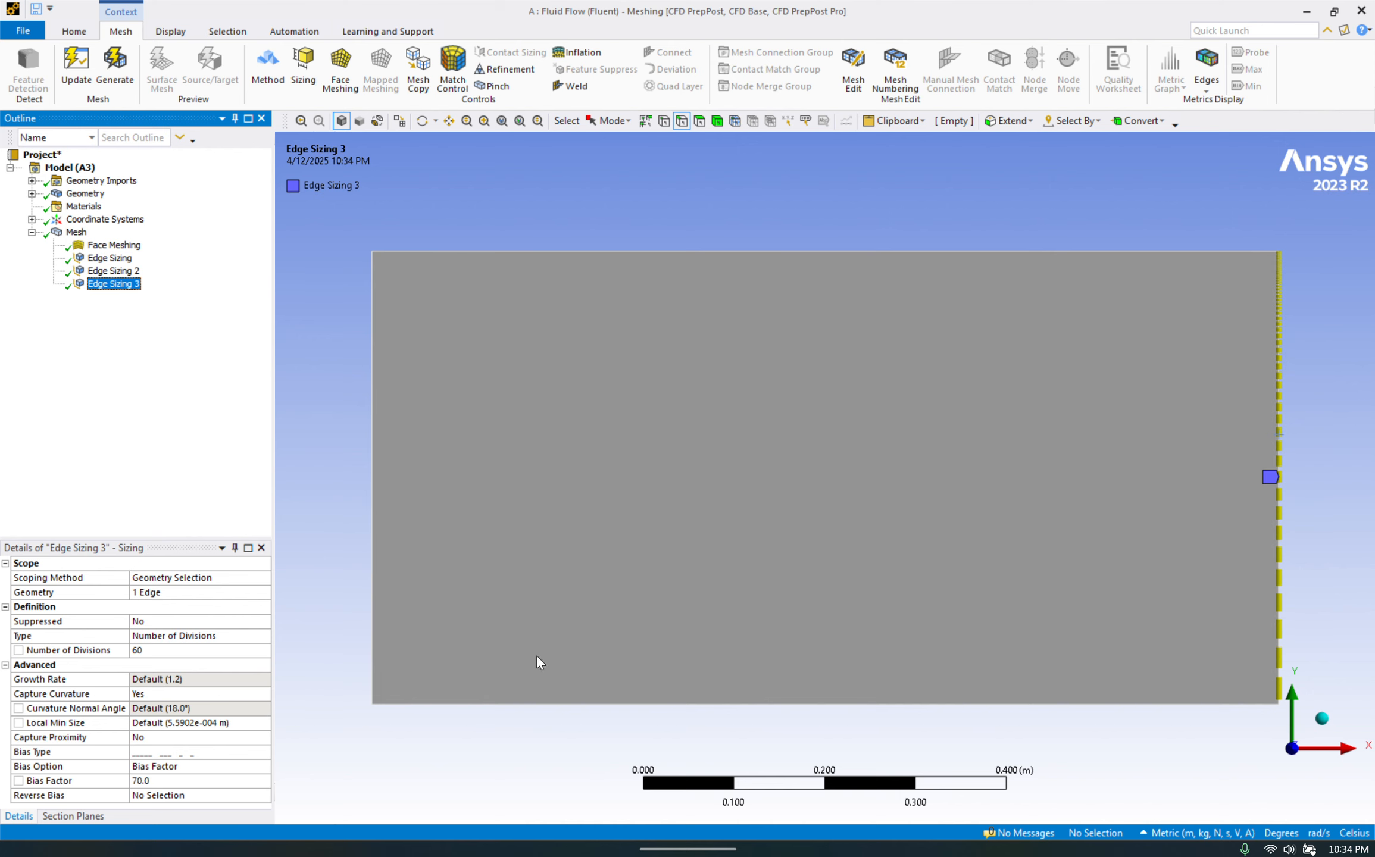
{"action": "left_click", "coordinate": [211, 795]}
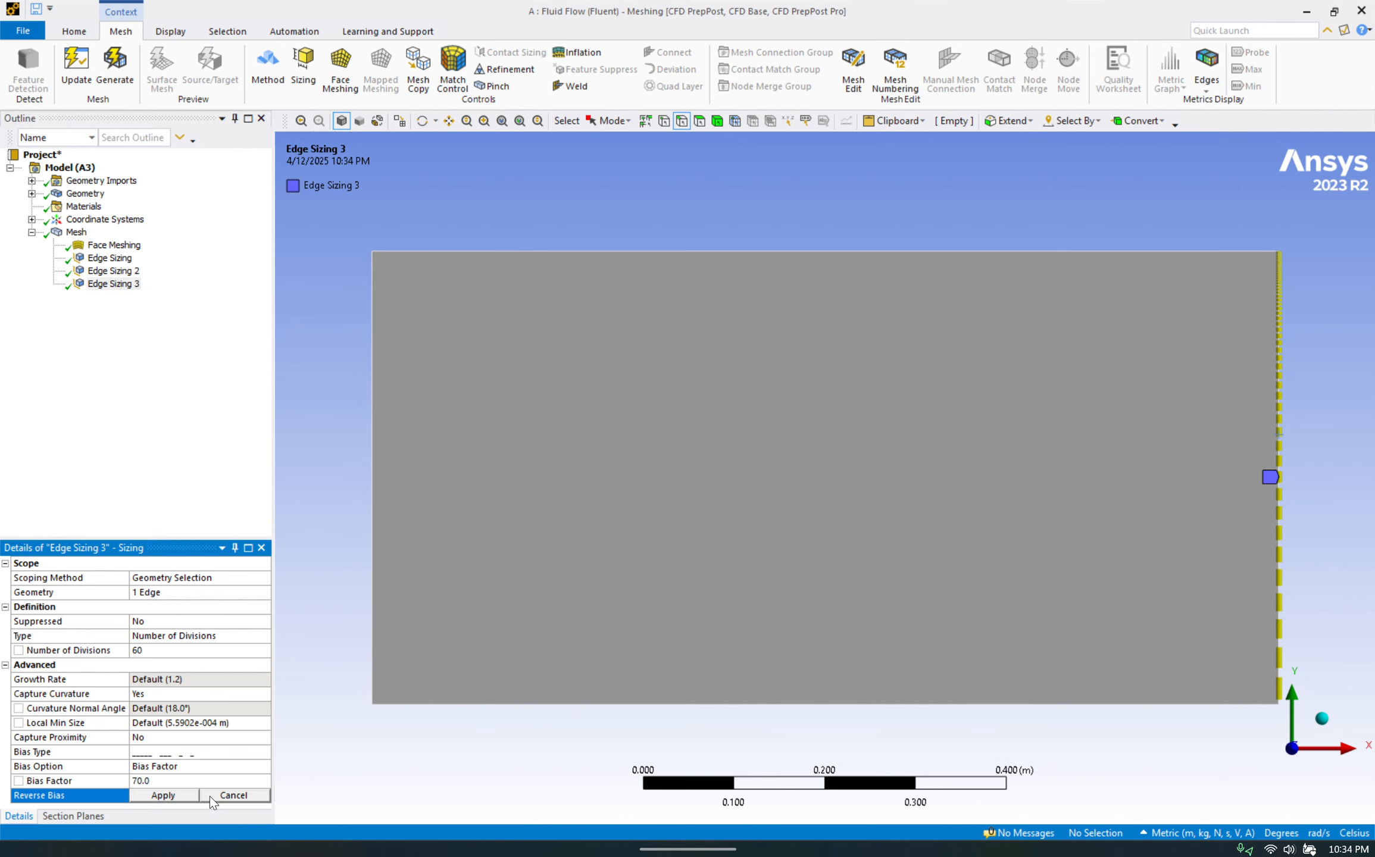
{"action": "left_click", "coordinate": [160, 795]}
{"action": "left_click", "coordinate": [1278, 455]}
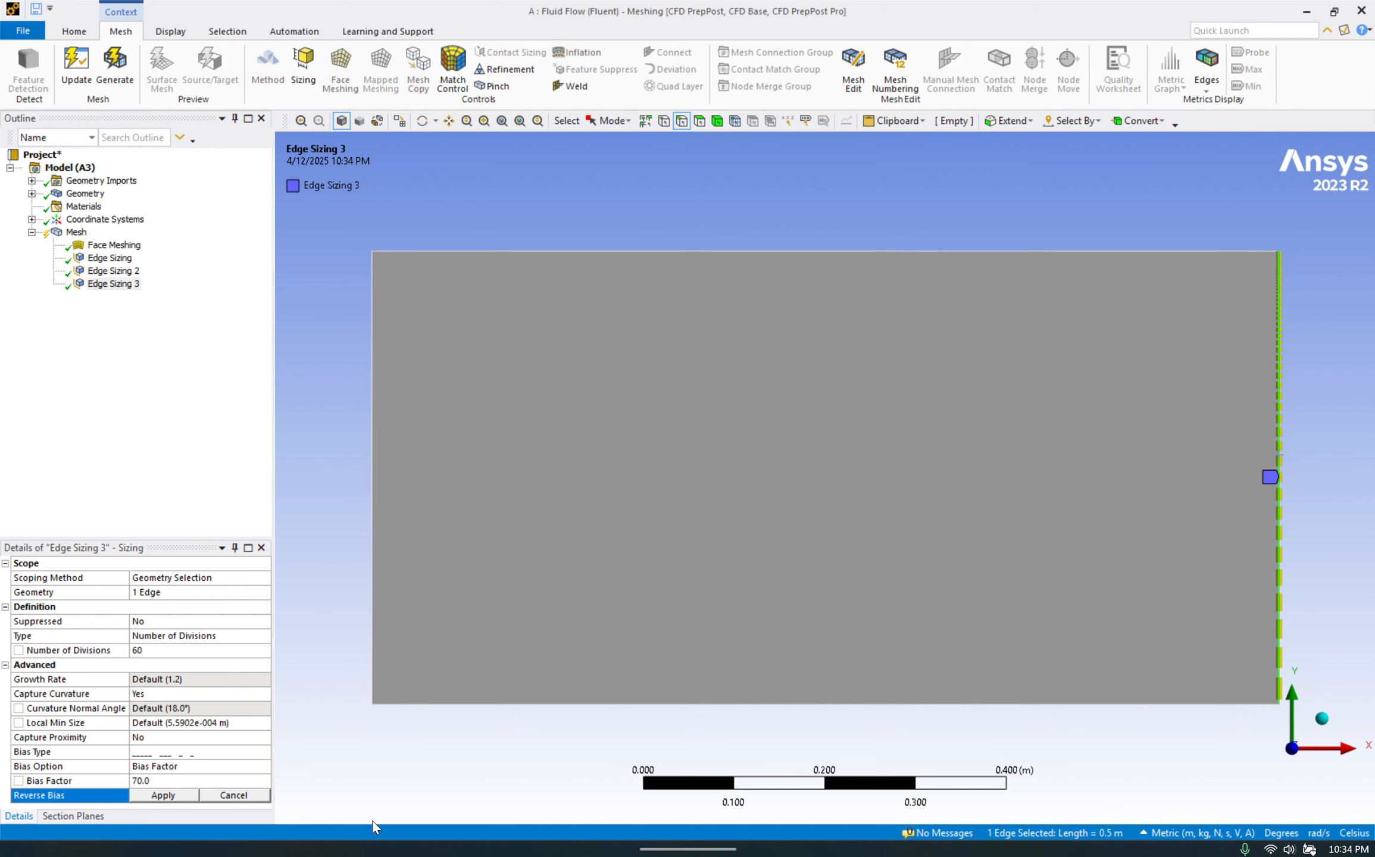
{"action": "left_click", "coordinate": [177, 792]}
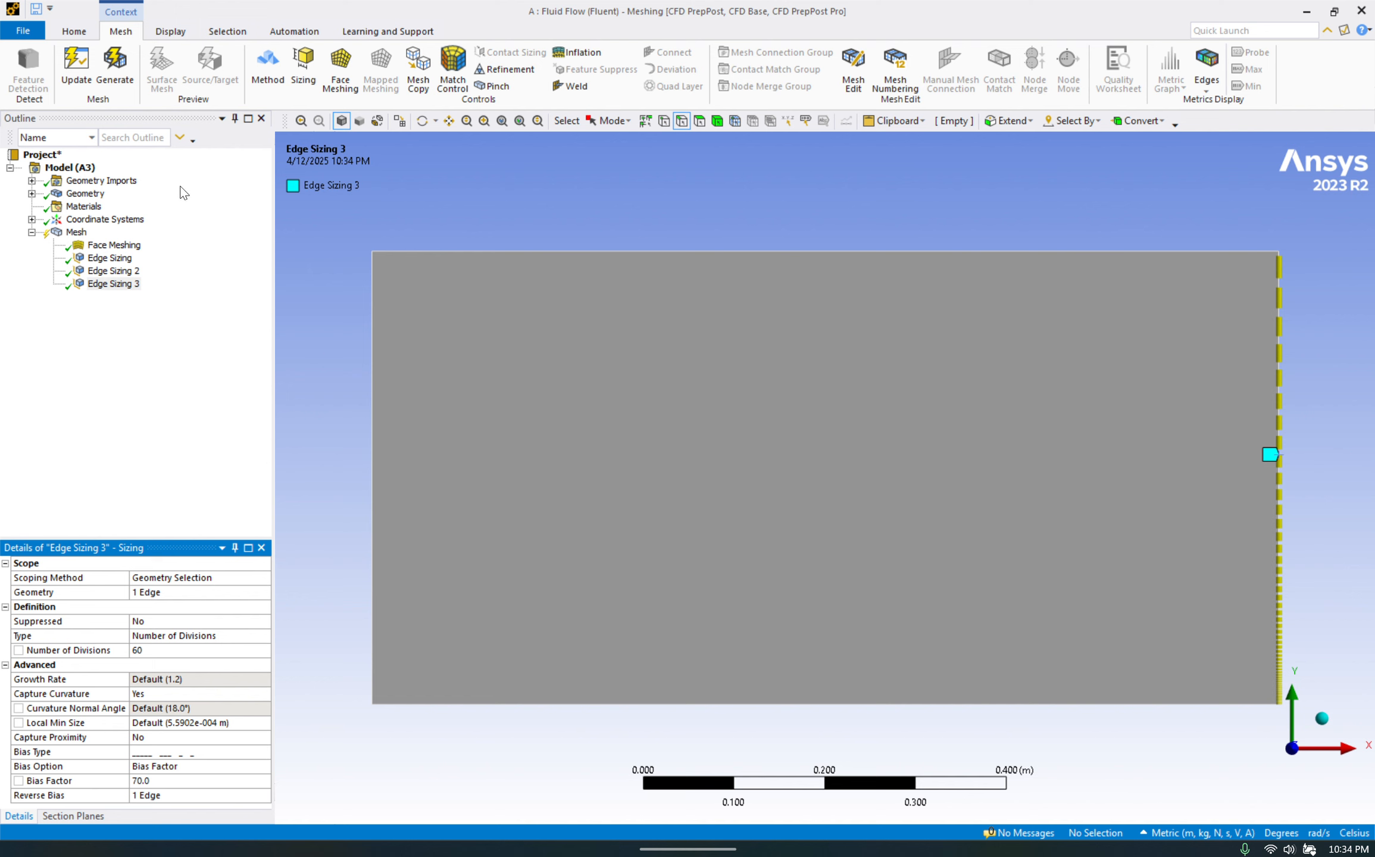
{"action": "left_click", "coordinate": [111, 75]}
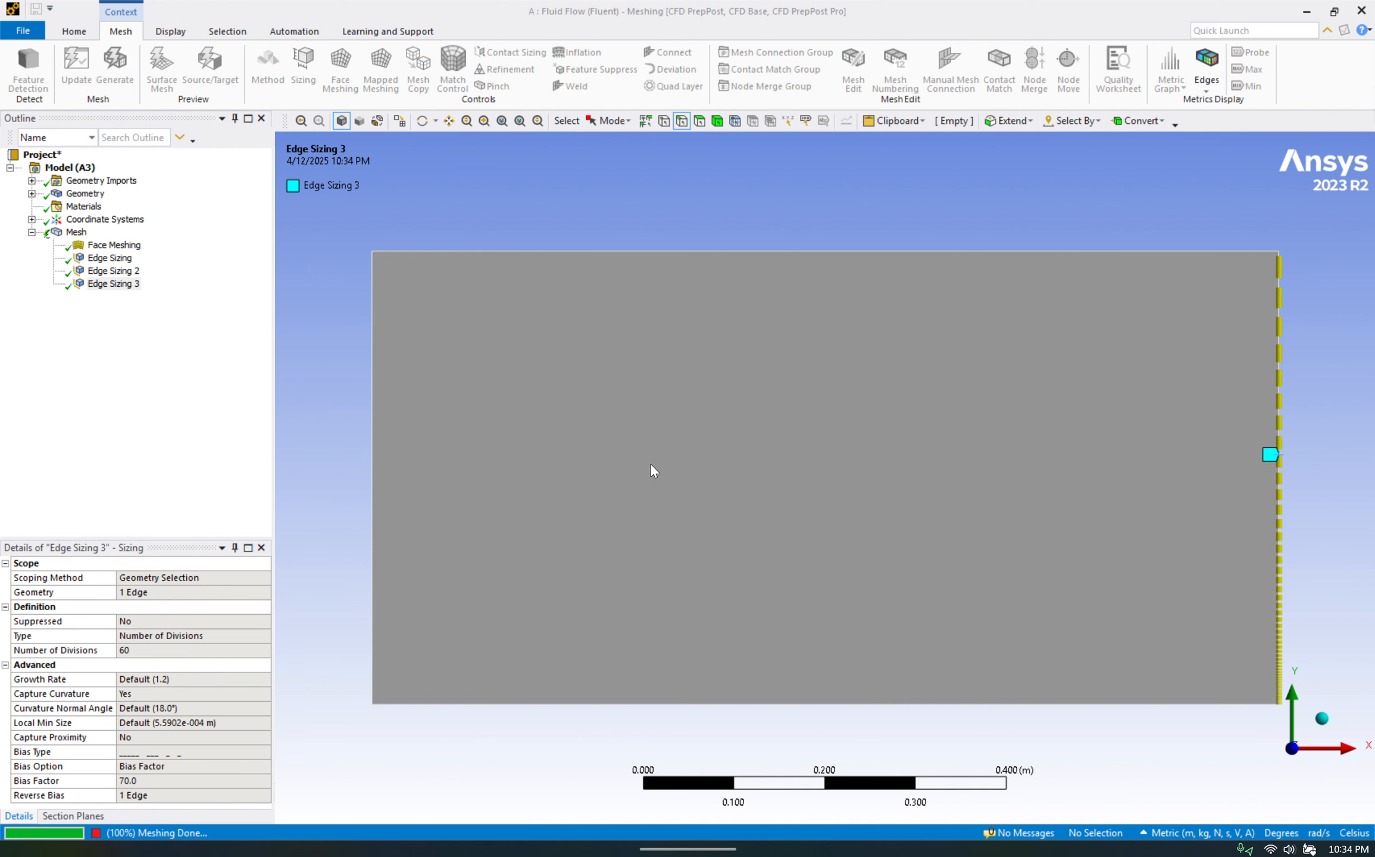
Step: Turn off curvature capture in the sizing control of the top and bottom edges
{"action": "left_click", "coordinate": [76, 233]}
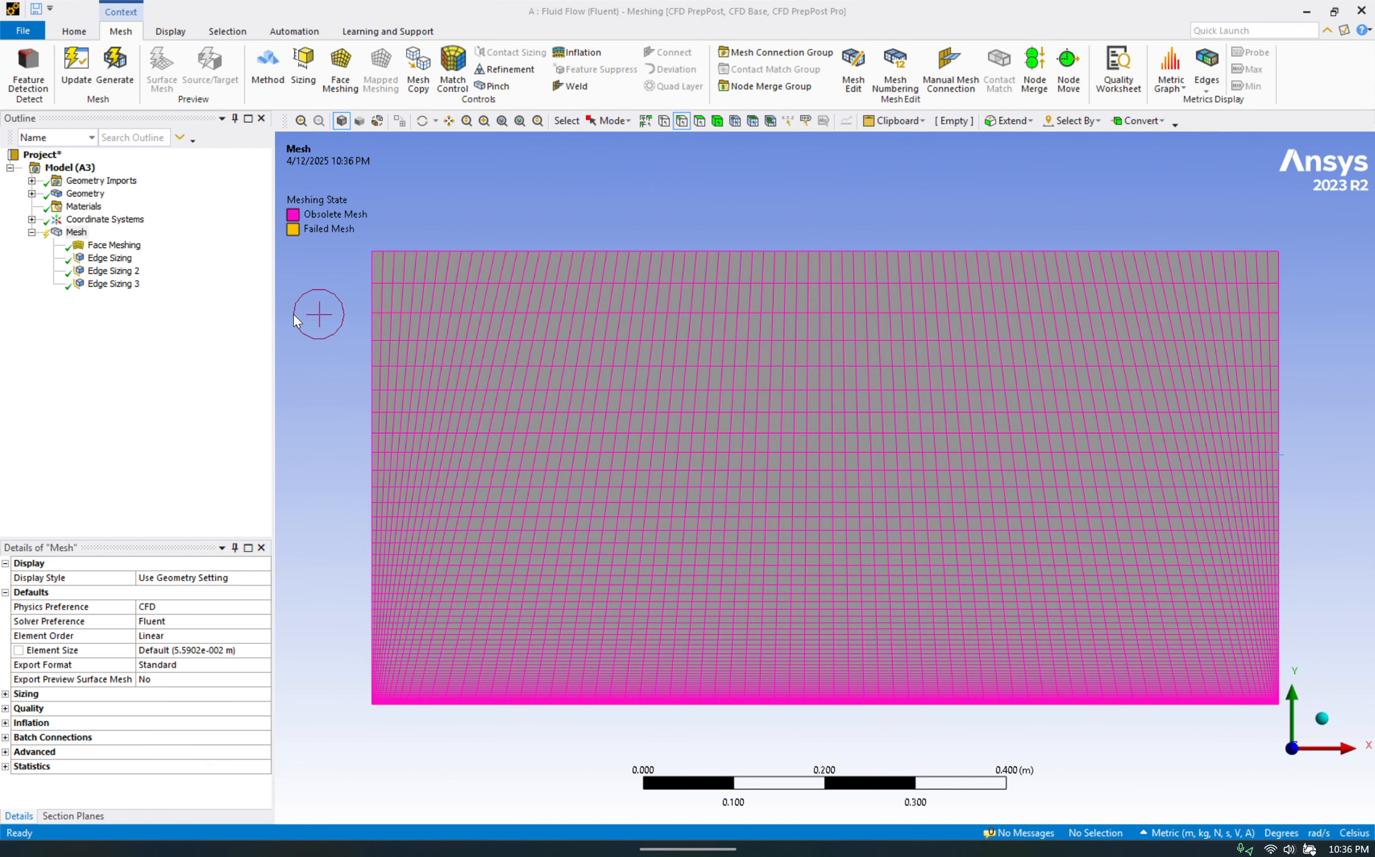
{"action": "left_click", "coordinate": [119, 261]}
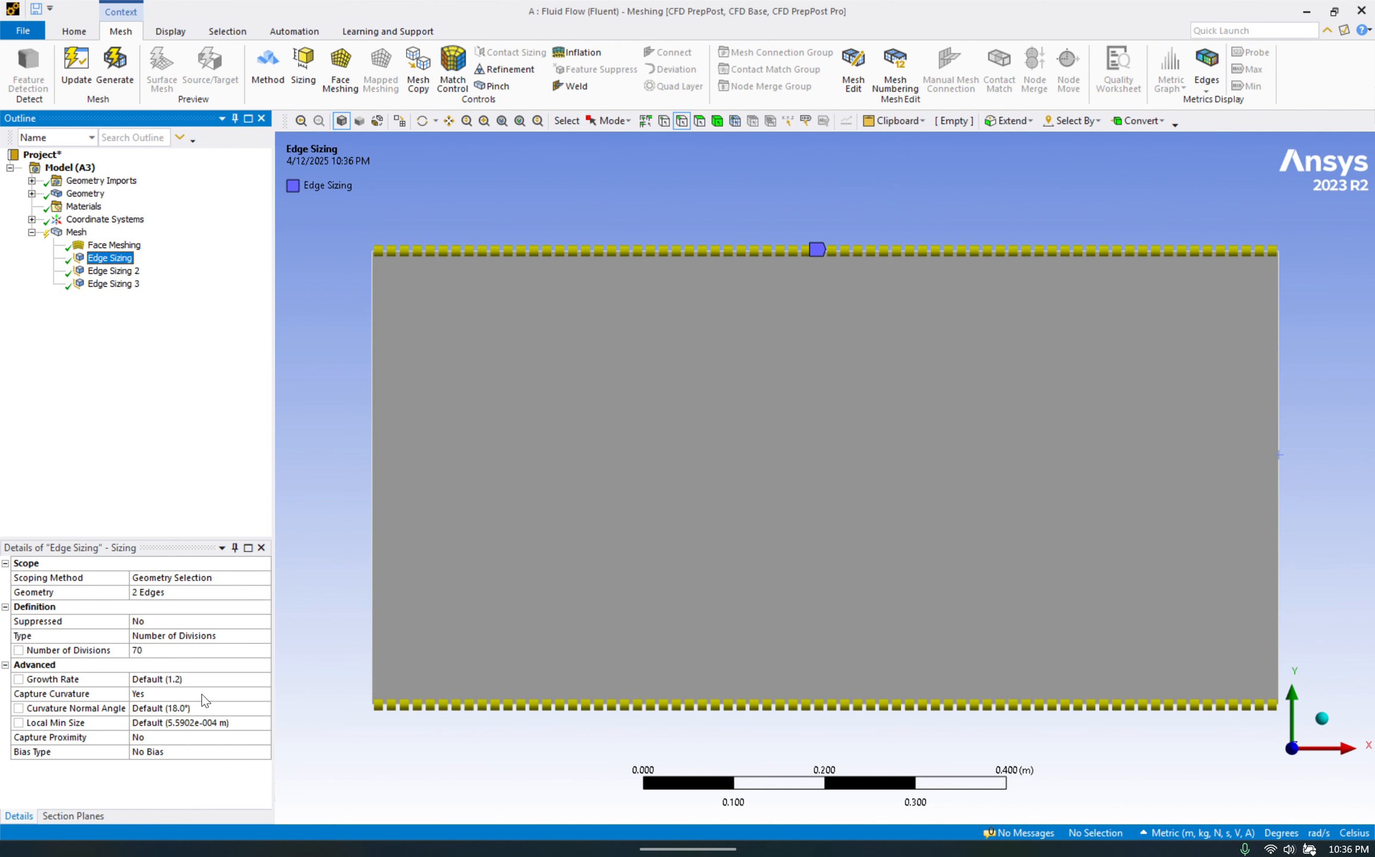
{"action": "left_click", "coordinate": [165, 695]}
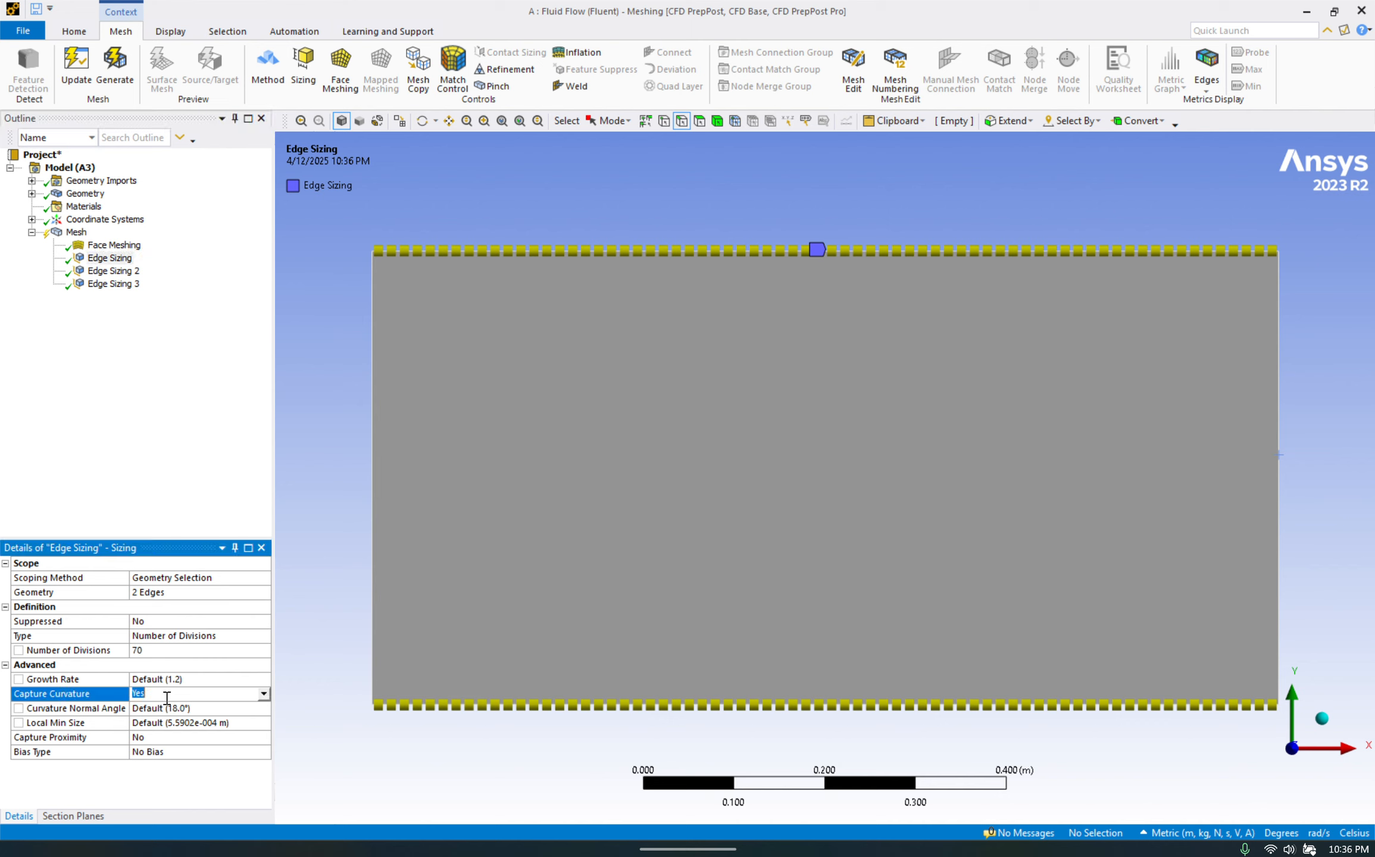
{"action": "left_click", "coordinate": [262, 695]}
{"action": "left_click", "coordinate": [238, 707]}
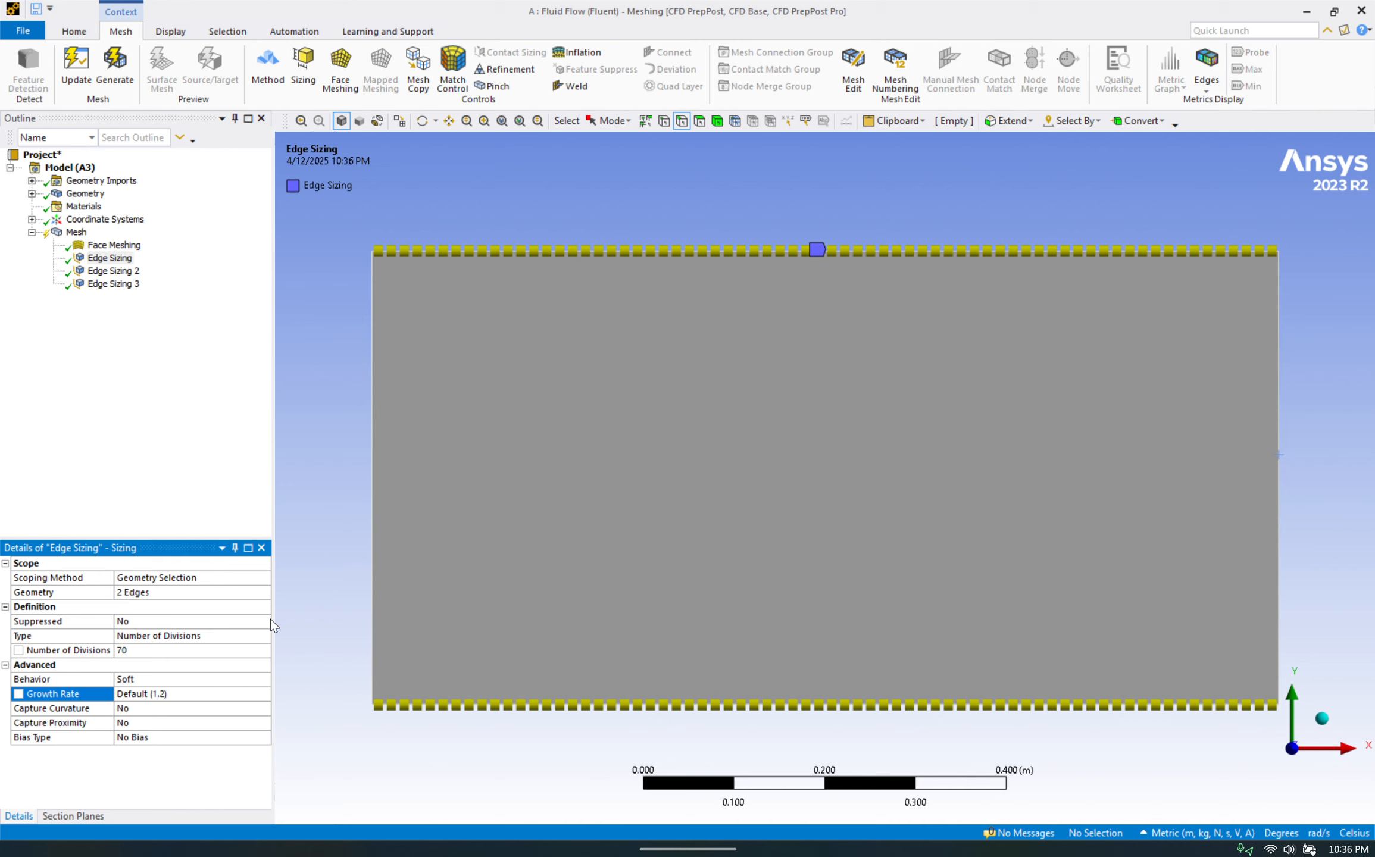
Step: Turn off curvature capture in the left edge's sizing control and set its behavior to Hard
{"action": "left_click", "coordinate": [119, 271]}
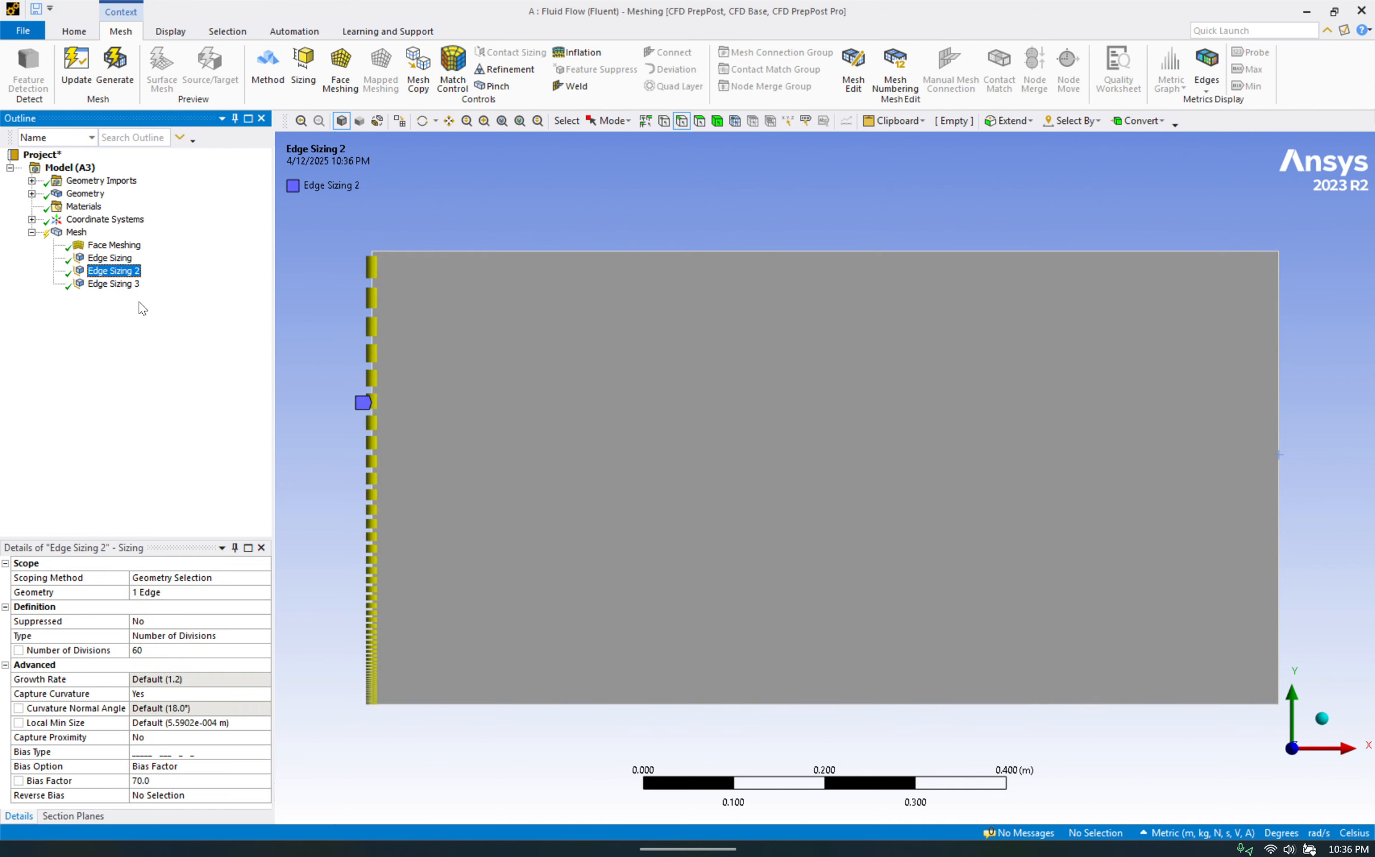
{"action": "left_click", "coordinate": [178, 695]}
{"action": "left_click", "coordinate": [180, 695]}
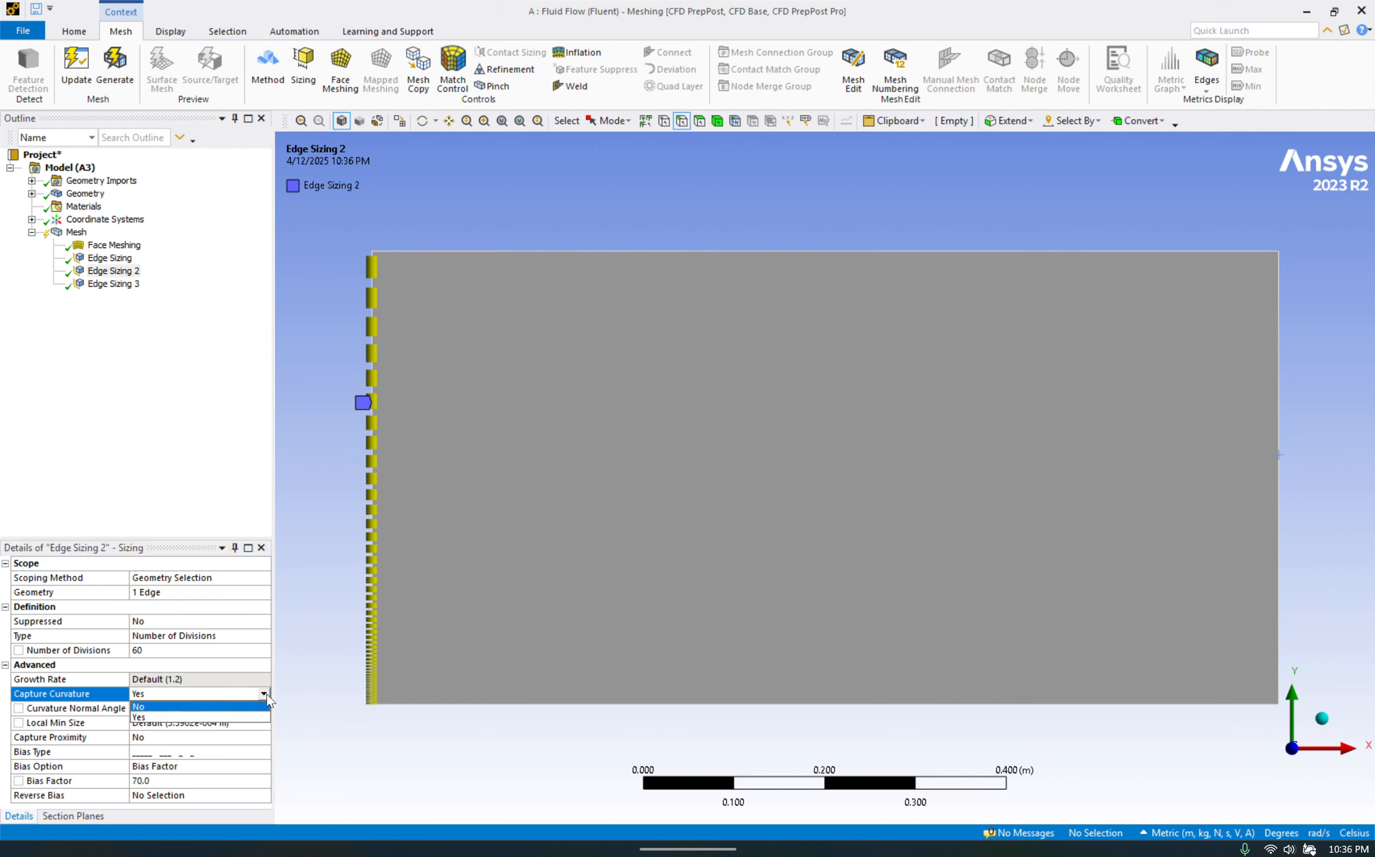
{"action": "left_click", "coordinate": [181, 707]}
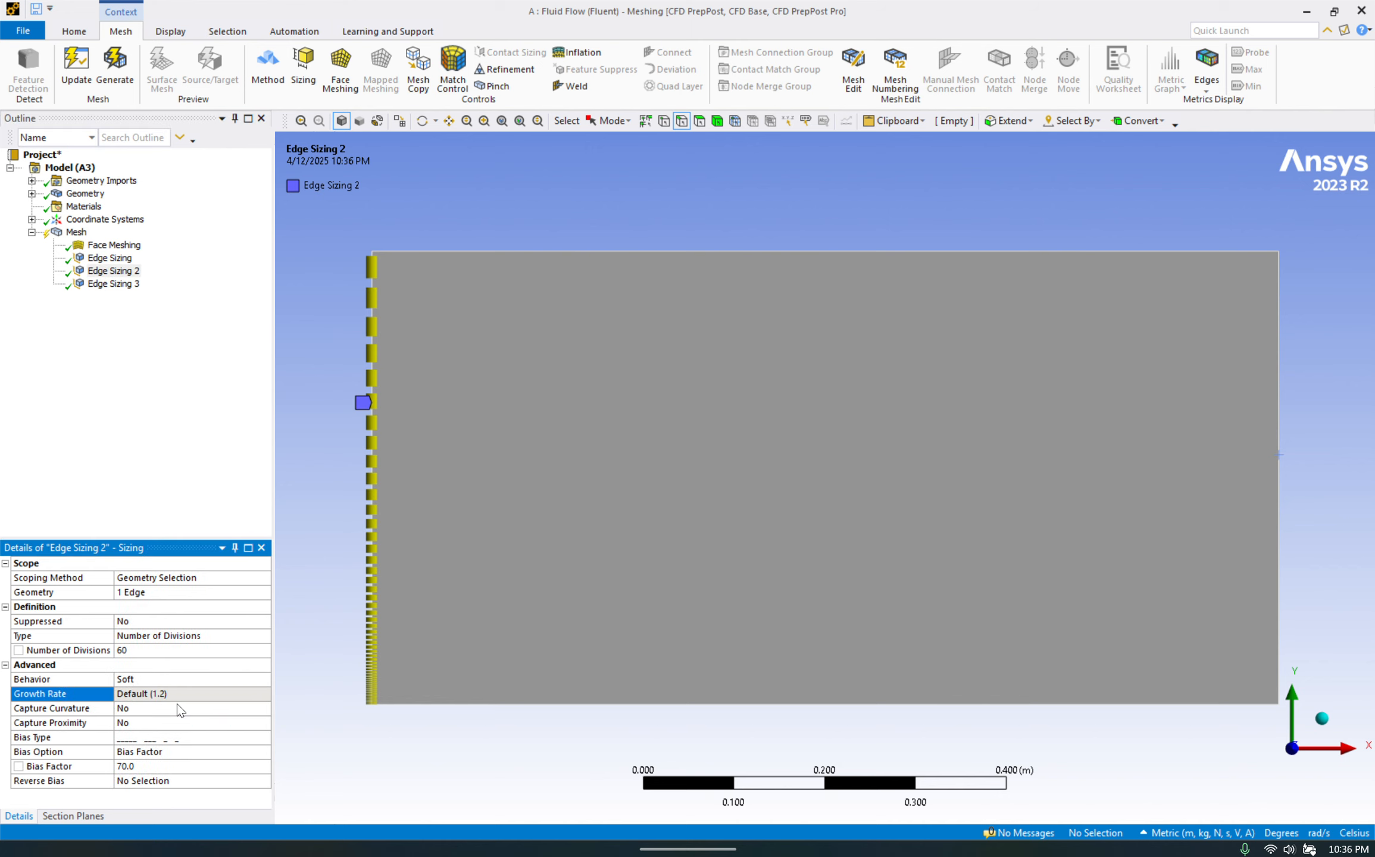
{"action": "left_click", "coordinate": [136, 682]}
{"action": "left_click", "coordinate": [263, 680]}
{"action": "left_click", "coordinate": [215, 706]}
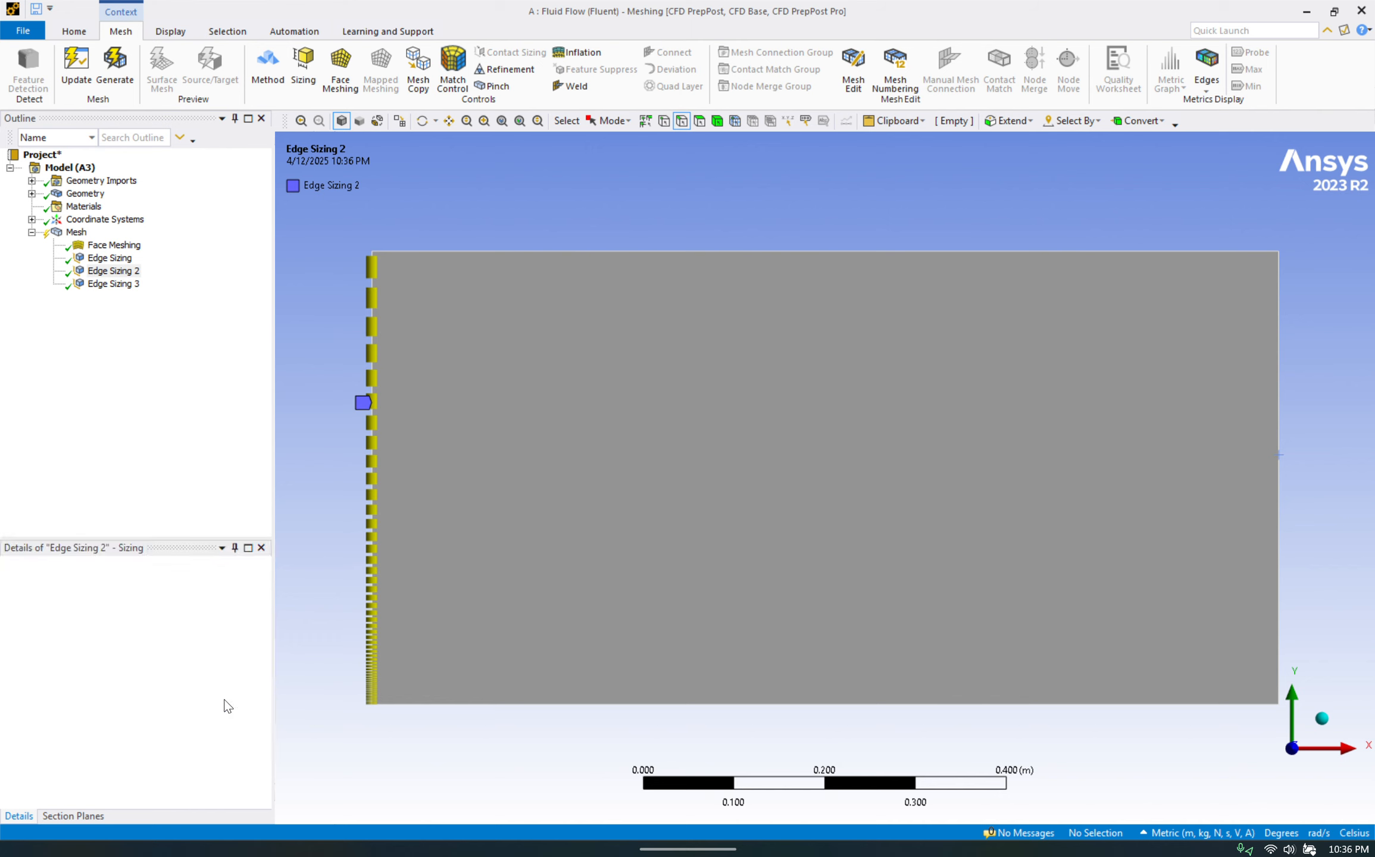
Step: Set the right edge's sizing to Hard behavior with curvature capture off, and regenerate and display the mesh
{"action": "left_click", "coordinate": [122, 284]}
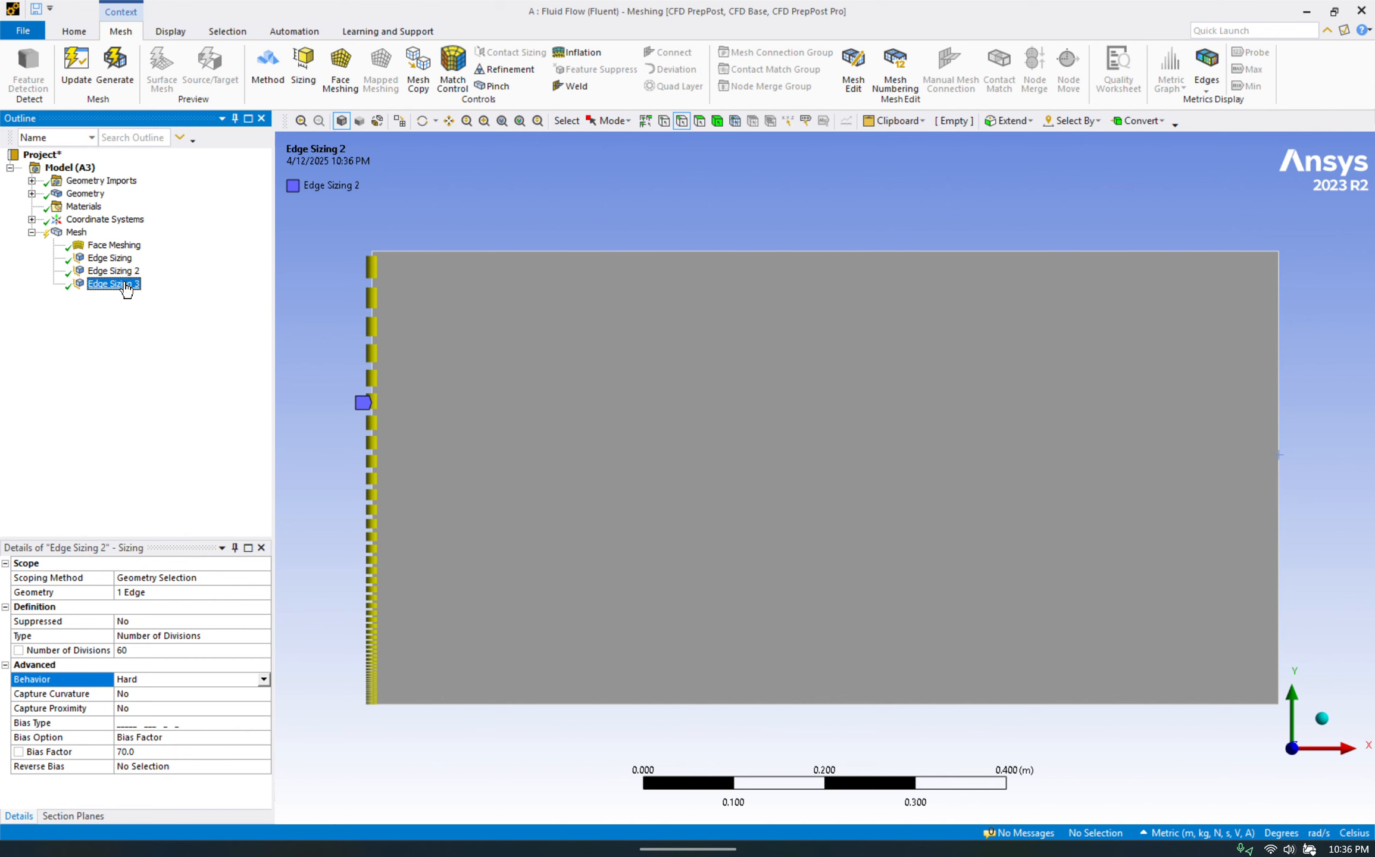
{"action": "left_click", "coordinate": [182, 680]}
{"action": "left_click", "coordinate": [263, 680]}
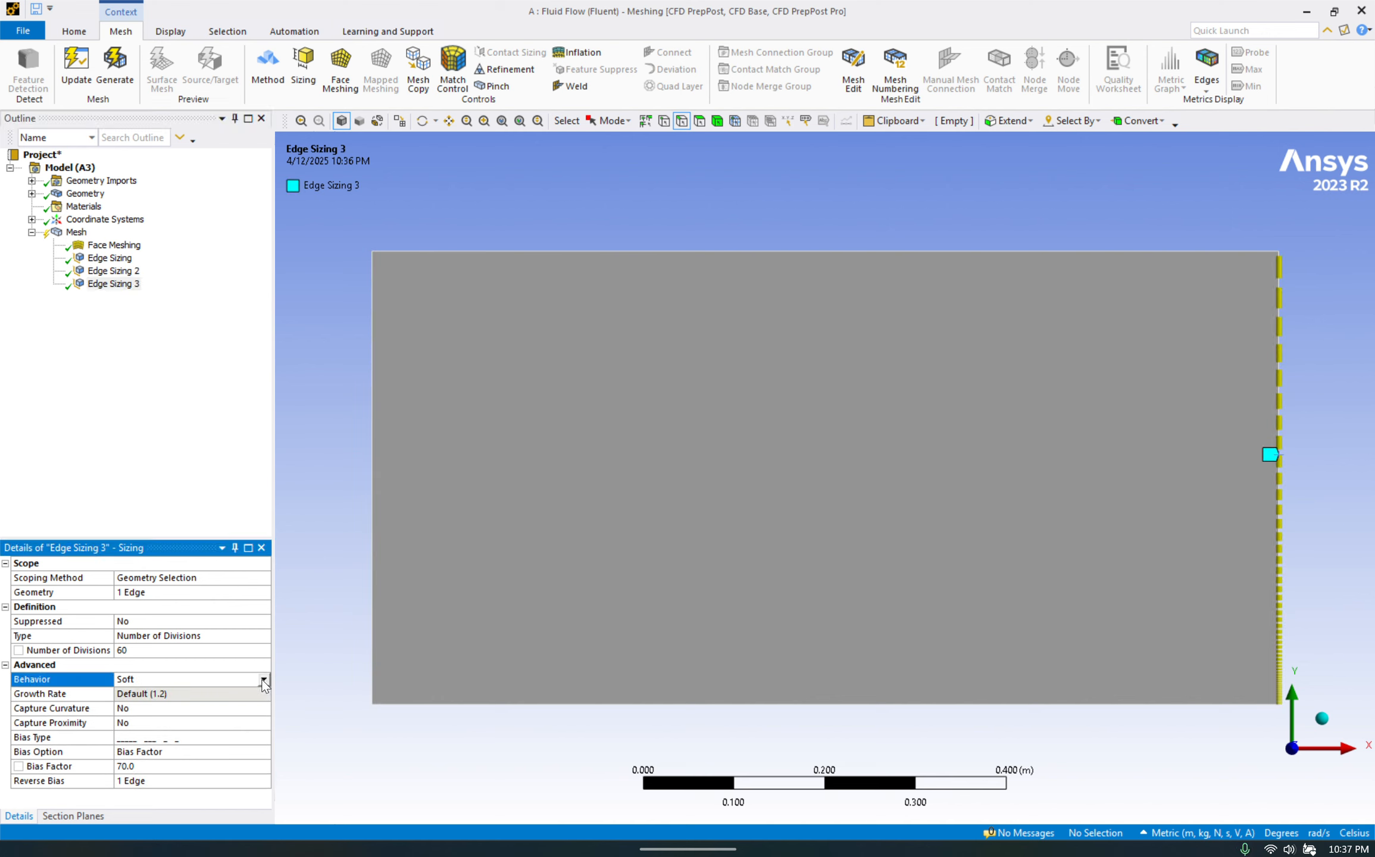
{"action": "left_click", "coordinate": [244, 699]}
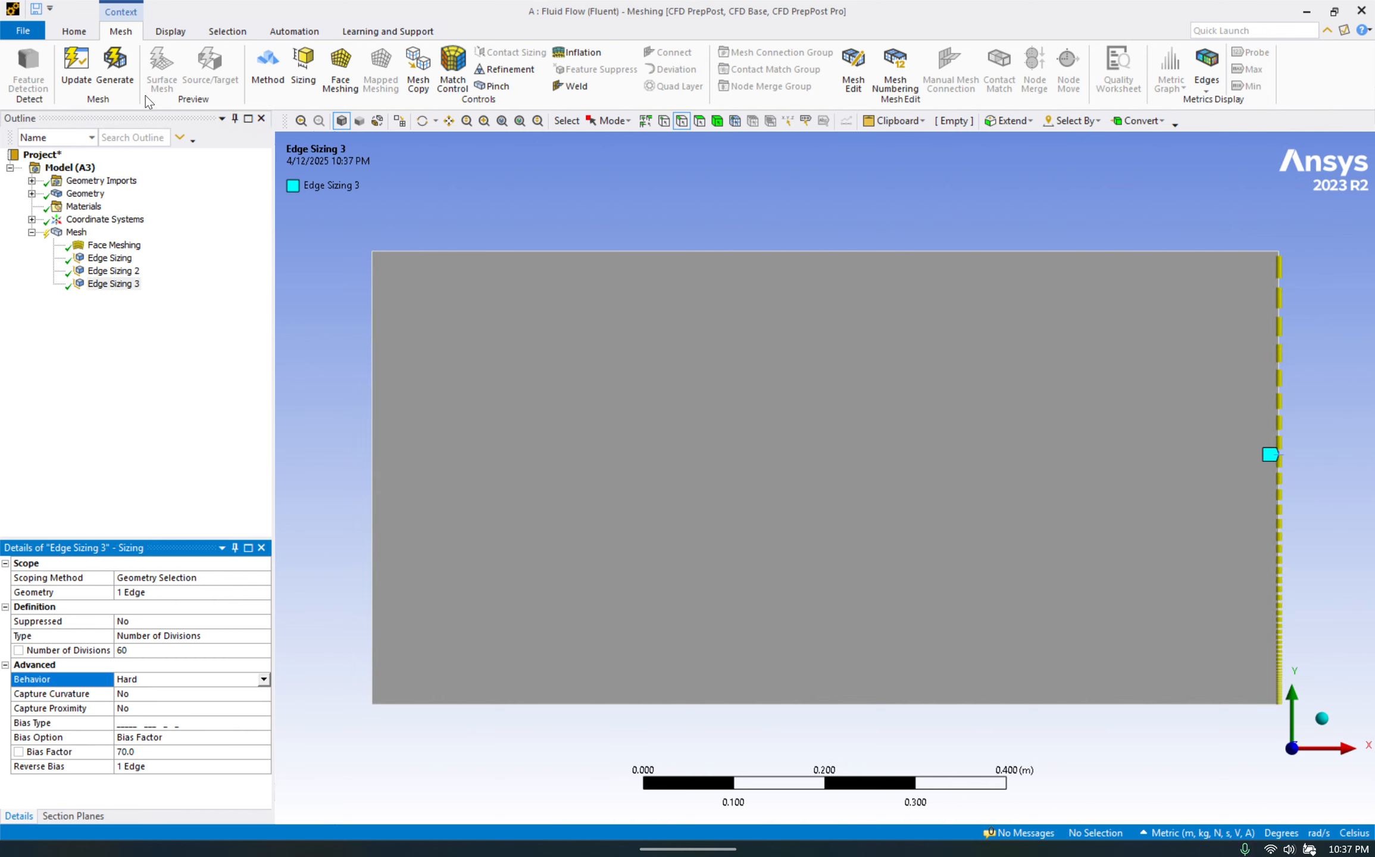
{"action": "left_click", "coordinate": [115, 68]}
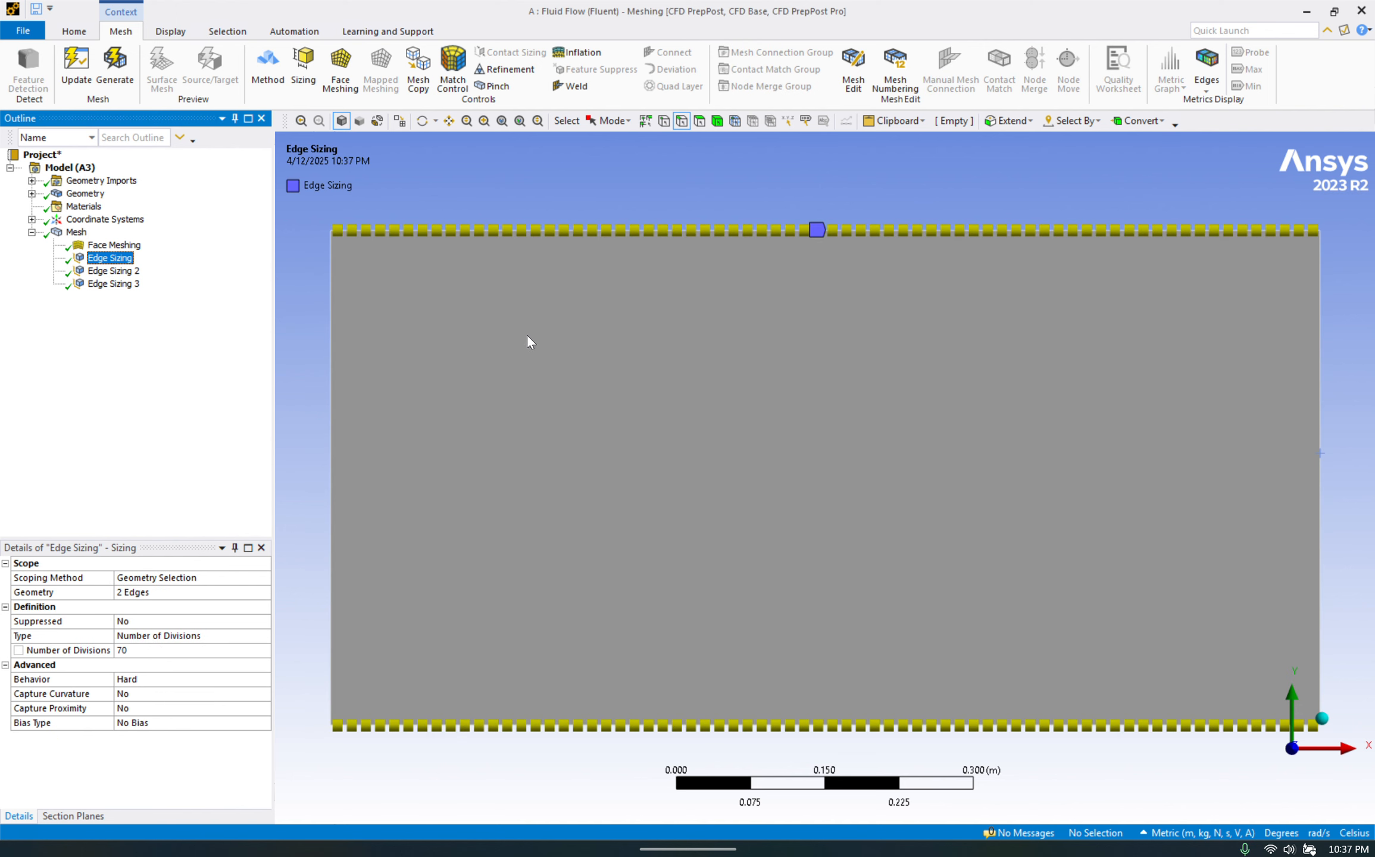
{"action": "left_click", "coordinate": [76, 231]}
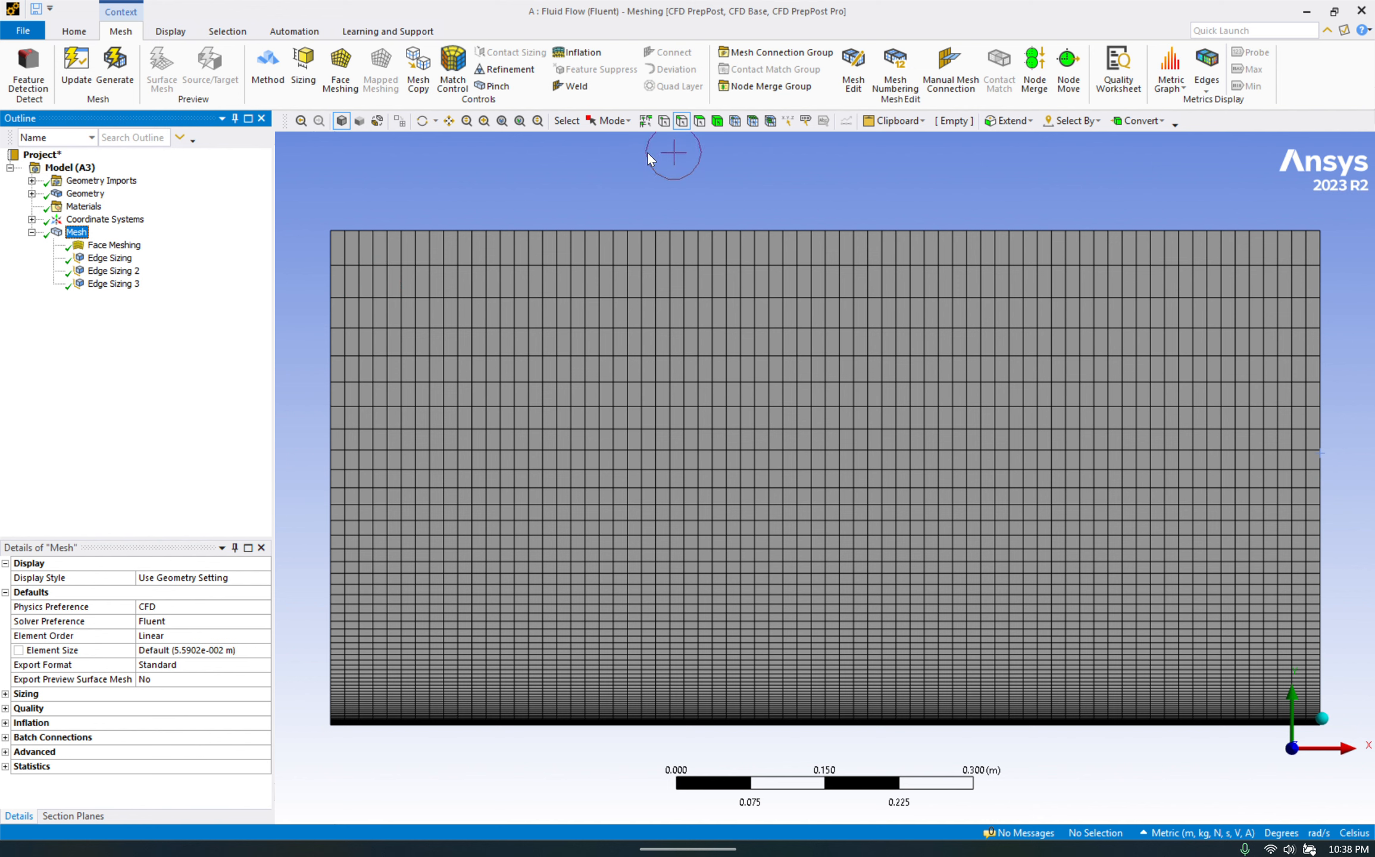
Step: Create a named selection called "Velocity inlet" on the rectangle's left edge
{"action": "right_click", "coordinate": [326, 328]}
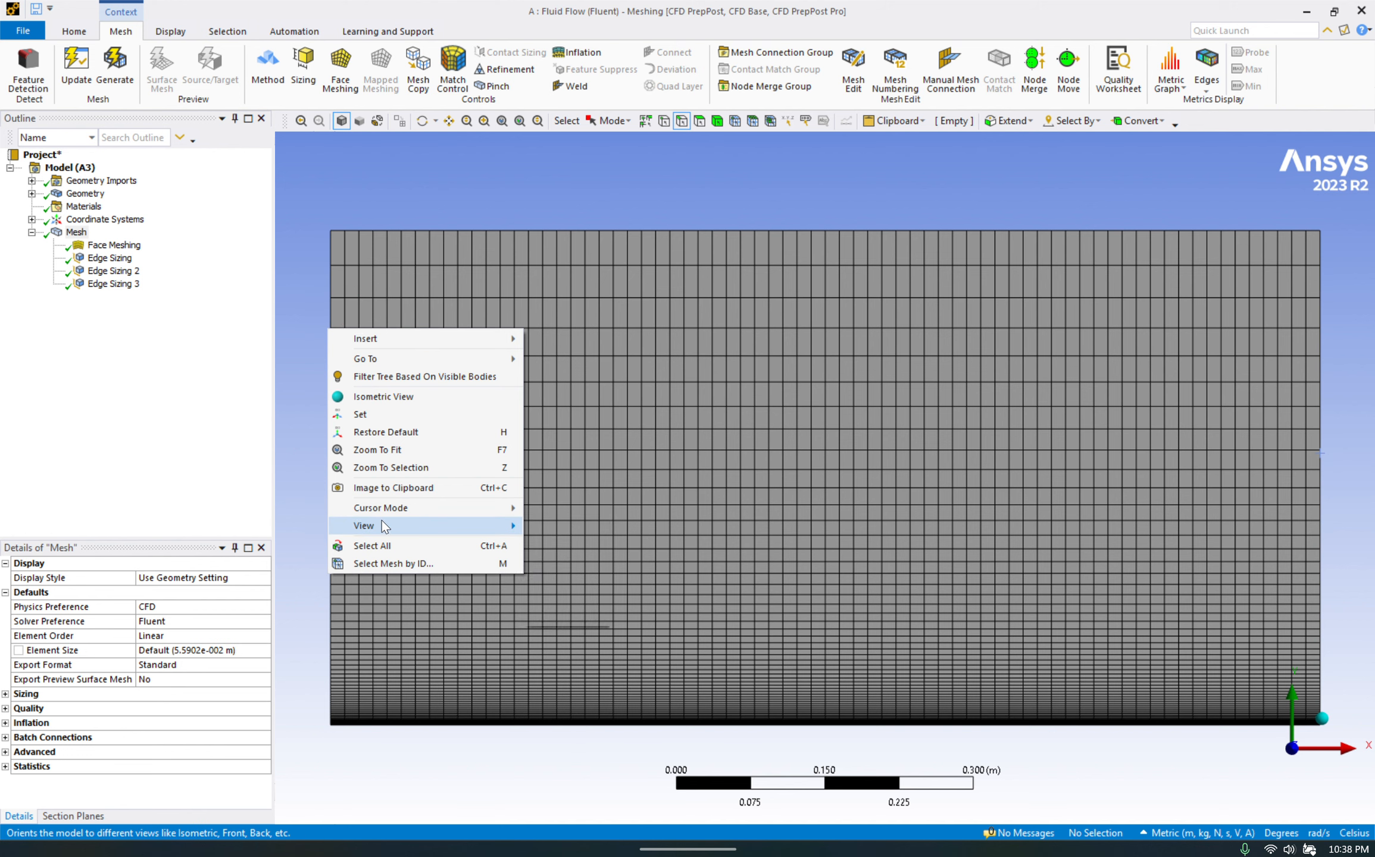
{"action": "left_click", "coordinate": [302, 425]}
{"action": "left_click", "coordinate": [329, 386]}
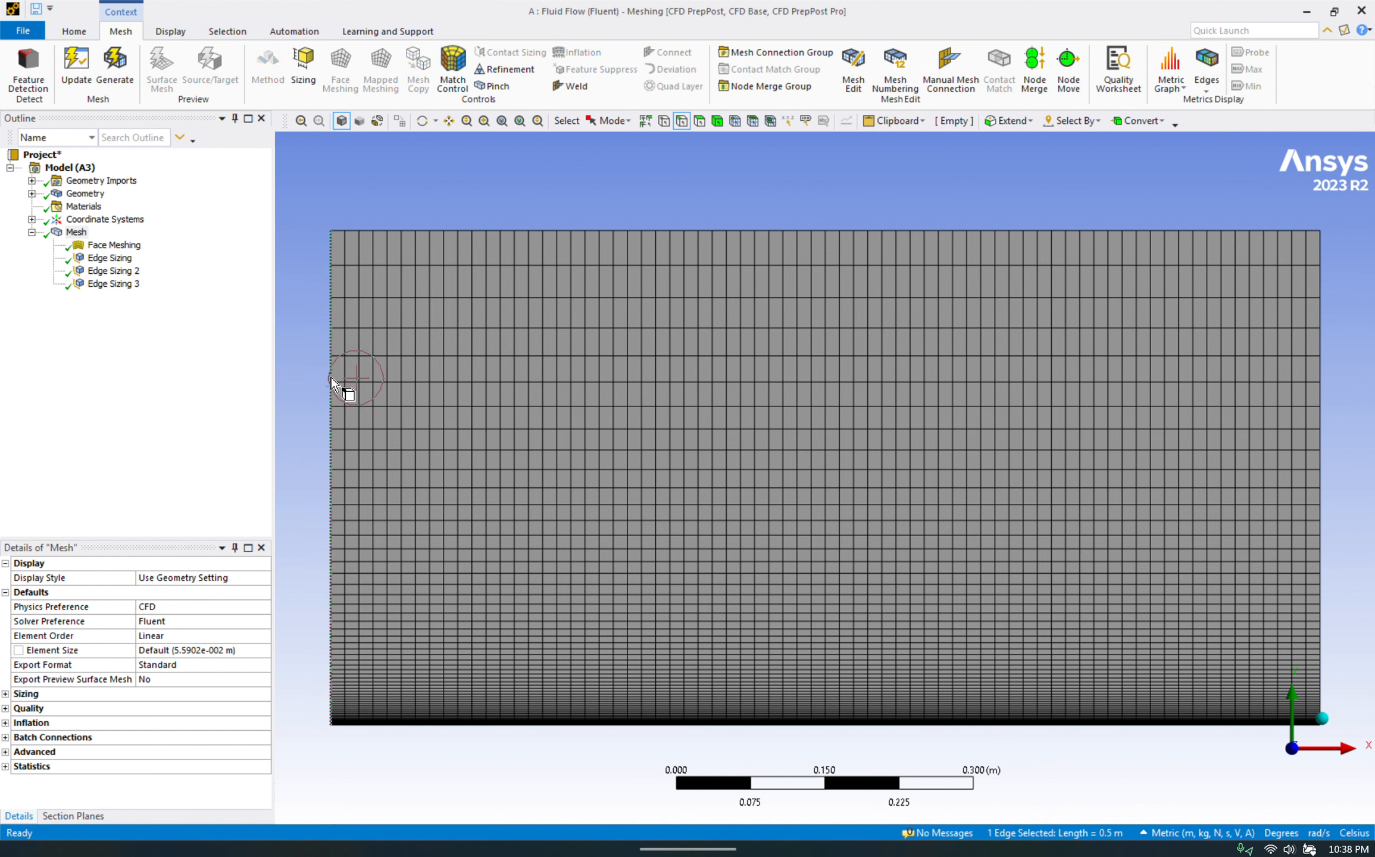
{"action": "right_click", "coordinate": [330, 397]}
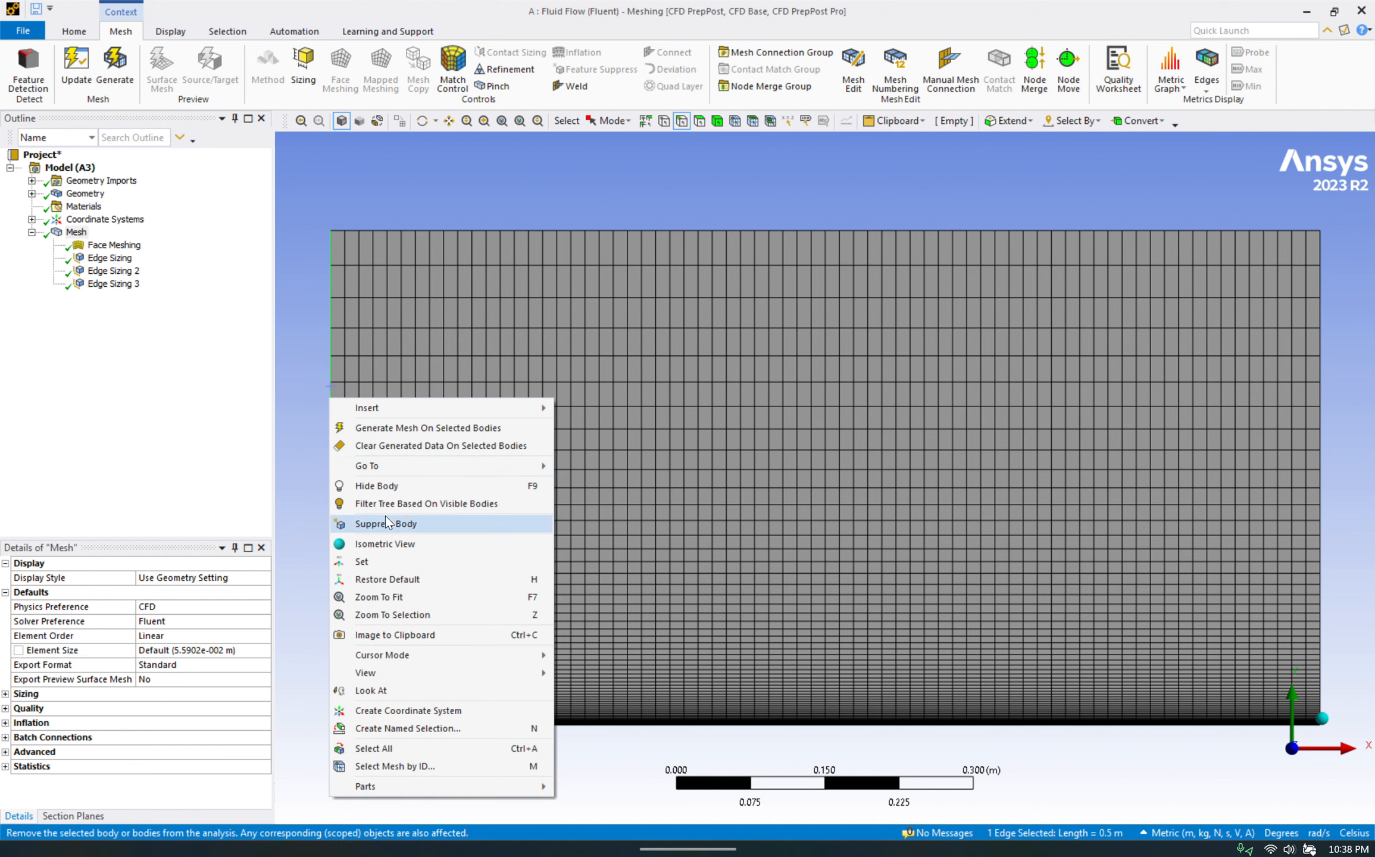
{"action": "left_click", "coordinate": [431, 730]}
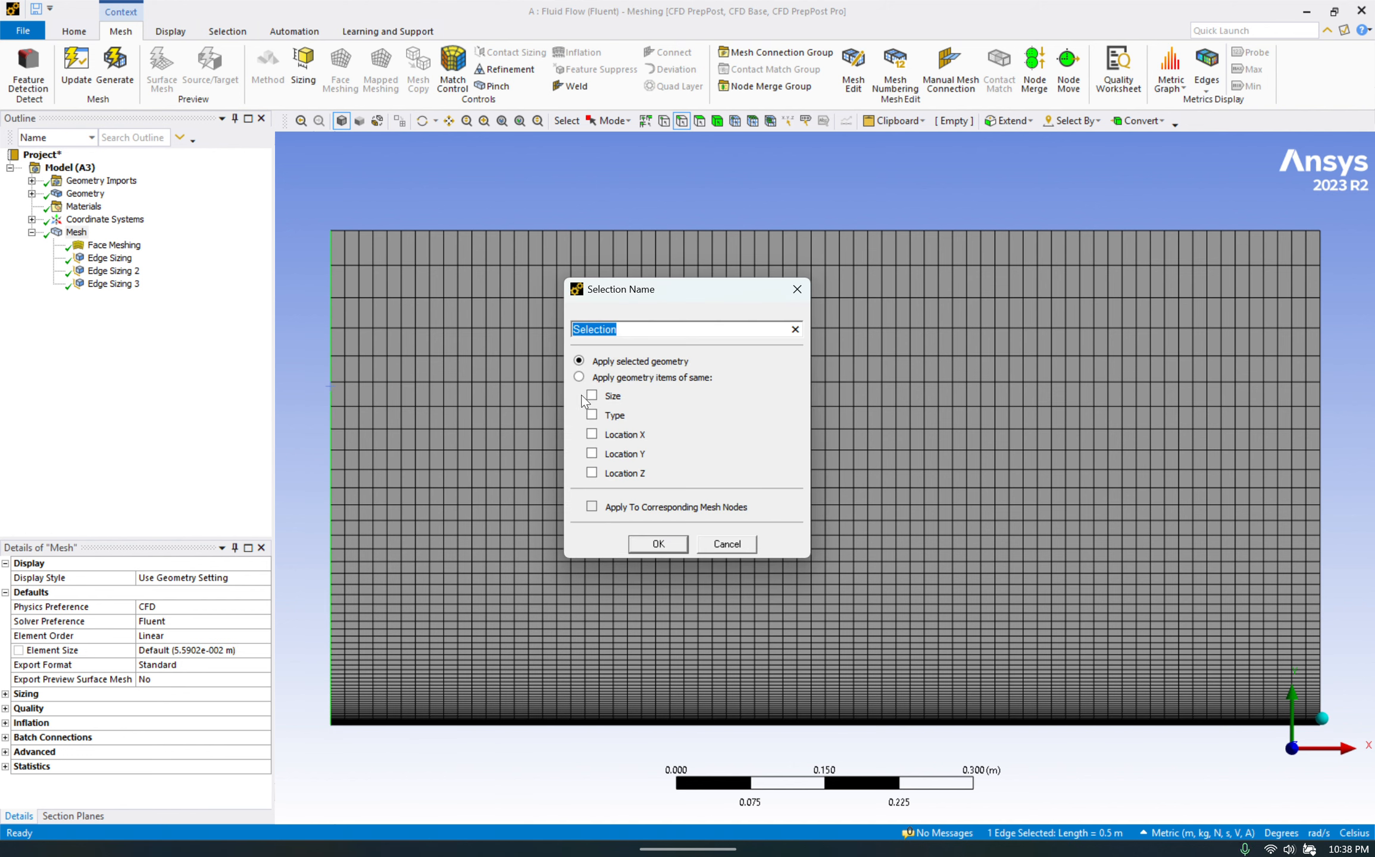
{"action": "type", "text": "Velocity inlet"}
{"action": "left_click", "coordinate": [668, 543]}
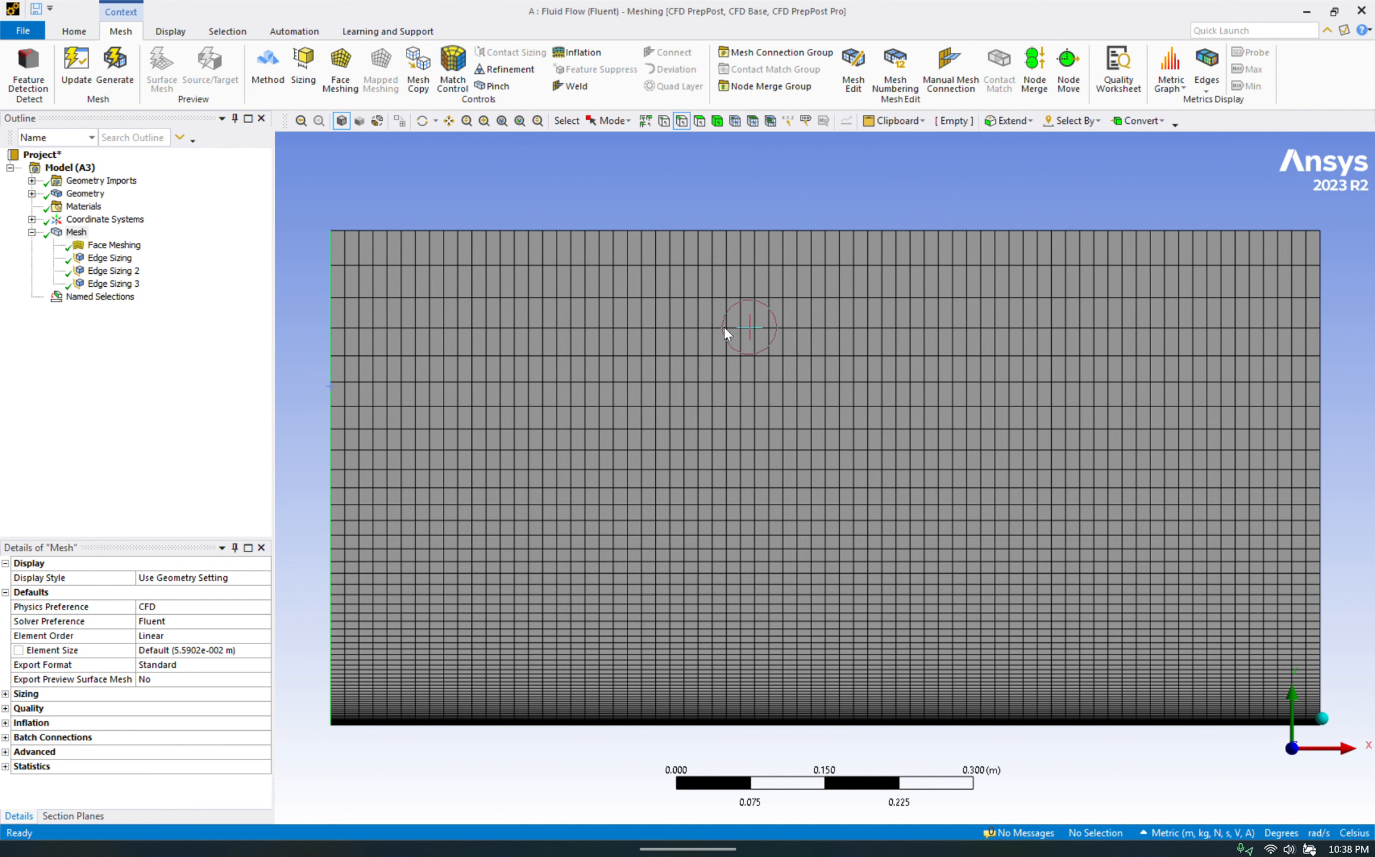
Step: Create a named selection called "pressure outlet" on the rectangle's right edge
{"action": "left_click", "coordinate": [1322, 345]}
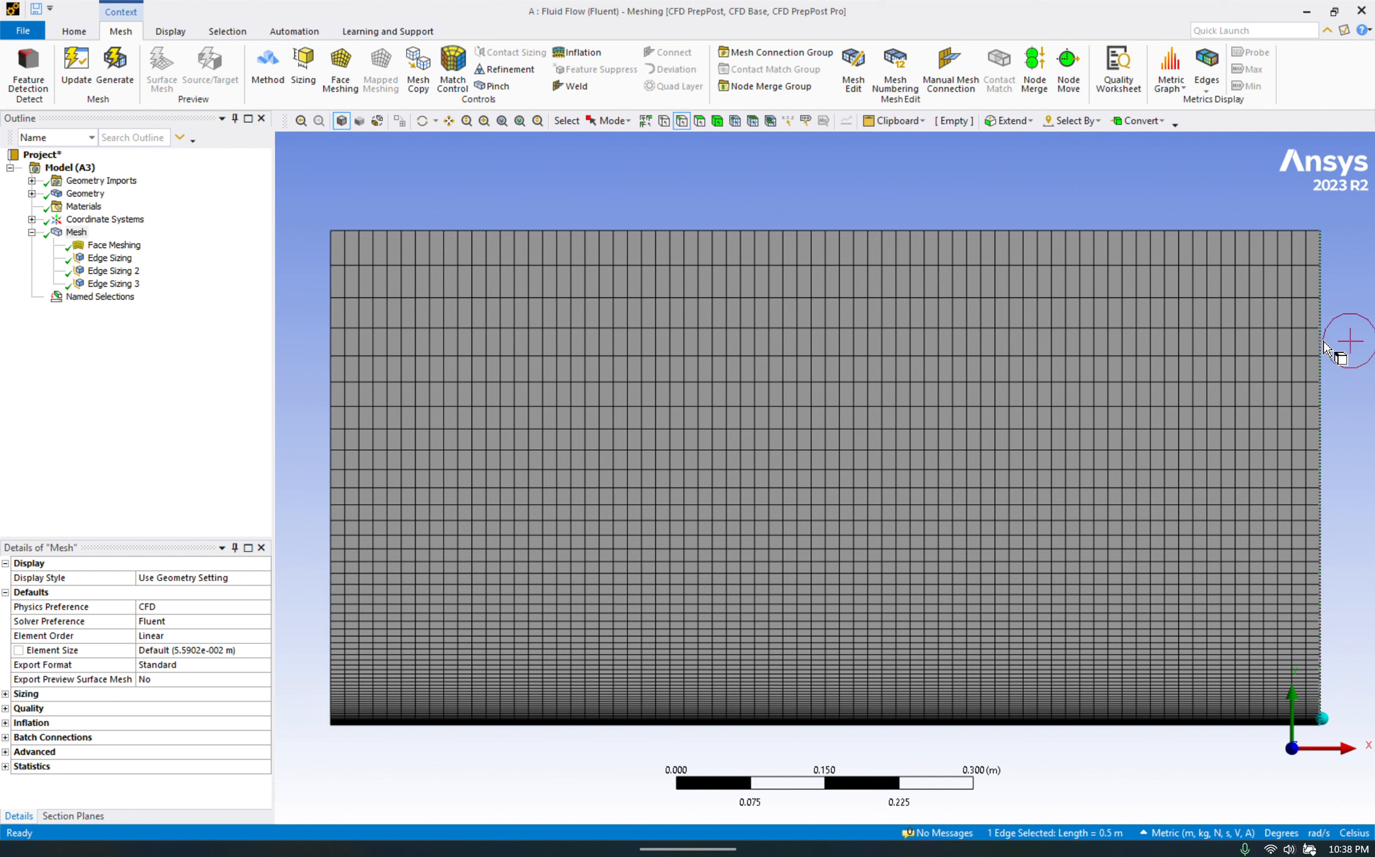
{"action": "right_click", "coordinate": [1325, 349]}
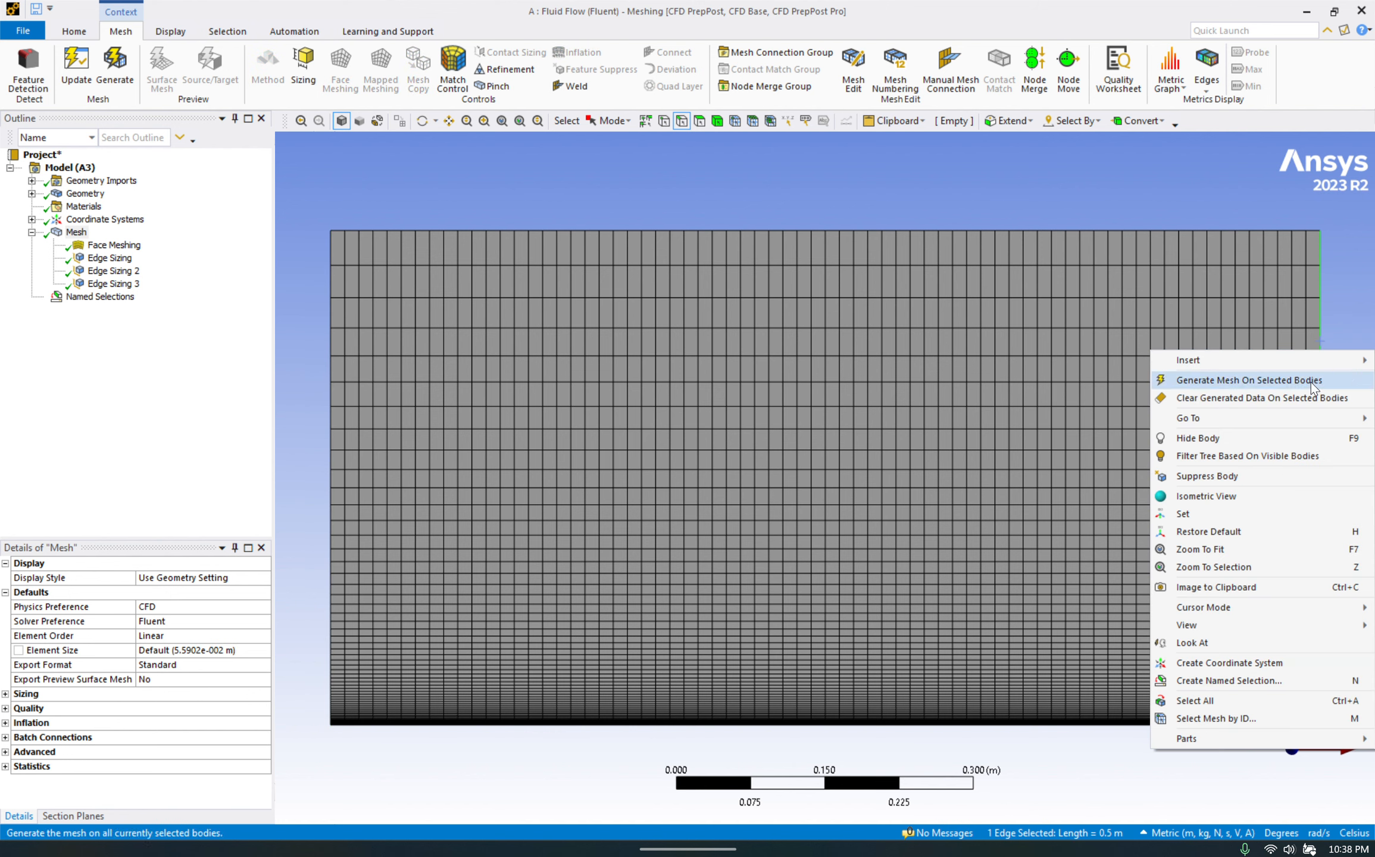
{"action": "left_click", "coordinate": [1226, 680]}
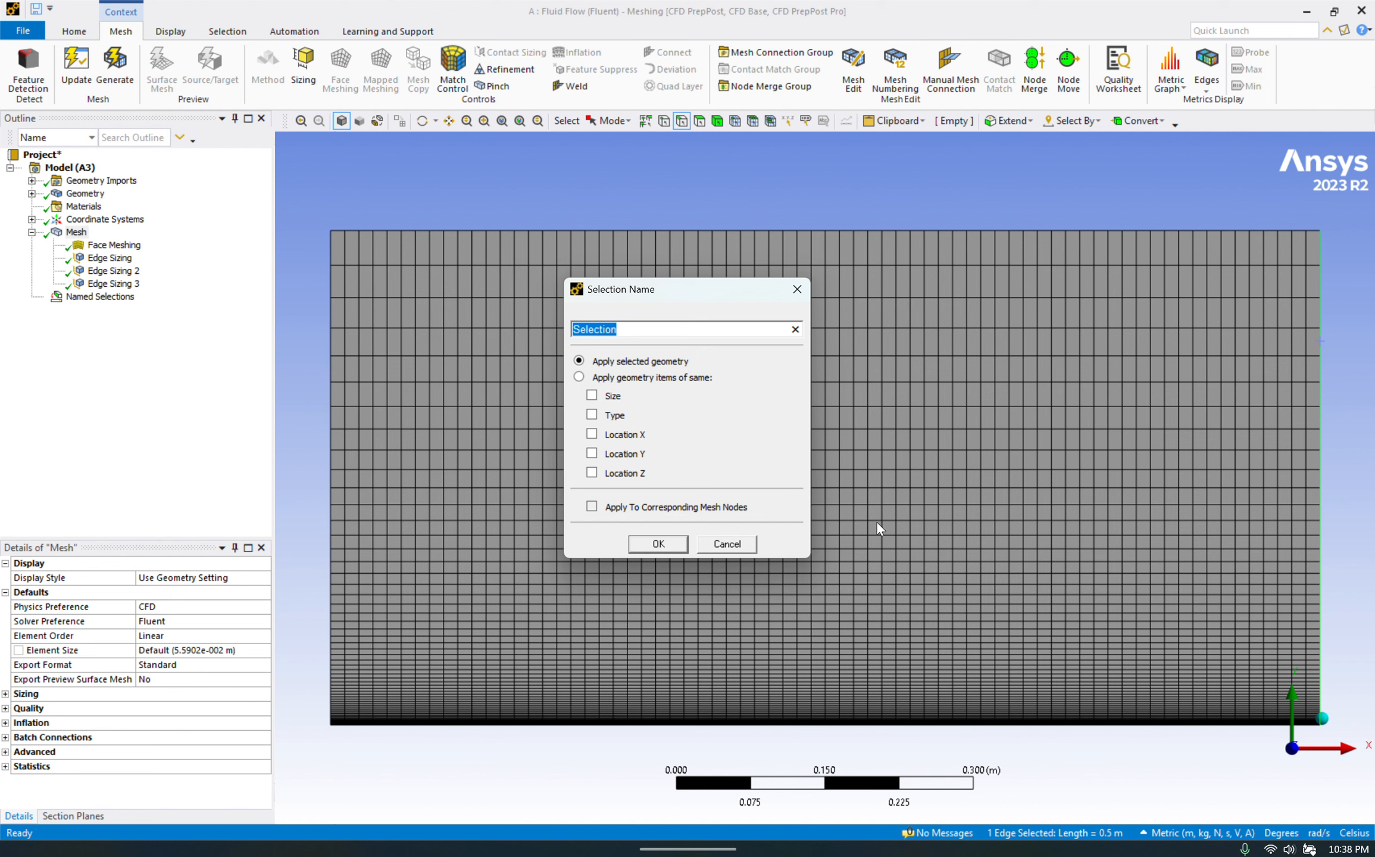
{"action": "type", "text": "pressure"}
{"action": "type", "text": "outlet"}
{"action": "left_click", "coordinate": [673, 543]}
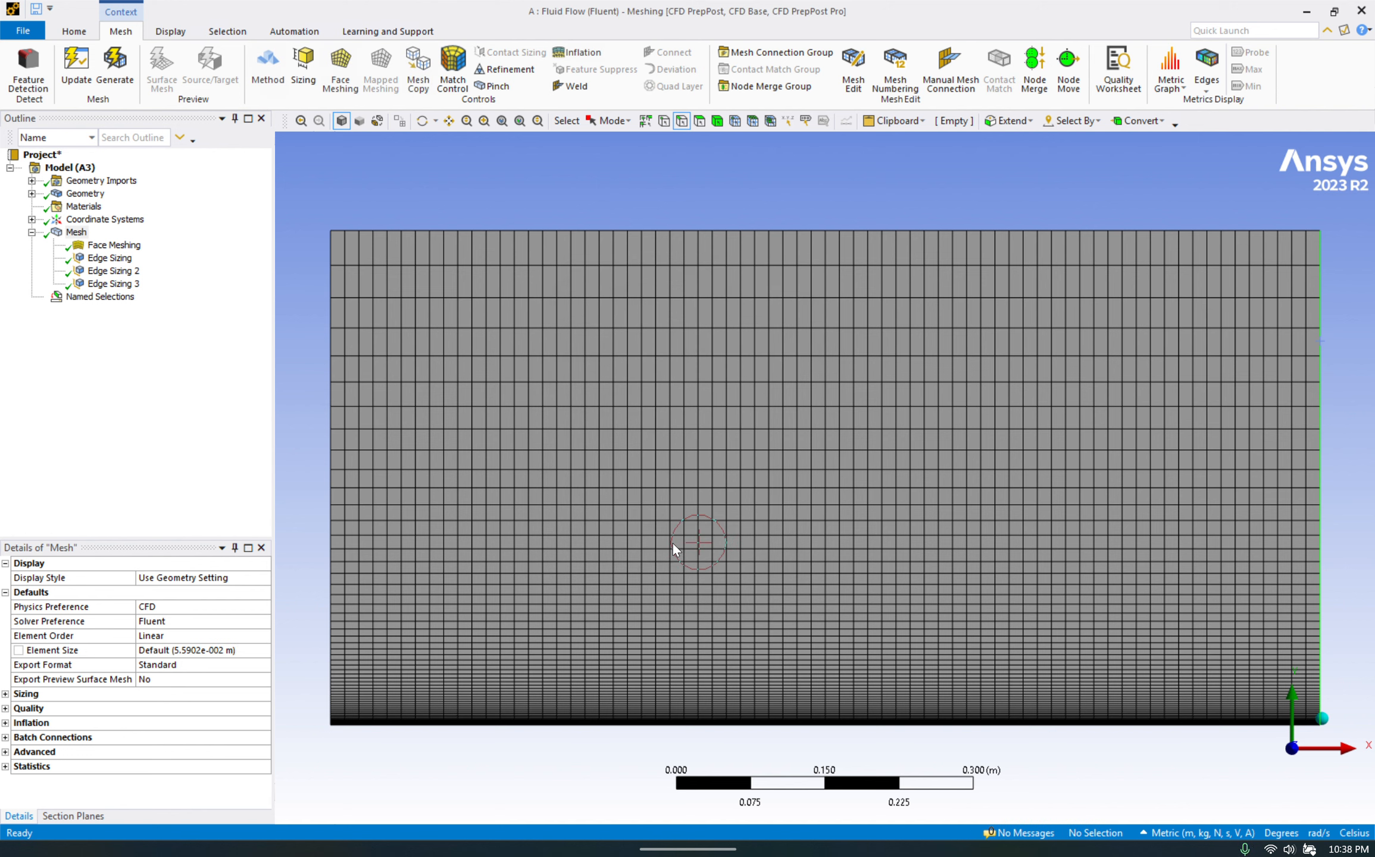
Step: Create a named selection called "wall" on the rectangle's bottom edge
{"action": "left_click", "coordinate": [512, 725]}
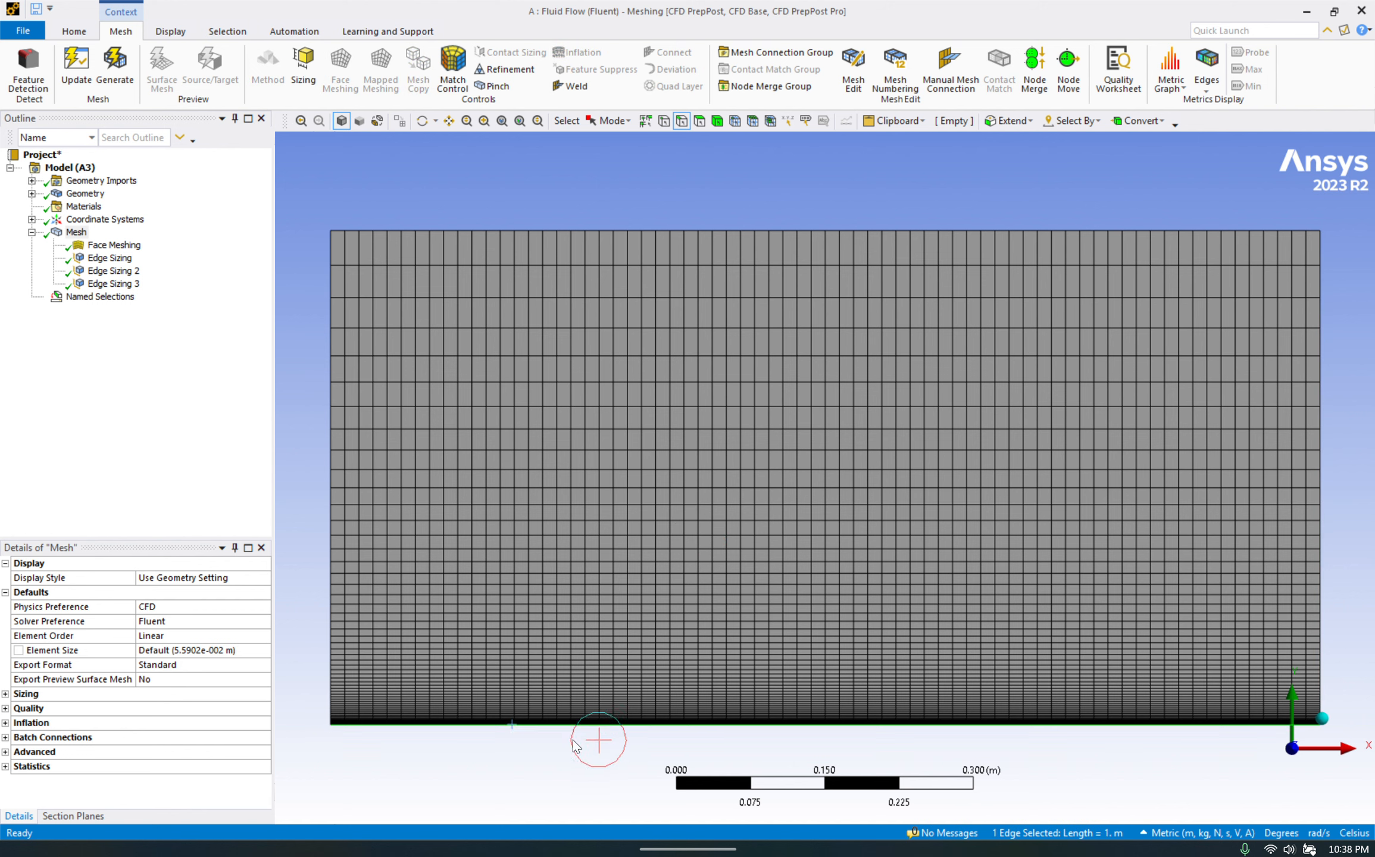
{"action": "right_click", "coordinate": [594, 744]}
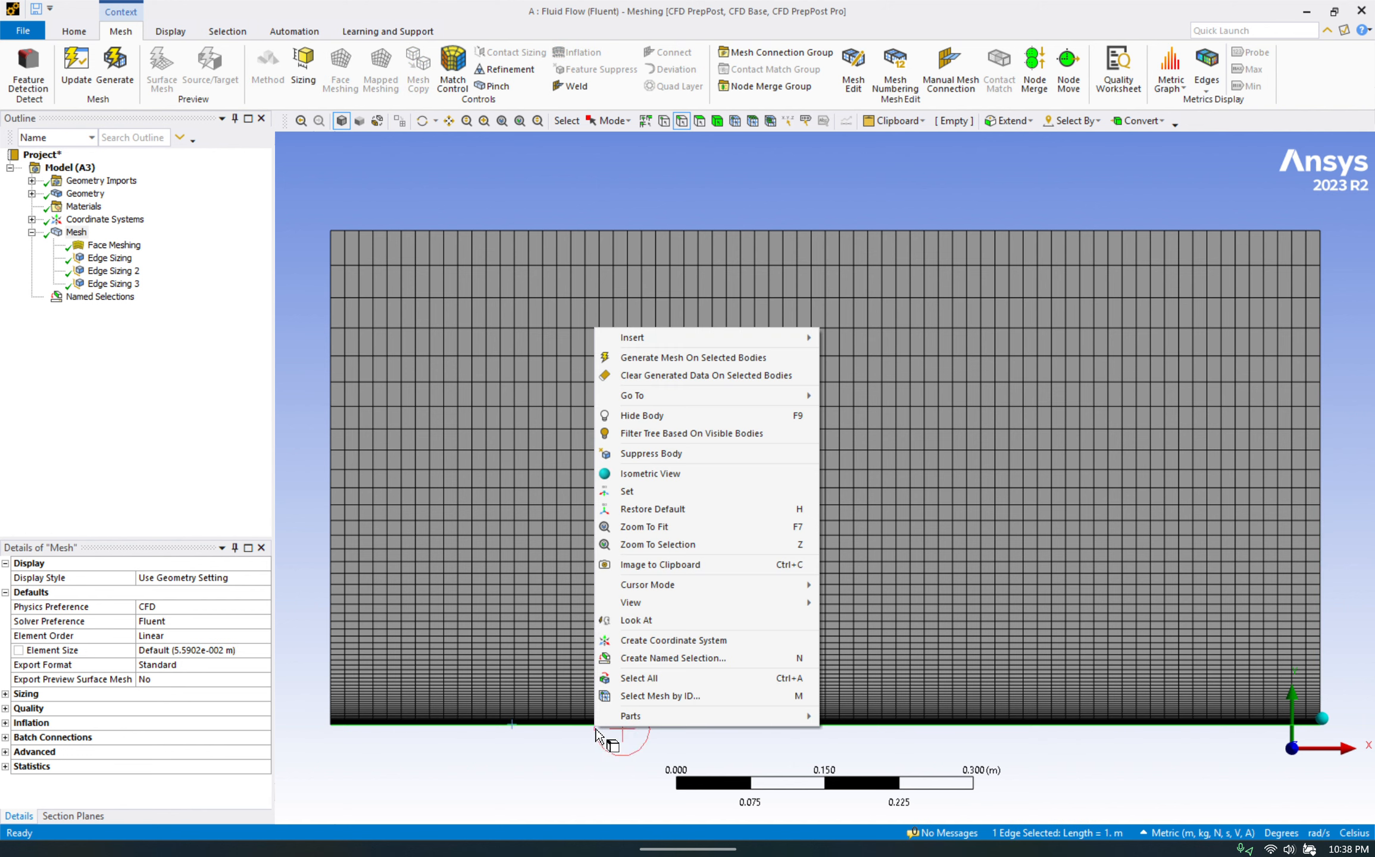
{"action": "left_click", "coordinate": [660, 658]}
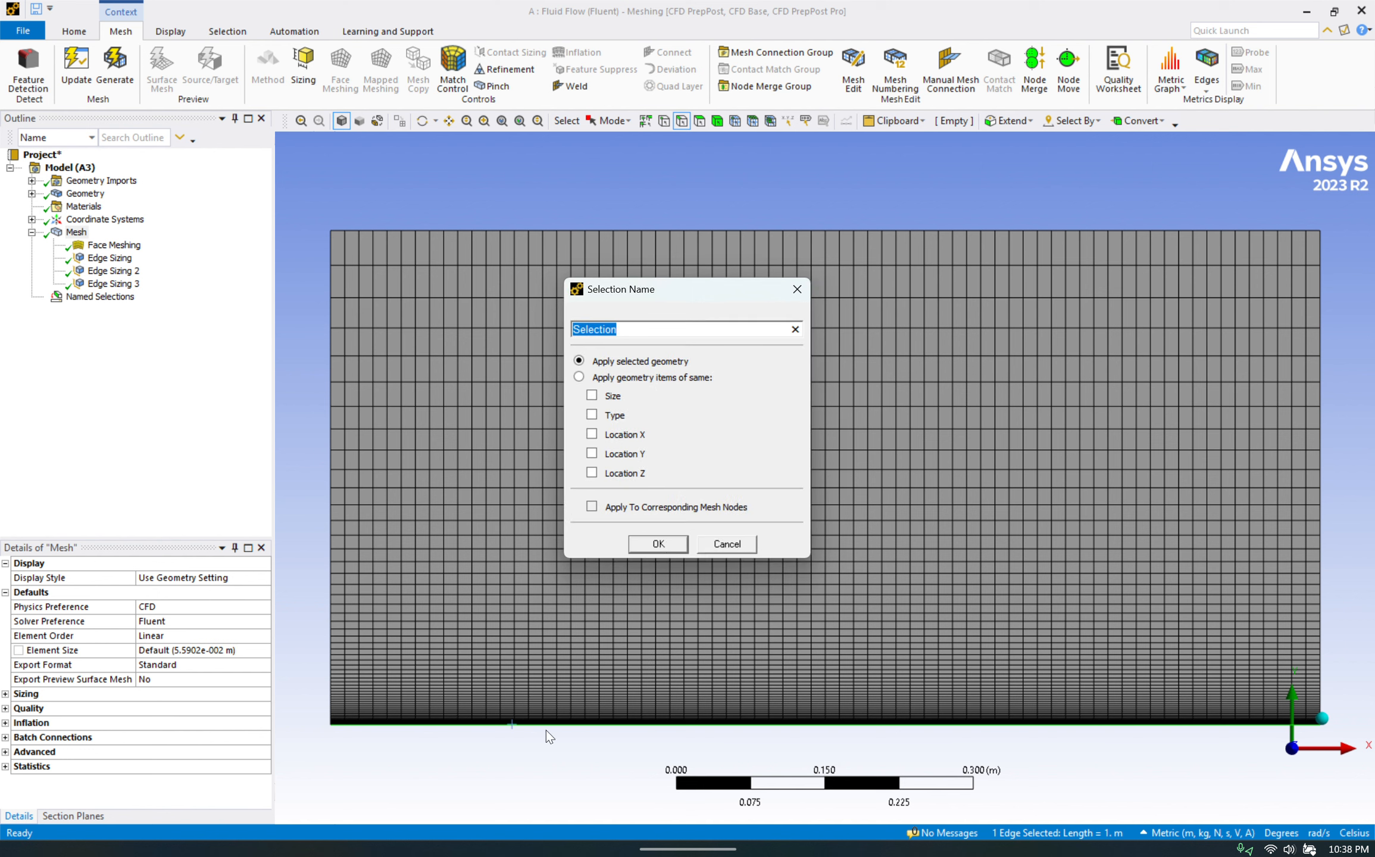
{"action": "type", "text": "wall"}
{"action": "left_click", "coordinate": [655, 544]}
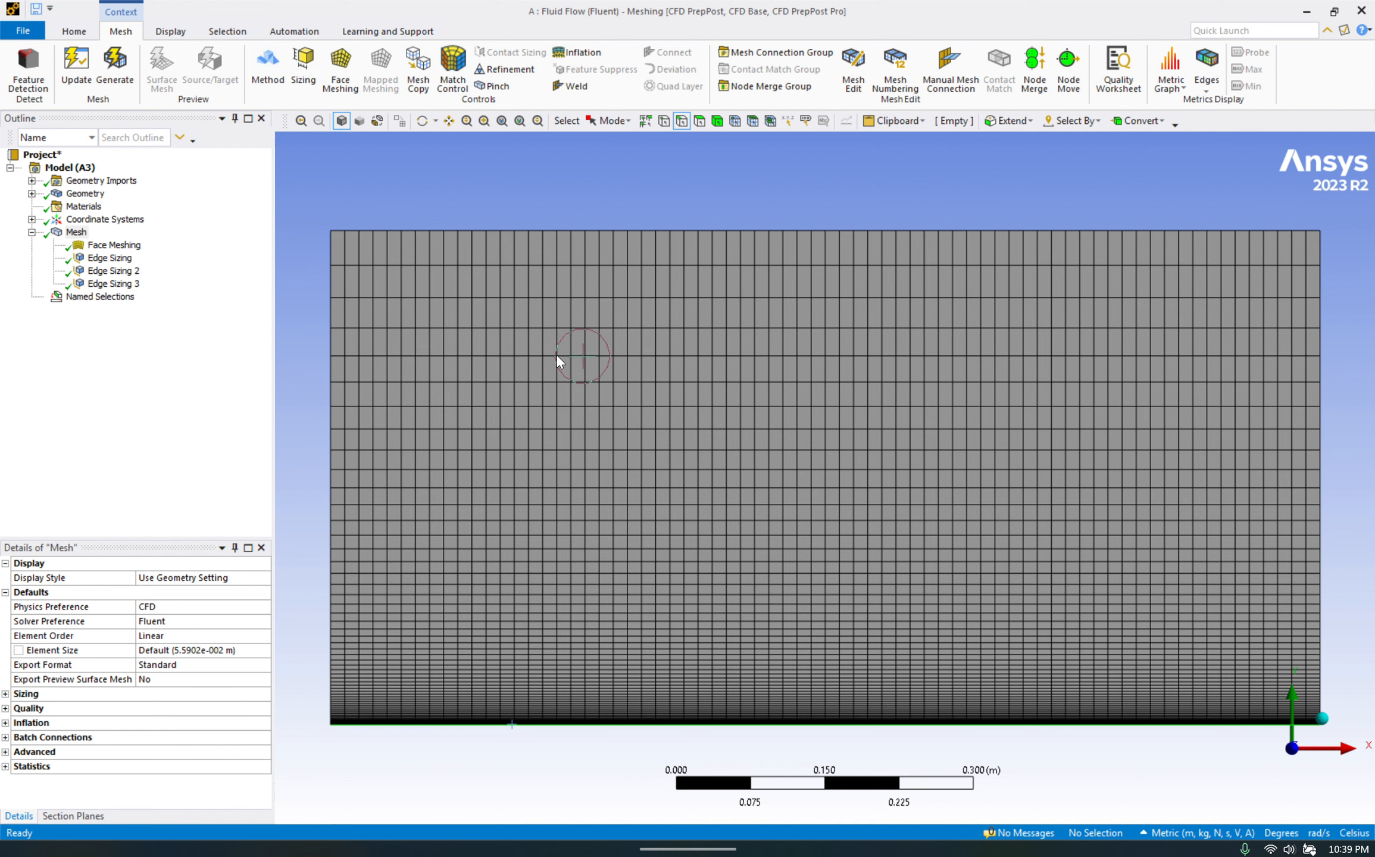
Step: Create a named selection called "far field pressure" on the rectangle's top edge
{"action": "left_click", "coordinate": [541, 231]}
{"action": "right_click", "coordinate": [525, 231]}
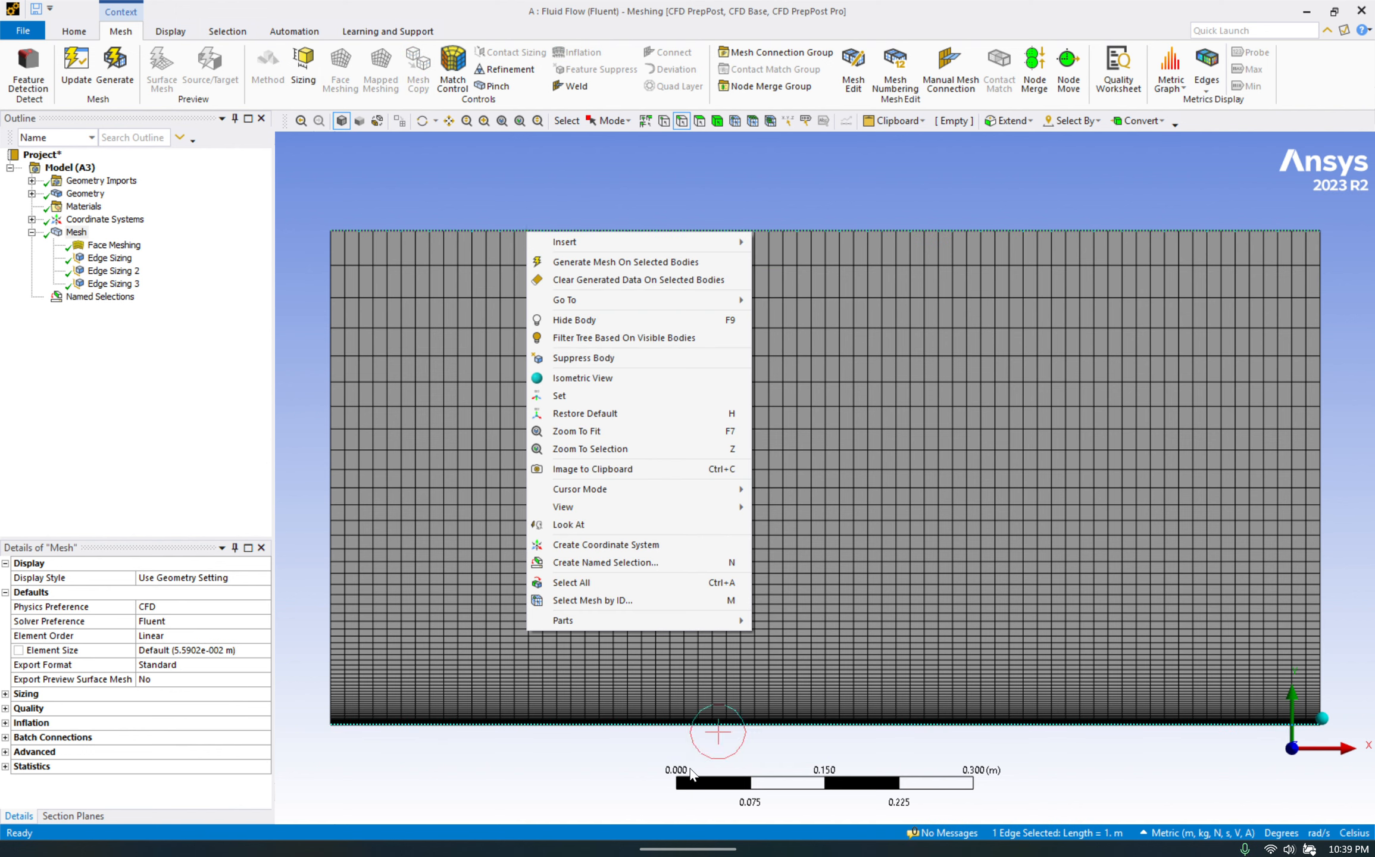
{"action": "left_click", "coordinate": [602, 563]}
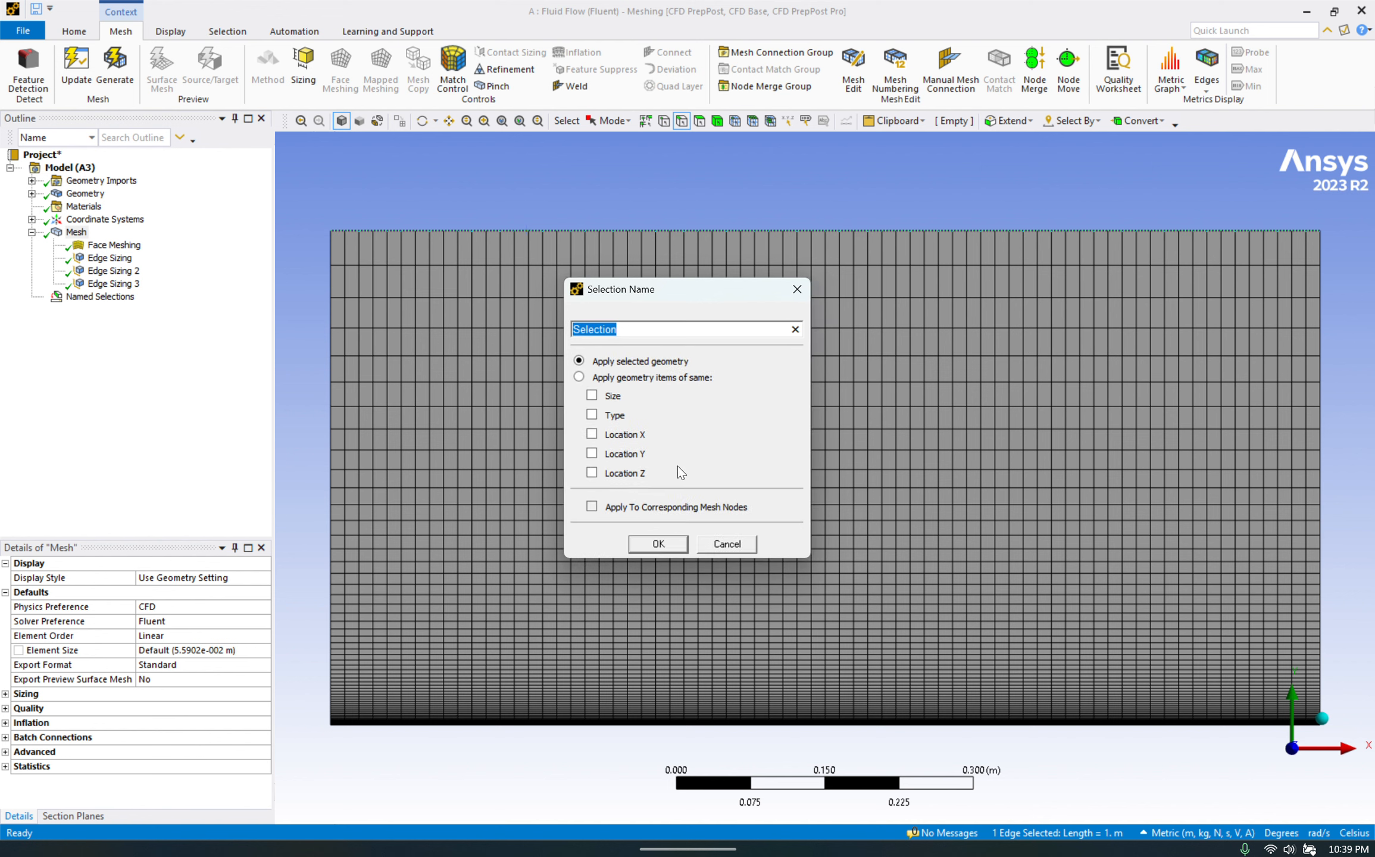
{"action": "type", "text": "far fiels"}
{"action": "key", "text": "BackSpace"}
{"action": "key", "text": "BackSpace"}
{"action": "type", "text": "d pressure"}
{"action": "left_click", "coordinate": [676, 543]}
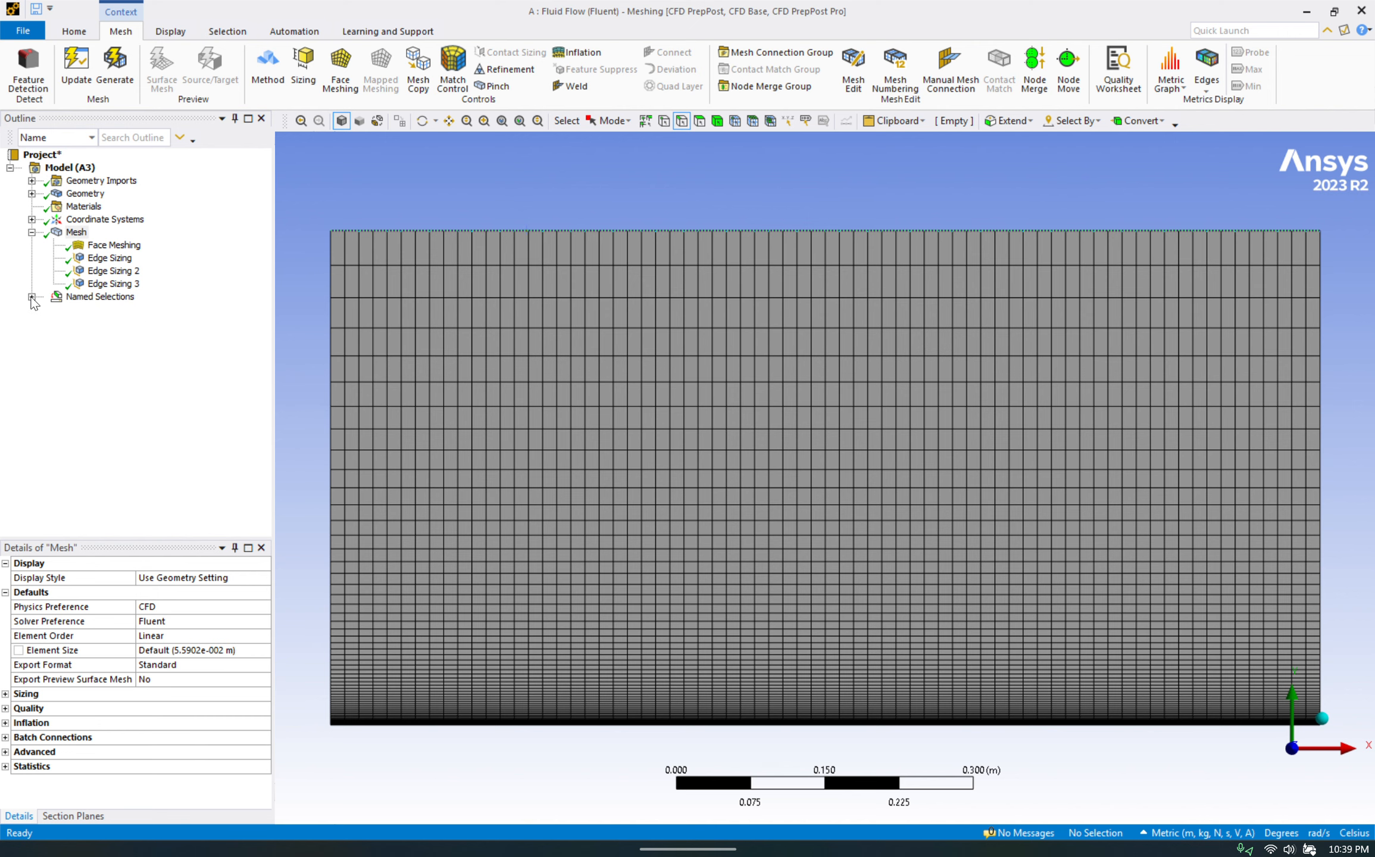
Step: Check which edge each of the velocity inlet, pressure outlet, wall and far field pressure named selections covers
{"action": "left_click", "coordinate": [31, 296]}
{"action": "left_click", "coordinate": [113, 309]}
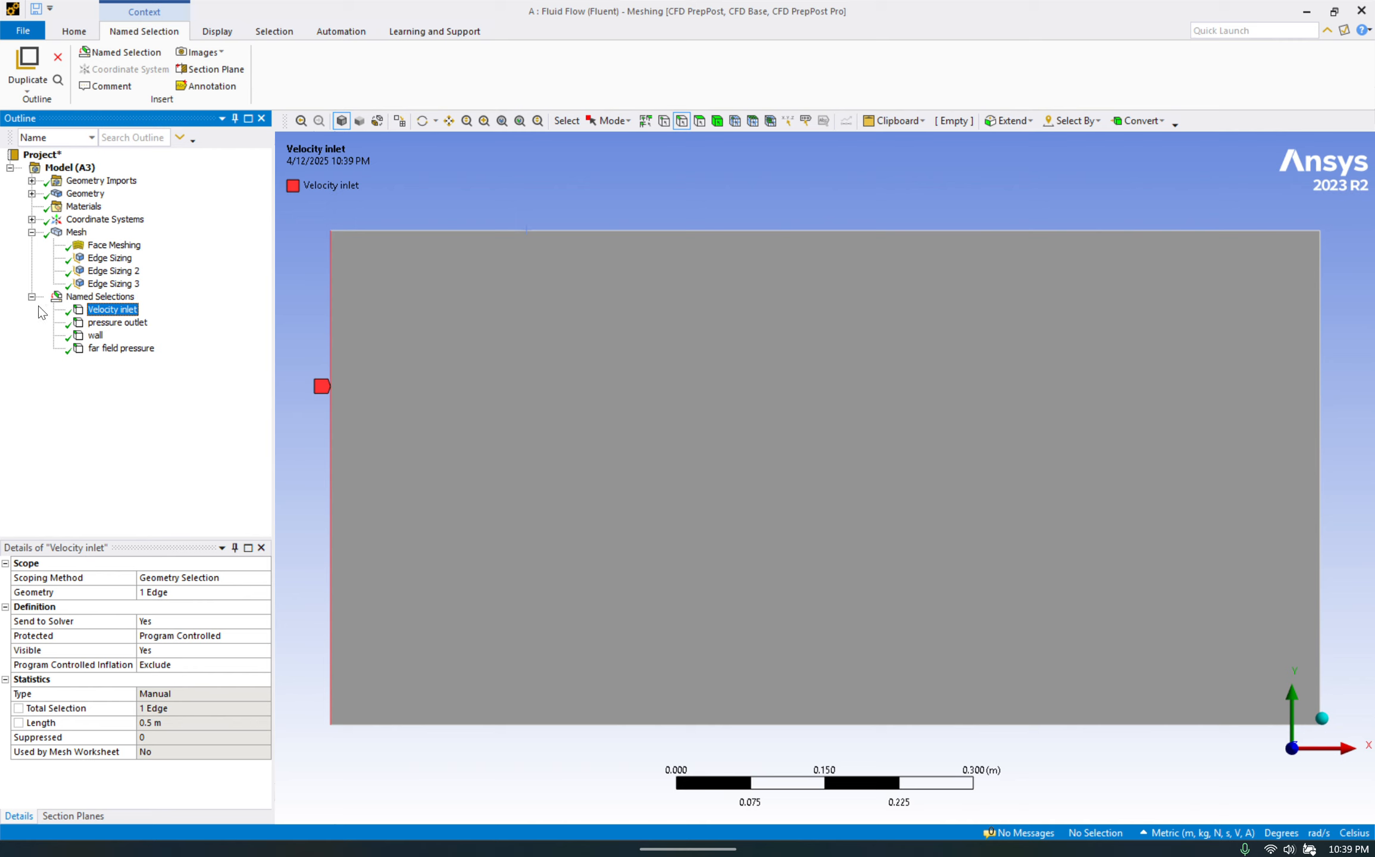
{"action": "left_click", "coordinate": [119, 323]}
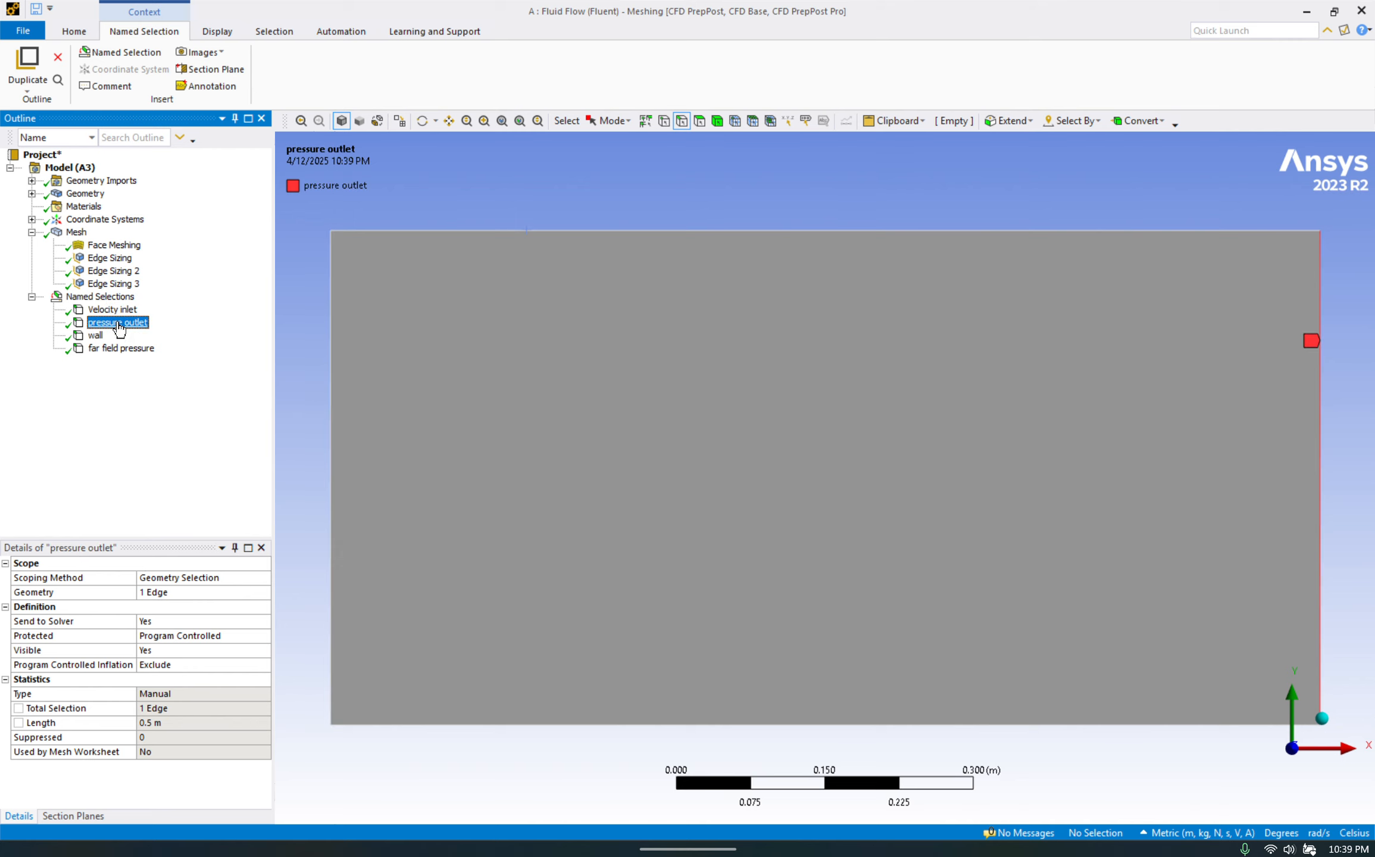
{"action": "left_click", "coordinate": [132, 310]}
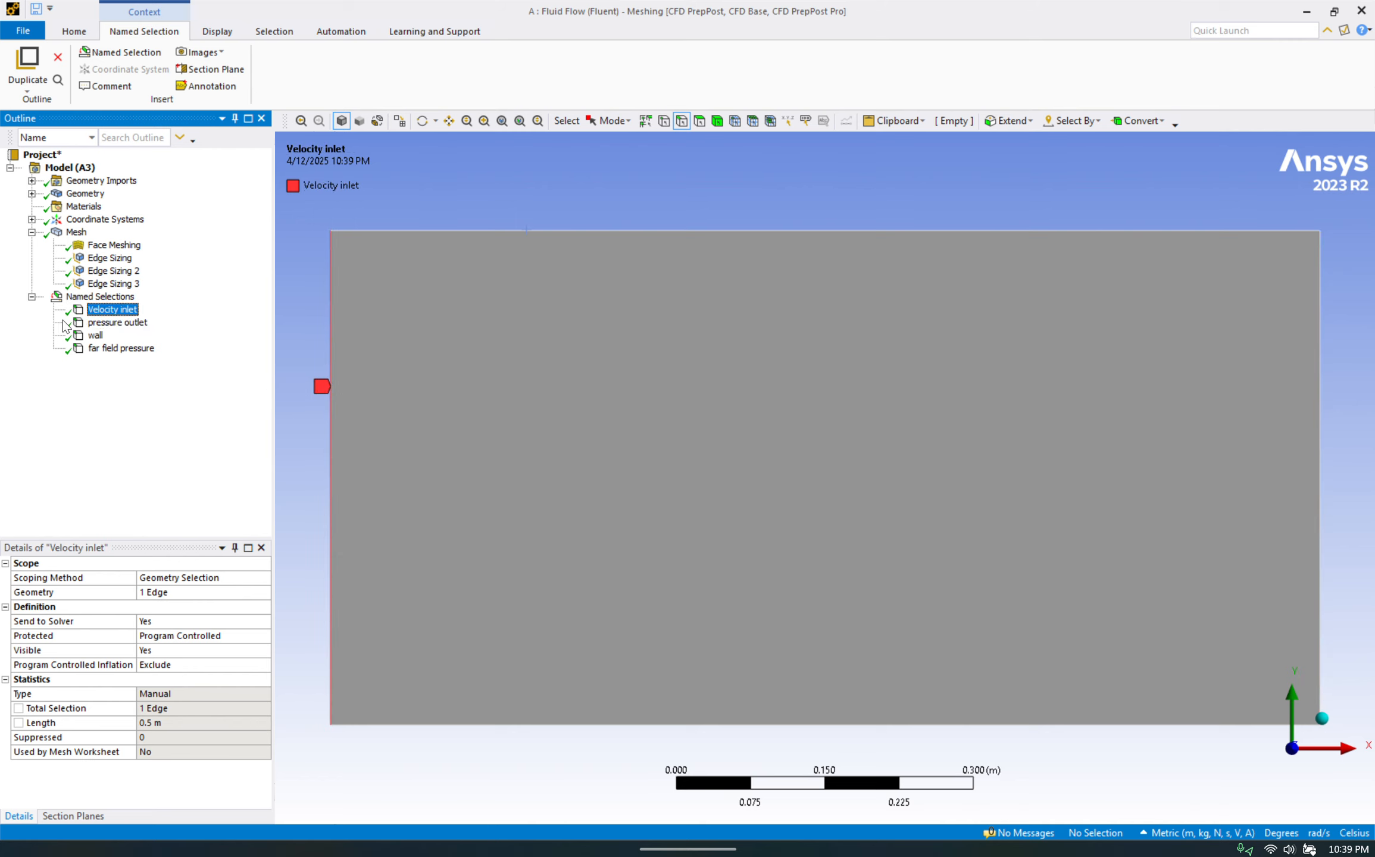
{"action": "left_click", "coordinate": [95, 323]}
{"action": "left_click", "coordinate": [95, 335]}
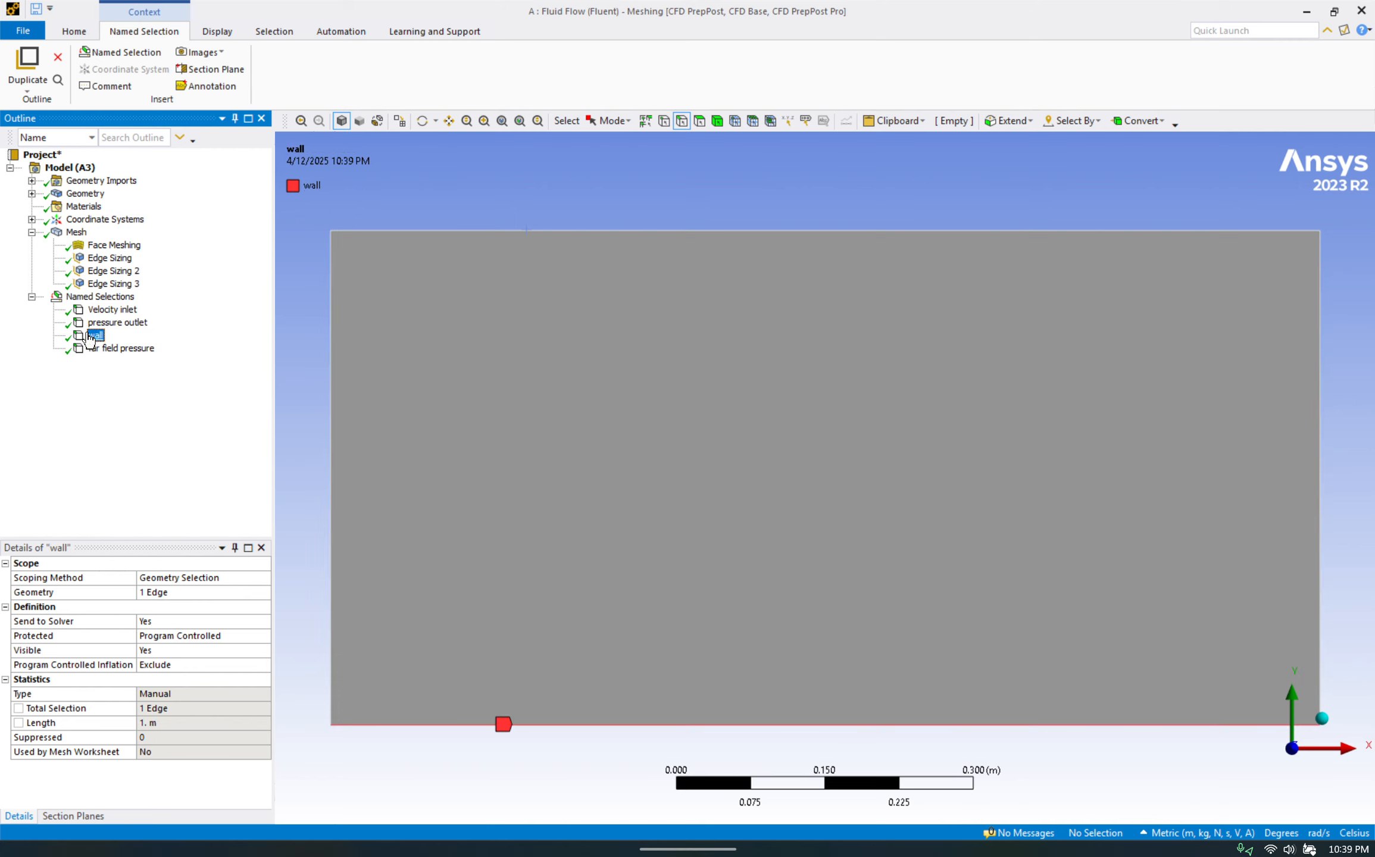
{"action": "left_click", "coordinate": [116, 350]}
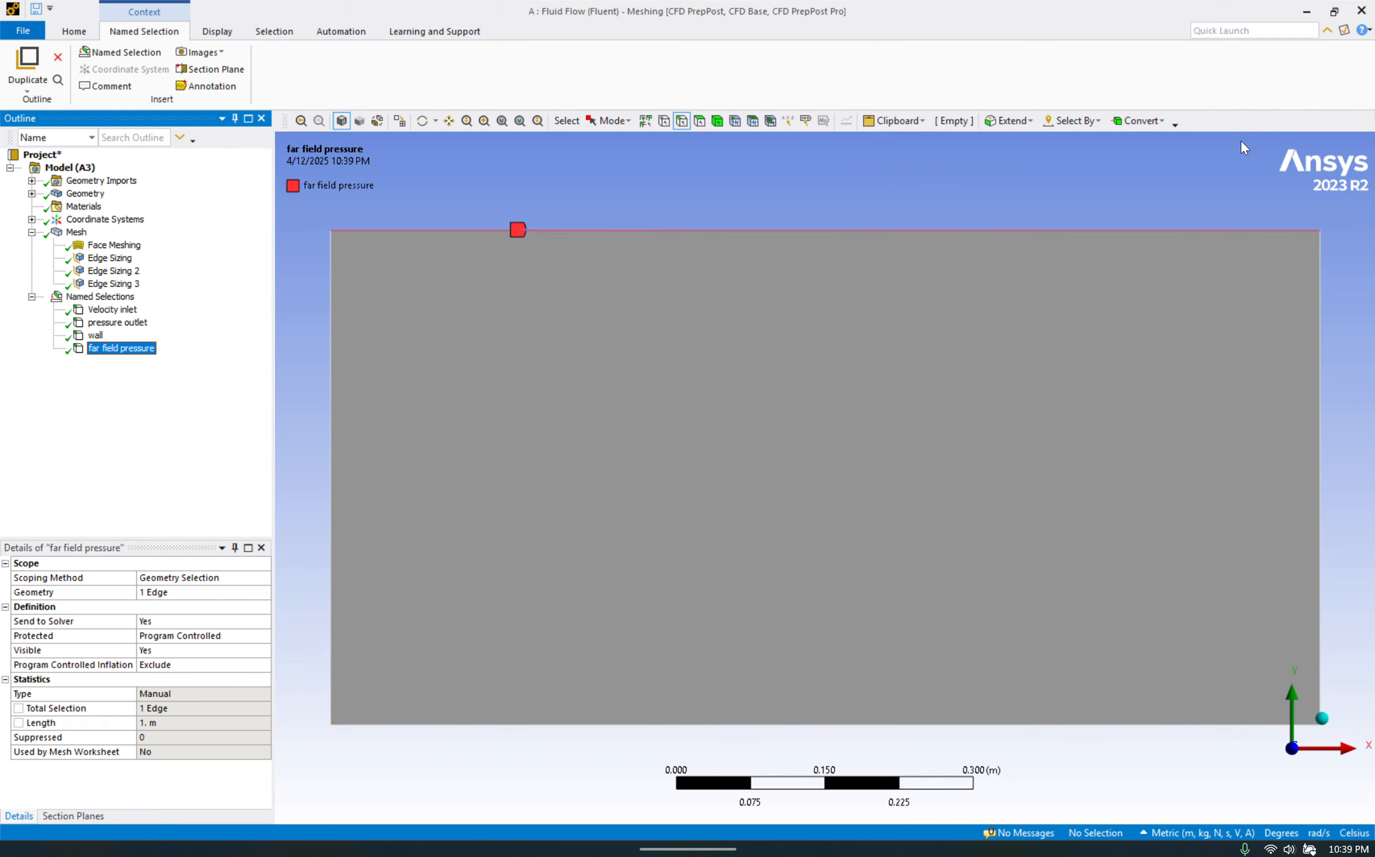
Step: Switch to Workbench and update the Mesh cell of the Fluid Flow (Fluent) system
{"action": "key", "text": "alt+Tab"}
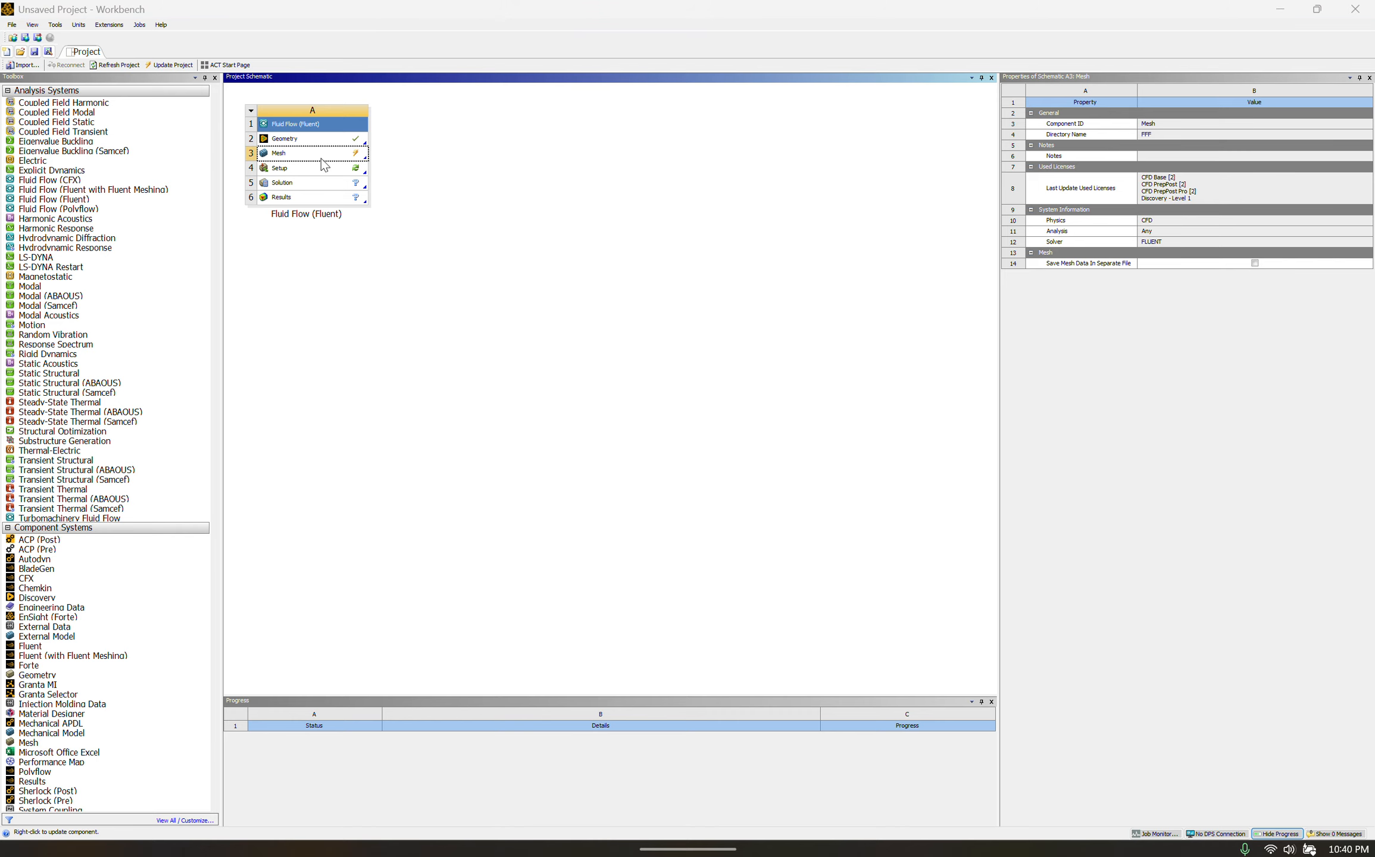
{"action": "right_click", "coordinate": [321, 161]}
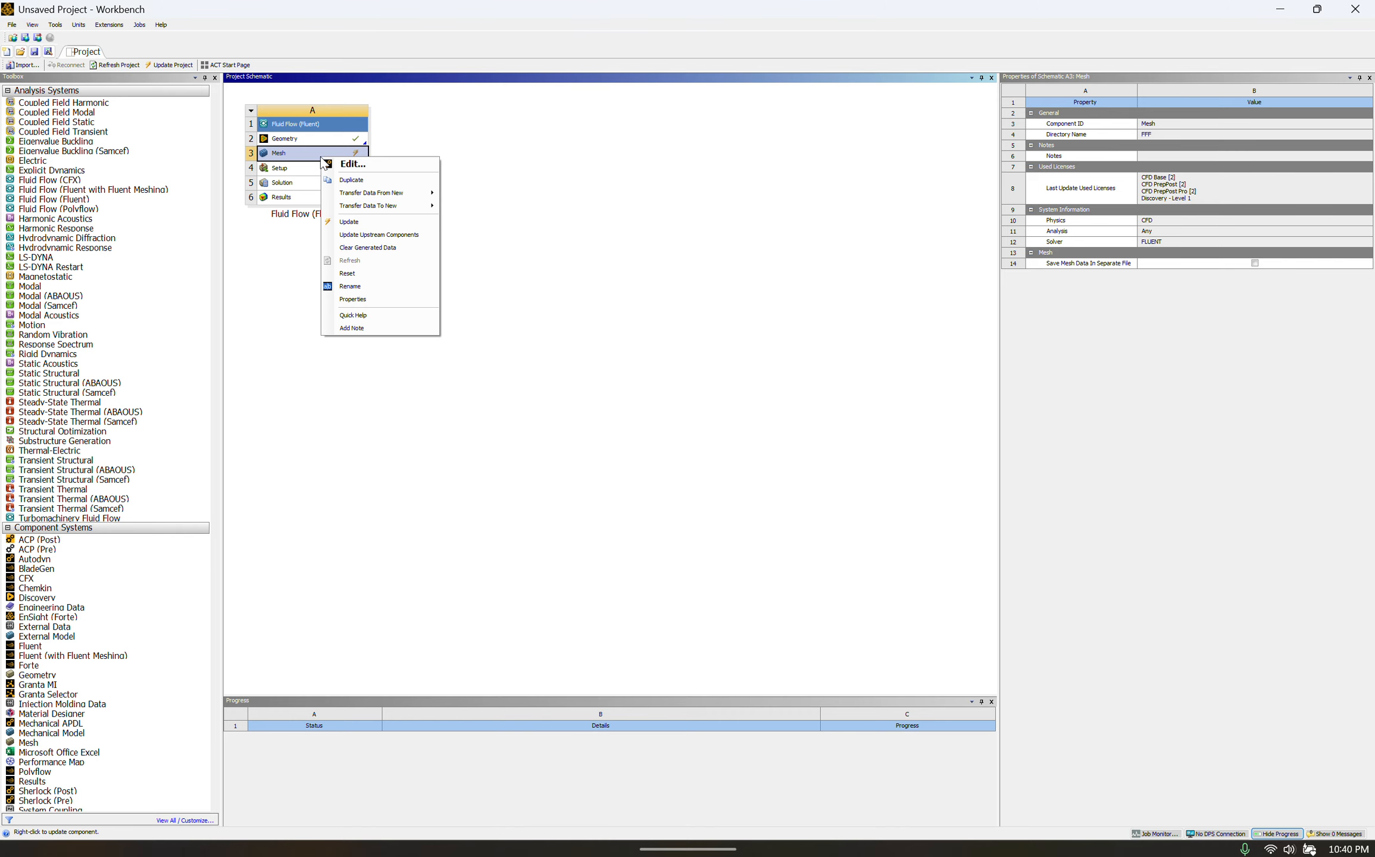
{"action": "left_click", "coordinate": [351, 222]}
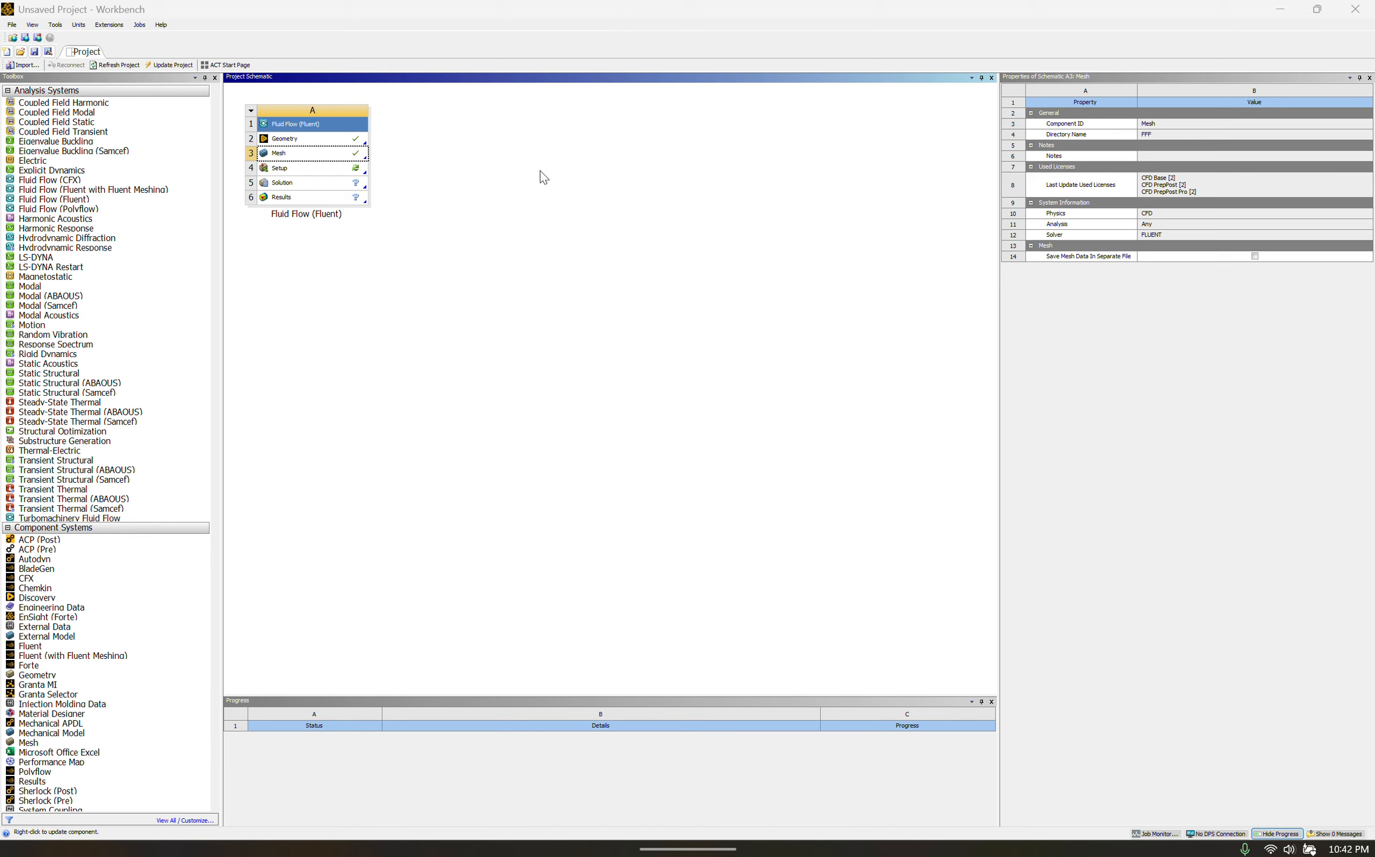
Step: Launch Fluent from the Setup cell with double precision and 8 solver processes
{"action": "double_click", "coordinate": [305, 170]}
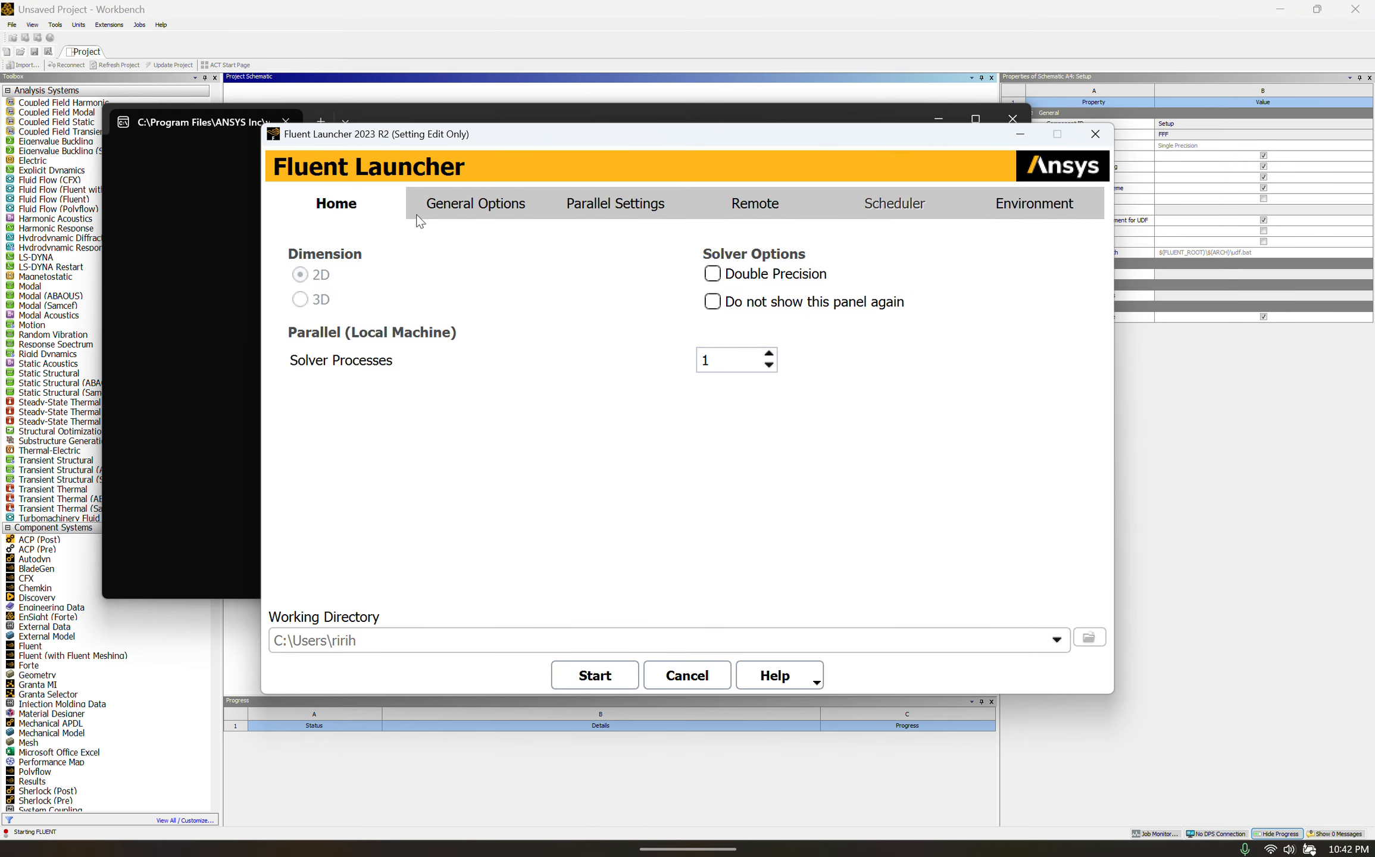
{"action": "left_click", "coordinate": [712, 273]}
{"action": "left_click", "coordinate": [769, 353]}
{"action": "left_click", "coordinate": [769, 354]}
{"action": "left_click", "coordinate": [769, 353]}
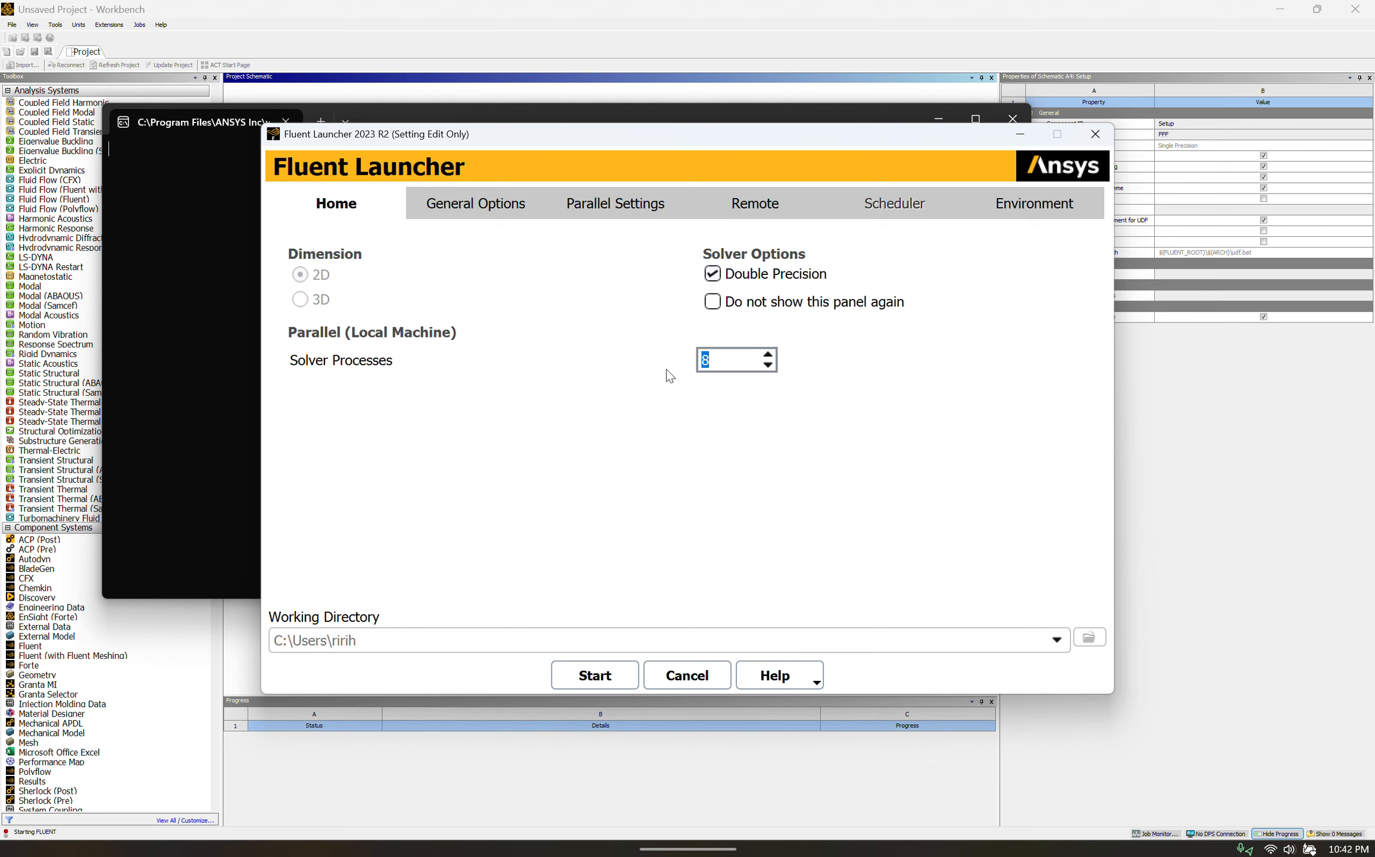
{"action": "left_click", "coordinate": [604, 680]}
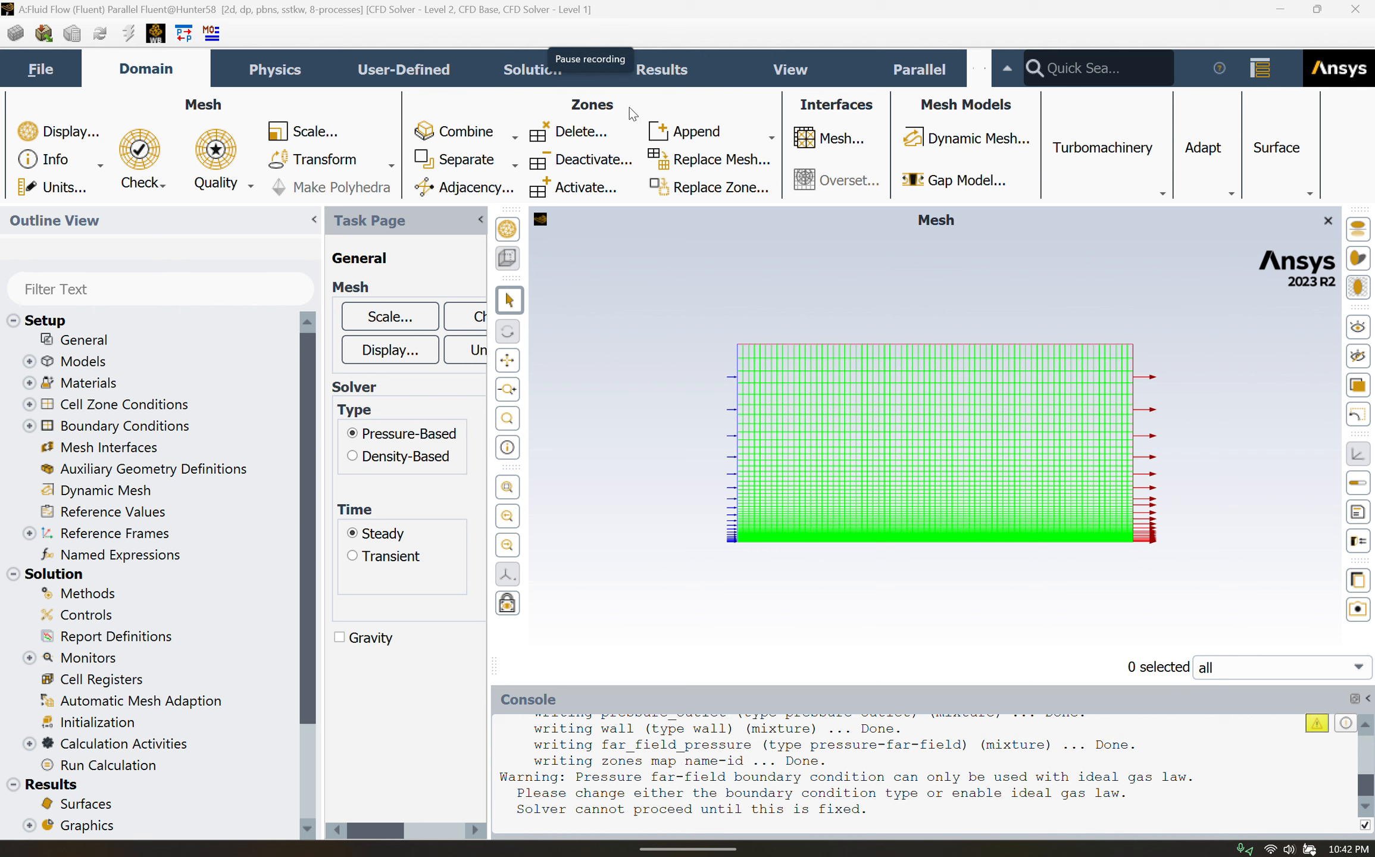
Step: Set the viscous model to Laminar
{"action": "scroll", "coordinate": [581, 285], "scroll_direction": "up", "scroll_amount": 4}
{"action": "scroll", "coordinate": [582, 283], "scroll_direction": "down", "scroll_amount": 3}
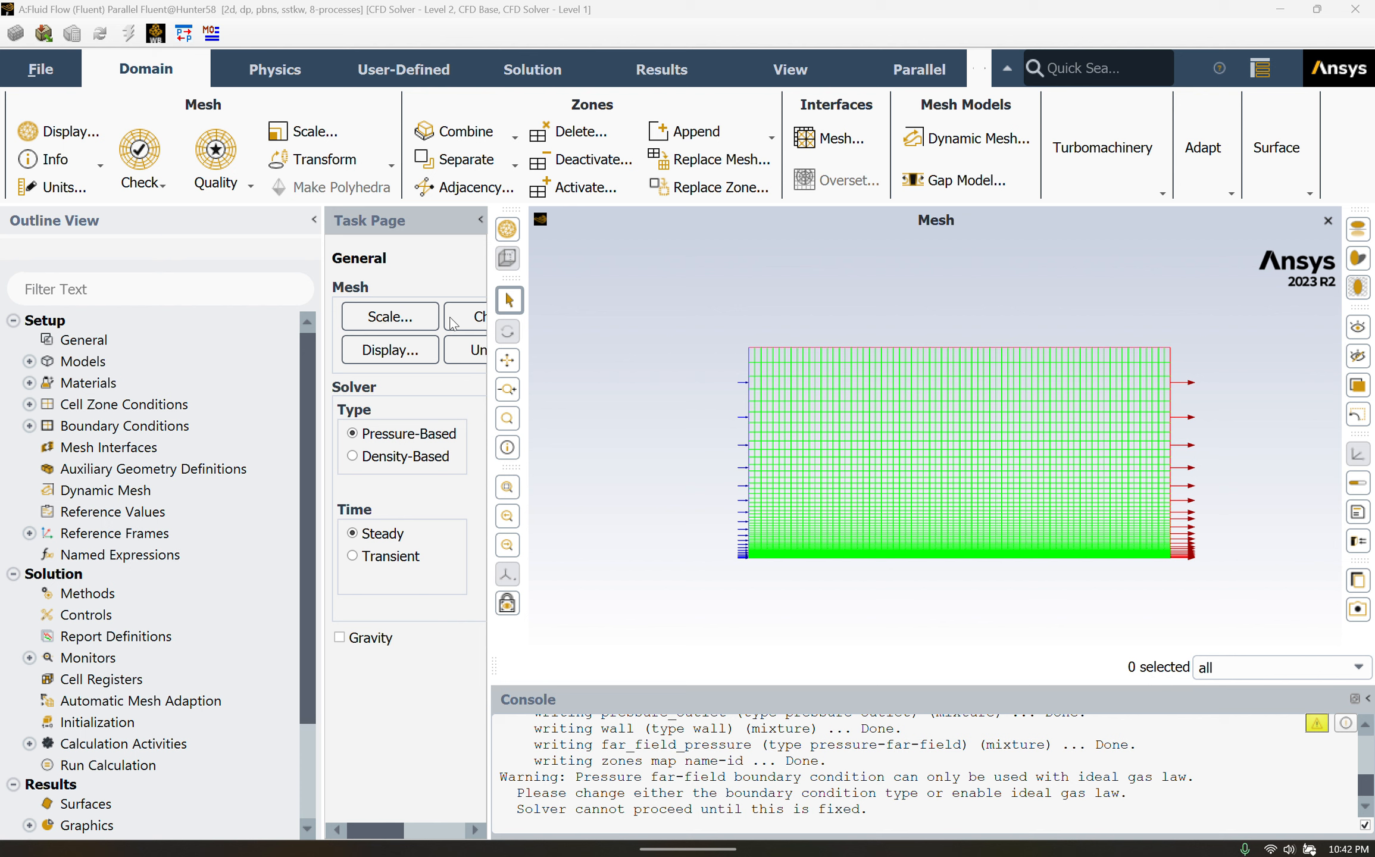
{"action": "left_click", "coordinate": [29, 361]}
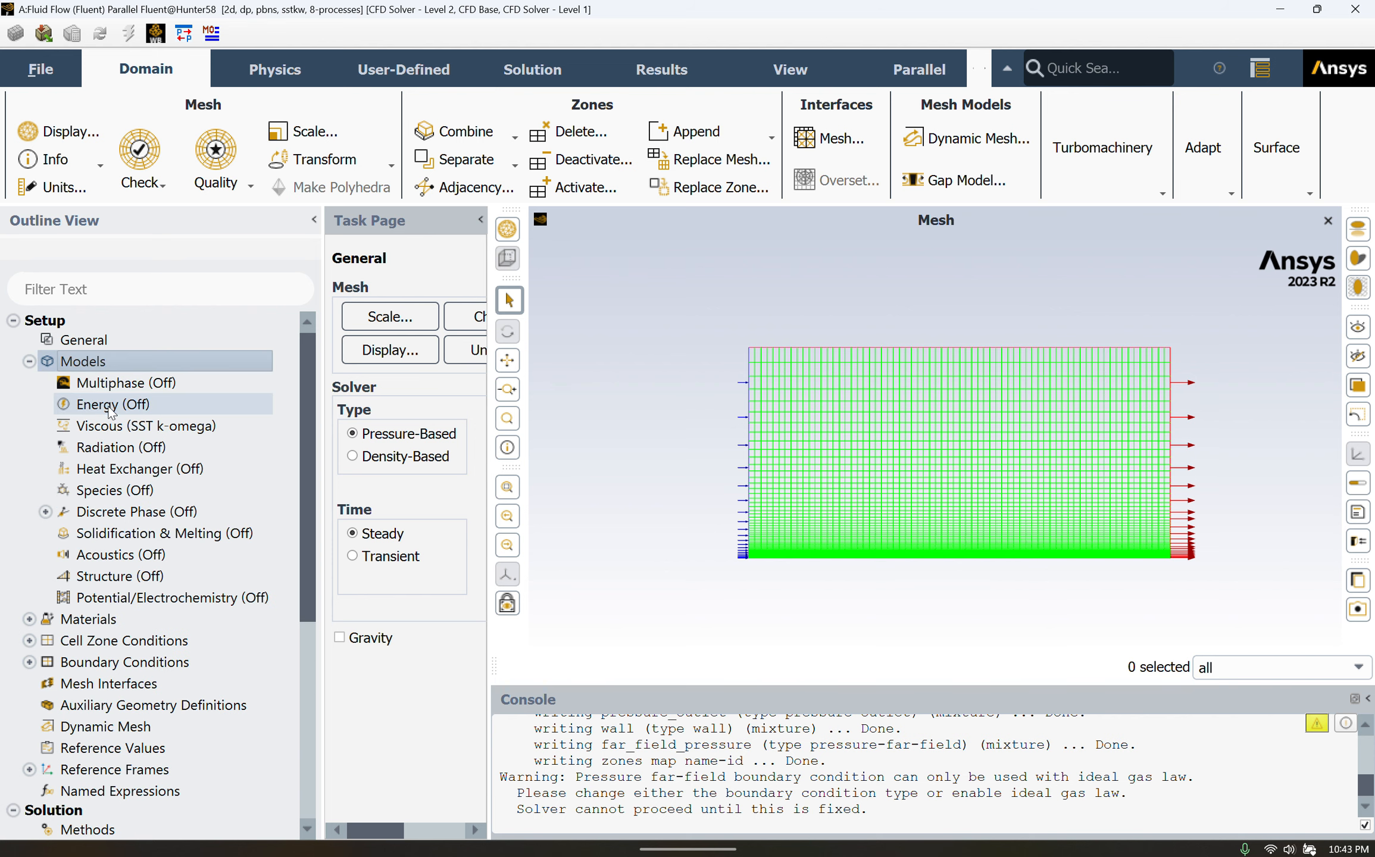
{"action": "double_click", "coordinate": [113, 427]}
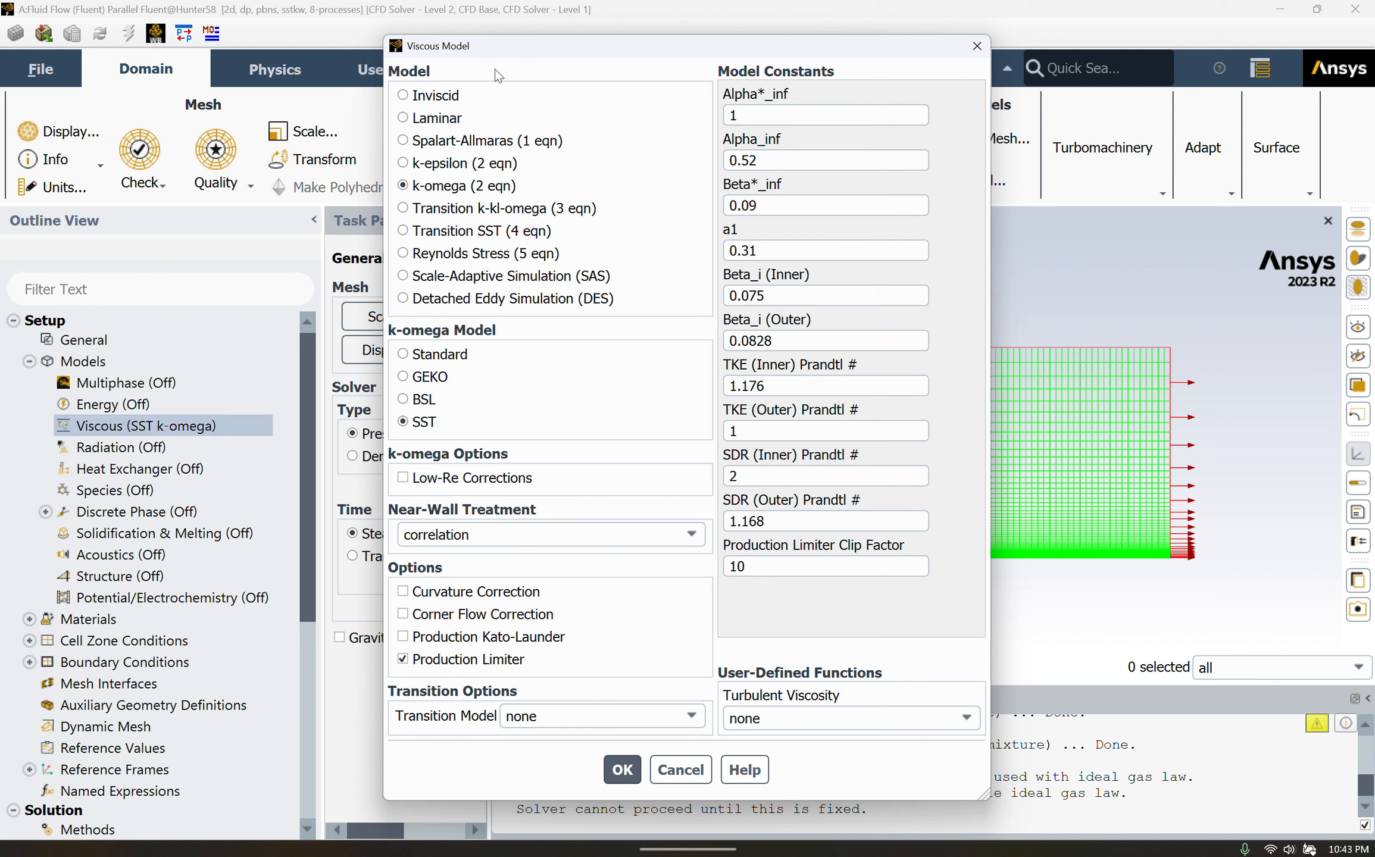
{"action": "left_click", "coordinate": [476, 122]}
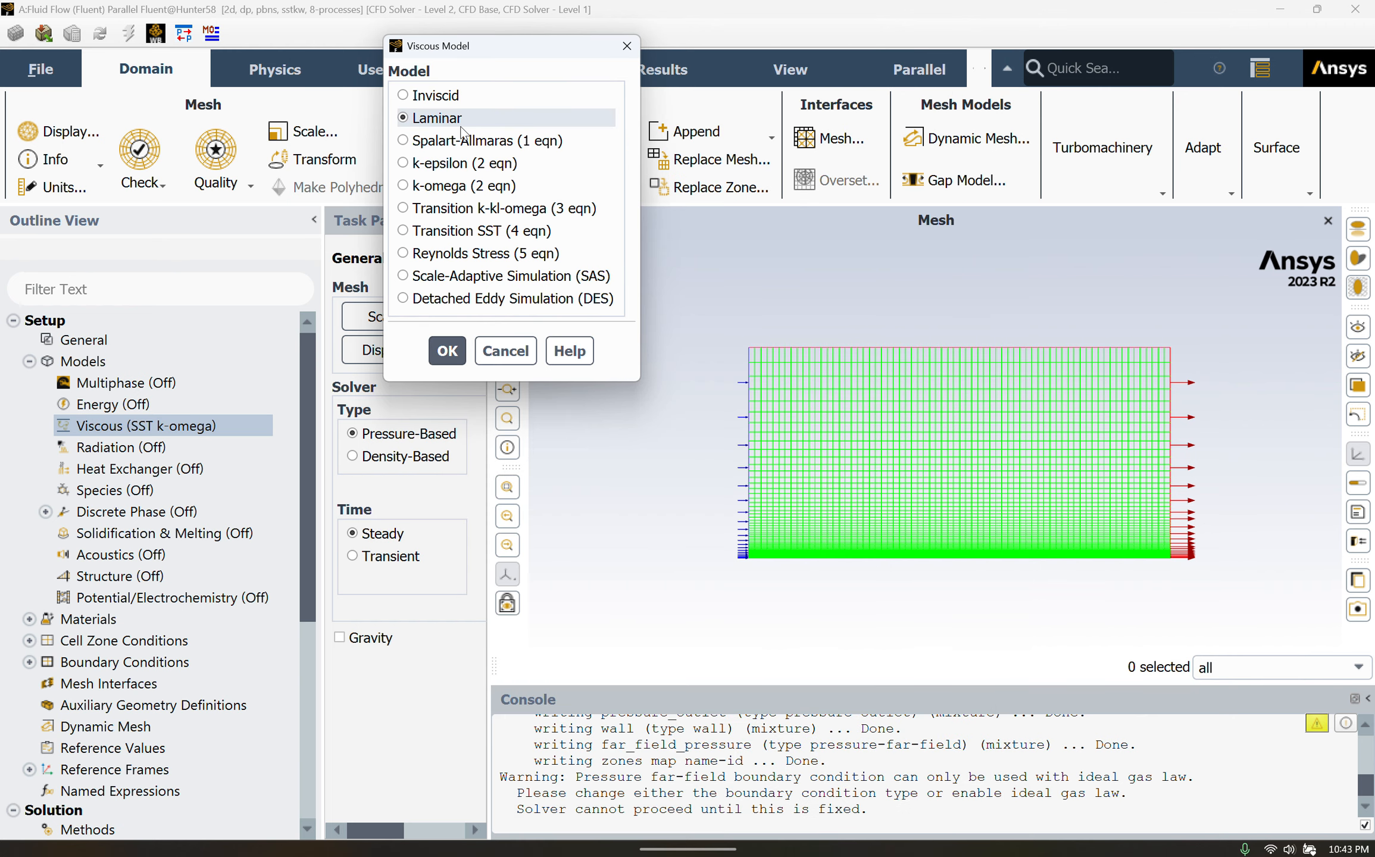
{"action": "left_click", "coordinate": [438, 357]}
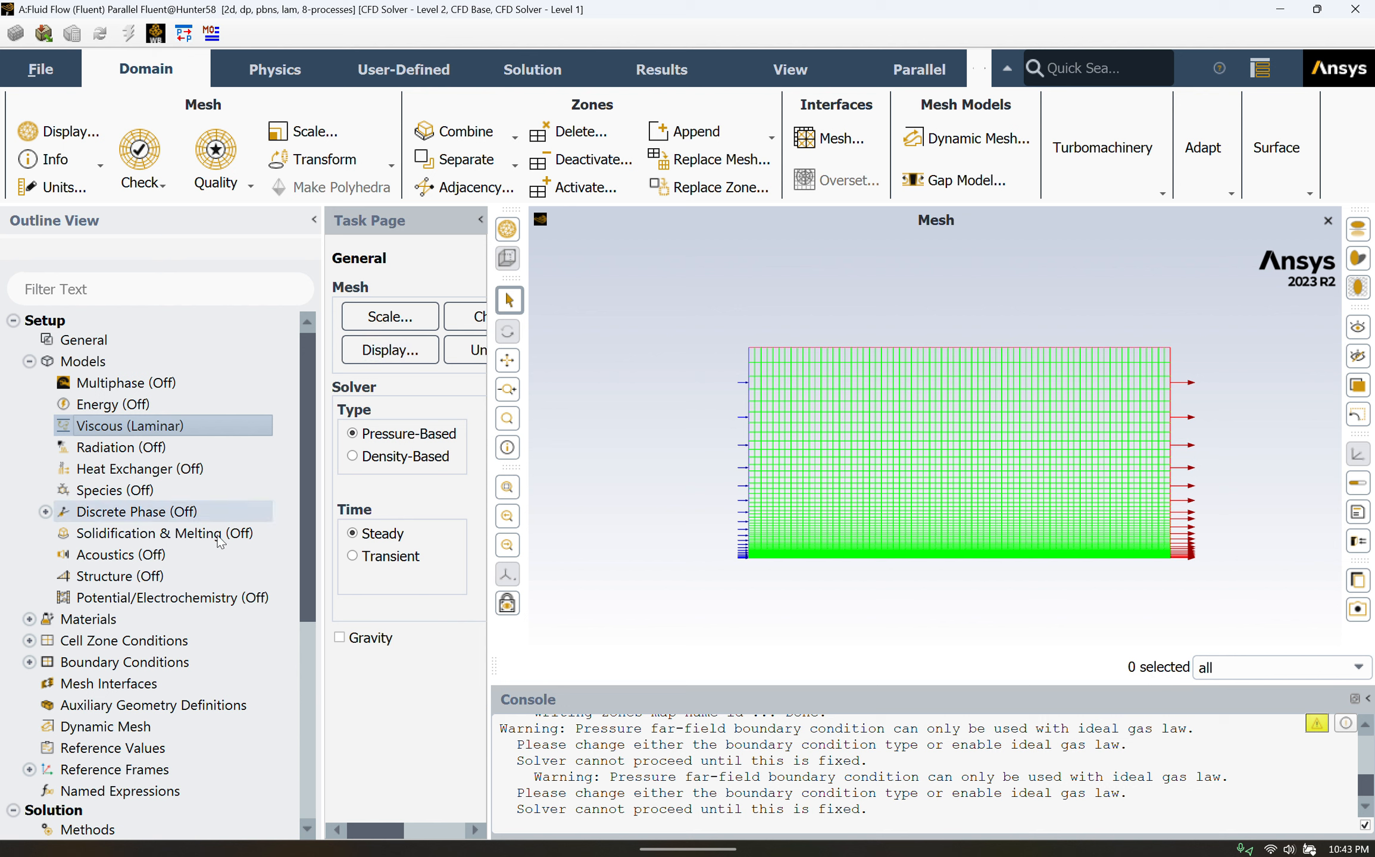
Step: List the boundary condition zones and check the types assigned to velocity_inlet, pressure_outlet and wall
{"action": "left_click", "coordinate": [29, 662]}
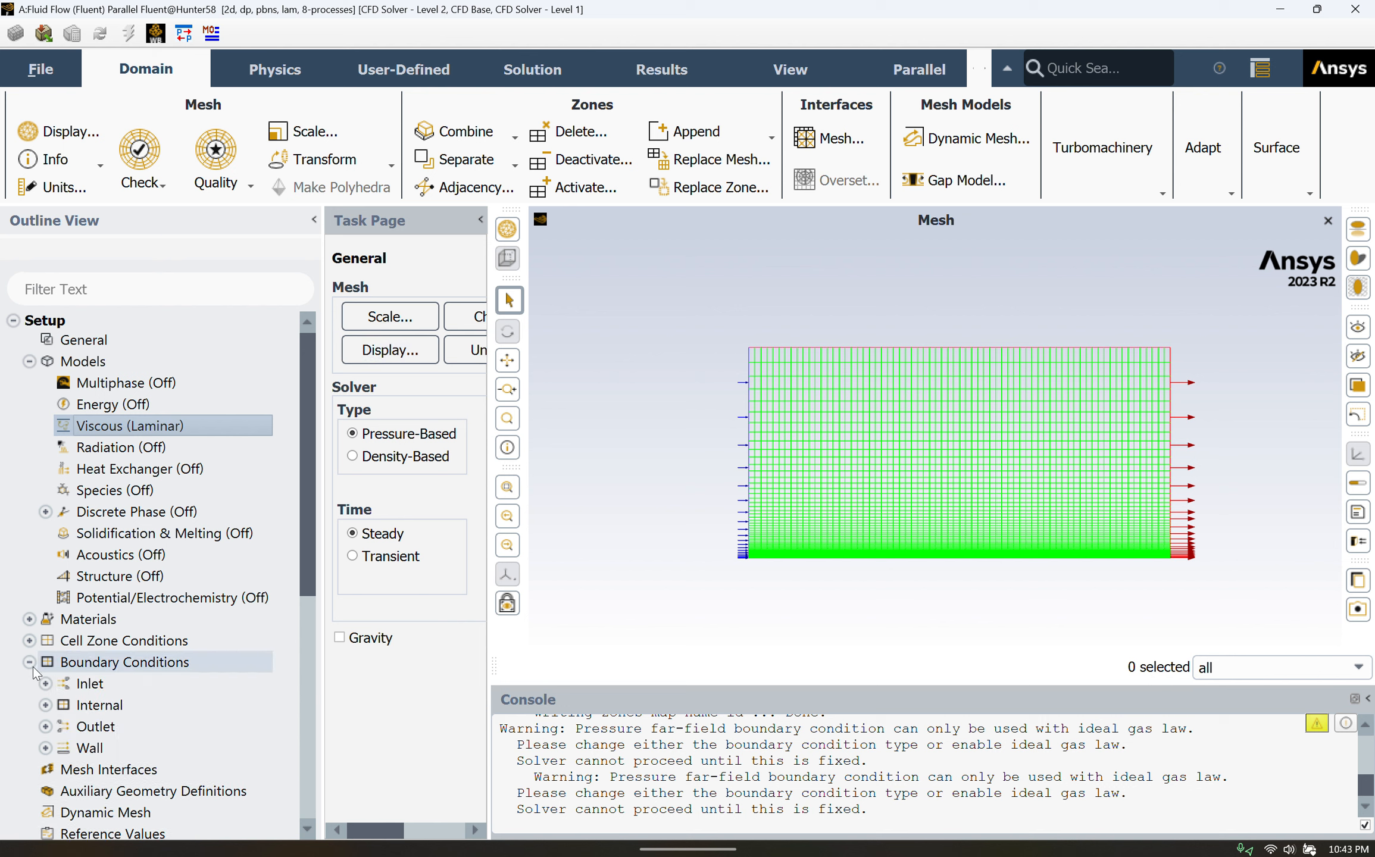
{"action": "double_click", "coordinate": [119, 668]}
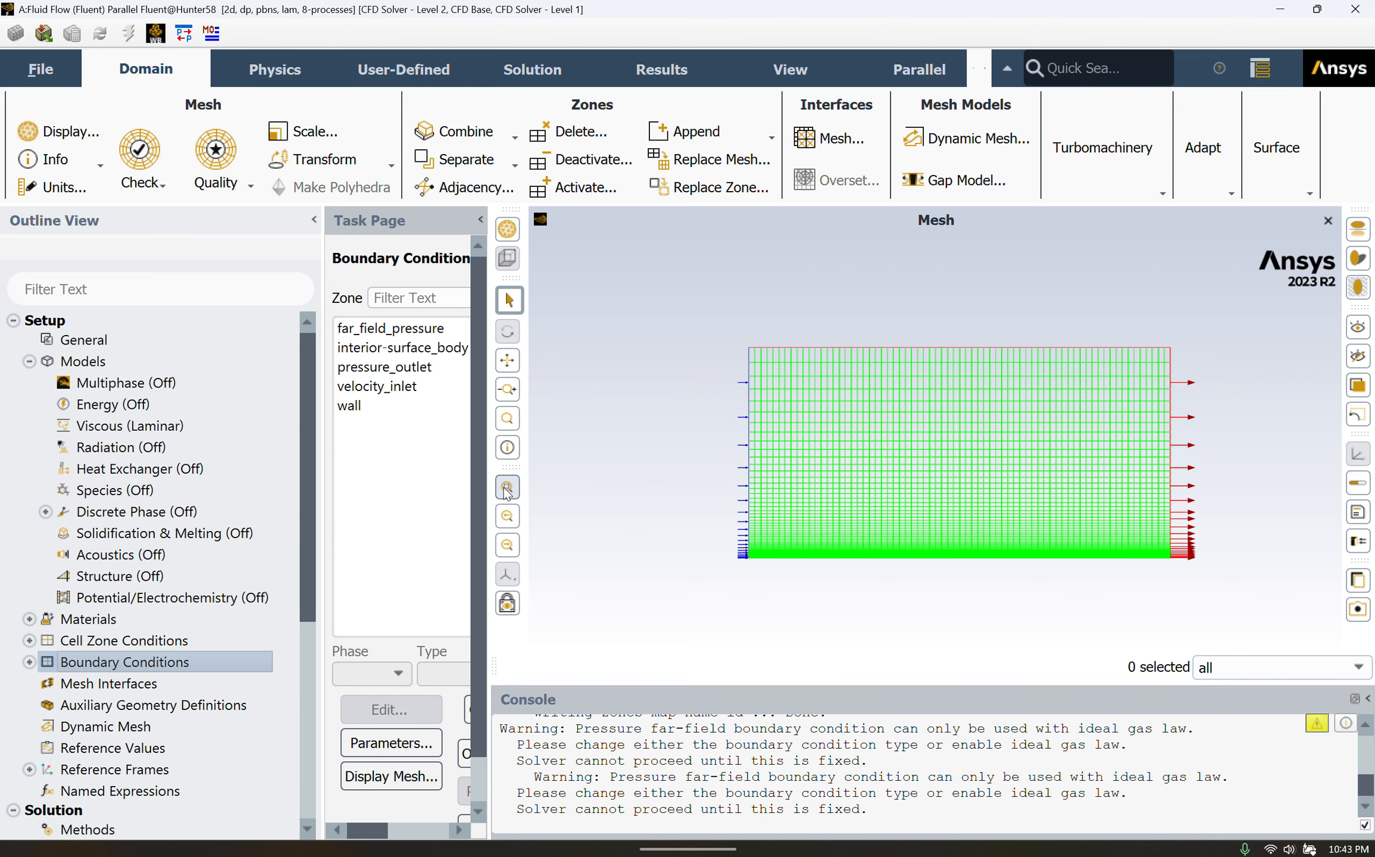
{"action": "left_click_drag", "start_coordinate": [489, 492], "coordinate": [792, 518]}
{"action": "scroll", "coordinate": [417, 381], "scroll_direction": "down", "scroll_amount": 1}
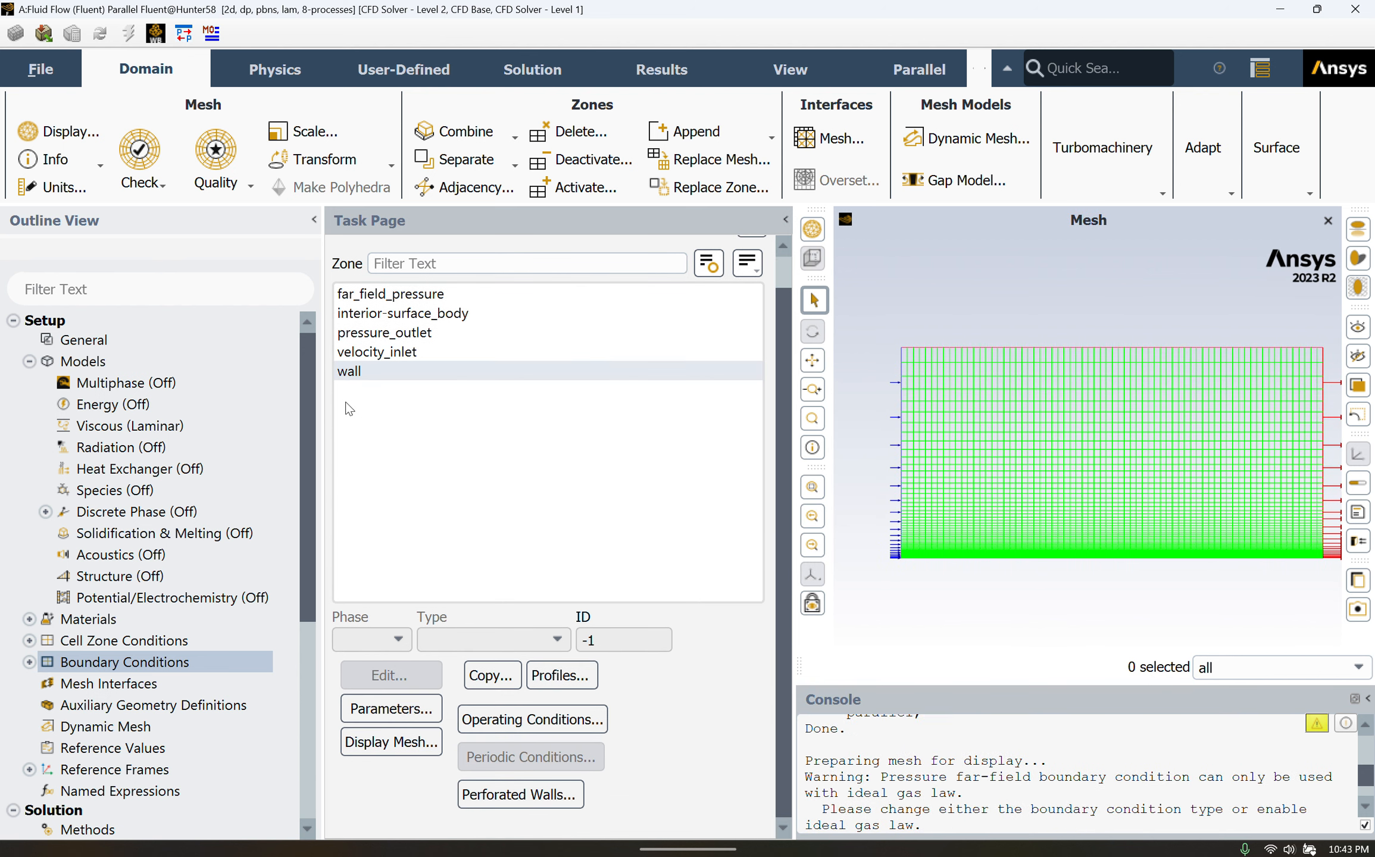
{"action": "left_click", "coordinate": [374, 352]}
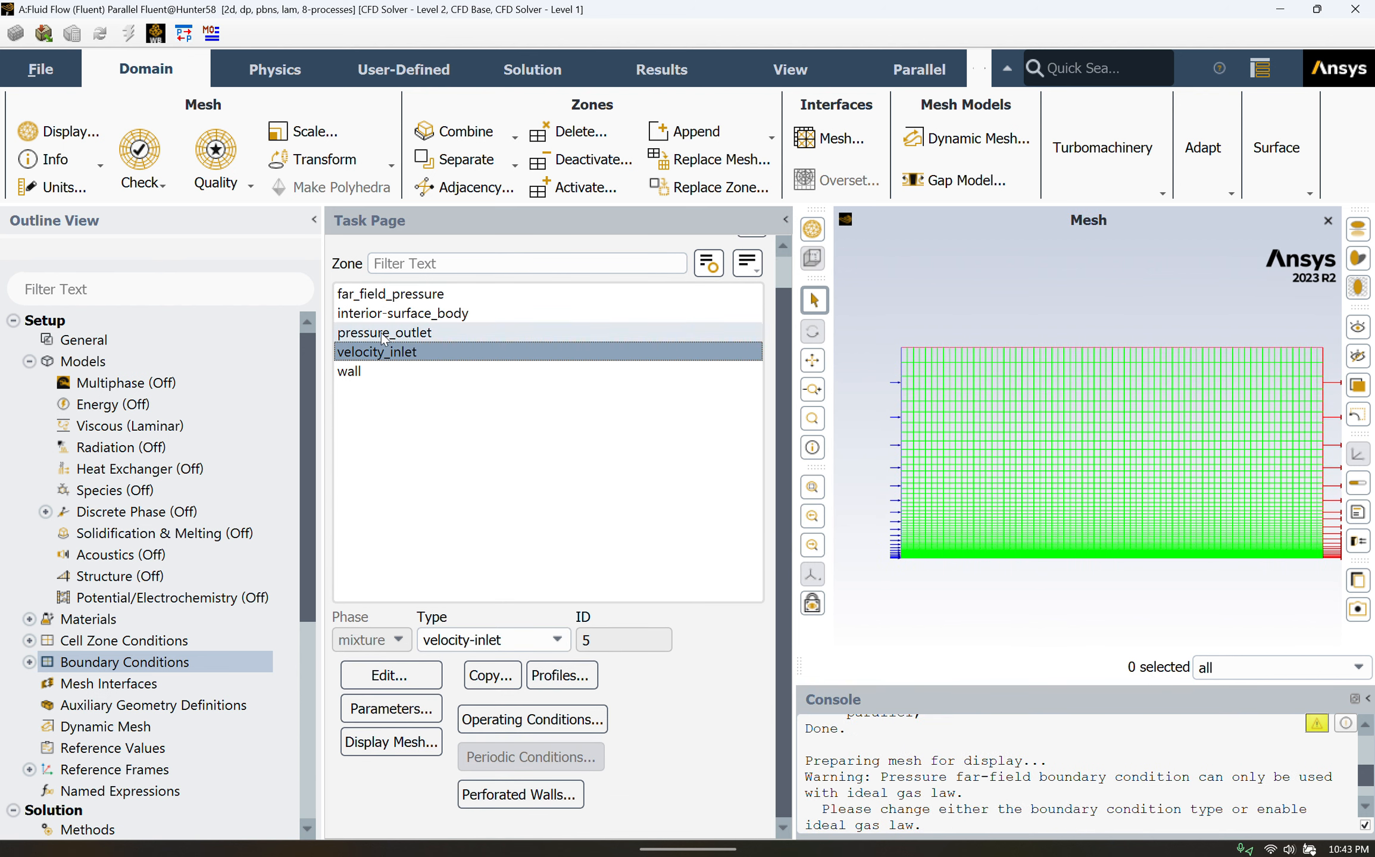
{"action": "left_click", "coordinate": [381, 332]}
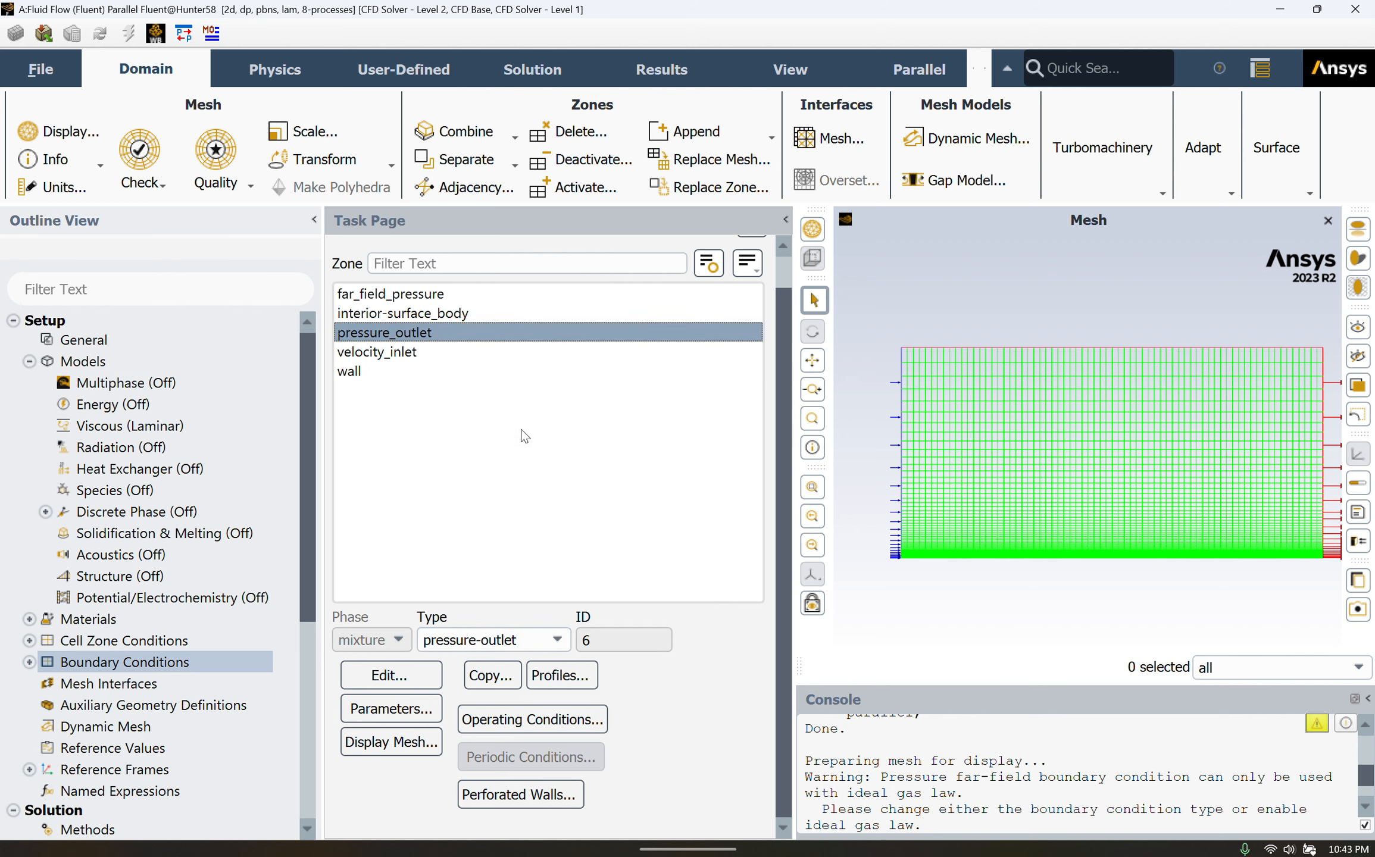
{"action": "left_click", "coordinate": [423, 371]}
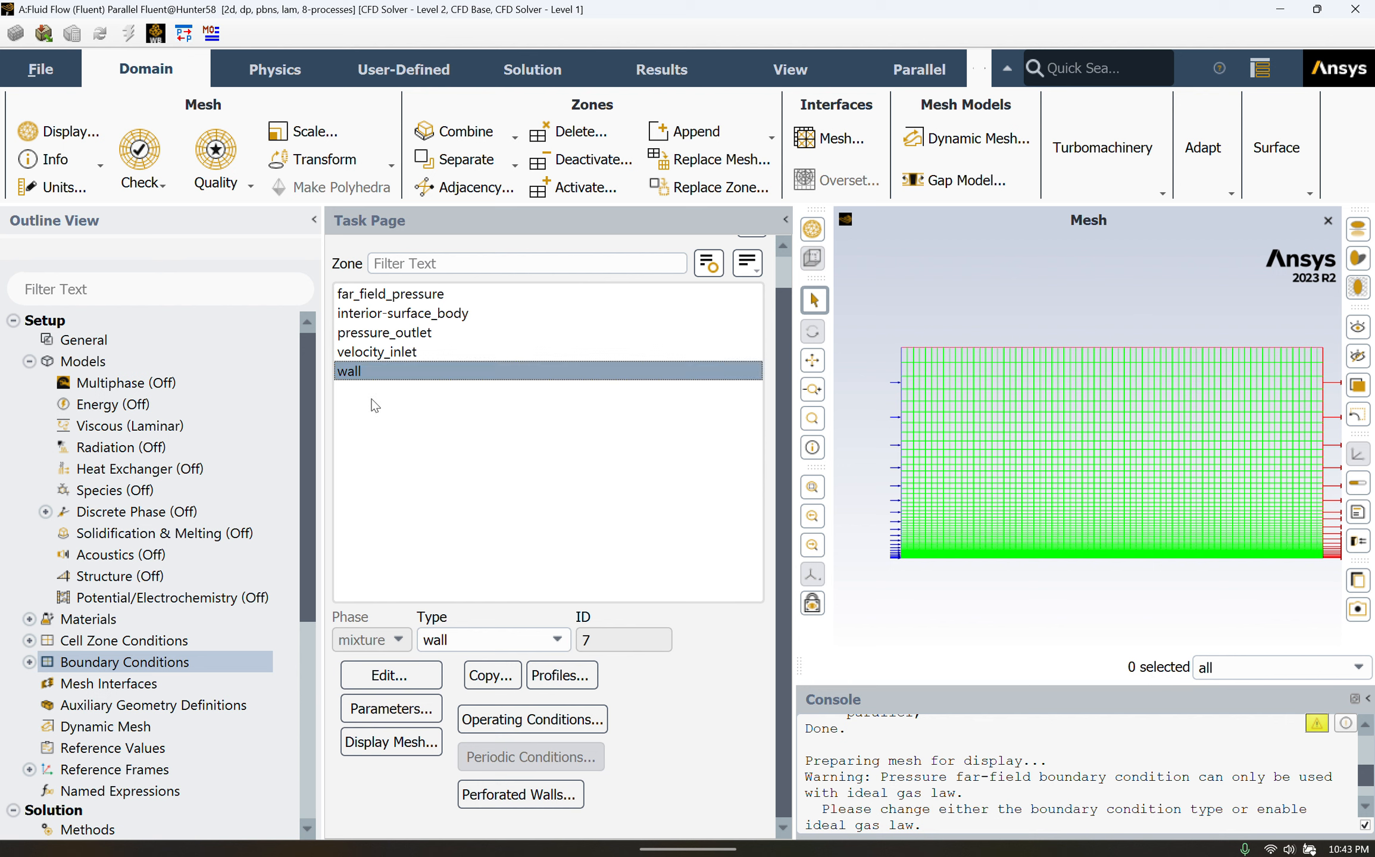
Step: Change the far_field_pressure zone's boundary type to symmetry and apply it
{"action": "left_click", "coordinate": [376, 293]}
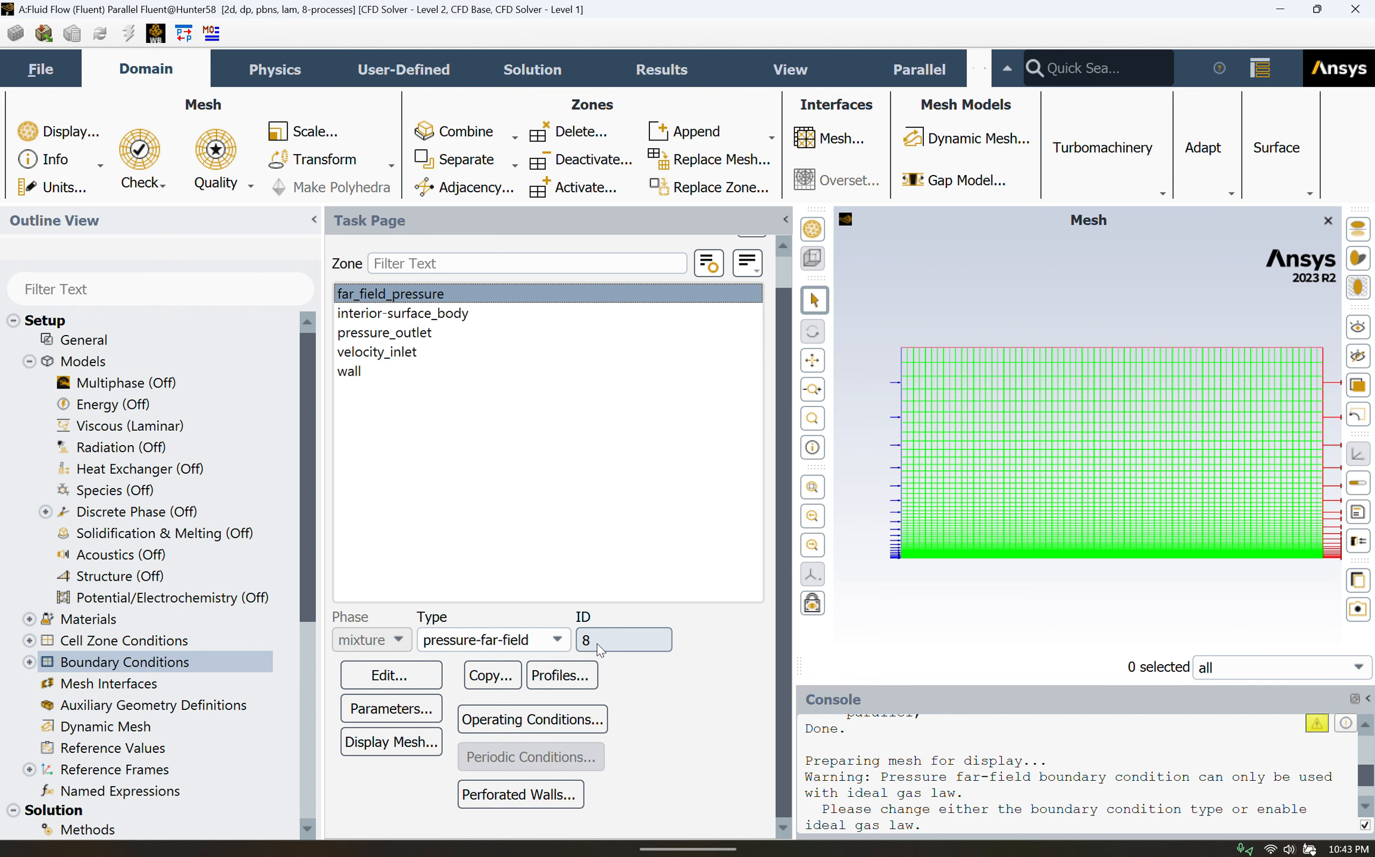
{"action": "left_click", "coordinate": [558, 640]}
{"action": "scroll", "coordinate": [505, 765], "scroll_direction": "down", "scroll_amount": 2}
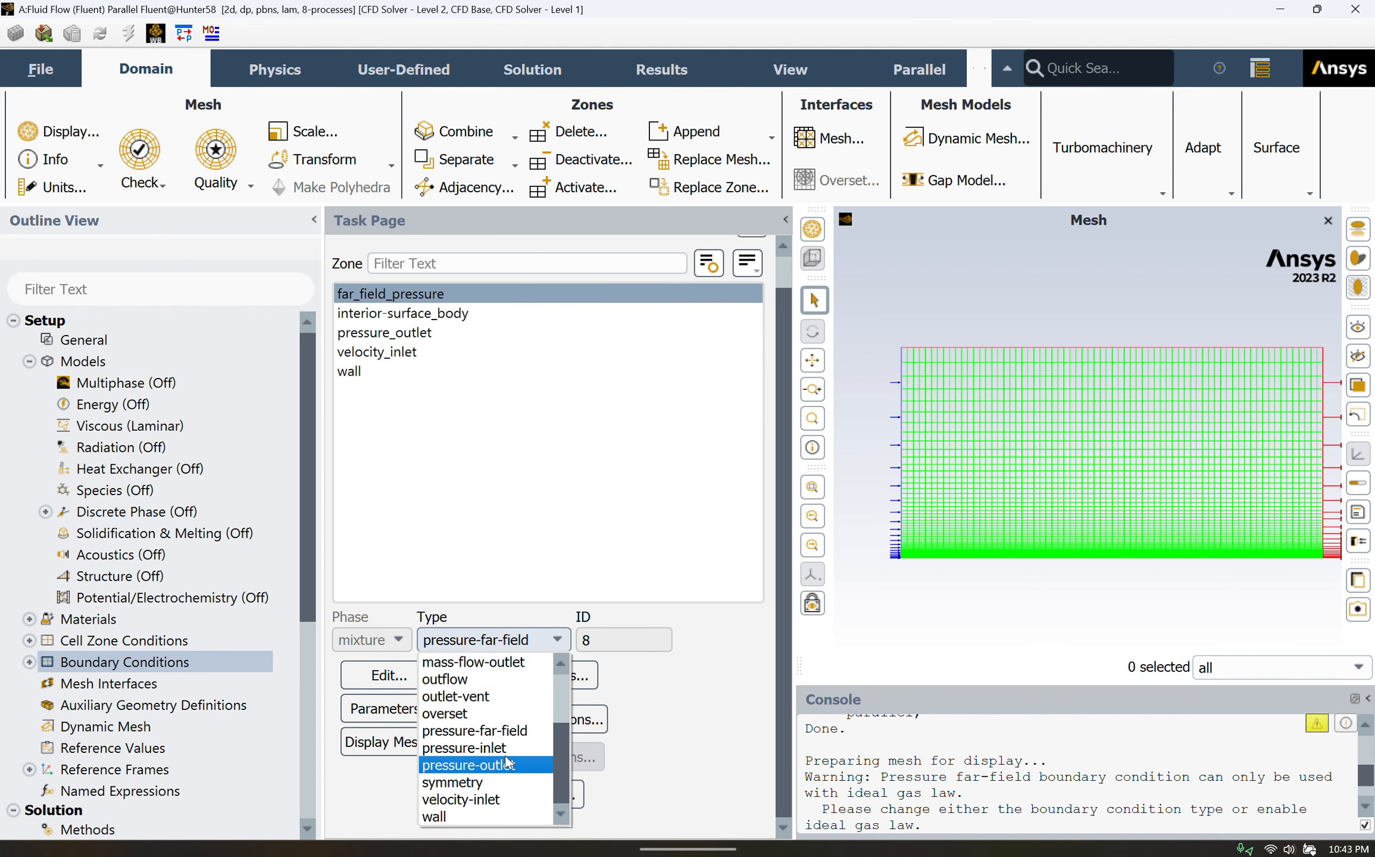
{"action": "left_click", "coordinate": [505, 782]}
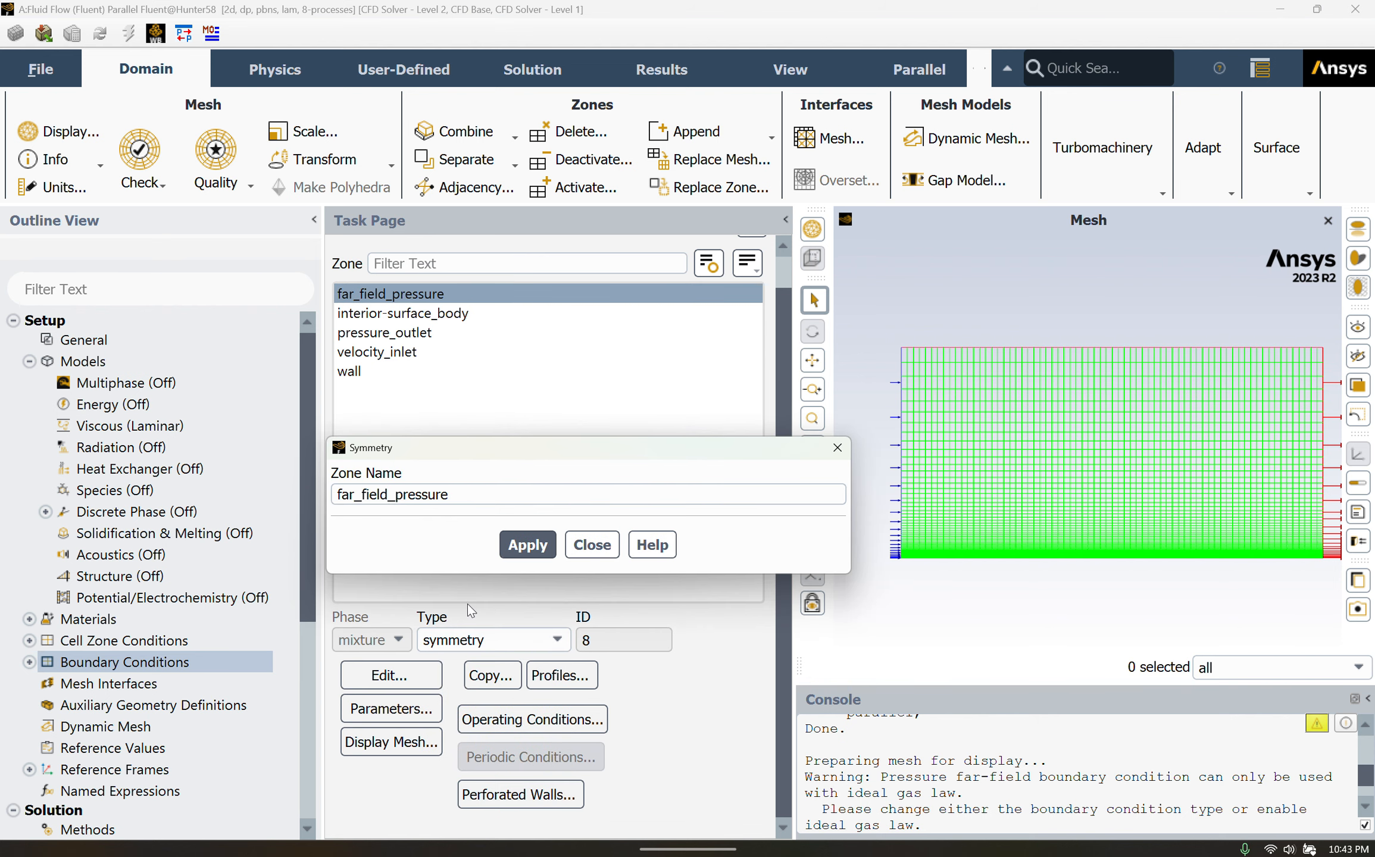
{"action": "left_click", "coordinate": [539, 555]}
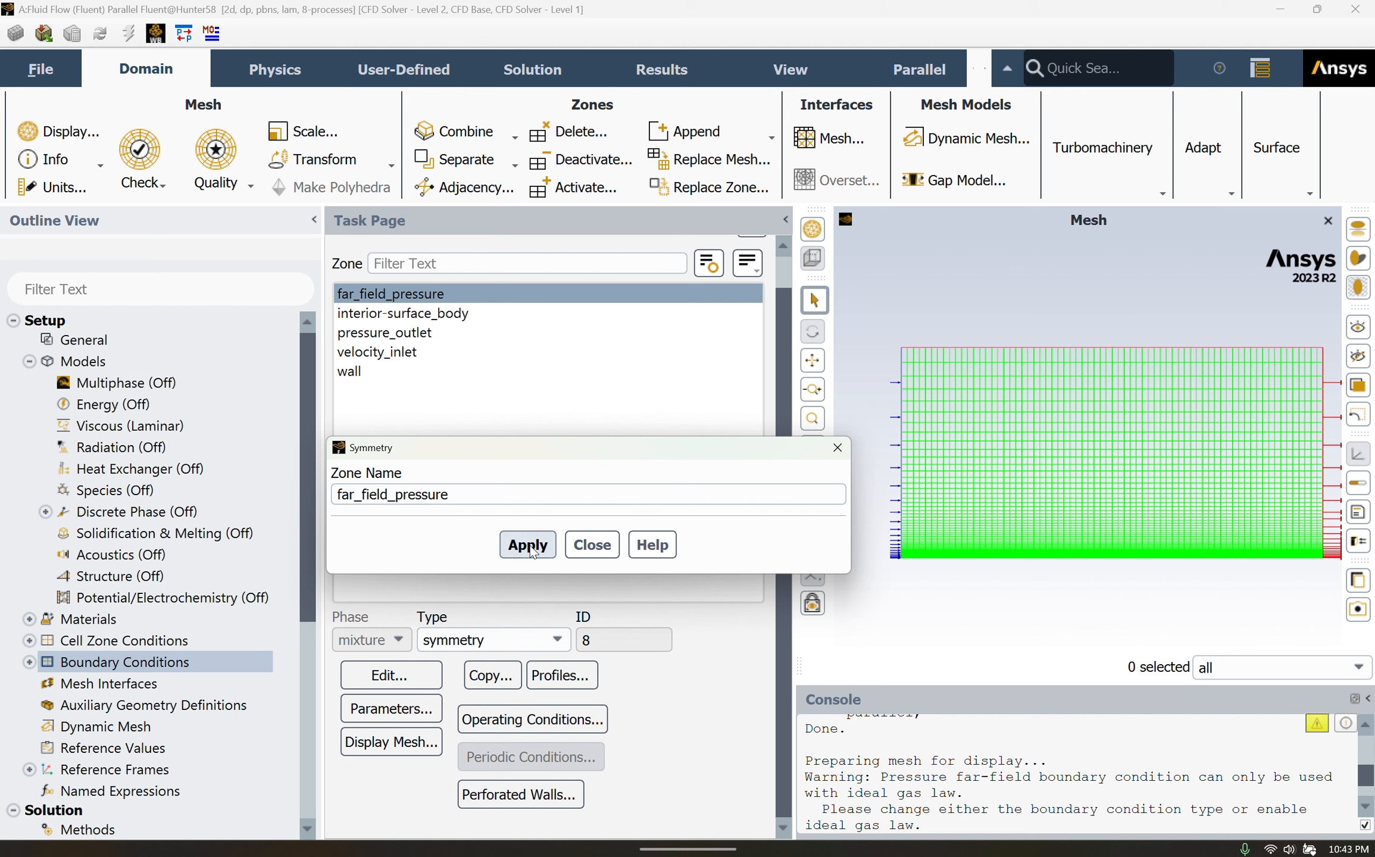
{"action": "left_click", "coordinate": [594, 549]}
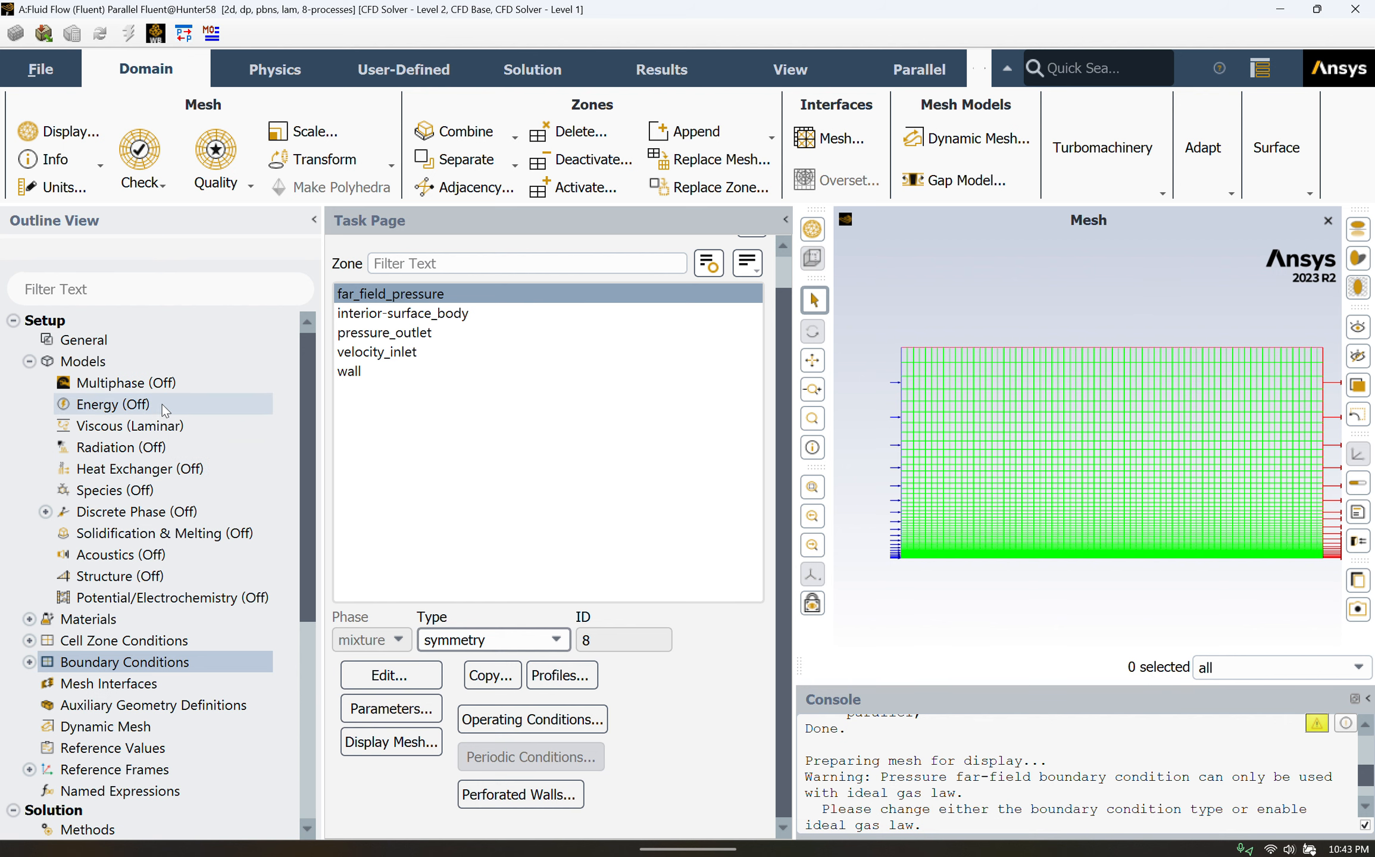
Step: Open the fluid material air for editing and set its constant density to 1.2 kg/m³
{"action": "left_click", "coordinate": [109, 340]}
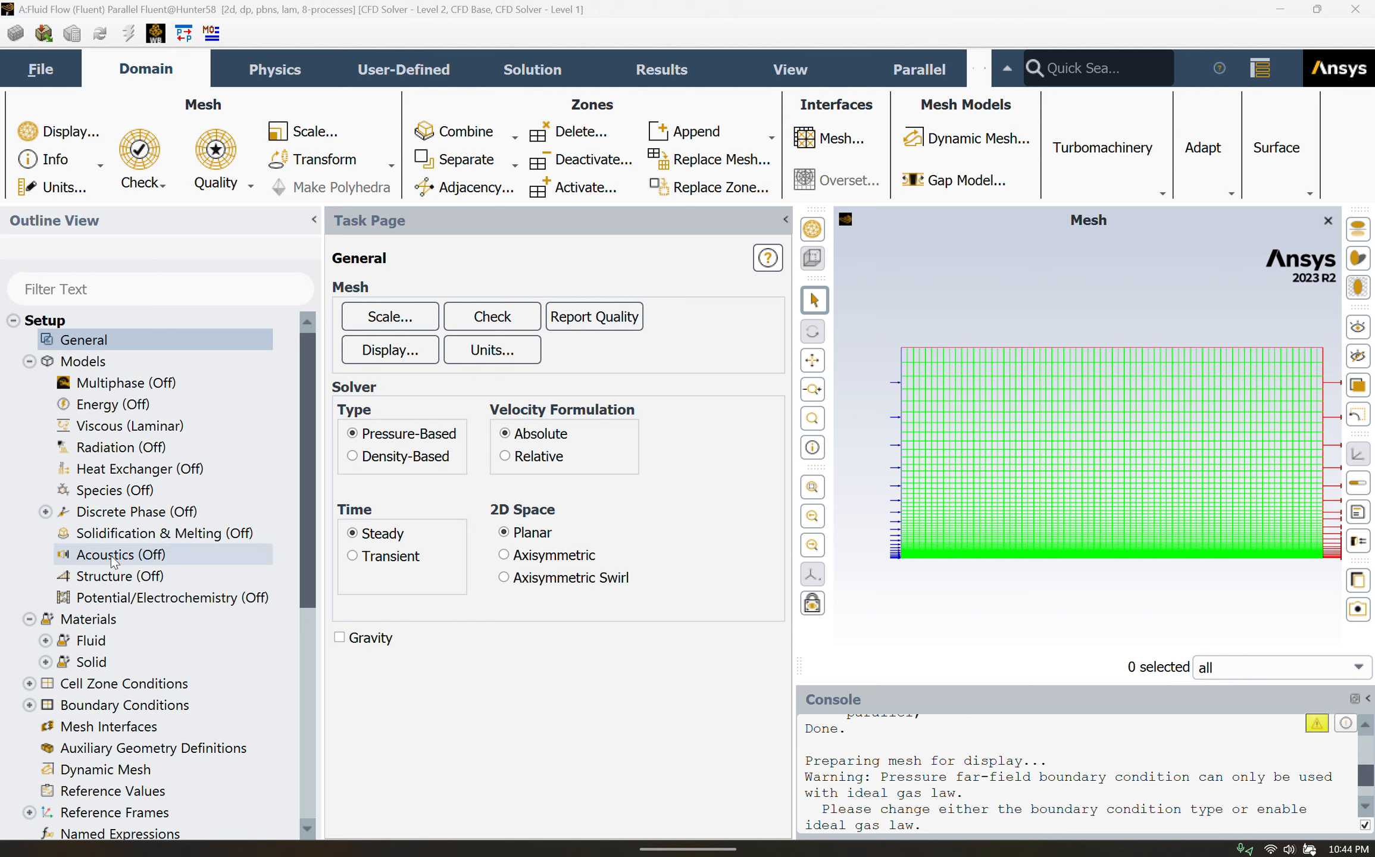
{"action": "left_click", "coordinate": [46, 640]}
{"action": "left_click", "coordinate": [101, 662]}
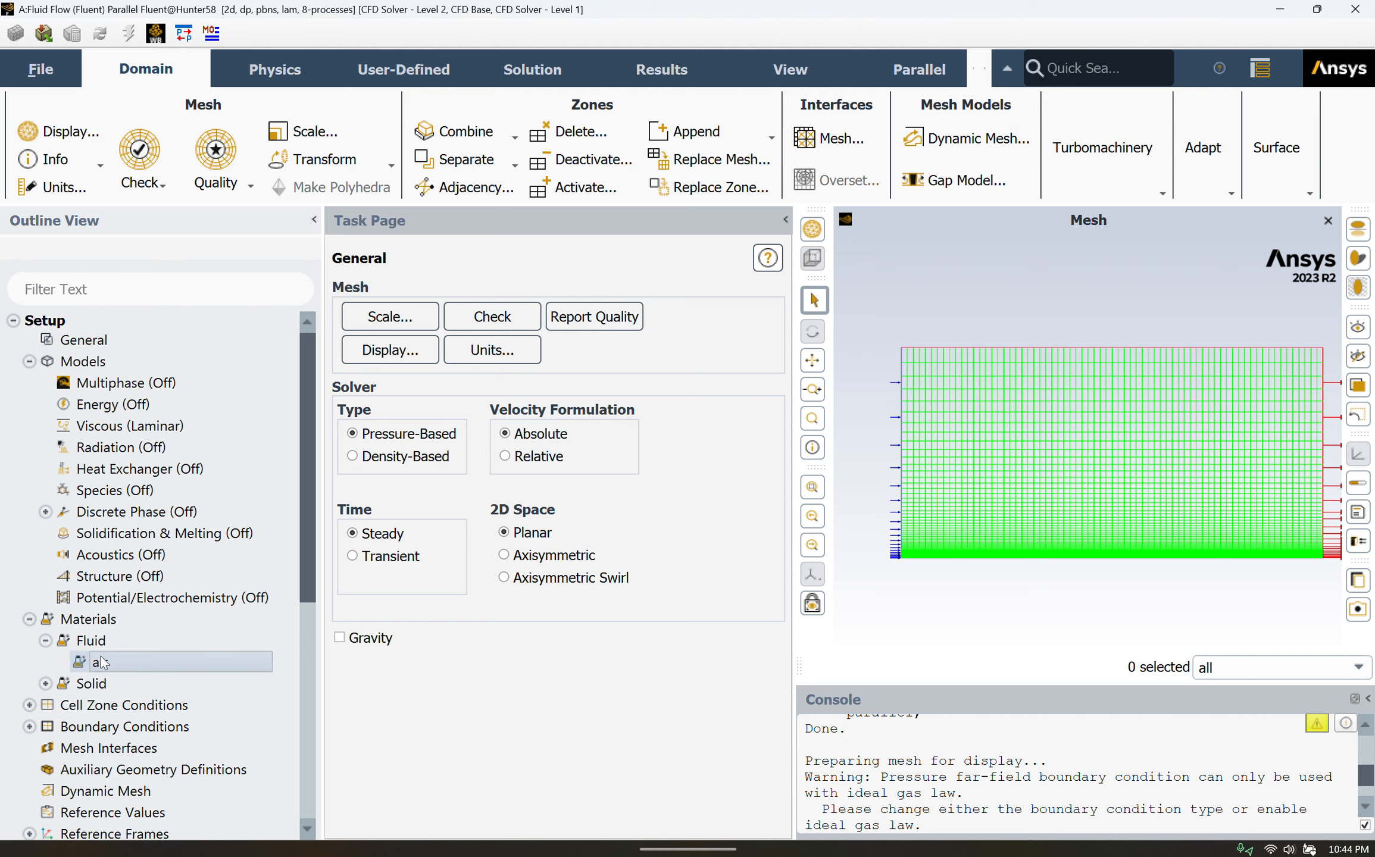
{"action": "double_click", "coordinate": [102, 662]}
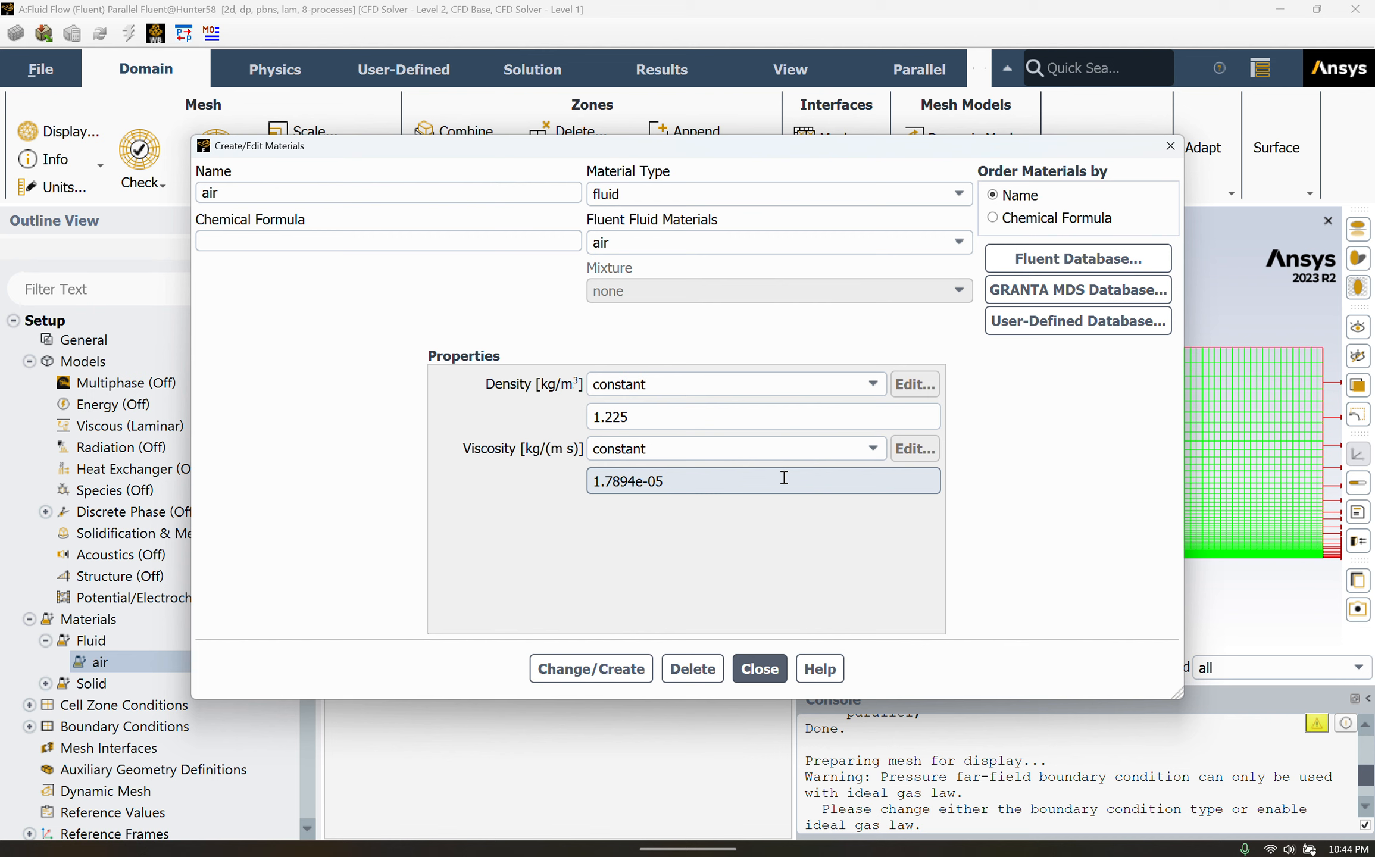
{"action": "right_click_drag", "start_coordinate": [781, 478], "coordinate": [609, 434]}
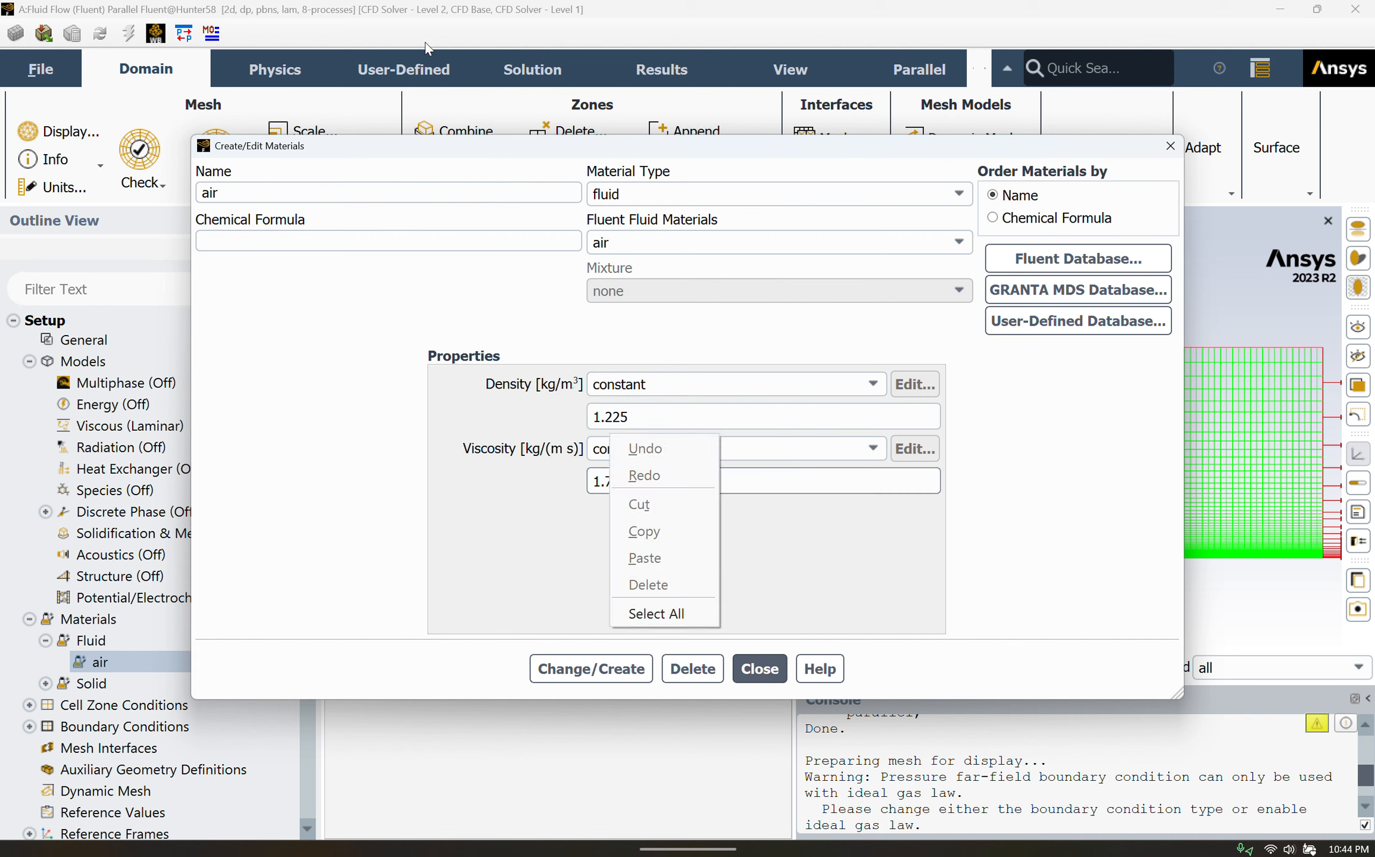
{"action": "left_click", "coordinate": [617, 19]}
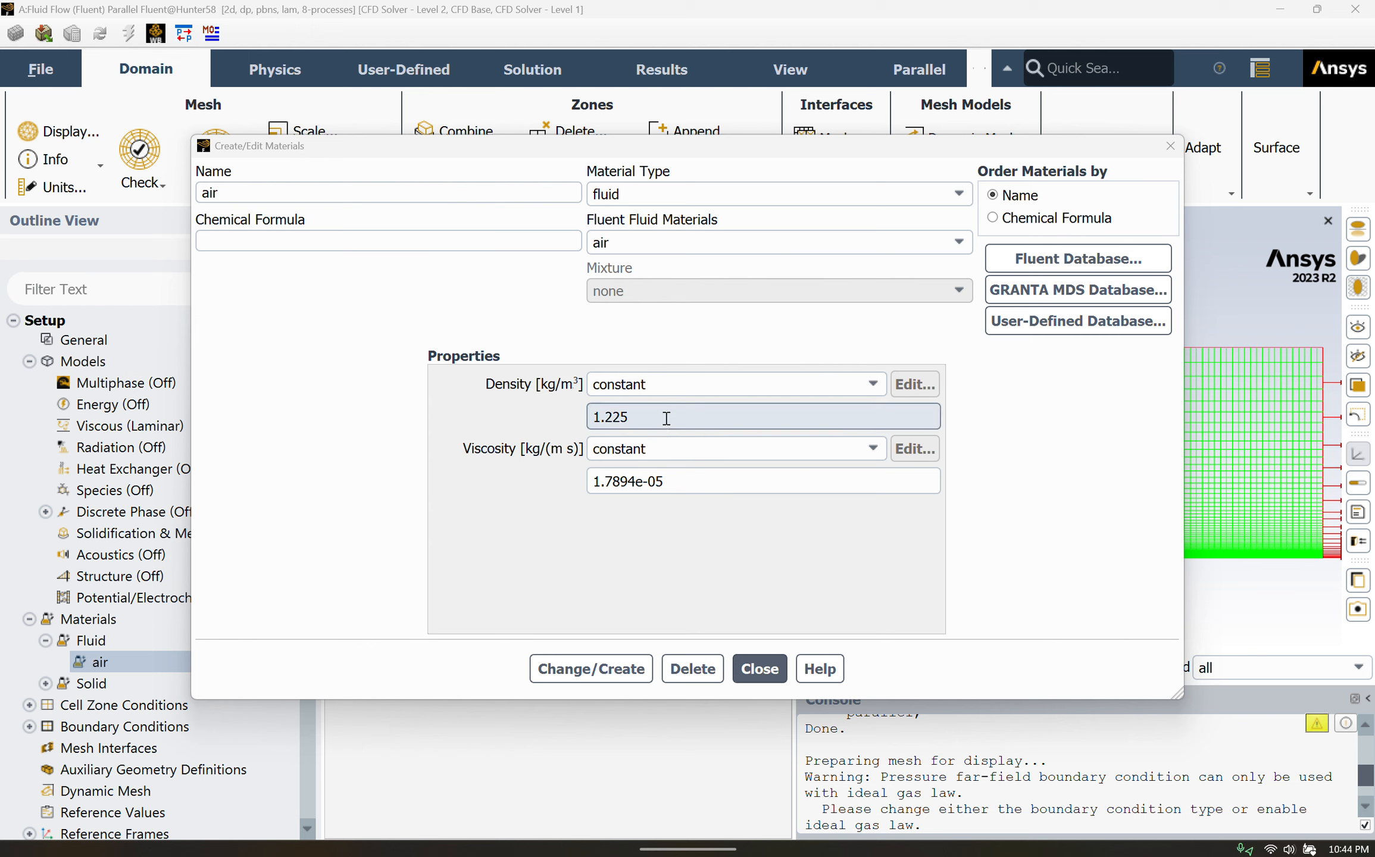
{"action": "left_click_drag", "start_coordinate": [666, 417], "coordinate": [522, 413]}
{"action": "type", "text": "1"}
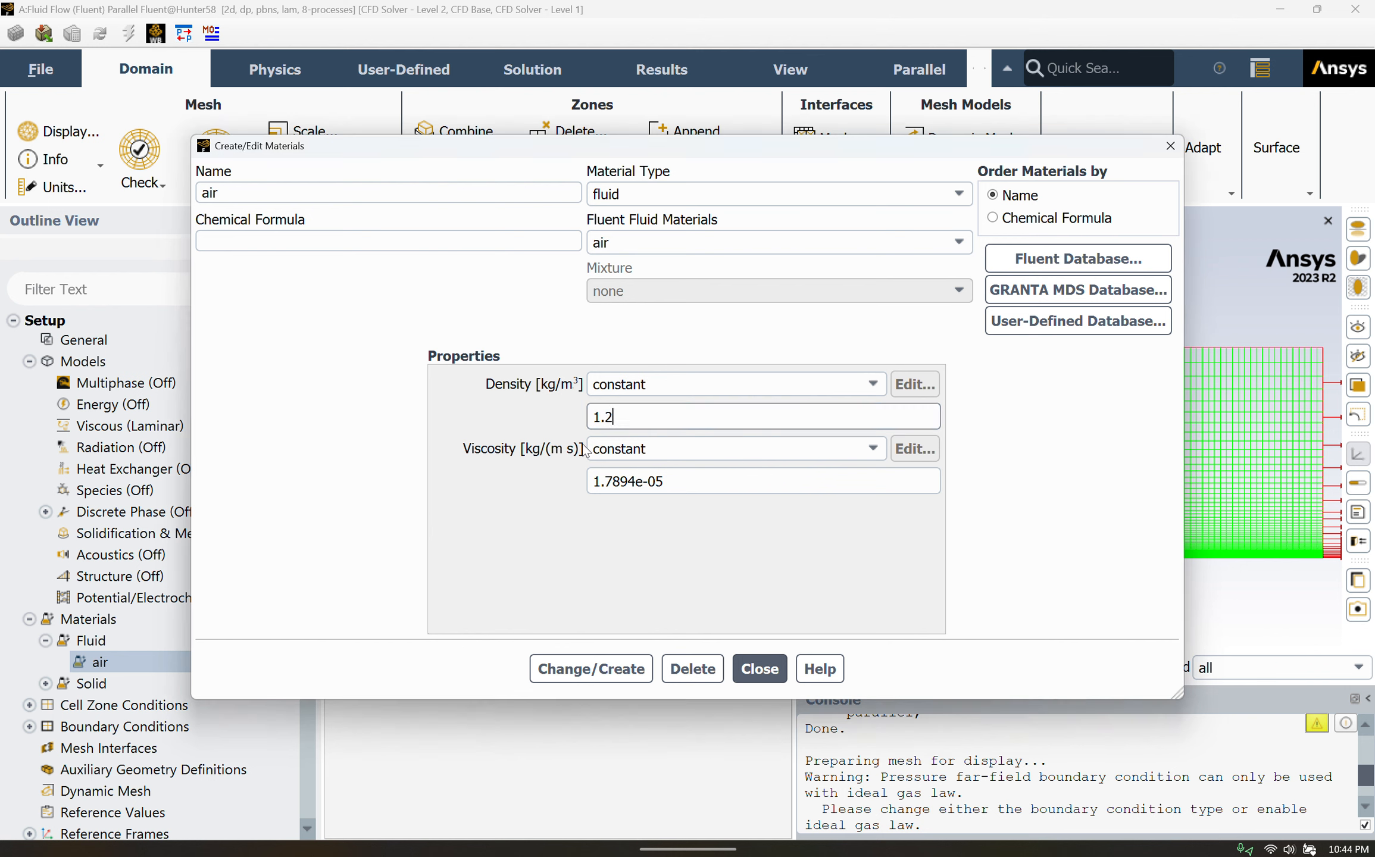
Step: Set air's constant viscosity to 1.8e-5 kg/(m s) and save the material changes
{"action": "left_click_drag", "start_coordinate": [699, 488], "coordinate": [507, 494]}
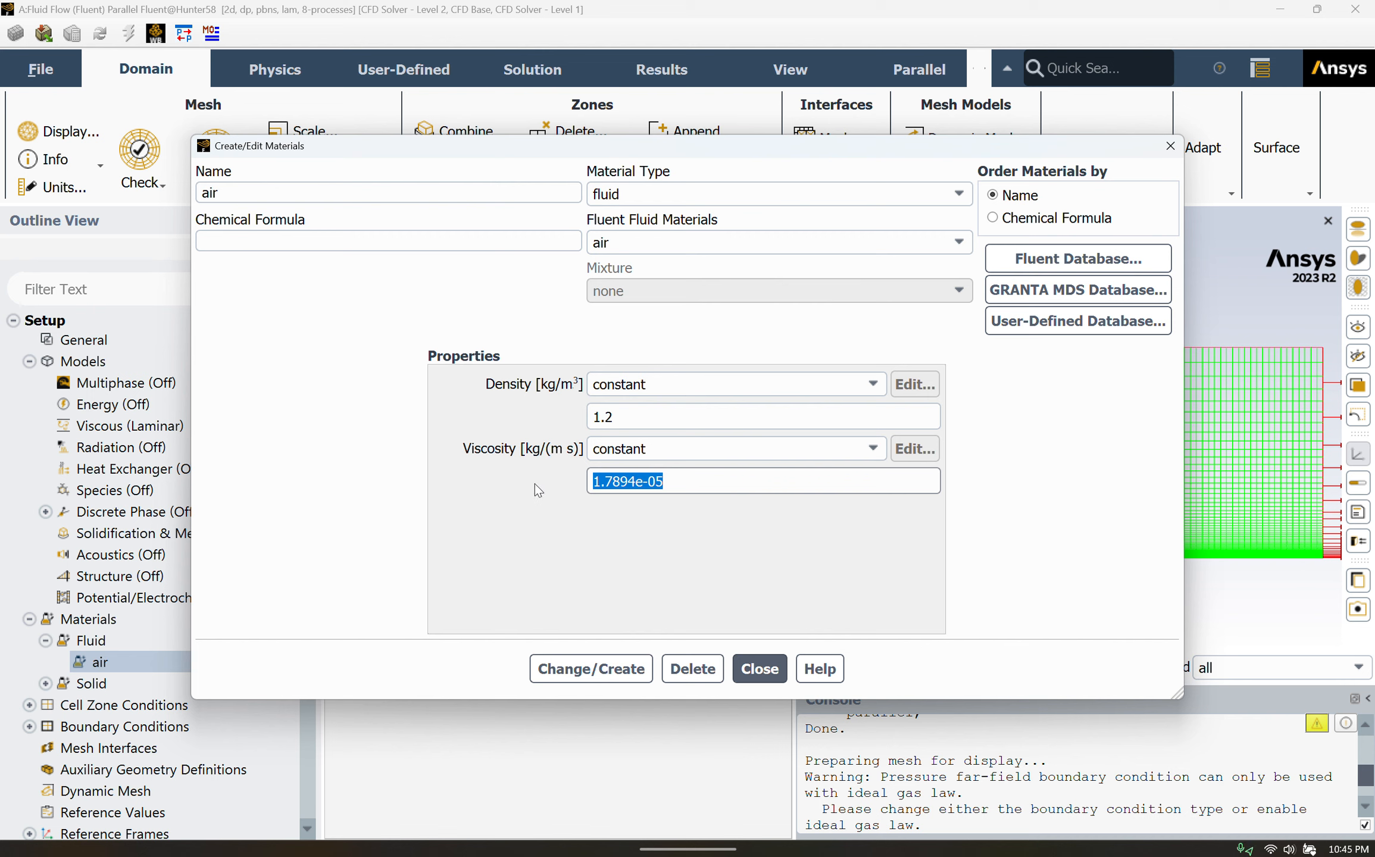
{"action": "type", "text": "1"}
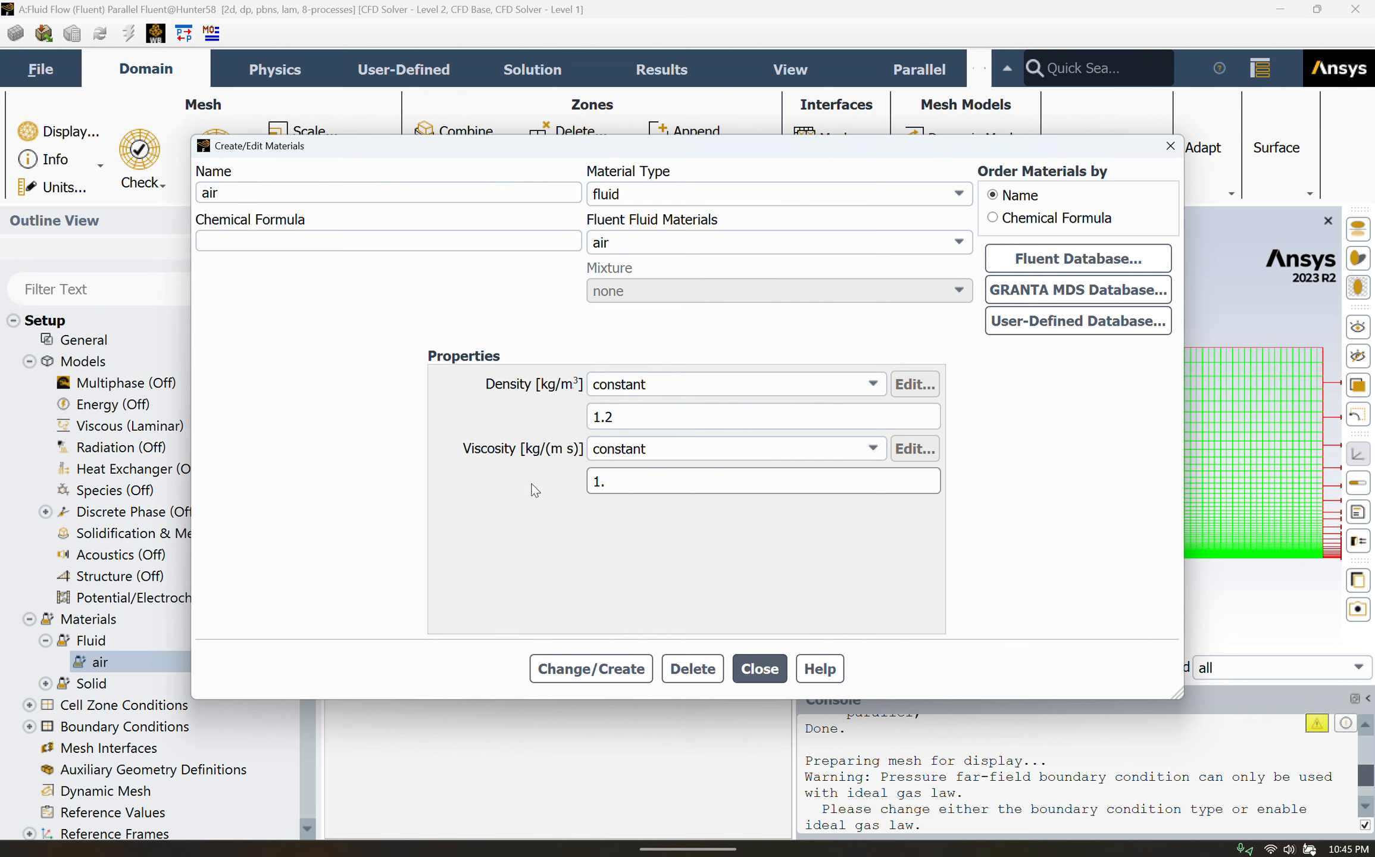
{"action": "type", "text": ".8e-5"}
{"action": "left_click", "coordinate": [619, 667]}
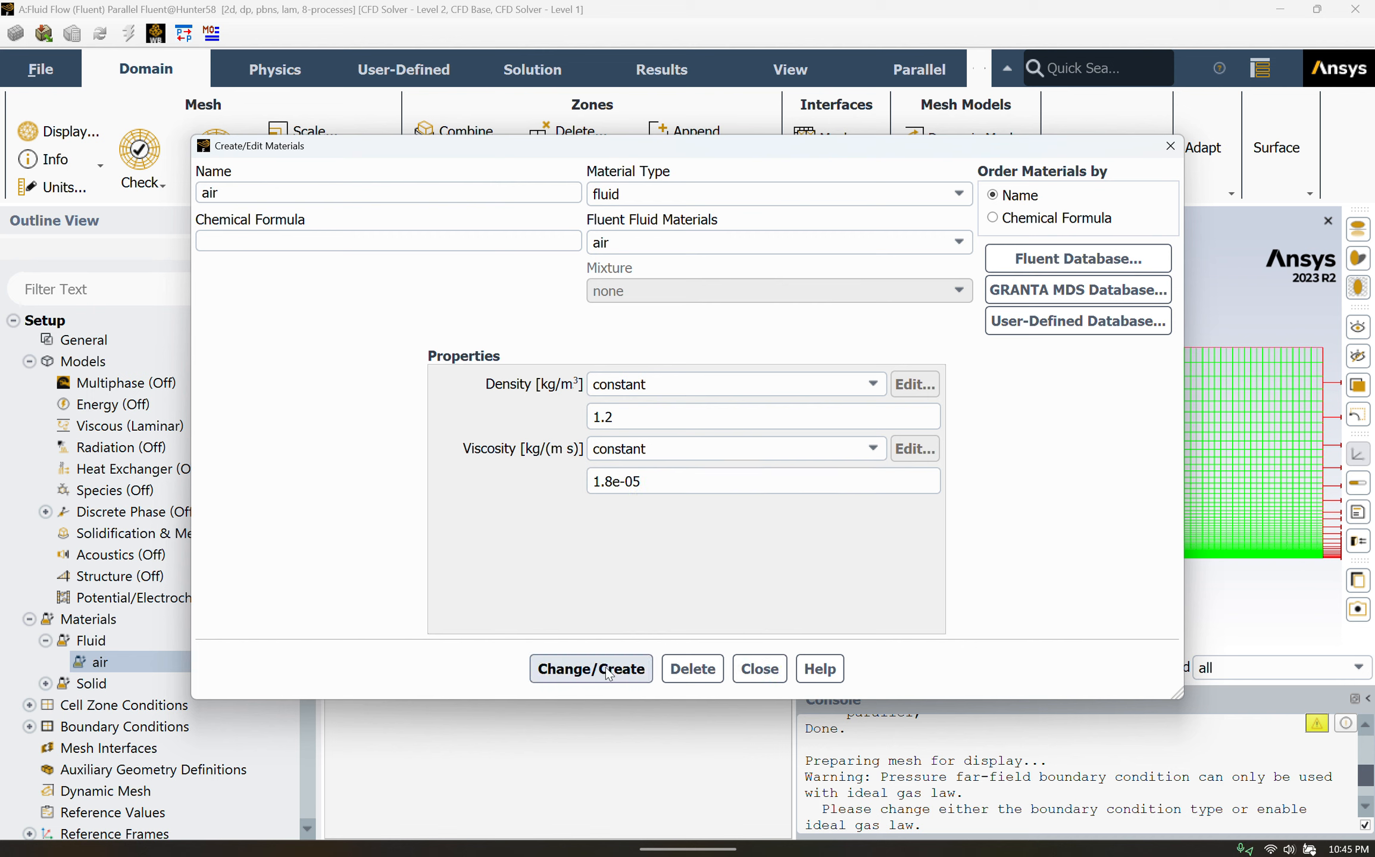
{"action": "left_click", "coordinate": [758, 669]}
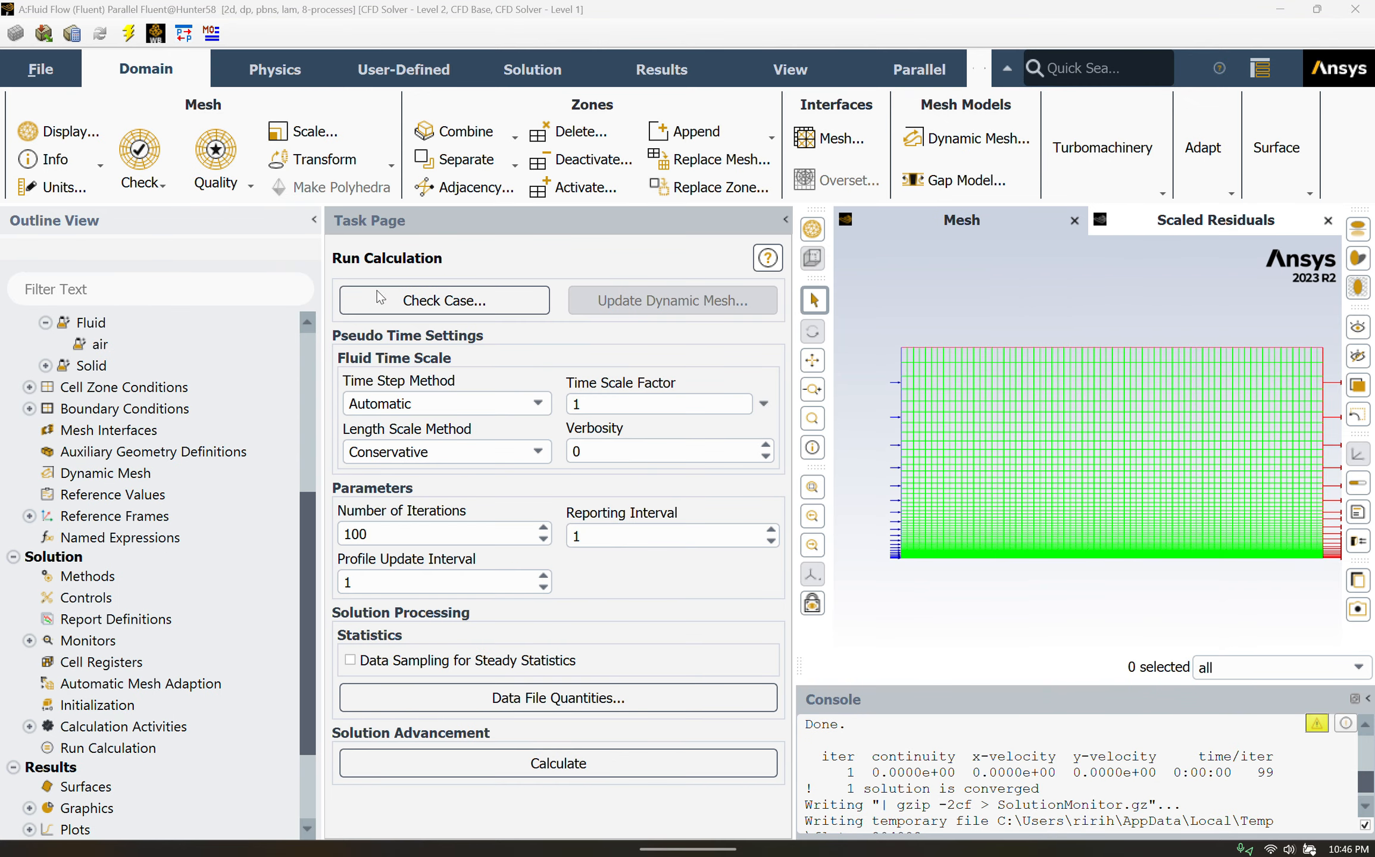
Step: Set the velocity_inlet boundary's velocity magnitude to 2 m/s, normal to the boundary, and apply it
{"action": "scroll", "coordinate": [104, 365], "scroll_direction": "up", "scroll_amount": 1}
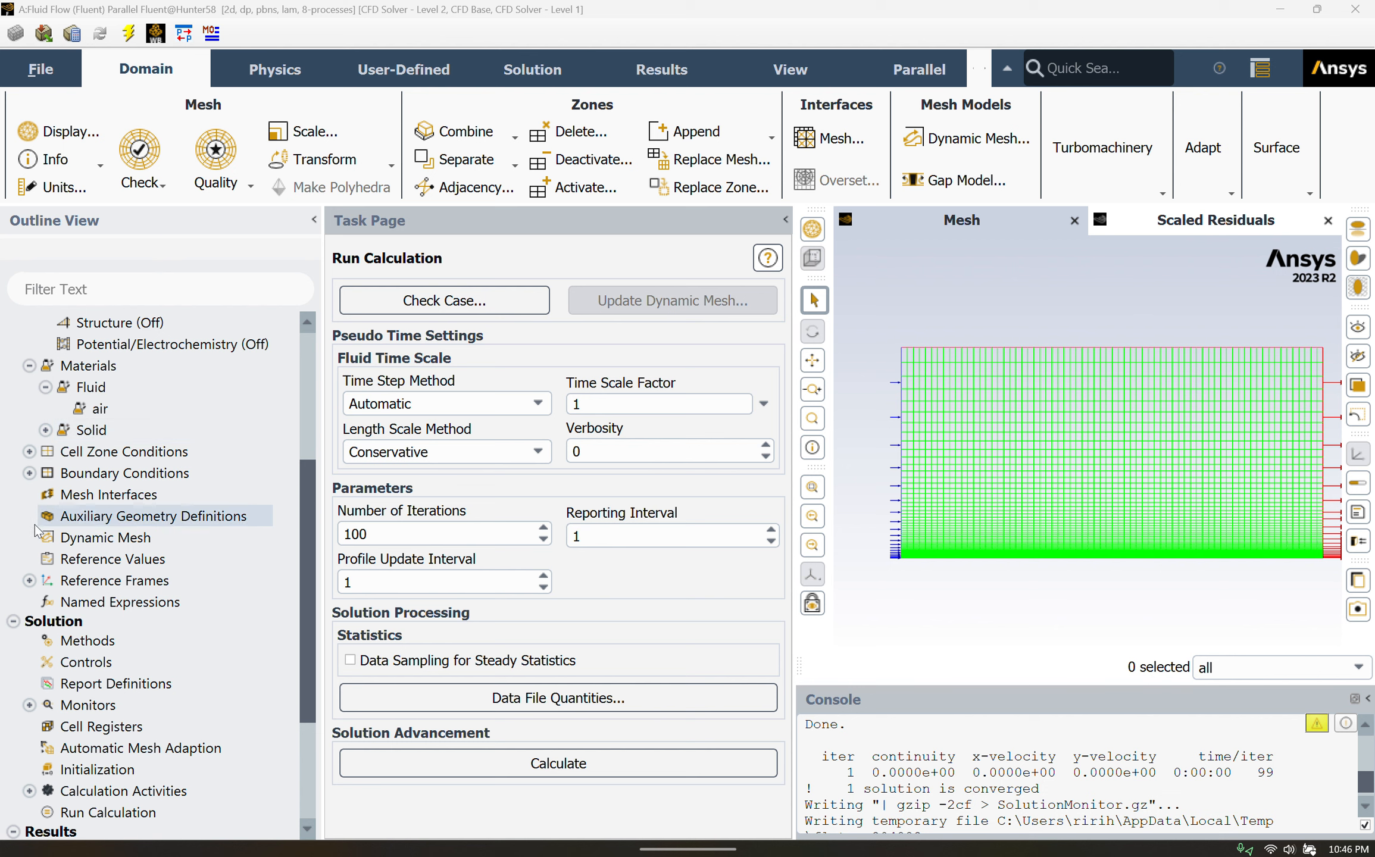
{"action": "left_click", "coordinate": [27, 472]}
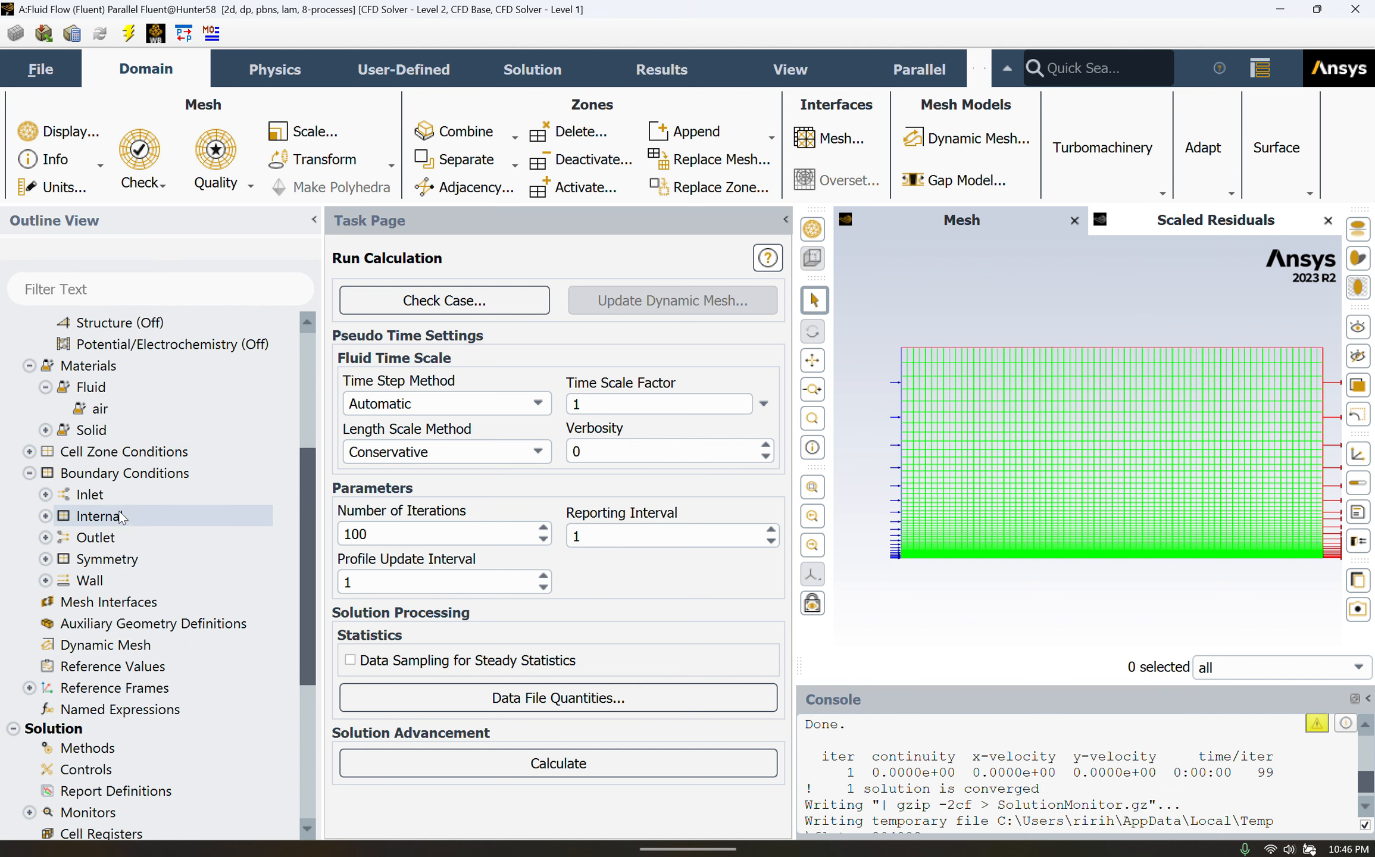
{"action": "left_click", "coordinate": [45, 494]}
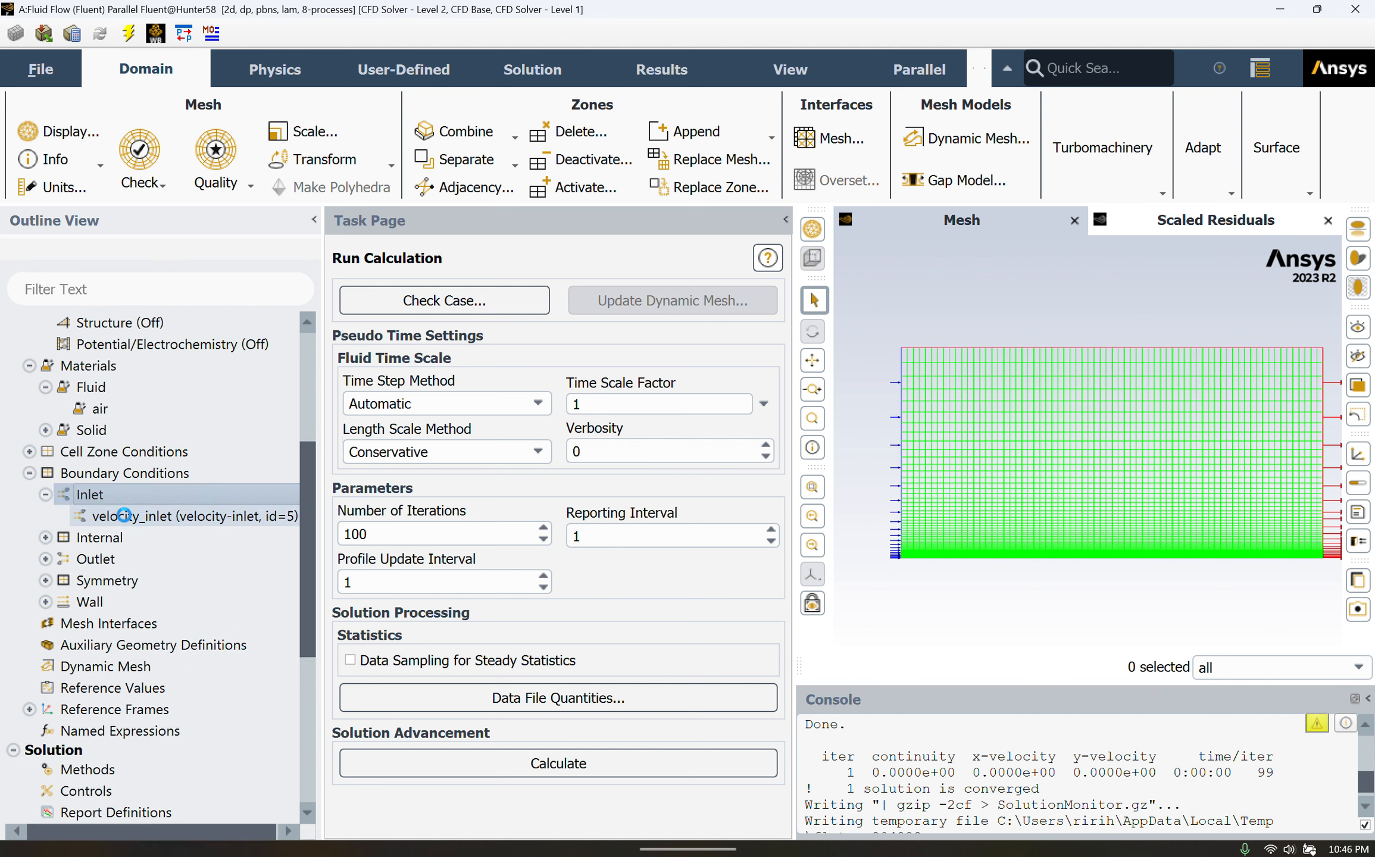
{"action": "double_click", "coordinate": [123, 516]}
{"action": "left_click", "coordinate": [763, 617]}
{"action": "left_click_drag", "start_coordinate": [763, 617], "coordinate": [692, 625]}
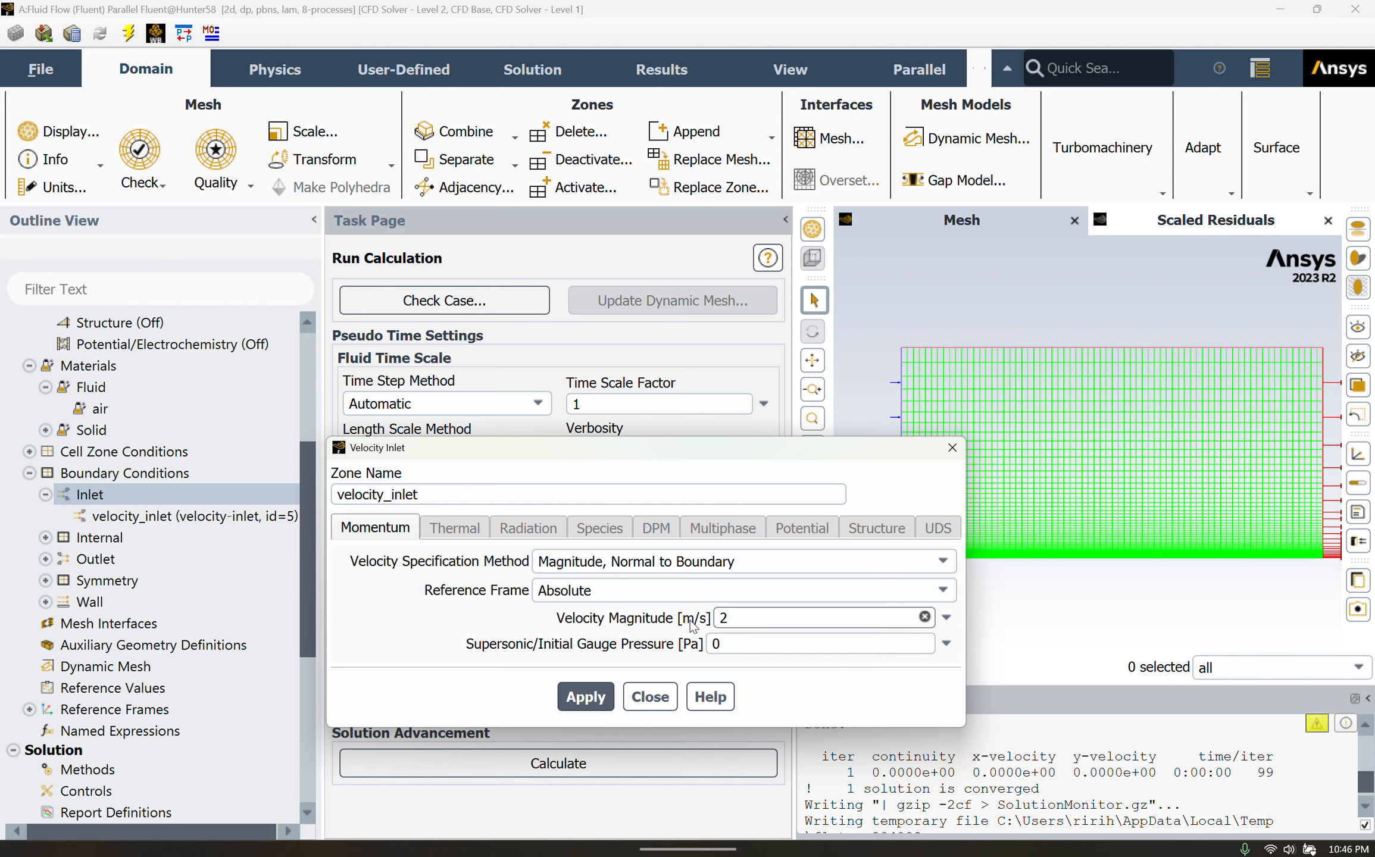
{"action": "left_click", "coordinate": [571, 702]}
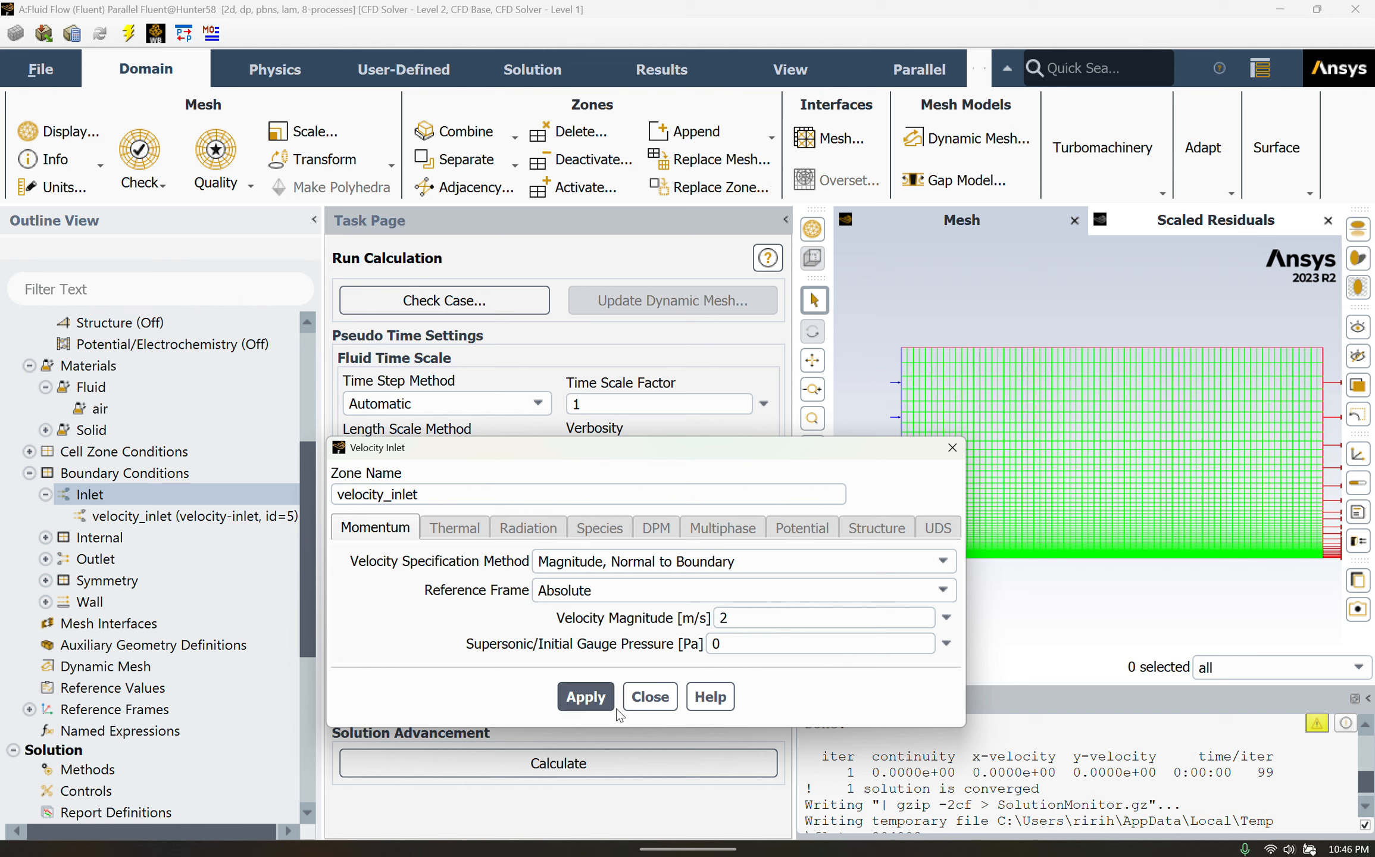
{"action": "left_click", "coordinate": [640, 700]}
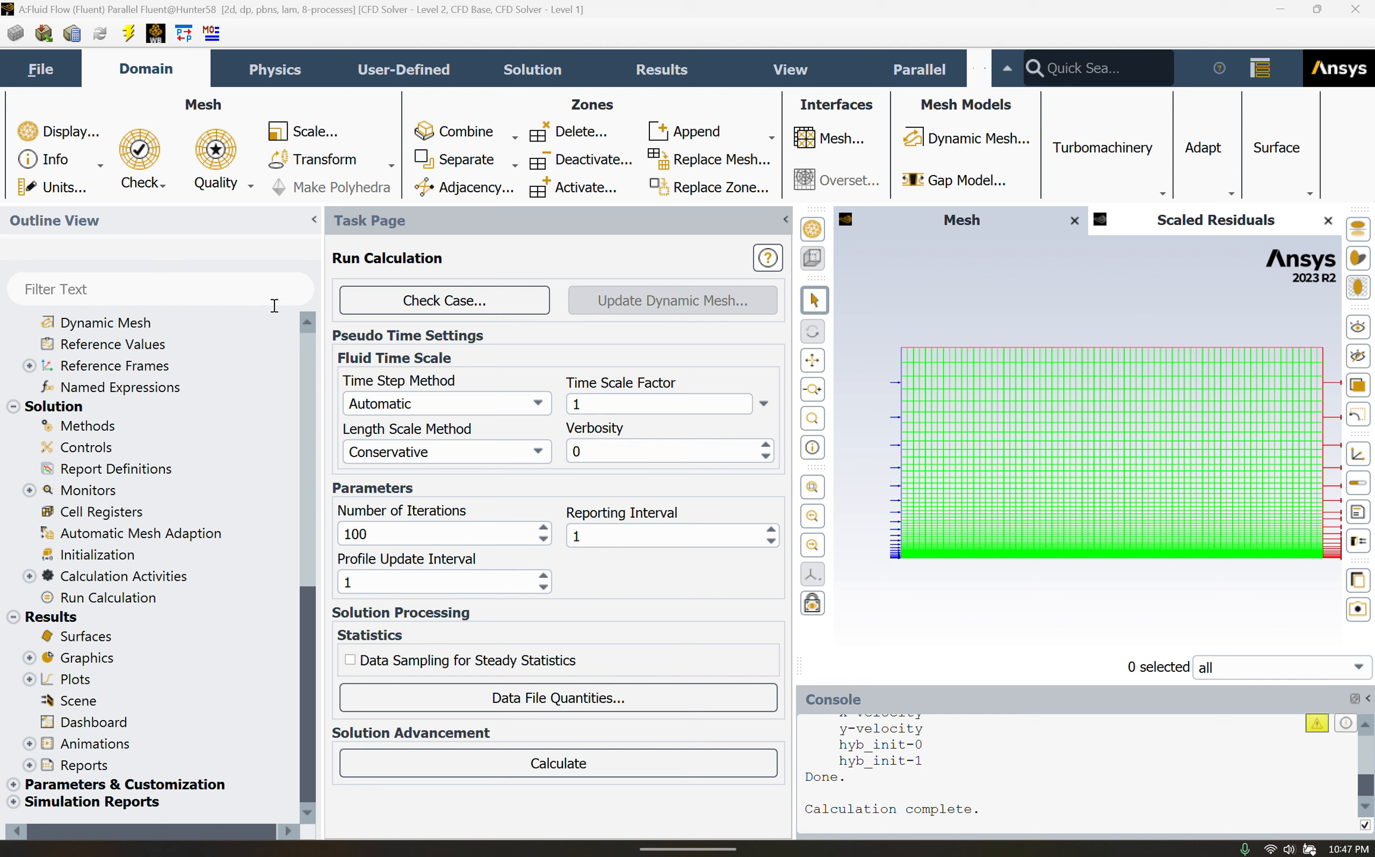
Step: Initialize the solution with Hybrid Initialization and check its iterations in the console
{"action": "double_click", "coordinate": [87, 555]}
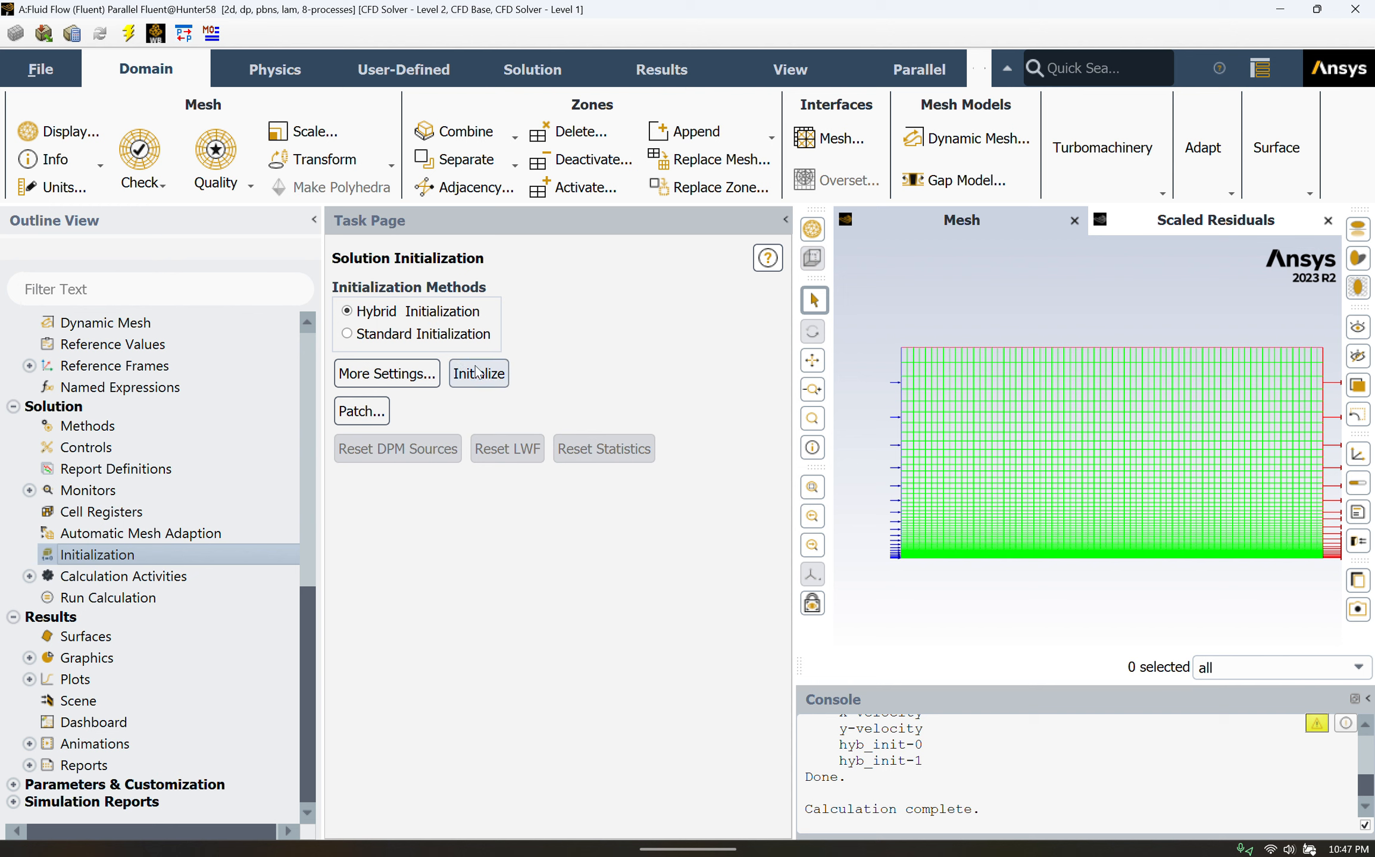
{"action": "left_click", "coordinate": [403, 337]}
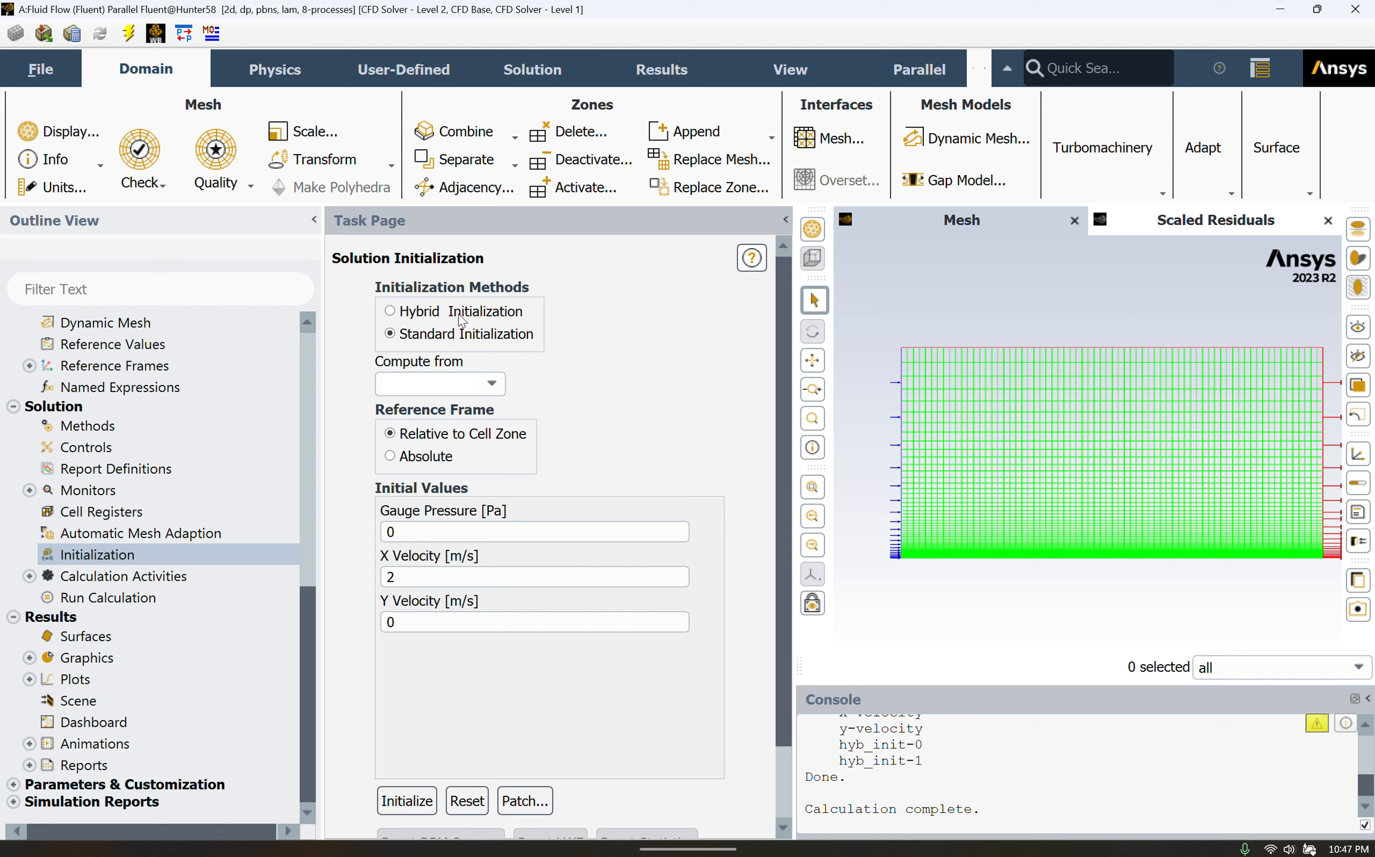
{"action": "left_click", "coordinate": [440, 314]}
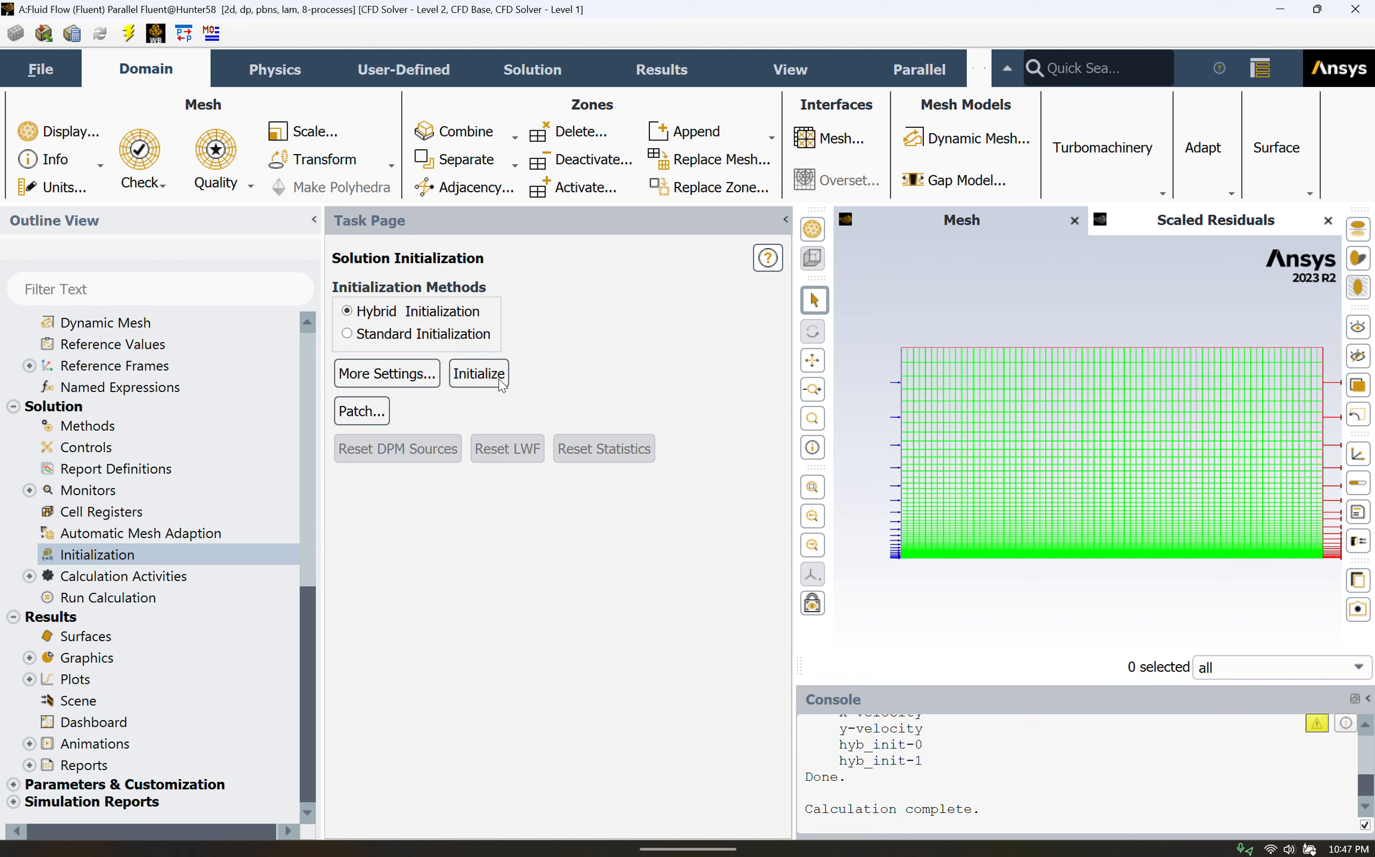
{"action": "left_click", "coordinate": [480, 374]}
{"action": "left_click", "coordinate": [766, 465]}
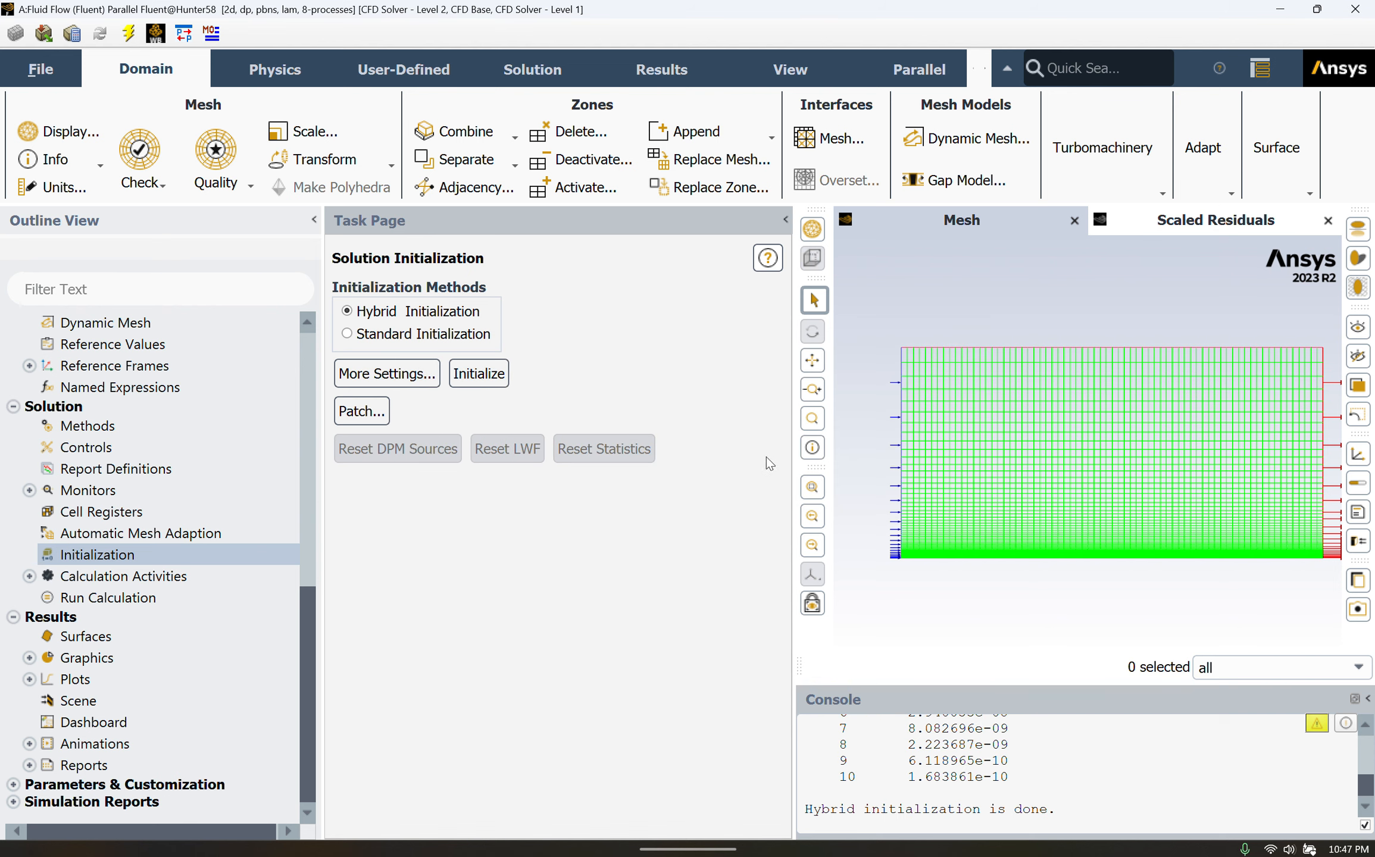
{"action": "scroll", "coordinate": [935, 723], "scroll_direction": "up", "scroll_amount": 3}
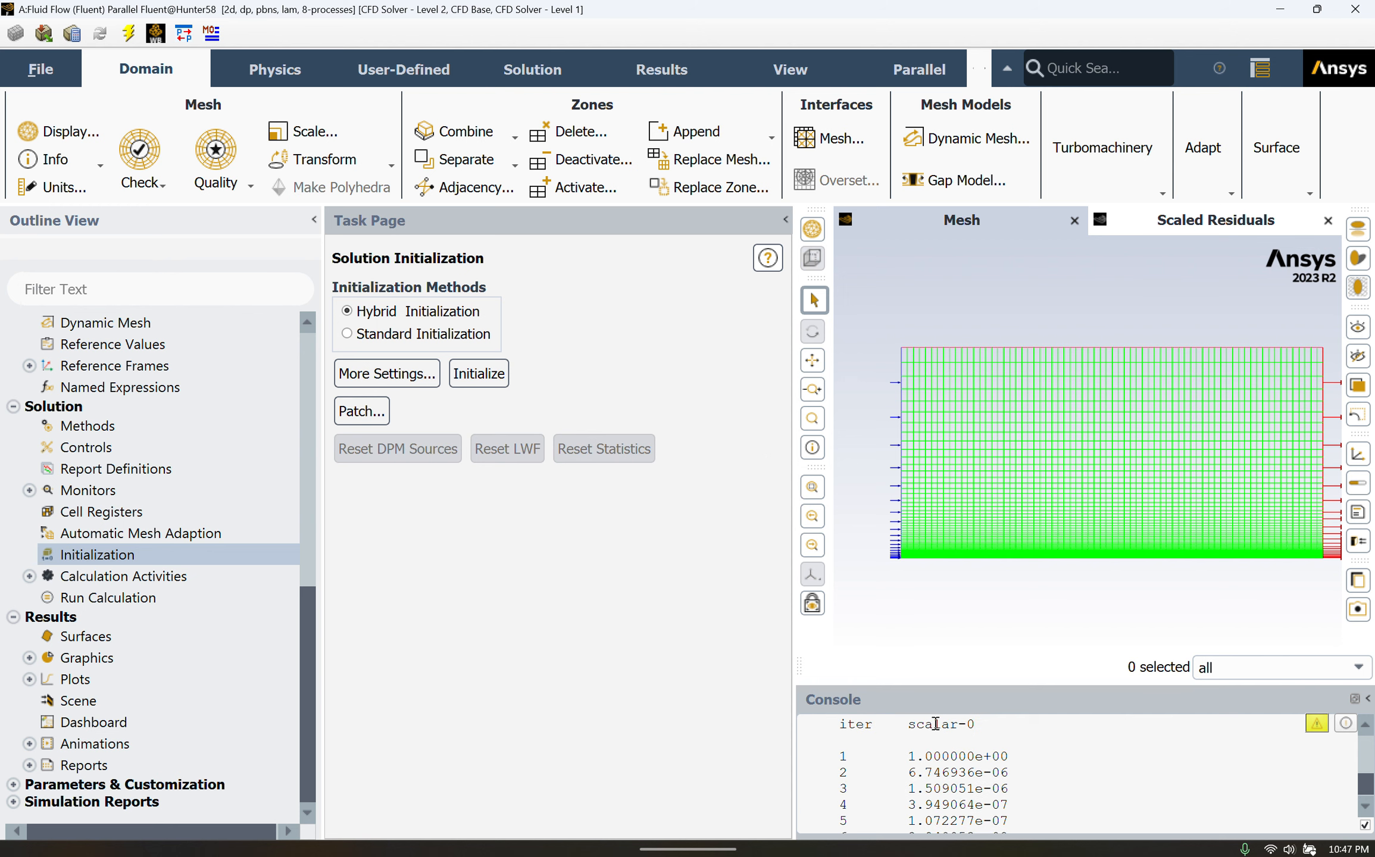
{"action": "scroll", "coordinate": [935, 724], "scroll_direction": "down", "scroll_amount": 3}
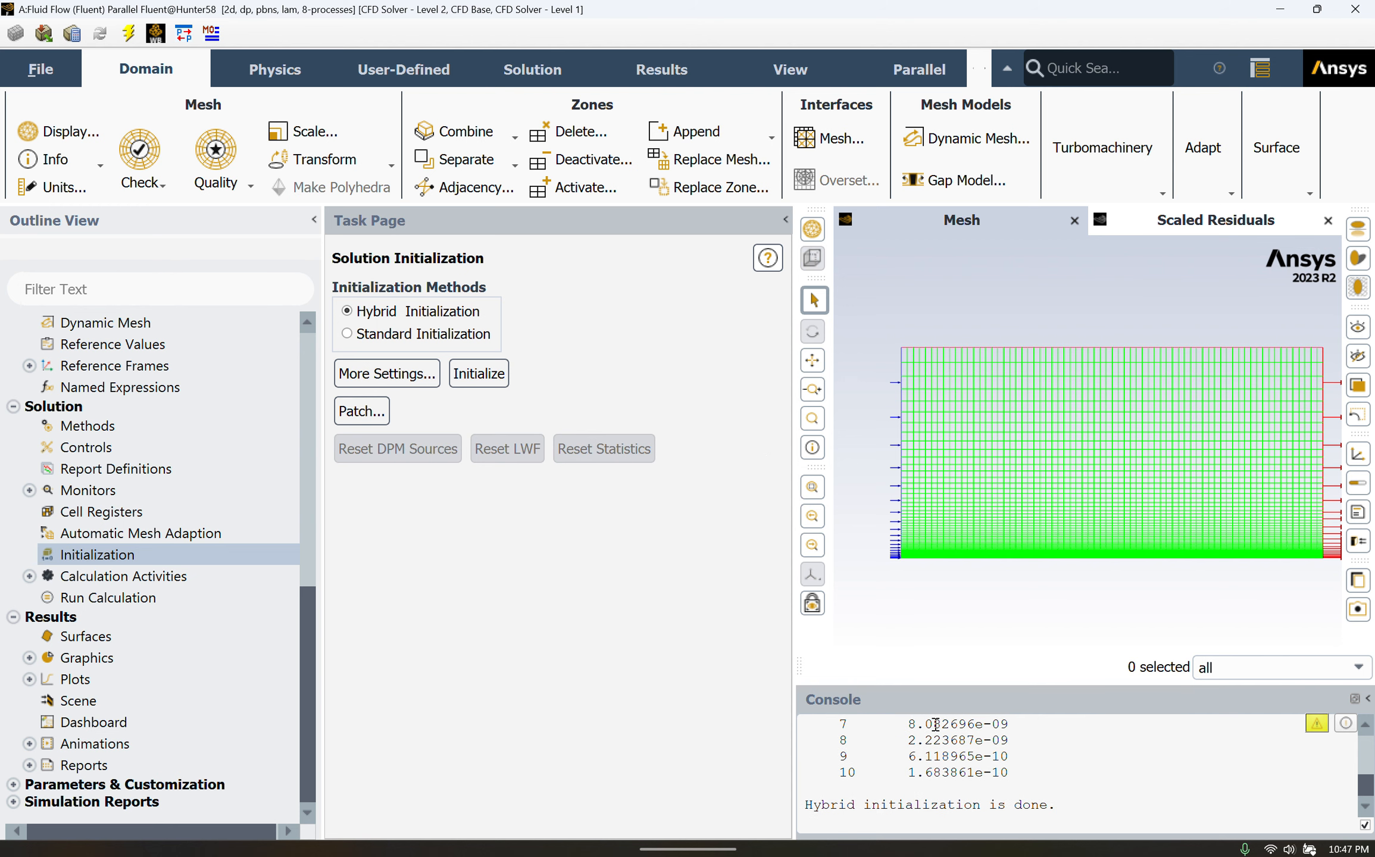
Step: Run the calculation with the number of iterations at 100 and acknowledge its completion
{"action": "left_click", "coordinate": [138, 598]}
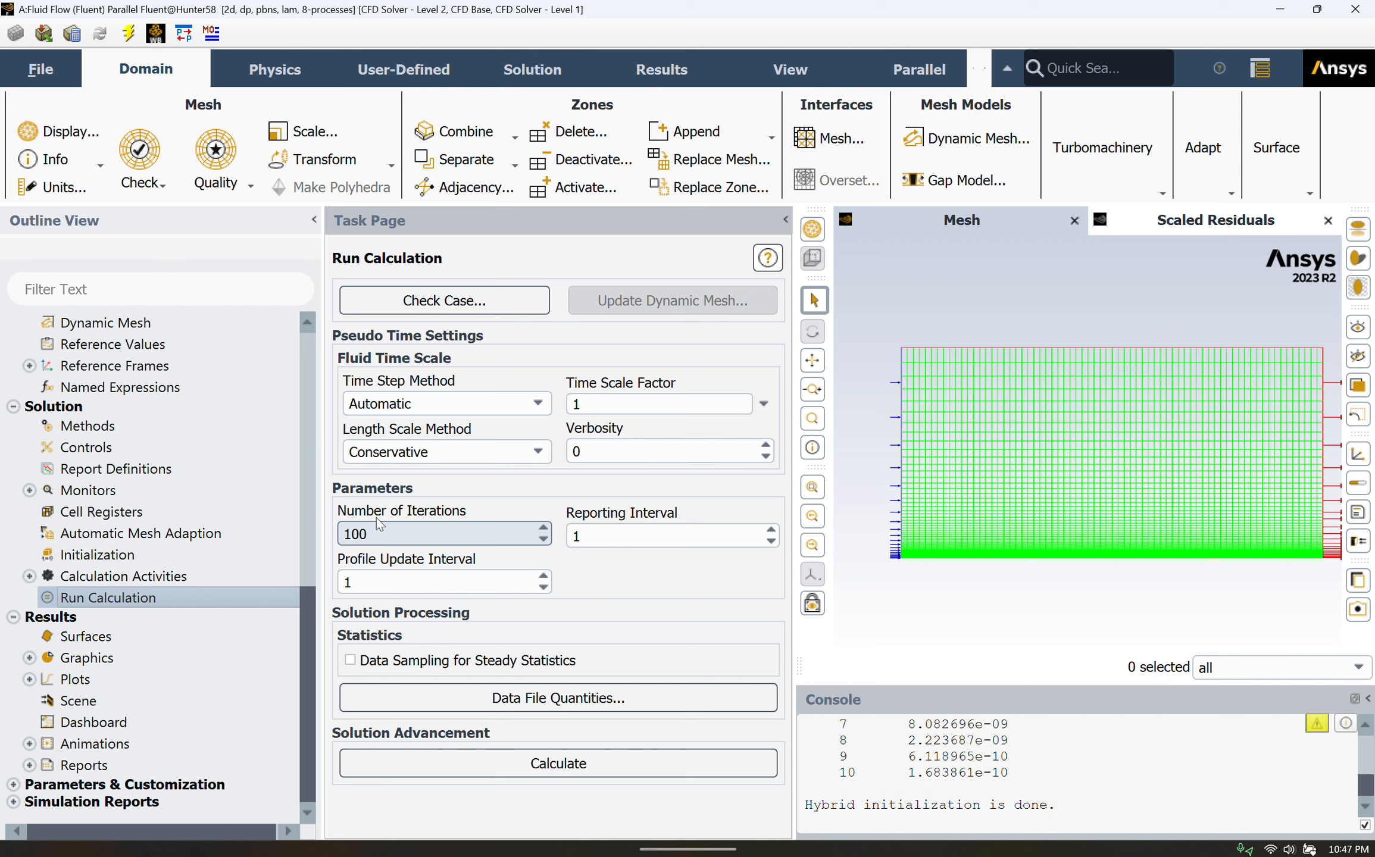
{"action": "left_click", "coordinate": [506, 766]}
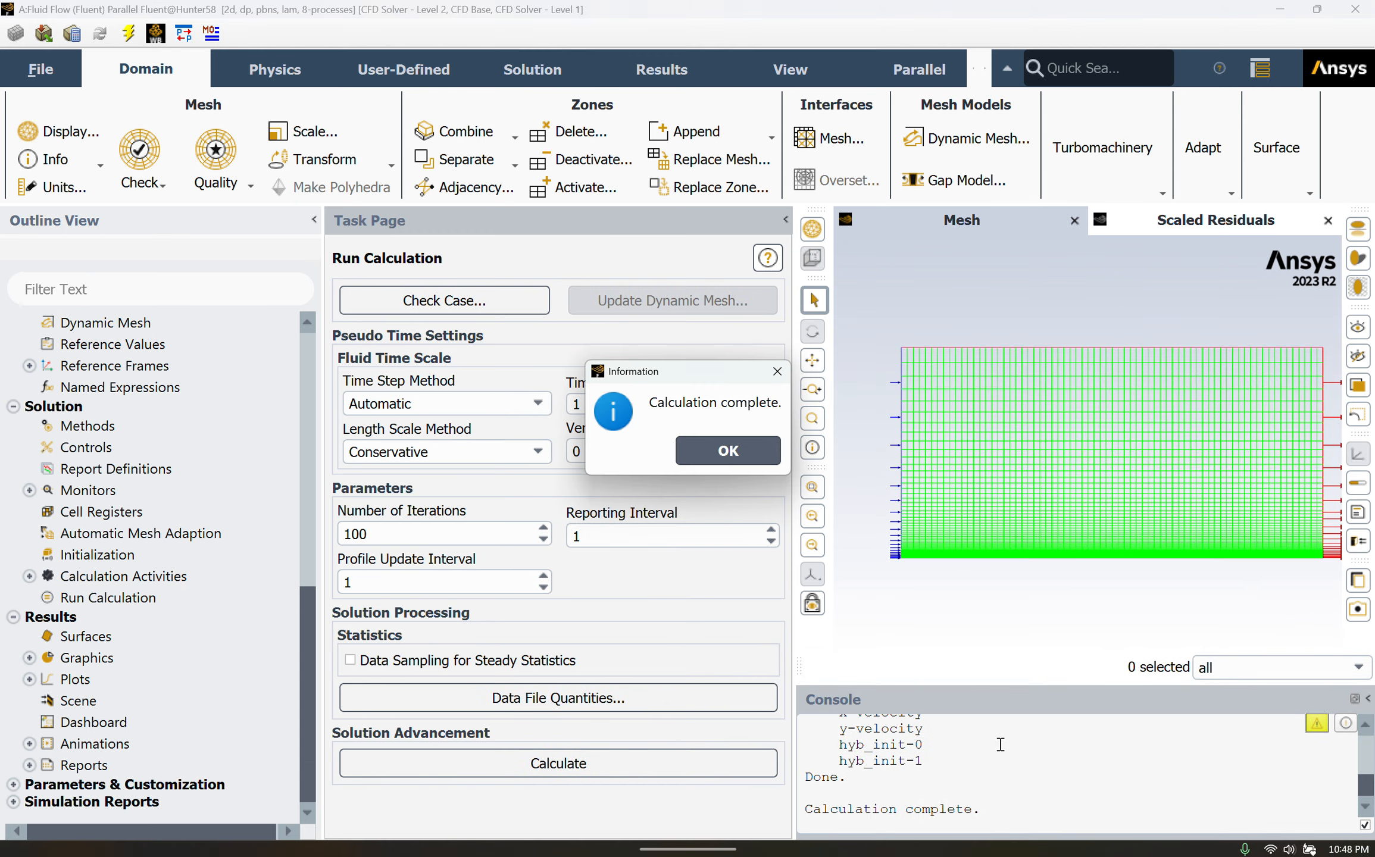
{"action": "left_click", "coordinate": [725, 451]}
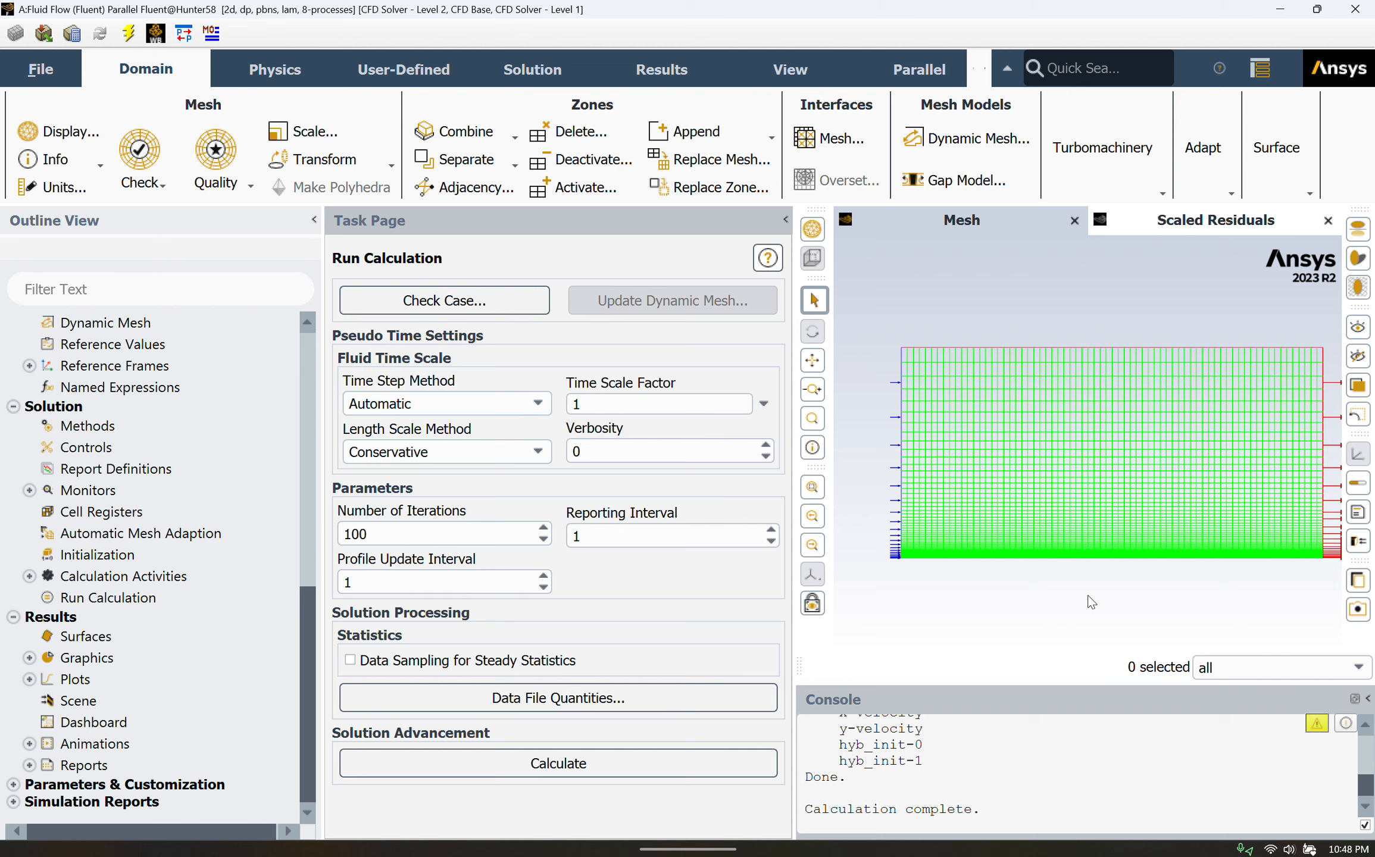
{"action": "scroll", "coordinate": [1060, 777], "scroll_direction": "up", "scroll_amount": 5}
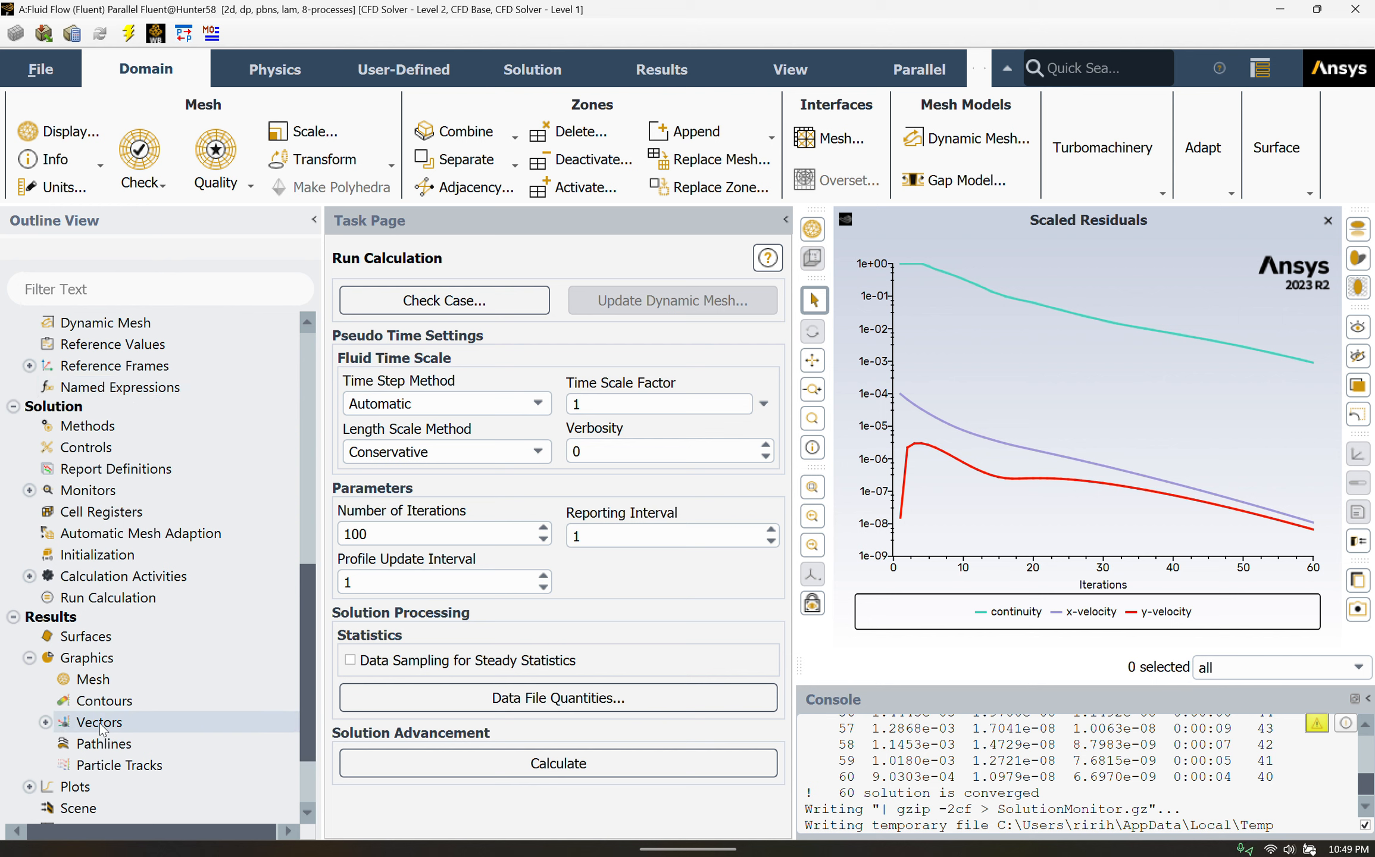
Step: Compute and display velocity vectors colored by velocity magnitude on interior-surface_body, and inspect the arrows near the wall
{"action": "left_click", "coordinate": [98, 722]}
{"action": "double_click", "coordinate": [91, 723]}
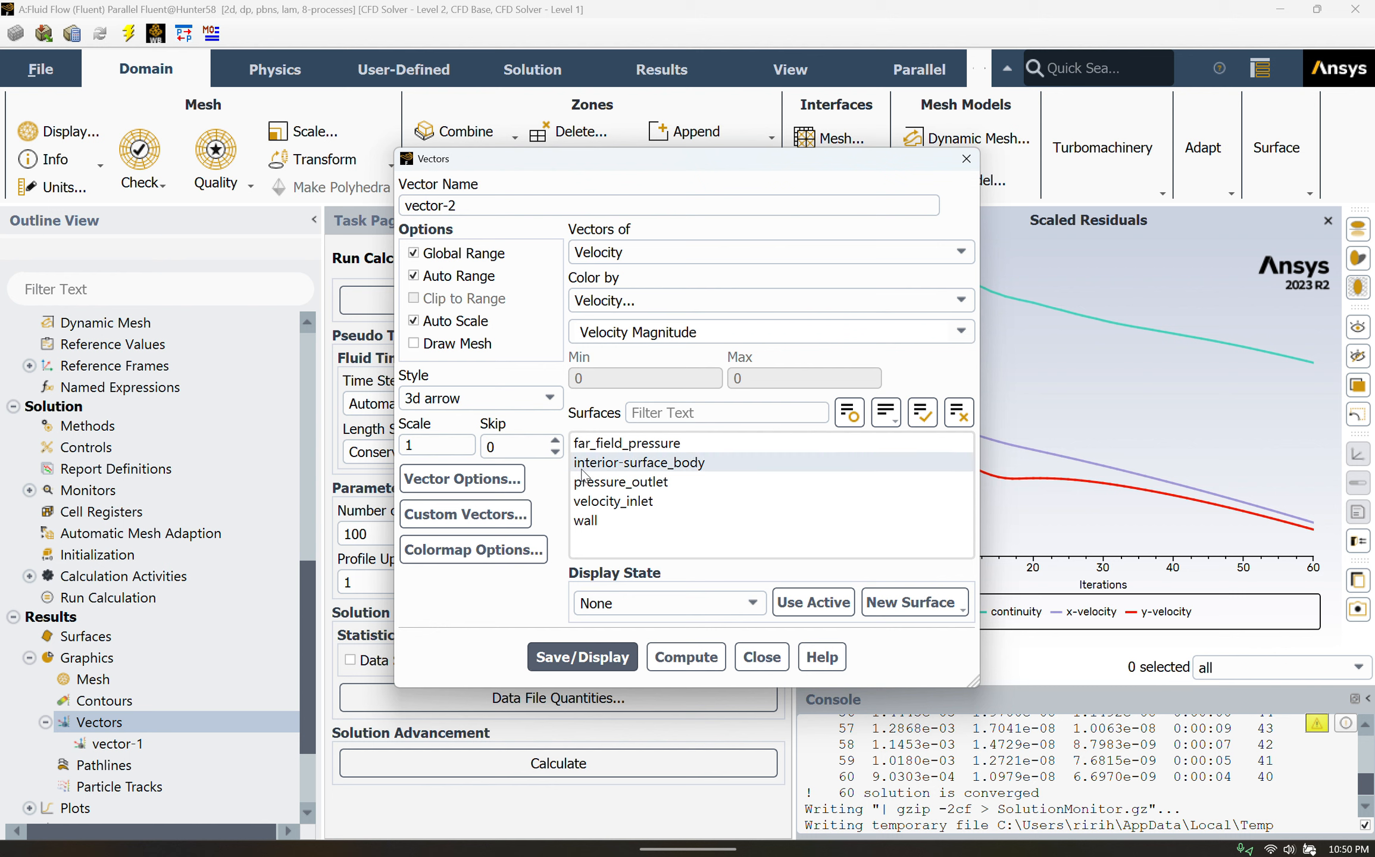
{"action": "left_click", "coordinate": [652, 467]}
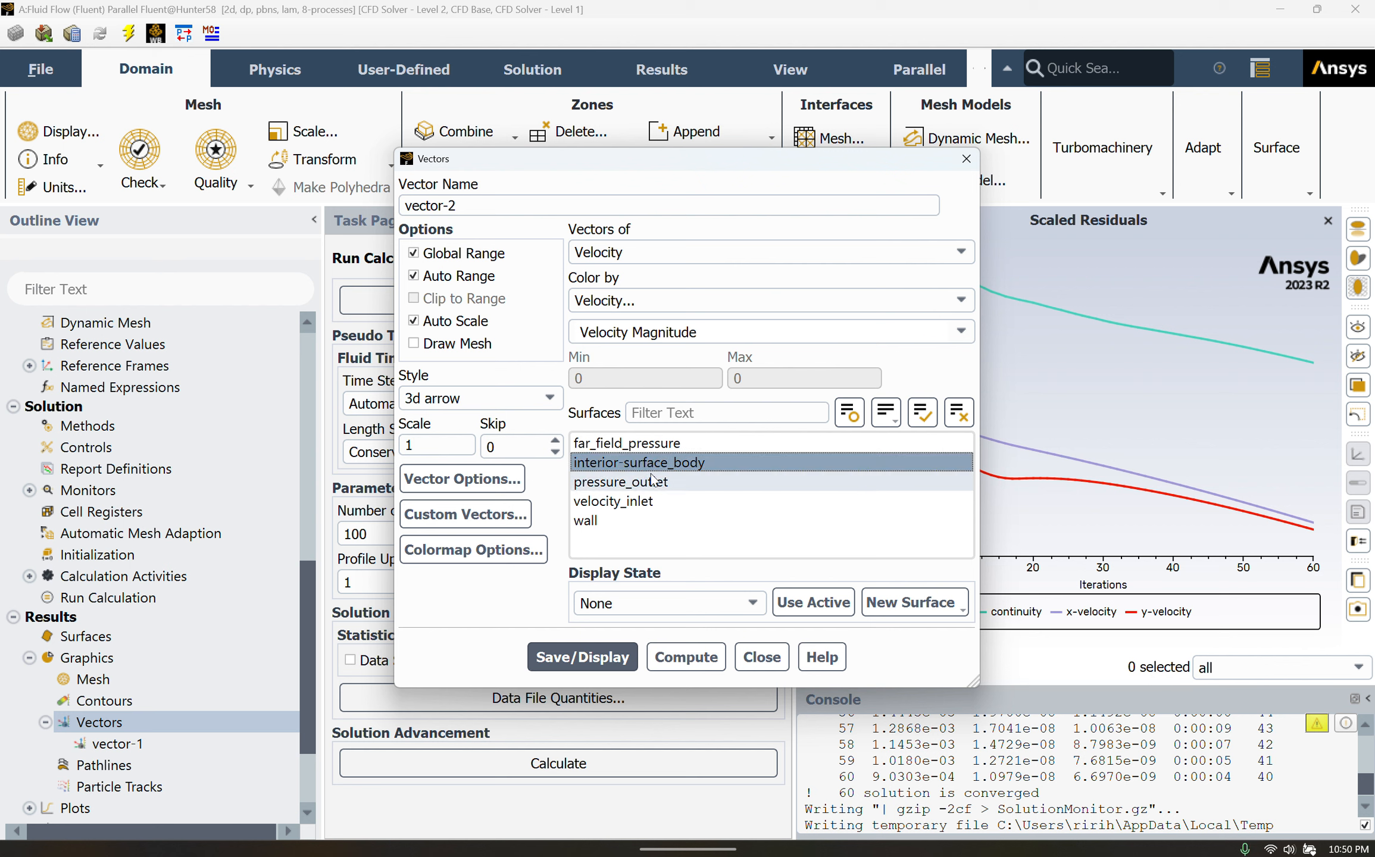
{"action": "left_click", "coordinate": [658, 657]}
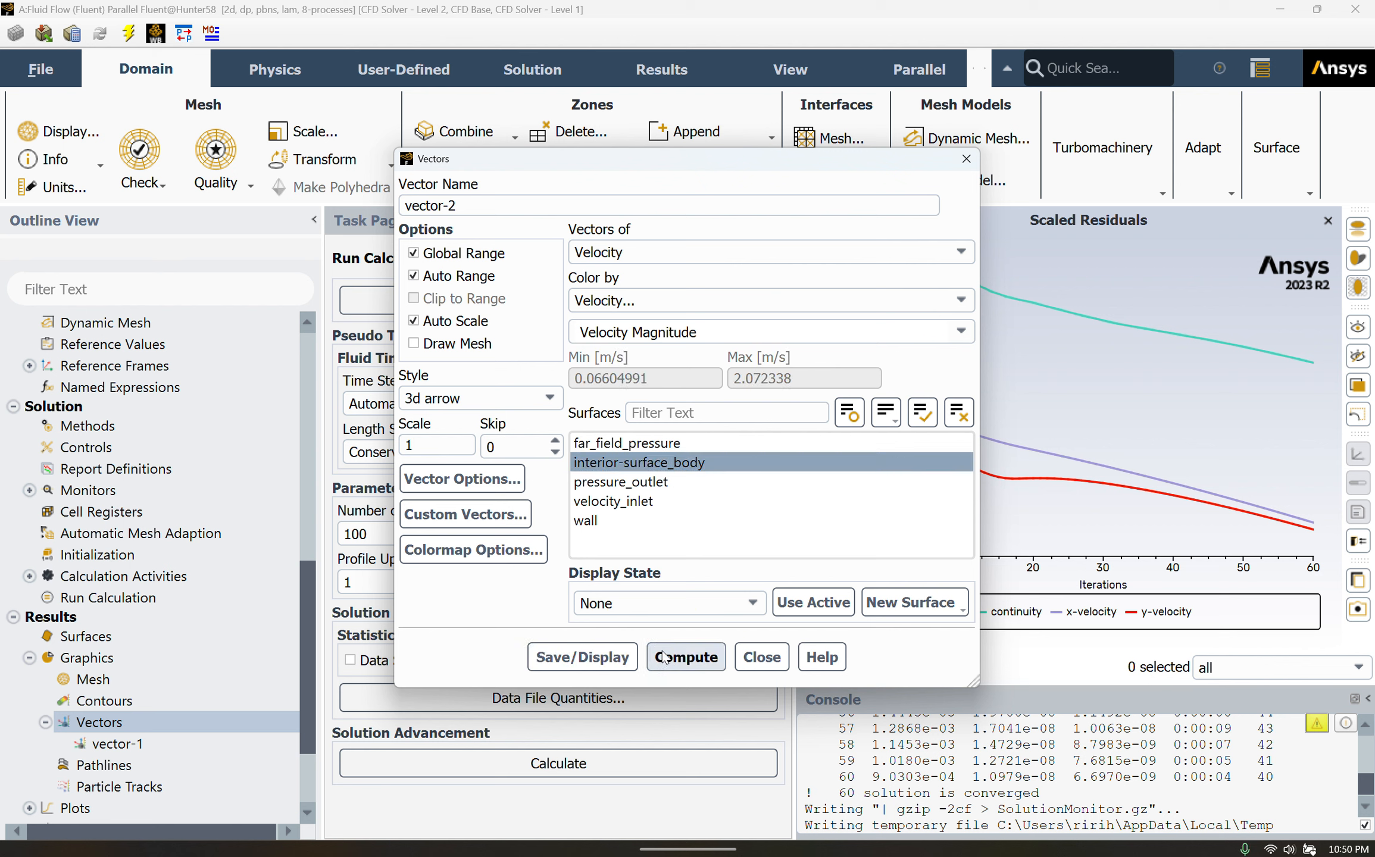
{"action": "left_click", "coordinate": [588, 659]}
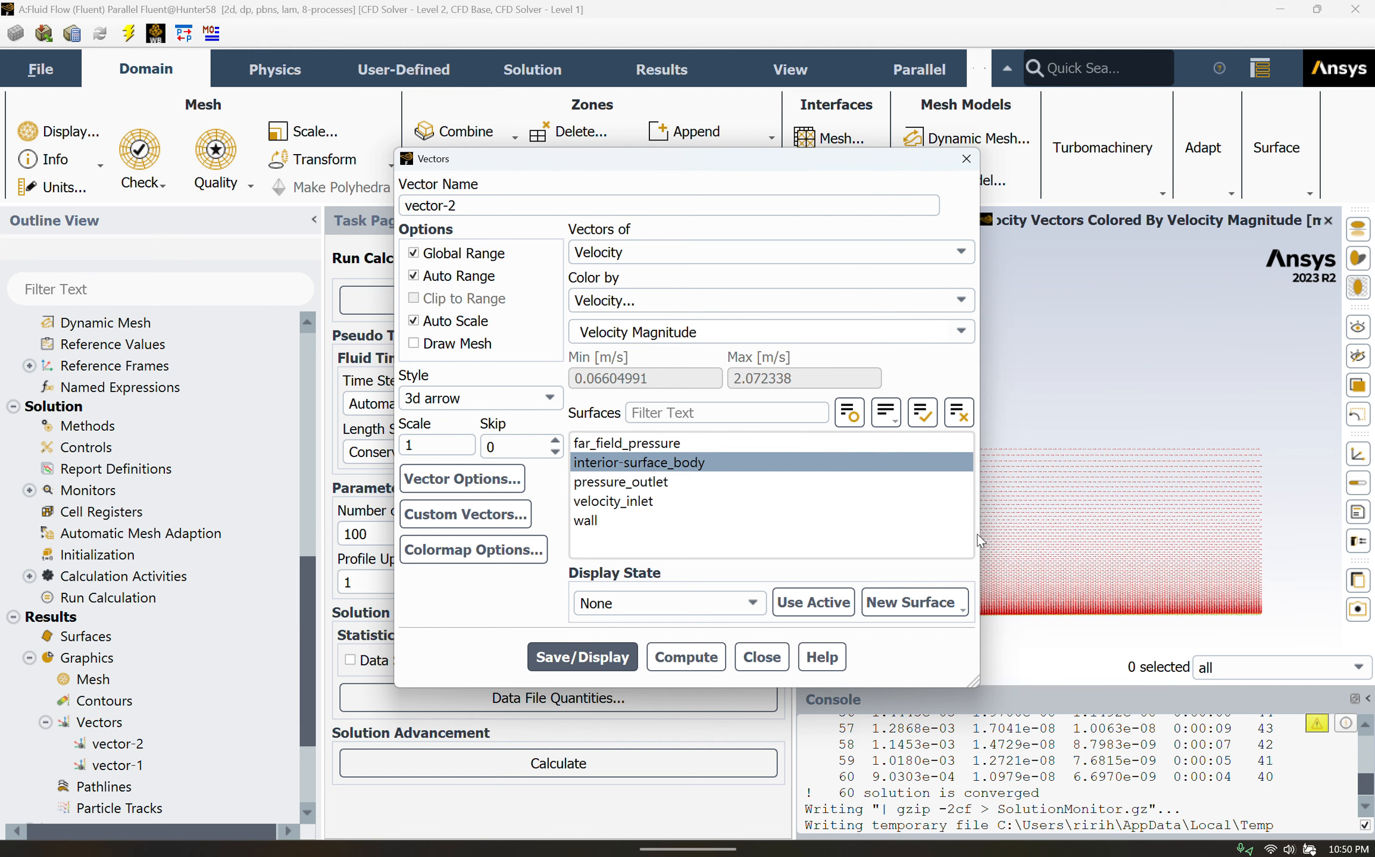
{"action": "left_click", "coordinate": [762, 657]}
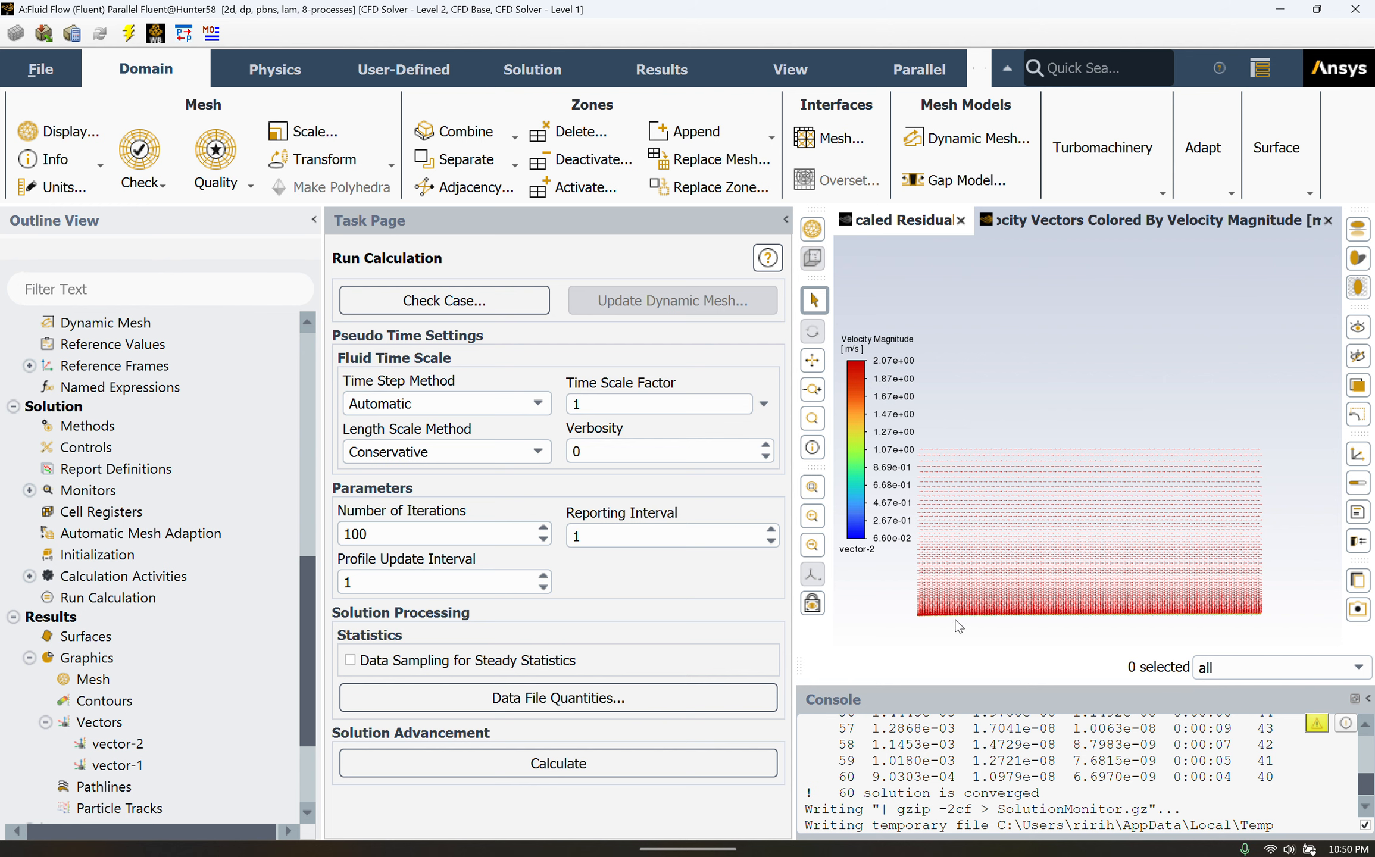
{"action": "scroll", "coordinate": [985, 616], "scroll_direction": "up", "scroll_amount": 5}
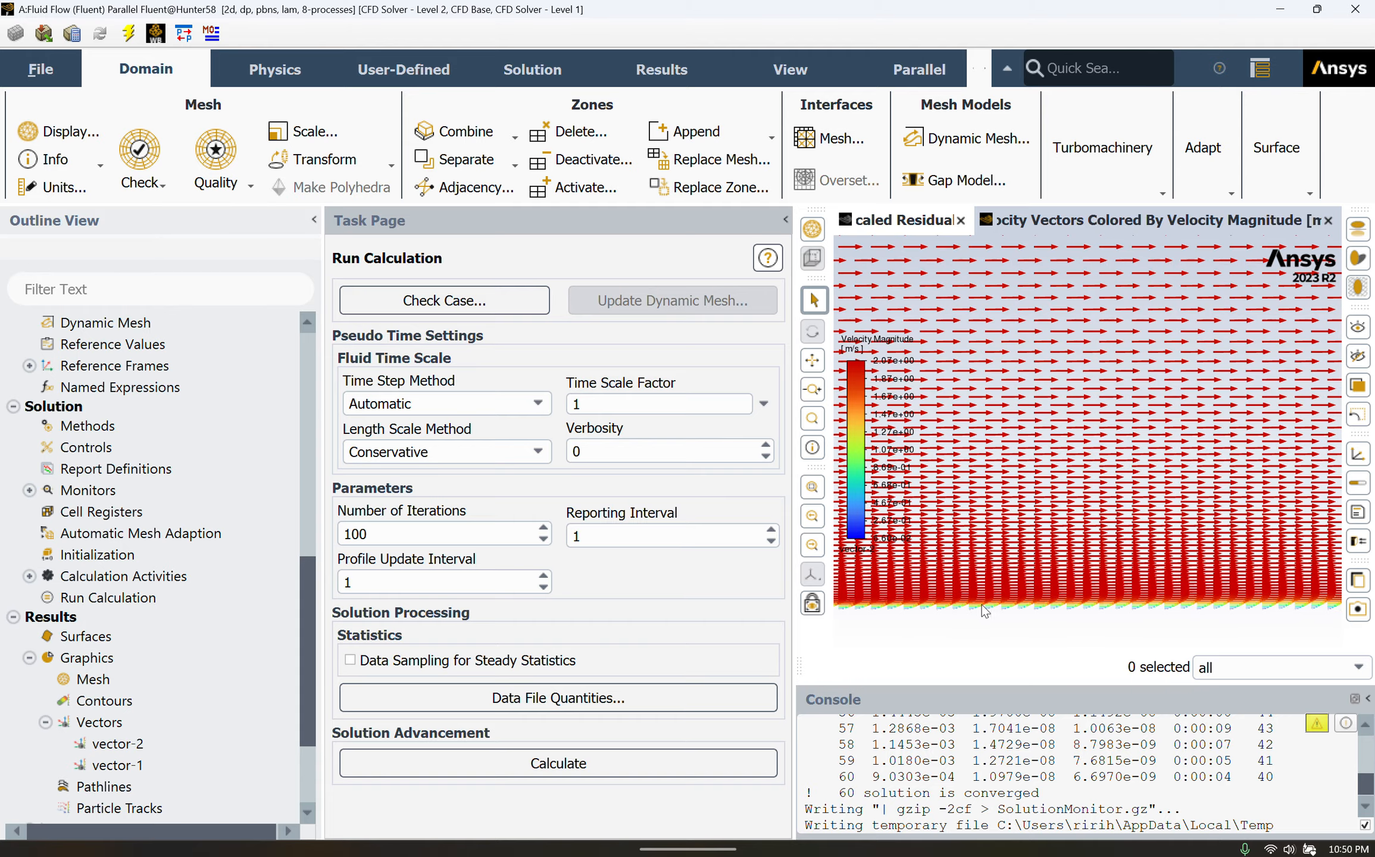
{"action": "scroll", "coordinate": [984, 610], "scroll_direction": "up", "scroll_amount": 8}
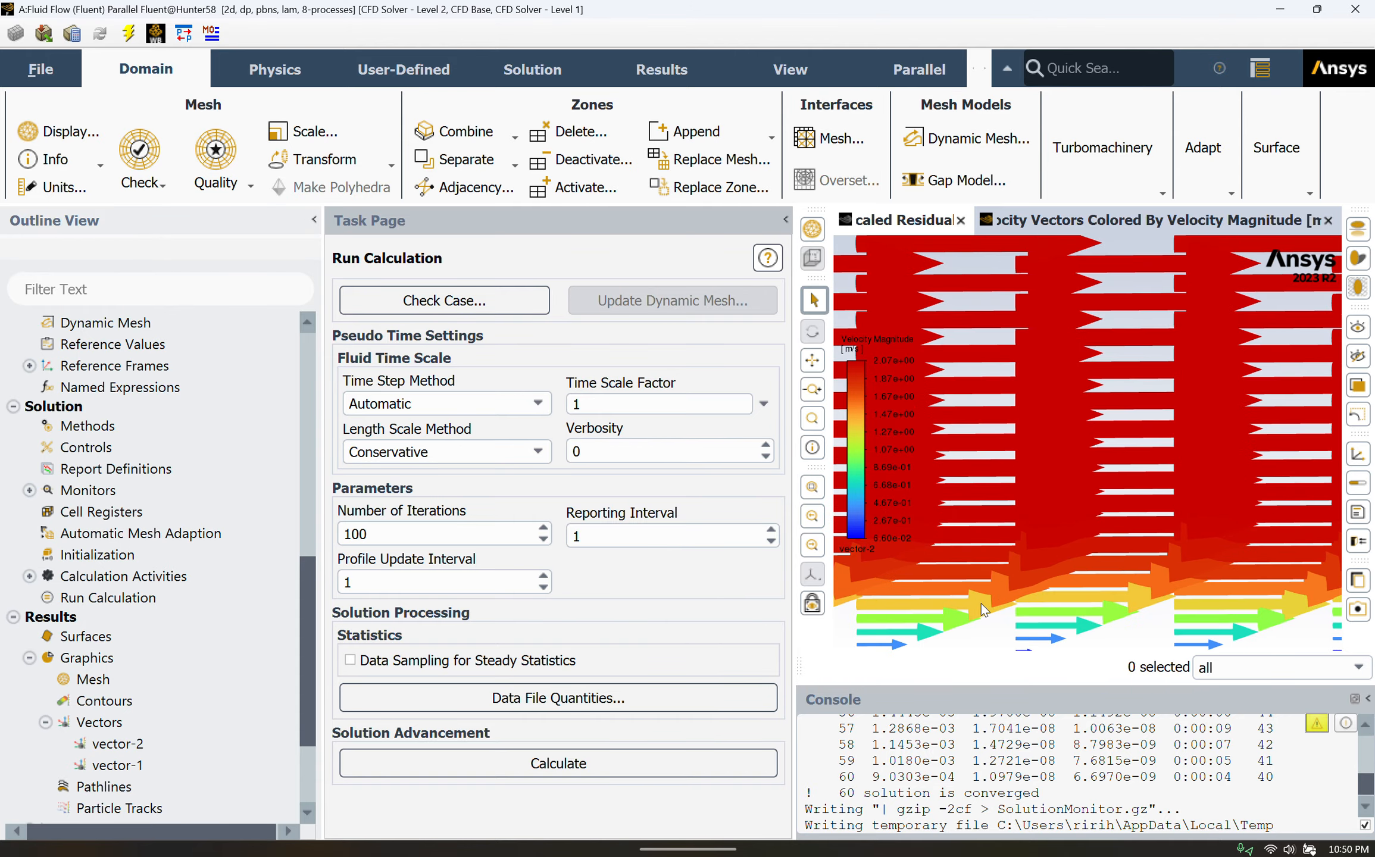
{"action": "left_click", "coordinate": [815, 360]}
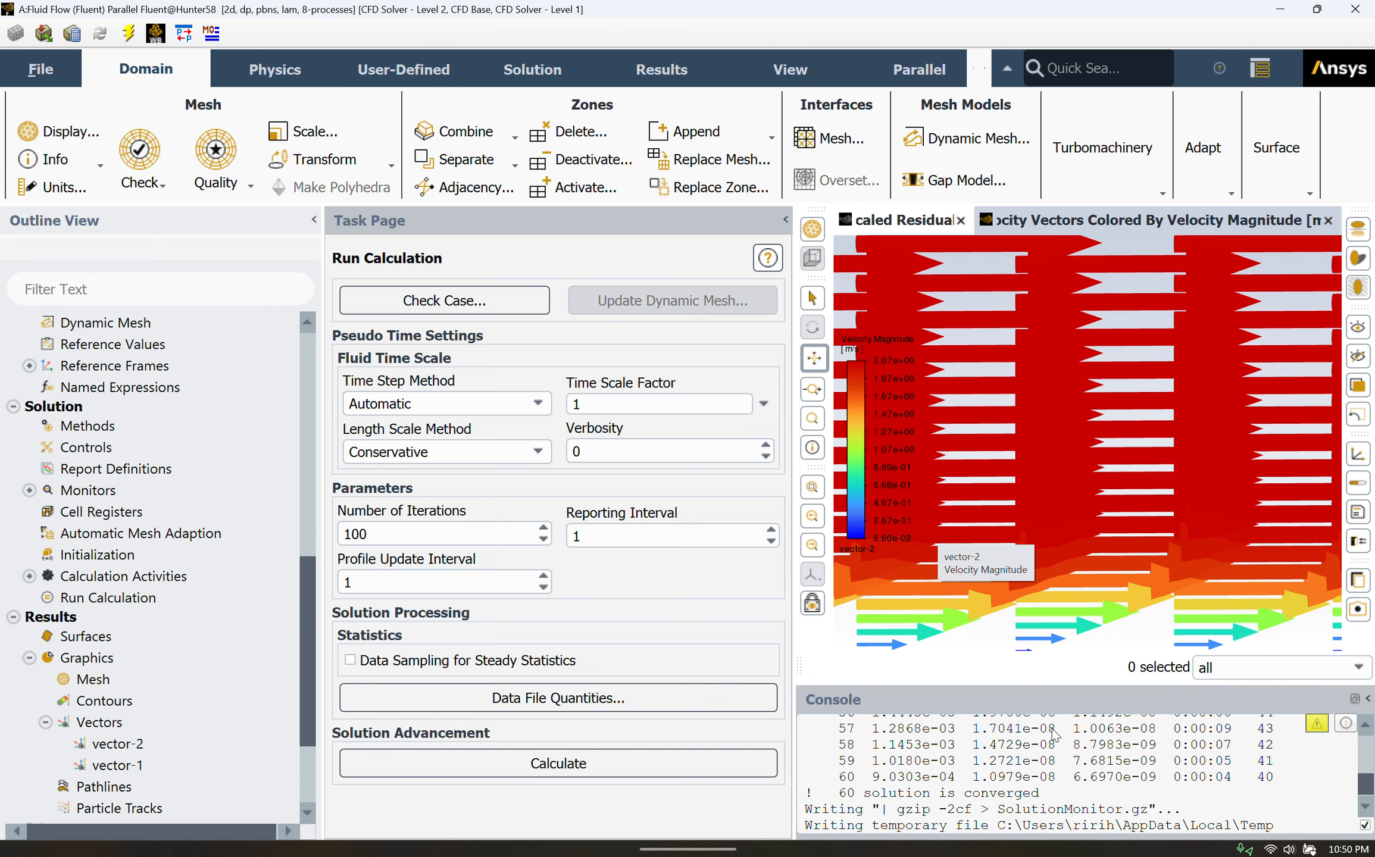
{"action": "left_click_drag", "start_coordinate": [1041, 600], "coordinate": [1300, 493]}
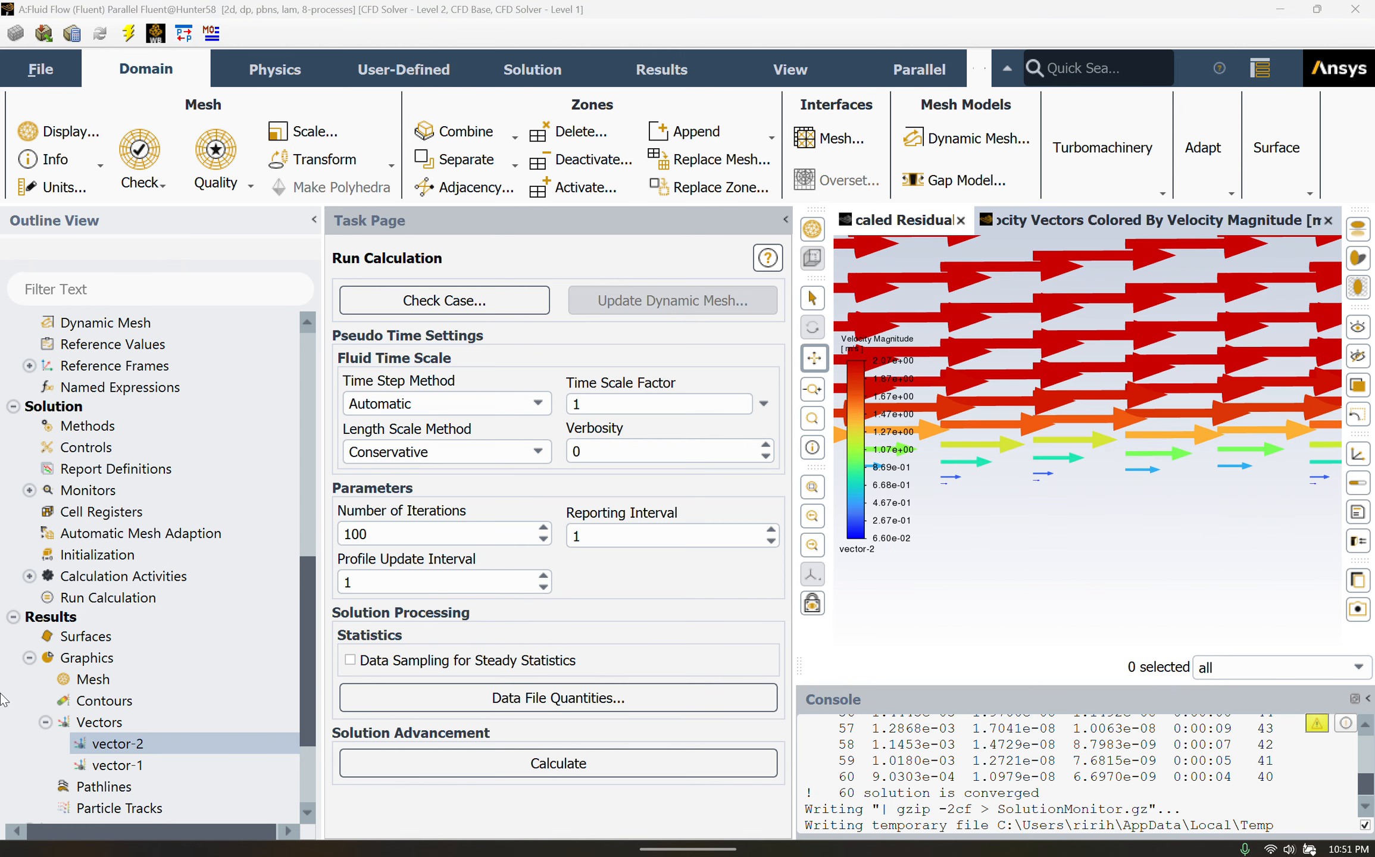
Step: Create and display a filled contour plot of static pressure, keeping the plot uncovered by the contour settings
{"action": "double_click", "coordinate": [93, 704]}
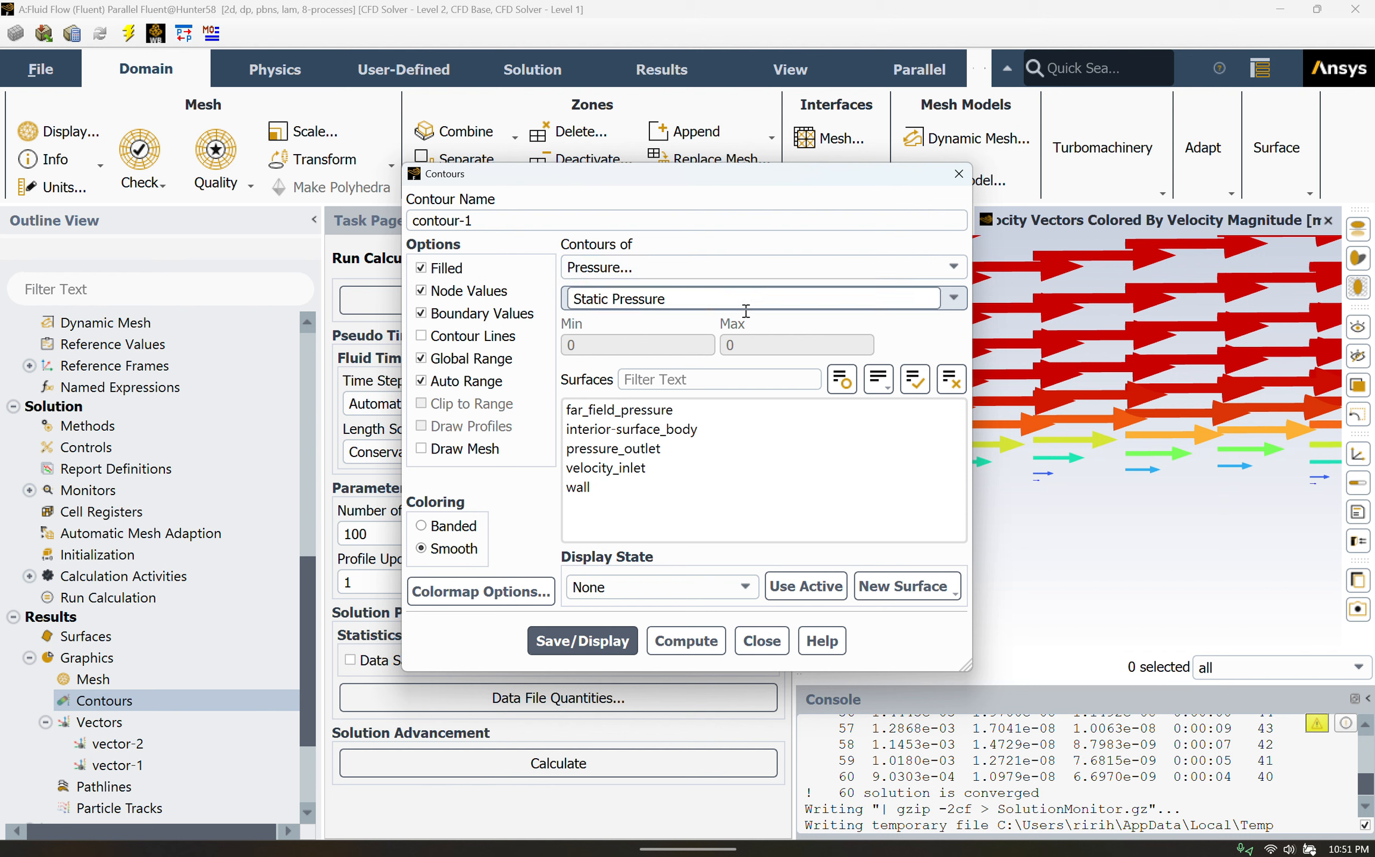
{"action": "left_click", "coordinate": [686, 641]}
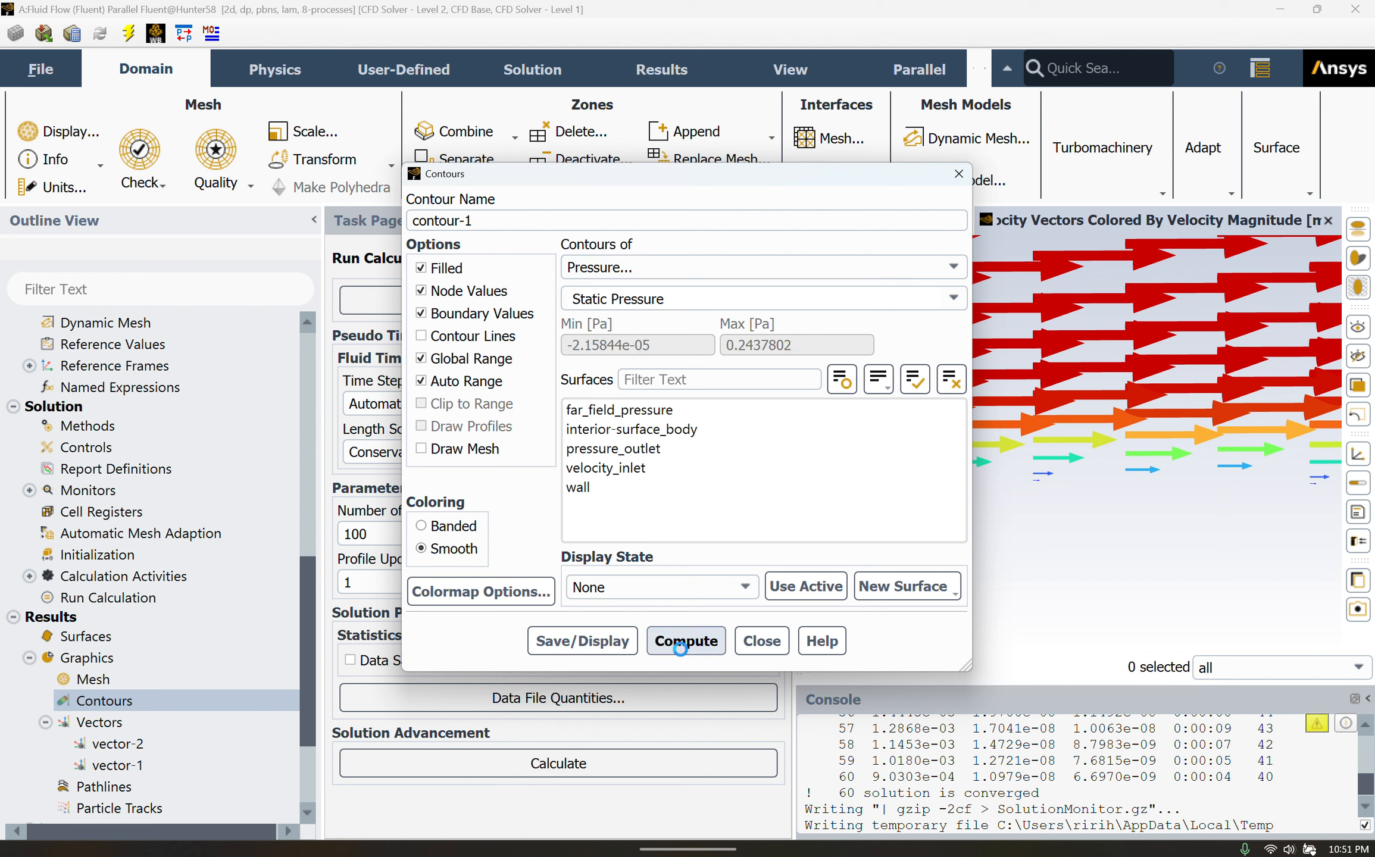
{"action": "left_click", "coordinate": [623, 653]}
{"action": "left_click_drag", "start_coordinate": [971, 485], "coordinate": [646, 484]}
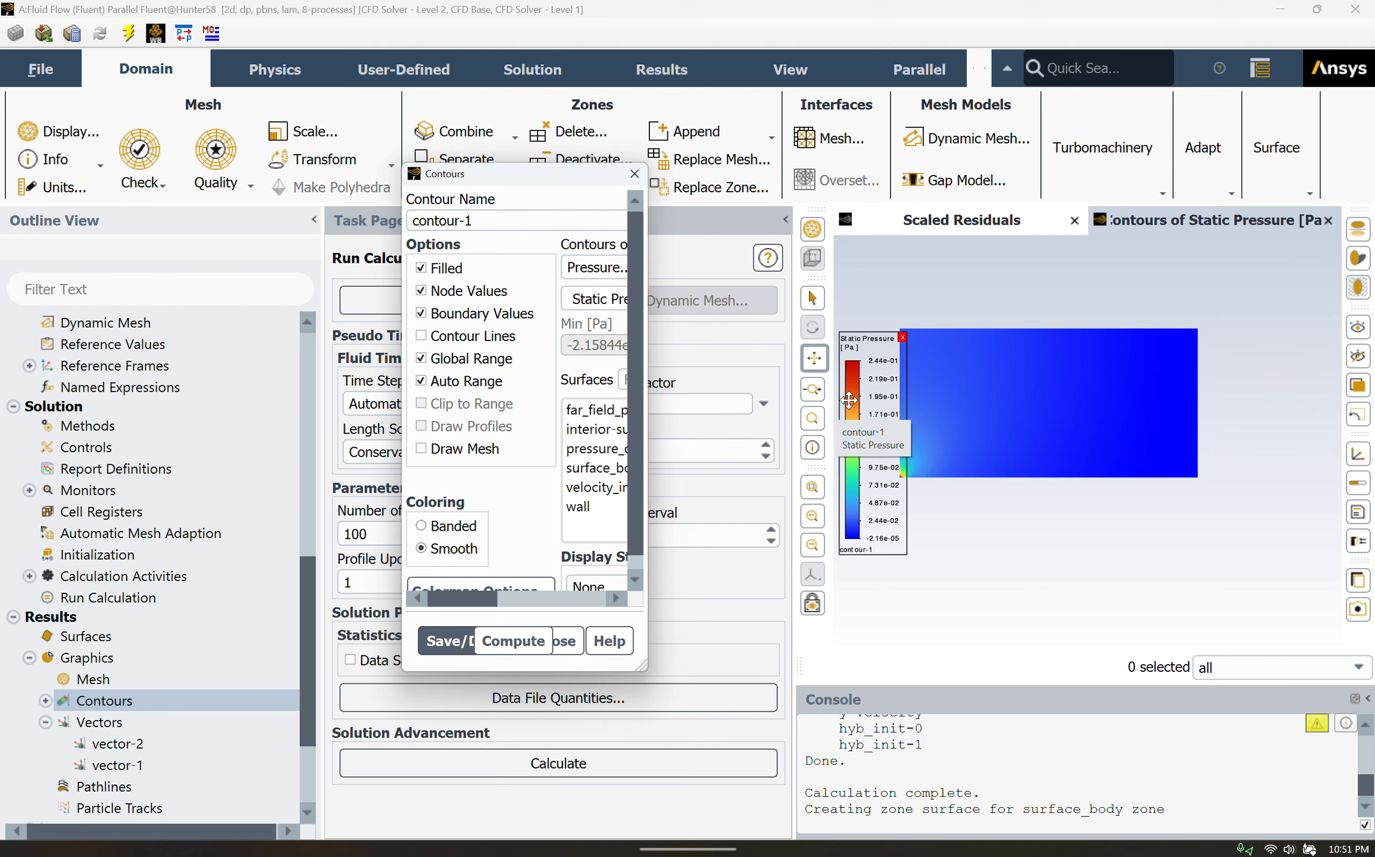
Step: Examine the static pressure contours over the domain and close up along the wall near the velocity inlet
{"action": "left_click_drag", "start_coordinate": [990, 449], "coordinate": [1004, 499]}
{"action": "scroll", "coordinate": [953, 476], "scroll_direction": "up", "scroll_amount": 4}
{"action": "scroll", "coordinate": [1006, 499], "scroll_direction": "down", "scroll_amount": 3}
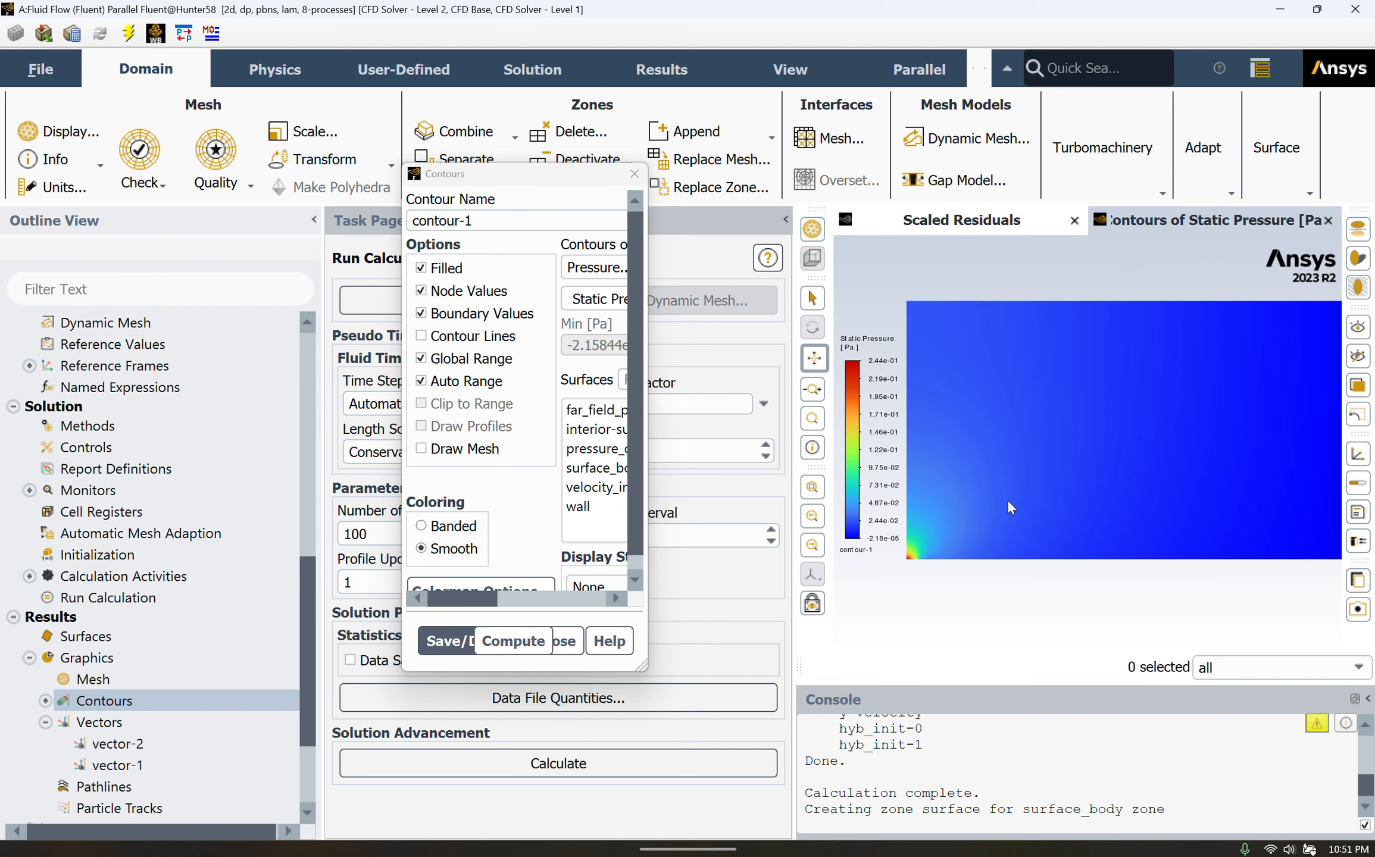
{"action": "scroll", "coordinate": [942, 553], "scroll_direction": "up", "scroll_amount": 8}
{"action": "scroll", "coordinate": [1035, 511], "scroll_direction": "up", "scroll_amount": 5}
{"action": "scroll", "coordinate": [1034, 514], "scroll_direction": "up", "scroll_amount": 4}
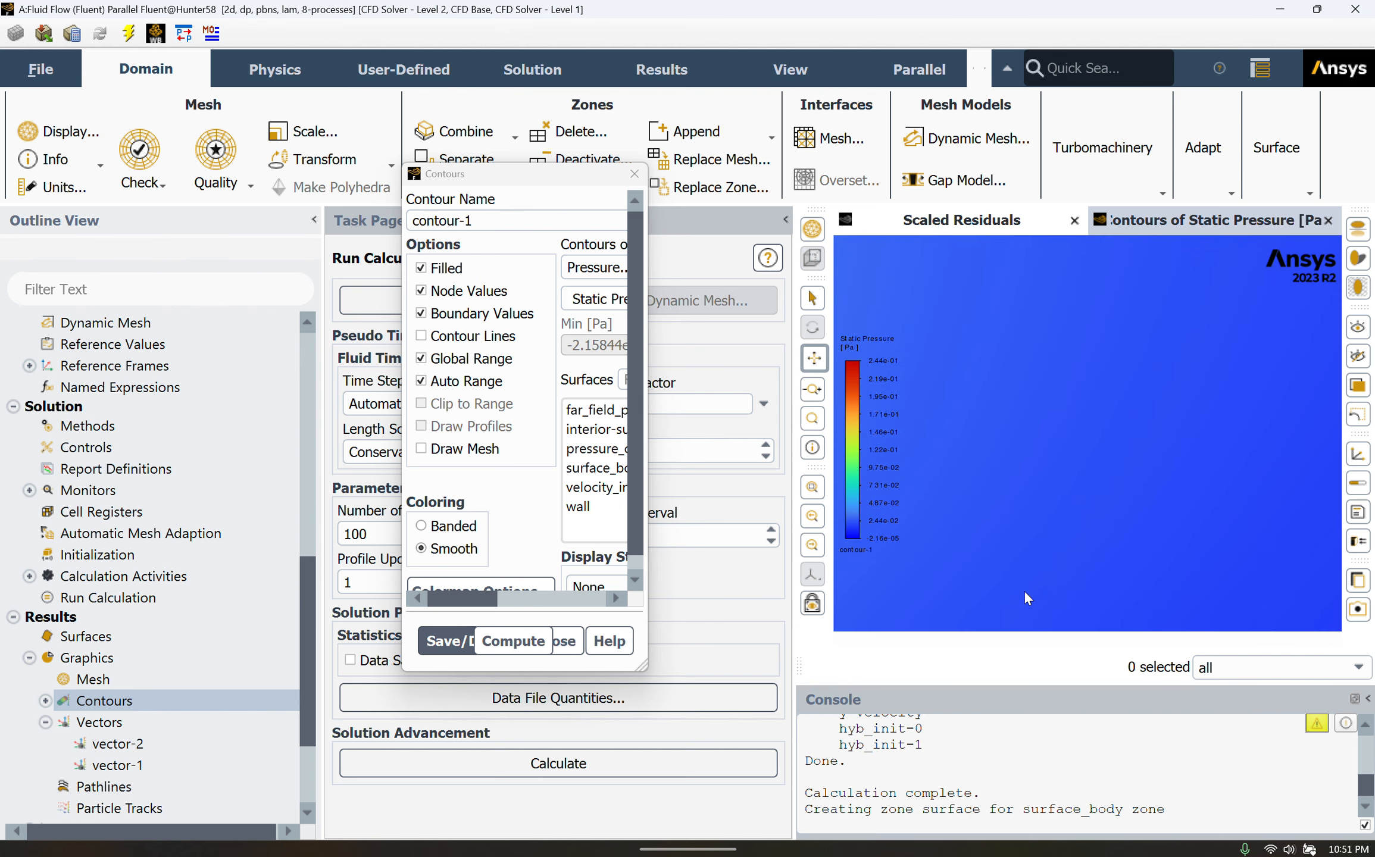
{"action": "scroll", "coordinate": [1034, 562], "scroll_direction": "up", "scroll_amount": 3}
{"action": "left_click_drag", "start_coordinate": [1036, 564], "coordinate": [1286, 474]}
{"action": "mouse_move", "coordinate": [1075, 540]}
{"action": "left_mouse_down"}
{"action": "mouse_move", "coordinate": [1226, 506]}
{"action": "mouse_move", "coordinate": [1175, 513]}
{"action": "left_mouse_up"}
{"action": "left_click_drag", "start_coordinate": [982, 518], "coordinate": [1097, 488]}
{"action": "scroll", "coordinate": [1119, 498], "scroll_direction": "down", "scroll_amount": 5}
{"action": "scroll", "coordinate": [1152, 489], "scroll_direction": "down", "scroll_amount": 2}
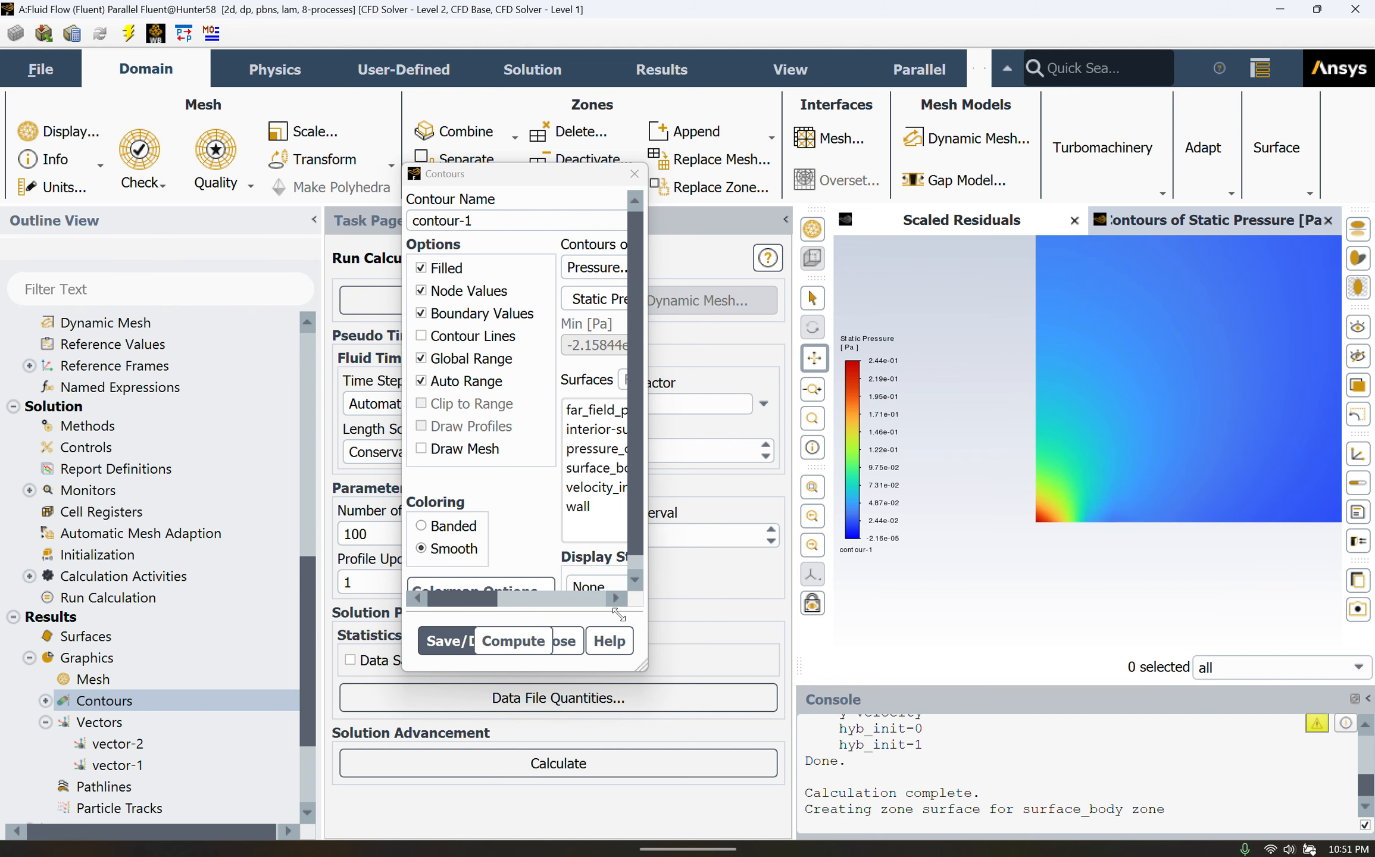
Step: Switch contour-1 to dynamic pressure, compute its range and display the updated contours
{"action": "left_click_drag", "start_coordinate": [649, 610], "coordinate": [1248, 610]}
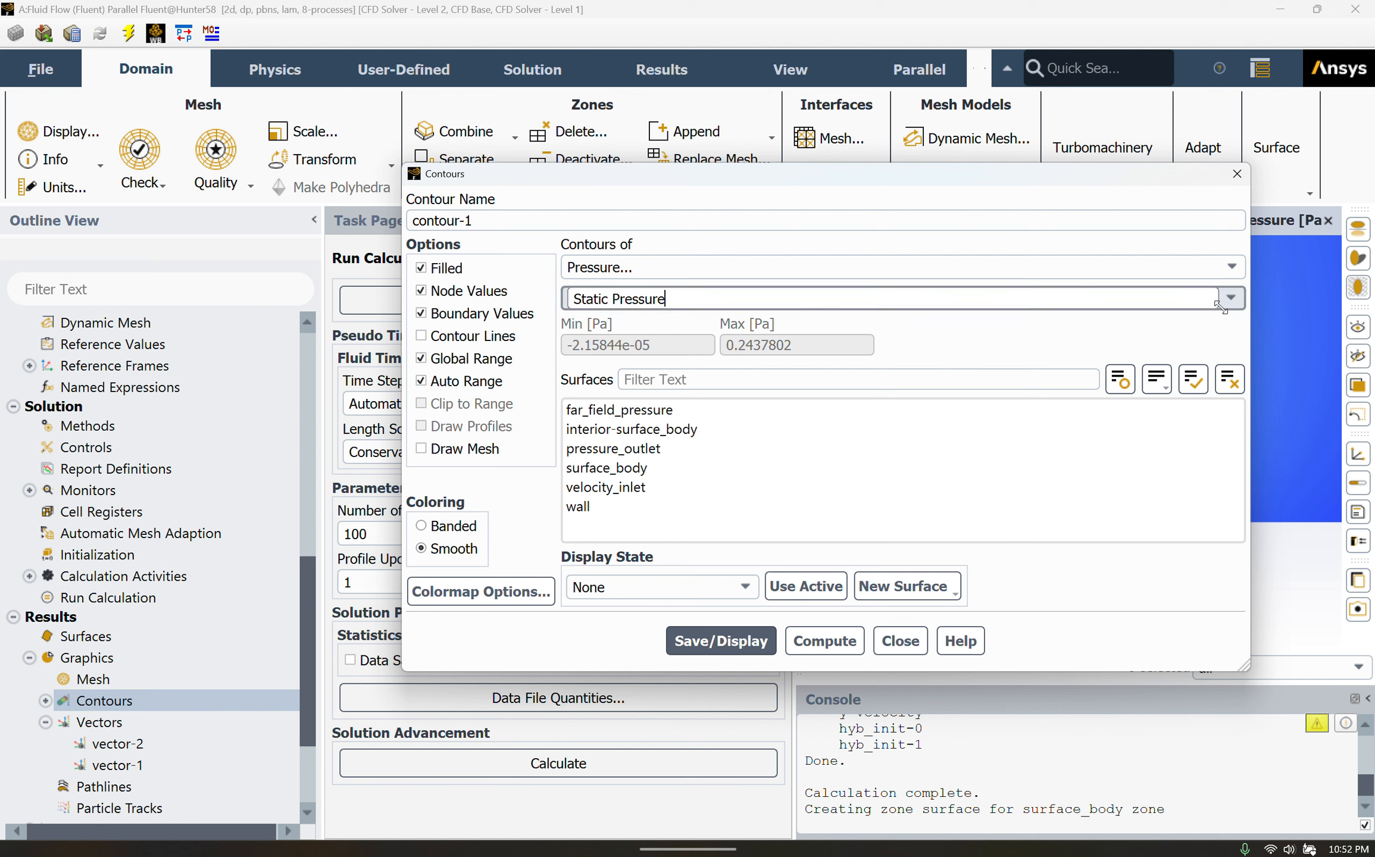
{"action": "left_click", "coordinate": [1163, 300]}
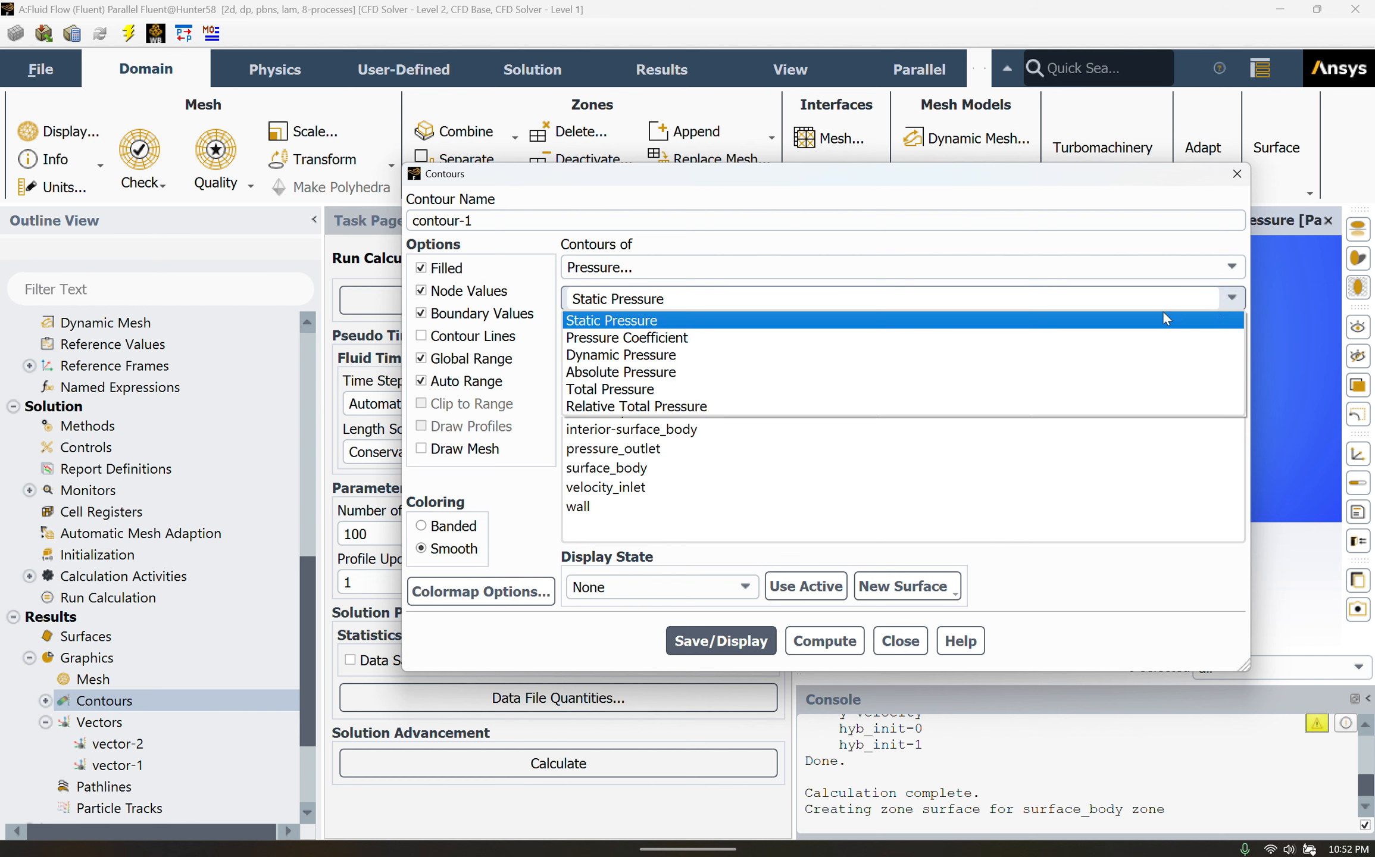
{"action": "left_click", "coordinate": [798, 356]}
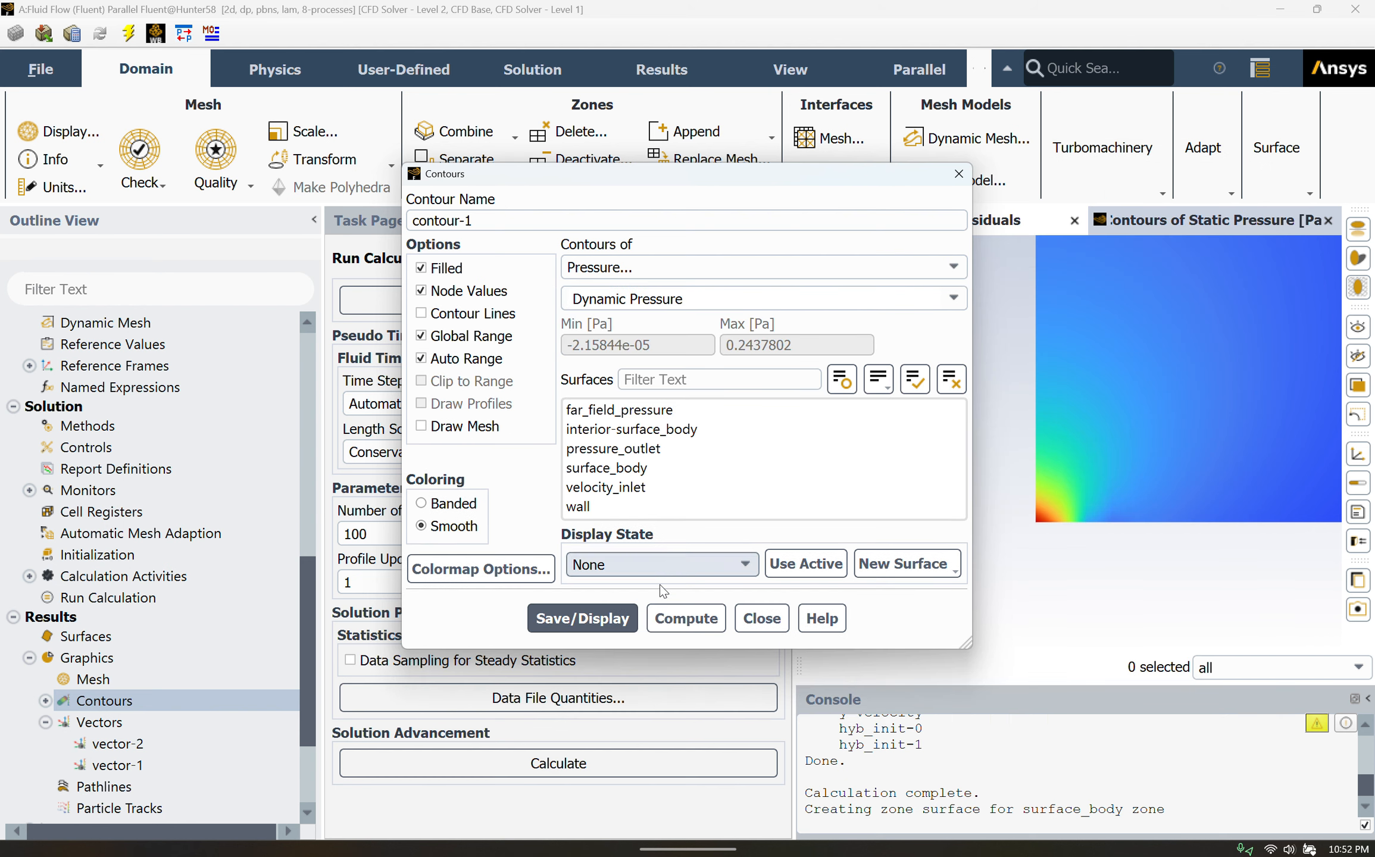
{"action": "left_click", "coordinate": [666, 614]}
{"action": "left_click", "coordinate": [536, 614]}
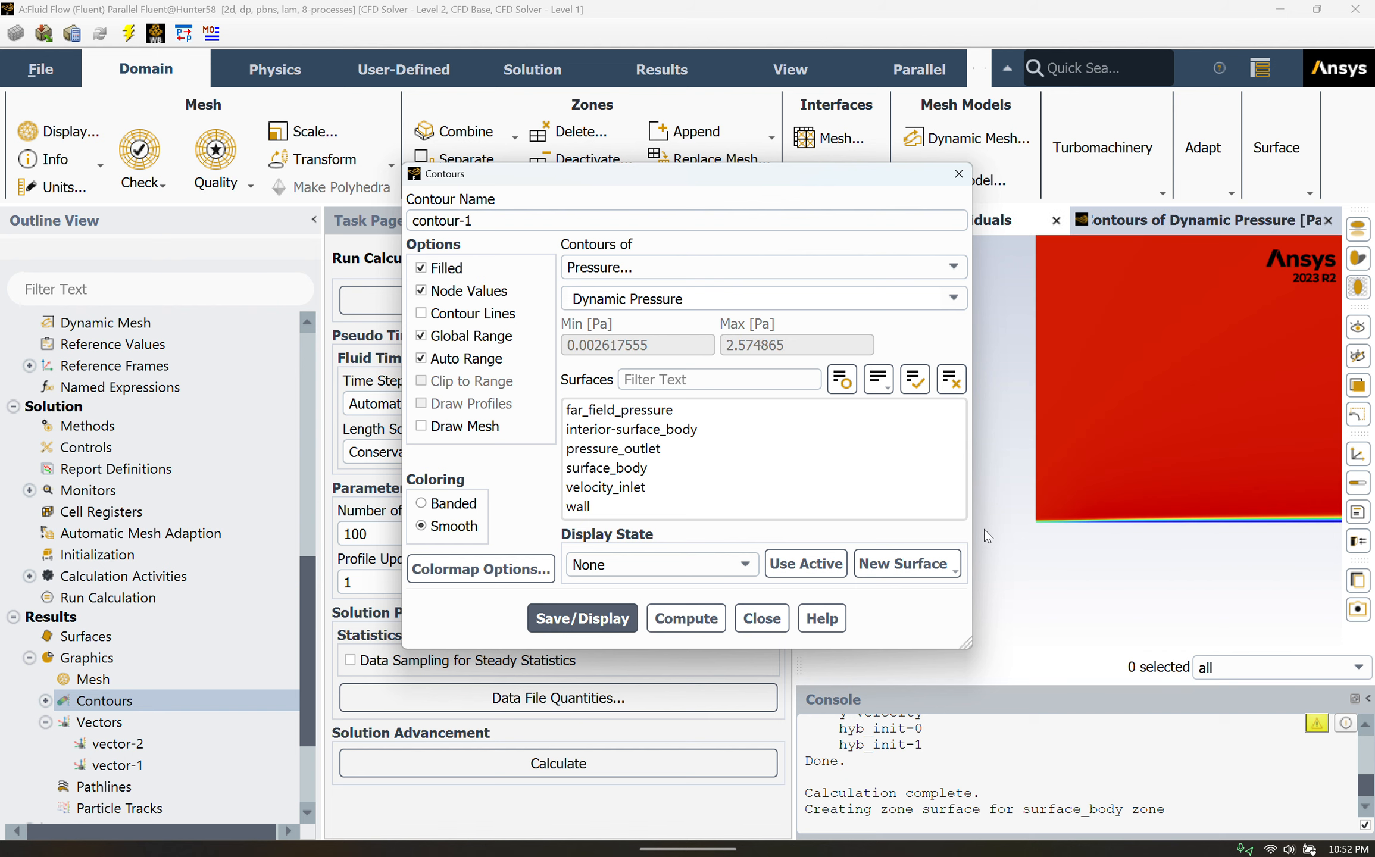
Step: Examine the dynamic pressure contours over the domain and close up along the wall from the inlet corner downstream
{"action": "left_click_drag", "start_coordinate": [974, 520], "coordinate": [638, 519]}
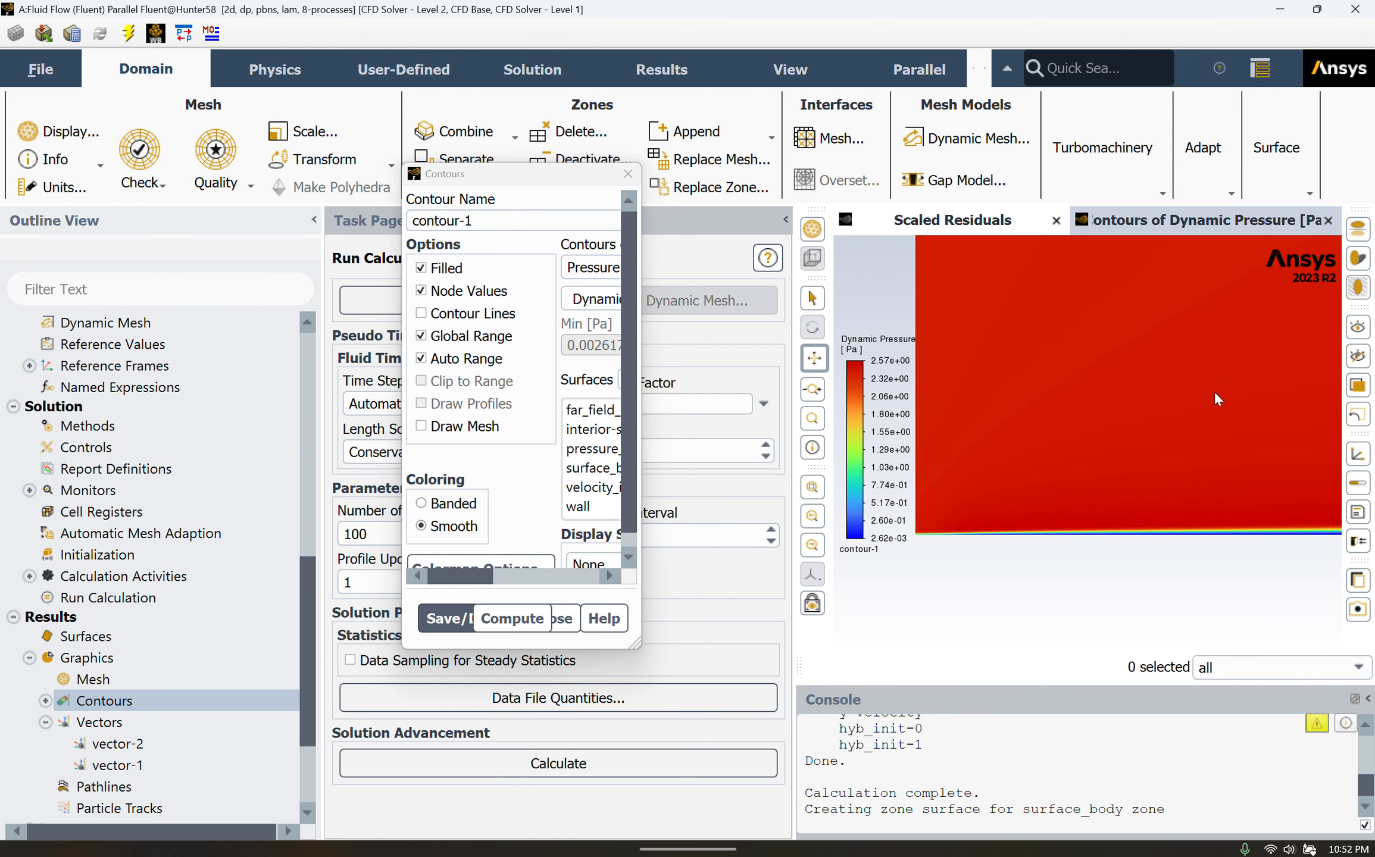
{"action": "scroll", "coordinate": [1205, 399], "scroll_direction": "down", "scroll_amount": 4}
{"action": "left_click_drag", "start_coordinate": [1205, 399], "coordinate": [1171, 436]}
{"action": "scroll", "coordinate": [1163, 446], "scroll_direction": "down", "scroll_amount": 4}
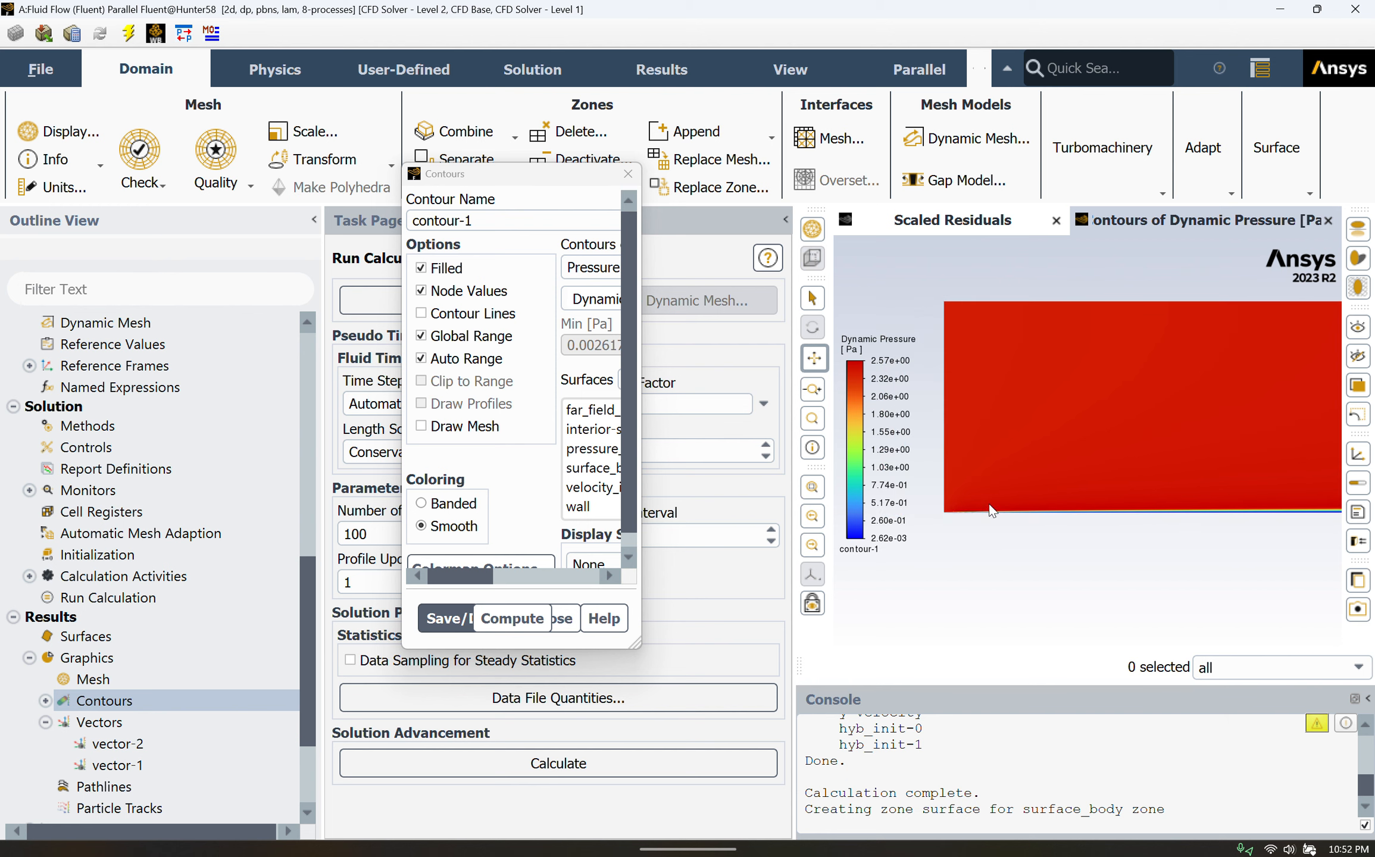
{"action": "scroll", "coordinate": [989, 513], "scroll_direction": "up", "scroll_amount": 5}
{"action": "left_click_drag", "start_coordinate": [989, 516], "coordinate": [1222, 503]}
{"action": "scroll", "coordinate": [1031, 514], "scroll_direction": "up", "scroll_amount": 3}
{"action": "left_click_drag", "start_coordinate": [914, 510], "coordinate": [1059, 507]}
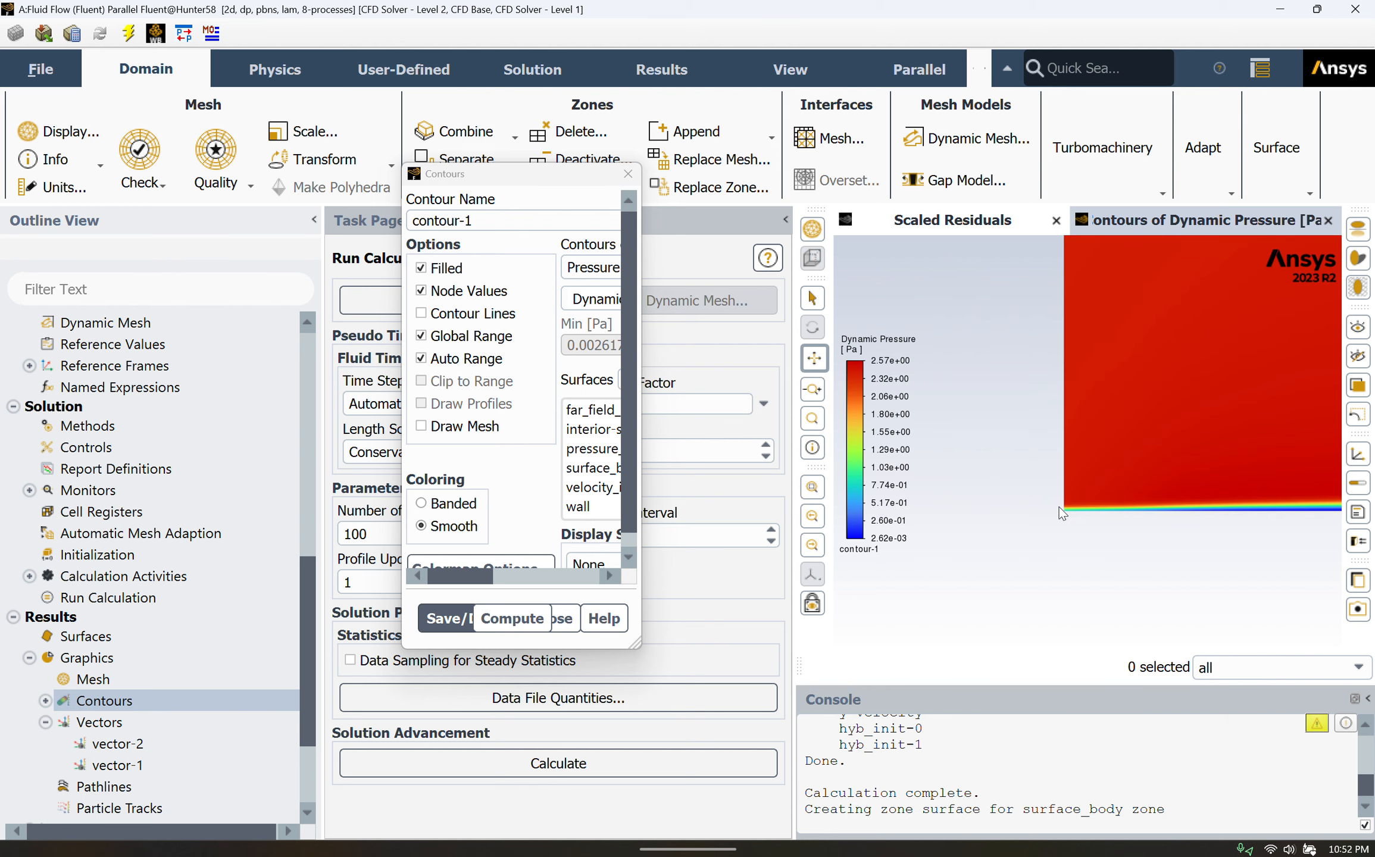
{"action": "scroll", "coordinate": [1031, 495], "scroll_direction": "up", "scroll_amount": 4}
{"action": "scroll", "coordinate": [1091, 509], "scroll_direction": "up", "scroll_amount": 2}
{"action": "left_click_drag", "start_coordinate": [1231, 528], "coordinate": [1006, 440]}
{"action": "scroll", "coordinate": [1158, 466], "scroll_direction": "up", "scroll_amount": 2}
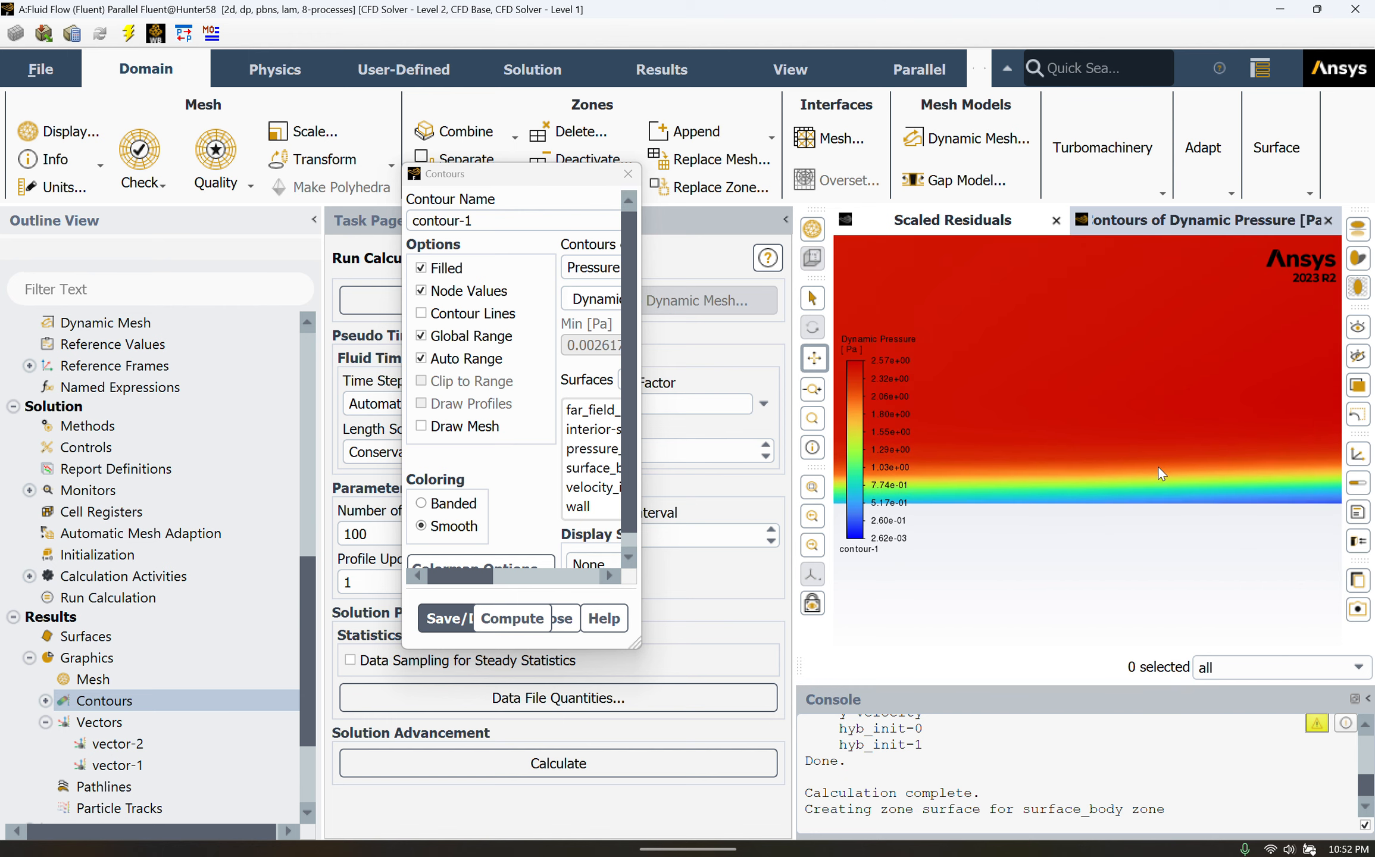
{"action": "left_click_drag", "start_coordinate": [1158, 467], "coordinate": [953, 466]}
{"action": "left_click_drag", "start_coordinate": [1241, 481], "coordinate": [968, 472]}
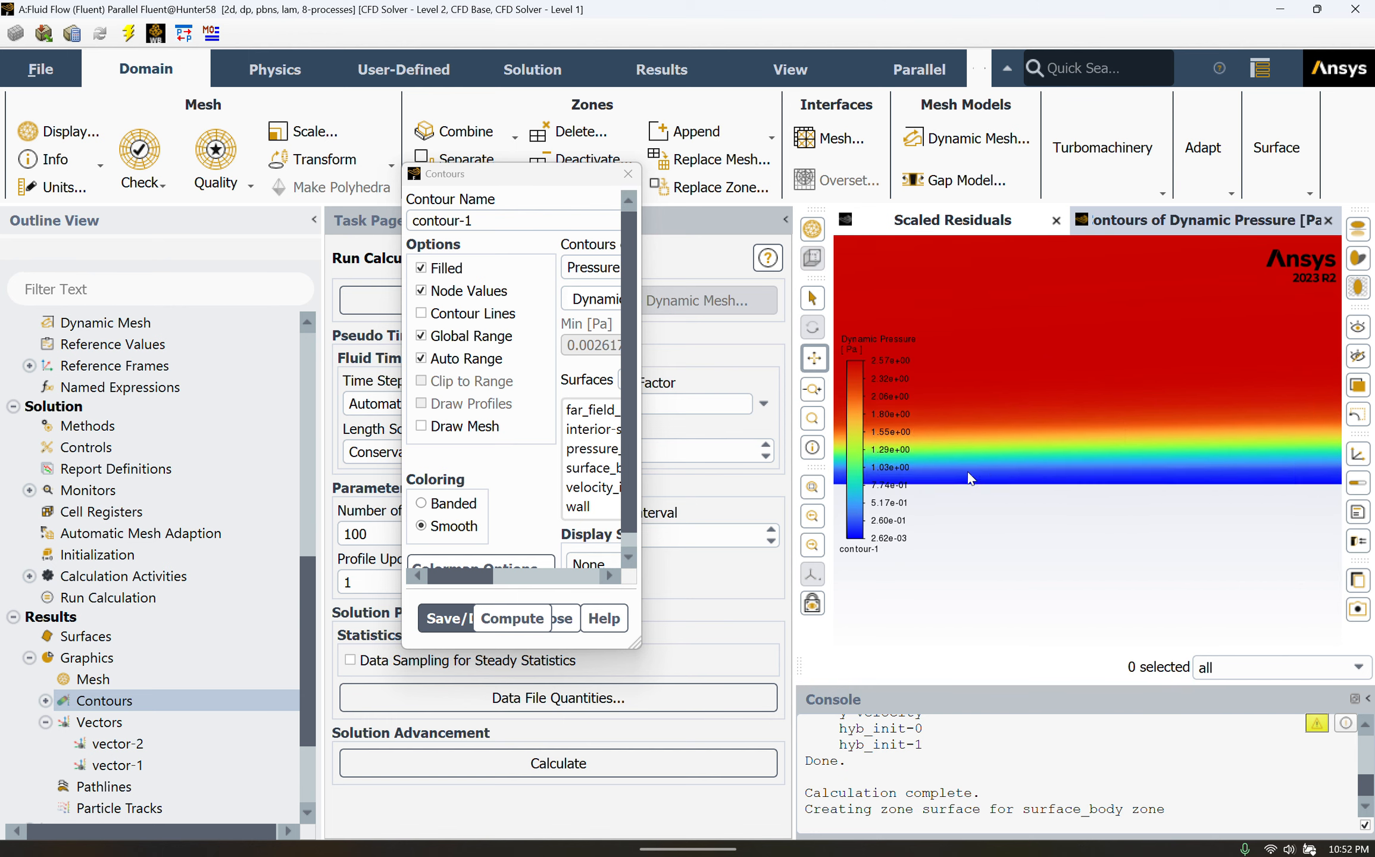
{"action": "left_click_drag", "start_coordinate": [1279, 452], "coordinate": [851, 475]}
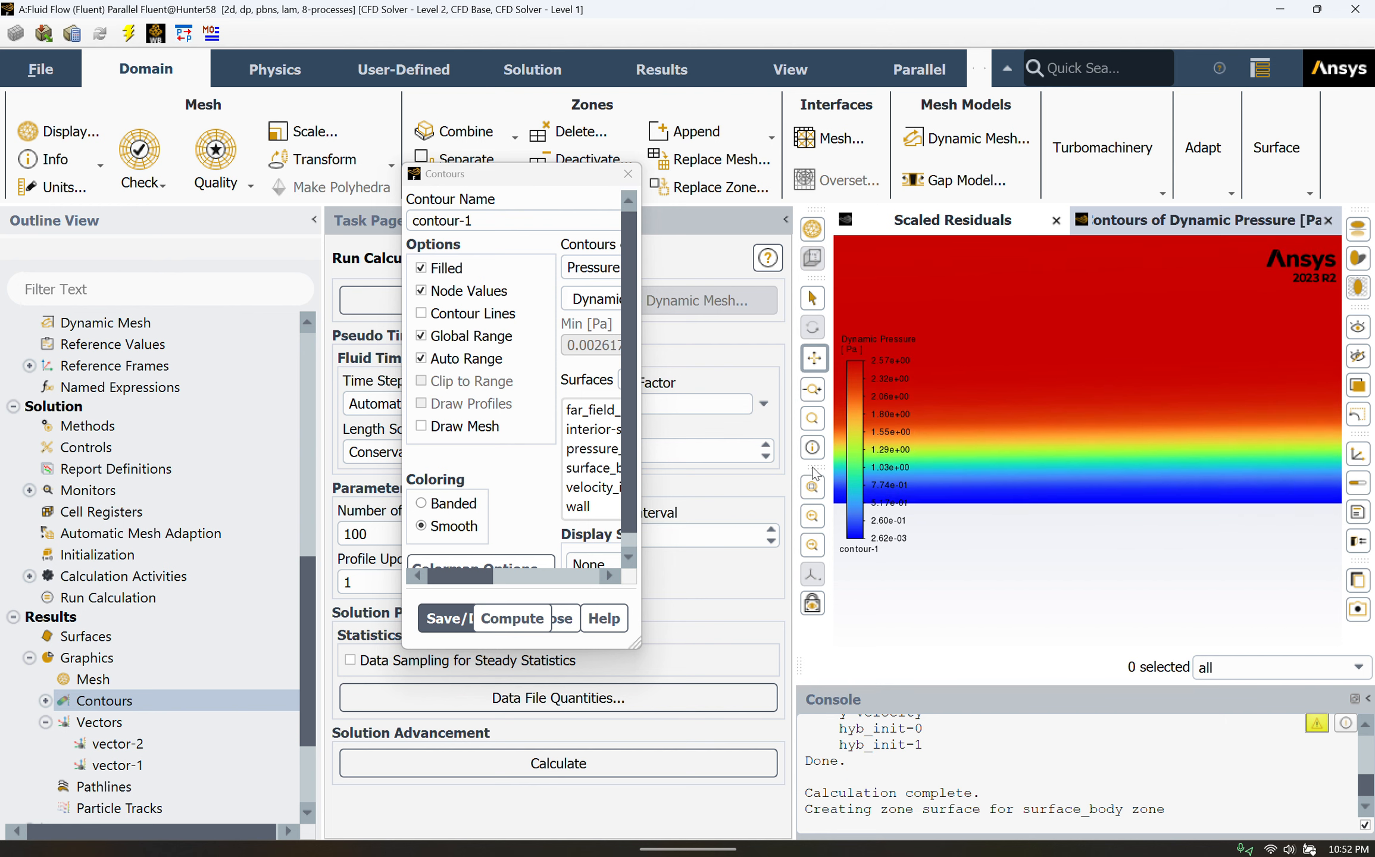
{"action": "scroll", "coordinate": [1134, 484], "scroll_direction": "down", "scroll_amount": 9}
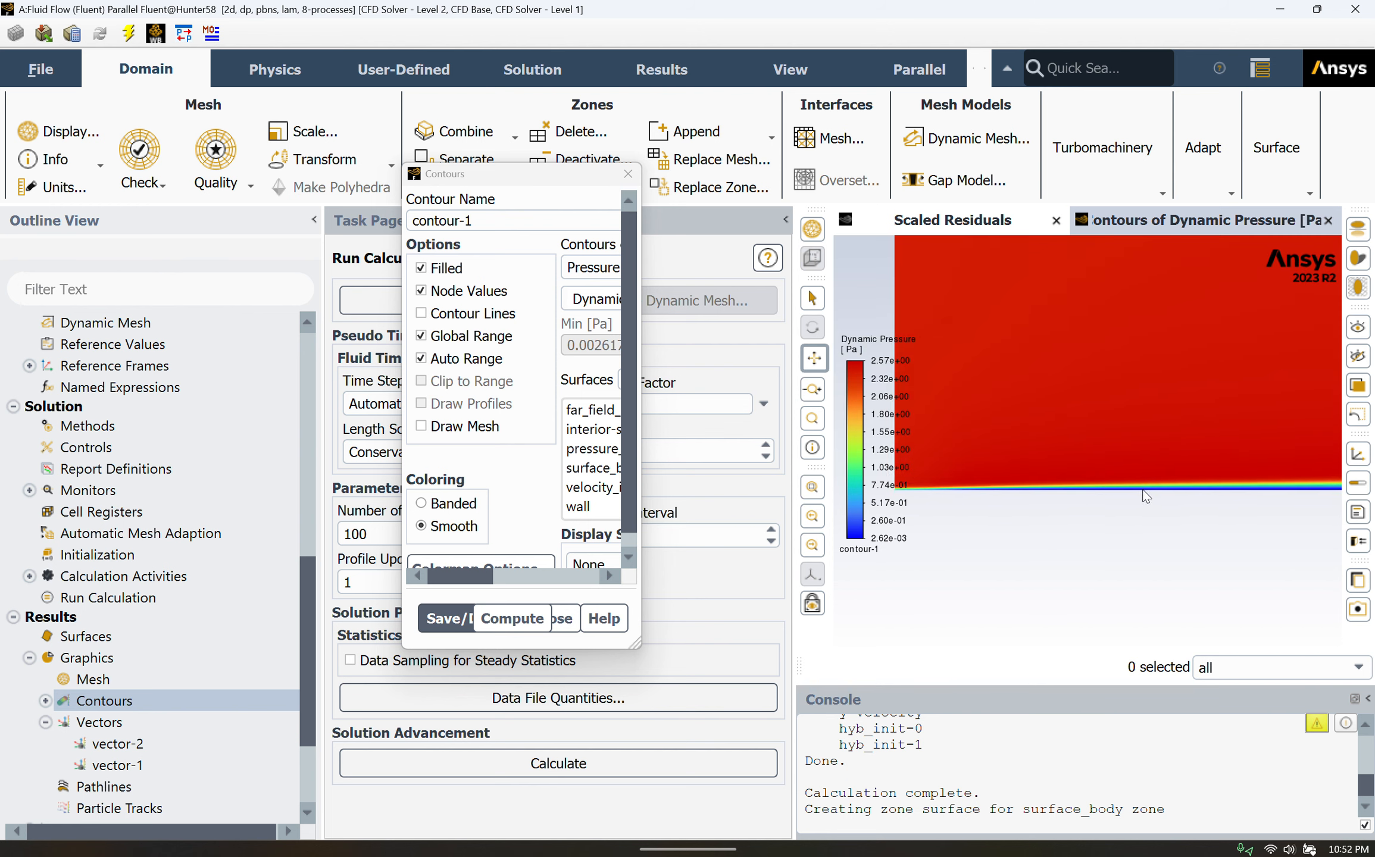
{"action": "scroll", "coordinate": [1147, 497], "scroll_direction": "down", "scroll_amount": 3}
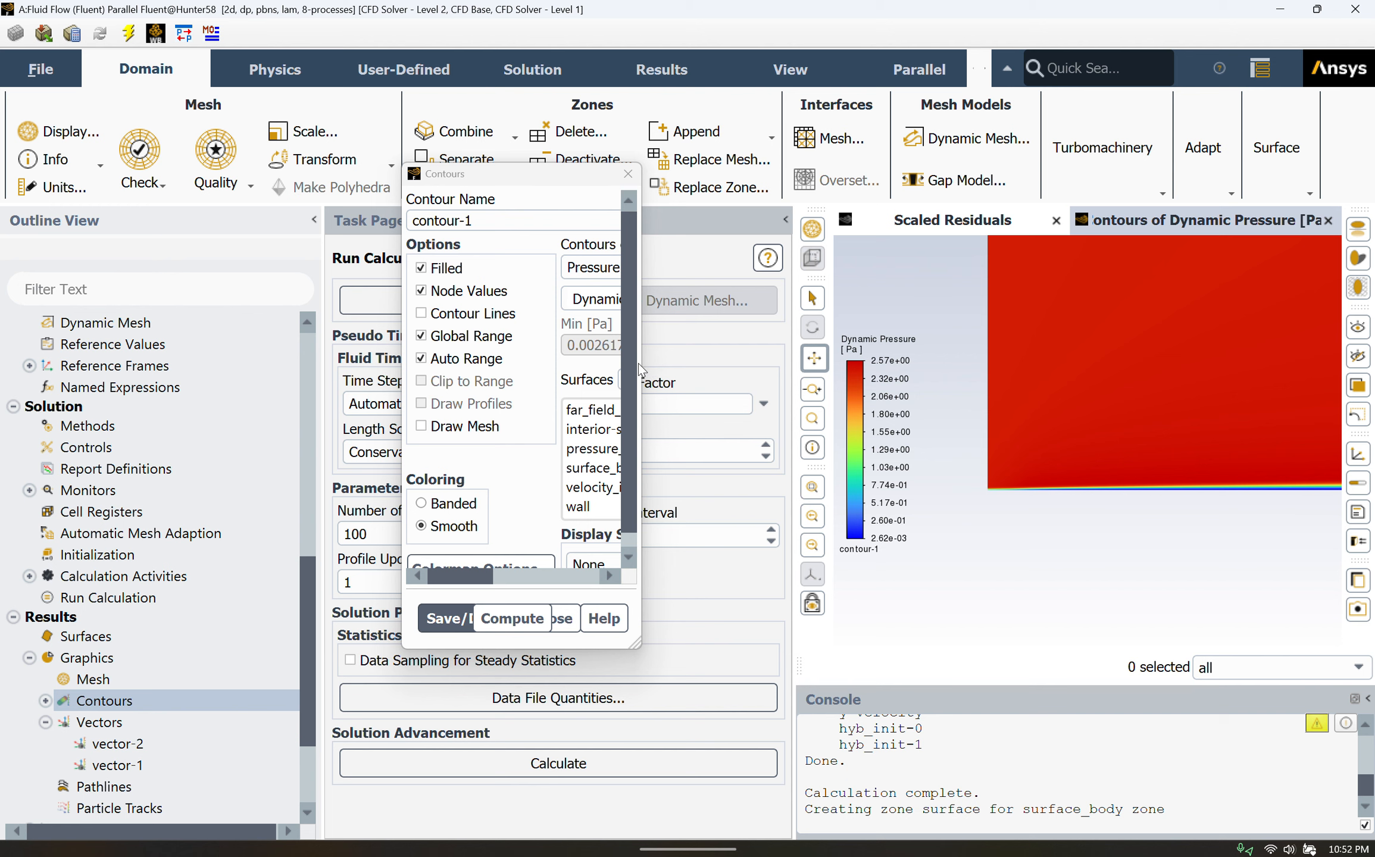
Step: Switch contour-1 to absolute pressure, compute its range and display the updated contours
{"action": "left_click_drag", "start_coordinate": [641, 362], "coordinate": [1186, 362]}
{"action": "left_click", "coordinate": [1152, 293]}
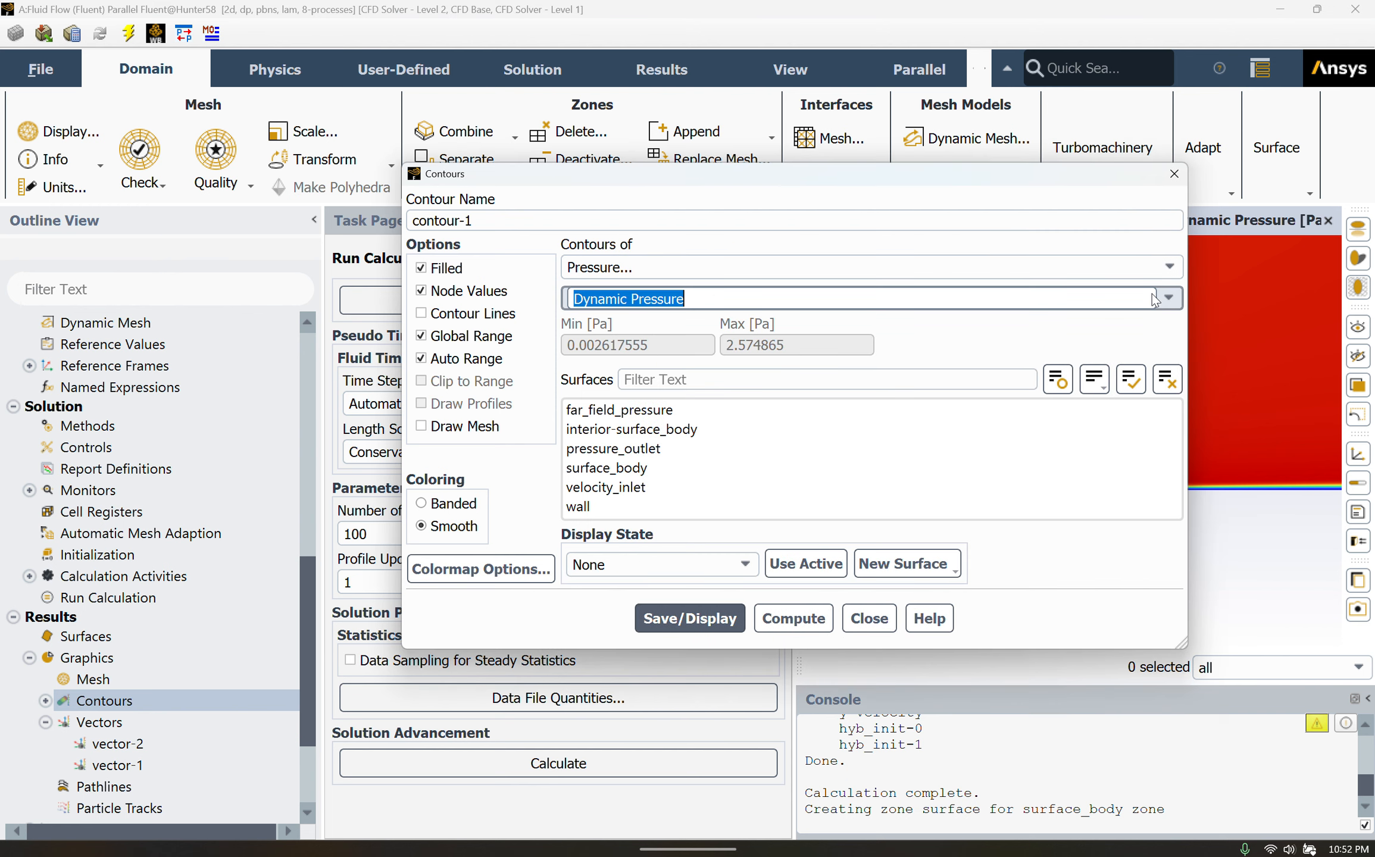
{"action": "left_click", "coordinate": [1169, 299]}
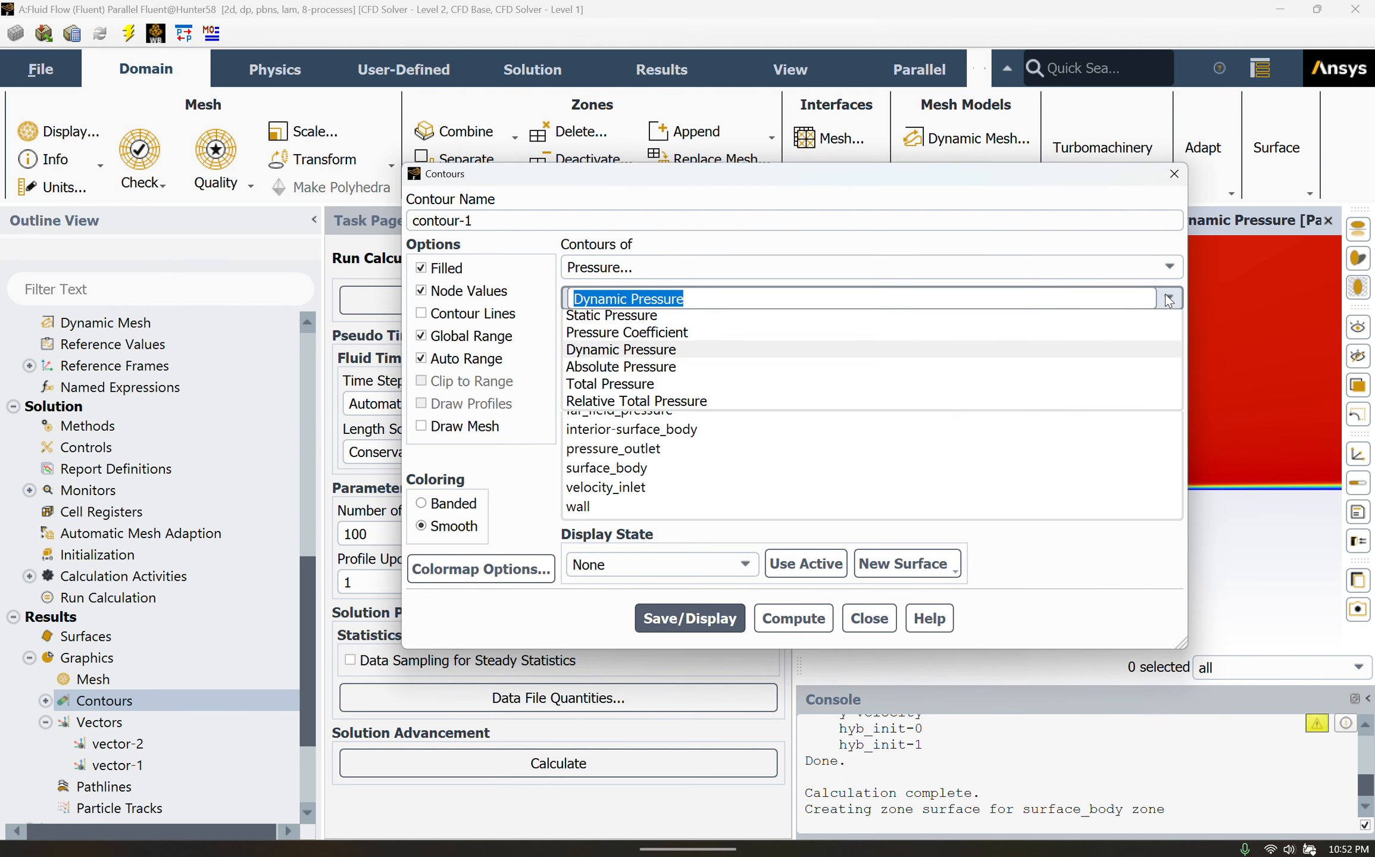
{"action": "left_click", "coordinate": [844, 367]}
{"action": "left_click", "coordinate": [664, 636]}
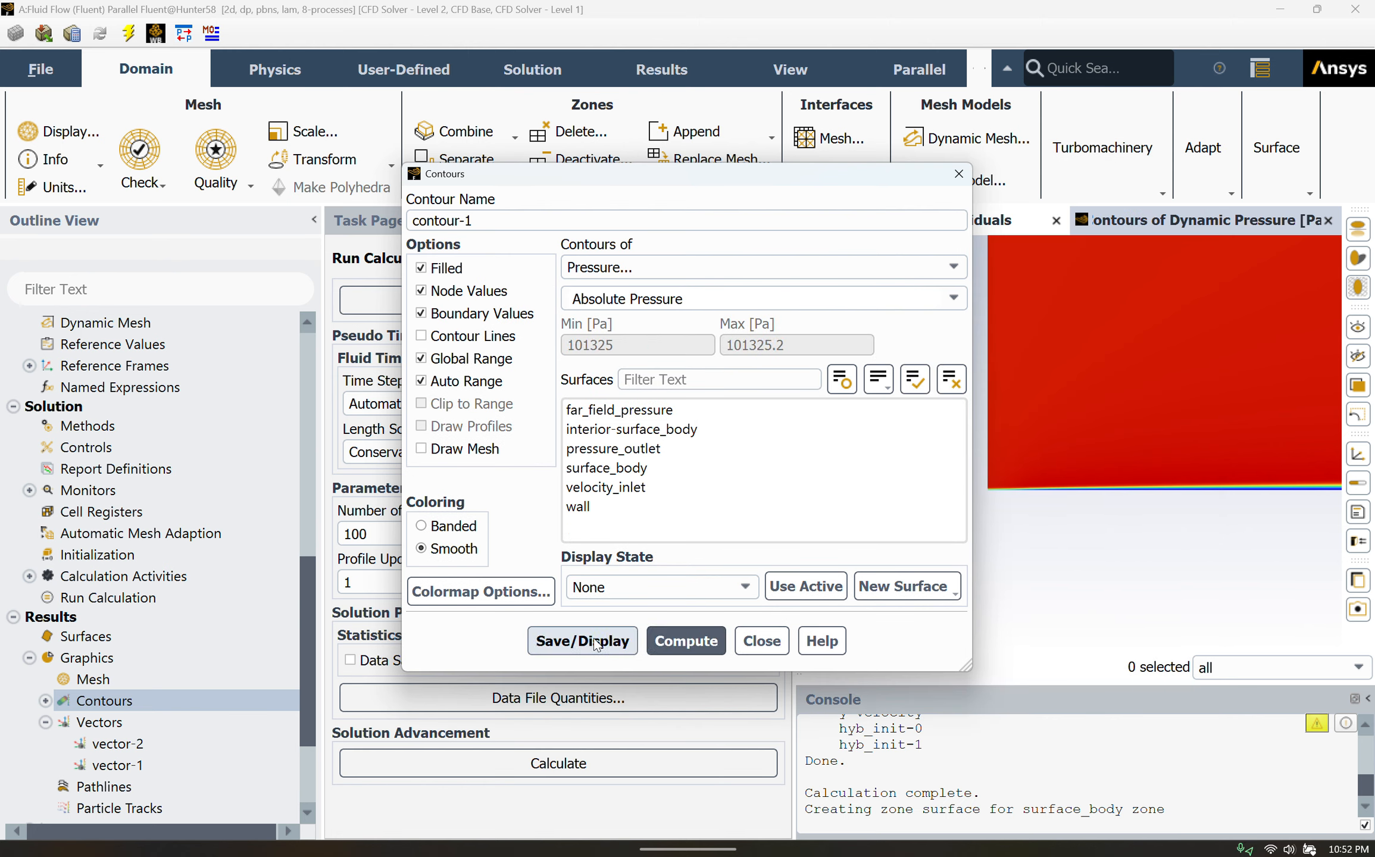
{"action": "left_click", "coordinate": [592, 643]}
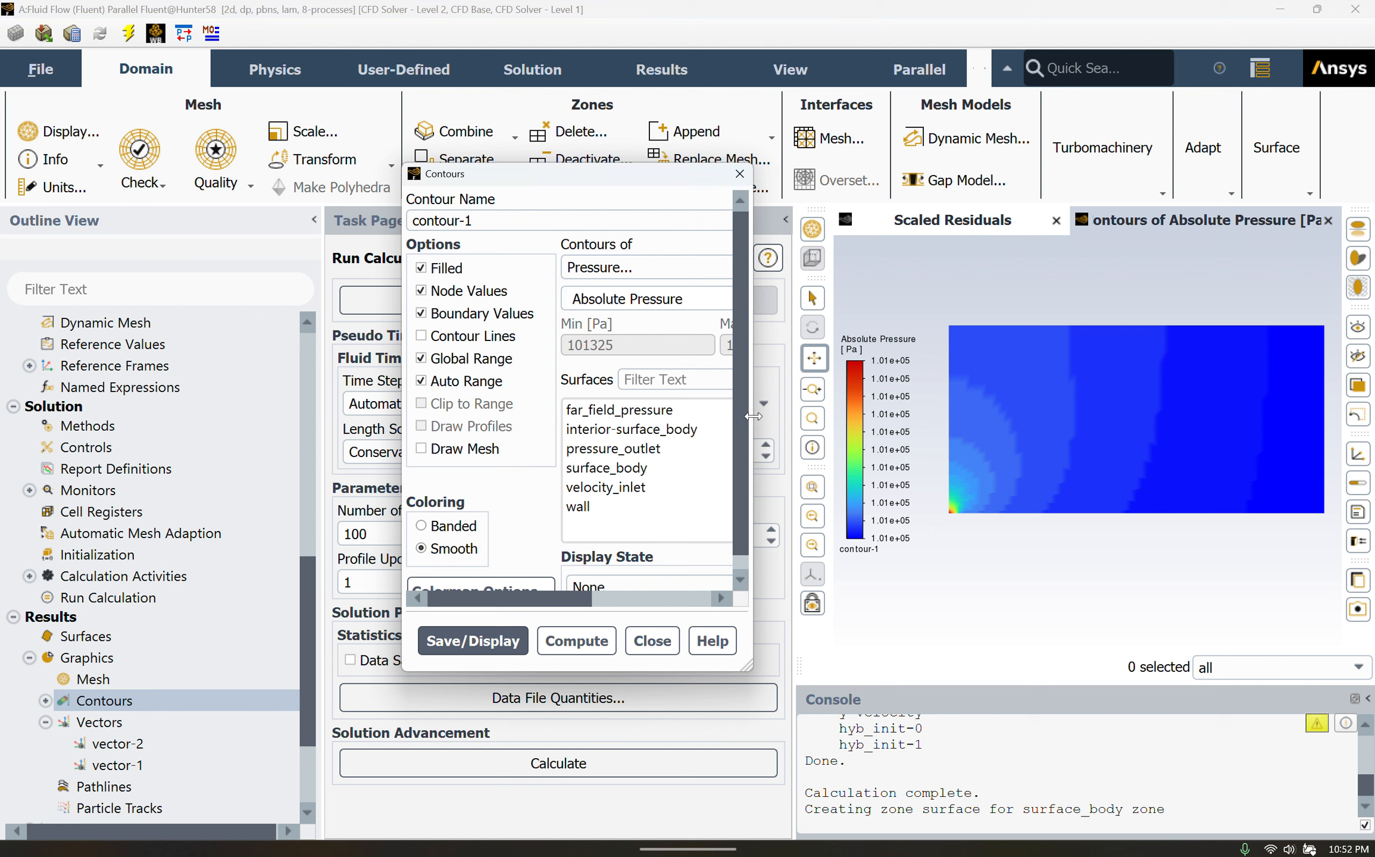
Step: Switch contour-1 to total pressure and display it, keeping the plot uncovered by the contour settings
{"action": "left_click_drag", "start_coordinate": [753, 424], "coordinate": [1190, 357]}
{"action": "left_click", "coordinate": [1170, 297]}
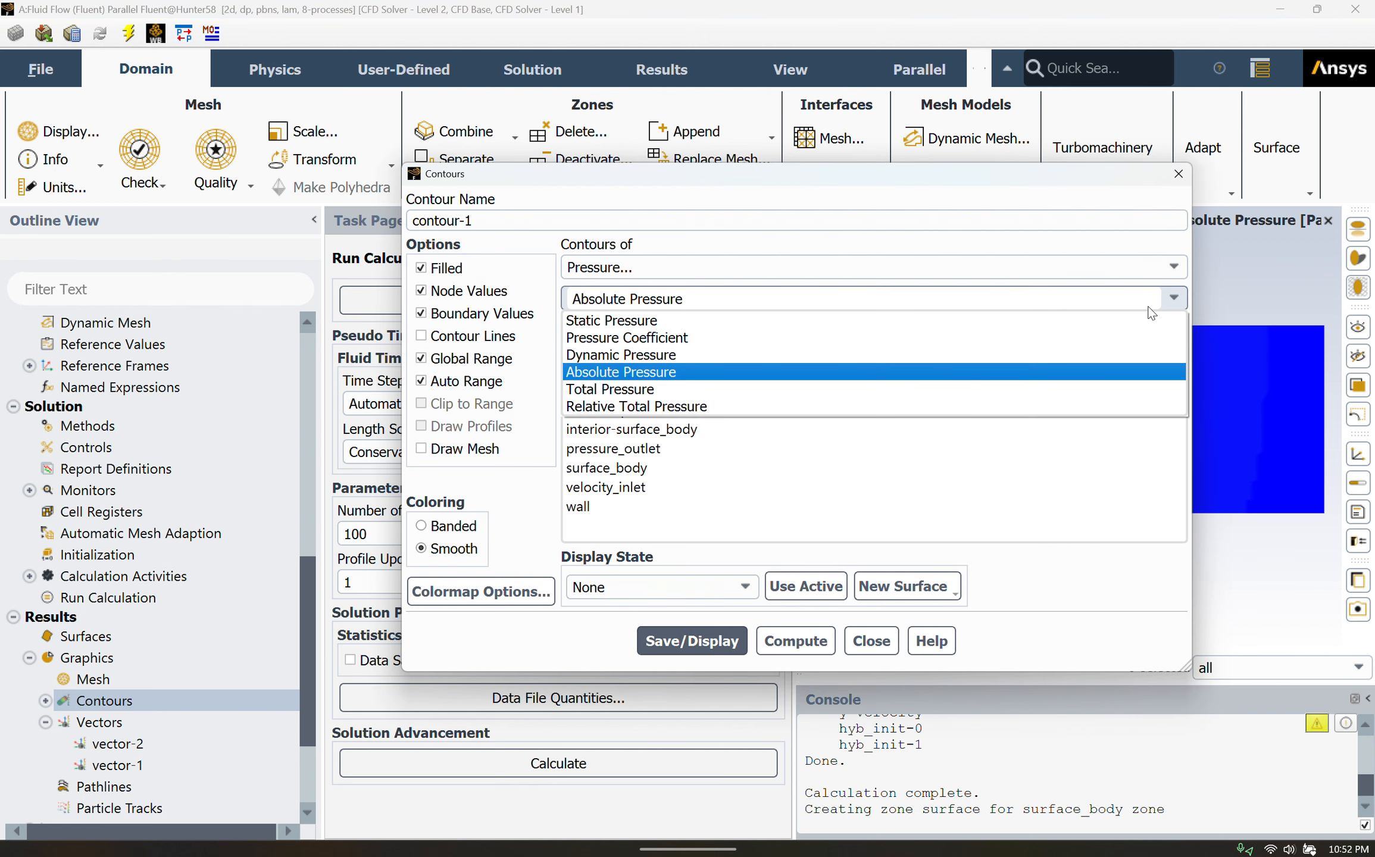
{"action": "left_click", "coordinate": [856, 386]}
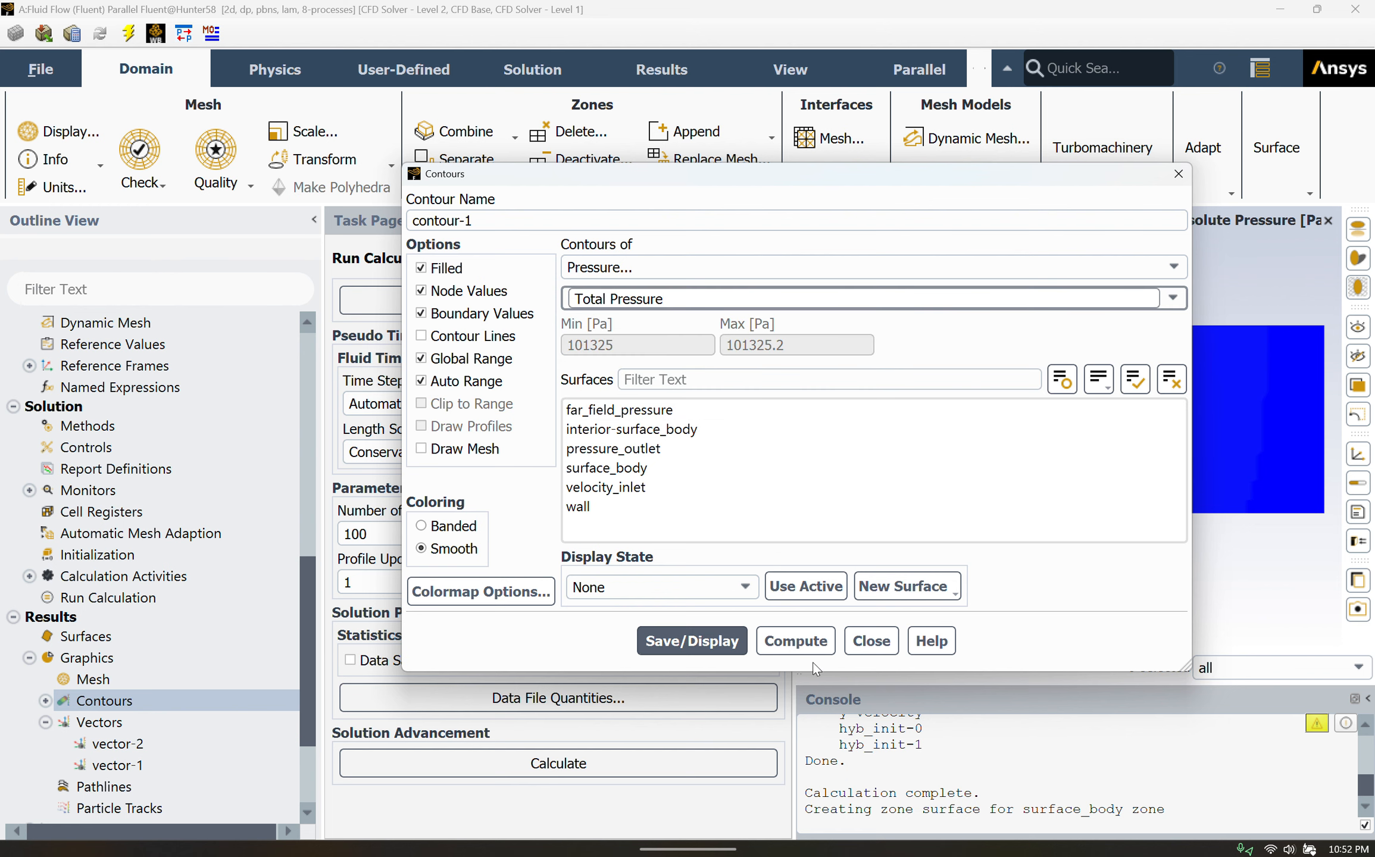
{"action": "left_click", "coordinate": [733, 640]}
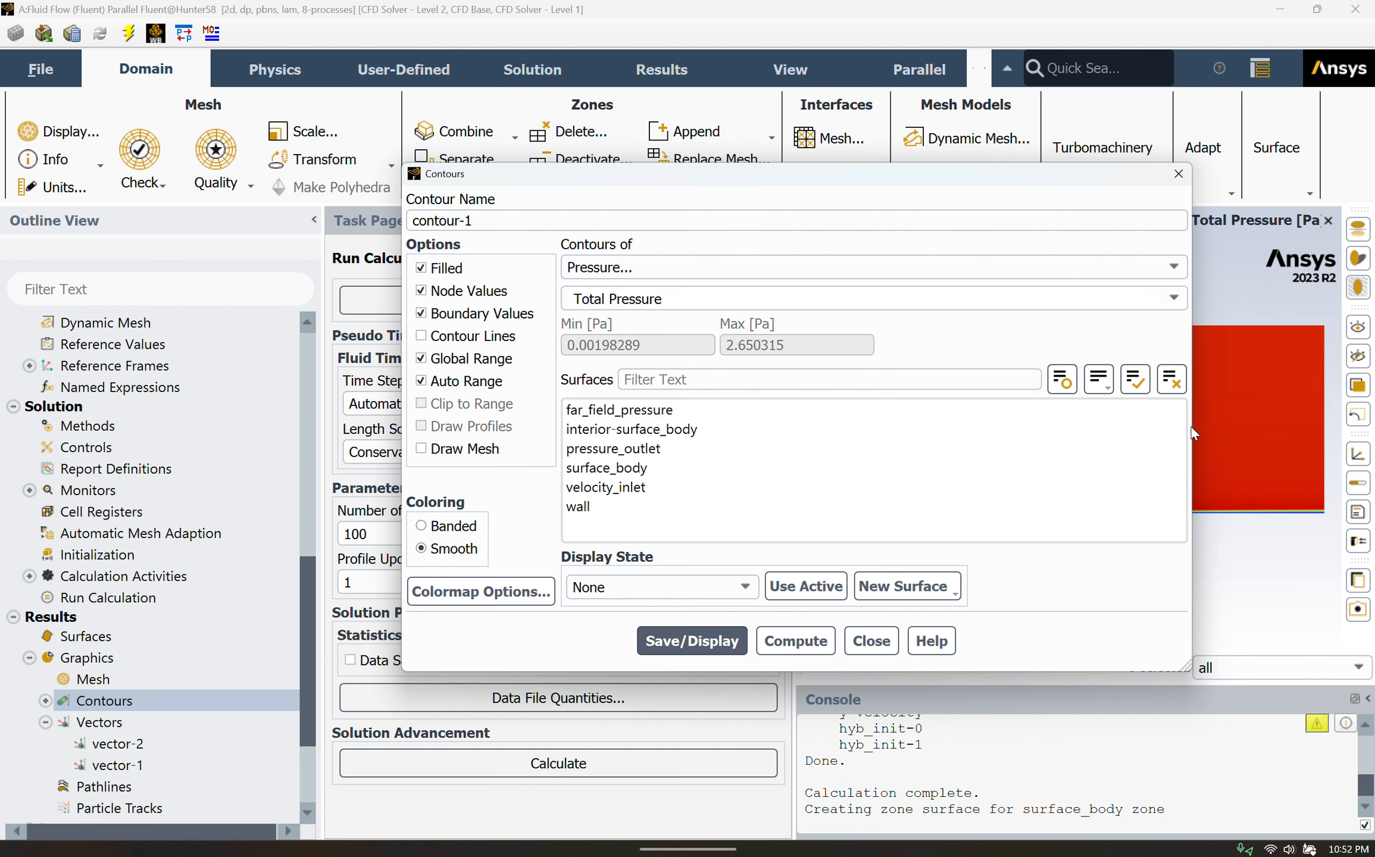
{"action": "left_click_drag", "start_coordinate": [1197, 430], "coordinate": [610, 430]}
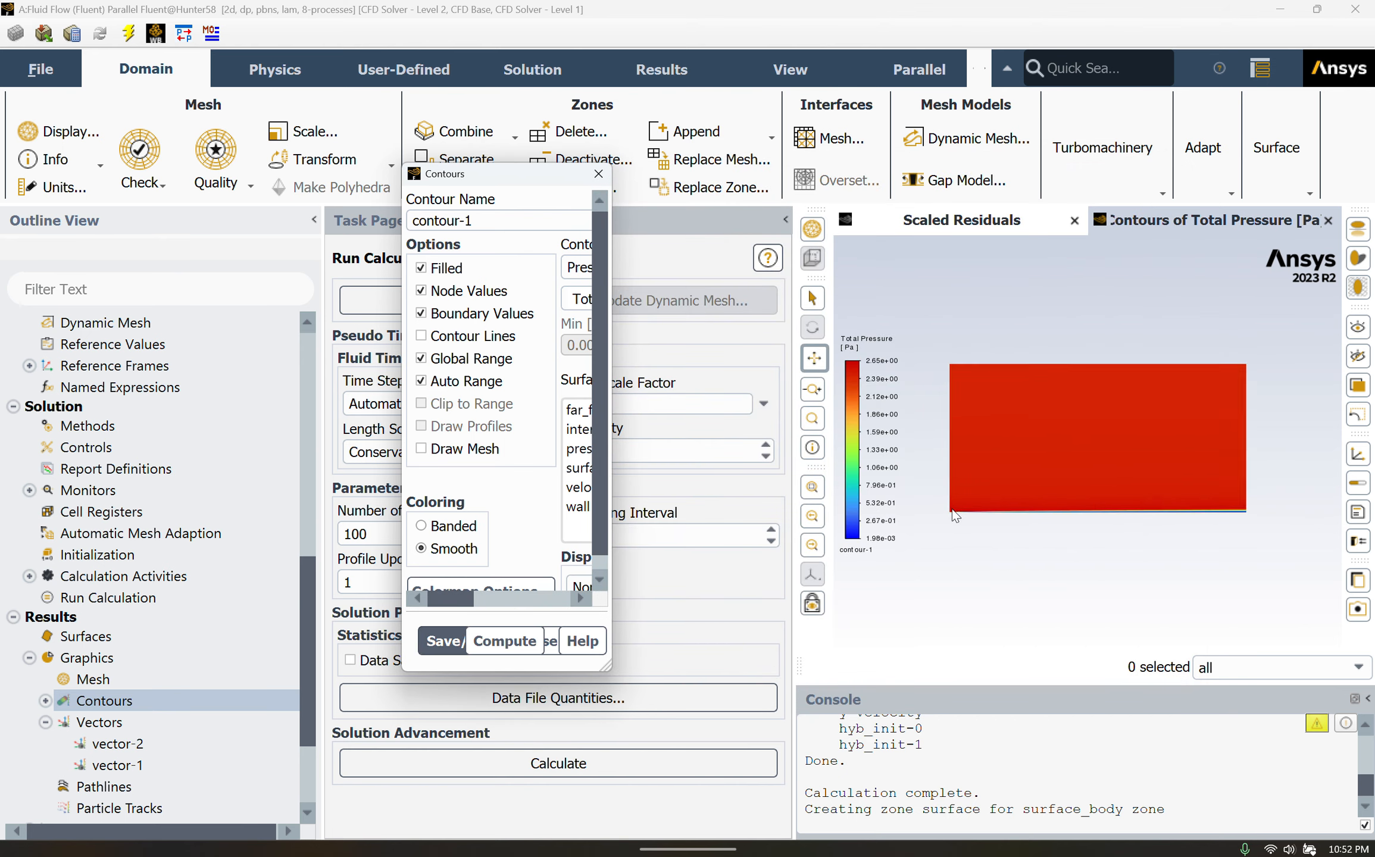
Step: Examine the total pressure contours close up along the wall and over the whole domain
{"action": "scroll", "coordinate": [970, 493], "scroll_direction": "up", "scroll_amount": 5}
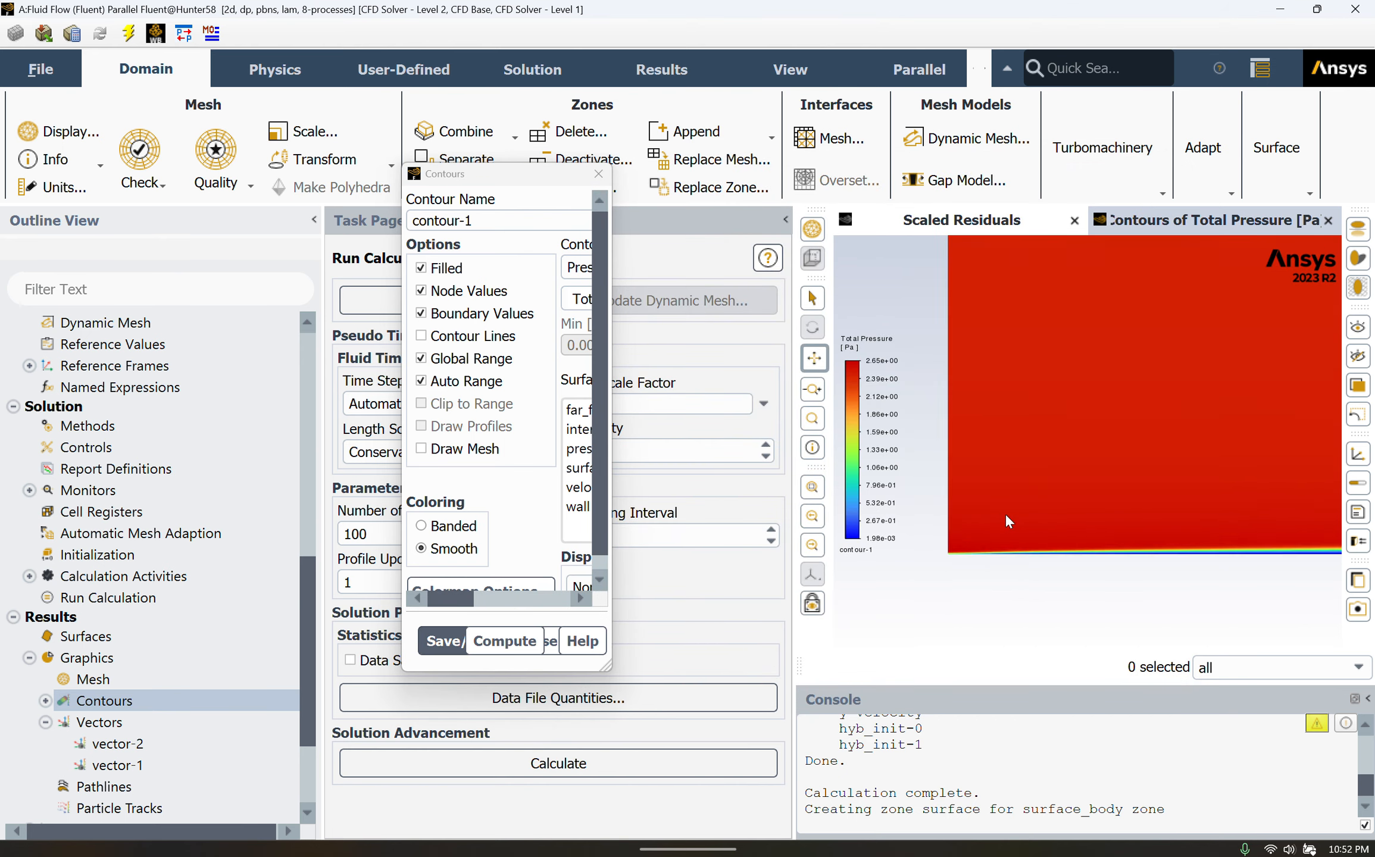
{"action": "left_click_drag", "start_coordinate": [947, 596], "coordinate": [868, 477]}
{"action": "scroll", "coordinate": [1086, 504], "scroll_direction": "up", "scroll_amount": 3}
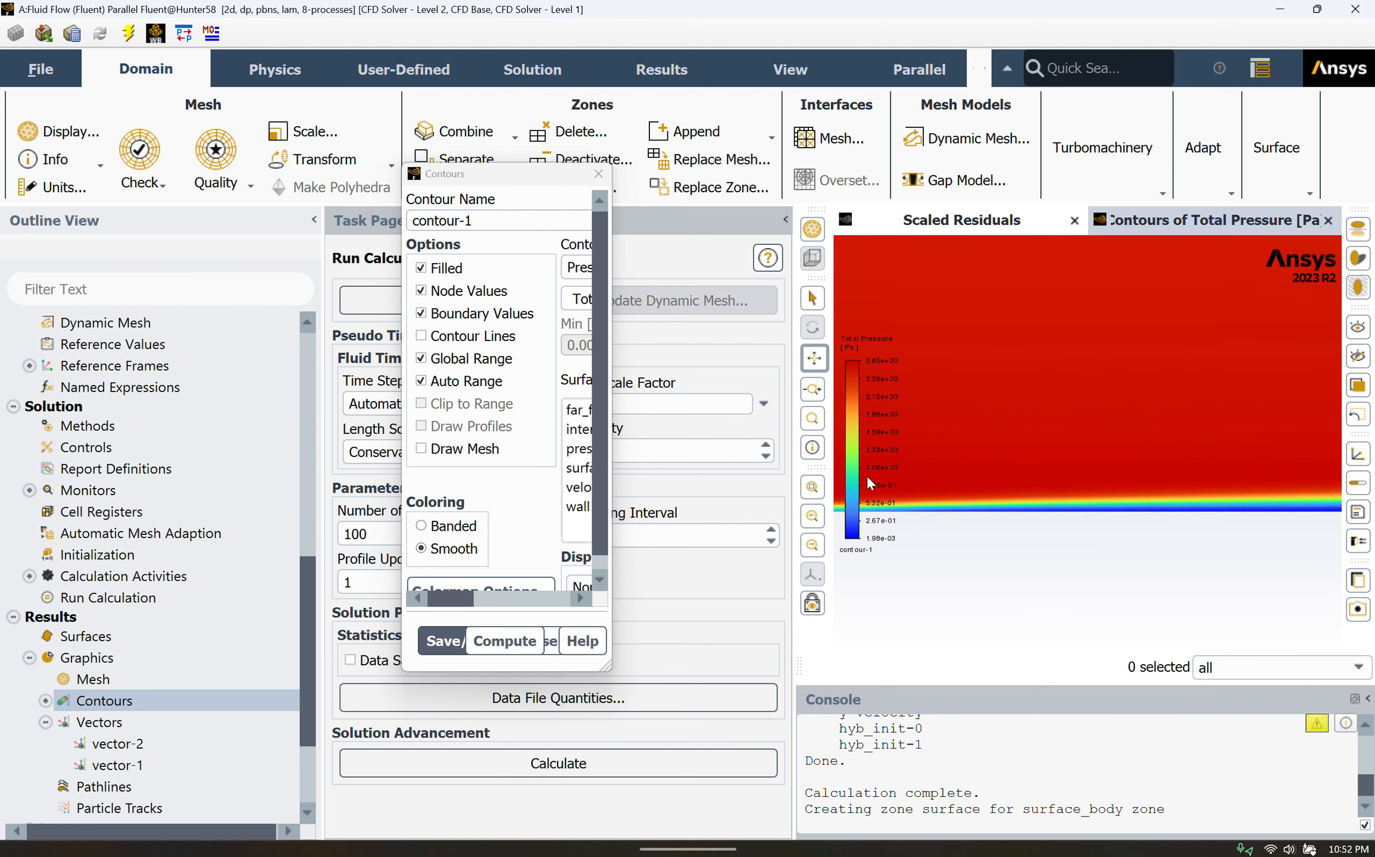
{"action": "scroll", "coordinate": [1088, 474], "scroll_direction": "up", "scroll_amount": 2}
{"action": "scroll", "coordinate": [1088, 475], "scroll_direction": "up", "scroll_amount": 2}
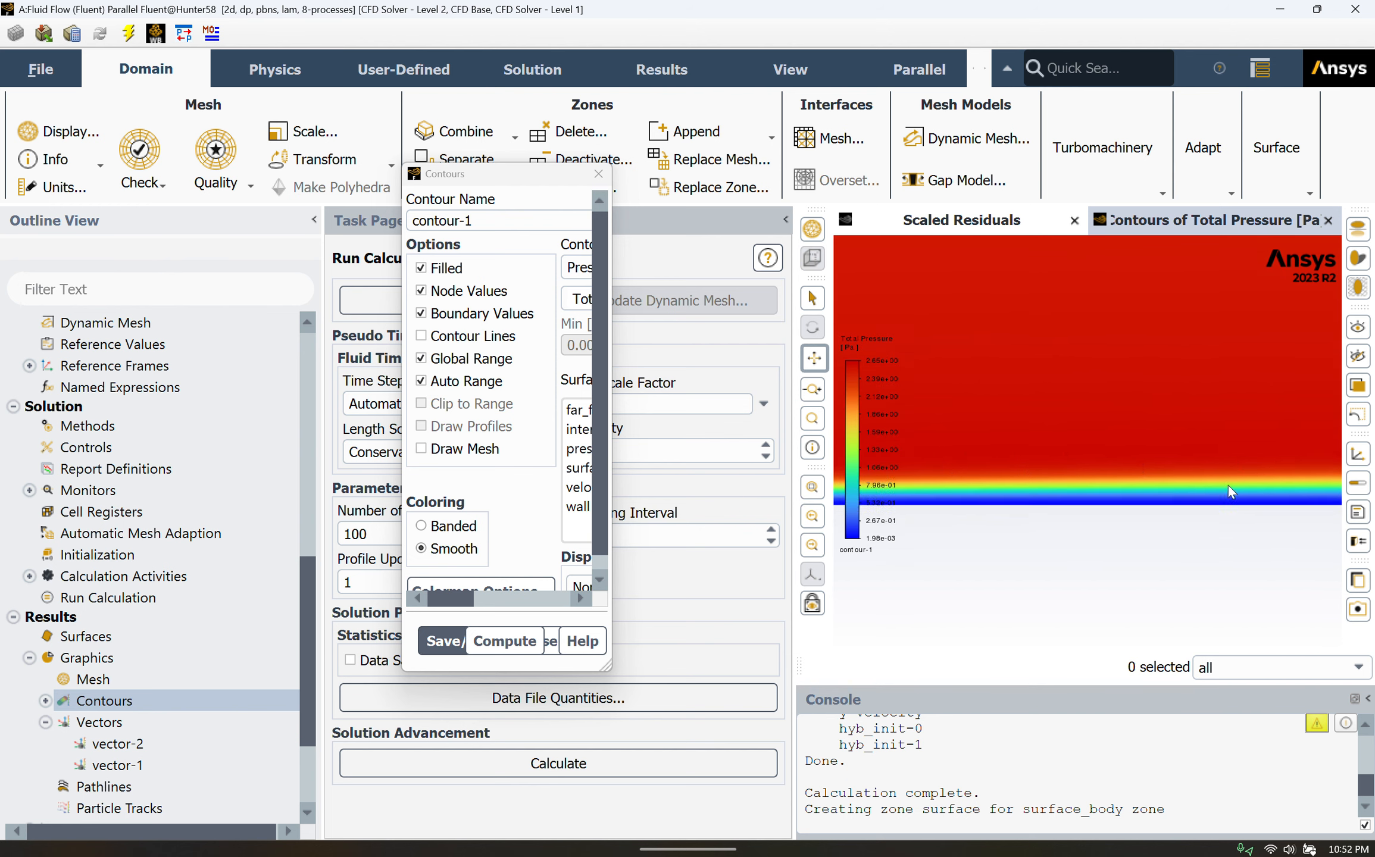
{"action": "left_click_drag", "start_coordinate": [1228, 486], "coordinate": [930, 472]}
{"action": "left_click_drag", "start_coordinate": [1287, 482], "coordinate": [1044, 473]}
{"action": "scroll", "coordinate": [1087, 456], "scroll_direction": "down", "scroll_amount": 5}
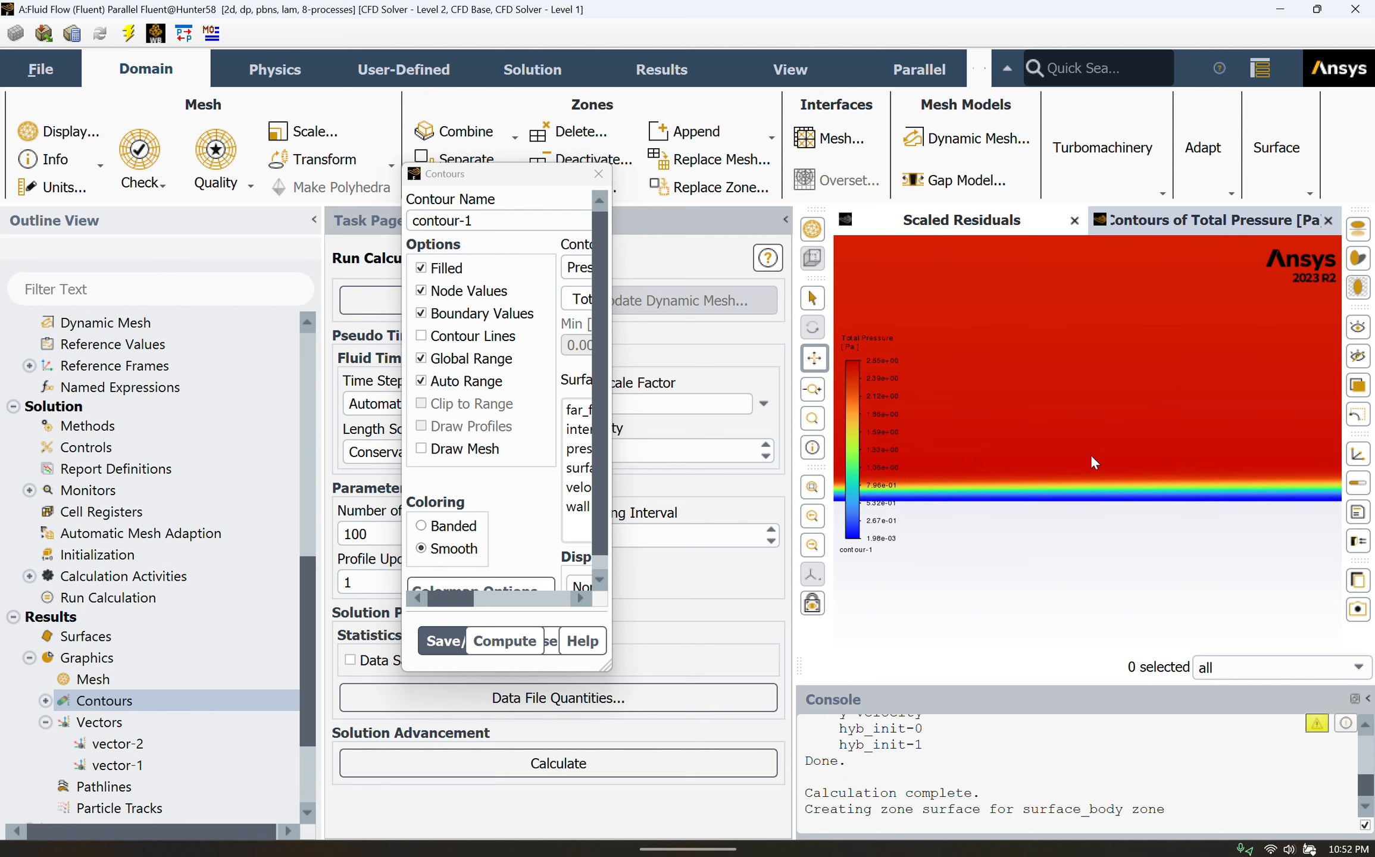
{"action": "scroll", "coordinate": [1087, 457], "scroll_direction": "down", "scroll_amount": 2}
{"action": "scroll", "coordinate": [1092, 500], "scroll_direction": "down", "scroll_amount": 5}
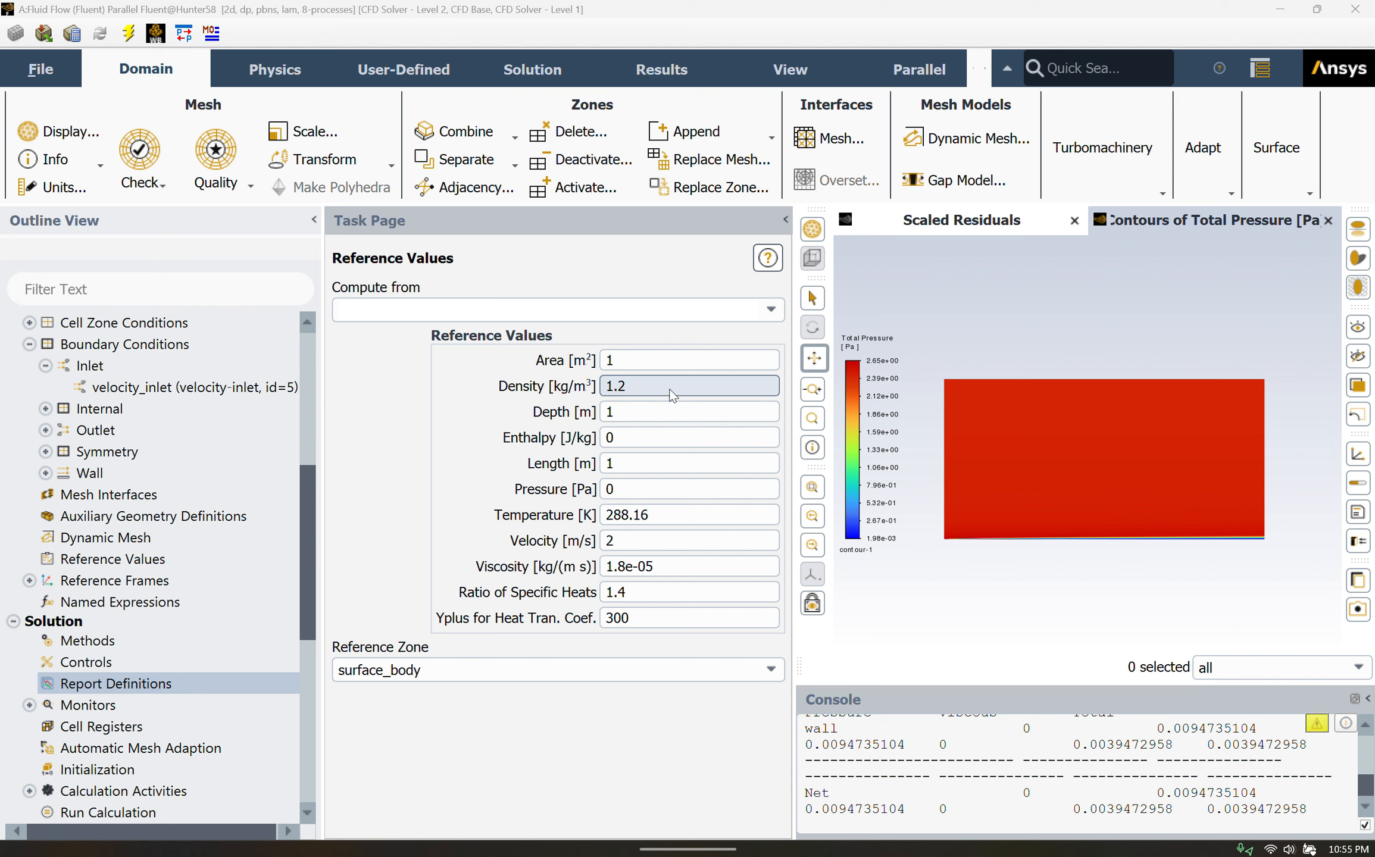
Step: Review the reference values and print the force report for the wall with direction vector X 1, Y 0
{"action": "left_click", "coordinate": [162, 563]}
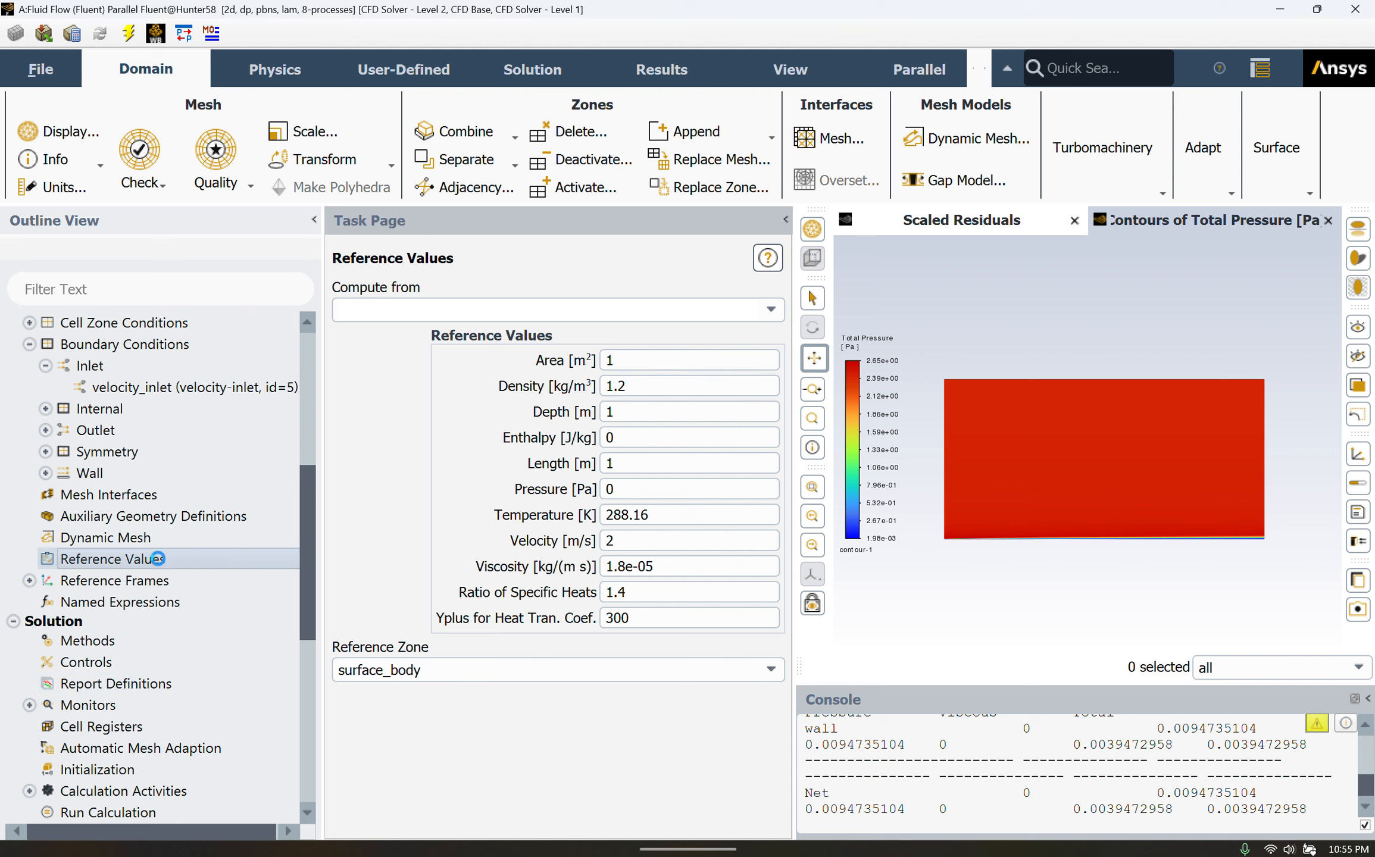
{"action": "scroll", "coordinate": [158, 566], "scroll_direction": "up", "scroll_amount": 2}
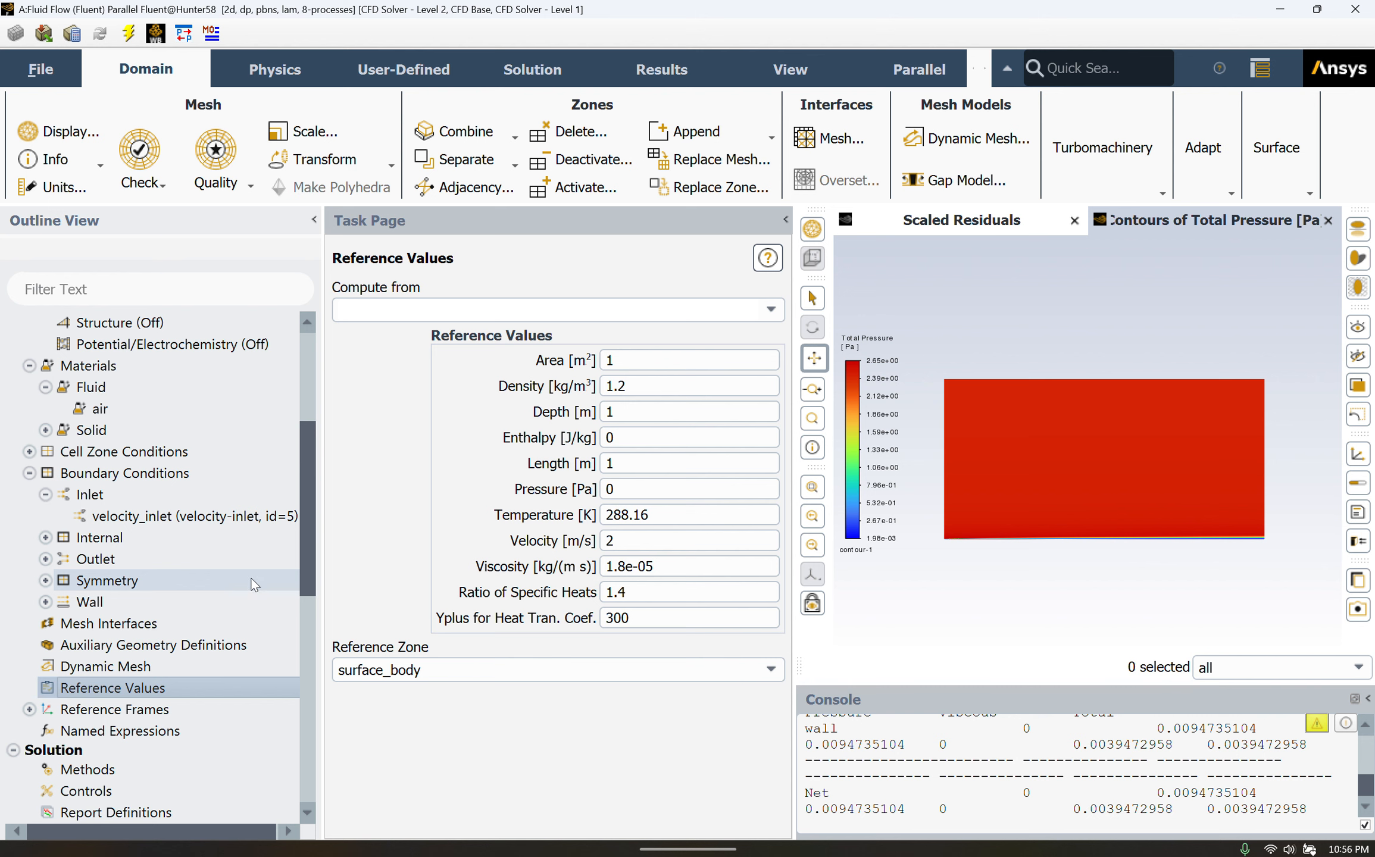
{"action": "scroll", "coordinate": [249, 590], "scroll_direction": "down", "scroll_amount": 9}
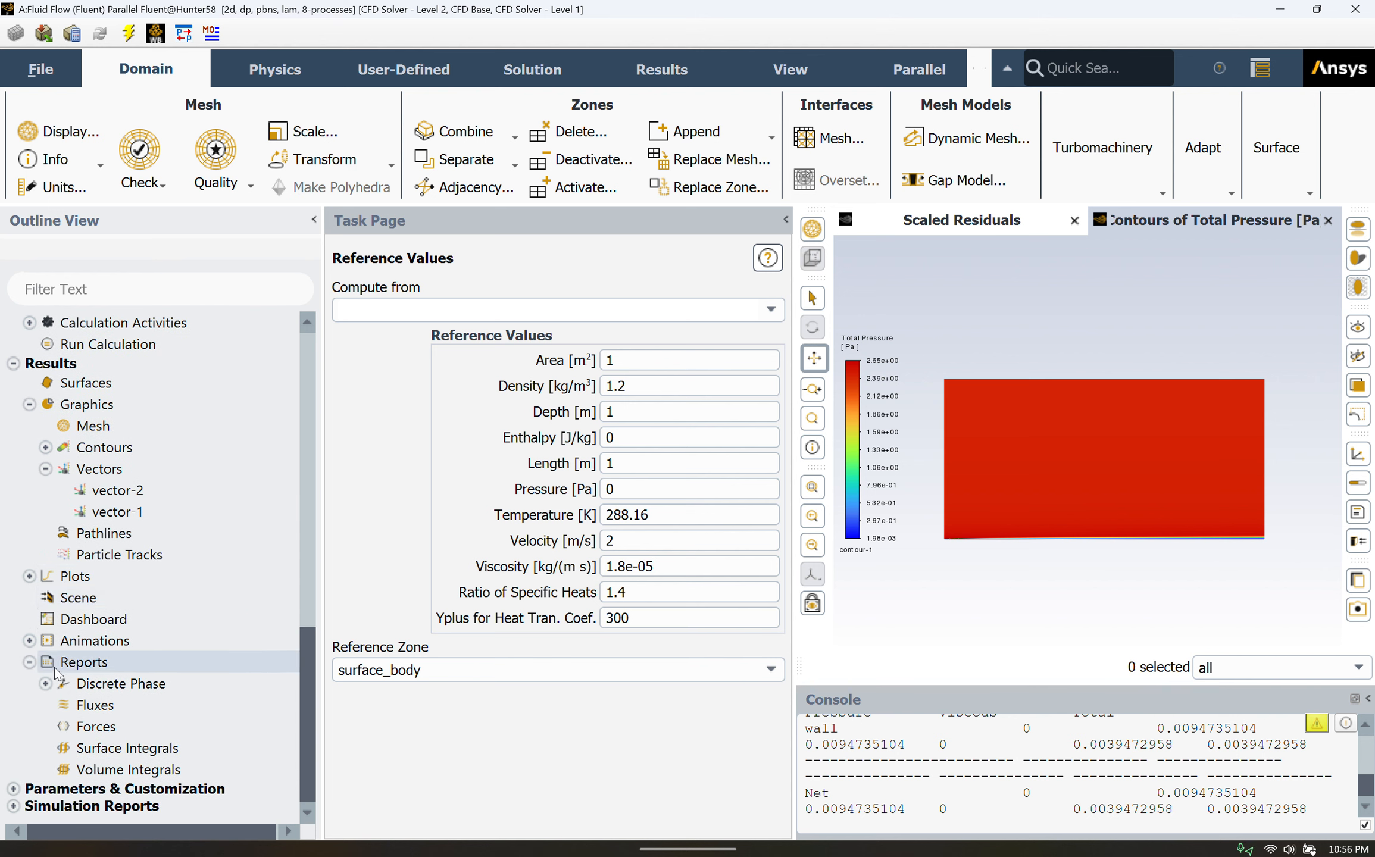
{"action": "double_click", "coordinate": [104, 727]}
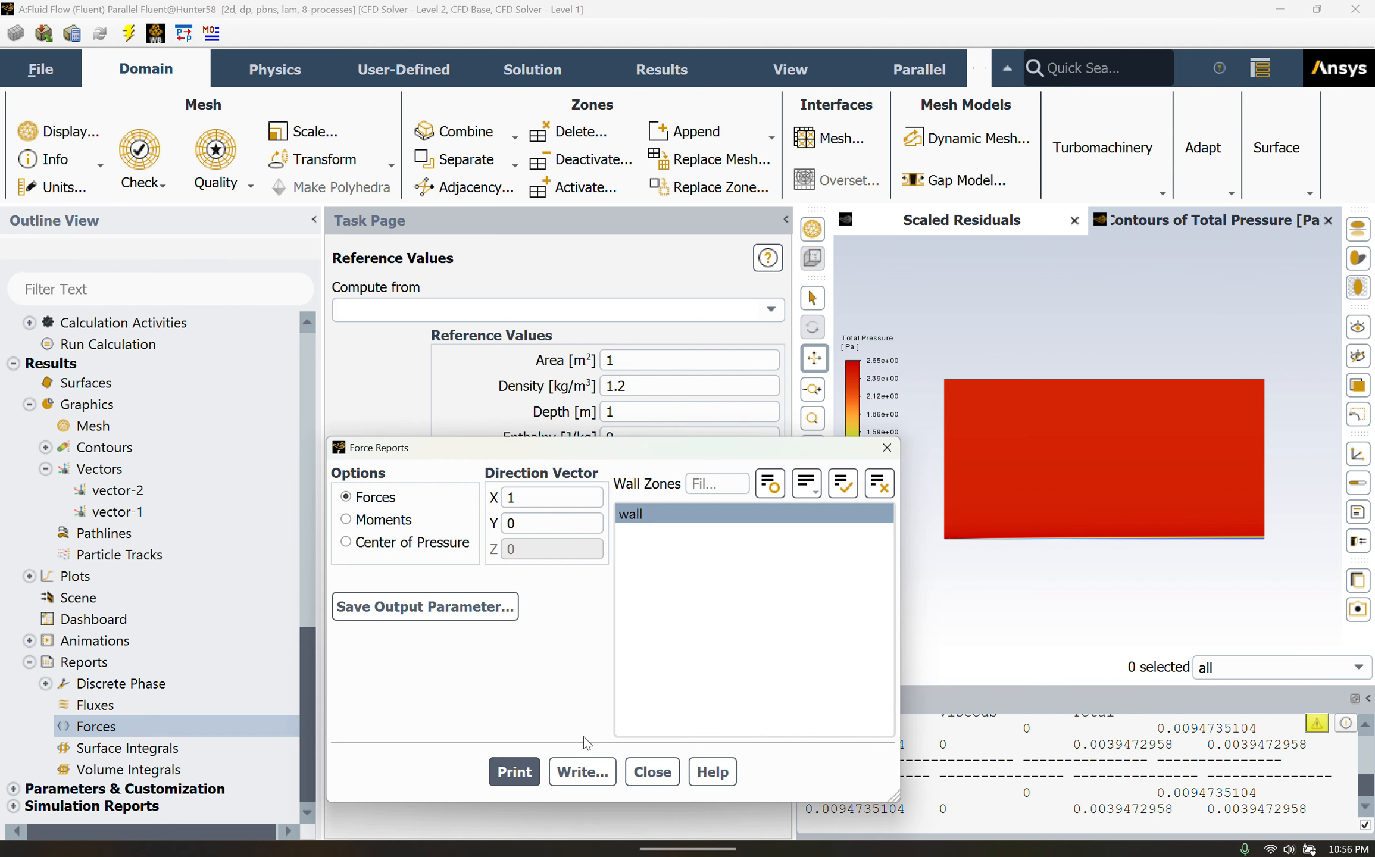
{"action": "left_click", "coordinate": [514, 772]}
{"action": "left_click", "coordinate": [653, 771]}
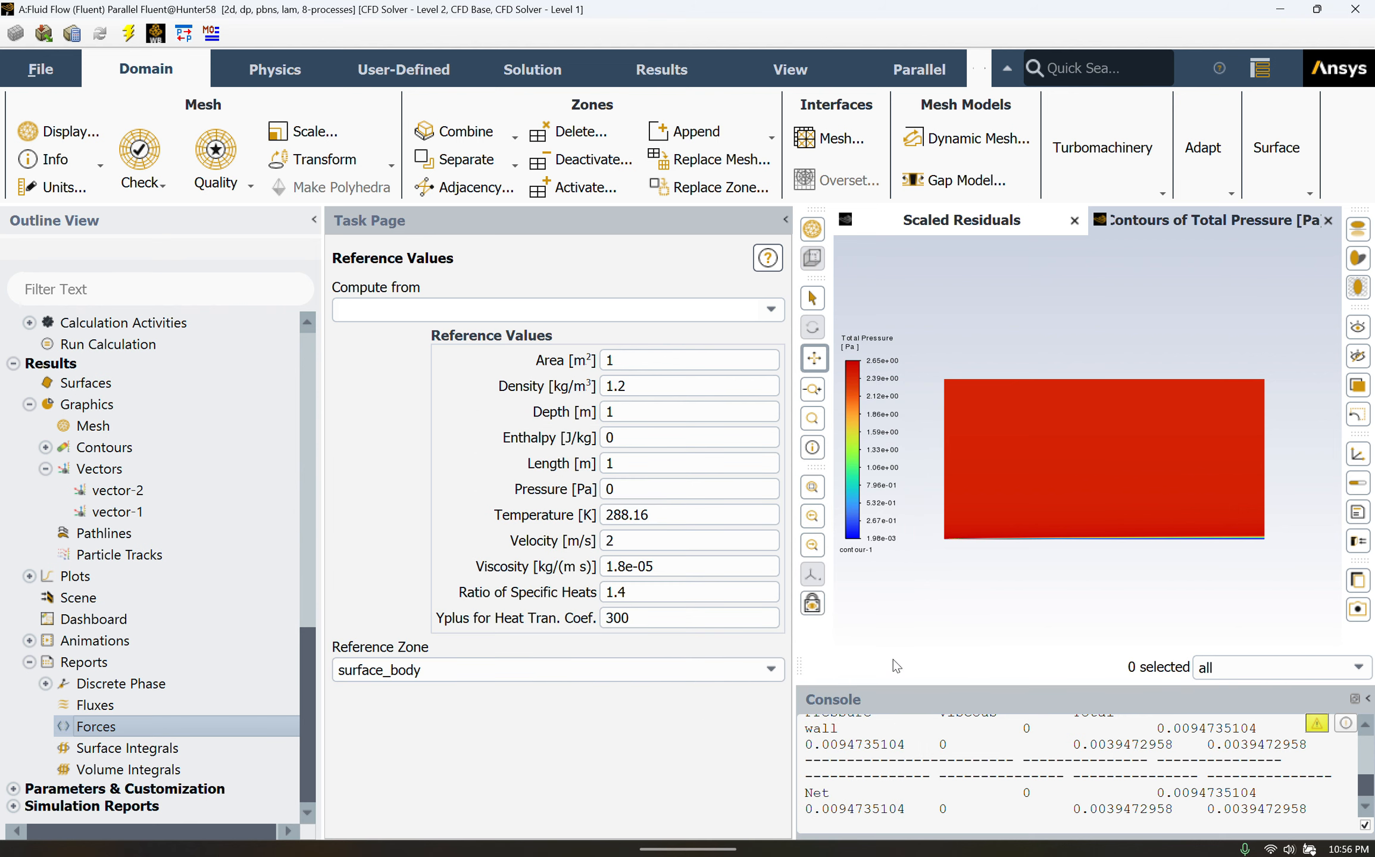
Step: Examine the pressure, viscous and total forces and coefficients reported for the wall in the console
{"action": "scroll", "coordinate": [1043, 802], "scroll_direction": "down", "scroll_amount": 3}
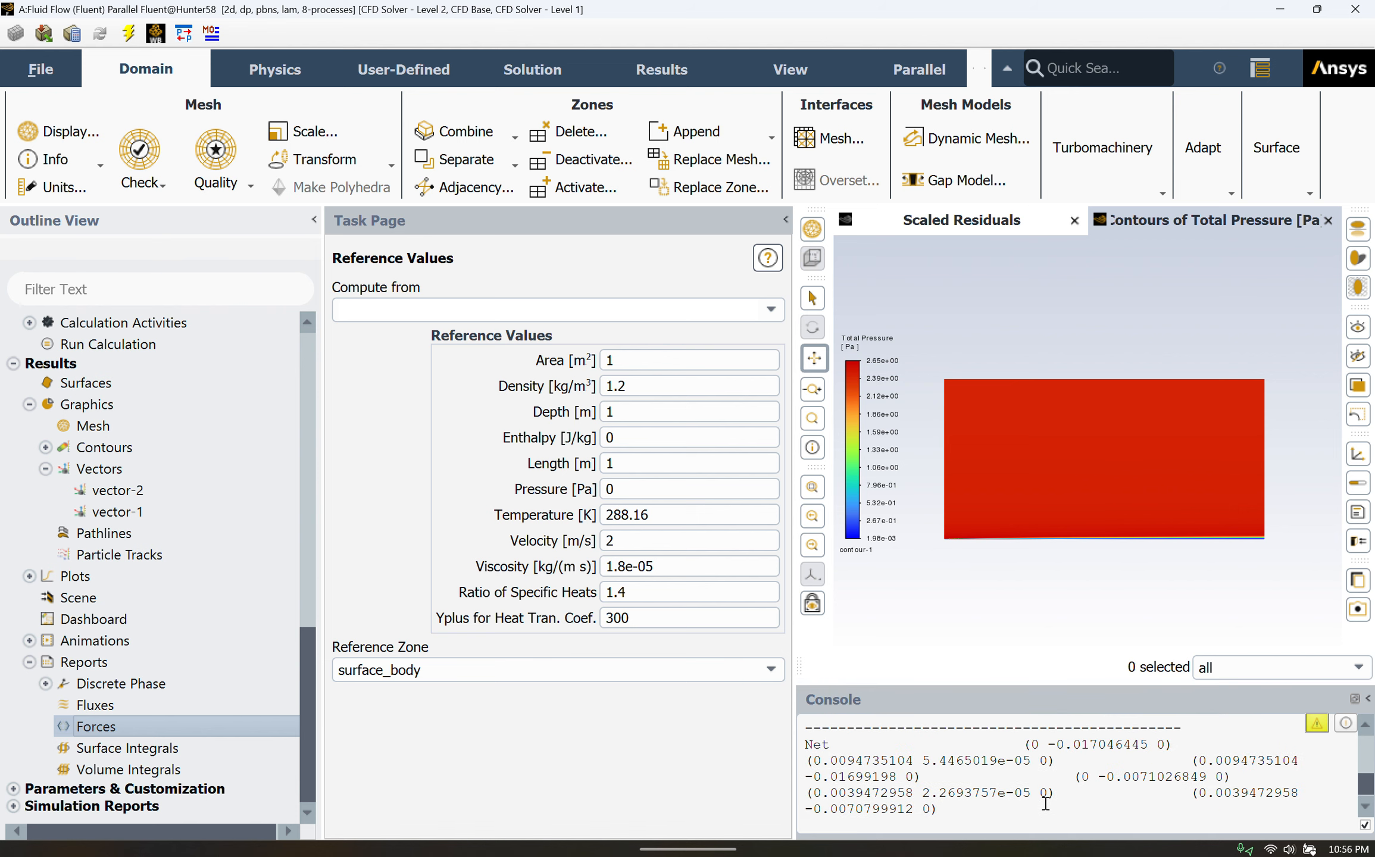
{"action": "scroll", "coordinate": [958, 773], "scroll_direction": "down", "scroll_amount": 1}
{"action": "scroll", "coordinate": [958, 772], "scroll_direction": "up", "scroll_amount": 3}
{"action": "scroll", "coordinate": [959, 773], "scroll_direction": "down", "scroll_amount": 2}
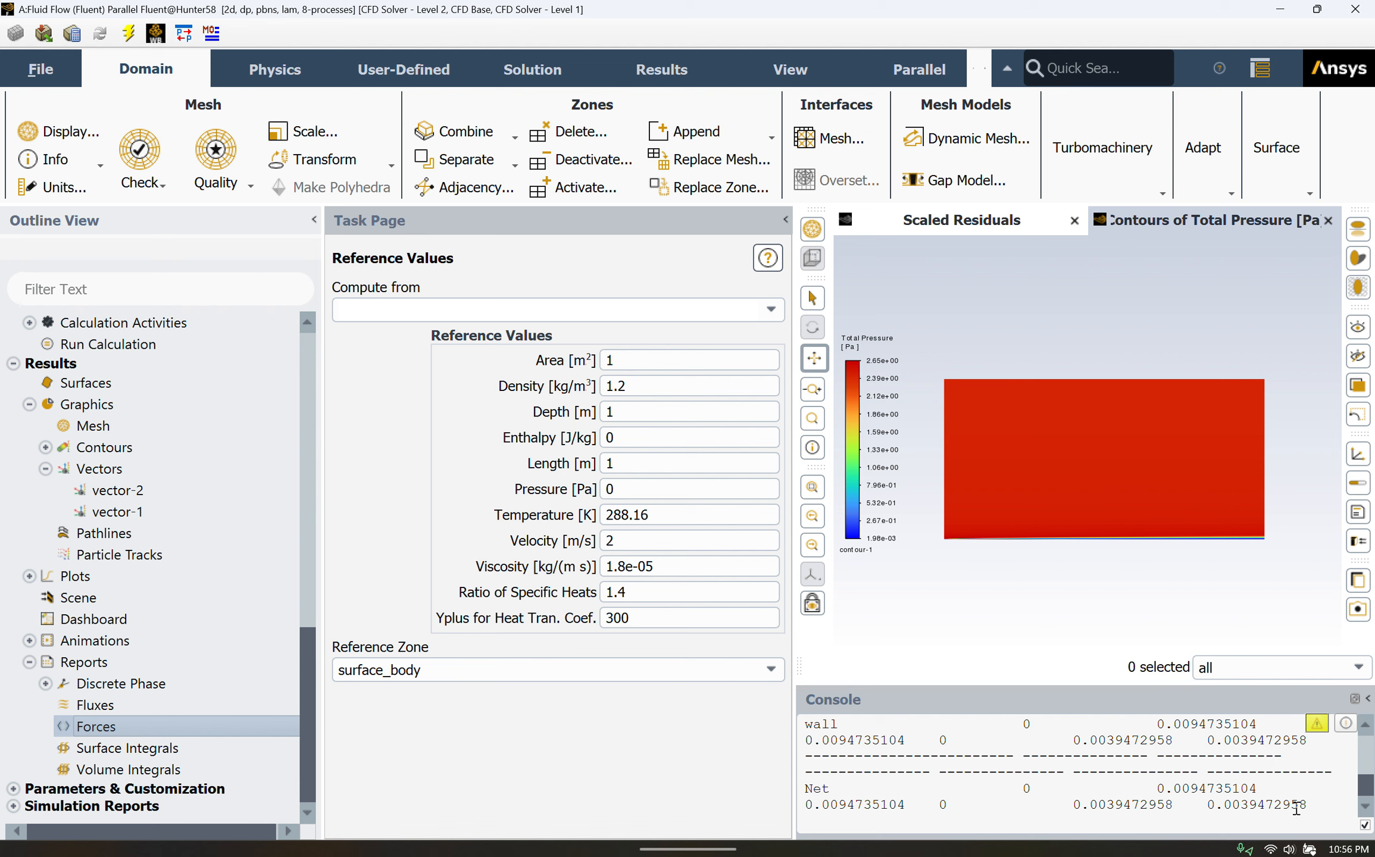
{"action": "scroll", "coordinate": [982, 778], "scroll_direction": "up", "scroll_amount": 3}
{"action": "scroll", "coordinate": [1034, 785], "scroll_direction": "down", "scroll_amount": 3}
Step: Set up a new drag report definition with drag coefficient output on the wall zone and compute it
{"action": "scroll", "coordinate": [144, 451], "scroll_direction": "up", "scroll_amount": 7}
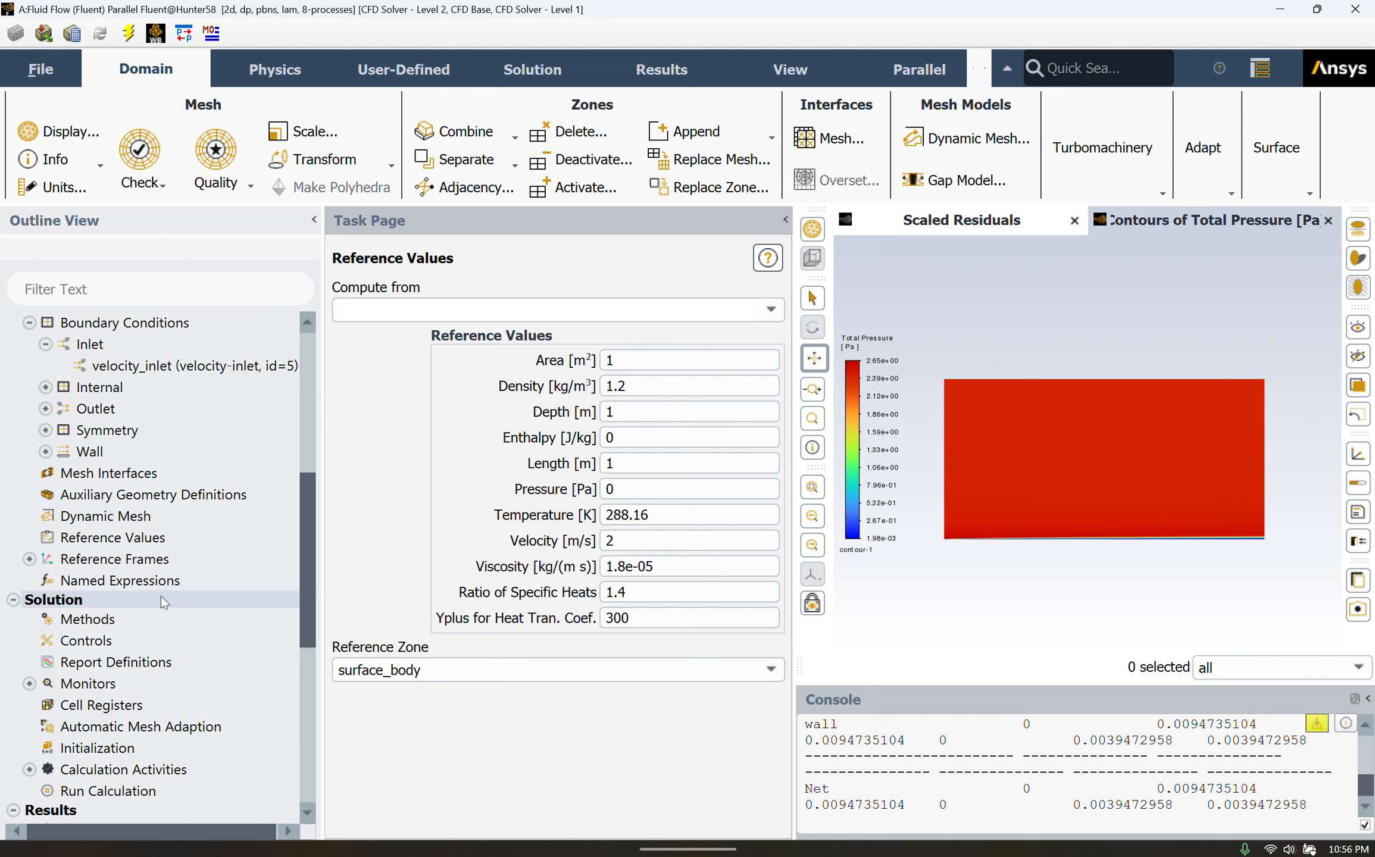
{"action": "double_click", "coordinate": [133, 662]}
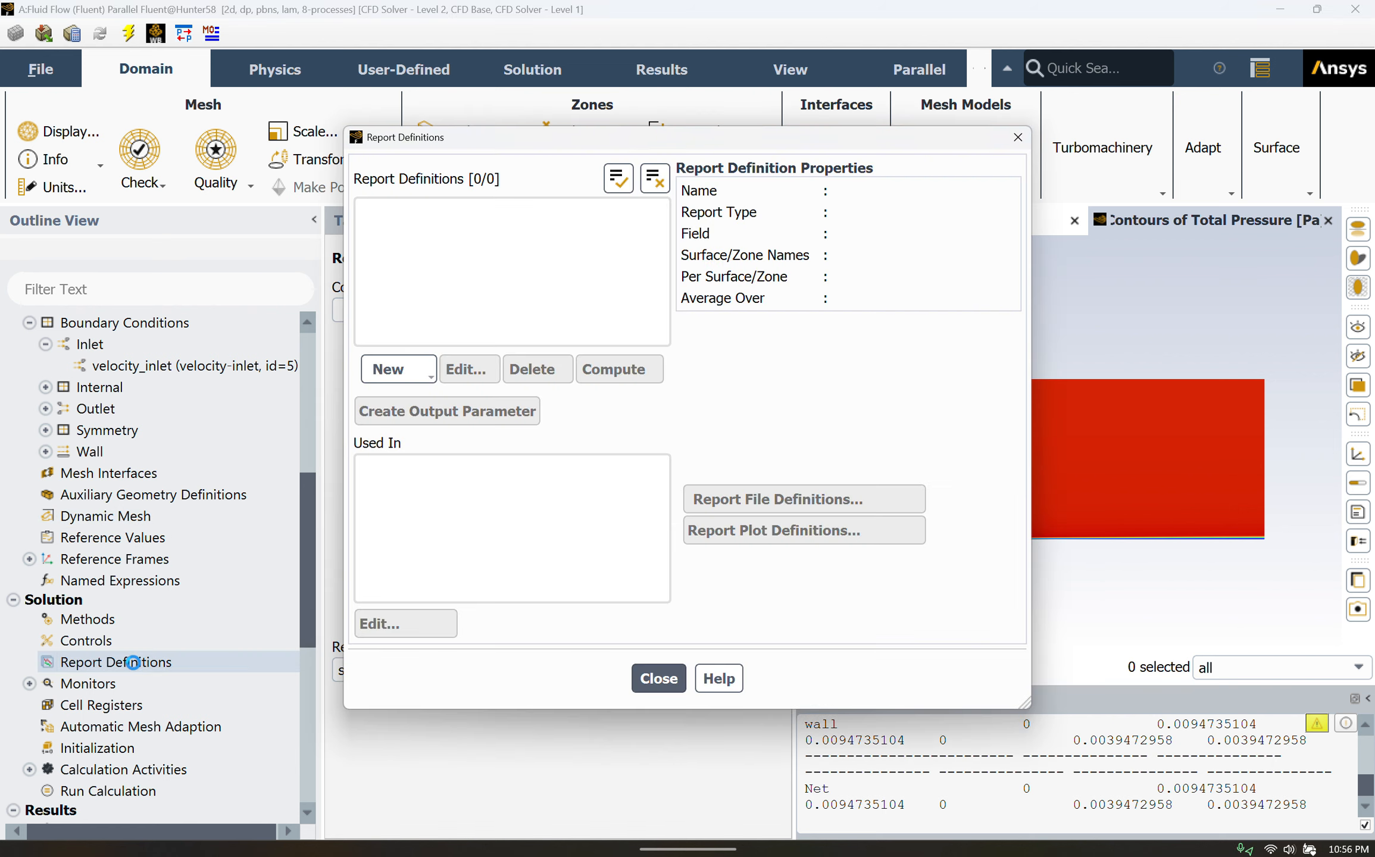
{"action": "left_click", "coordinate": [400, 366]}
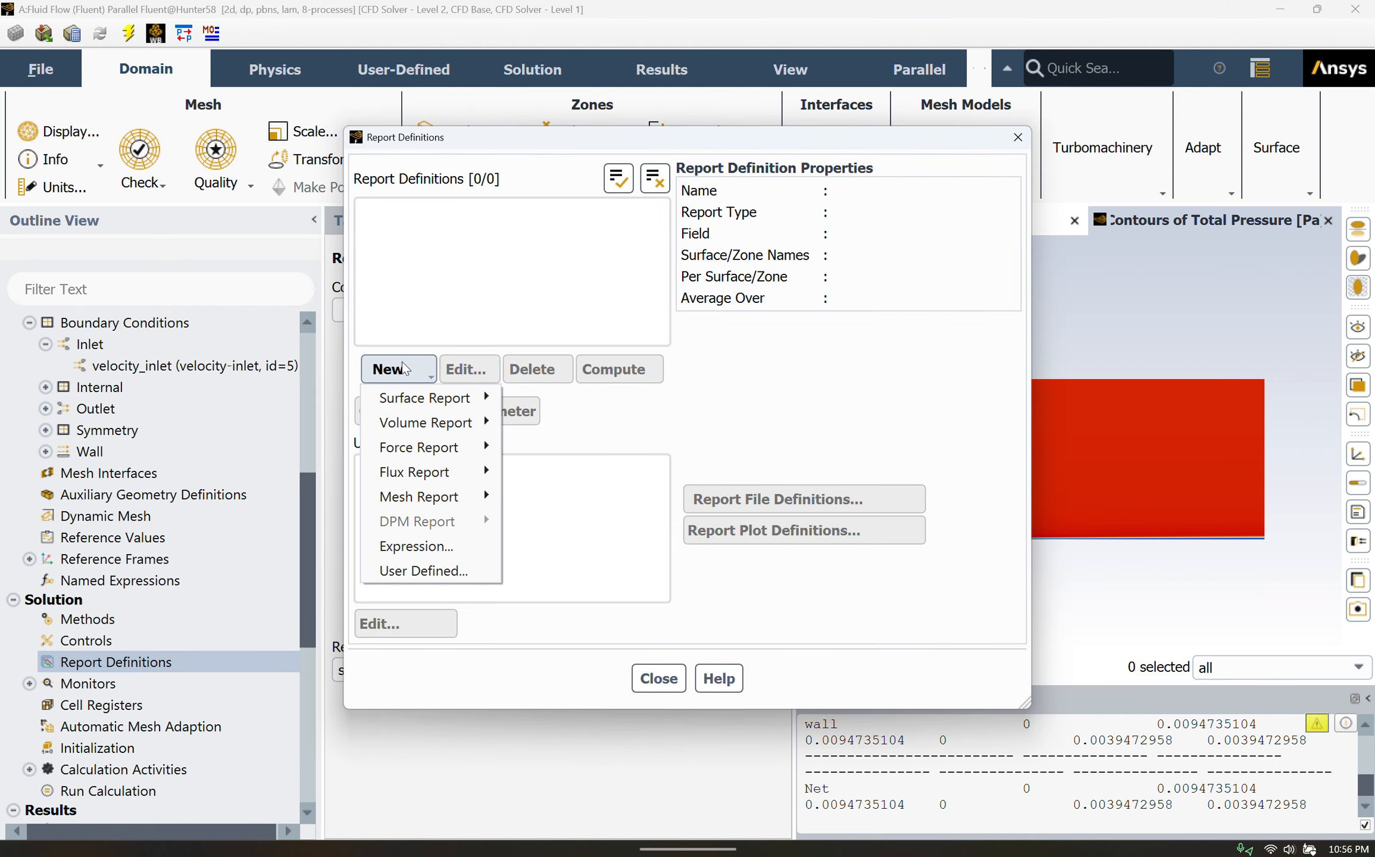
{"action": "mouse_move", "coordinate": [438, 450]}
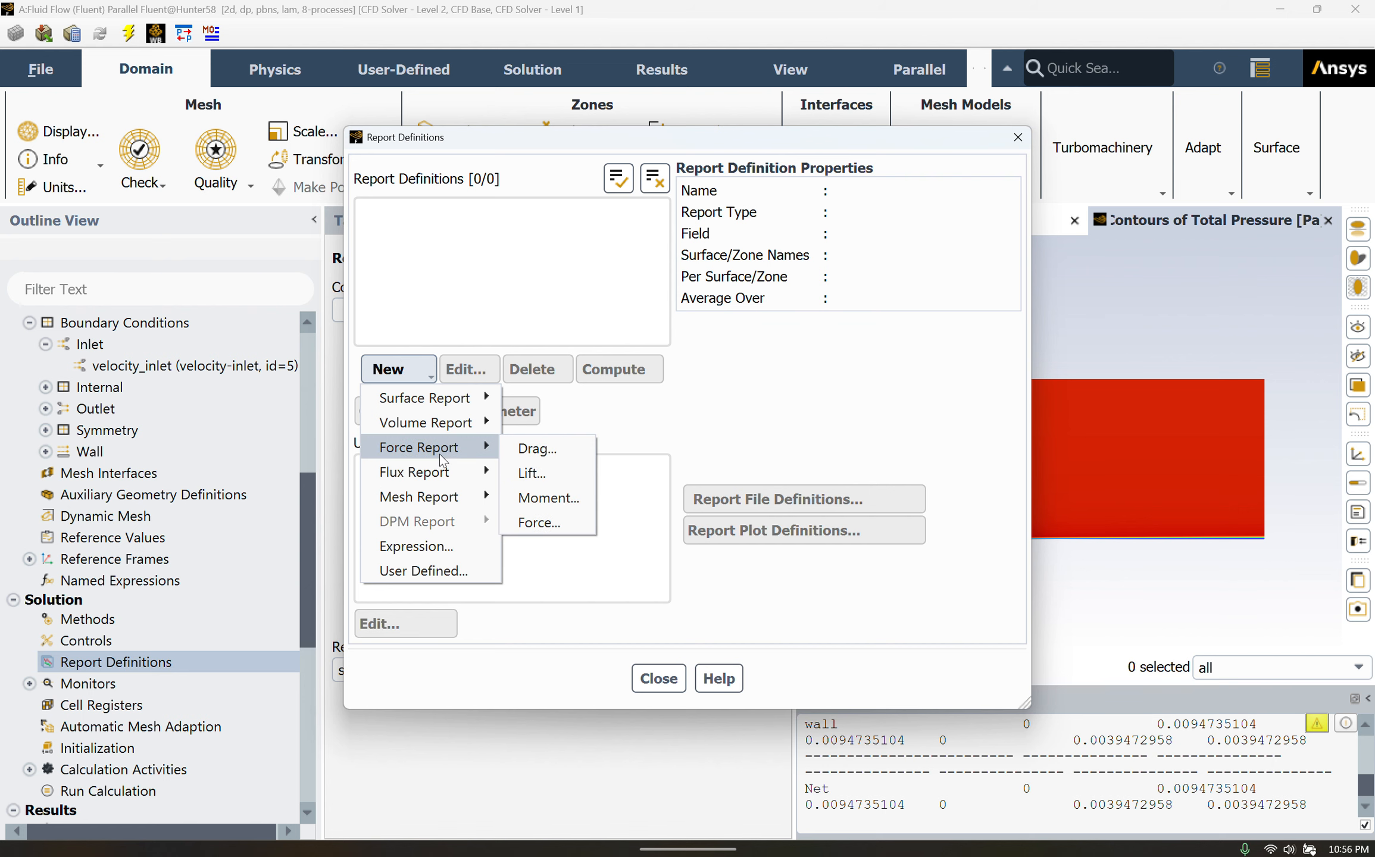
{"action": "left_click", "coordinate": [535, 450]}
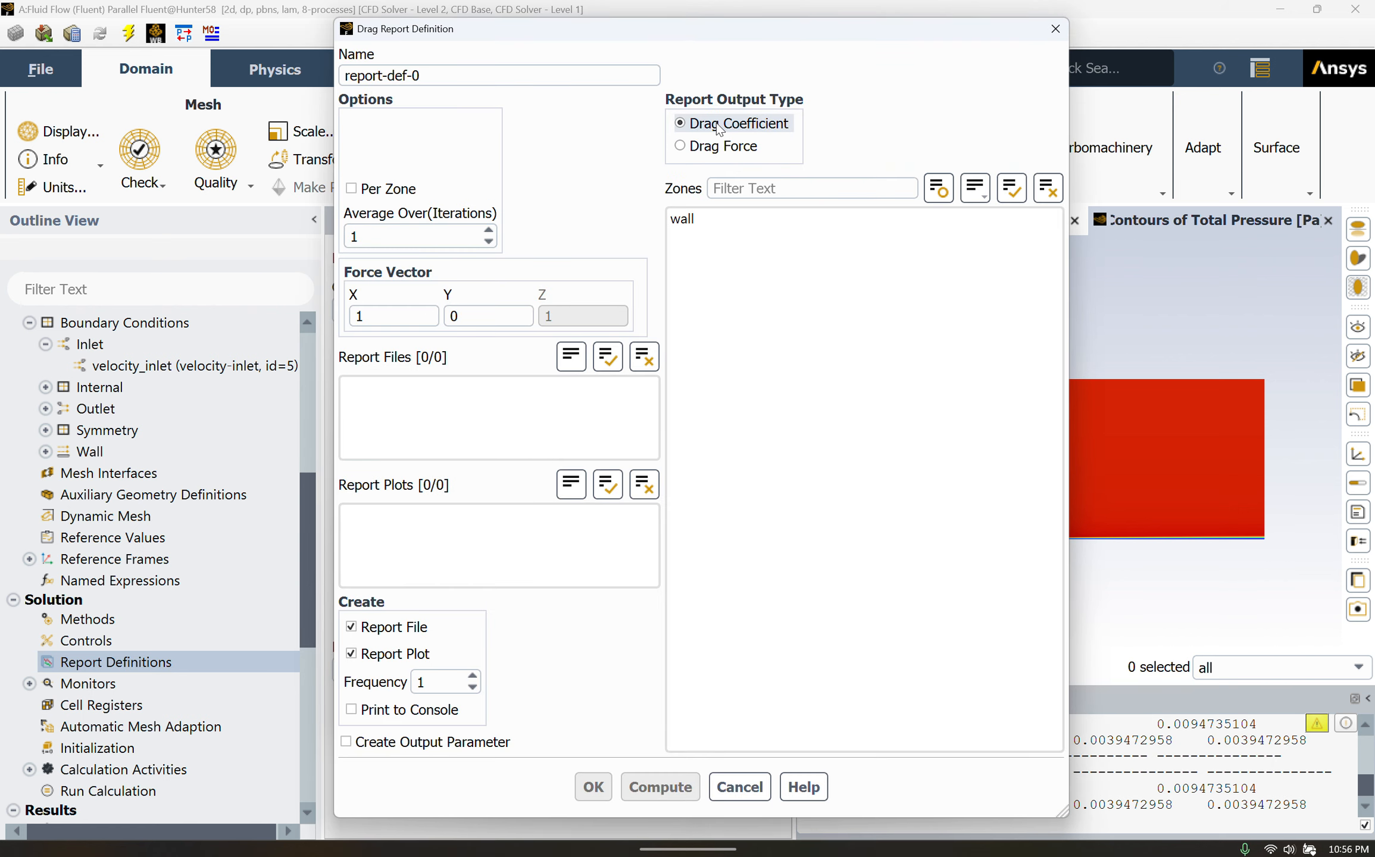
{"action": "left_click", "coordinate": [702, 220]}
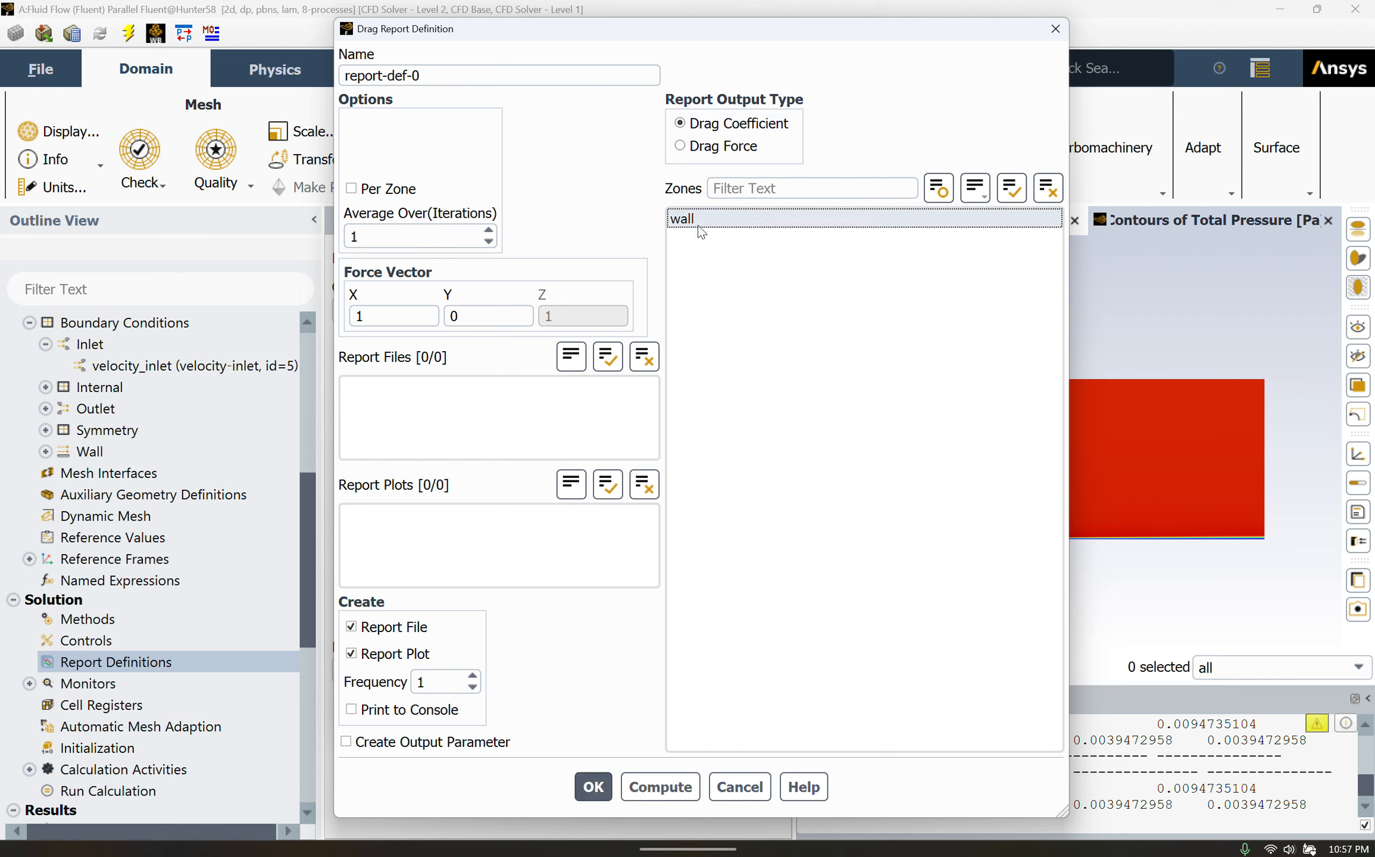
{"action": "left_click", "coordinate": [646, 788]}
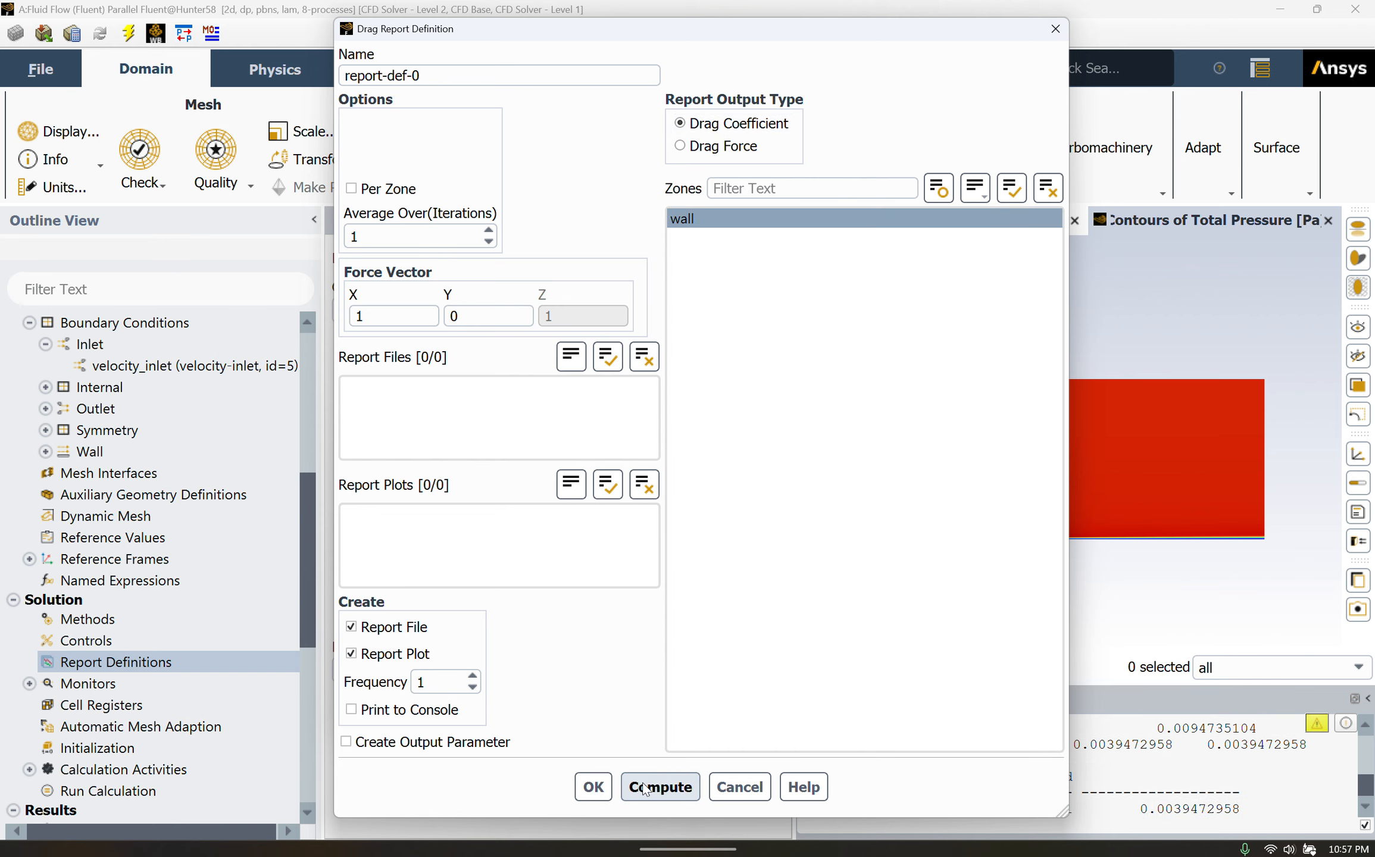
Step: Save the drag report definition for the wall and close the report definitions list
{"action": "left_click", "coordinate": [603, 794]}
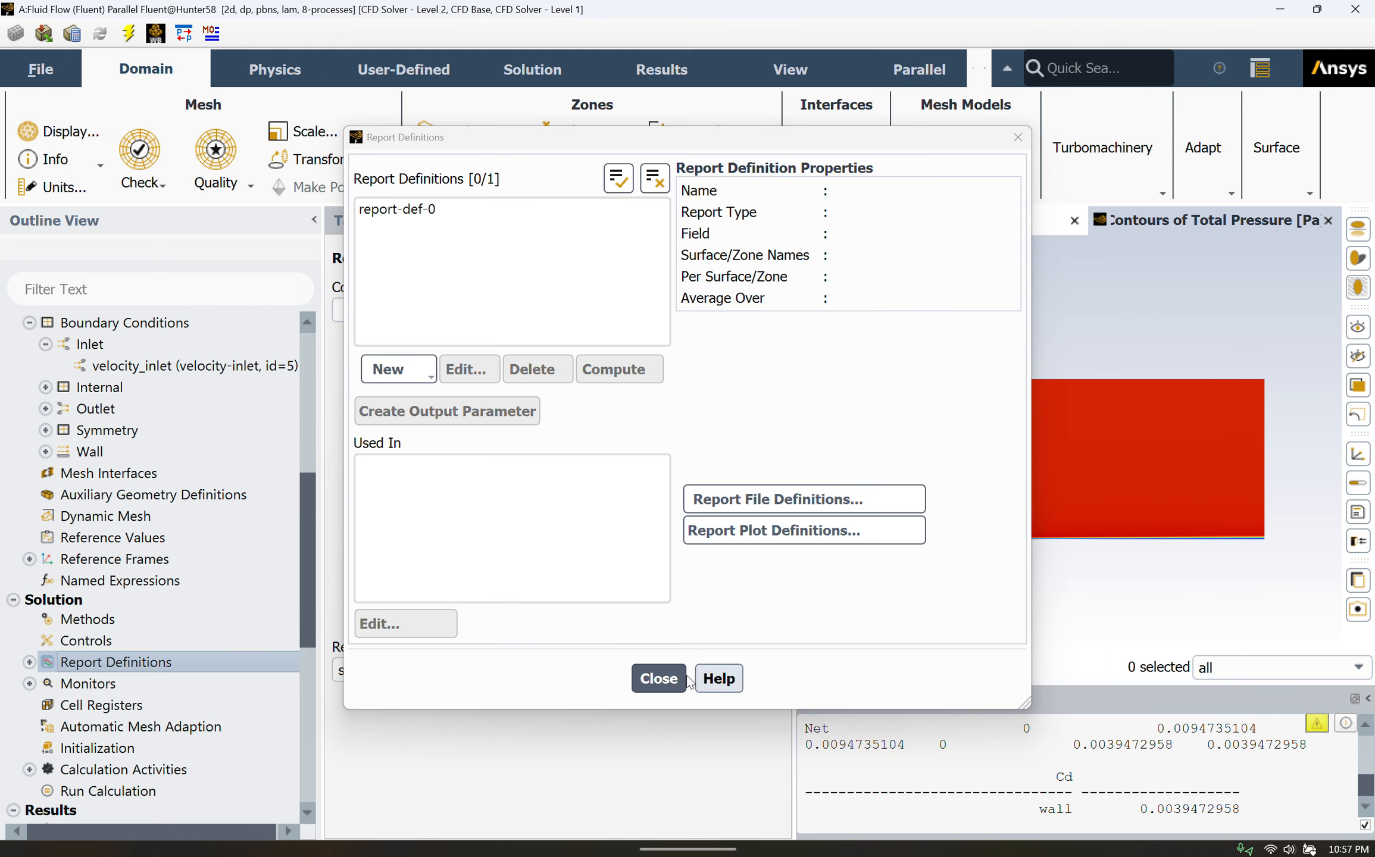
{"action": "left_click", "coordinate": [663, 679]}
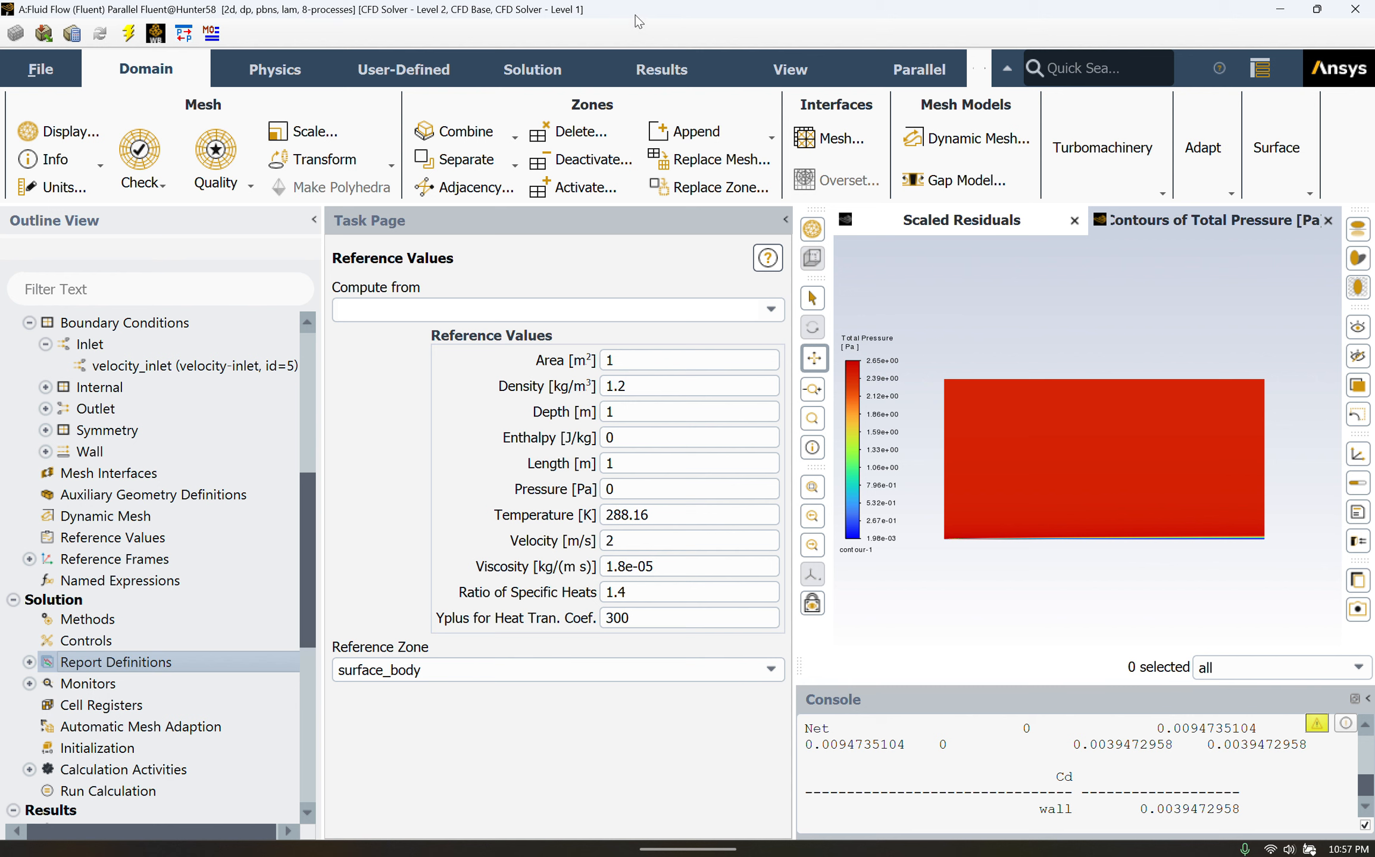
Step: Create an XY plot of Wall Shear Stress from Wall Fluxes on the wall surface along direction X 1, Y 0, and view the curve
{"action": "scroll", "coordinate": [119, 662], "scroll_direction": "down", "scroll_amount": 5}
{"action": "left_click", "coordinate": [560, 315]}
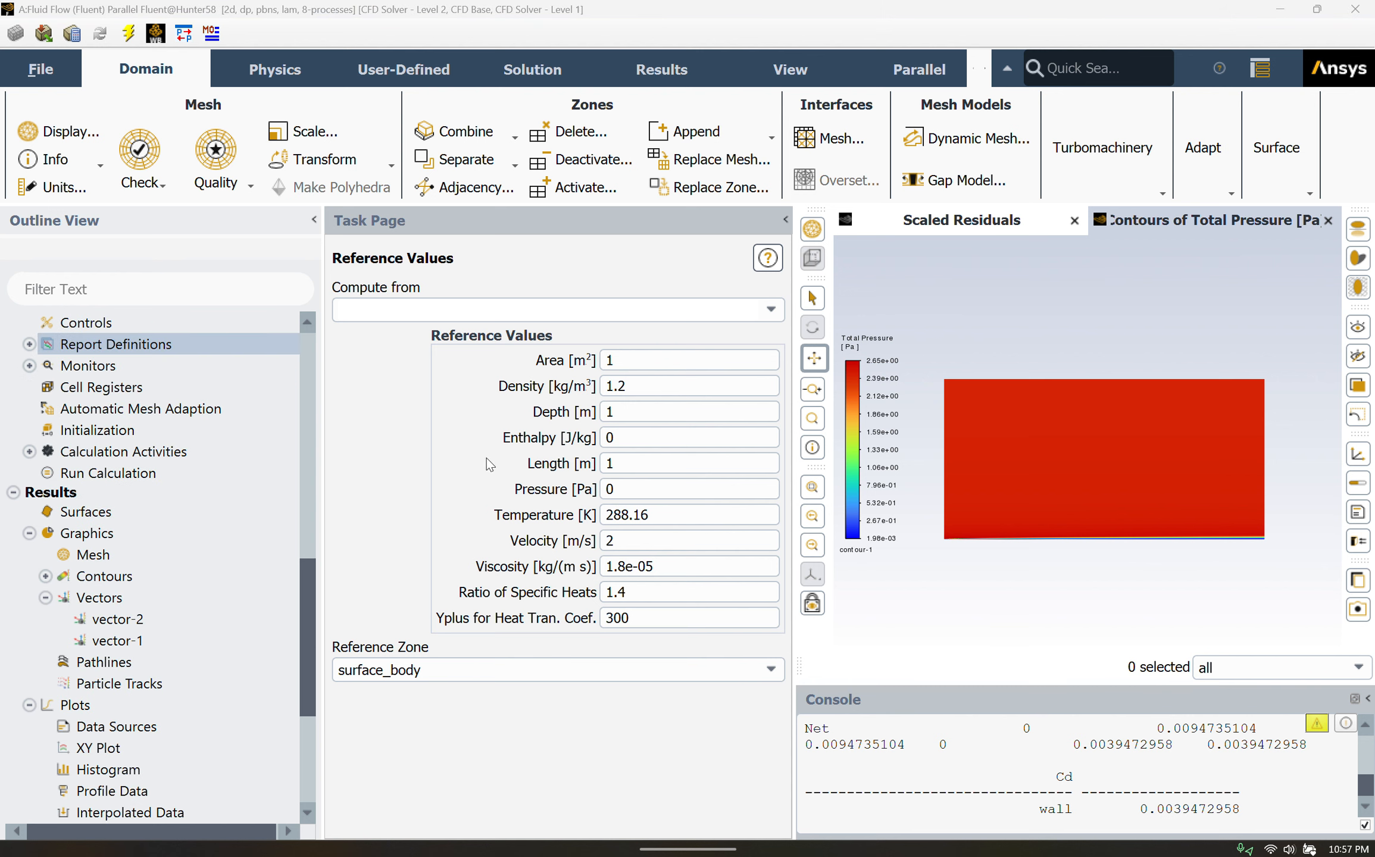
{"action": "double_click", "coordinate": [105, 751]}
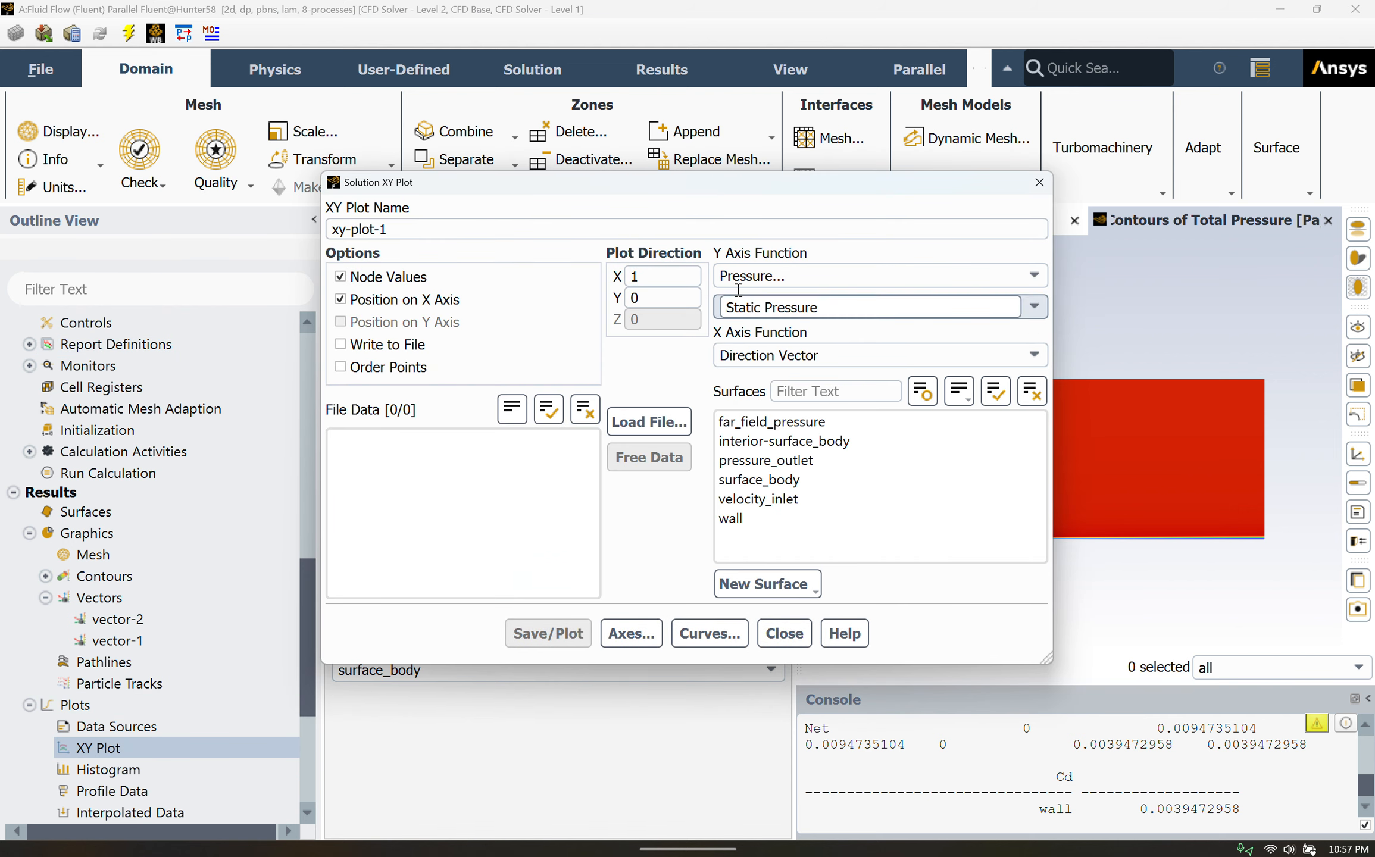
{"action": "left_click", "coordinate": [1011, 277]}
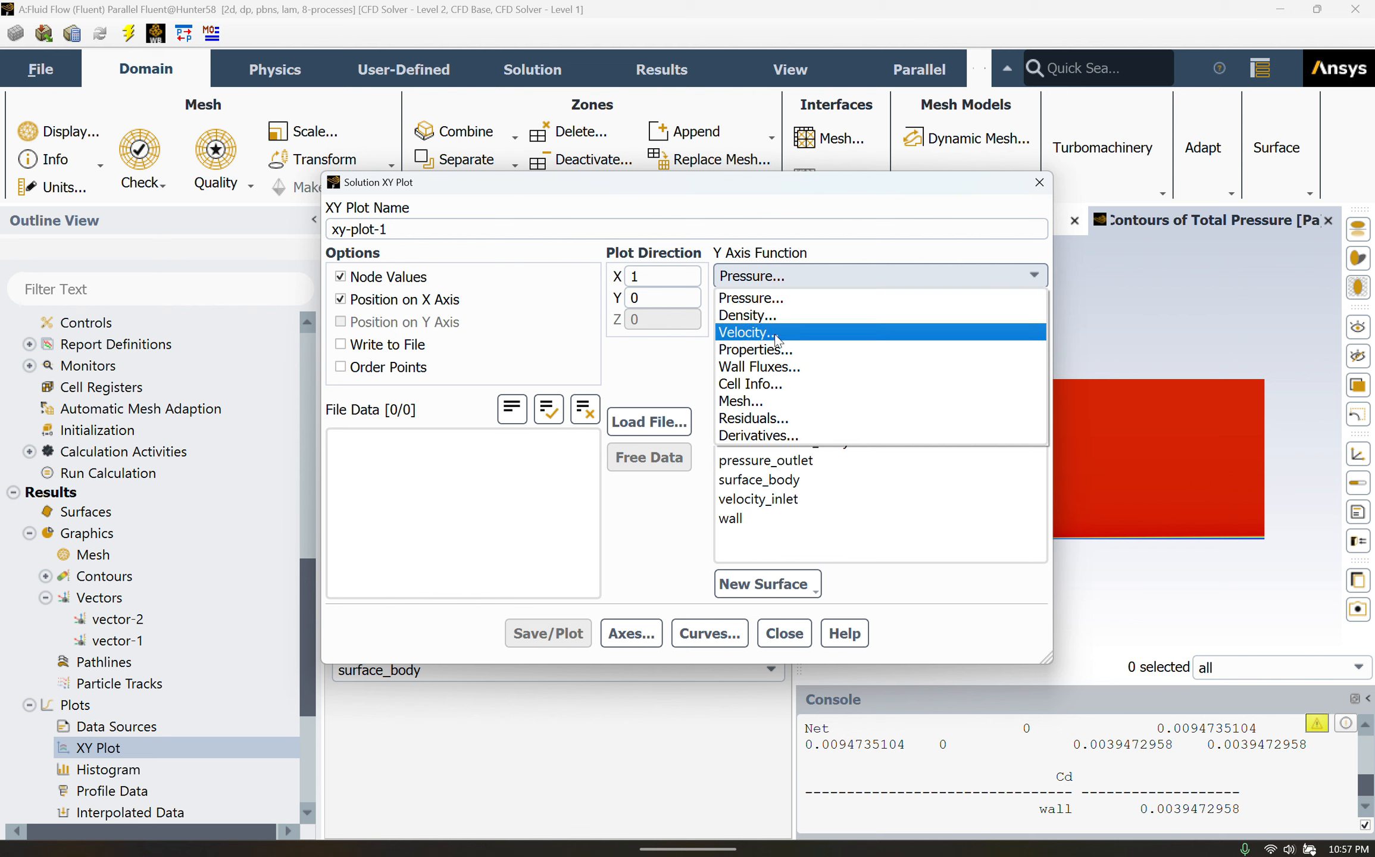
{"action": "left_click", "coordinate": [778, 366]}
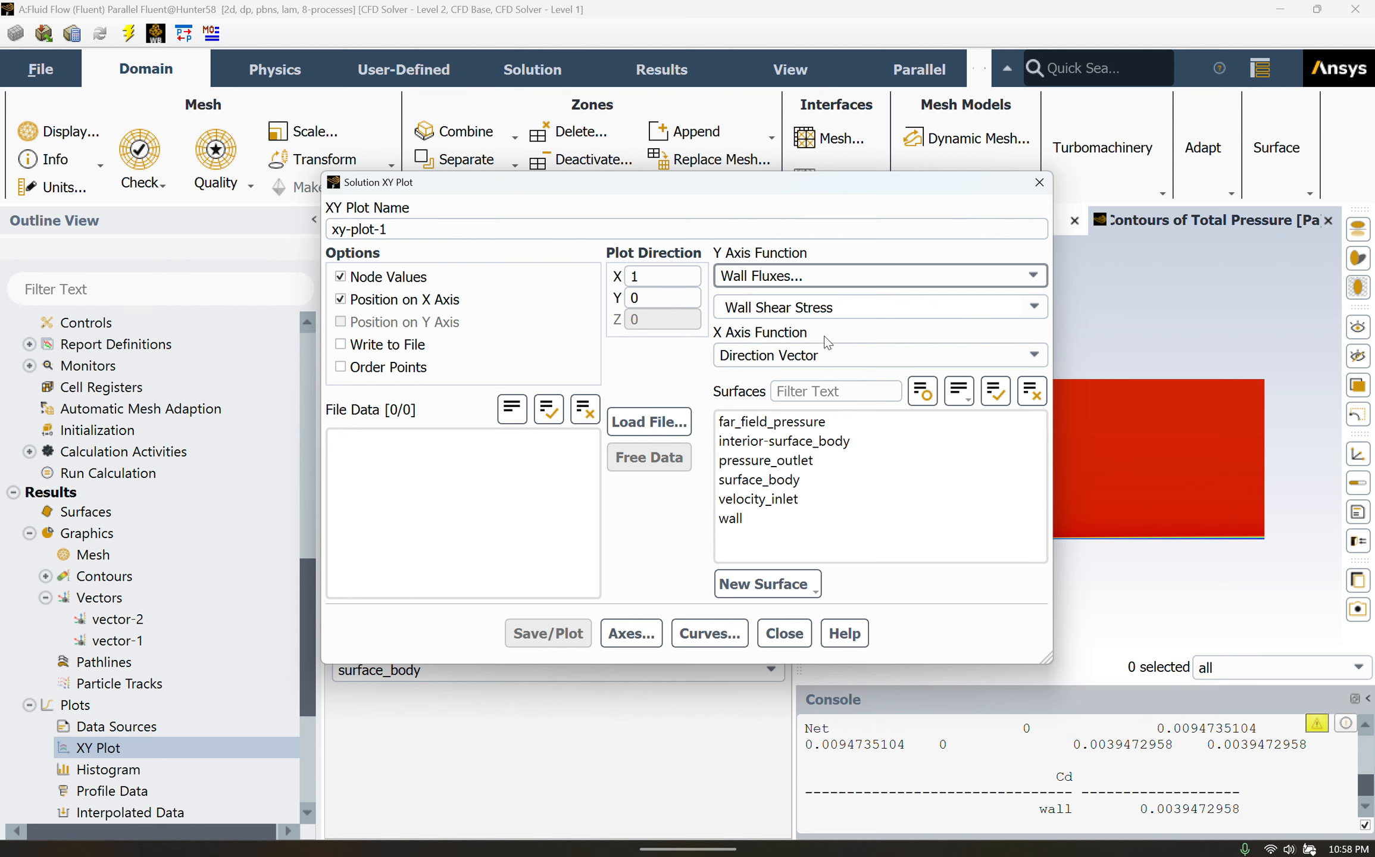
{"action": "left_click", "coordinate": [749, 517]}
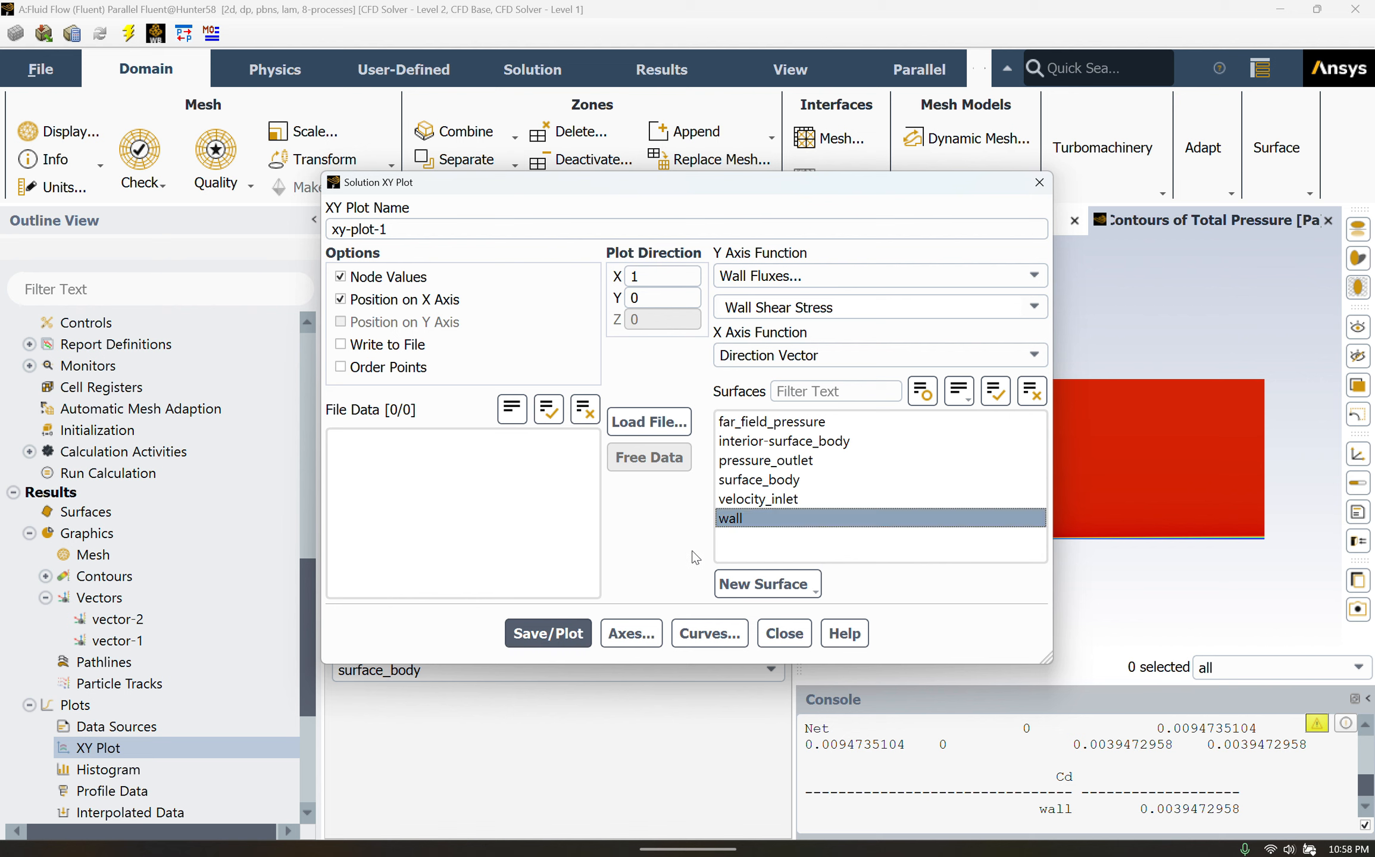
{"action": "left_click", "coordinate": [583, 642]}
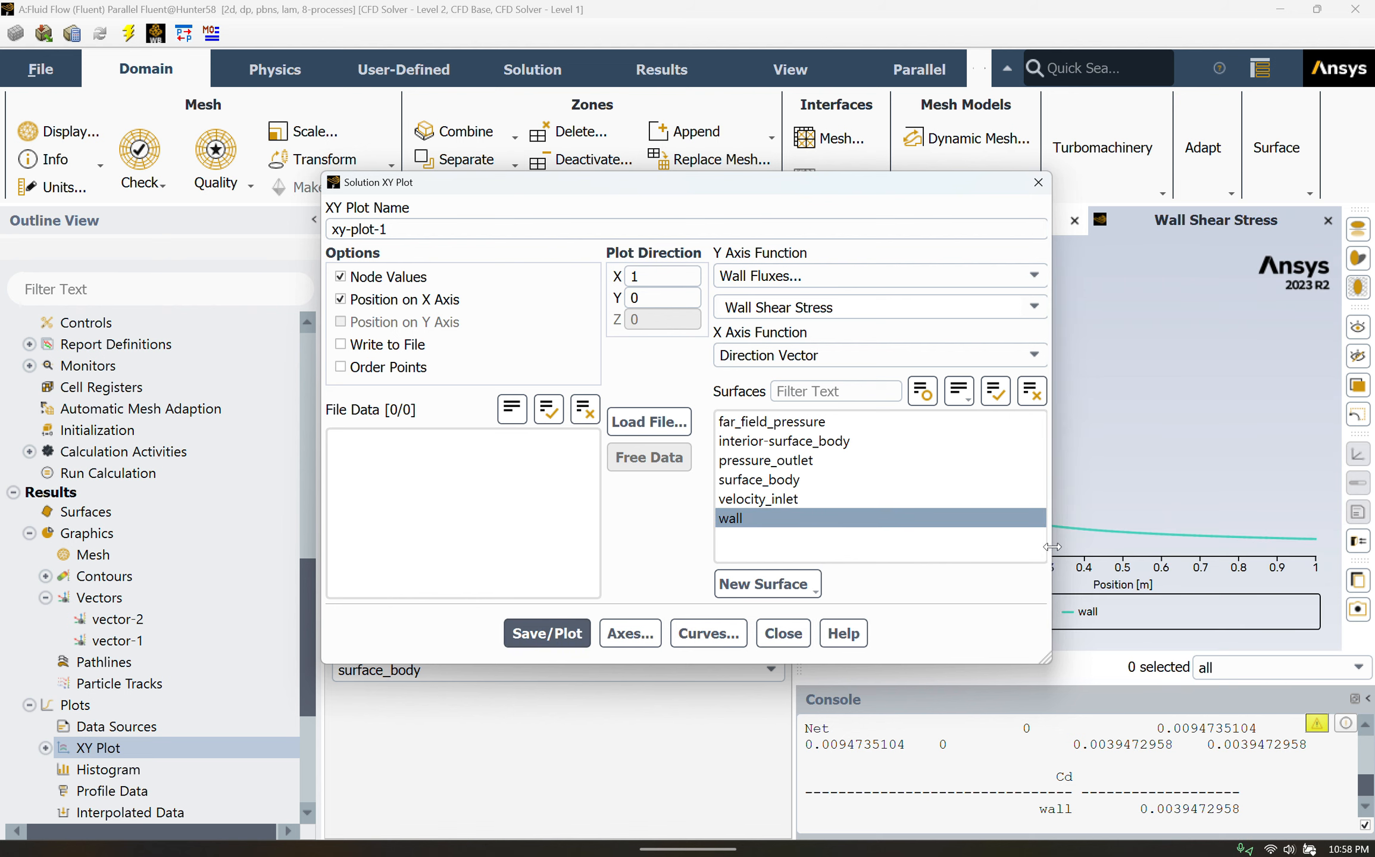
{"action": "left_click_drag", "start_coordinate": [1053, 554], "coordinate": [775, 553]}
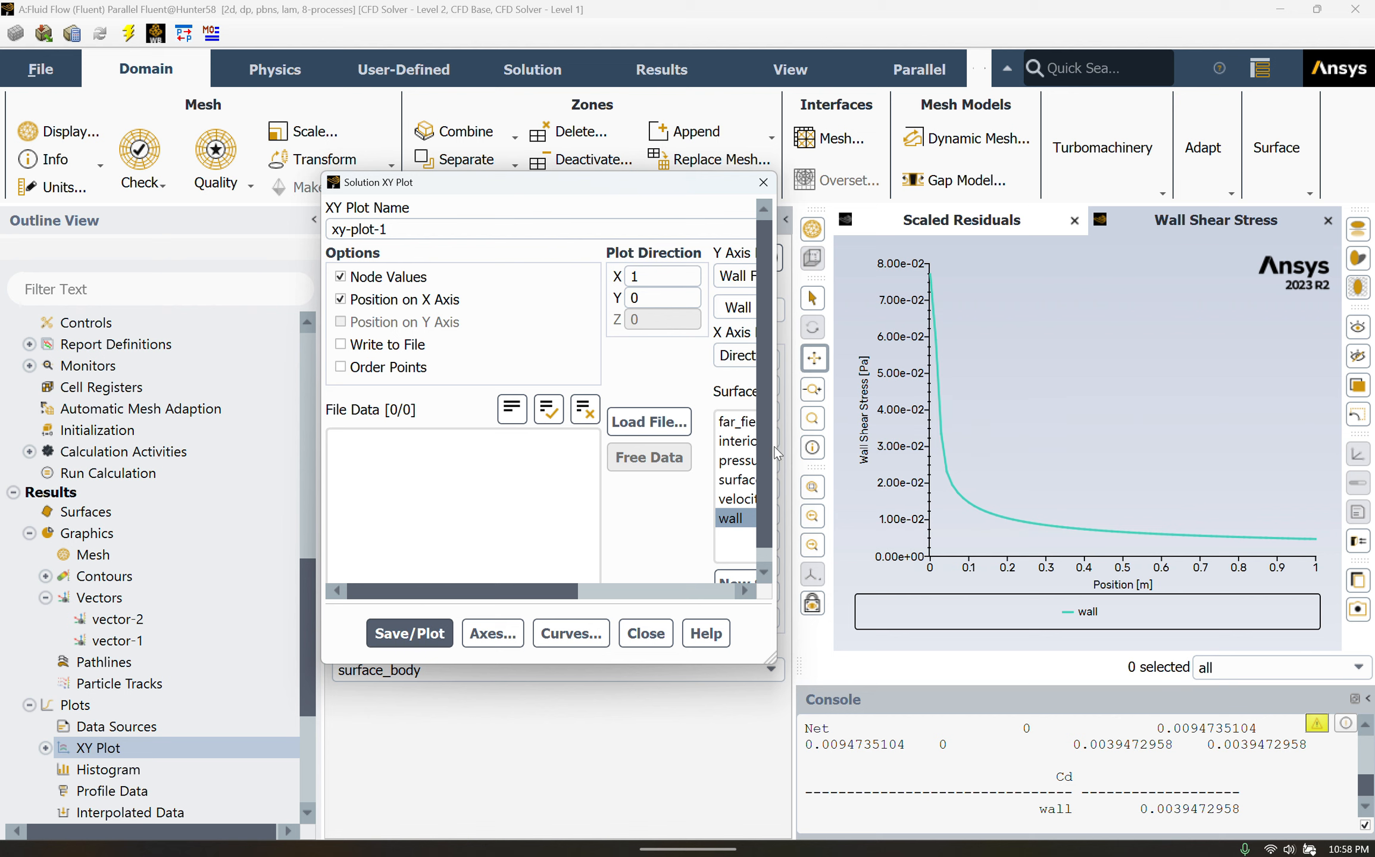
{"action": "left_click_drag", "start_coordinate": [776, 447], "coordinate": [1154, 446]}
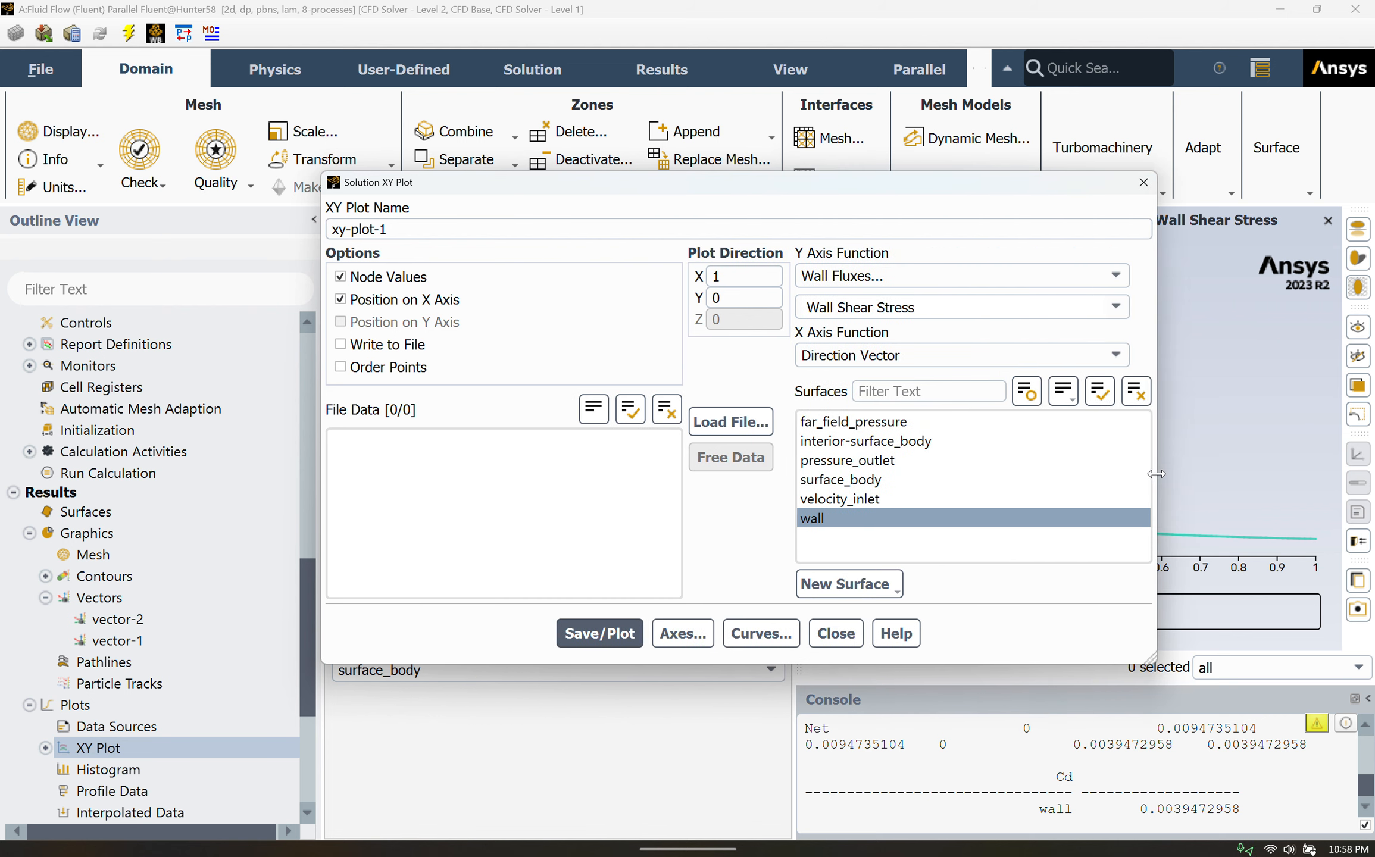
Step: Change the wall XY plot's Y axis function to Skin Friction Coefficient, replot it, view the curve and close the plot settings
{"action": "left_click", "coordinate": [1112, 309]}
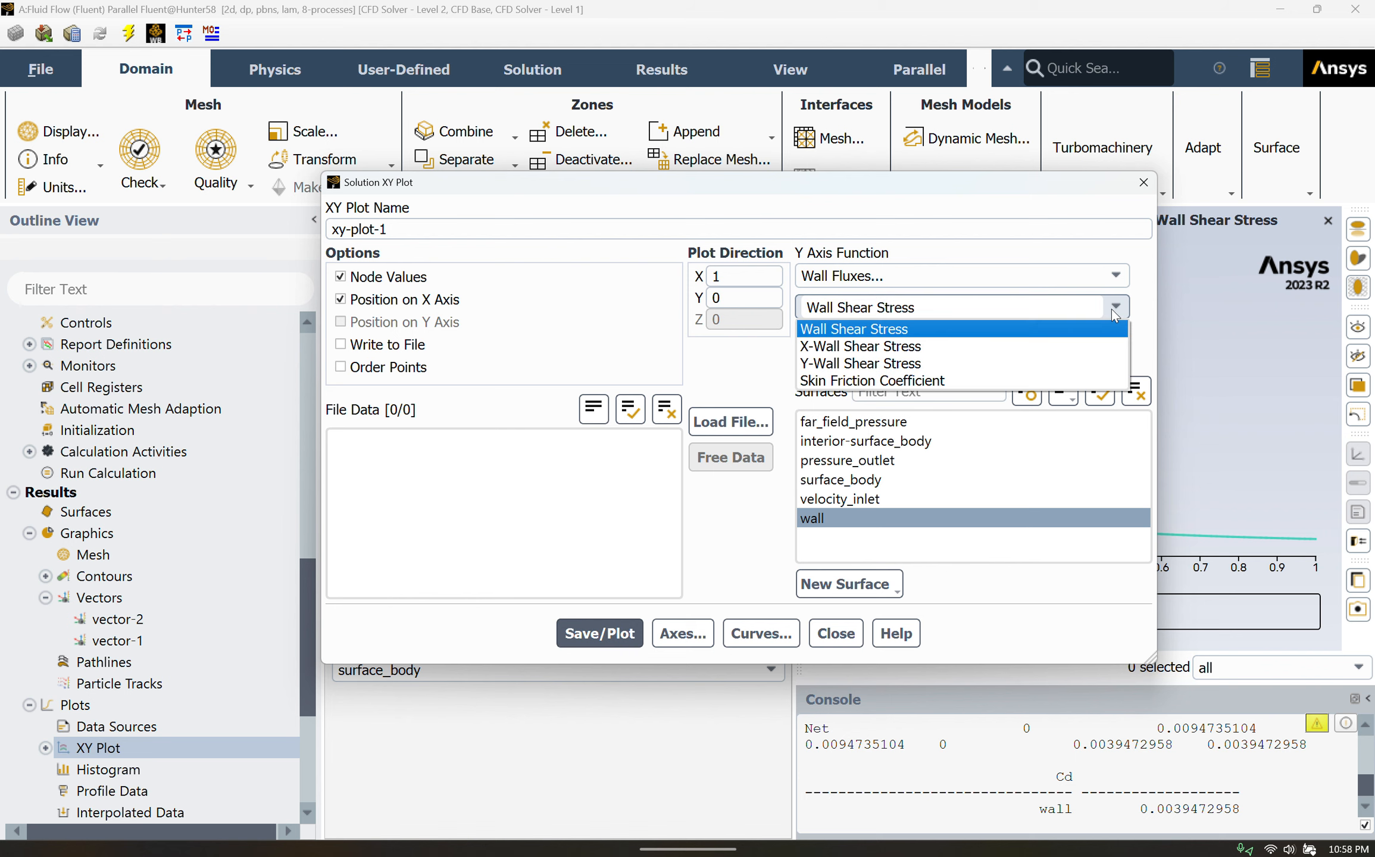
{"action": "left_click", "coordinate": [816, 381]}
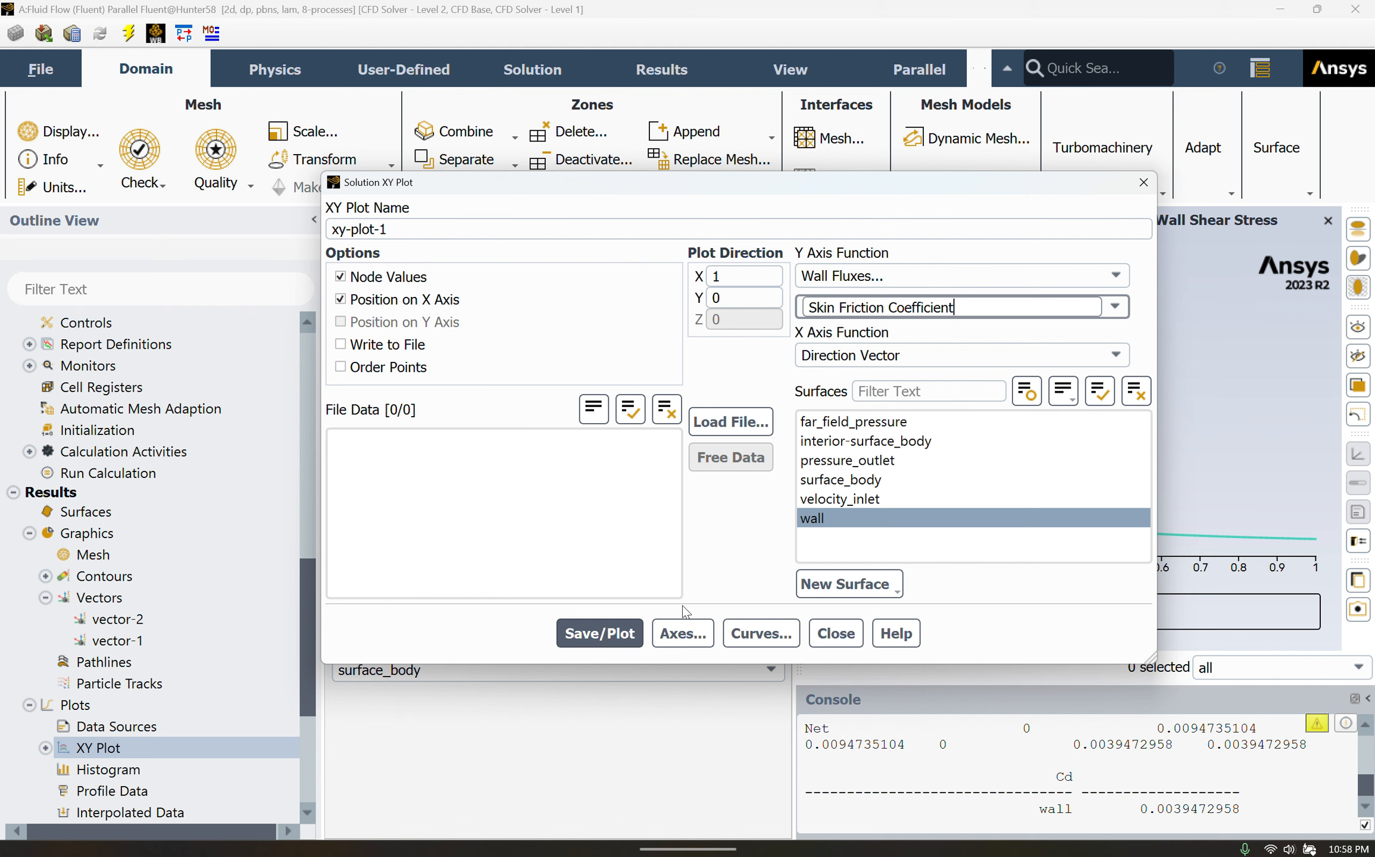
{"action": "left_click", "coordinate": [598, 633]}
{"action": "left_click_drag", "start_coordinate": [1155, 555], "coordinate": [749, 535]}
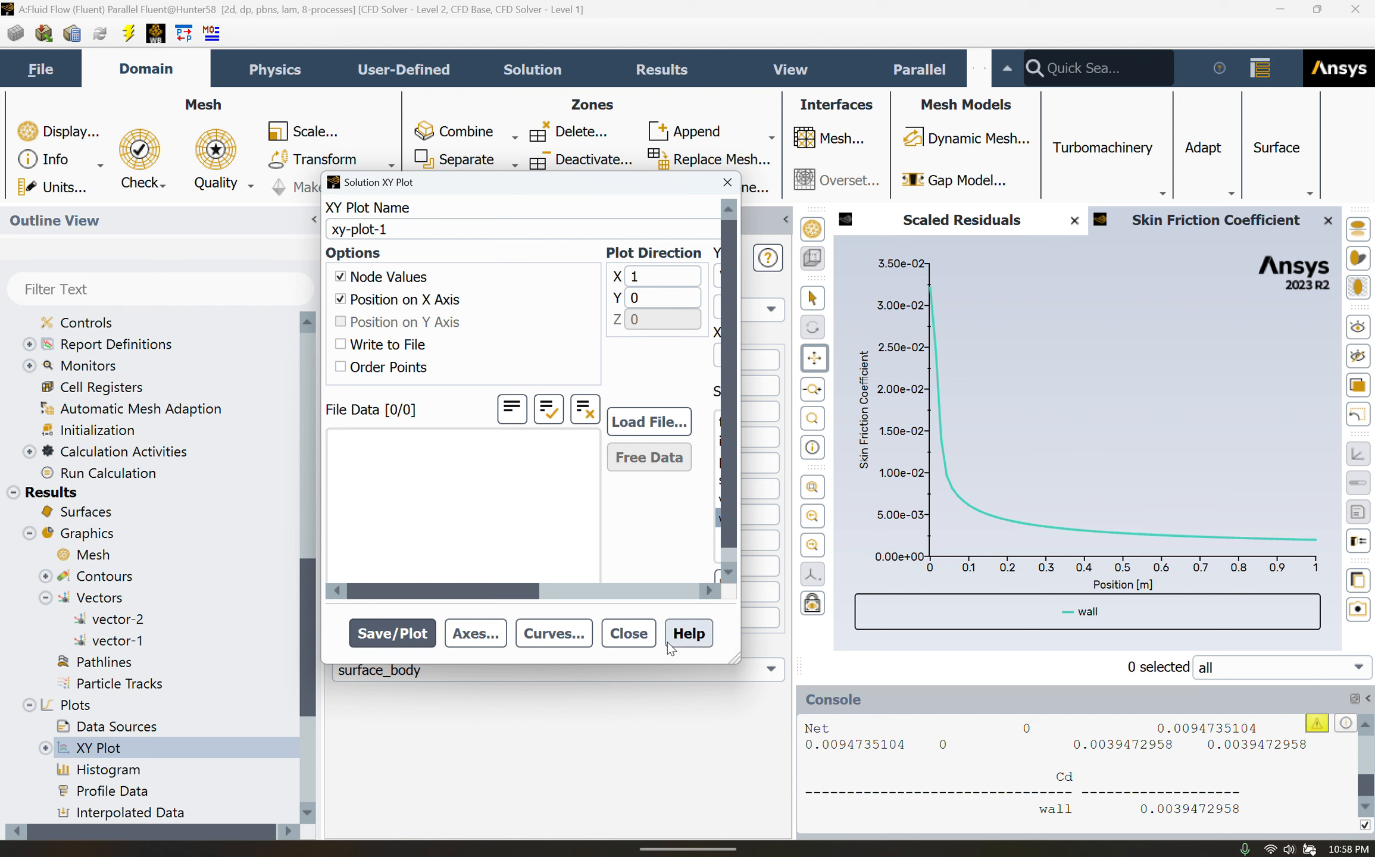
{"action": "left_click", "coordinate": [628, 632]}
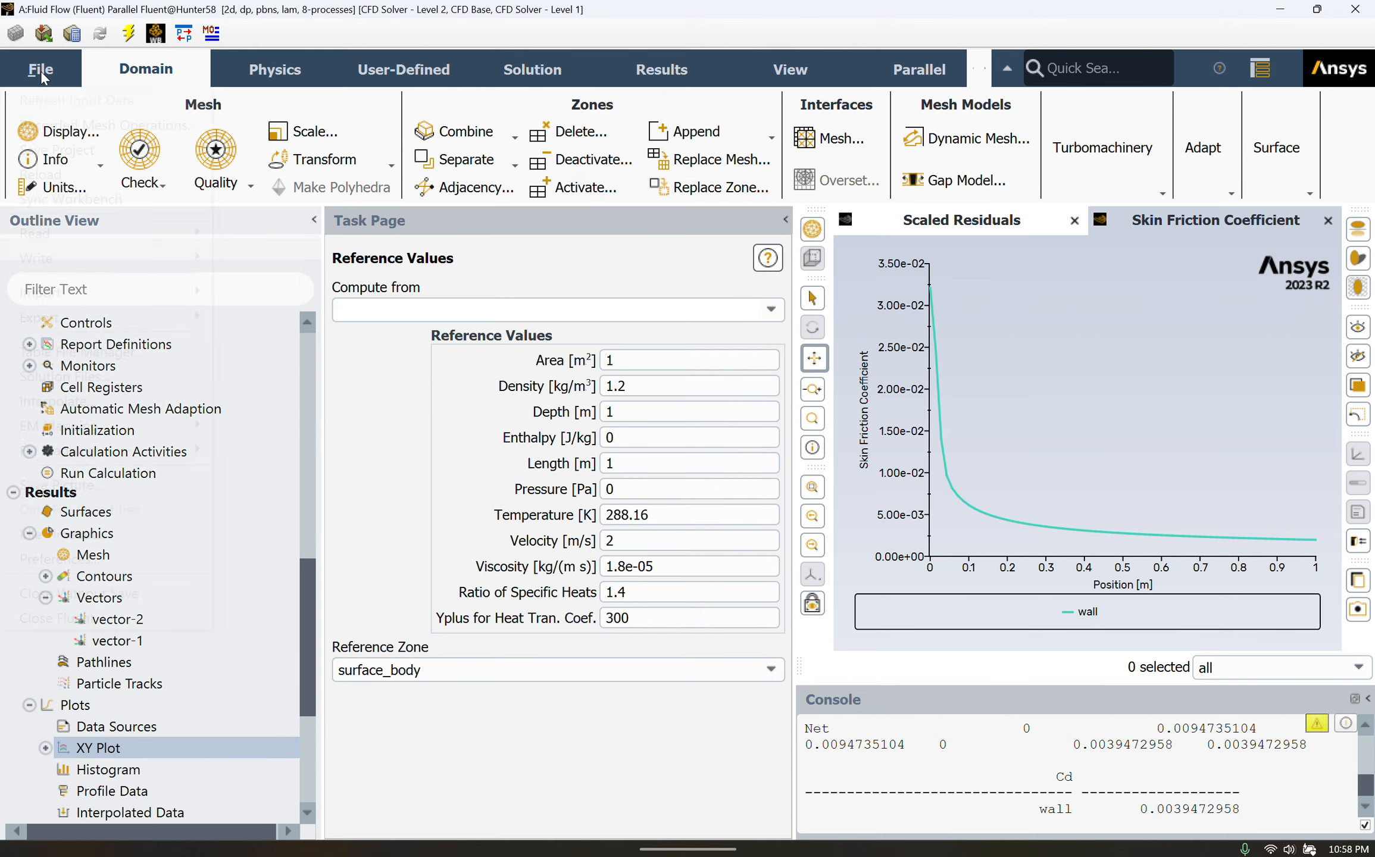
{"action": "left_click", "coordinate": [41, 71]}
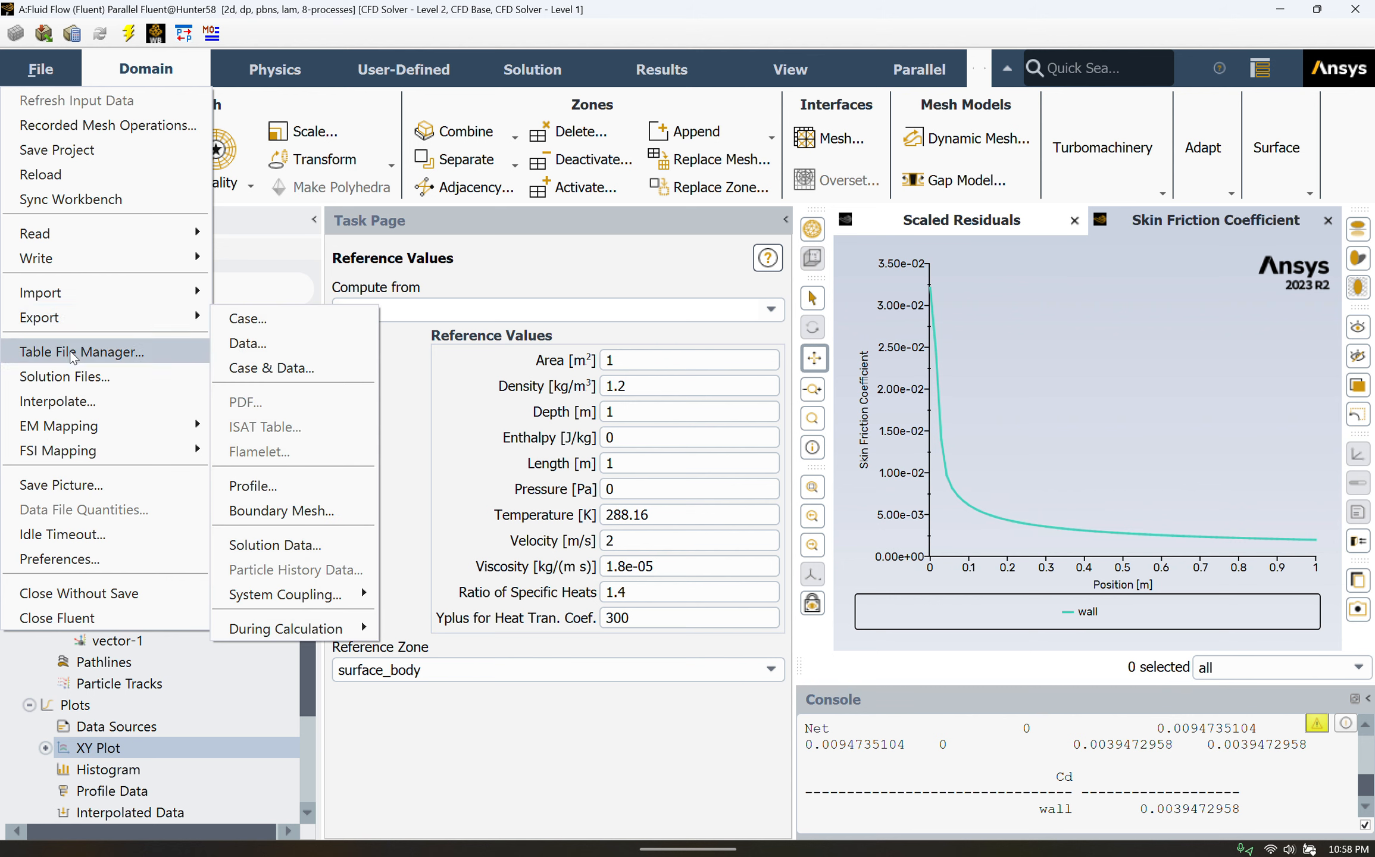
{"action": "mouse_move", "coordinate": [56, 288]}
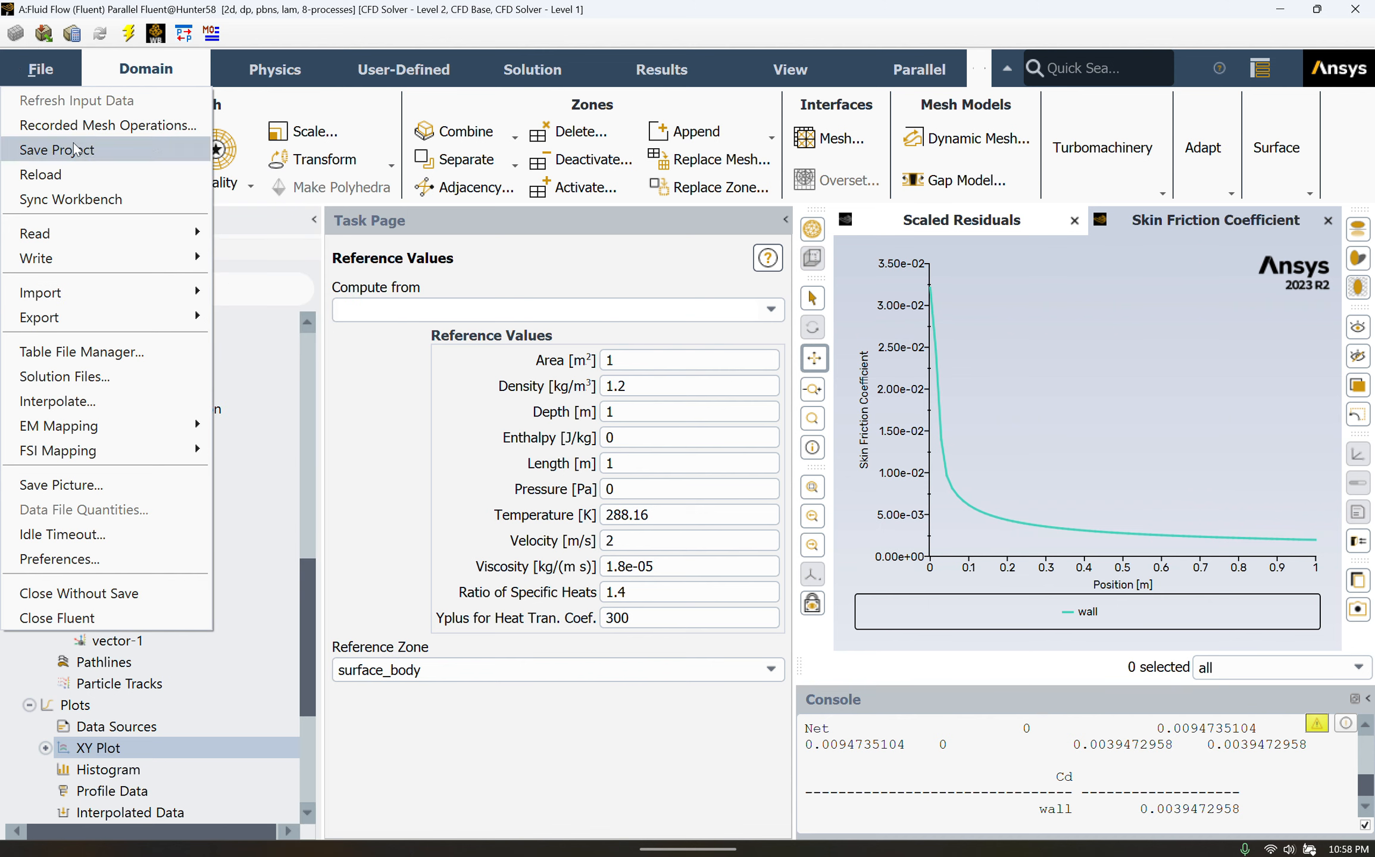
{"action": "left_click", "coordinate": [591, 765]}
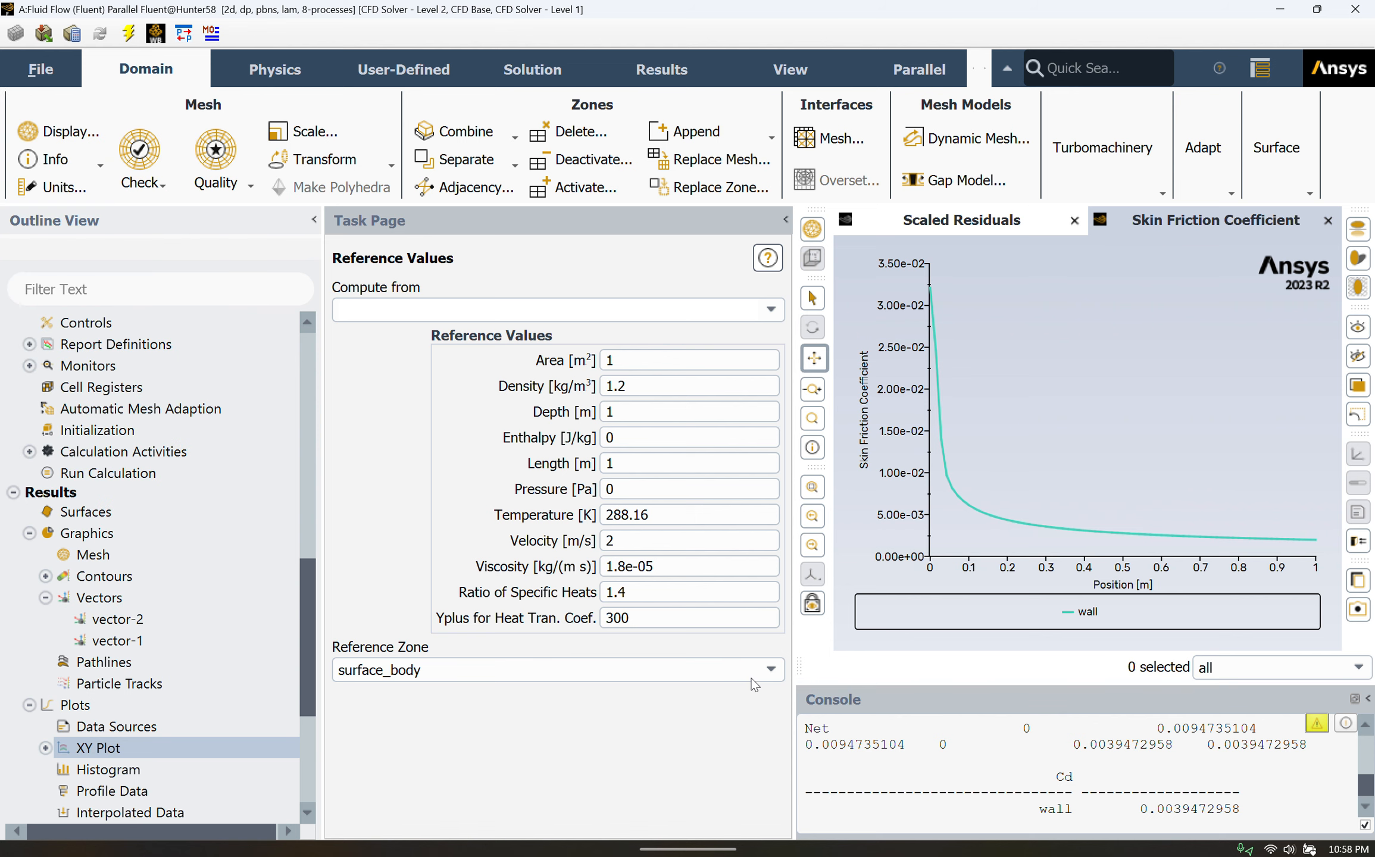
Step: Quit Fluent, keeping the settings changes for current and future calculations
{"action": "left_click", "coordinate": [1356, 9]}
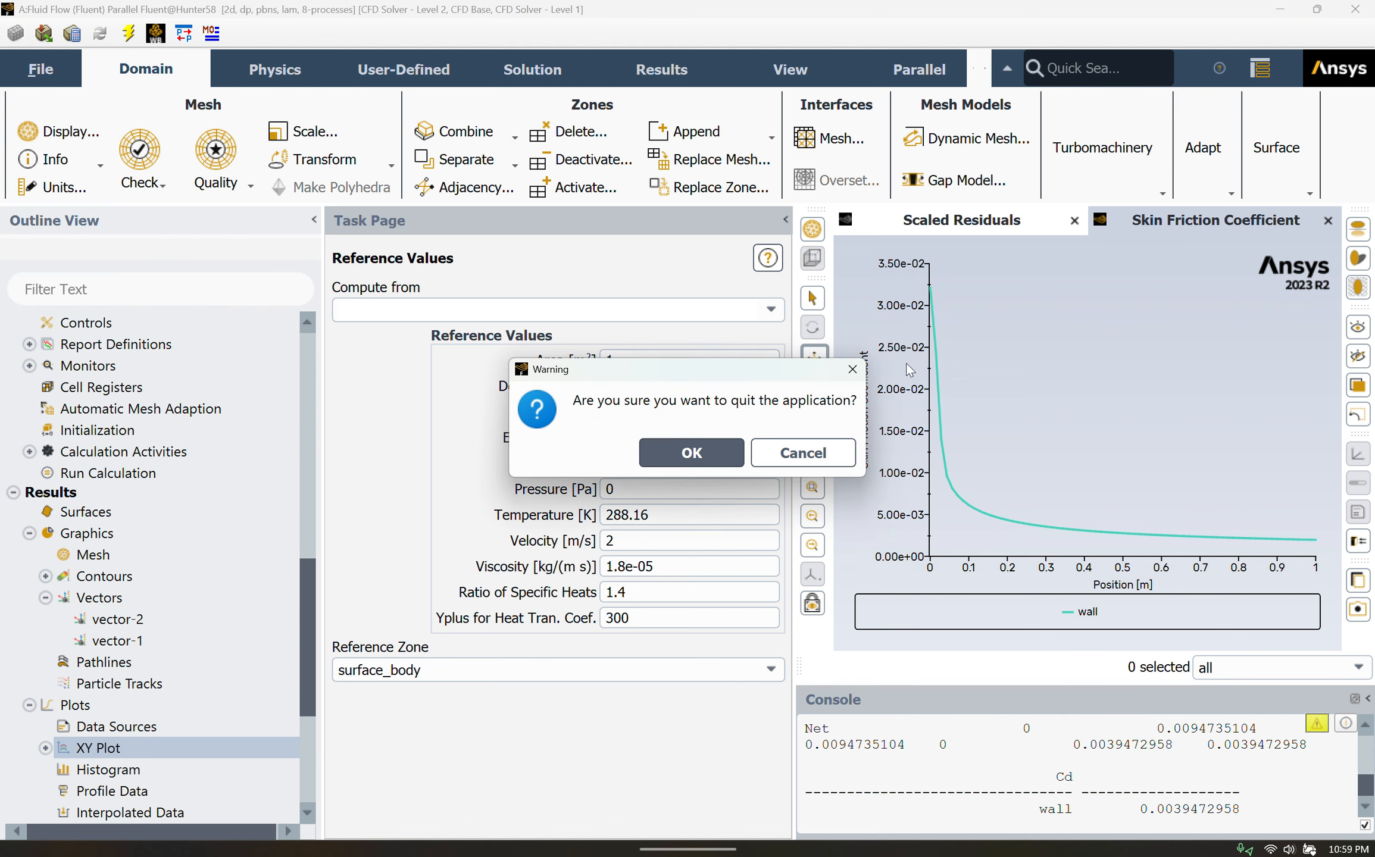
{"action": "left_click", "coordinate": [700, 457]}
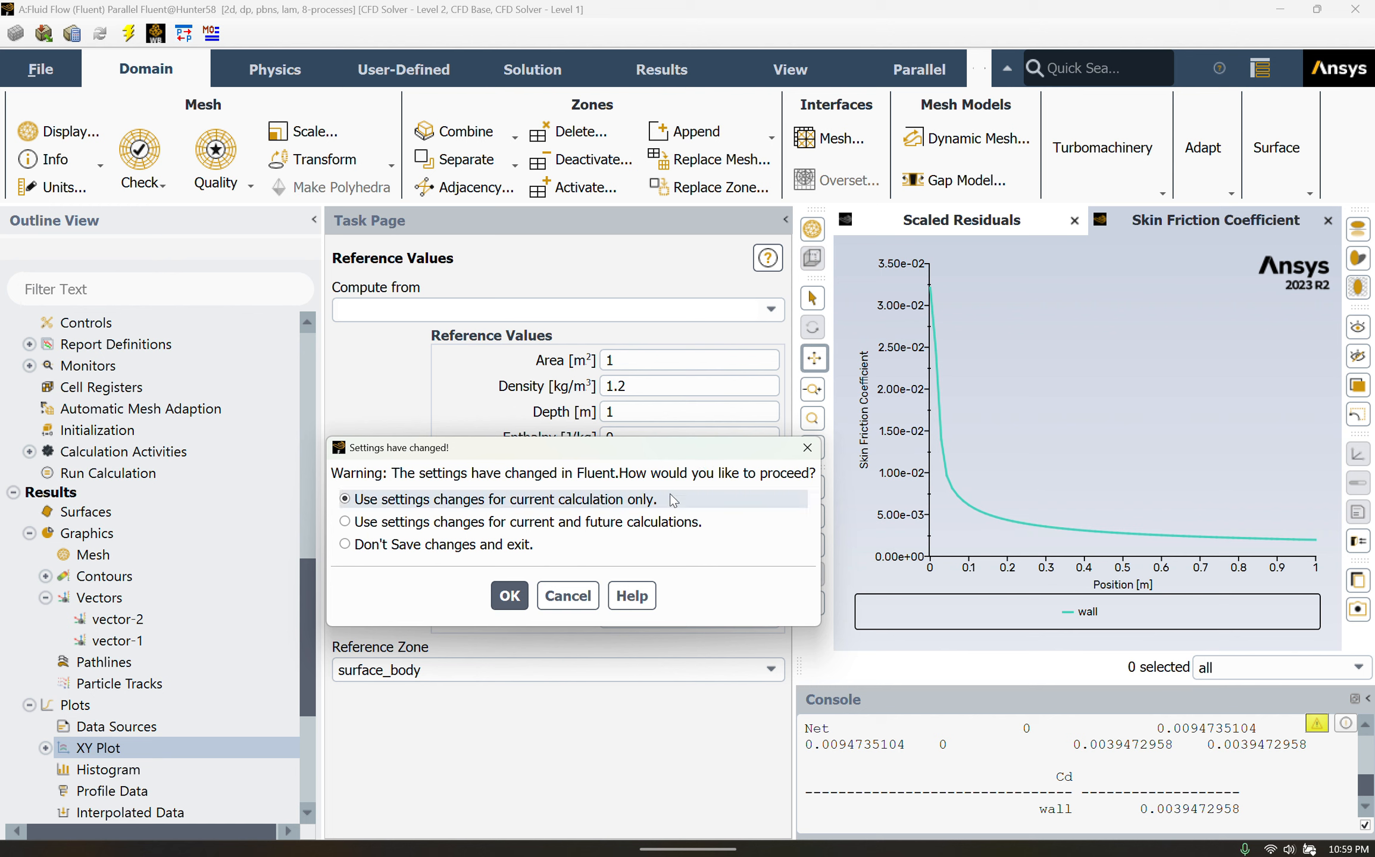
{"action": "left_click", "coordinate": [646, 523]}
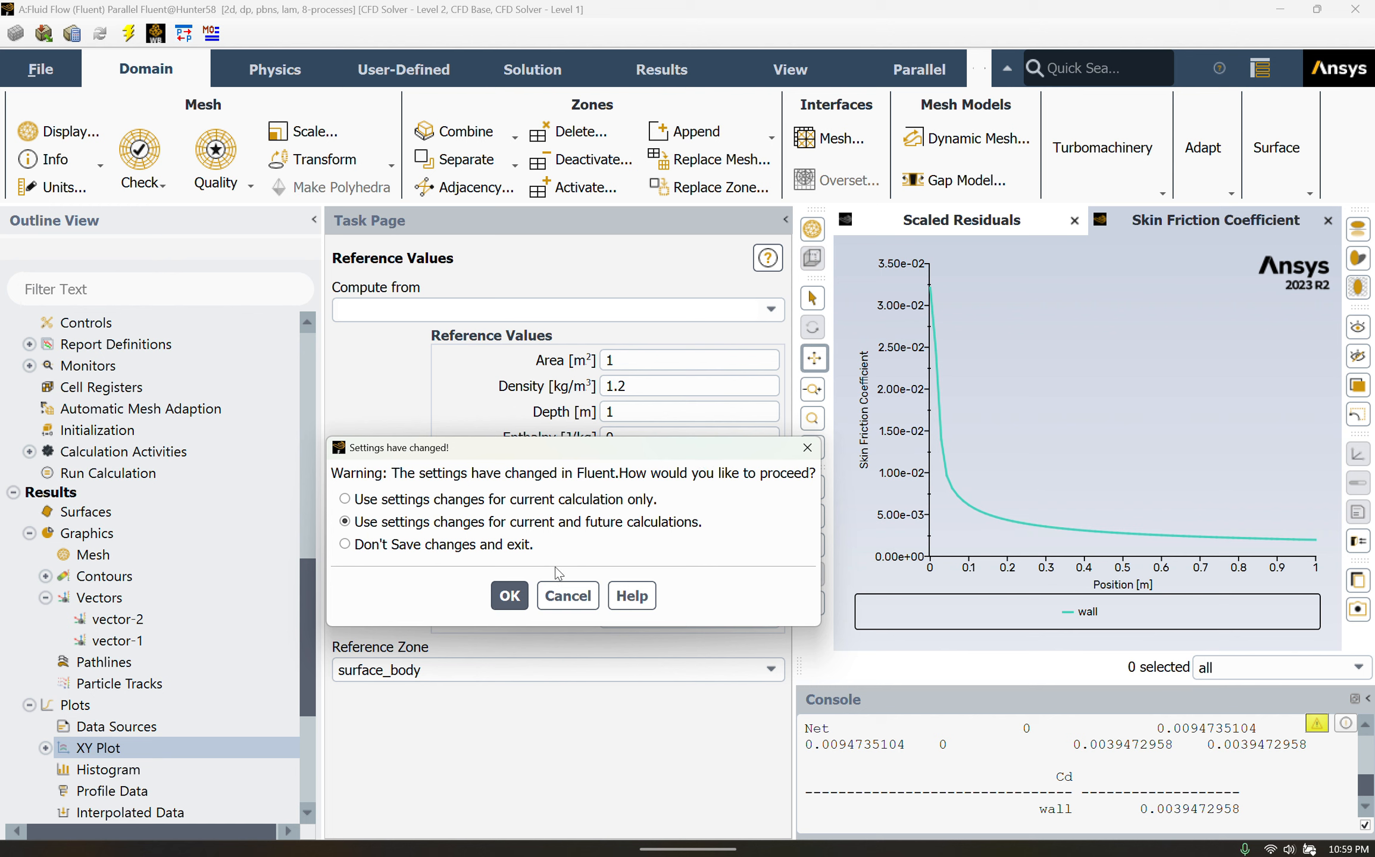
{"action": "left_click", "coordinate": [509, 596]}
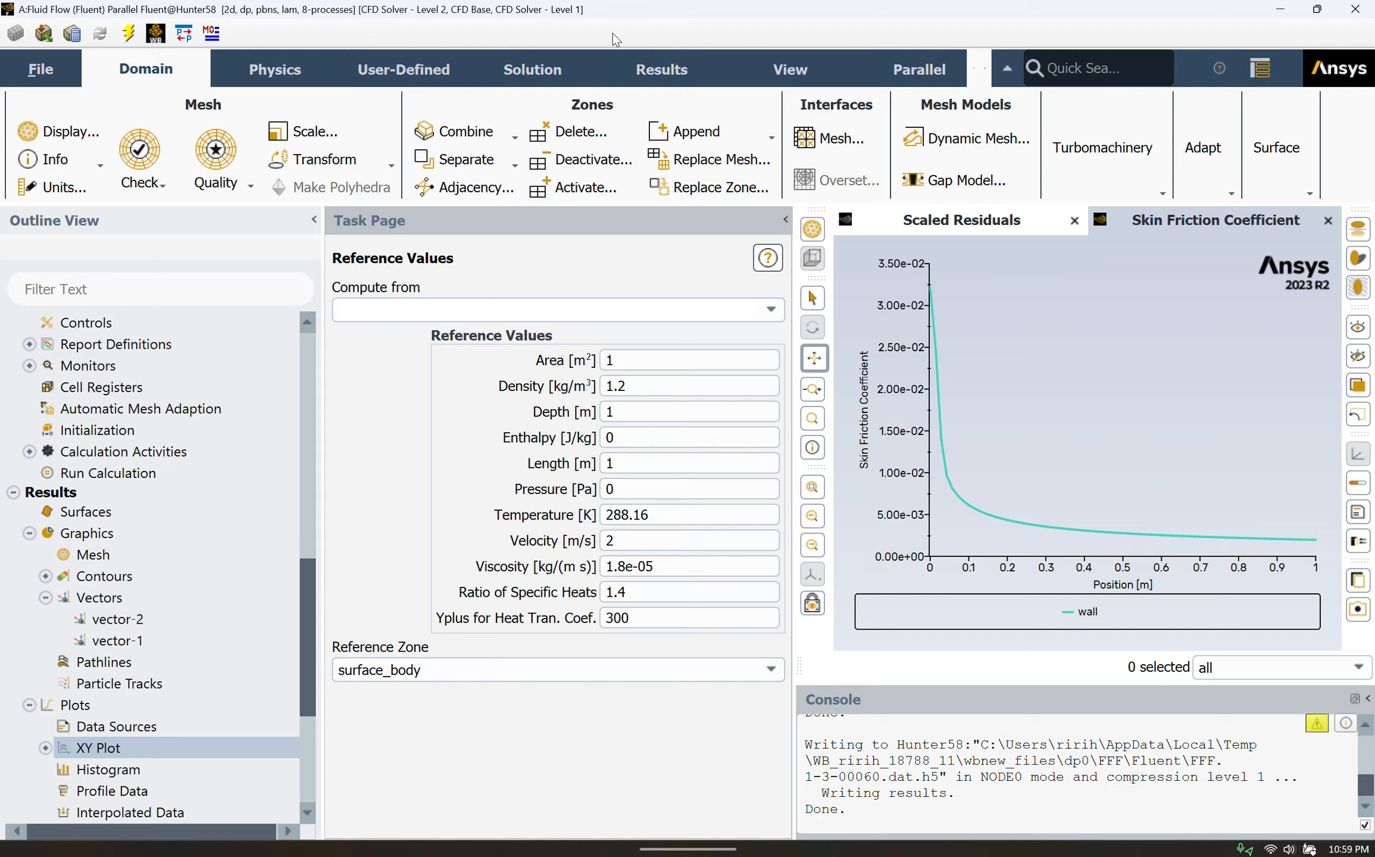
Step: Switch to Workbench and open the Results of the Fluid Flow (Fluent) system in CFD-Post
{"action": "key", "text": "alt+Tab"}
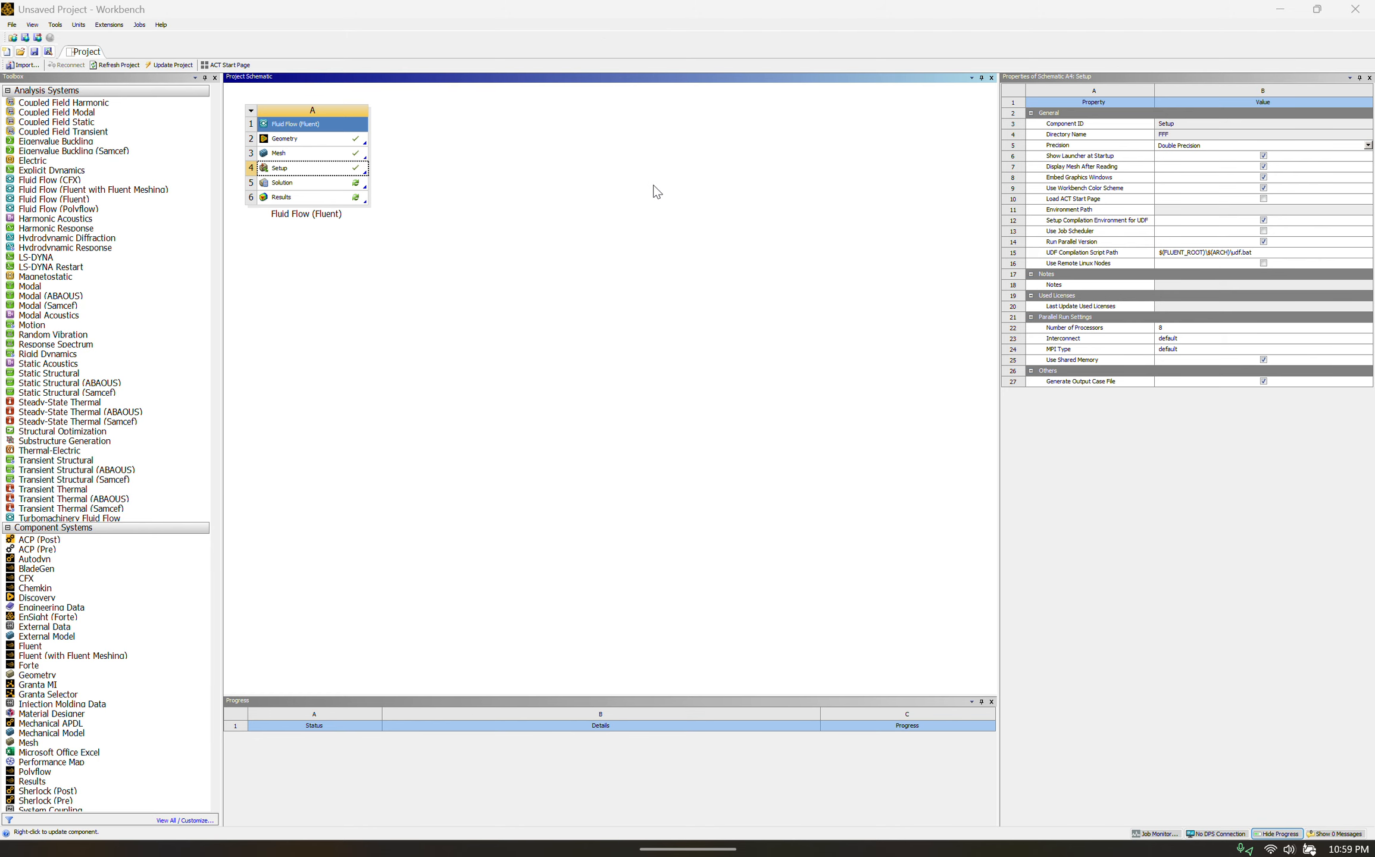
{"action": "left_click", "coordinate": [319, 198]}
{"action": "double_click", "coordinate": [318, 198]}
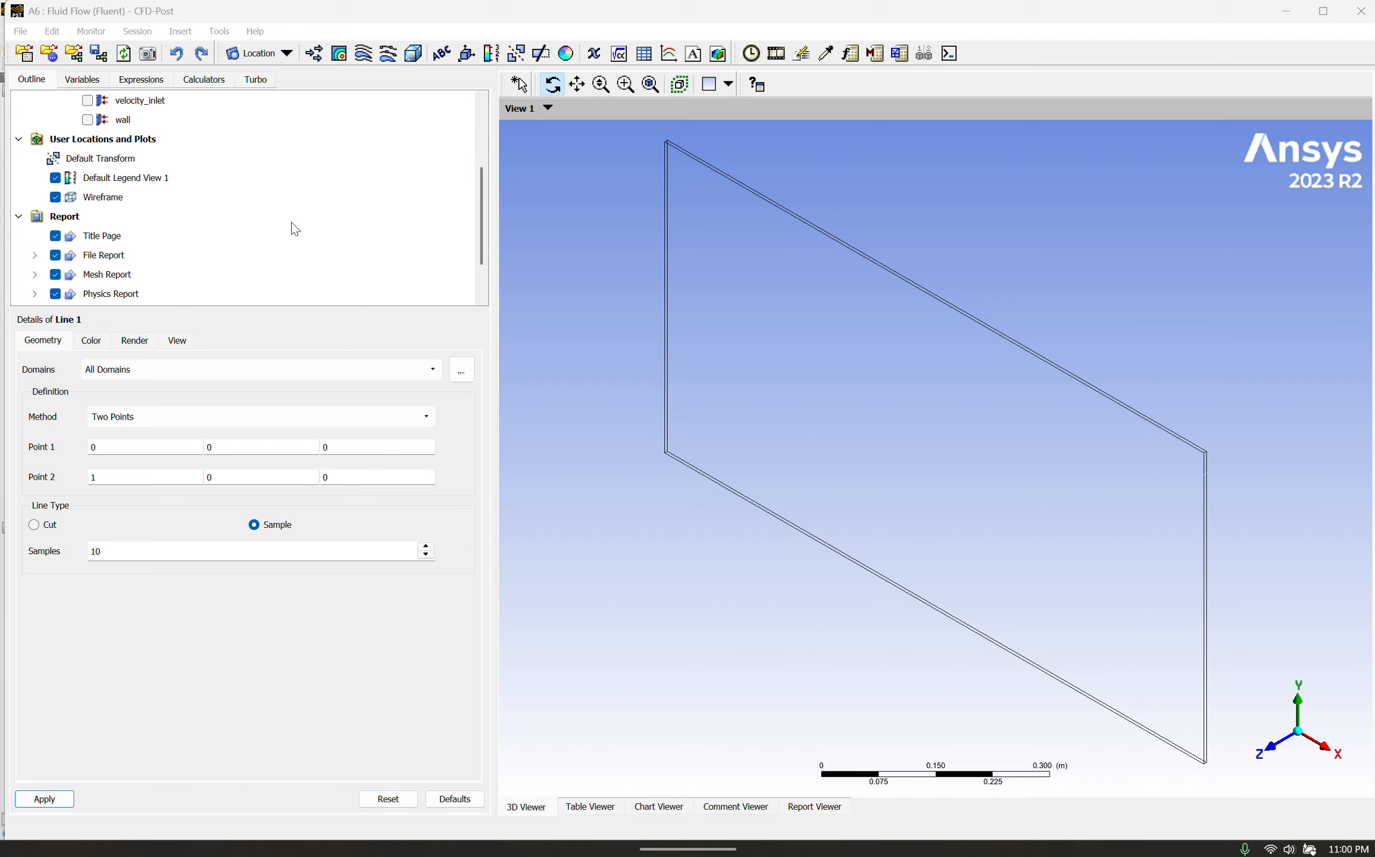
Step: Insert a new line location with the default name
{"action": "scroll", "coordinate": [324, 101], "scroll_direction": "up", "scroll_amount": 1}
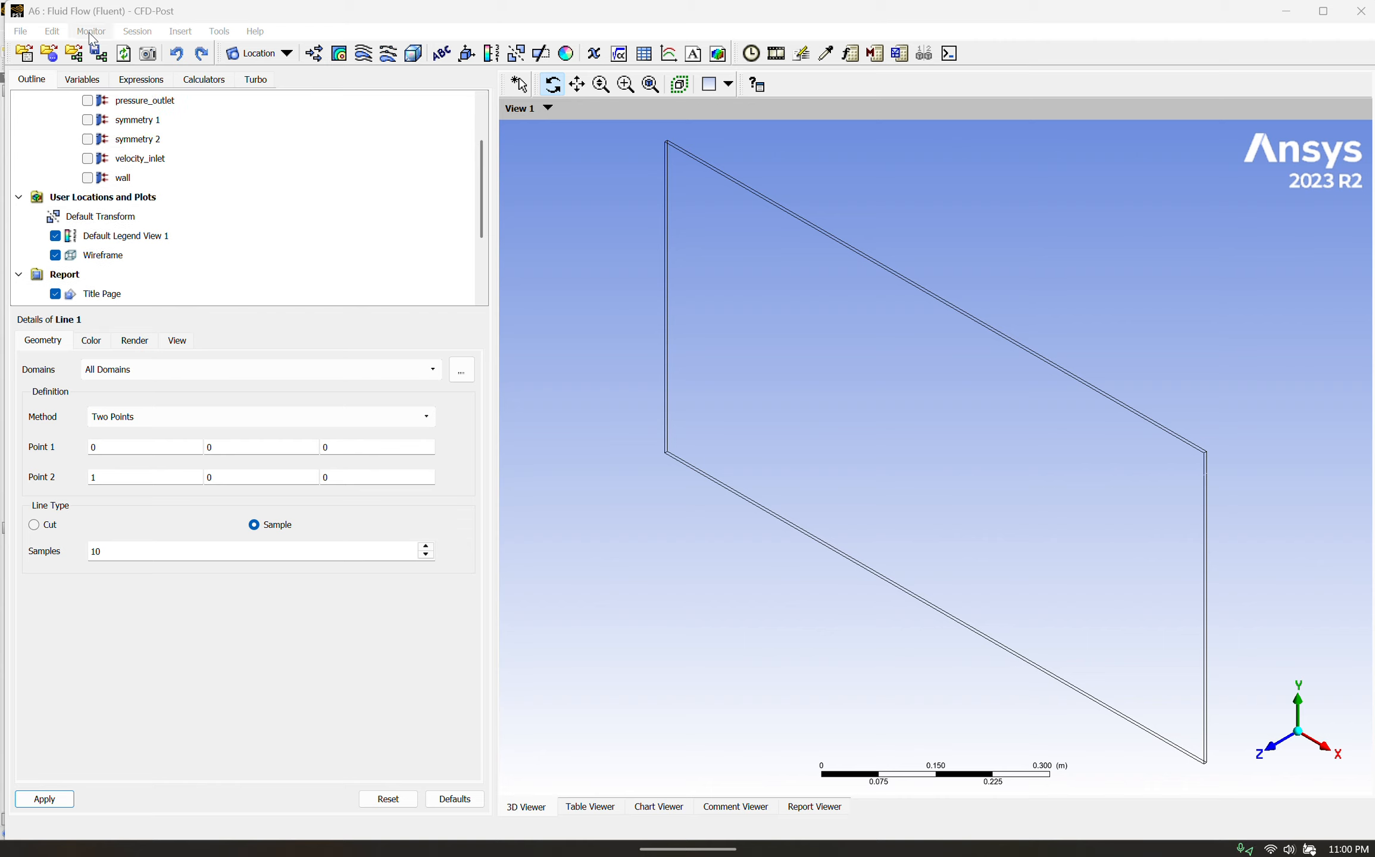
{"action": "left_click", "coordinate": [179, 33]}
{"action": "mouse_move", "coordinate": [280, 50]}
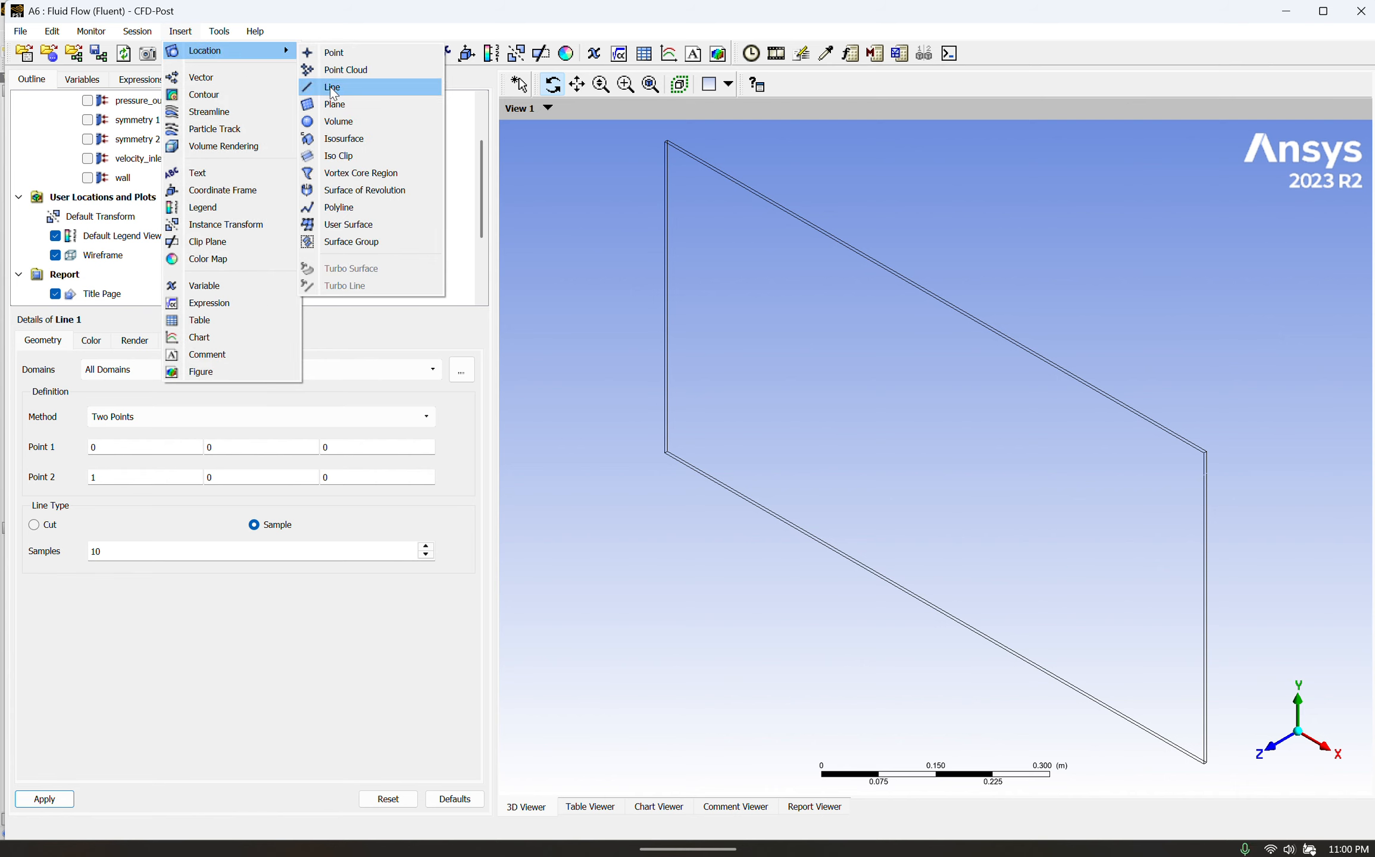
{"action": "left_click", "coordinate": [372, 354]}
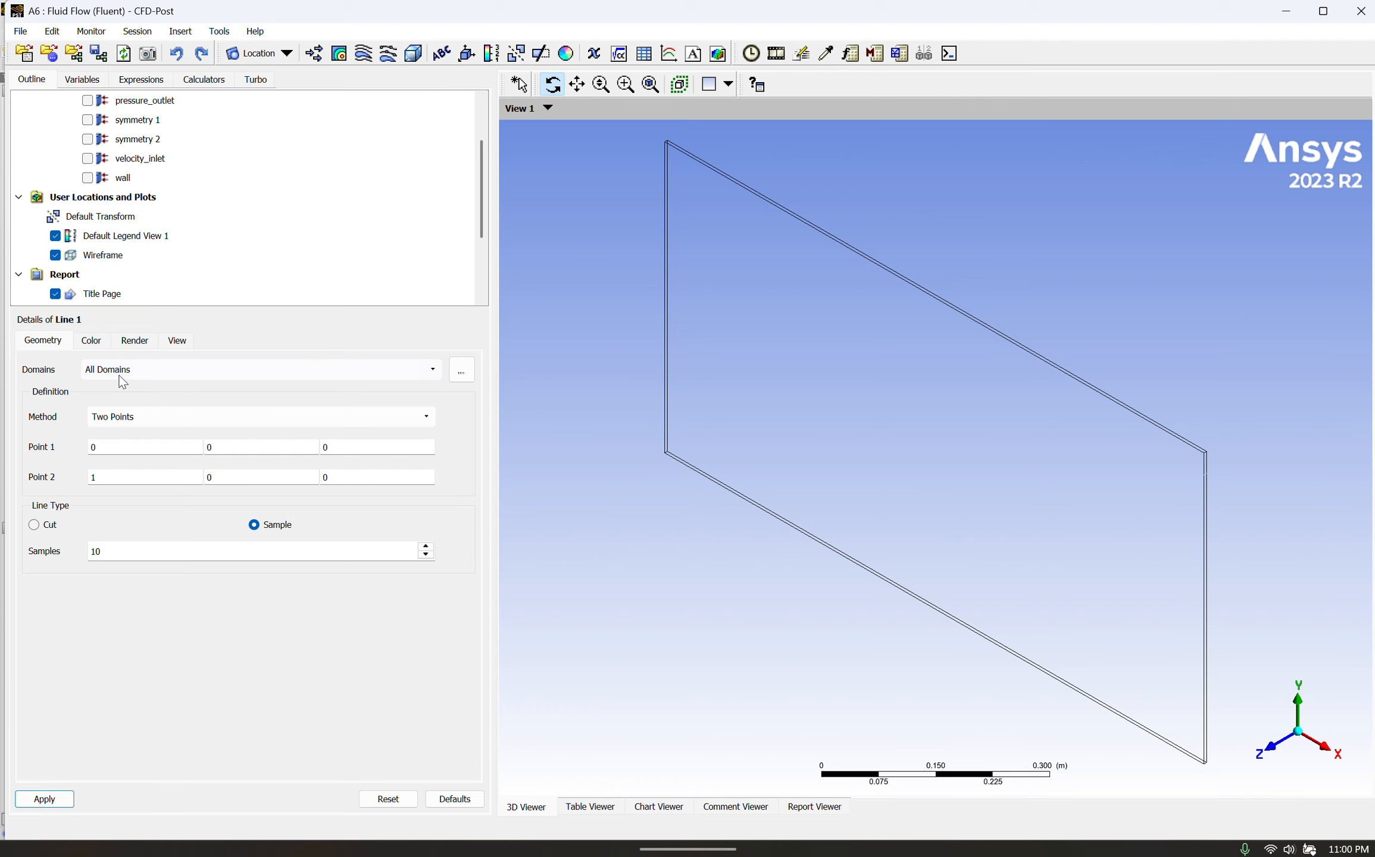
Step: Define the first line by two points, Point 1 at (0.35, 0, 0) and Point 2 at (0.35, 0.5, 0)
{"action": "left_click", "coordinate": [139, 447]}
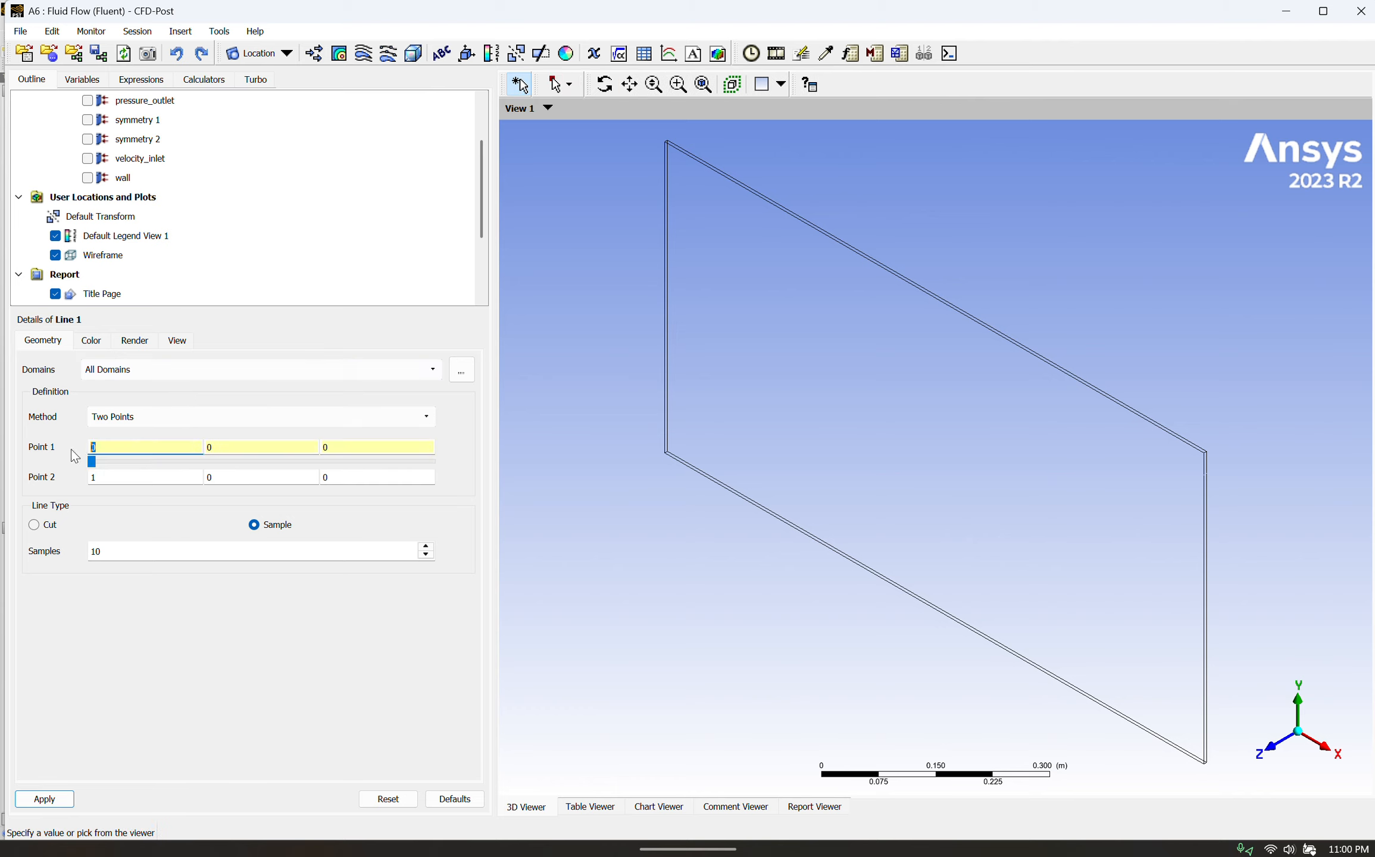
{"action": "type", "text": ".35"}
{"action": "left_click", "coordinate": [149, 476]}
{"action": "key", "text": "BackSpace"}
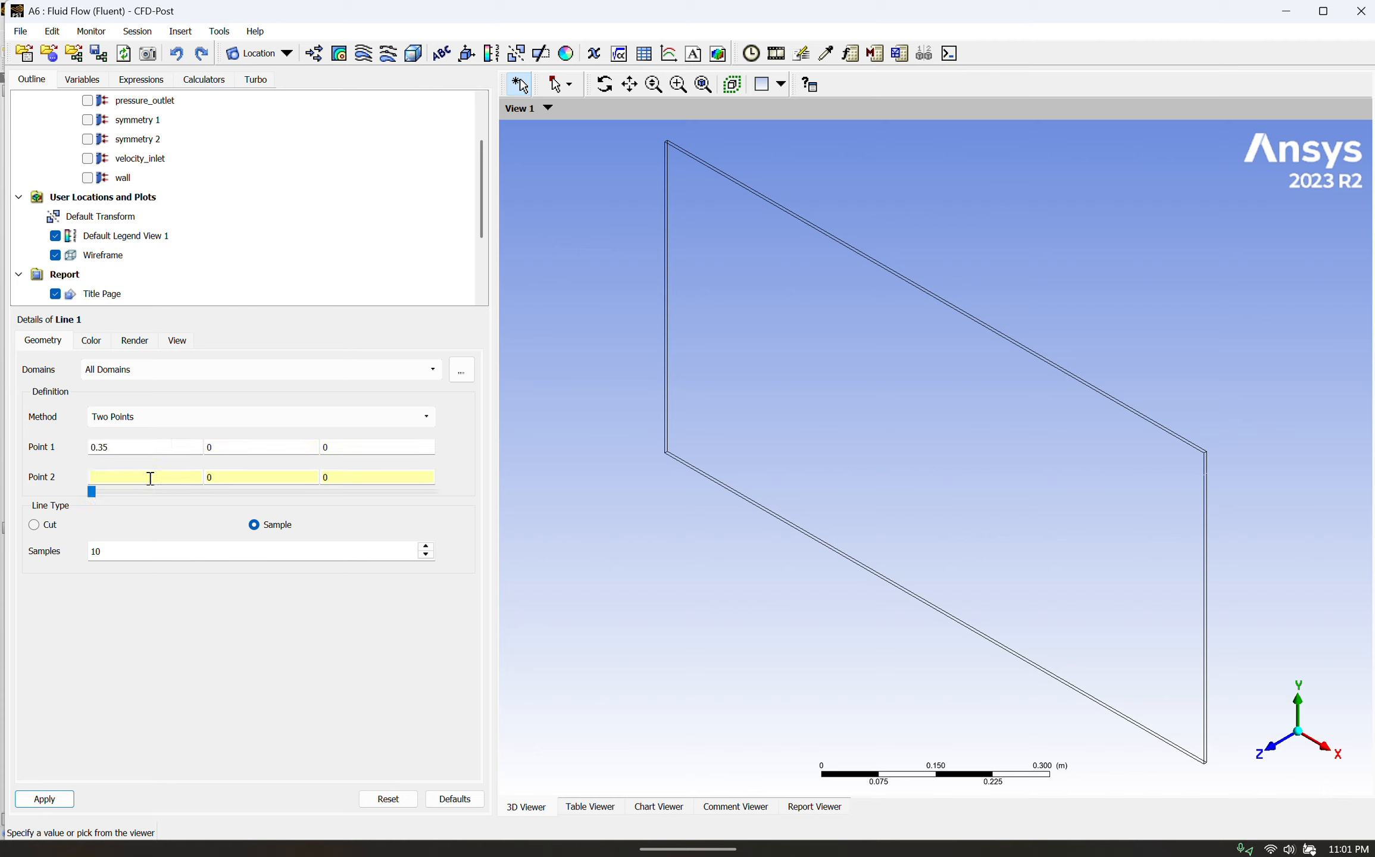
{"action": "type", "text": ".35"}
{"action": "left_click", "coordinate": [246, 447]}
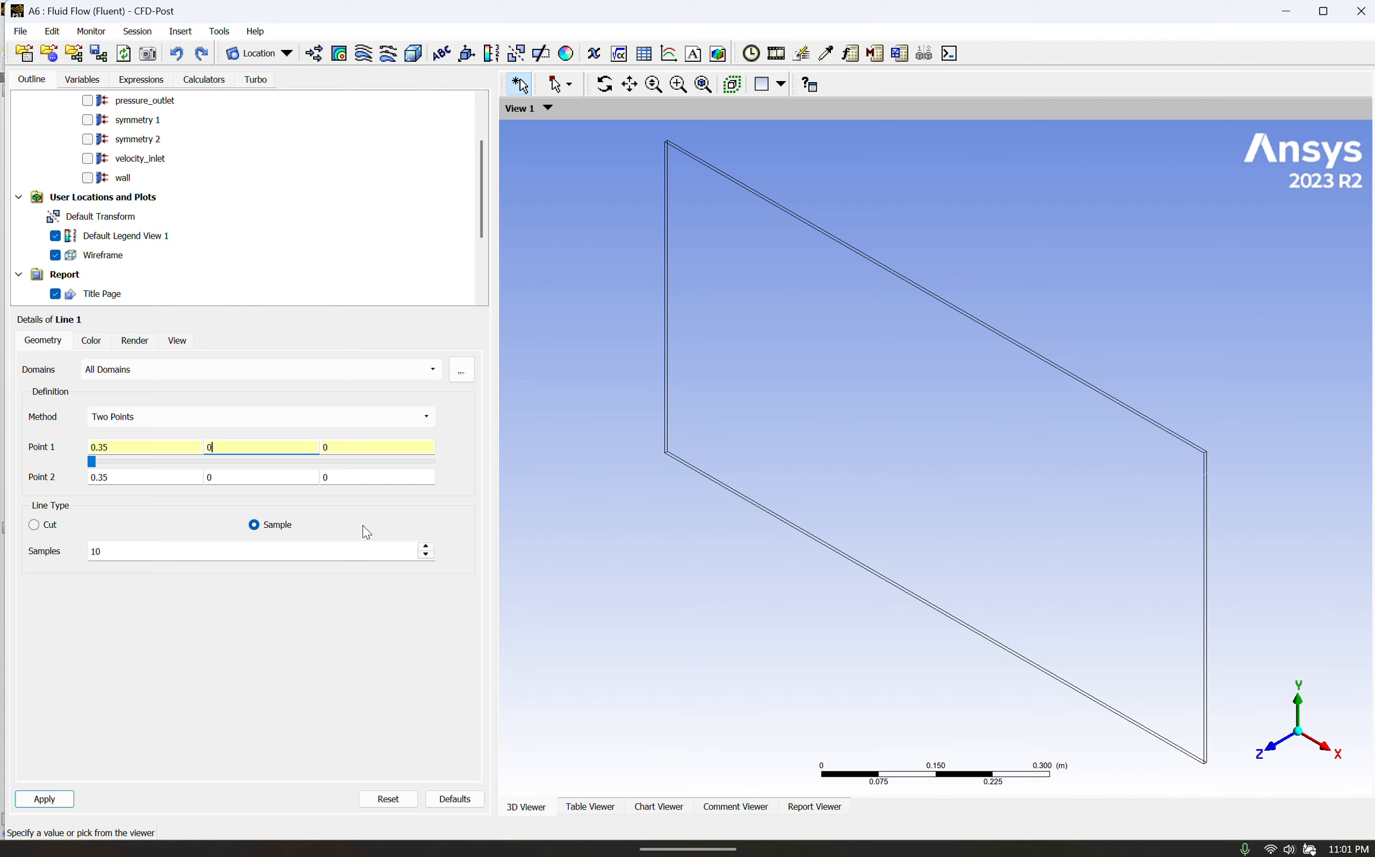
{"action": "left_click", "coordinate": [272, 480]}
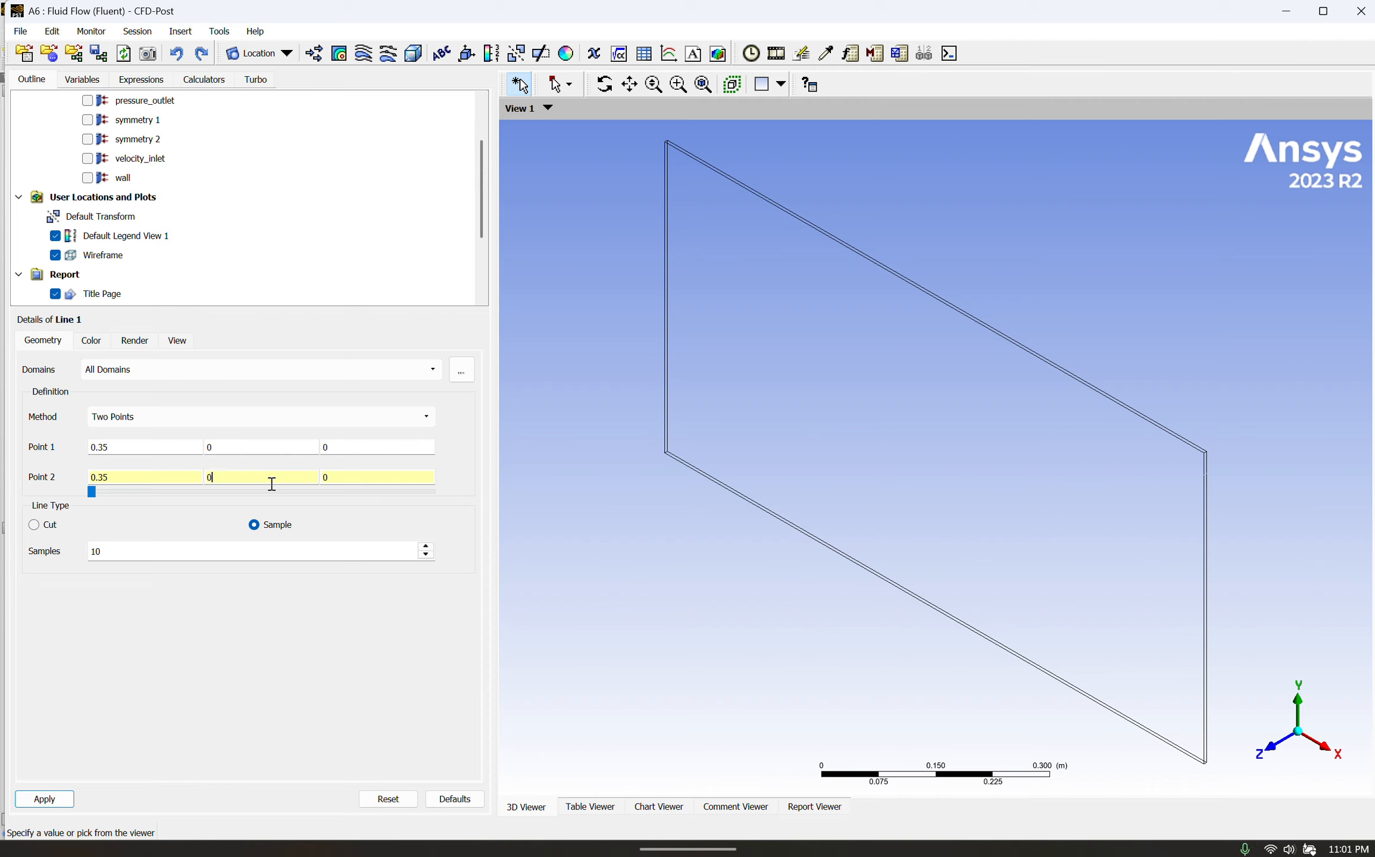
{"action": "type", "text": ".5"}
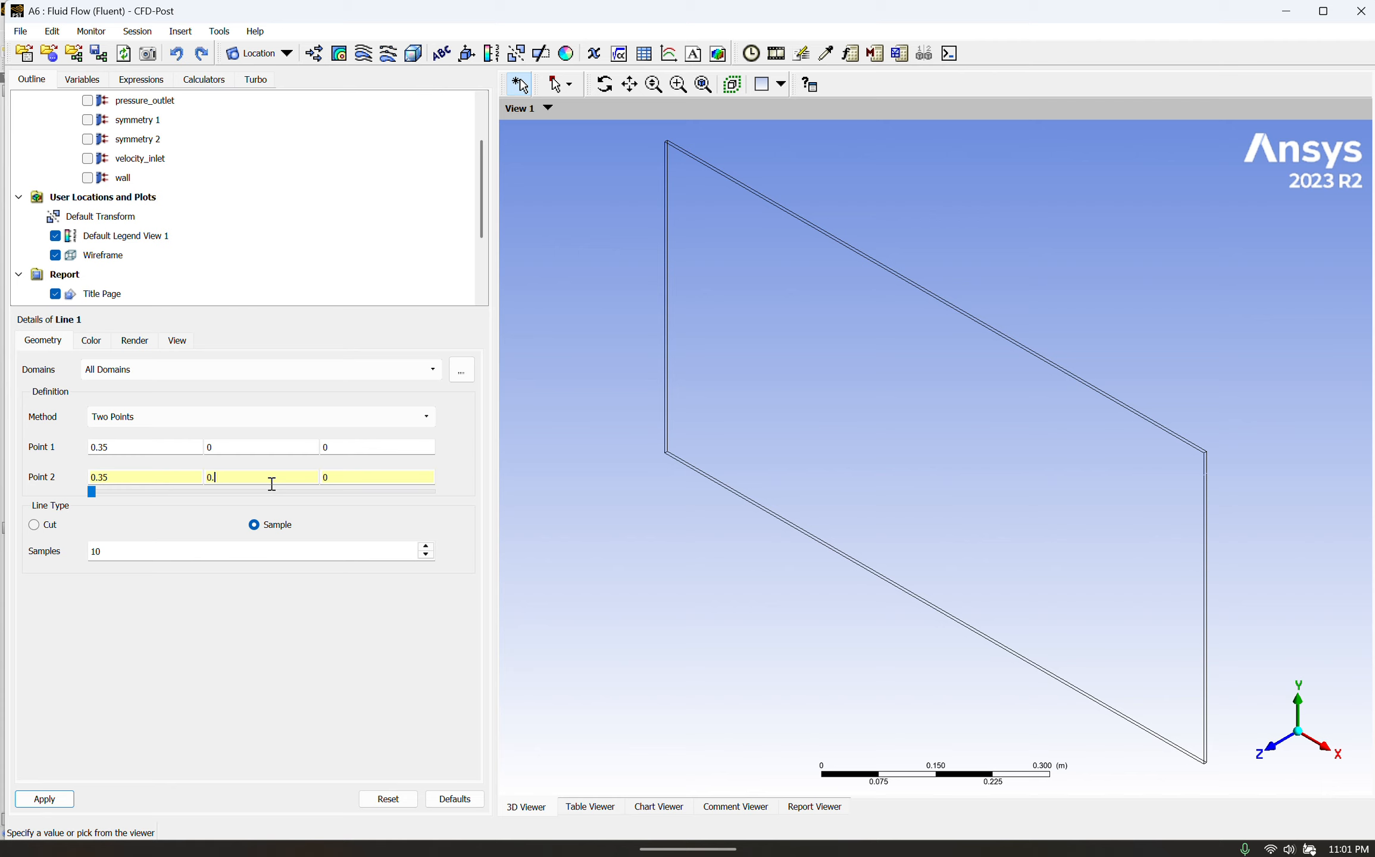
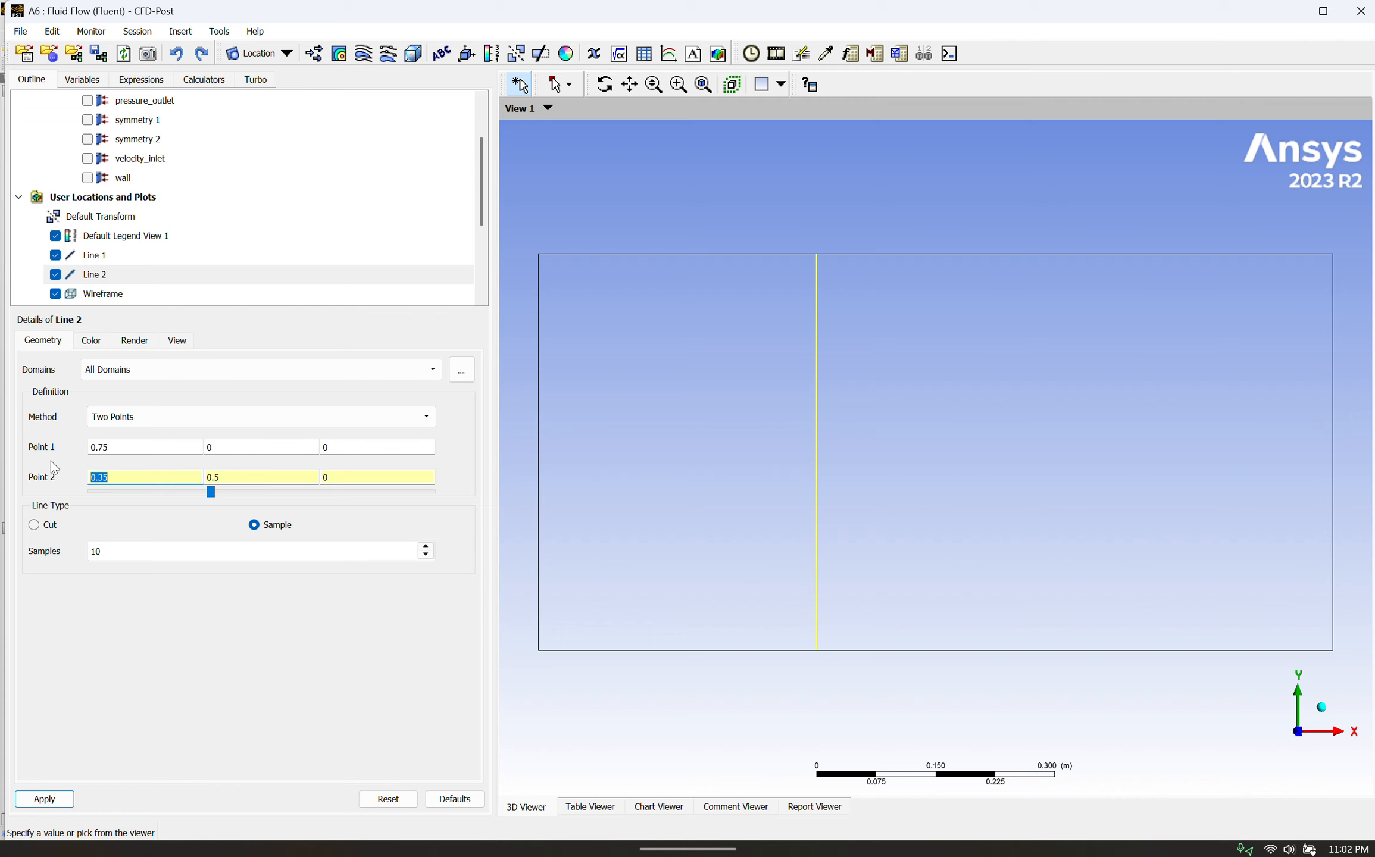
Step: Set the X coordinate of Line 2's second point to 0.75 and apply the line definition
{"action": "type", "text": ".75"}
{"action": "left_click", "coordinate": [56, 798]}
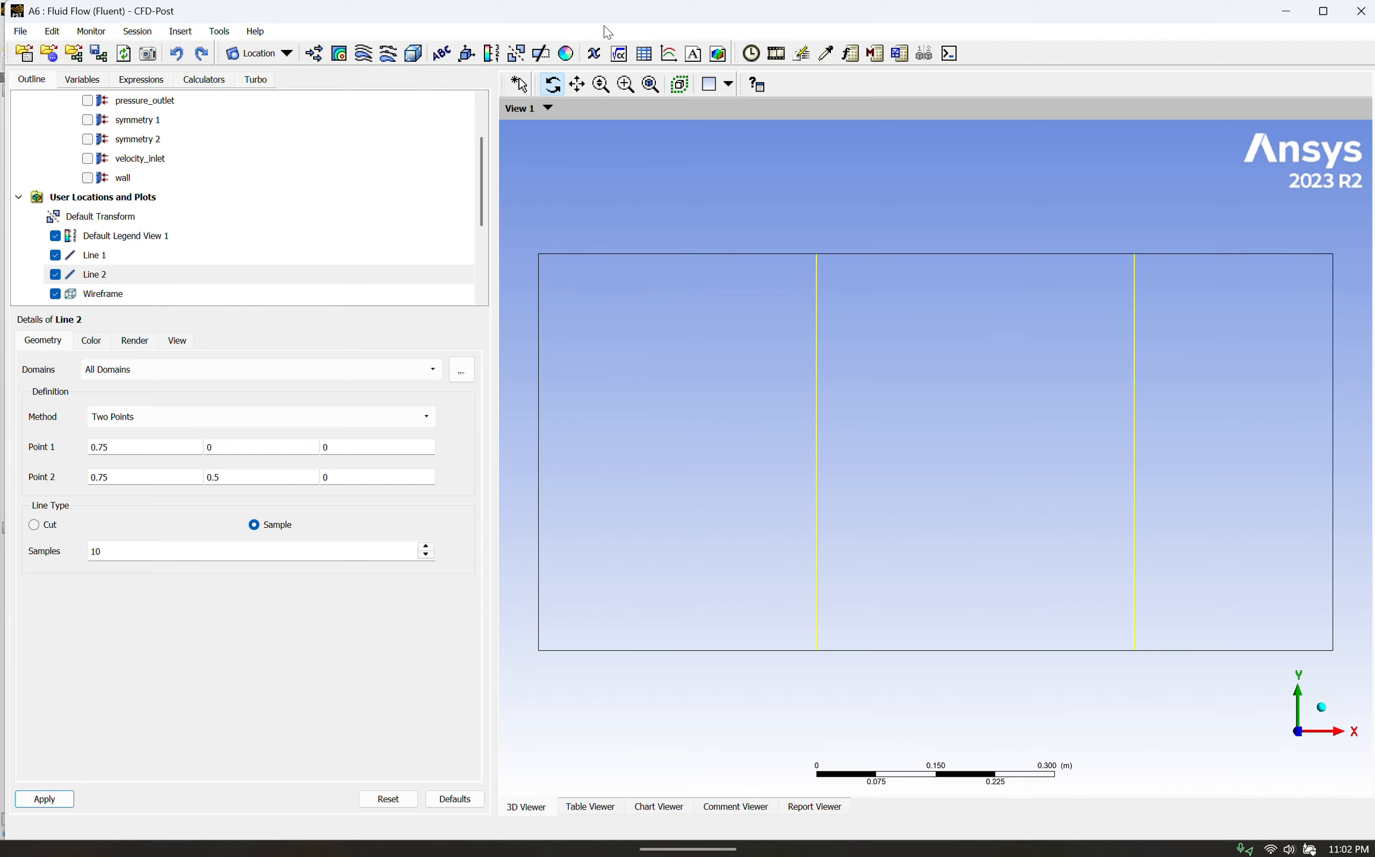
Step: Insert a new chart with the default name
{"action": "left_click", "coordinate": [667, 58]}
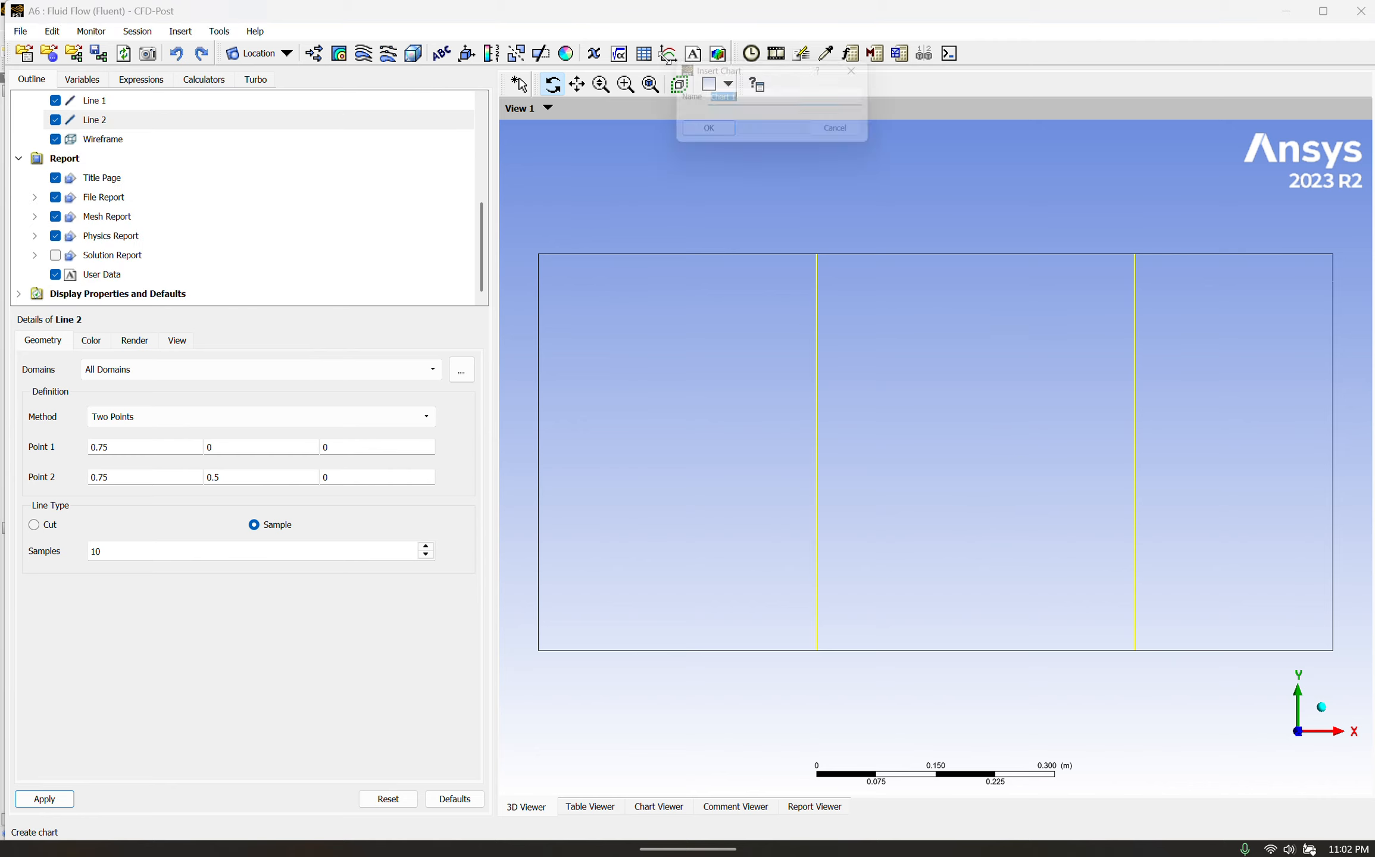
{"action": "left_click", "coordinate": [707, 134]}
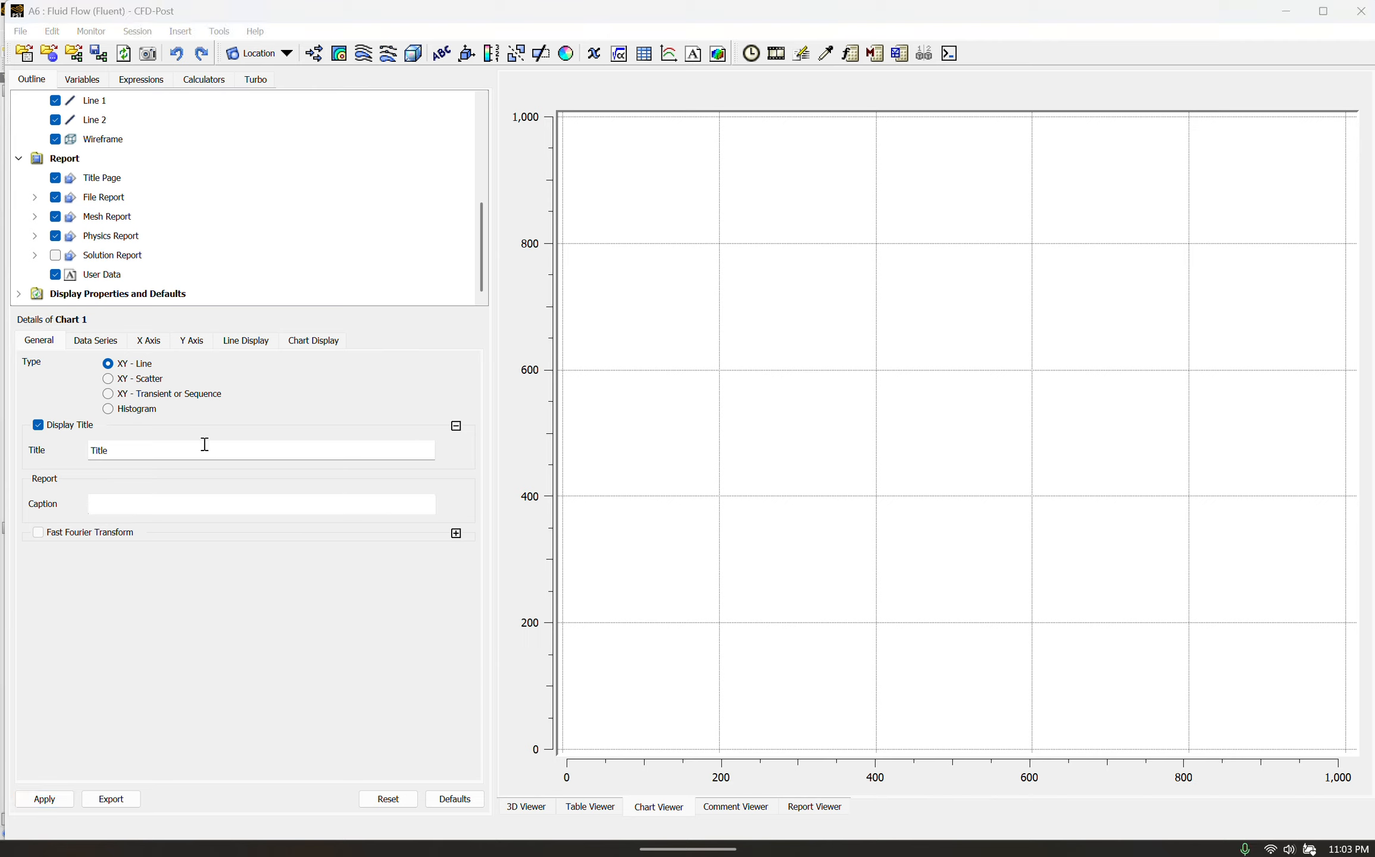
Step: Set the data source of Chart 1's first series to the location Line 1
{"action": "left_click", "coordinate": [107, 344]}
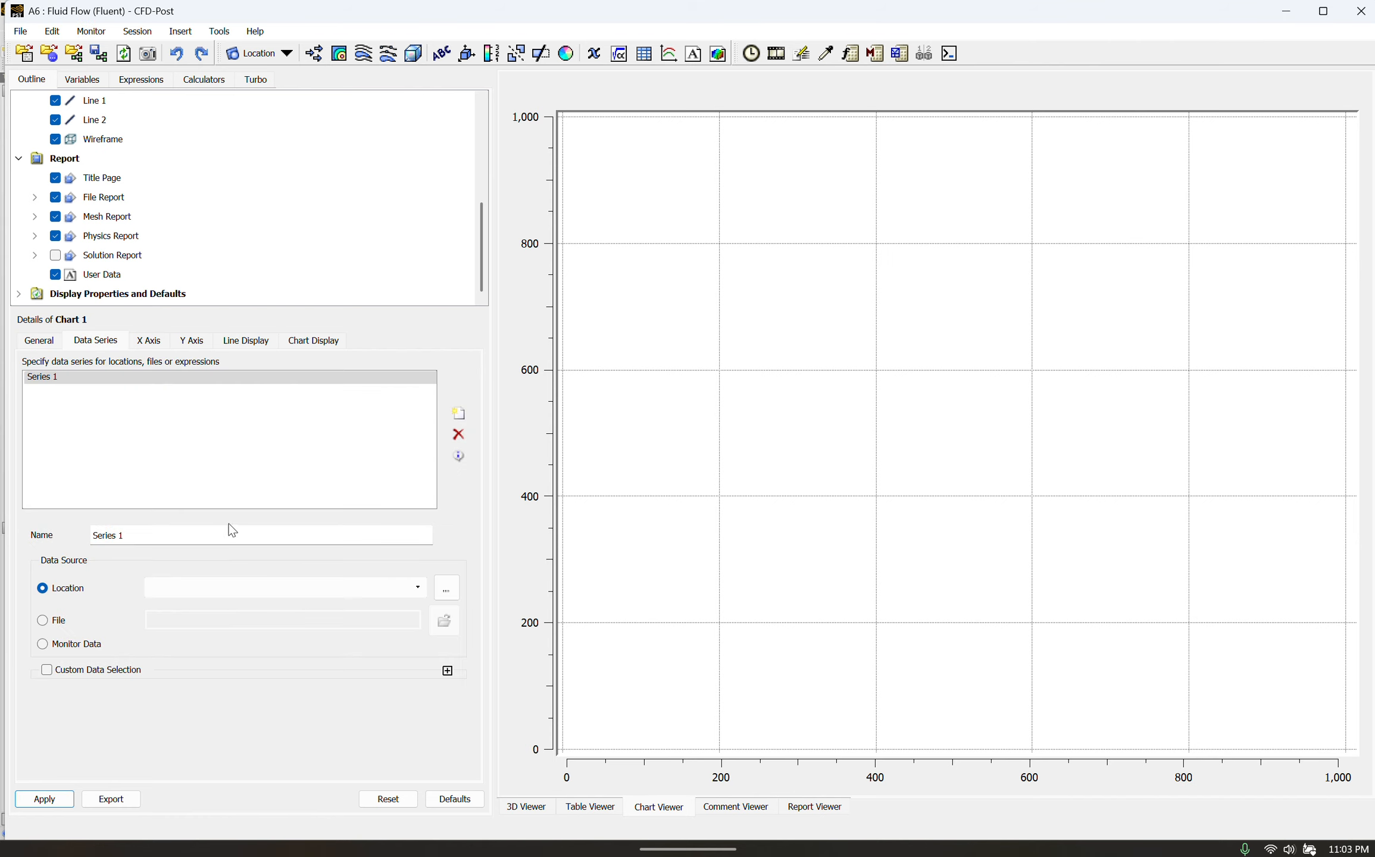
{"action": "left_click", "coordinate": [397, 597]}
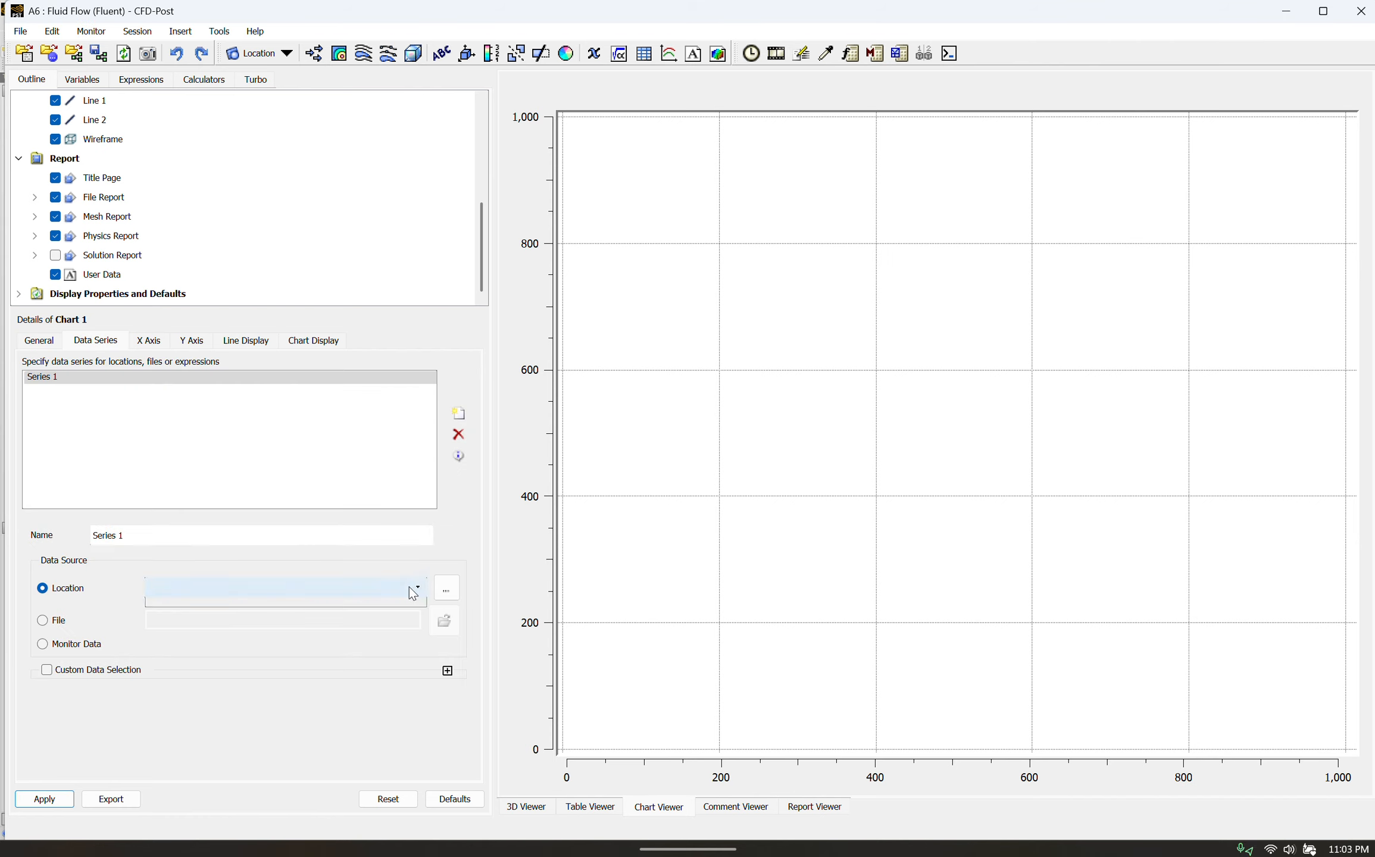
{"action": "left_click", "coordinate": [244, 601]}
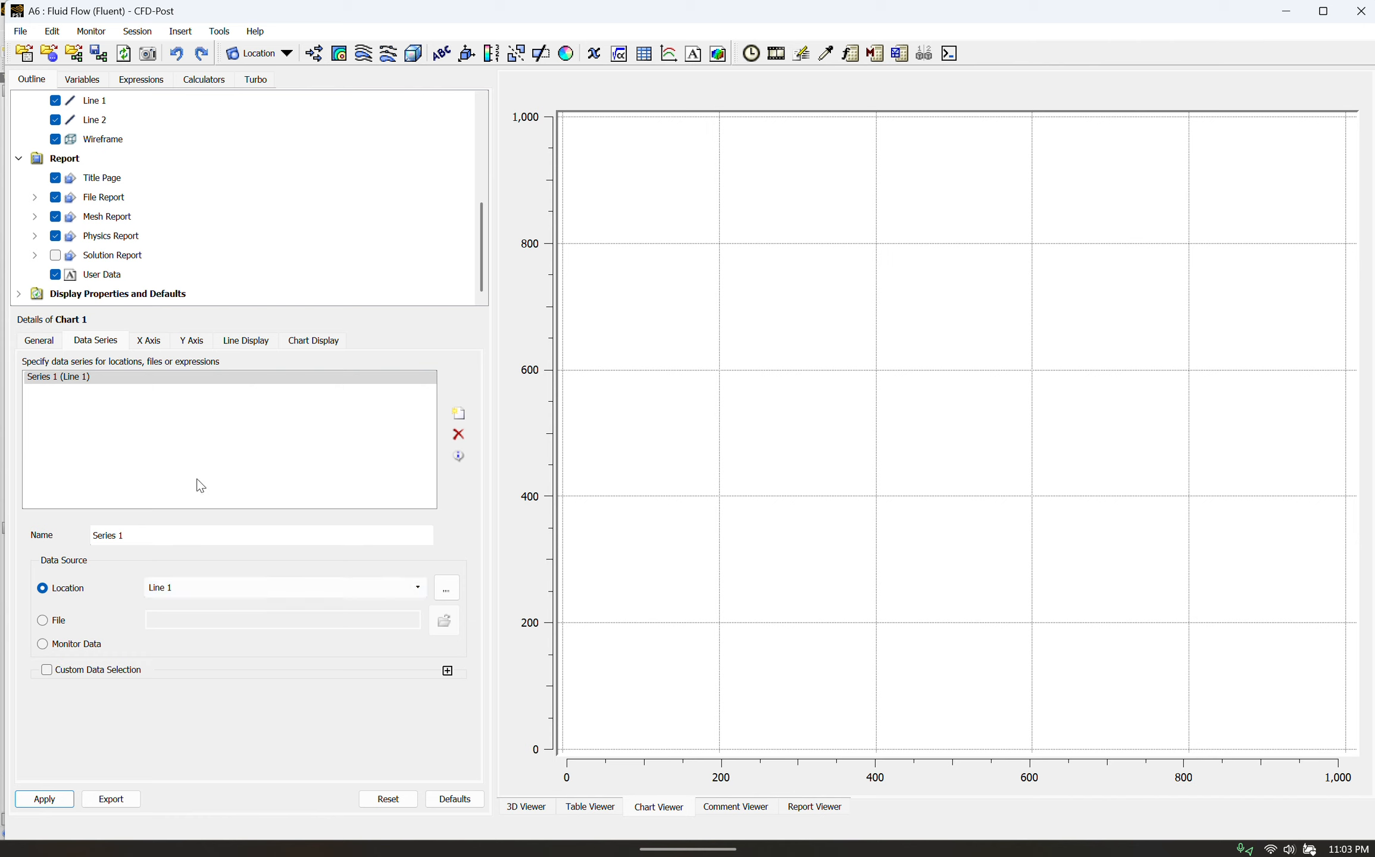
Step: Assign Velocity u to the X axis and Y to the Y axis of Chart 1, and apply the chart settings
{"action": "left_click", "coordinate": [151, 339]}
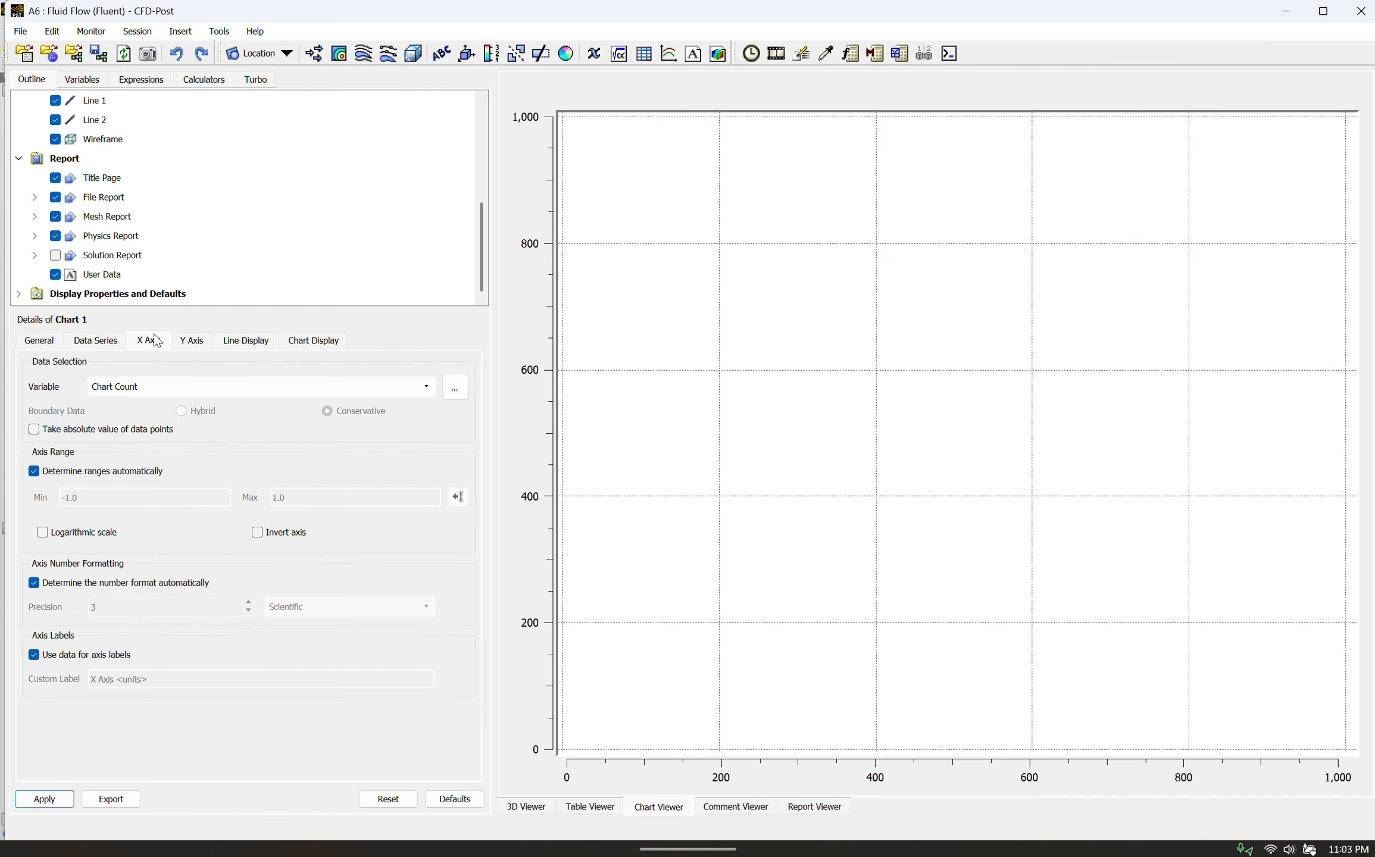
{"action": "left_click", "coordinate": [414, 388]}
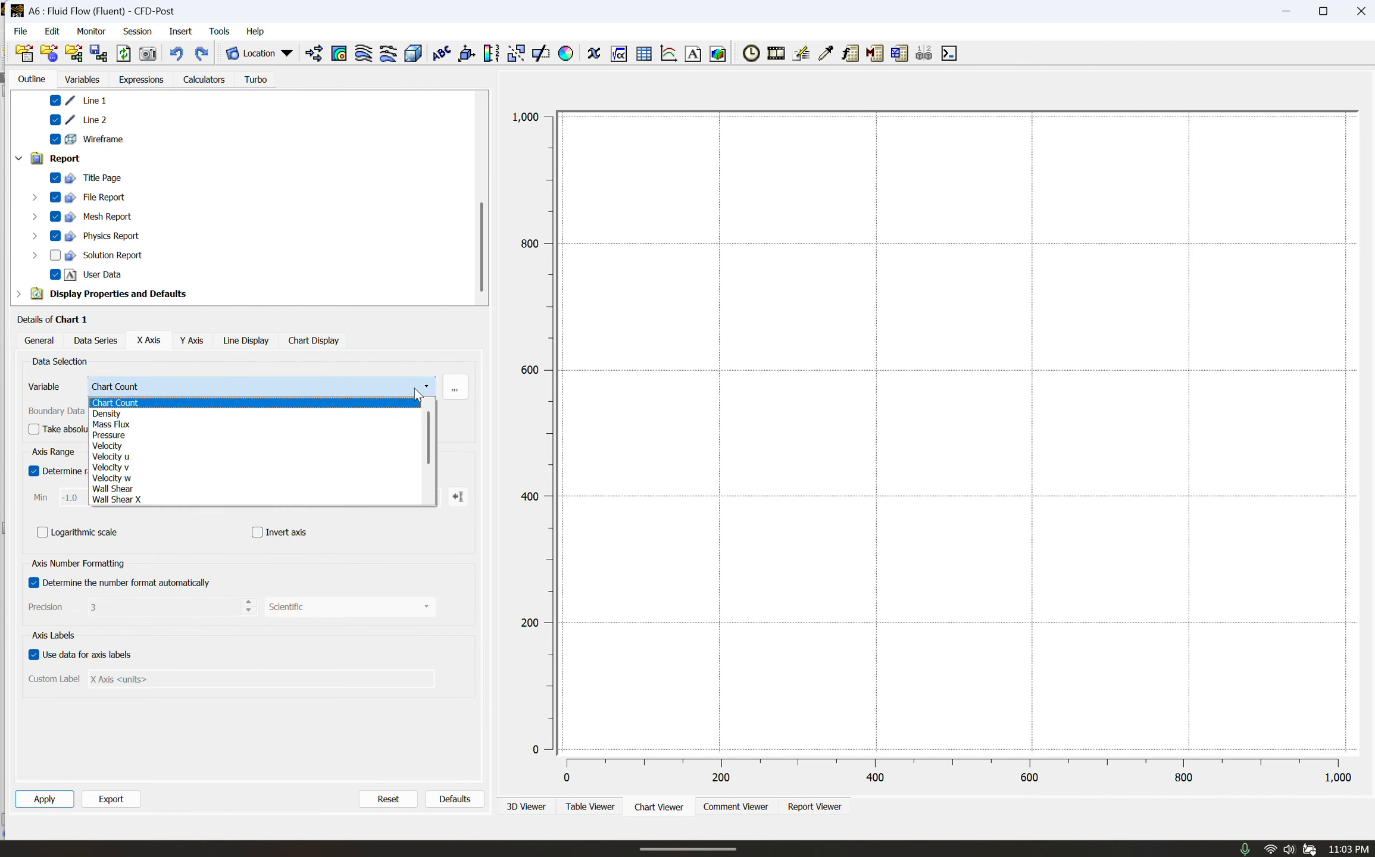
{"action": "left_click", "coordinate": [160, 460]}
{"action": "left_click", "coordinate": [206, 342]}
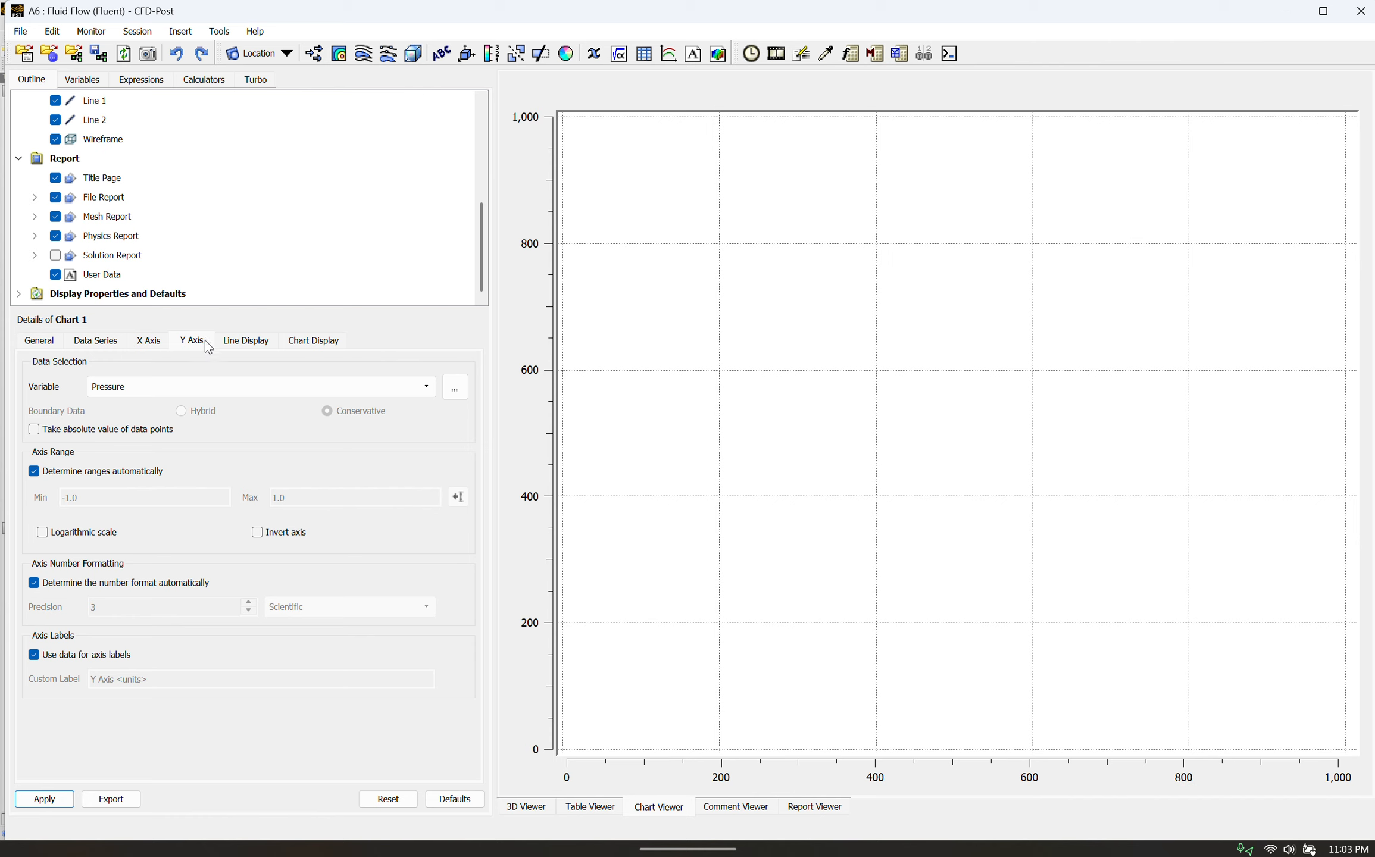
{"action": "left_click", "coordinate": [417, 387]}
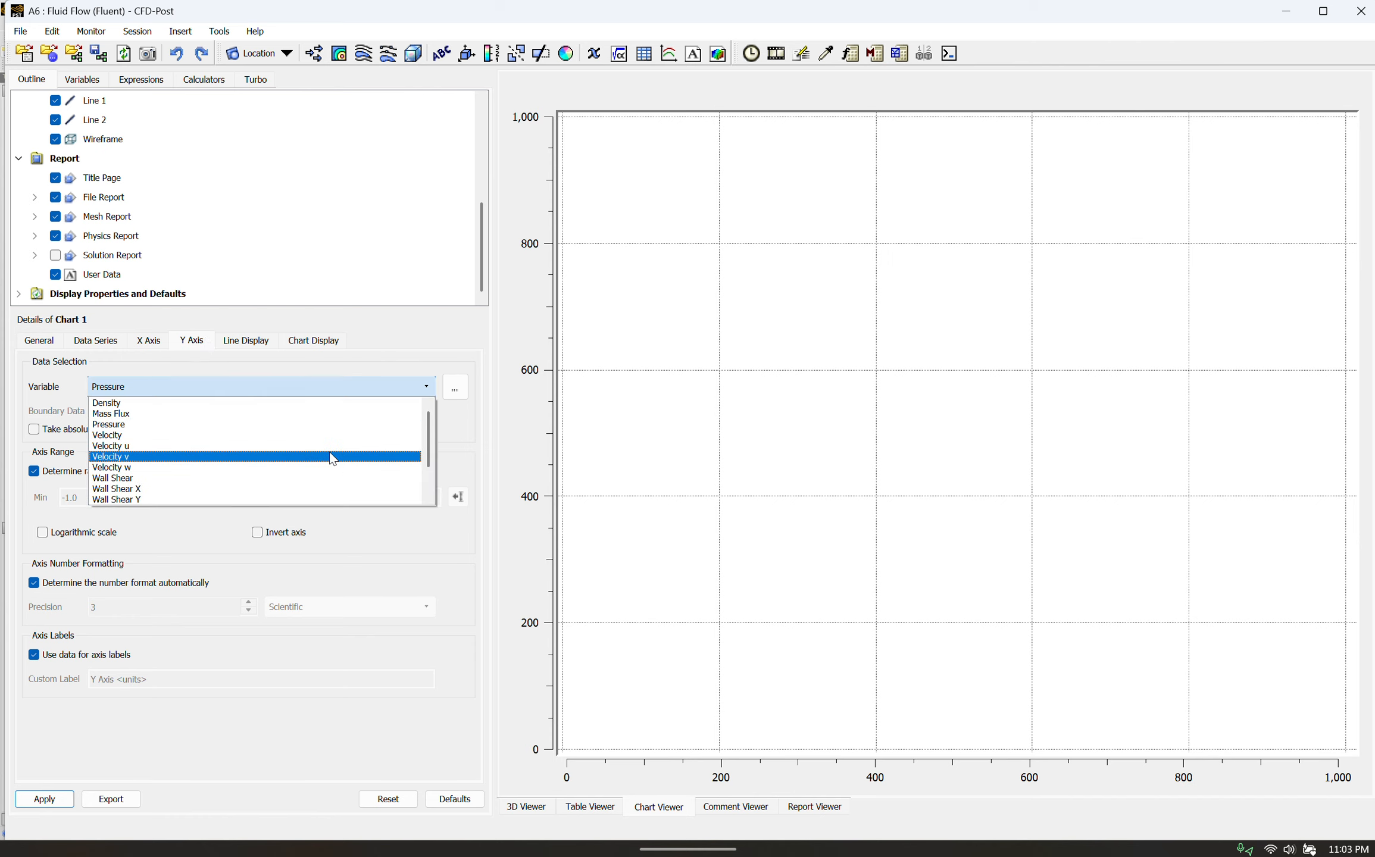
{"action": "scroll", "coordinate": [328, 454], "scroll_direction": "down", "scroll_amount": 2}
{"action": "left_click", "coordinate": [212, 489]}
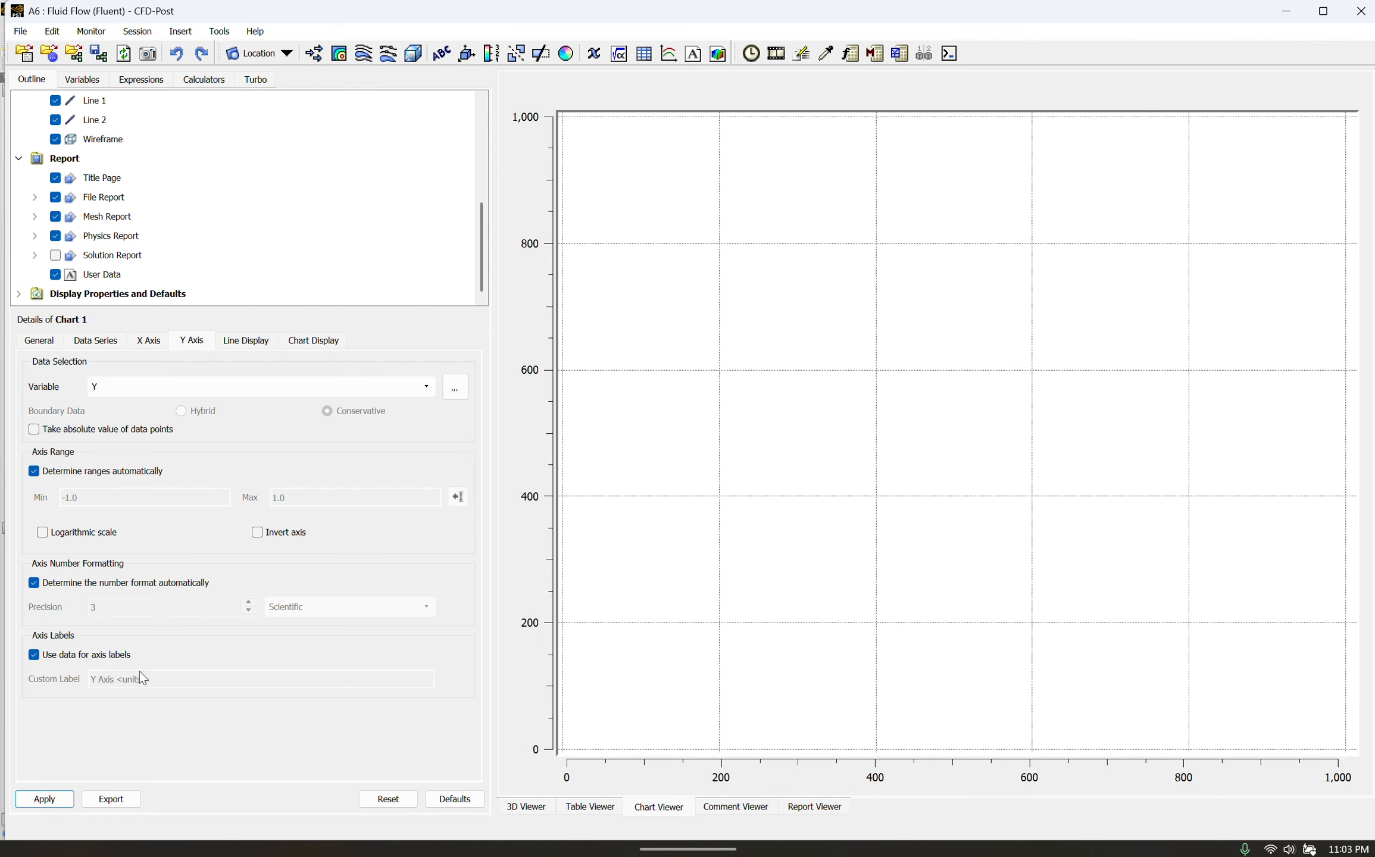
{"action": "left_click", "coordinate": [98, 350]}
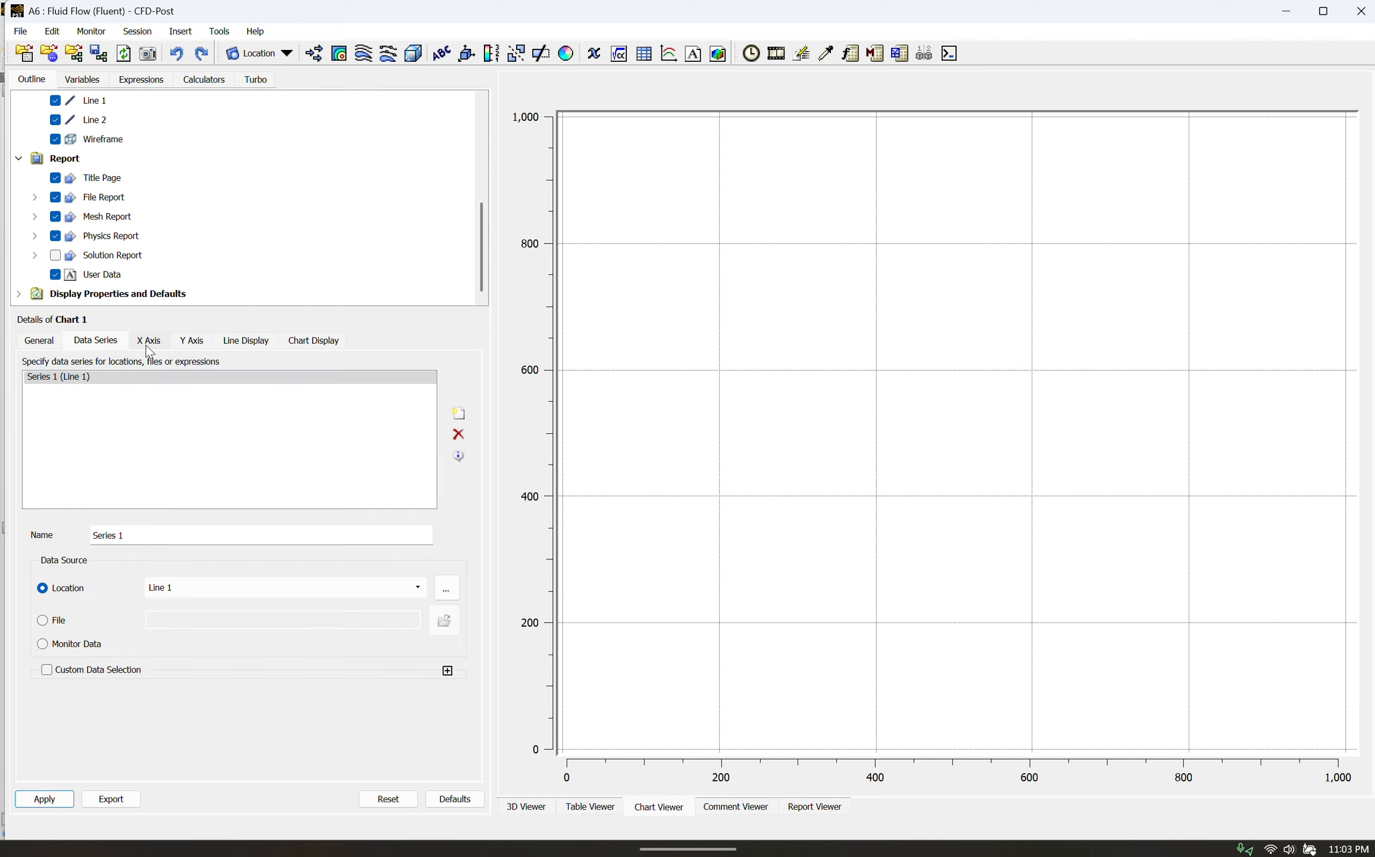
{"action": "left_click", "coordinate": [146, 345]}
{"action": "left_click", "coordinate": [112, 348]}
{"action": "left_click", "coordinate": [49, 799]}
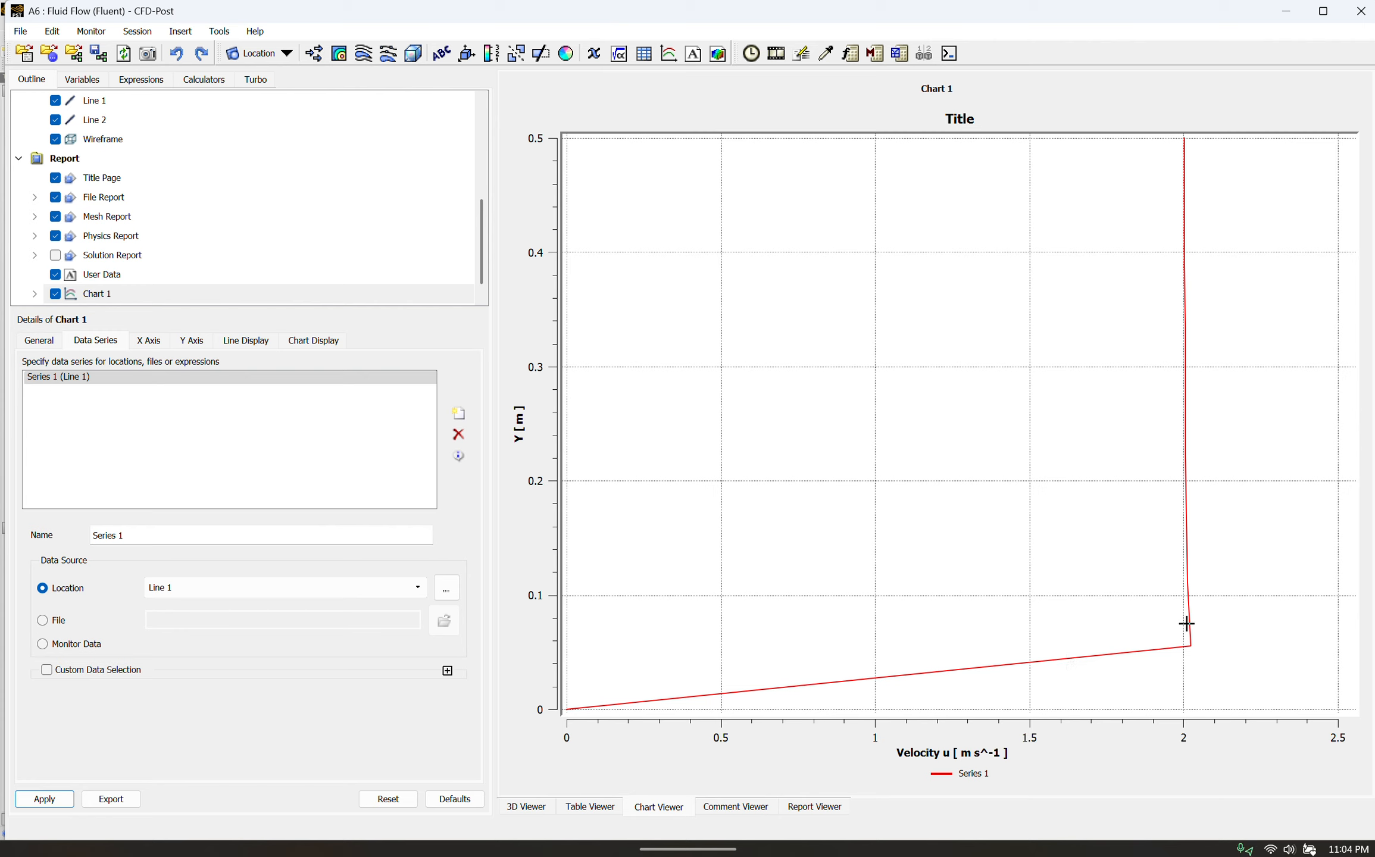
Step: Set the number of samples on Line 1 to 400 and apply the change
{"action": "scroll", "coordinate": [241, 190], "scroll_direction": "up", "scroll_amount": 2}
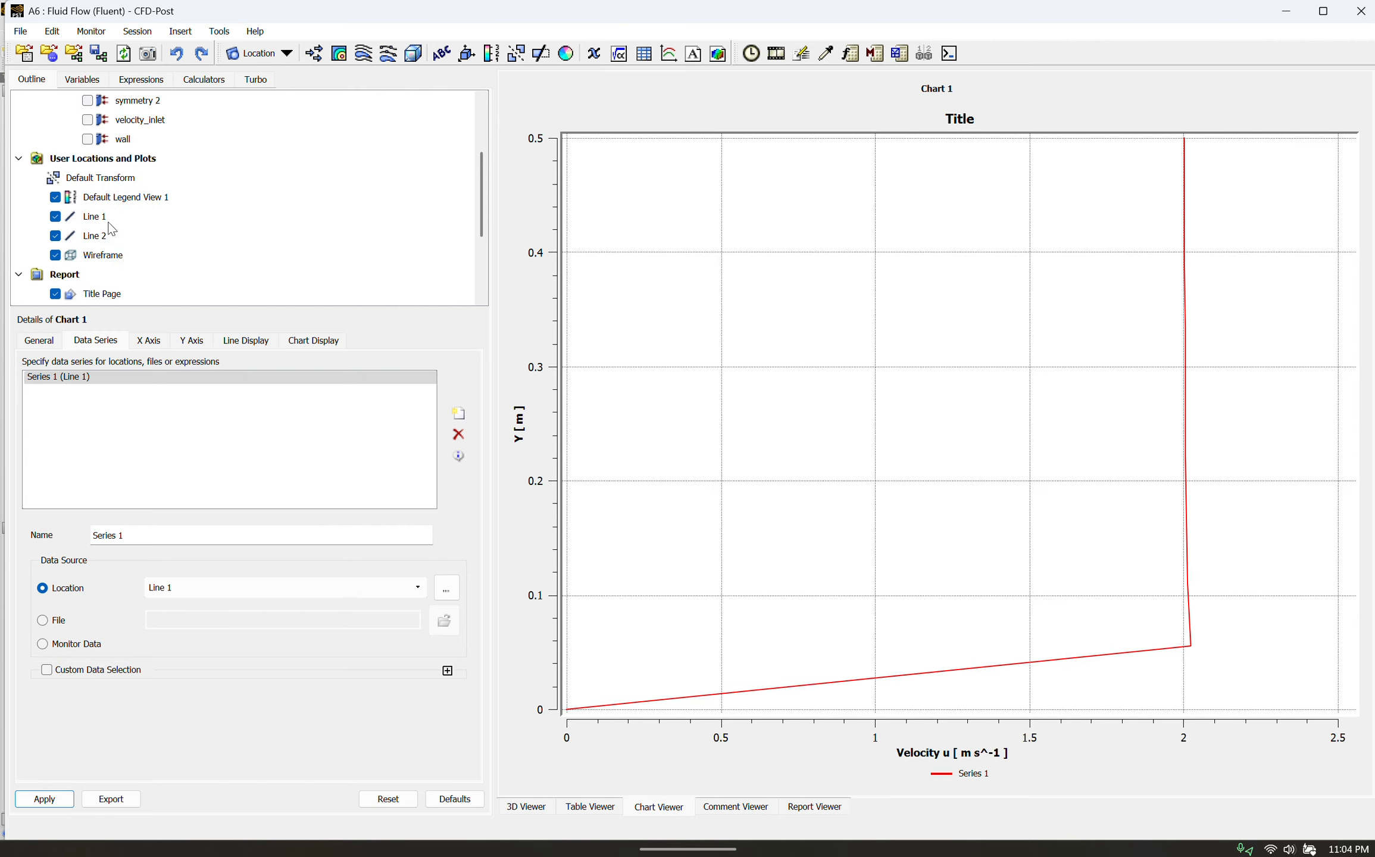
{"action": "left_click", "coordinate": [105, 218]}
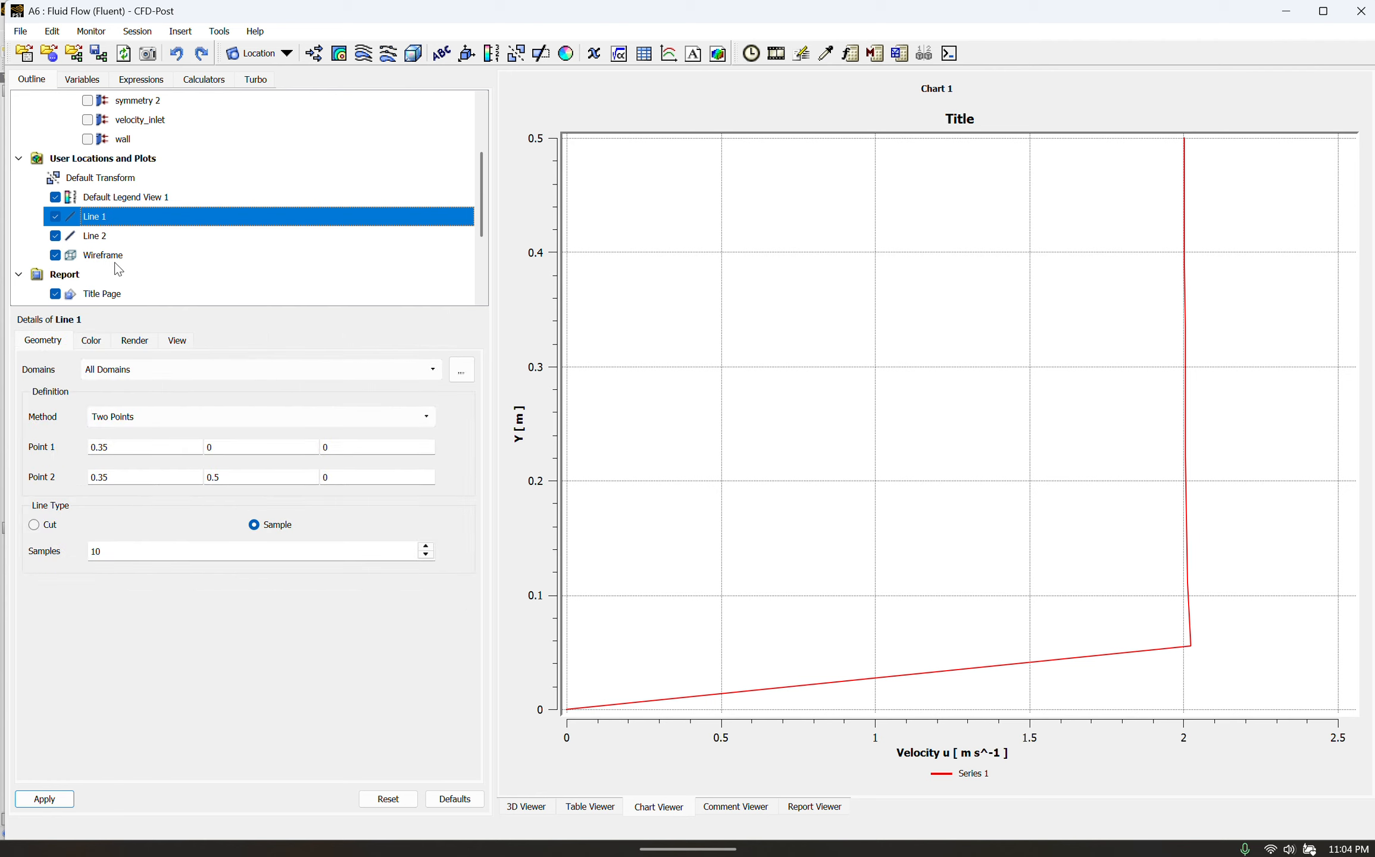
{"action": "double_click", "coordinate": [152, 553]}
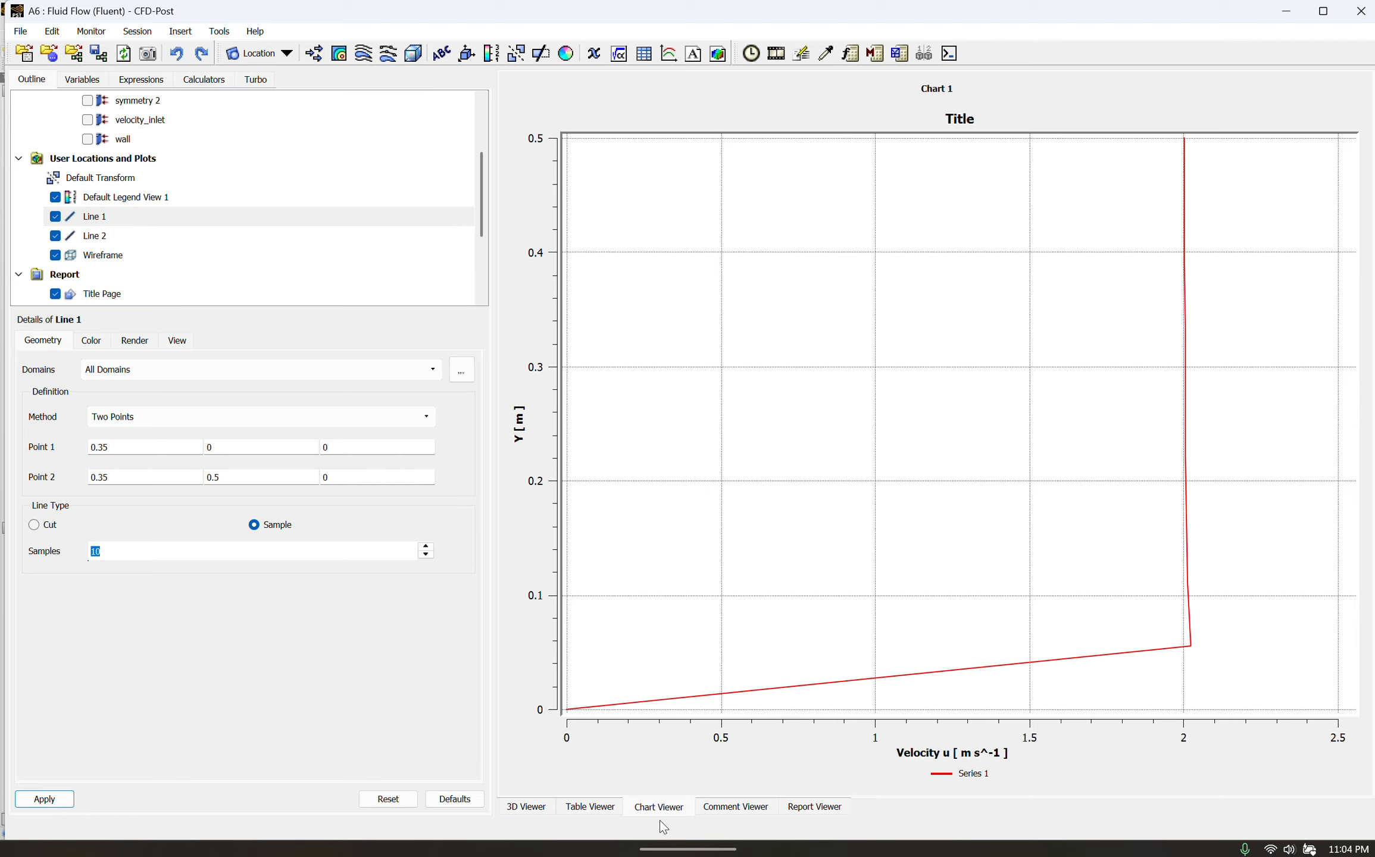
{"action": "type", "text": "400"}
{"action": "left_click", "coordinate": [60, 800]}
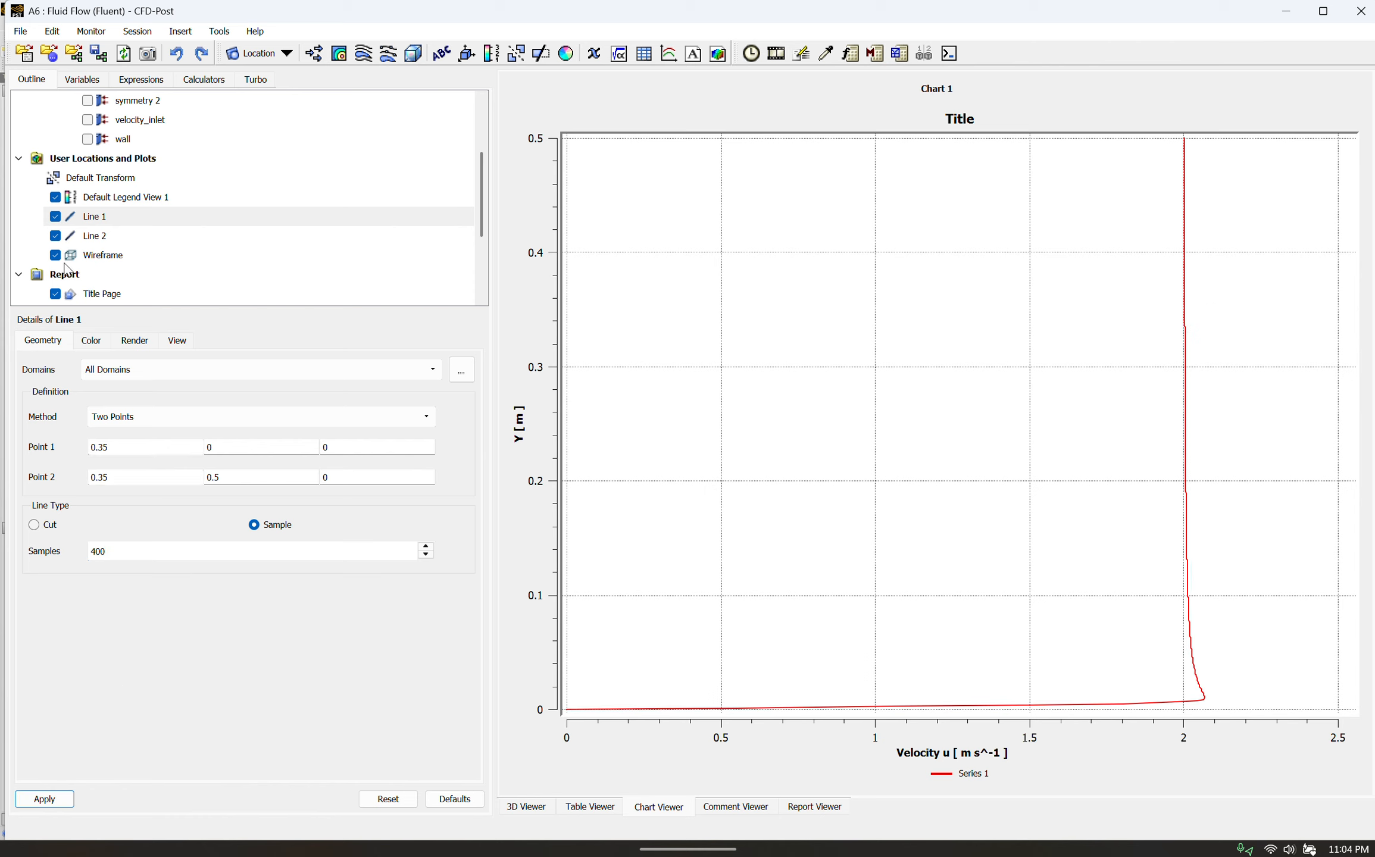
Step: Set the number of samples on Line 2 to 400 and apply the change
{"action": "left_click", "coordinate": [128, 238]}
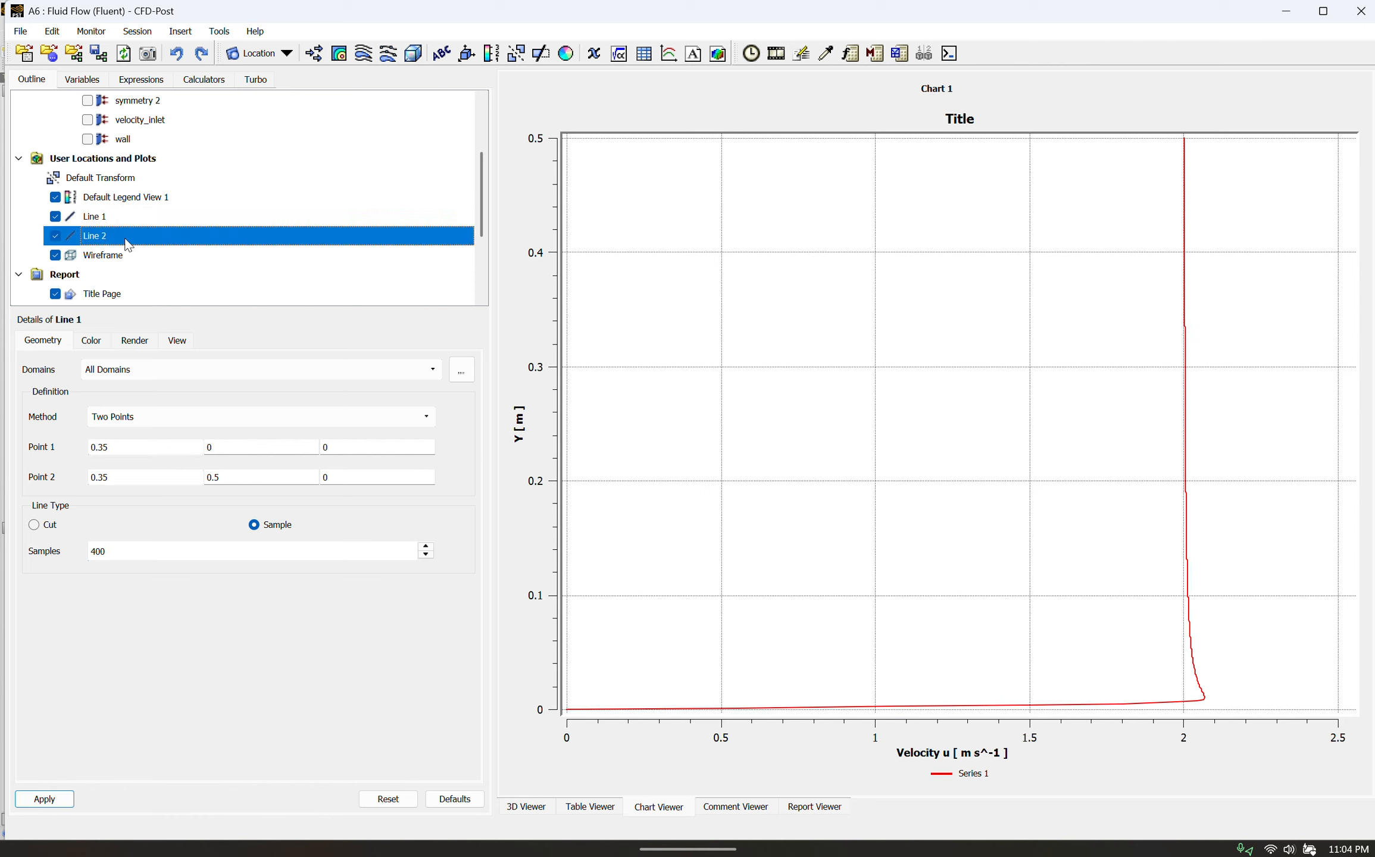
{"action": "left_click", "coordinate": [138, 551]}
{"action": "key", "text": "BackSpace"}
{"action": "key", "text": "BackSpace"}
{"action": "type", "text": "4"}
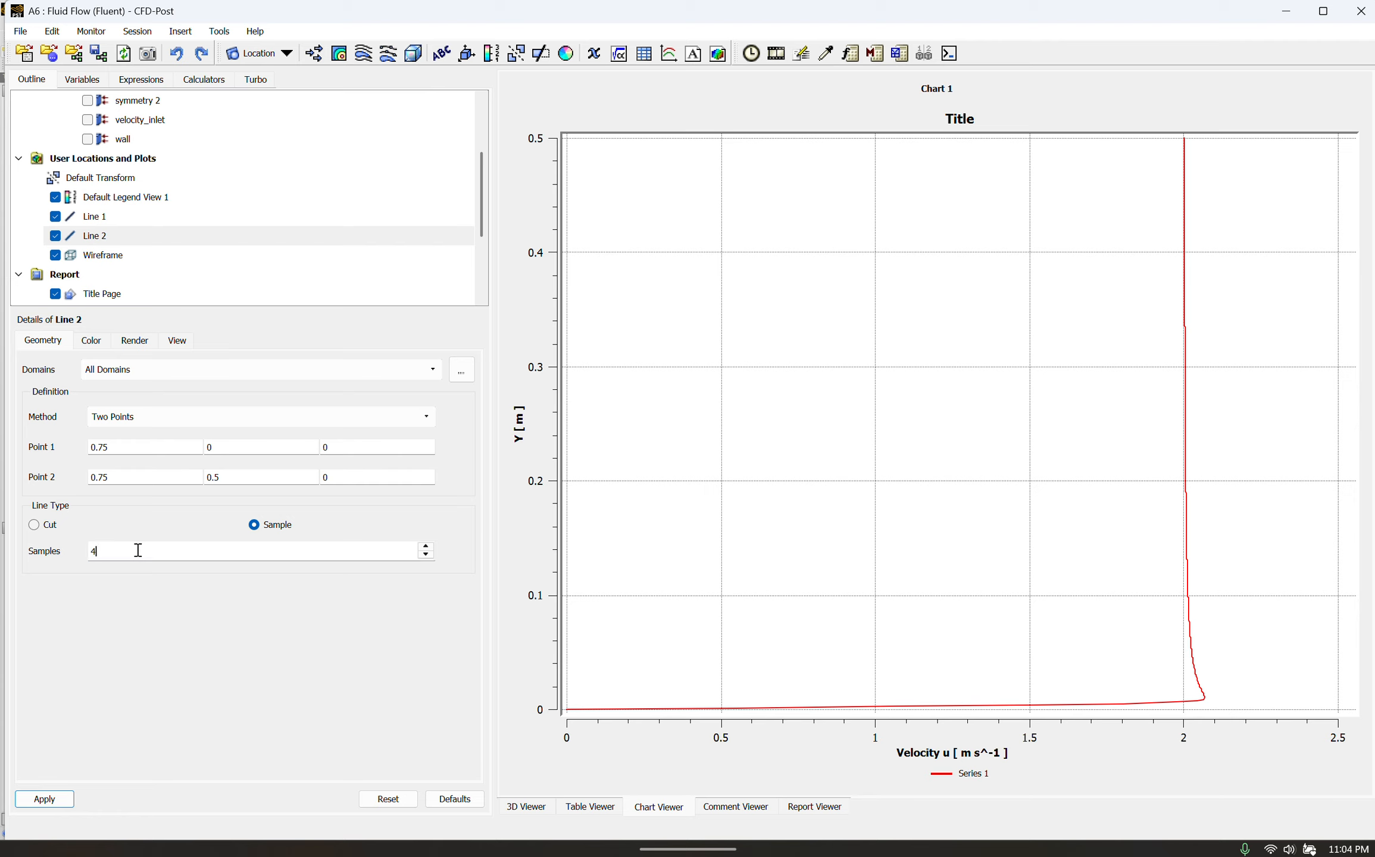
{"action": "type", "text": "00"}
{"action": "left_click", "coordinate": [53, 802]}
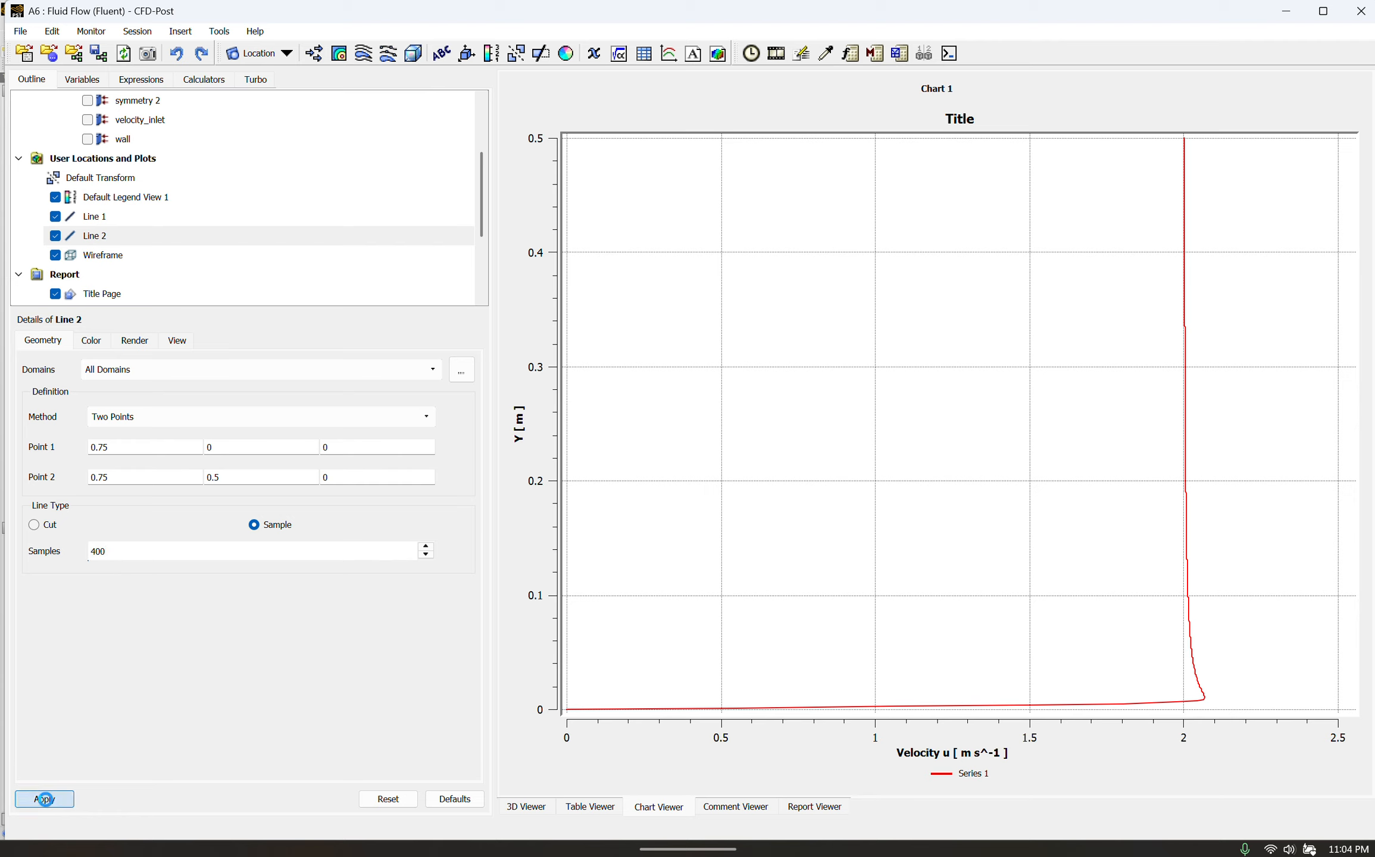
Step: Add a second data series to Chart 1 with Line 2 as its location, and apply the chart
{"action": "scroll", "coordinate": [135, 258], "scroll_direction": "down", "scroll_amount": 3}
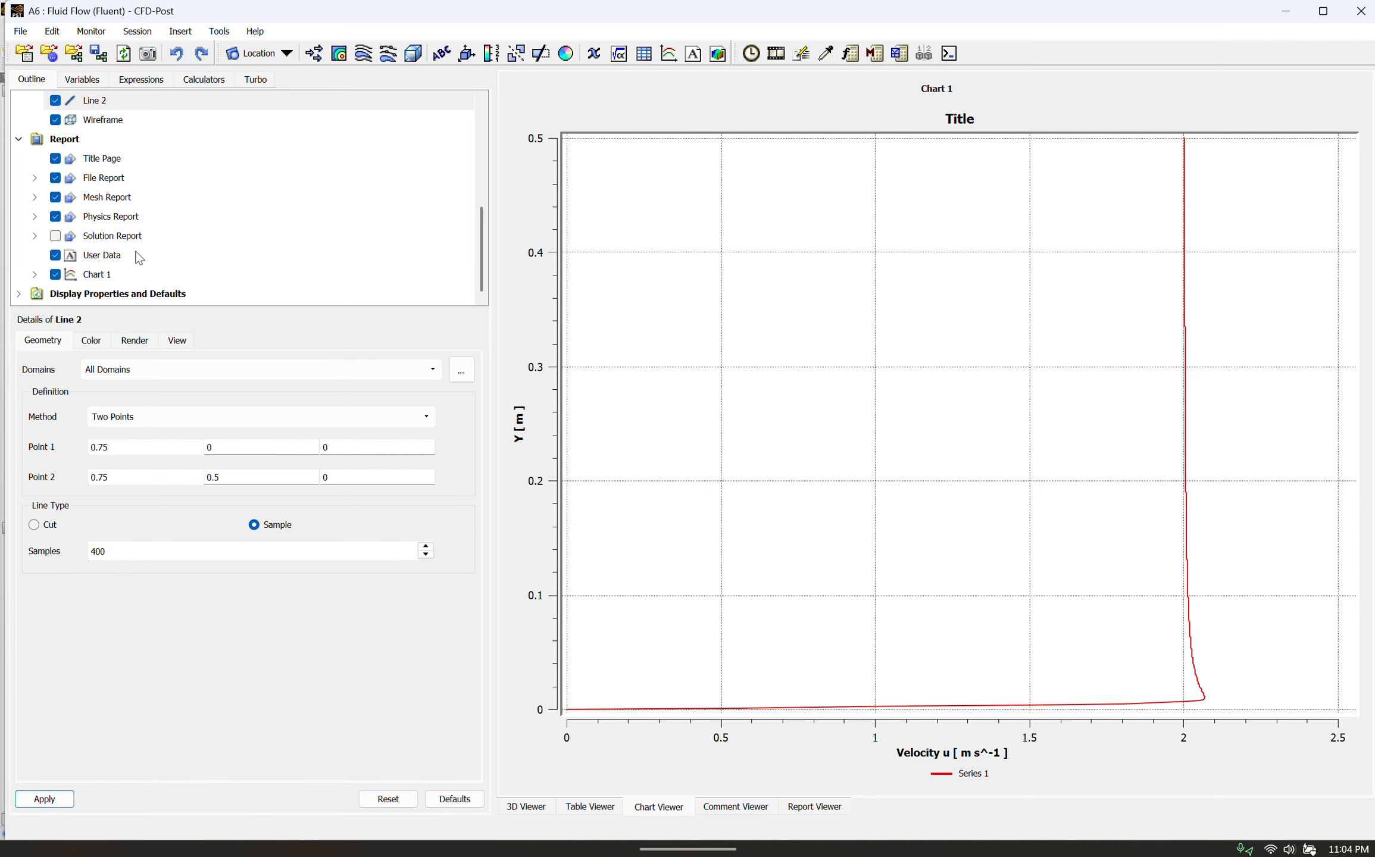
{"action": "left_click", "coordinate": [115, 277]}
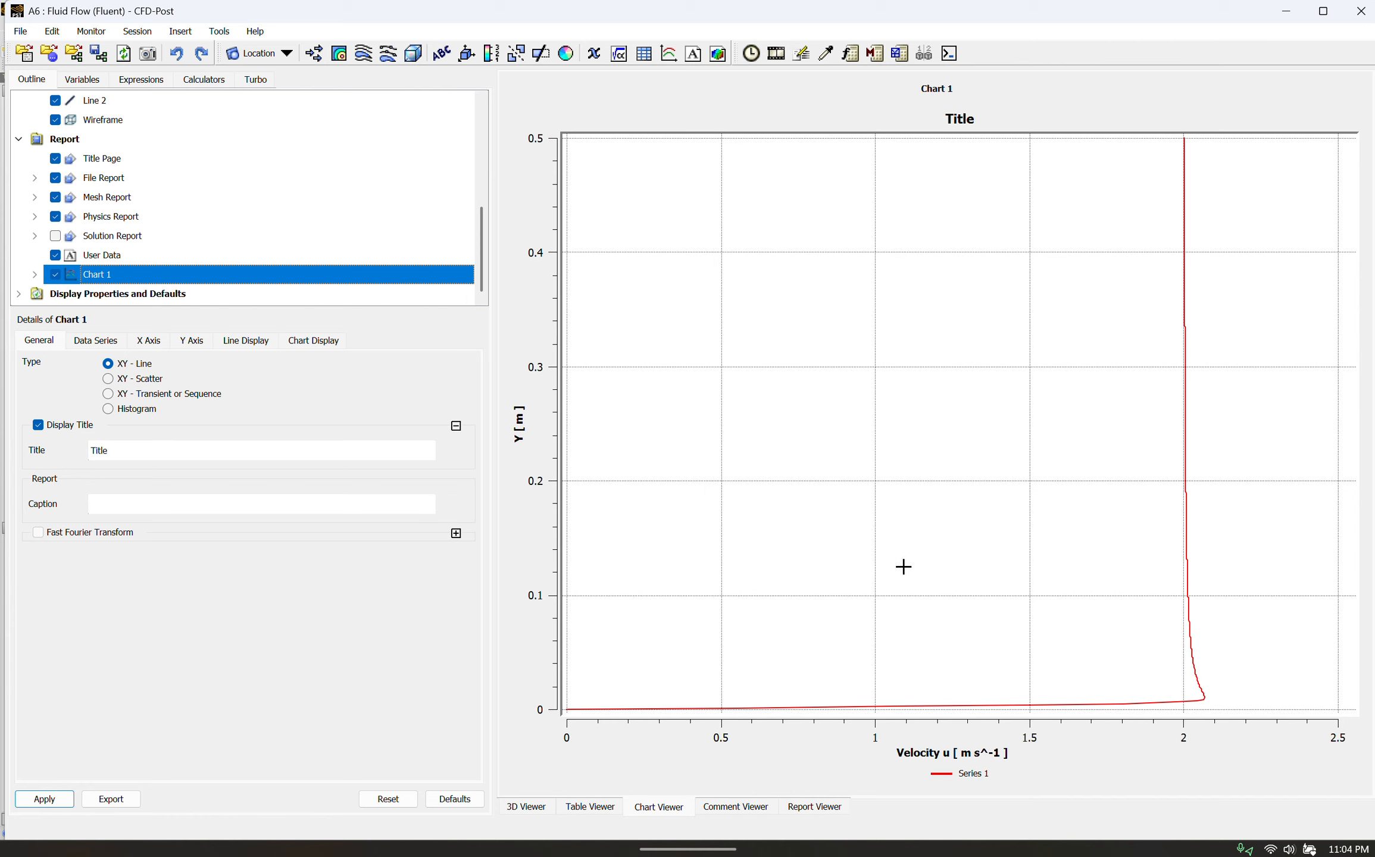
{"action": "left_click", "coordinate": [151, 344]}
{"action": "left_click", "coordinate": [102, 337]}
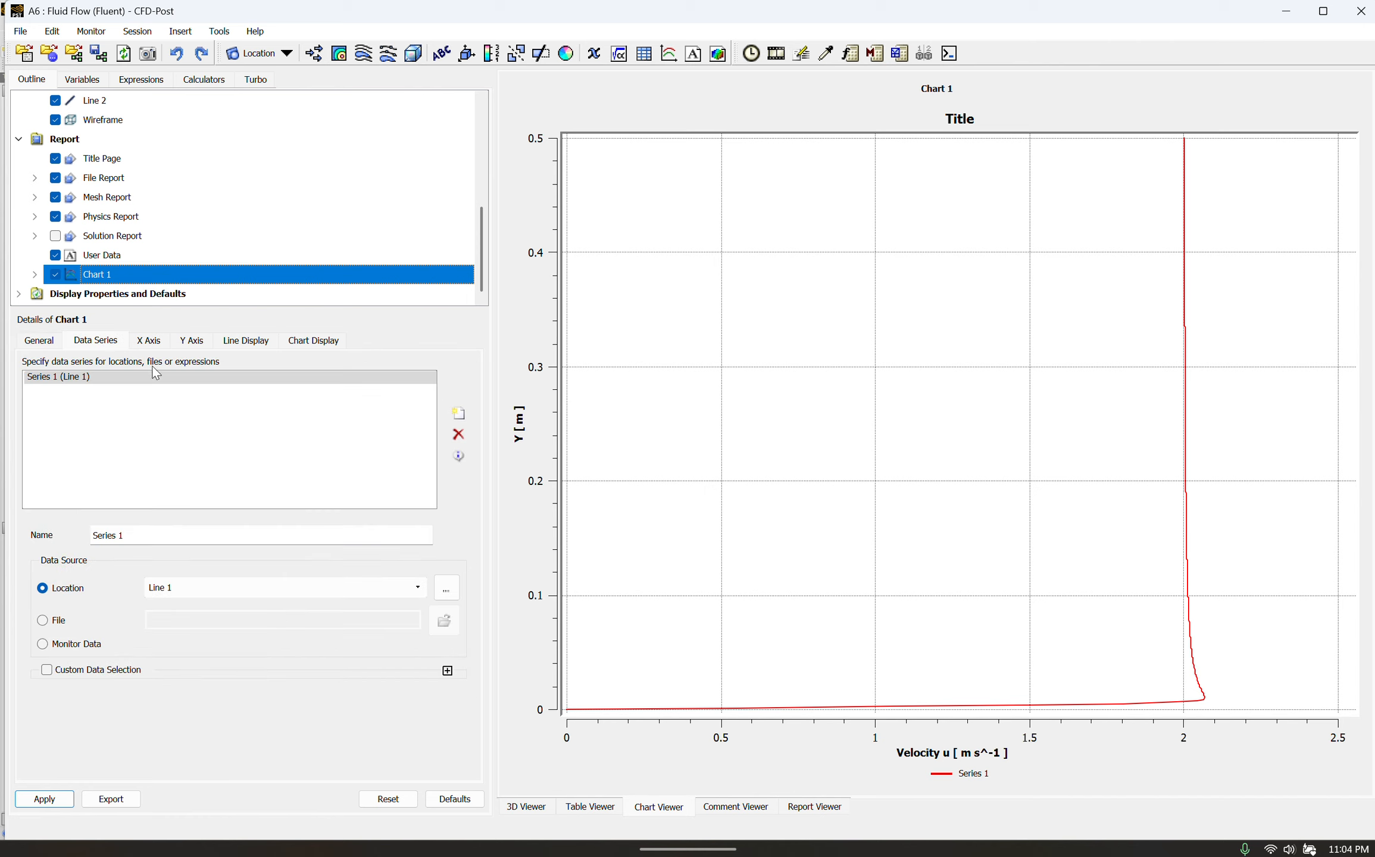
{"action": "left_click", "coordinate": [456, 413]}
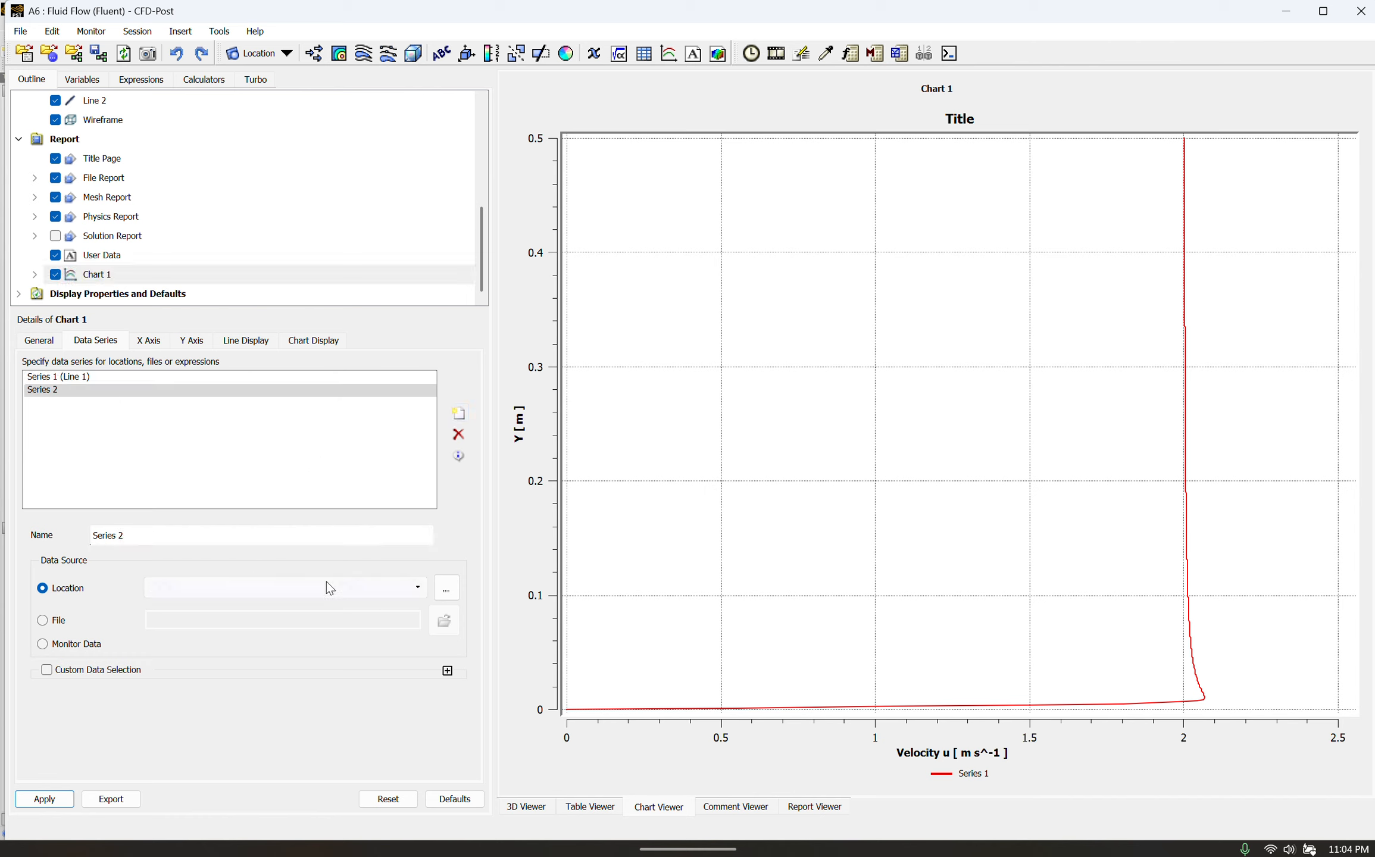
{"action": "left_click", "coordinate": [399, 587]}
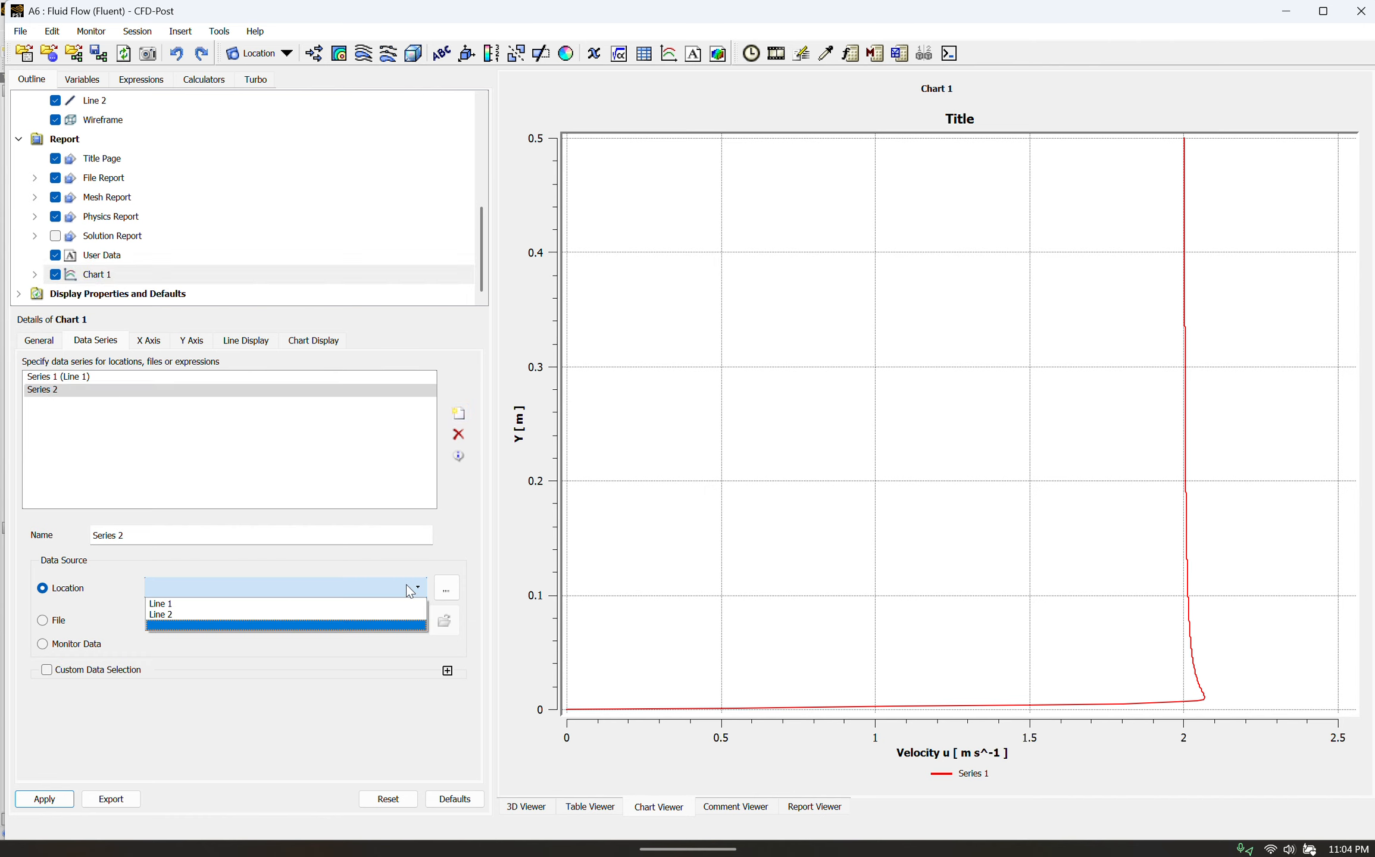
{"action": "left_click", "coordinate": [323, 617]}
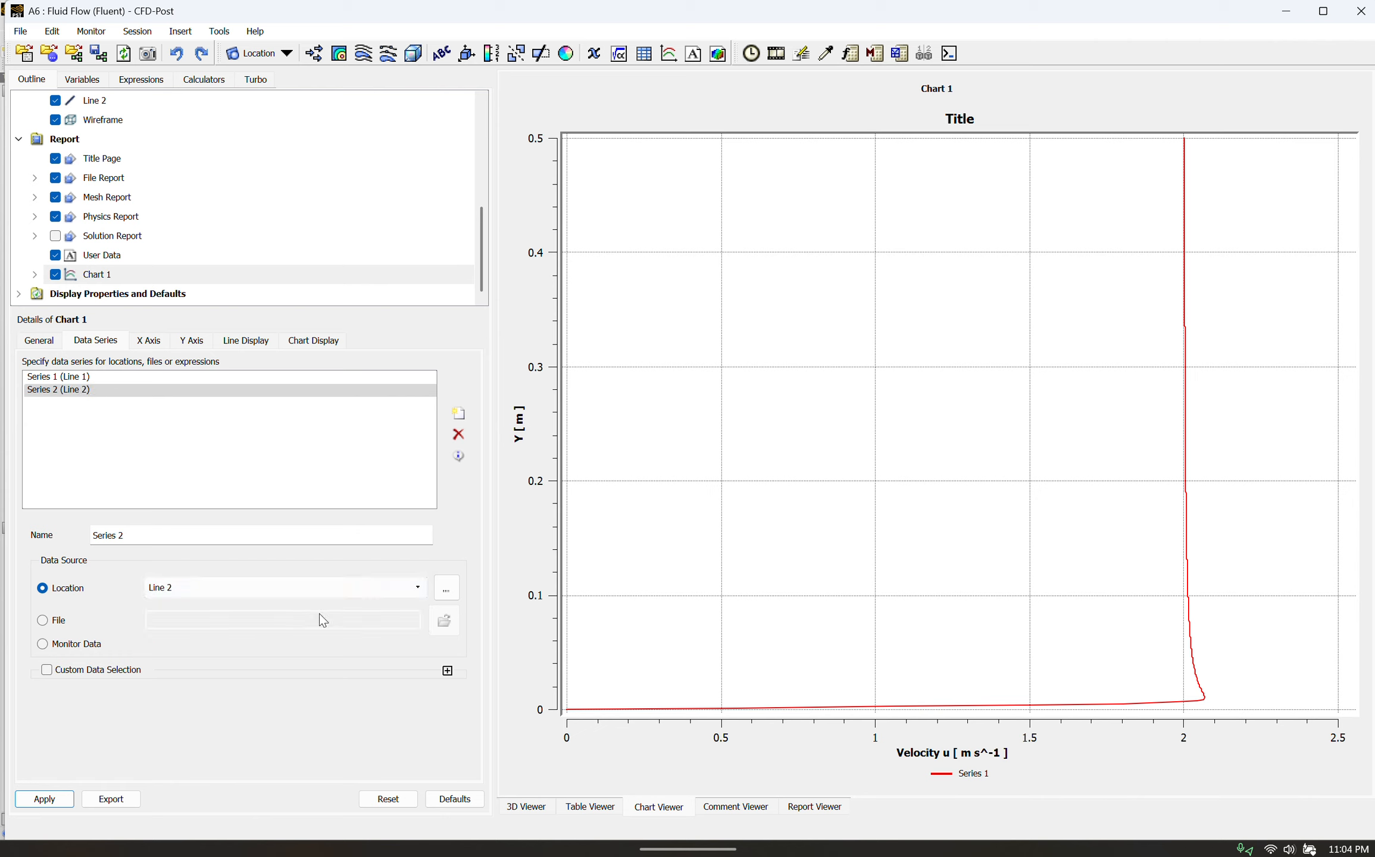
{"action": "left_click", "coordinate": [143, 342]}
{"action": "left_click", "coordinate": [204, 348]}
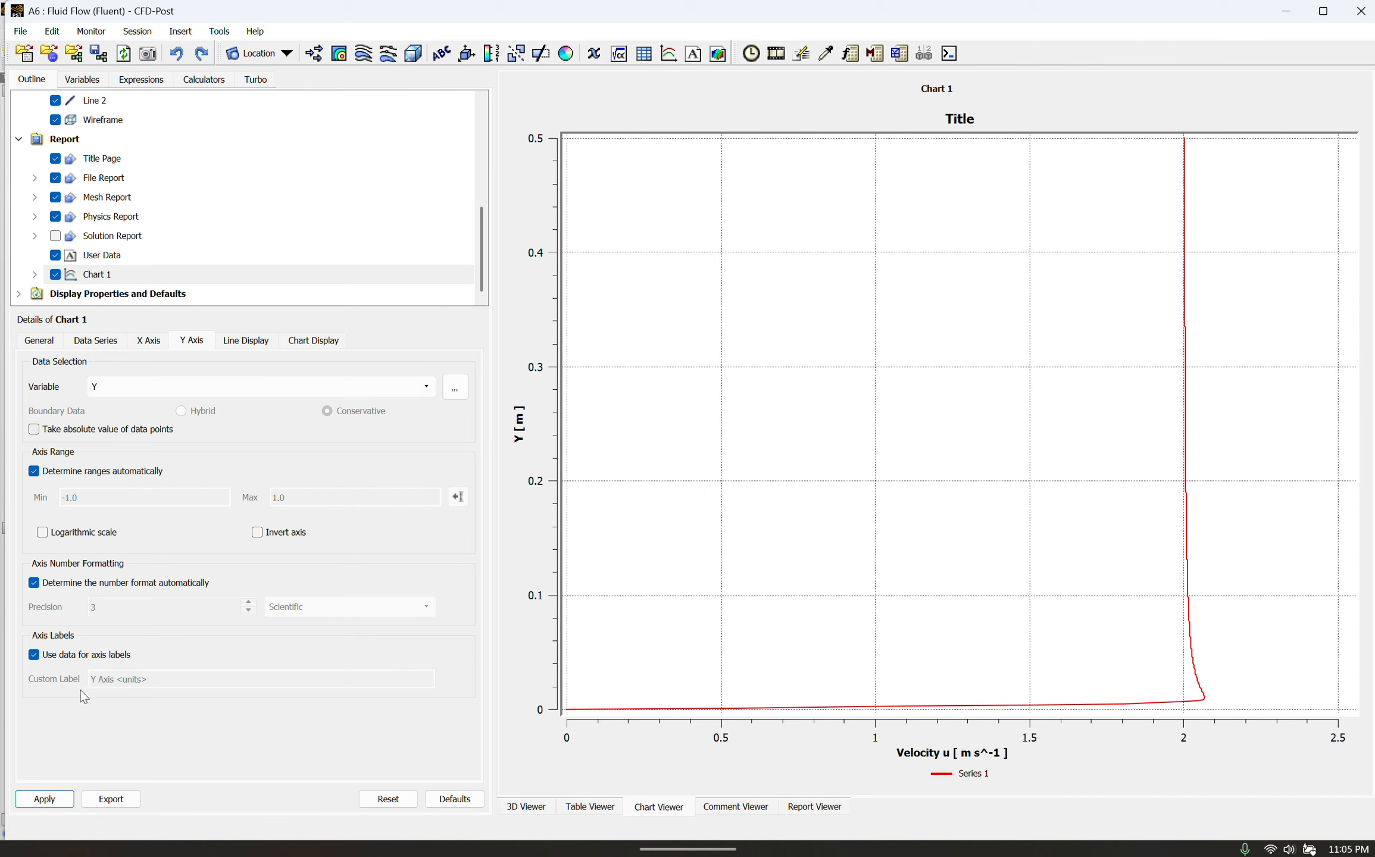
{"action": "left_click", "coordinate": [52, 805]}
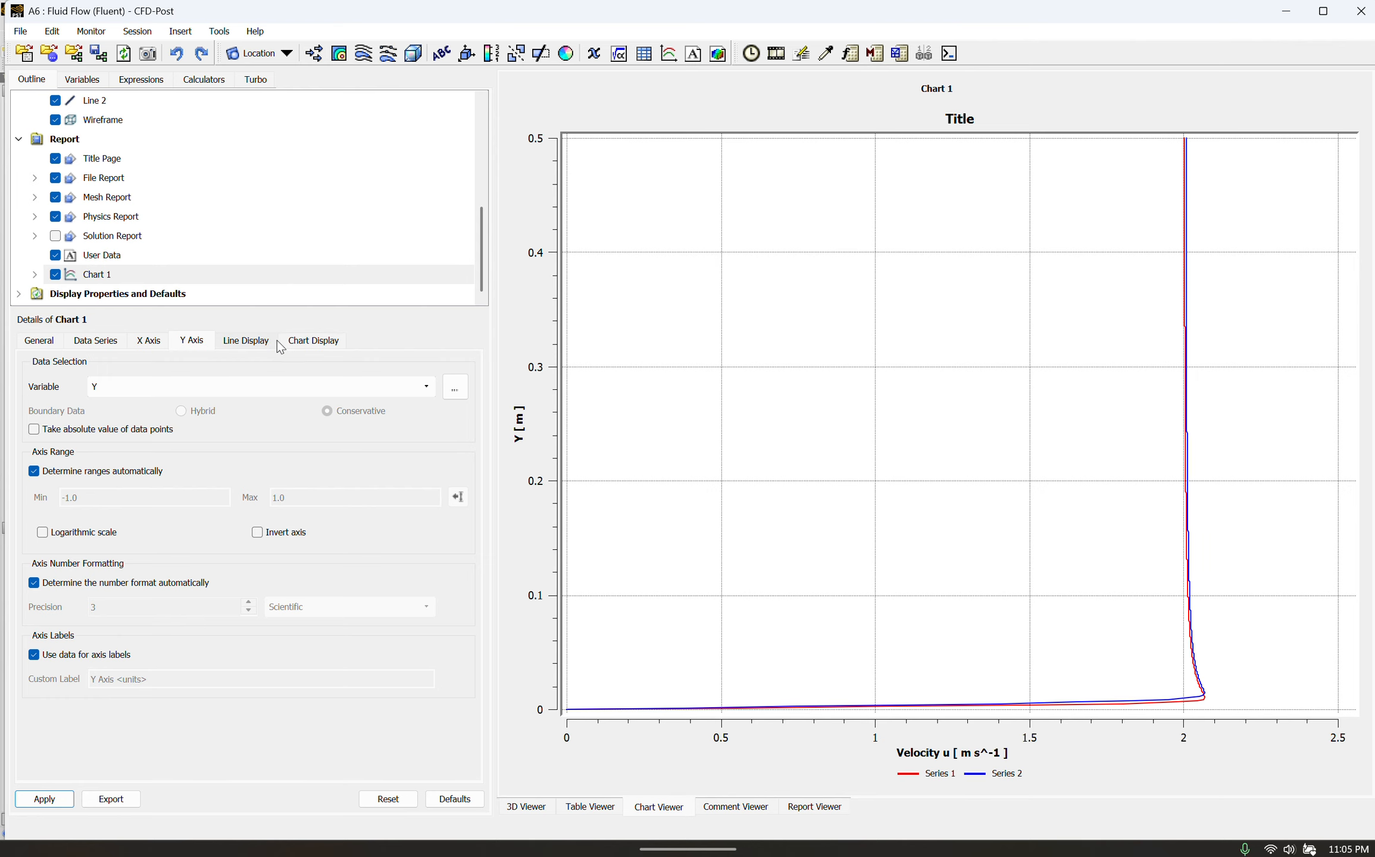
Step: Create a new expression named "u nondim exp"
{"action": "left_click", "coordinate": [161, 80]}
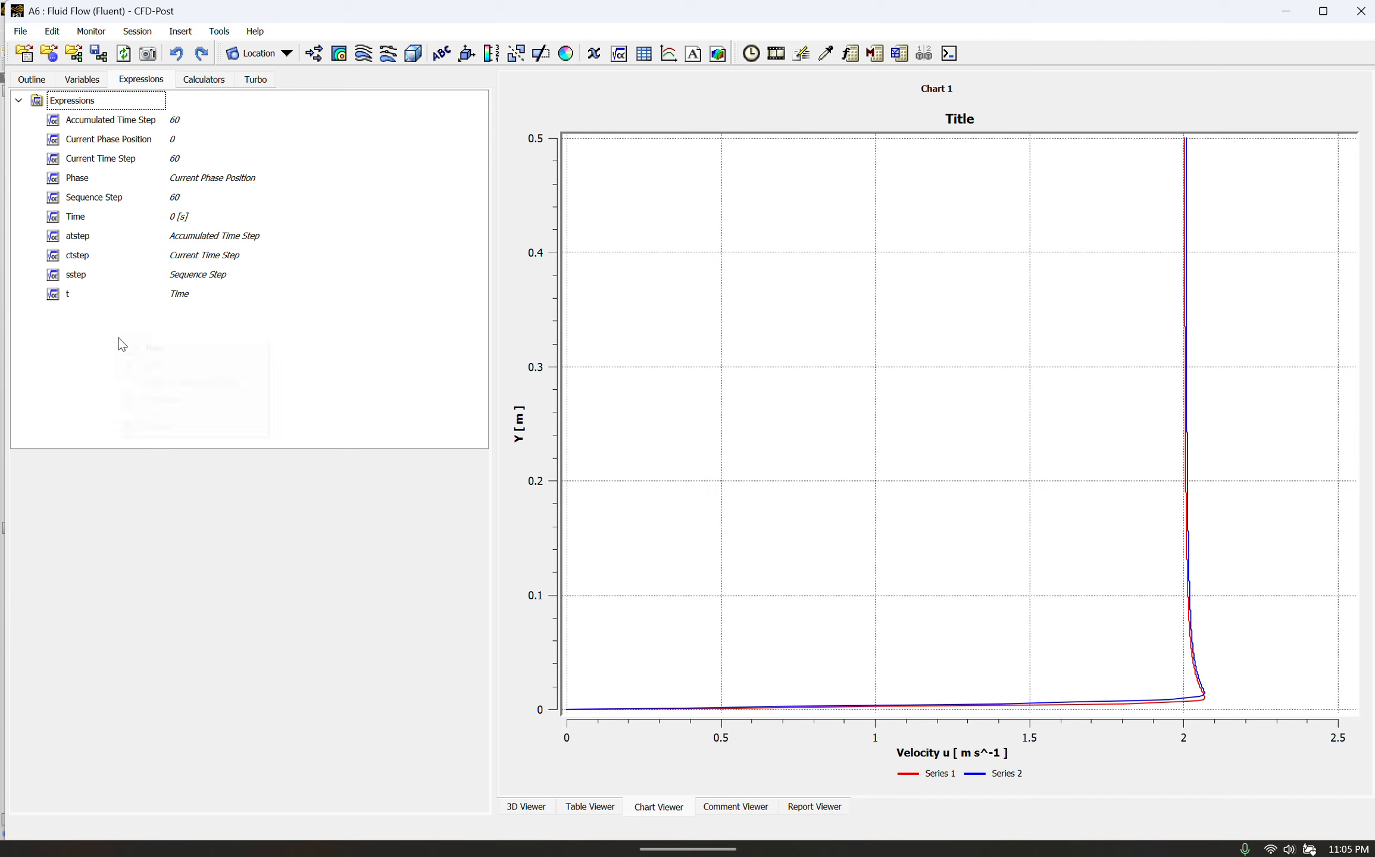
{"action": "right_click", "coordinate": [118, 334]}
{"action": "left_click", "coordinate": [154, 347]}
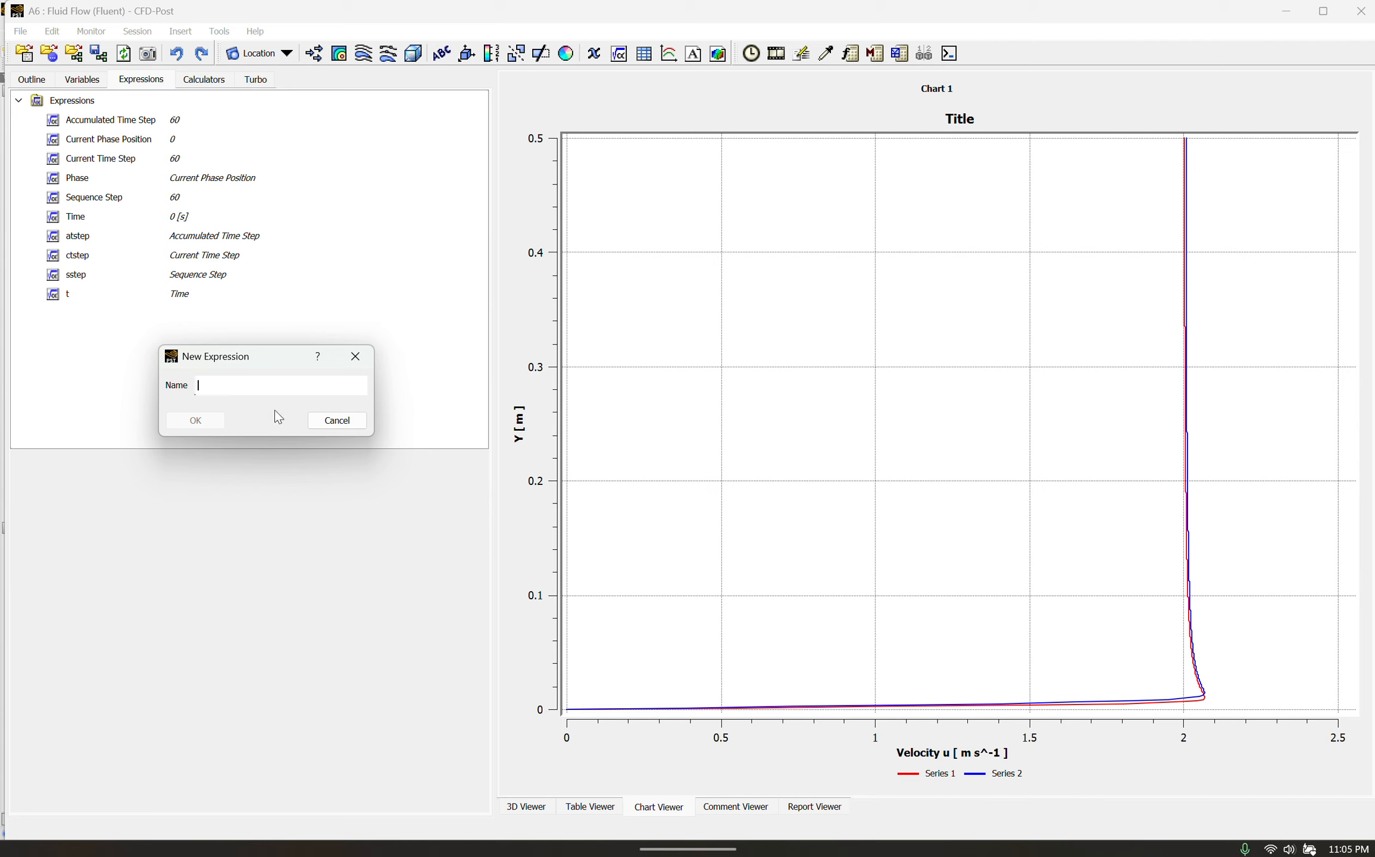
{"action": "type", "text": "u nondim exp"}
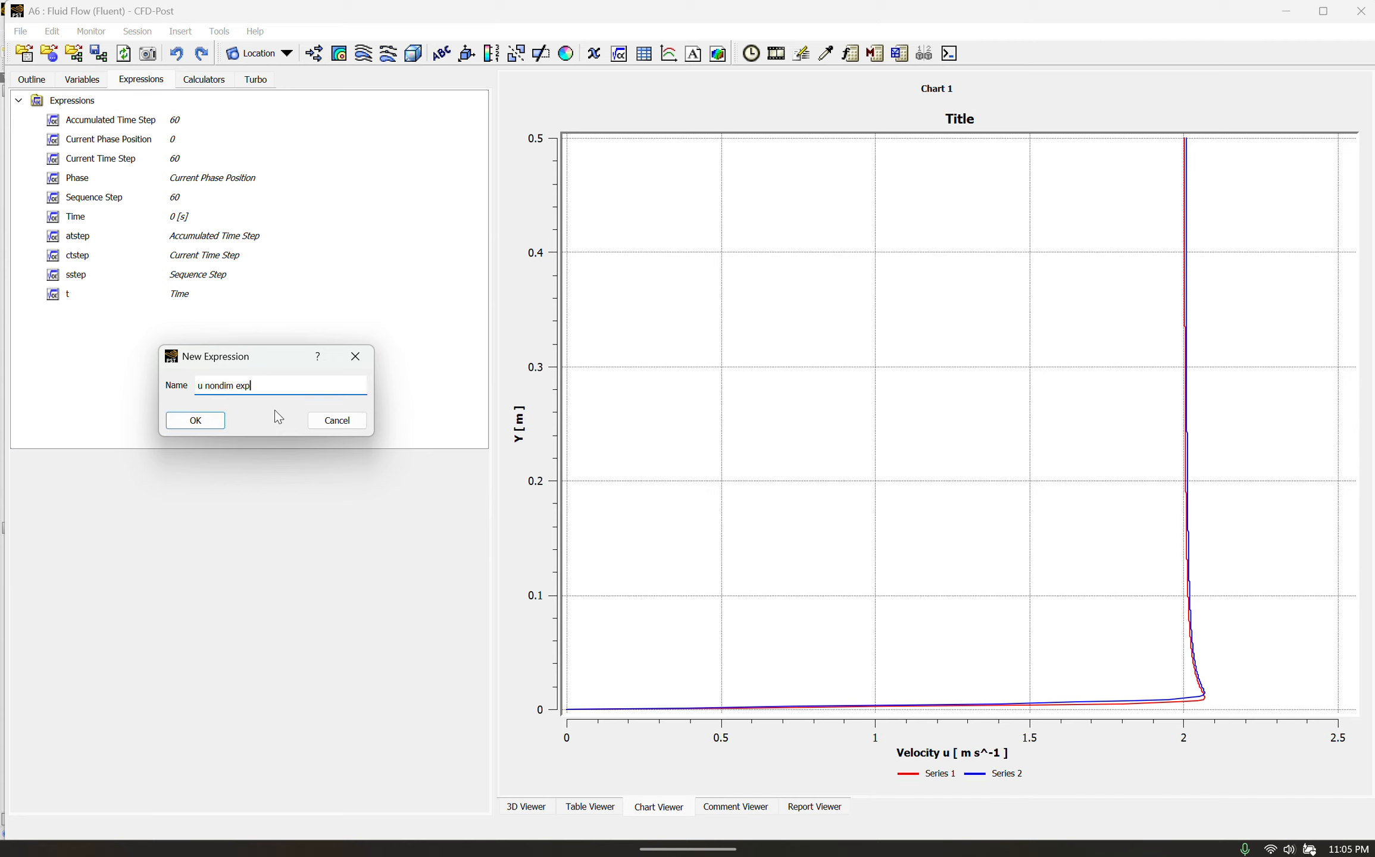
{"action": "left_click", "coordinate": [206, 421]}
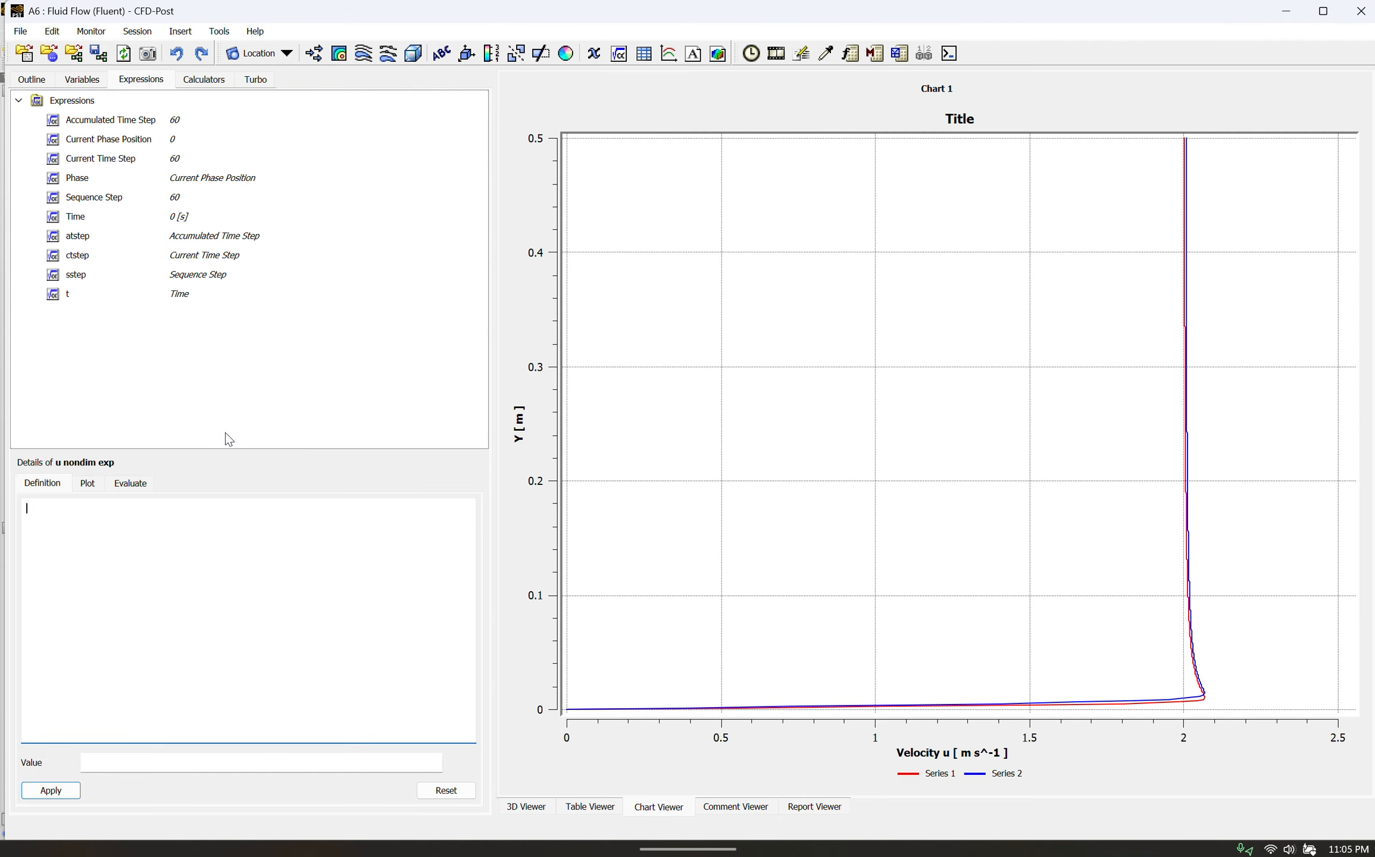
Step: Define the expression as the variable Velocity u divided by 2[m/s]
{"action": "right_click", "coordinate": [77, 504]}
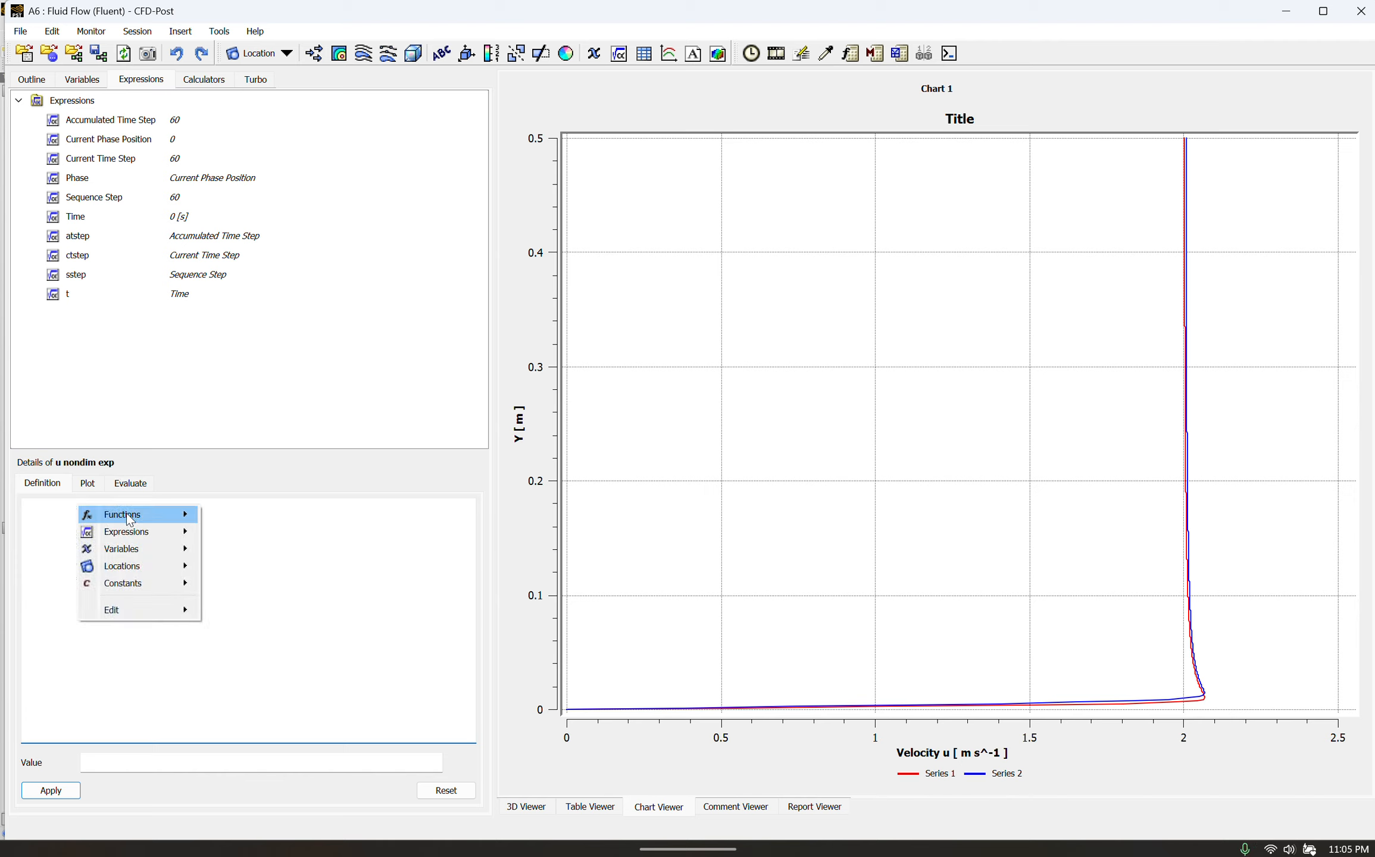
{"action": "mouse_move", "coordinate": [147, 526]}
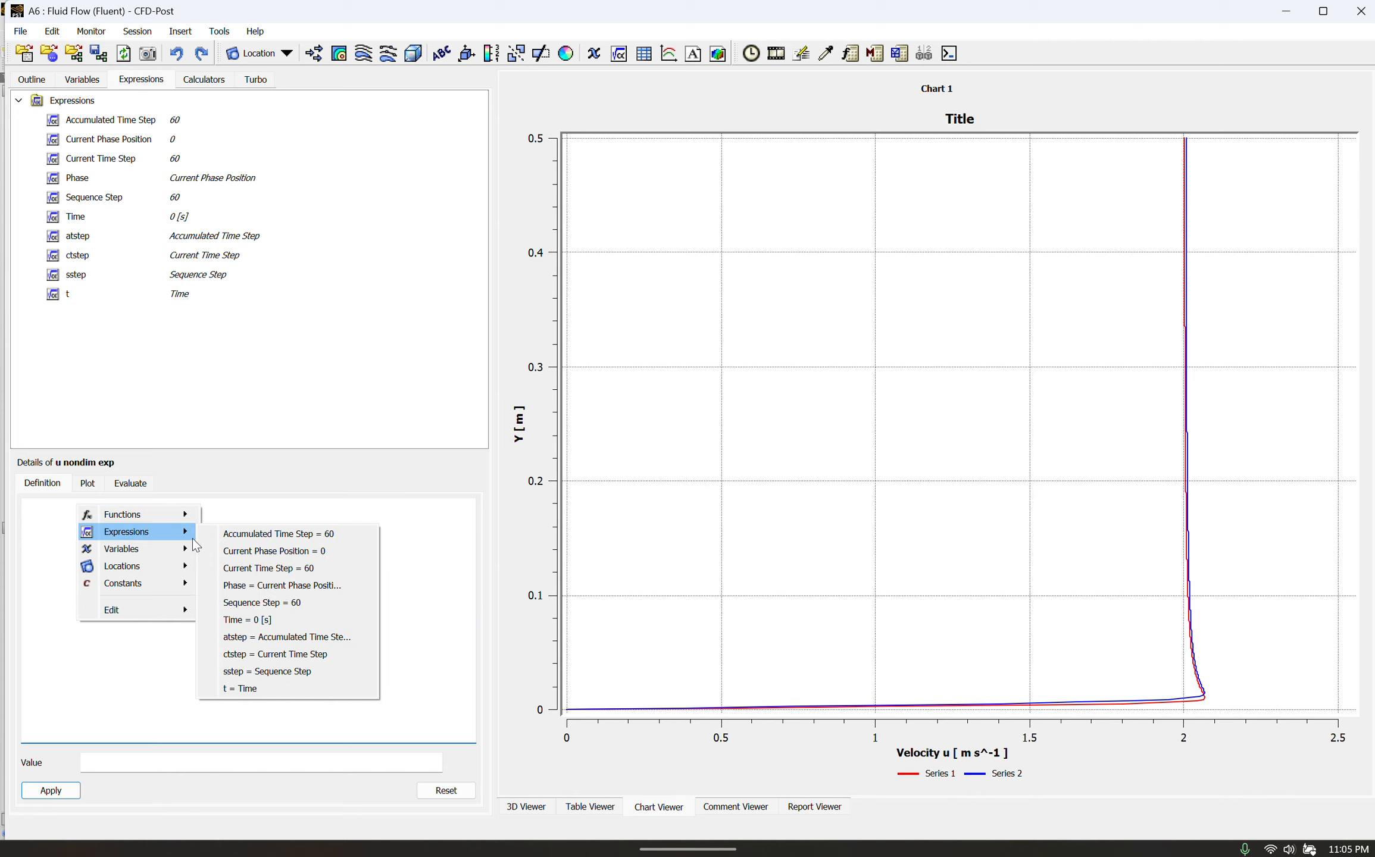
{"action": "mouse_move", "coordinate": [179, 548]}
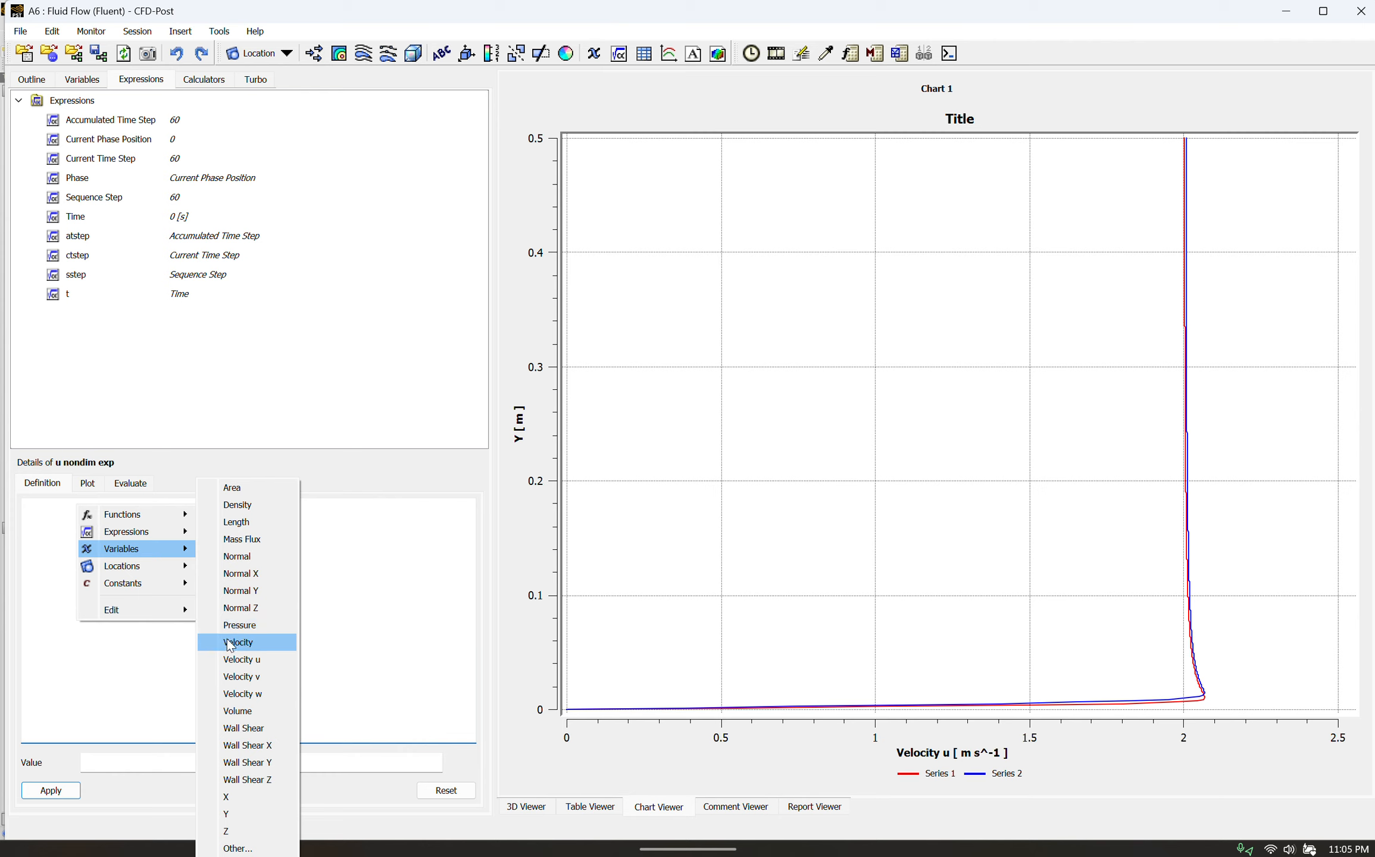
{"action": "left_click", "coordinate": [248, 661]}
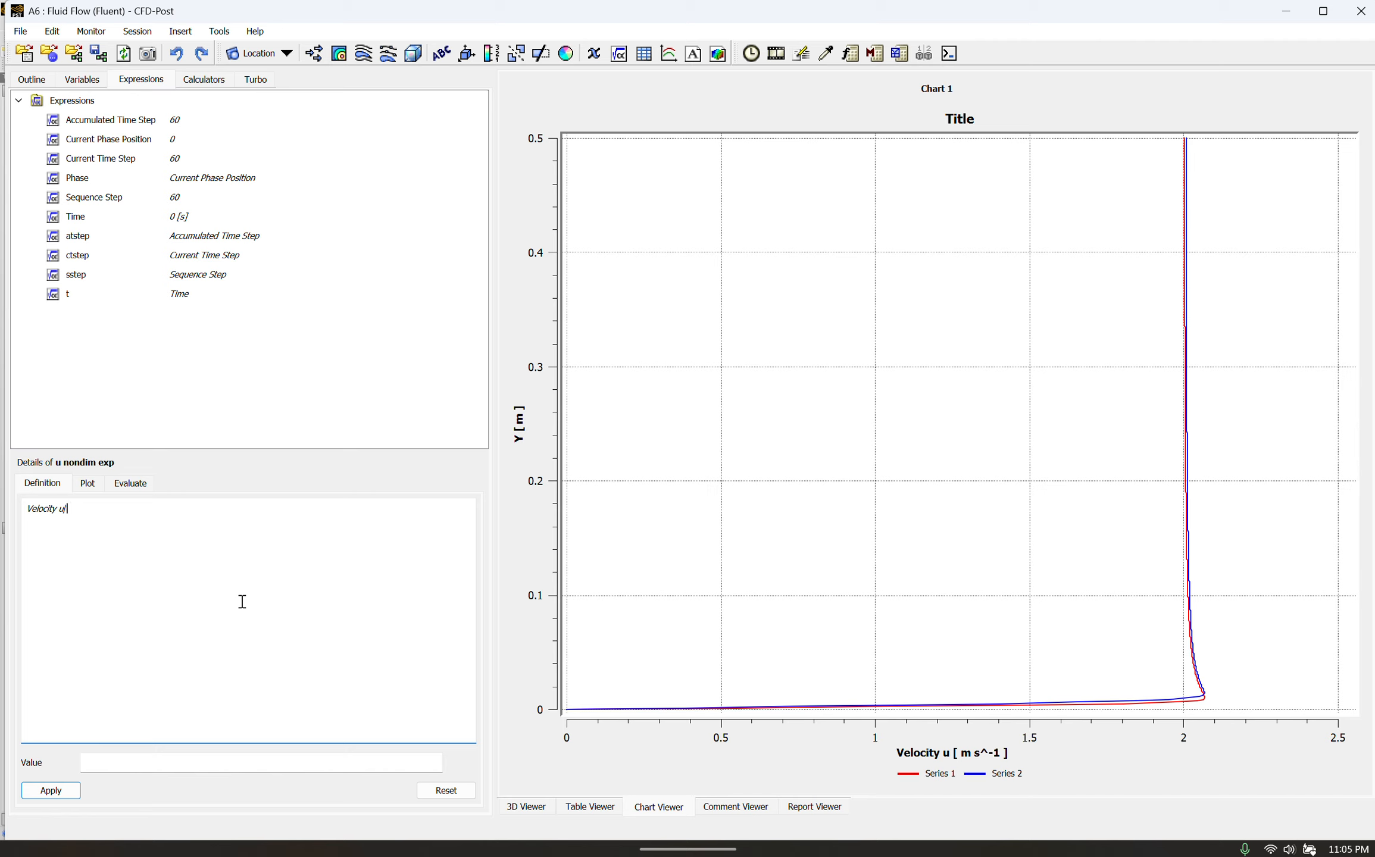
{"action": "type", "text": "/2[m/s]"}
Step: Create a new variable named "u nondim"
{"action": "left_click", "coordinate": [89, 81]}
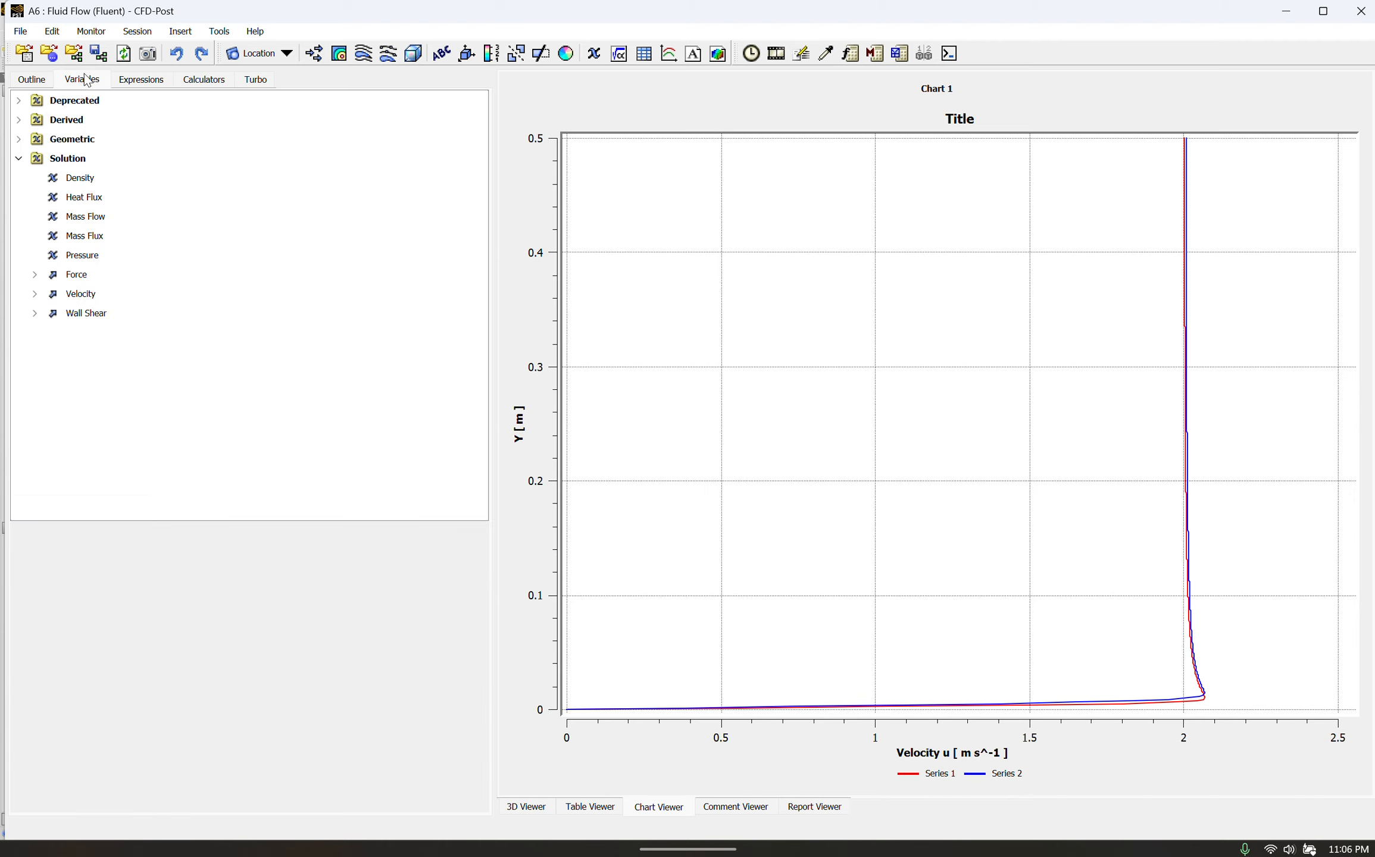
{"action": "right_click", "coordinate": [125, 374]}
{"action": "left_click", "coordinate": [169, 381]}
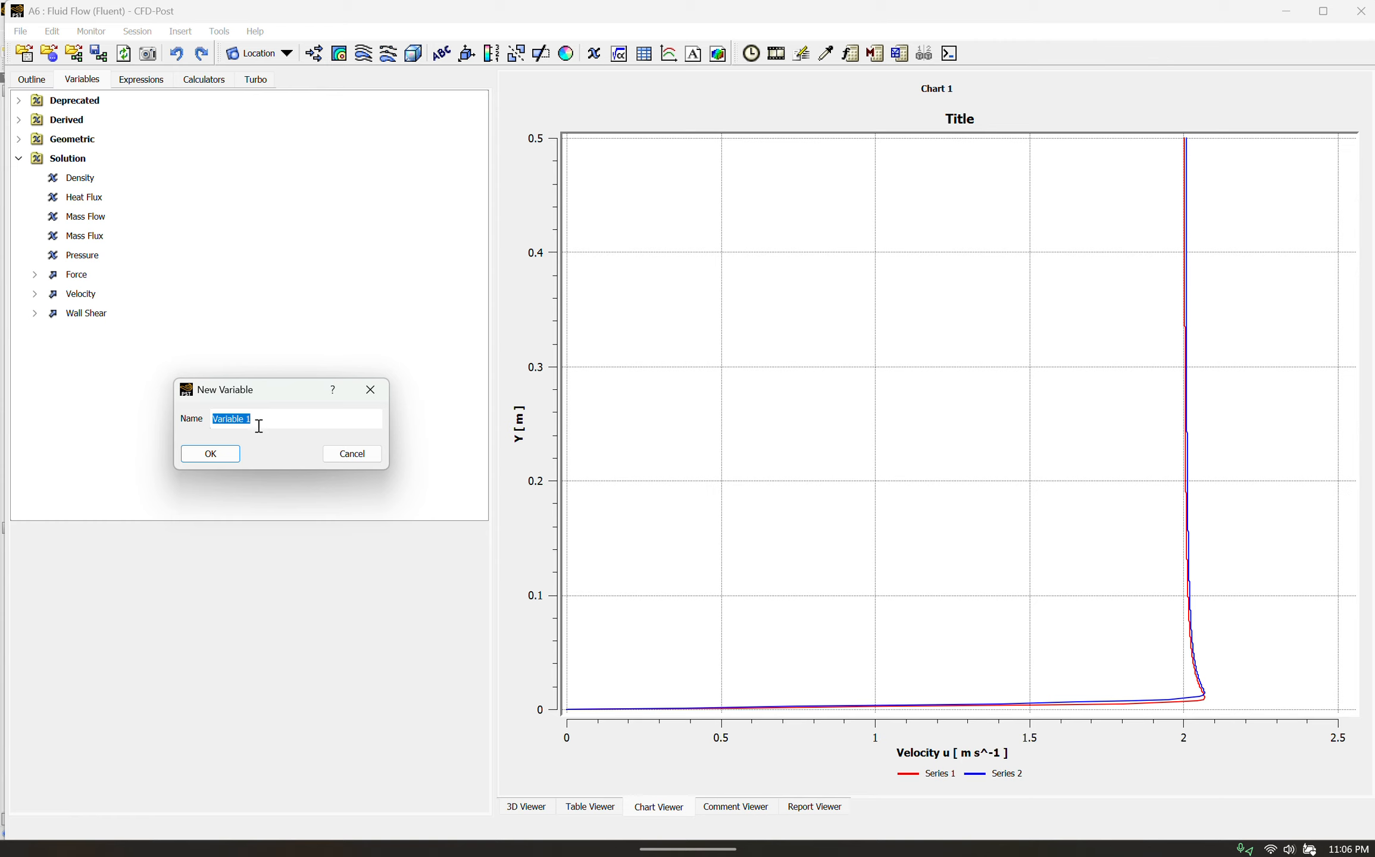
{"action": "type", "text": "u nondim"}
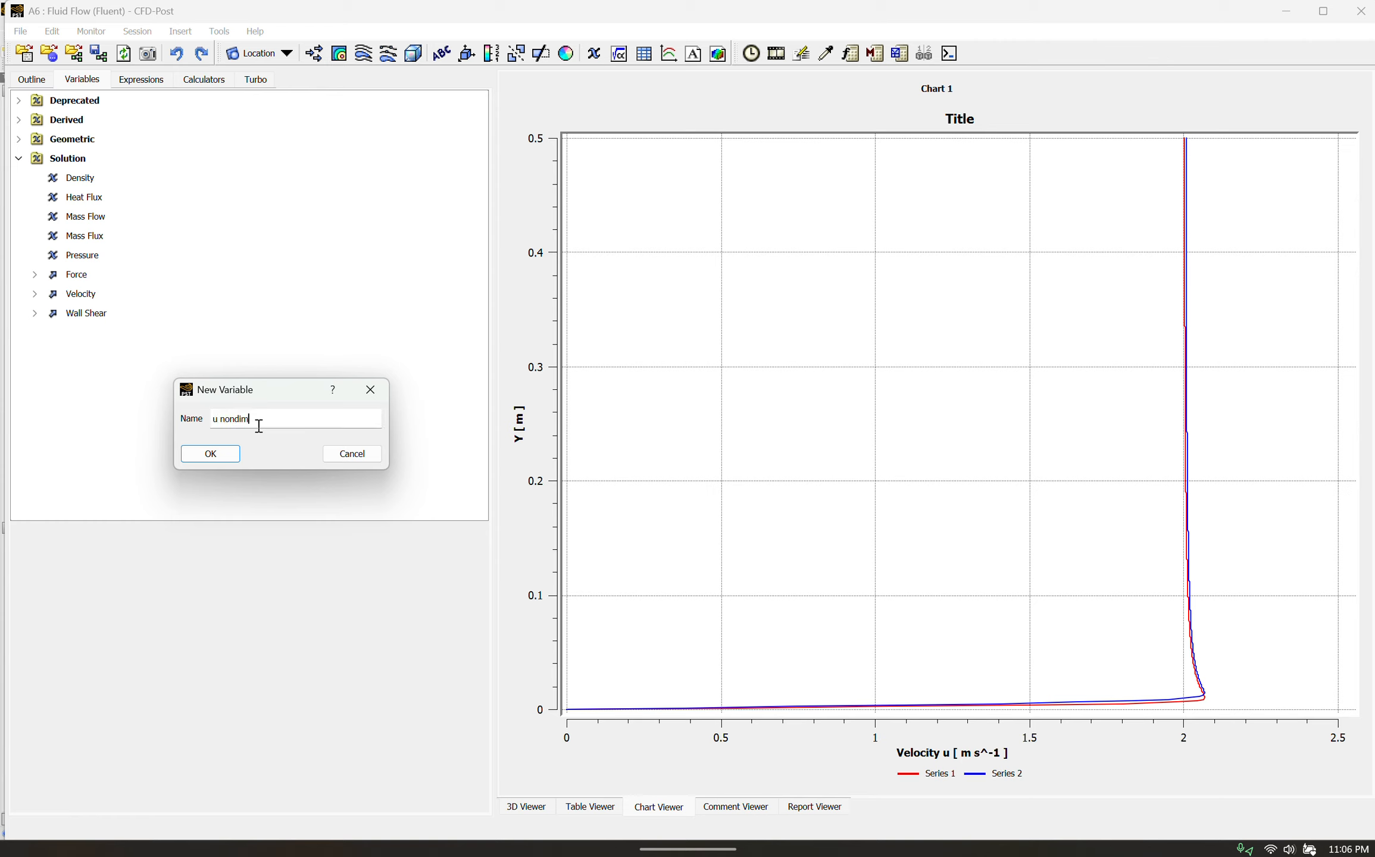
{"action": "left_click", "coordinate": [221, 454]}
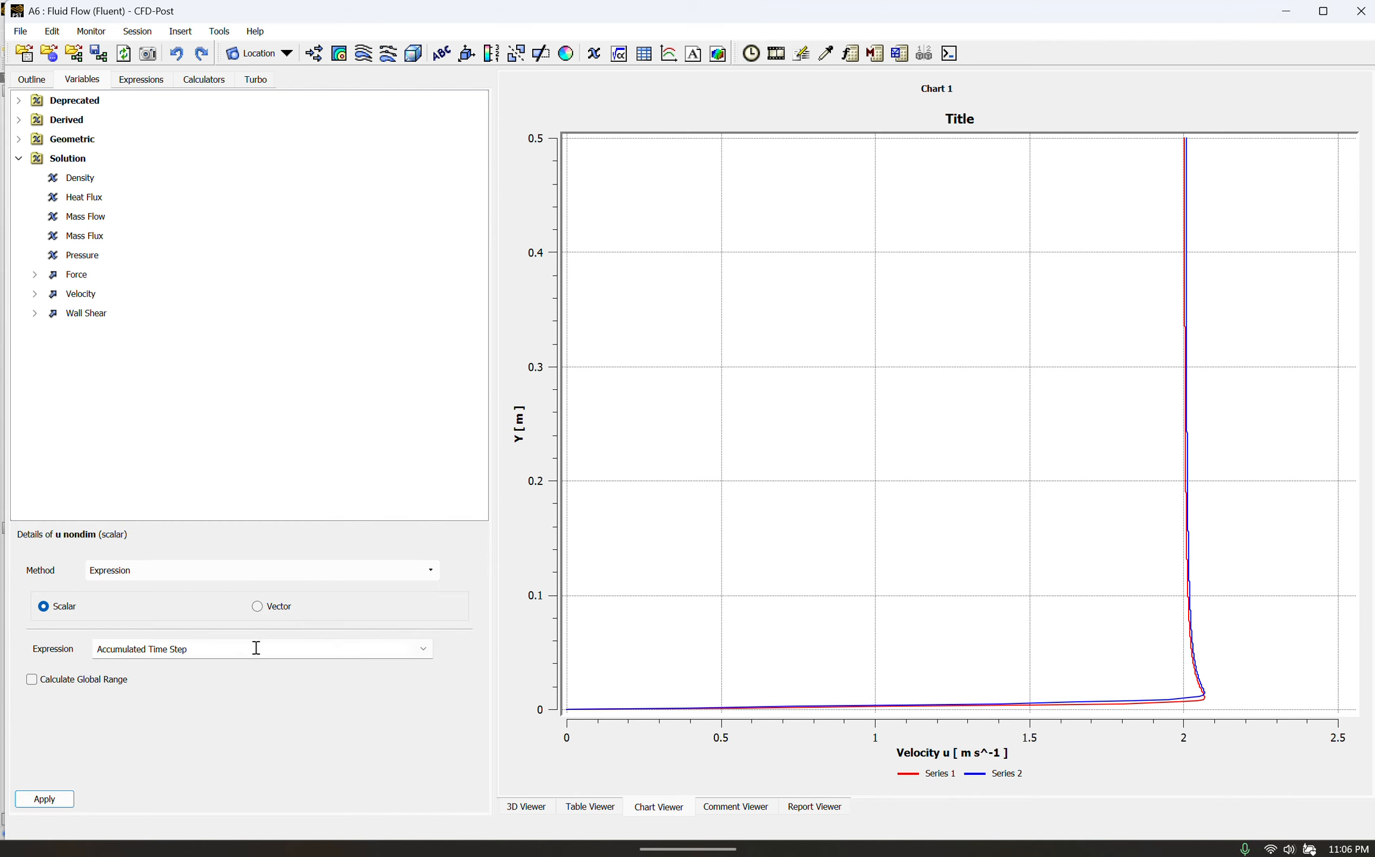
{"action": "left_click", "coordinate": [423, 649]}
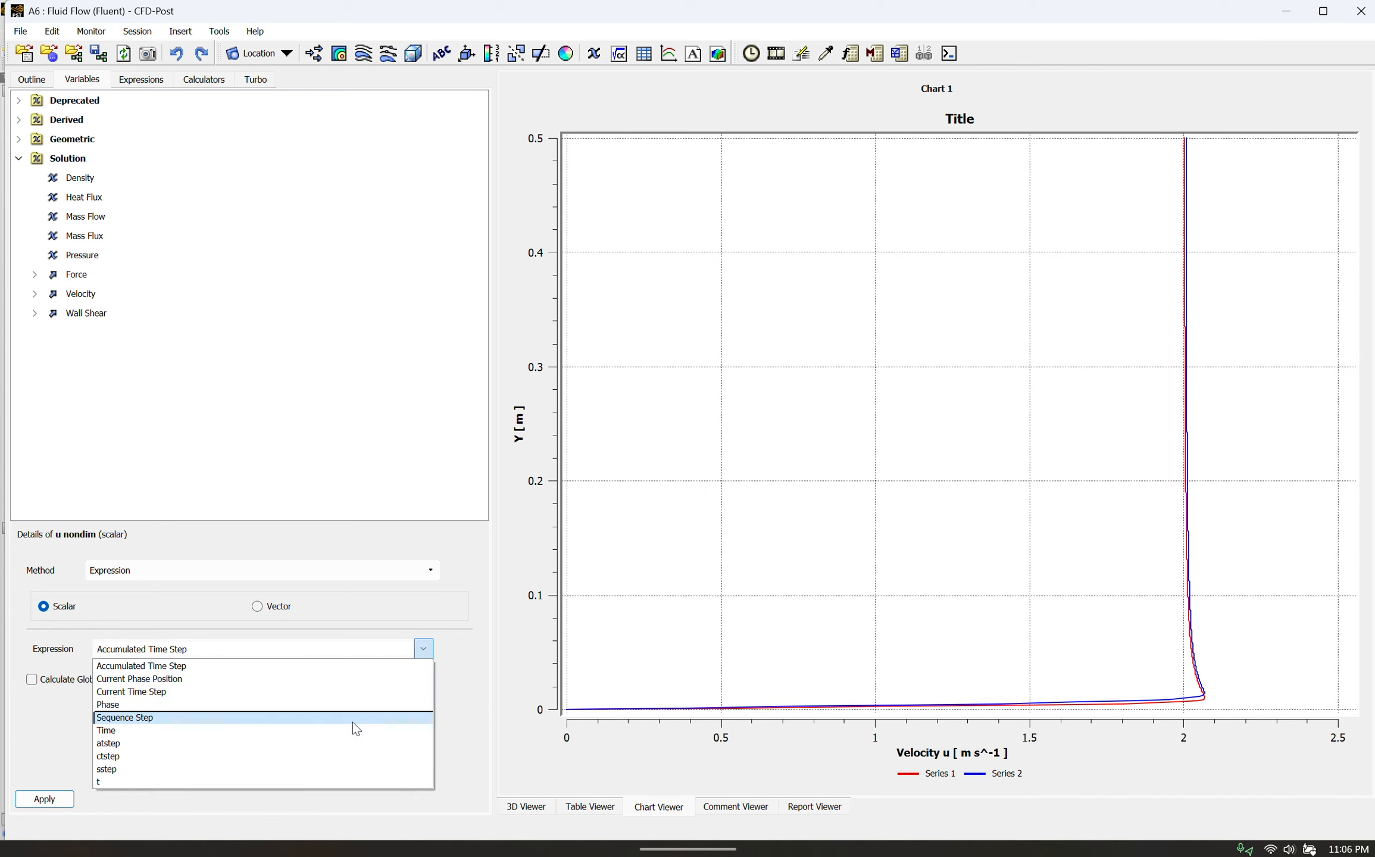
{"action": "left_click", "coordinate": [381, 666]}
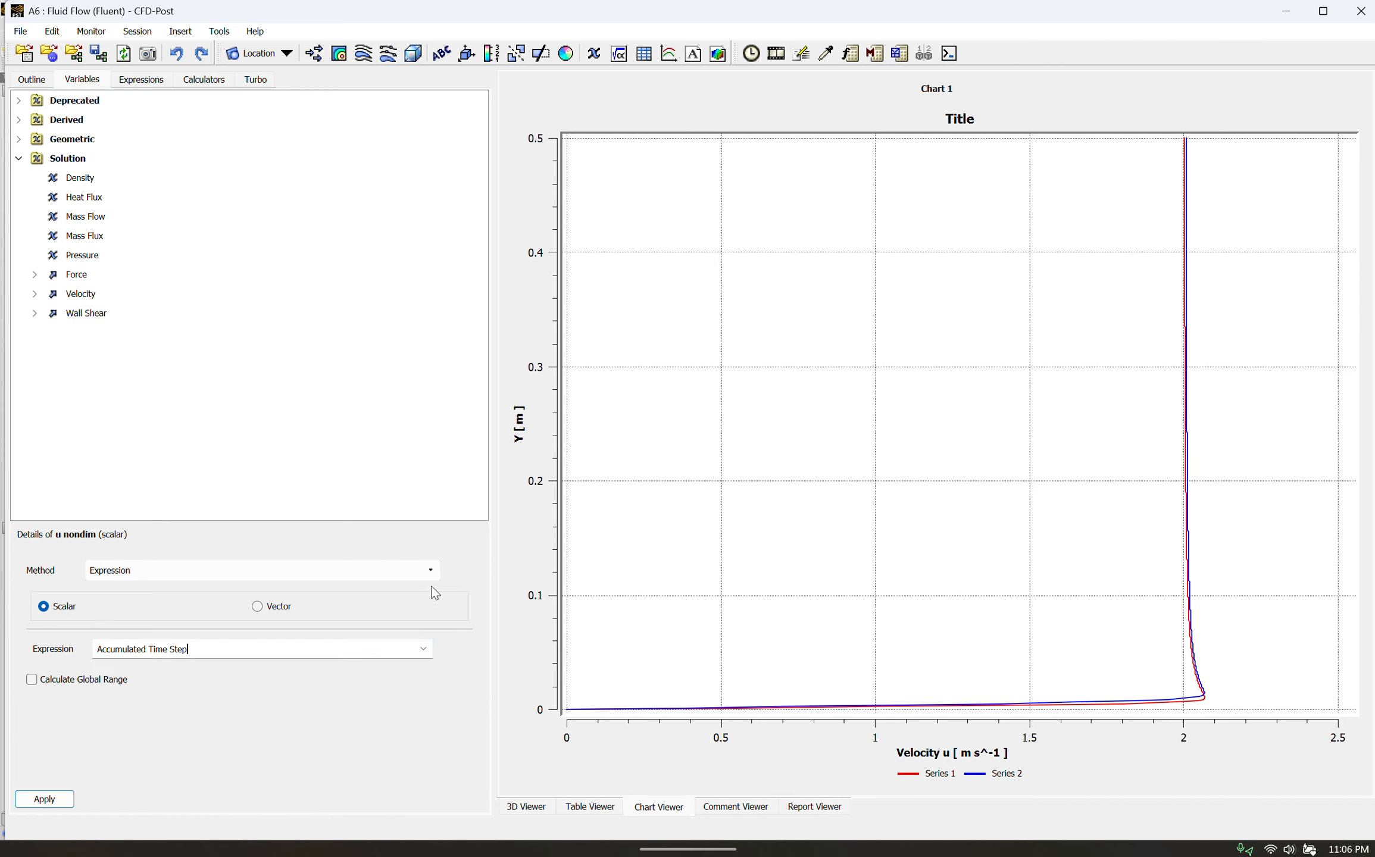
{"action": "left_click", "coordinate": [432, 572]}
{"action": "left_click", "coordinate": [433, 574]}
{"action": "left_click", "coordinate": [423, 650]}
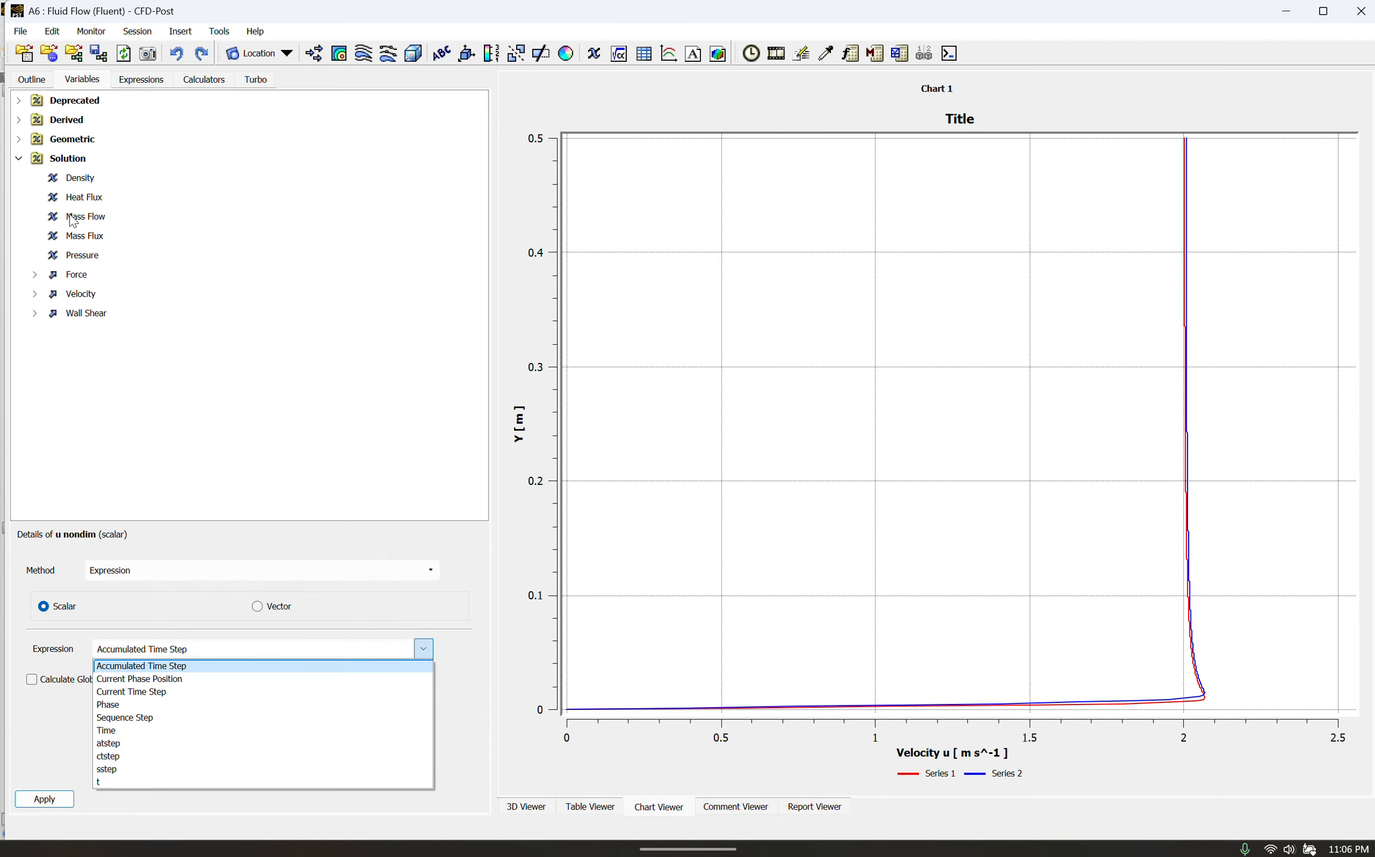
Step: Apply the pending Velocity u/2[m/s] expression, and assign "u nondim exp" as the expression of the u nondim variable
{"action": "left_click", "coordinate": [143, 79]}
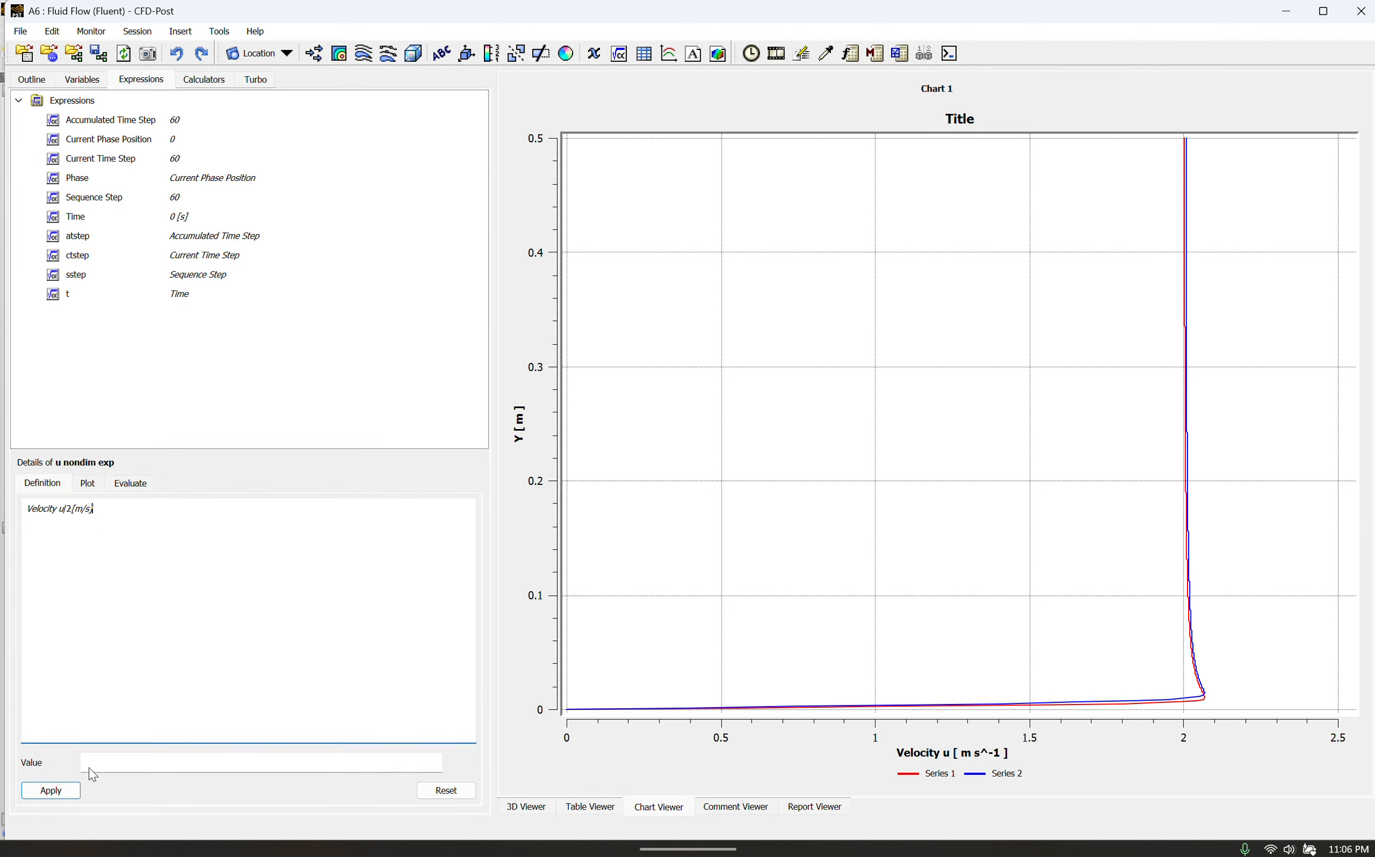
{"action": "left_click", "coordinate": [65, 788]}
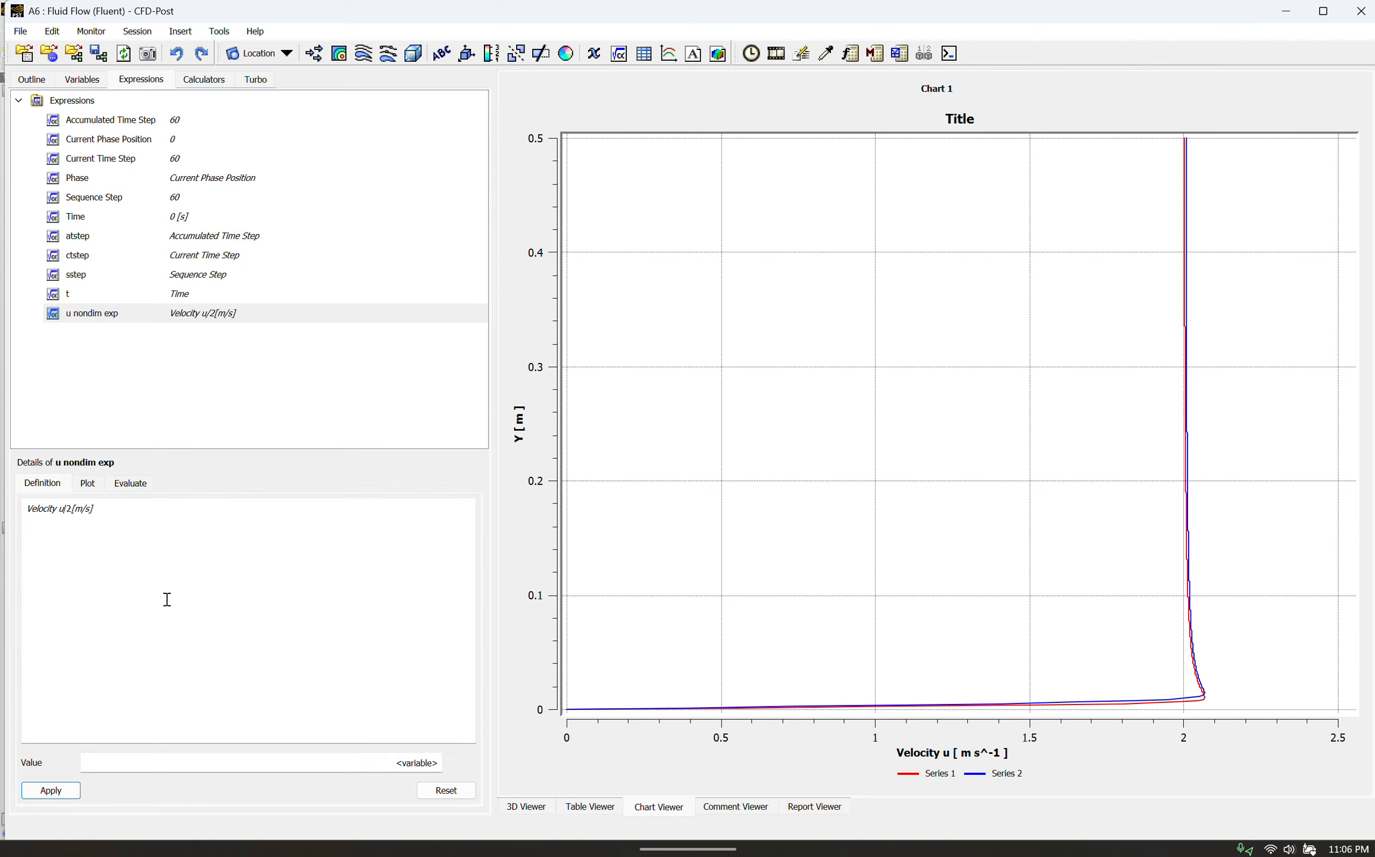
{"action": "left_click", "coordinate": [90, 84]}
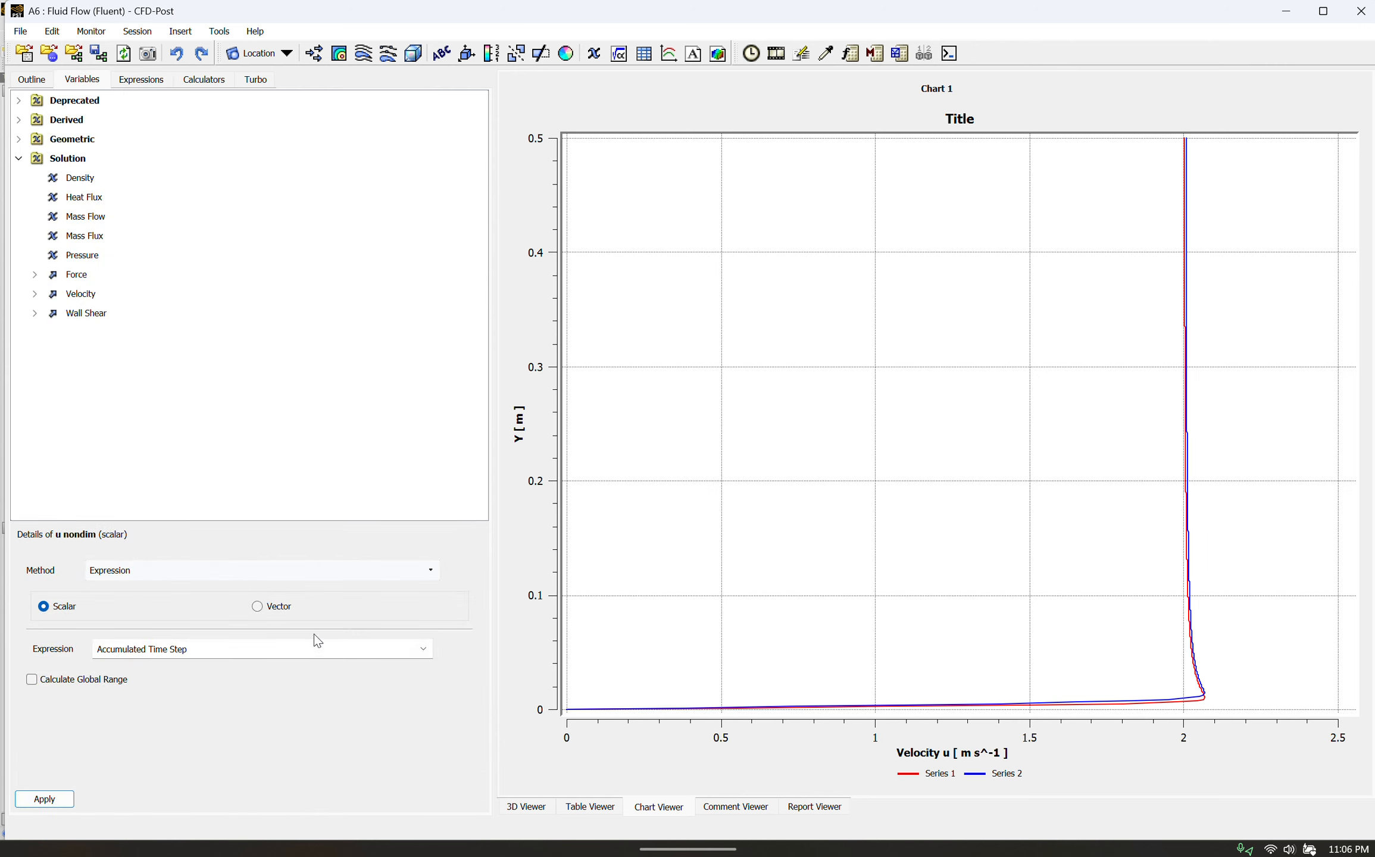
{"action": "left_click", "coordinate": [424, 649]}
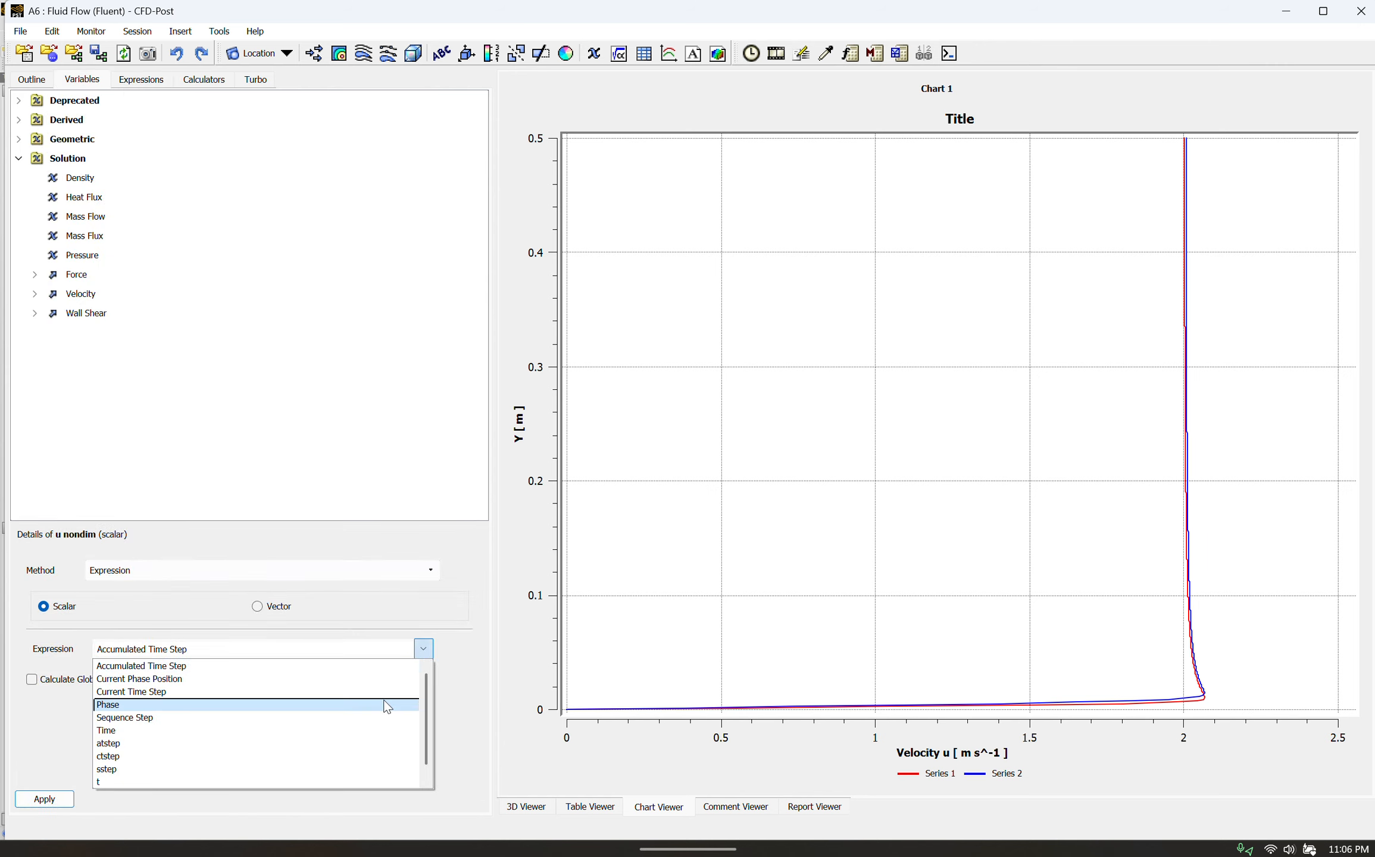
{"action": "scroll", "coordinate": [384, 699], "scroll_direction": "down", "scroll_amount": 1}
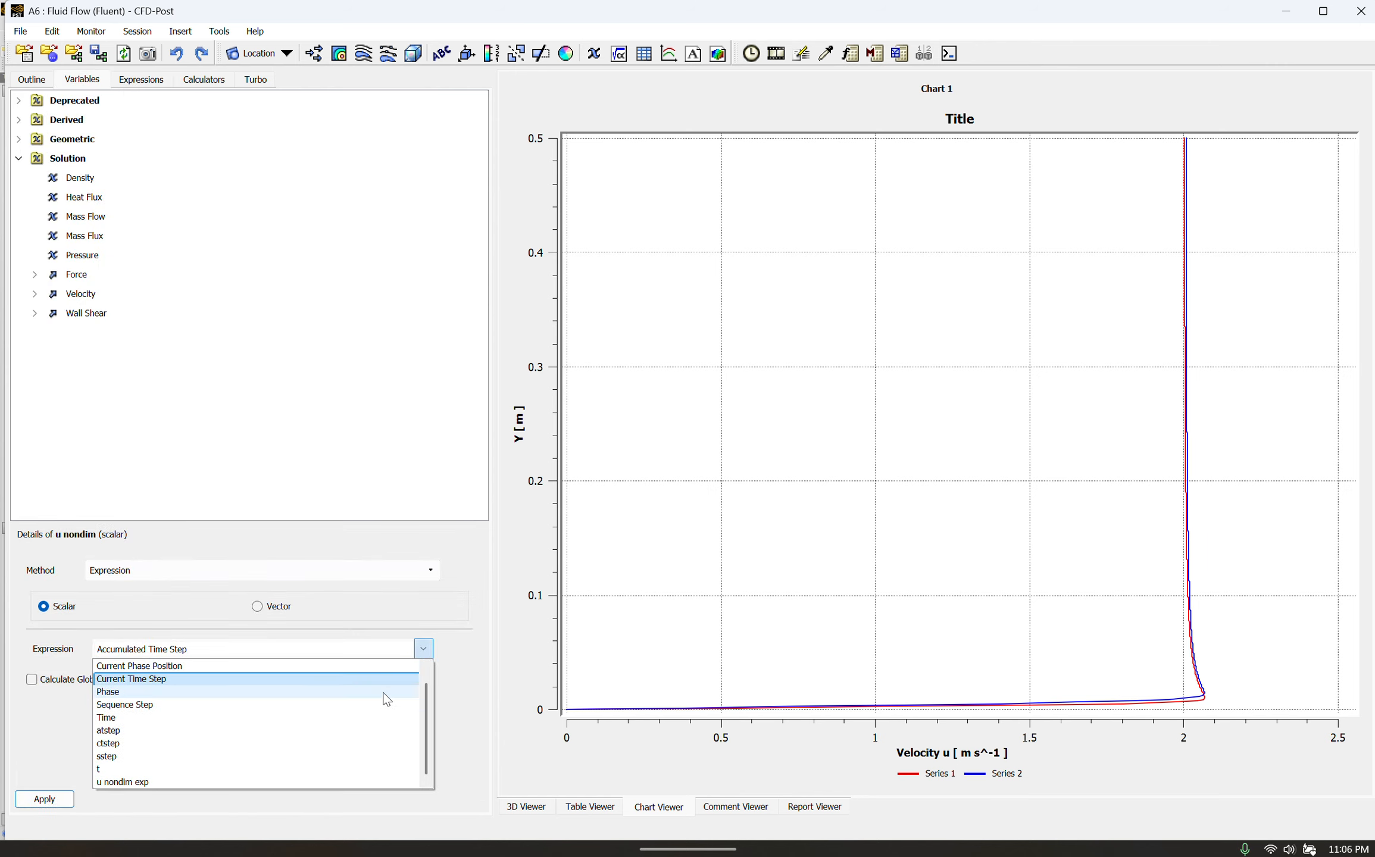
{"action": "left_click", "coordinate": [159, 784]}
{"action": "left_click", "coordinate": [62, 798]}
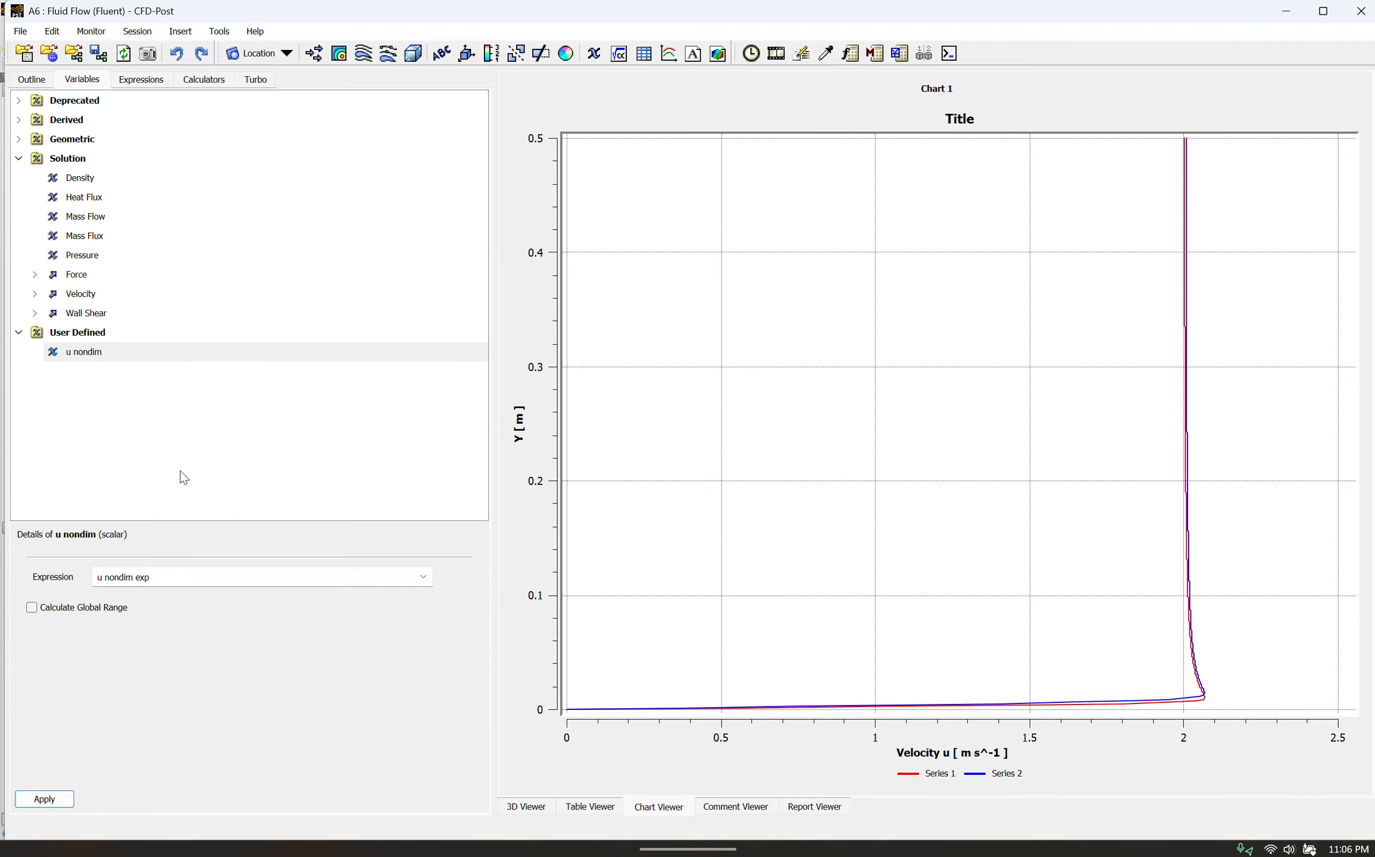
Step: Return to the X axis settings of Chart 1 with its plot displayed
{"action": "left_click", "coordinate": [40, 81]}
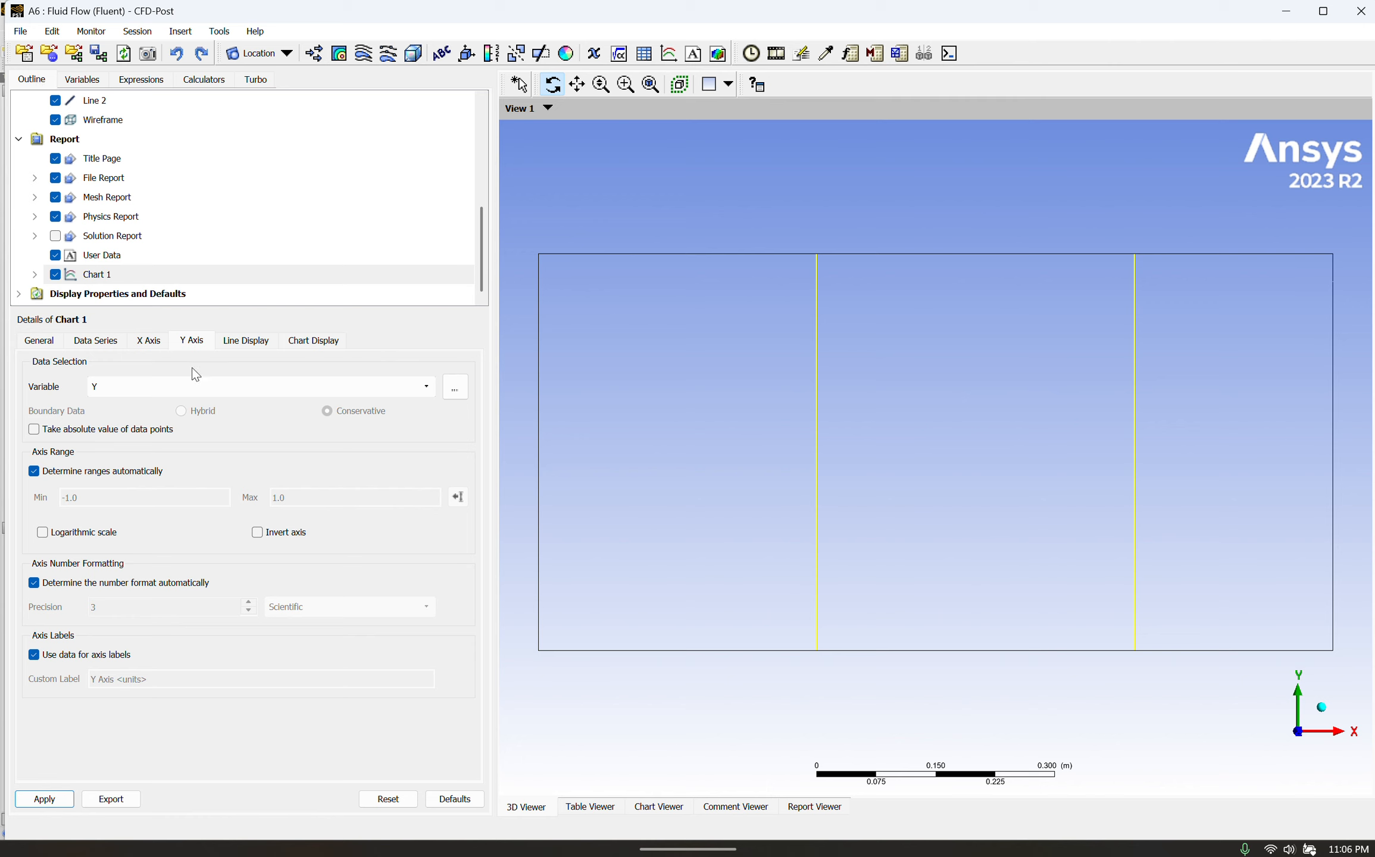
{"action": "left_click", "coordinate": [589, 807]}
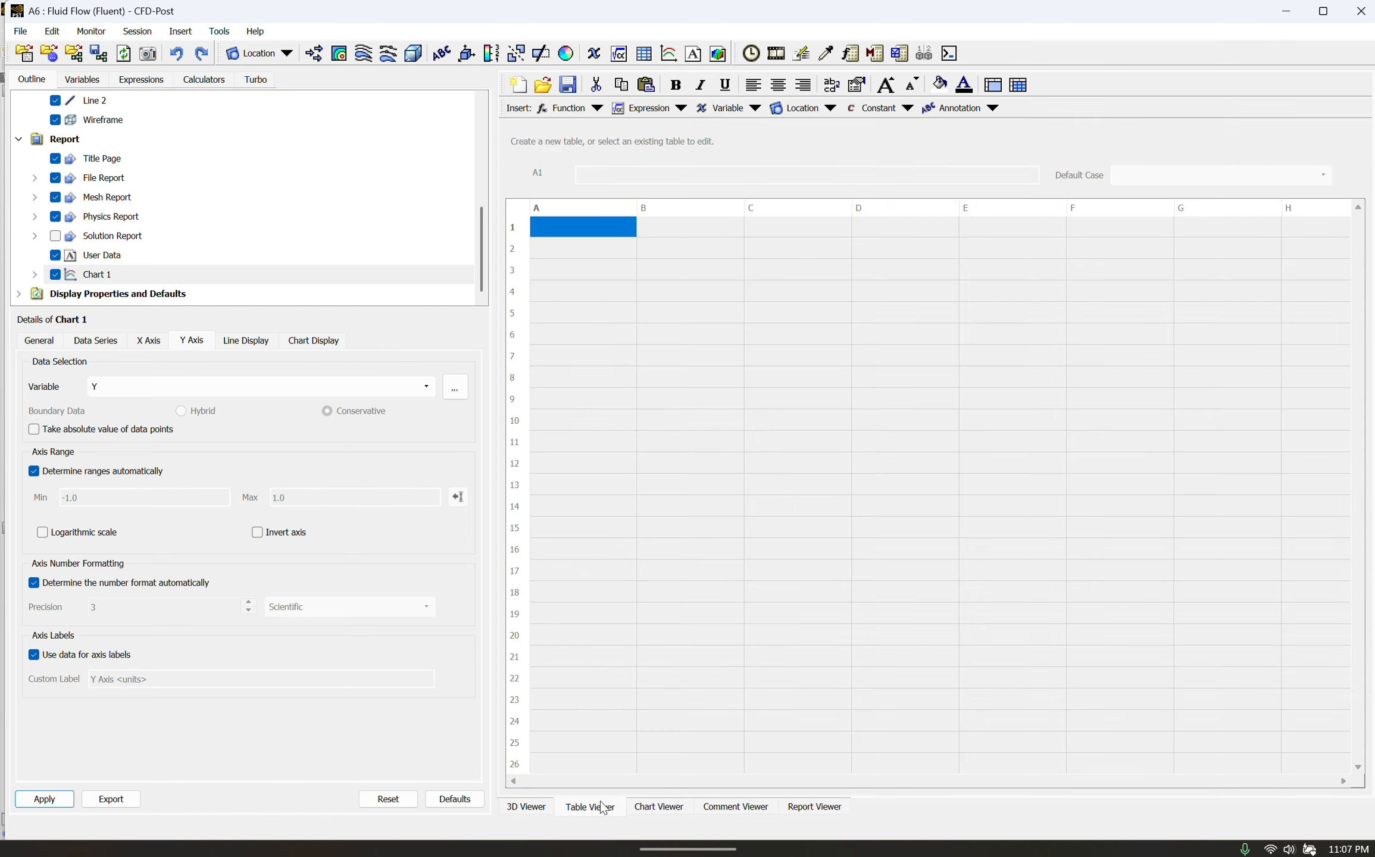
{"action": "left_click", "coordinate": [663, 809]}
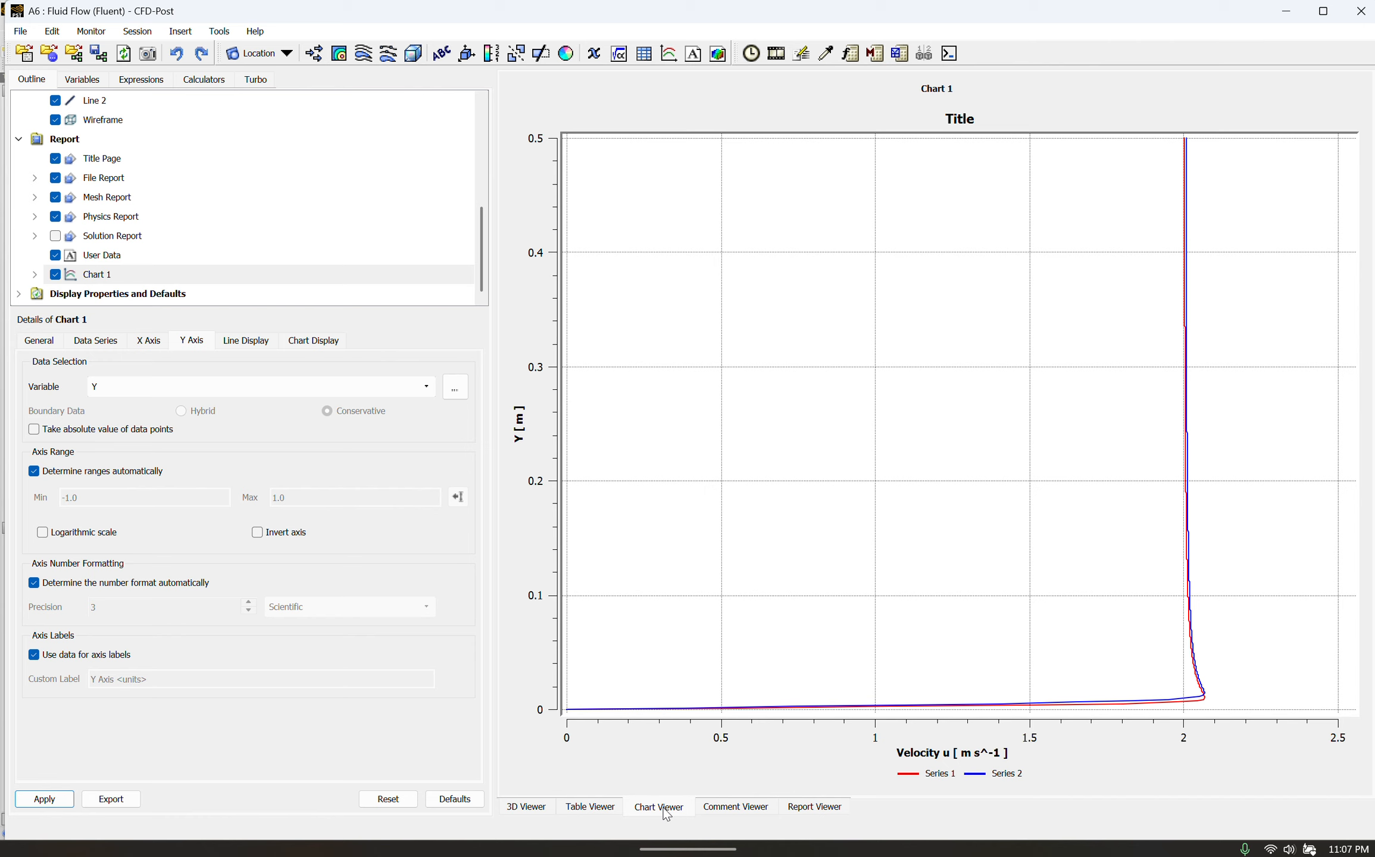
{"action": "left_click", "coordinate": [156, 343]}
Step: Try Wall Shear as the X axis variable of Chart 1 and apply it
{"action": "left_click", "coordinate": [426, 387]}
{"action": "scroll", "coordinate": [366, 453], "scroll_direction": "down", "scroll_amount": 2}
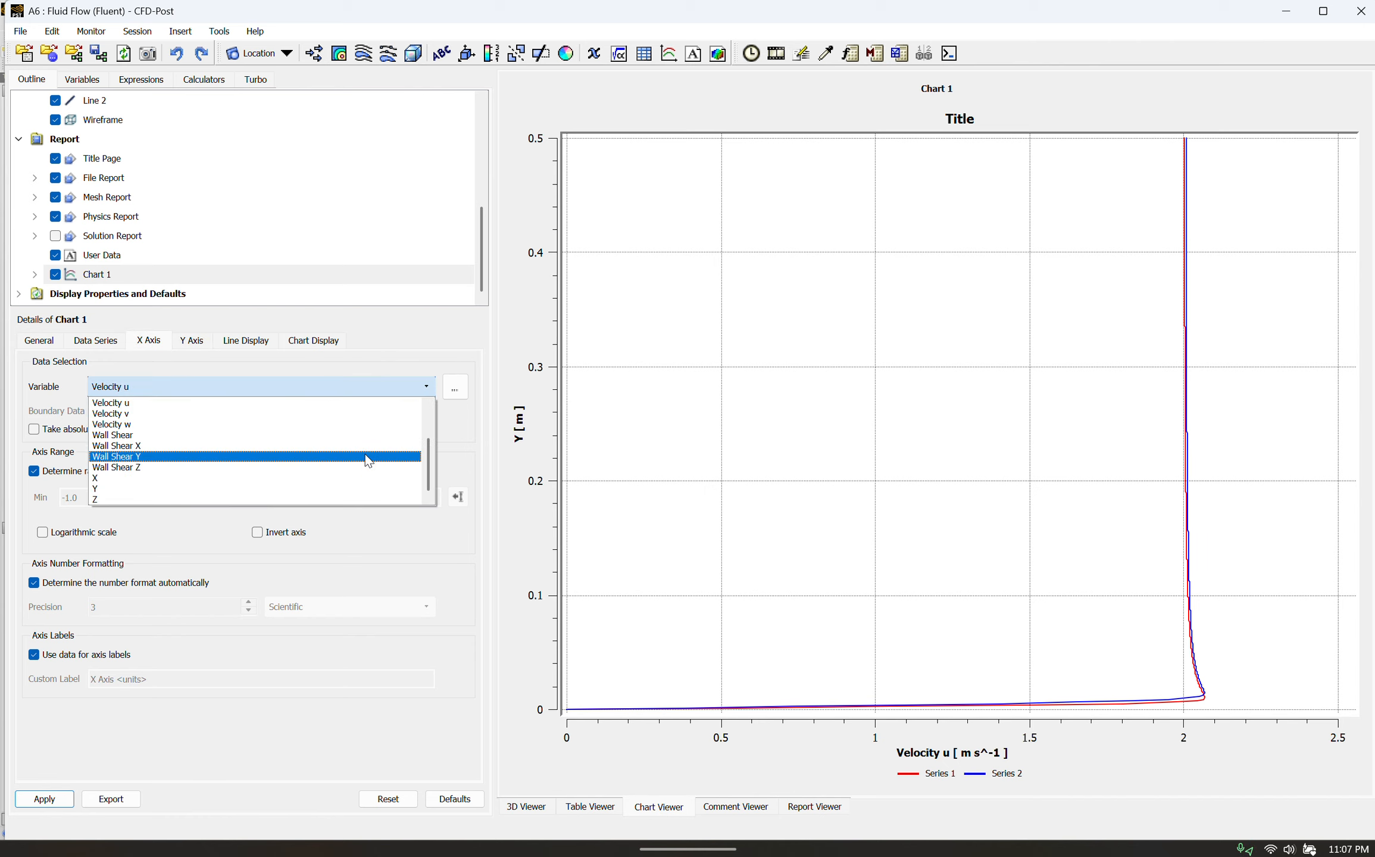
{"action": "scroll", "coordinate": [364, 455], "scroll_direction": "up", "scroll_amount": 2}
{"action": "scroll", "coordinate": [365, 454], "scroll_direction": "down", "scroll_amount": 2}
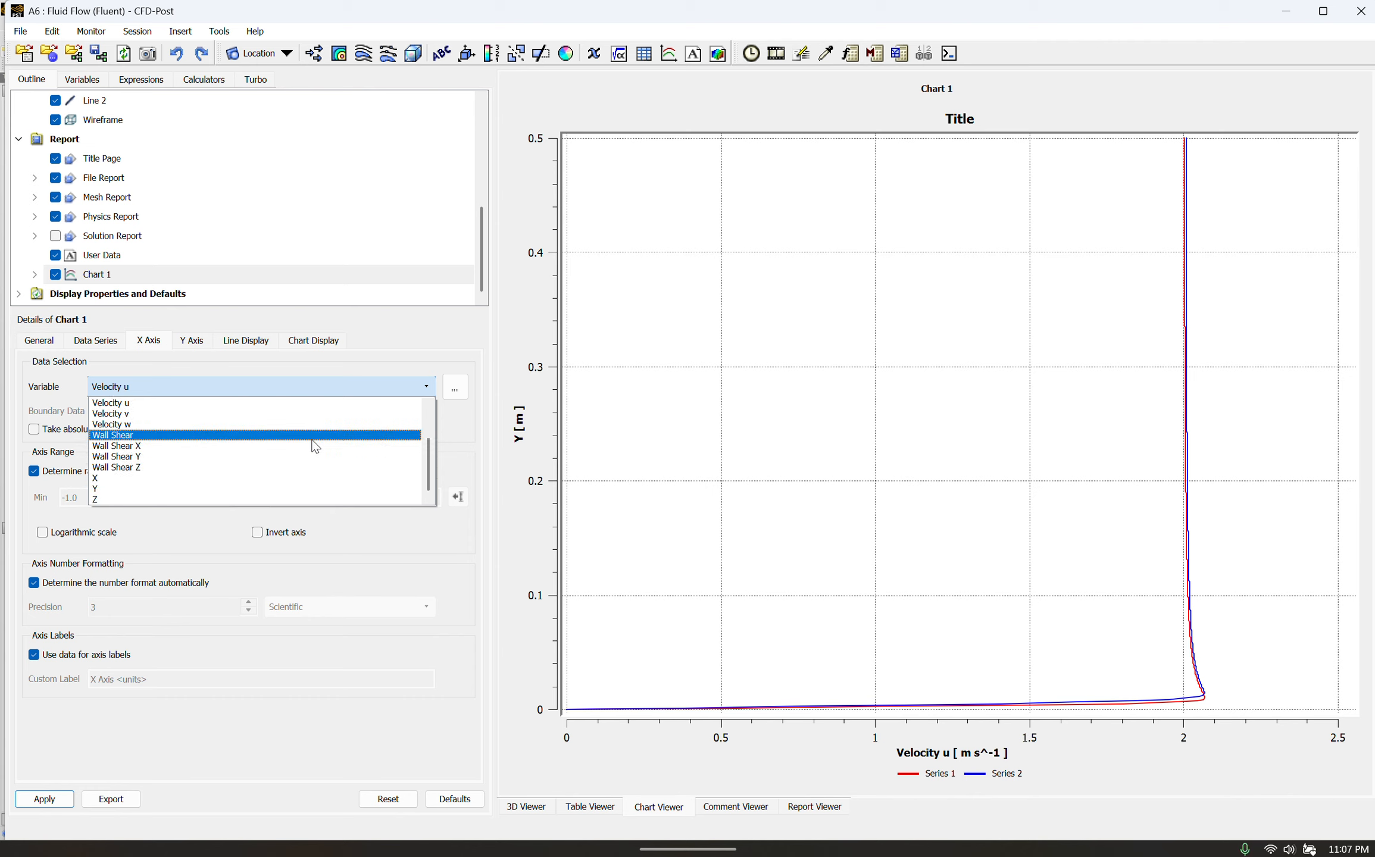
{"action": "left_click", "coordinate": [312, 436]}
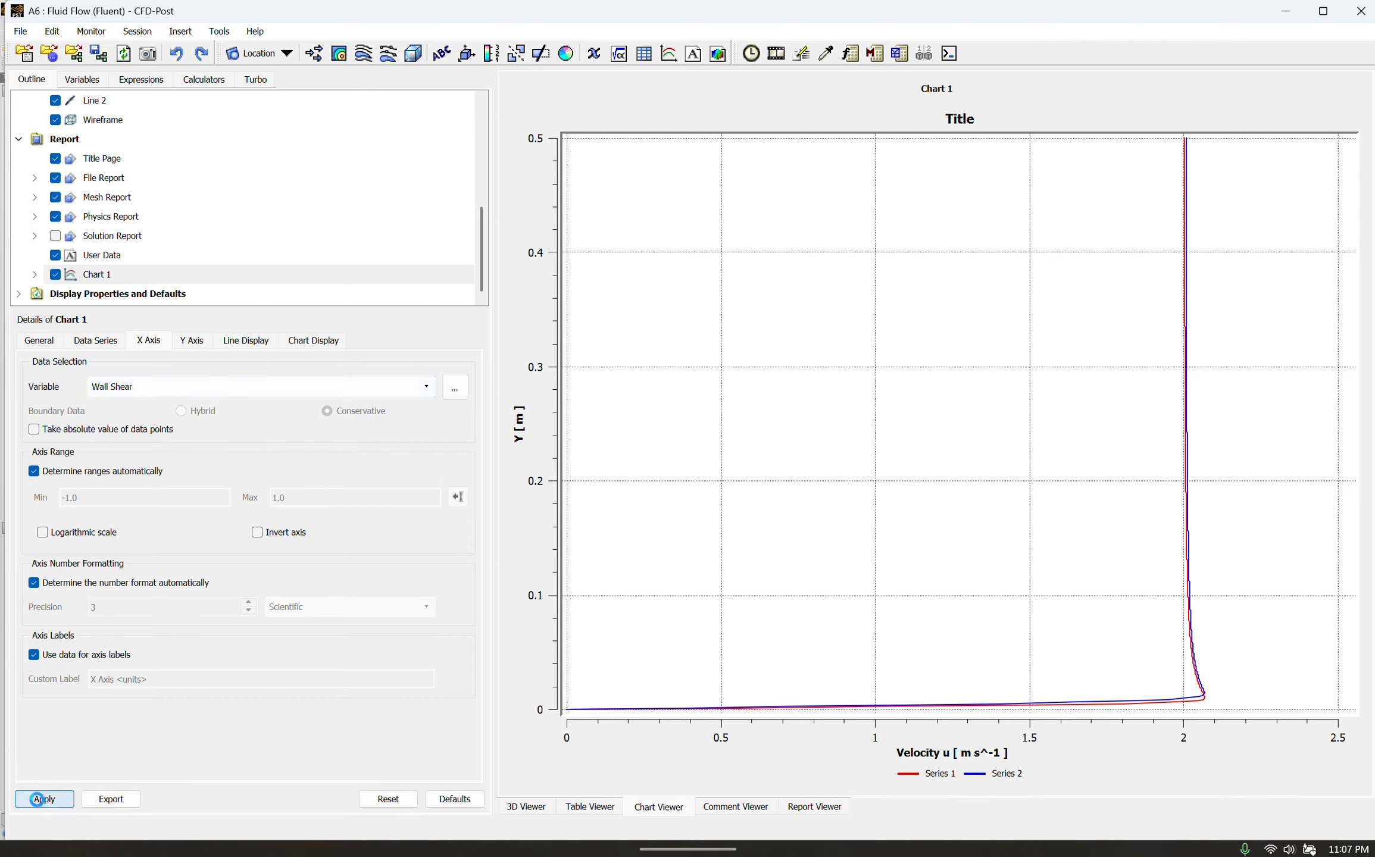
{"action": "left_click", "coordinate": [37, 799]}
Step: Set the X axis variable of Chart 1 to u nondim and apply the chart
{"action": "left_click", "coordinate": [412, 391]}
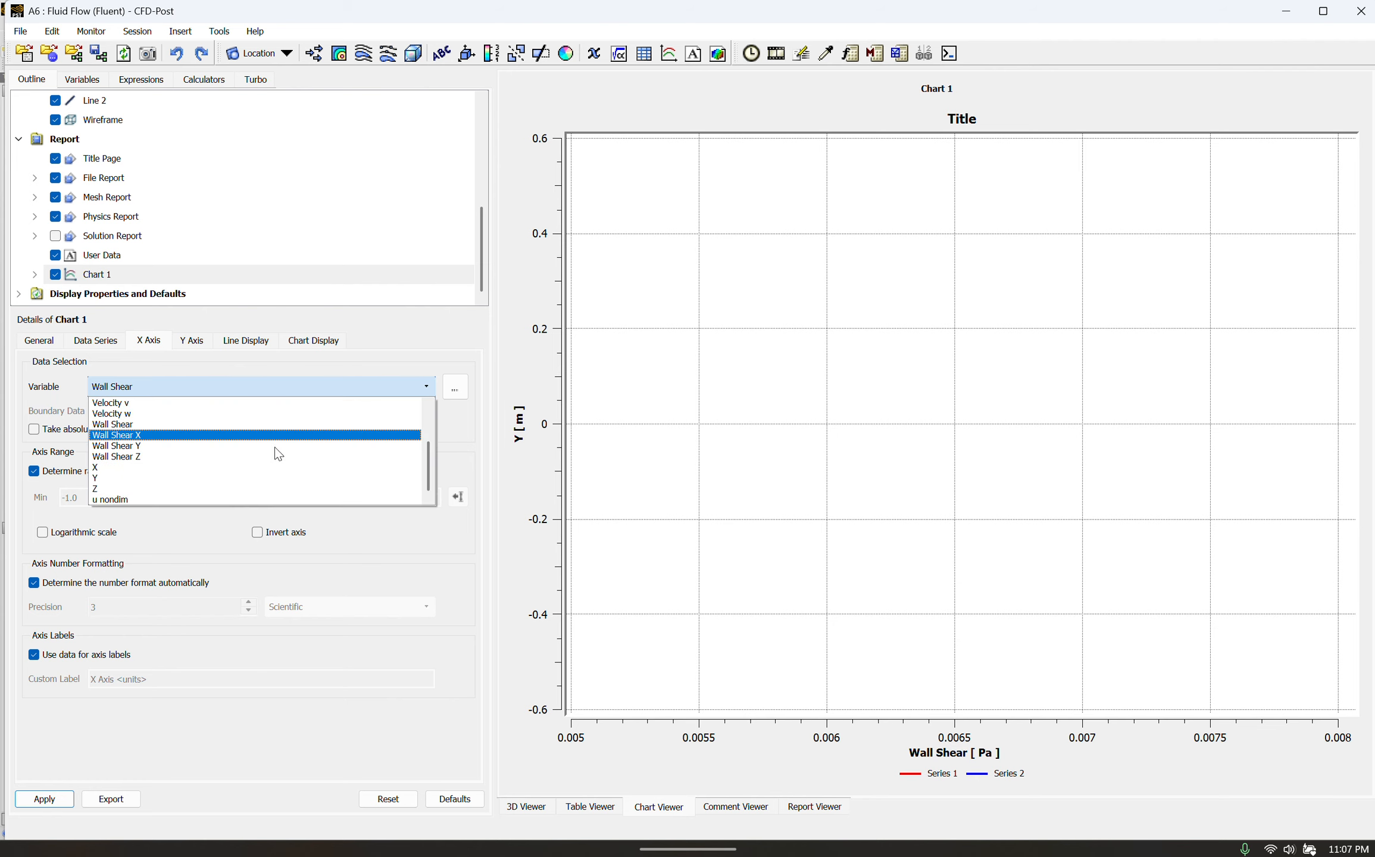
{"action": "left_click", "coordinate": [189, 499]}
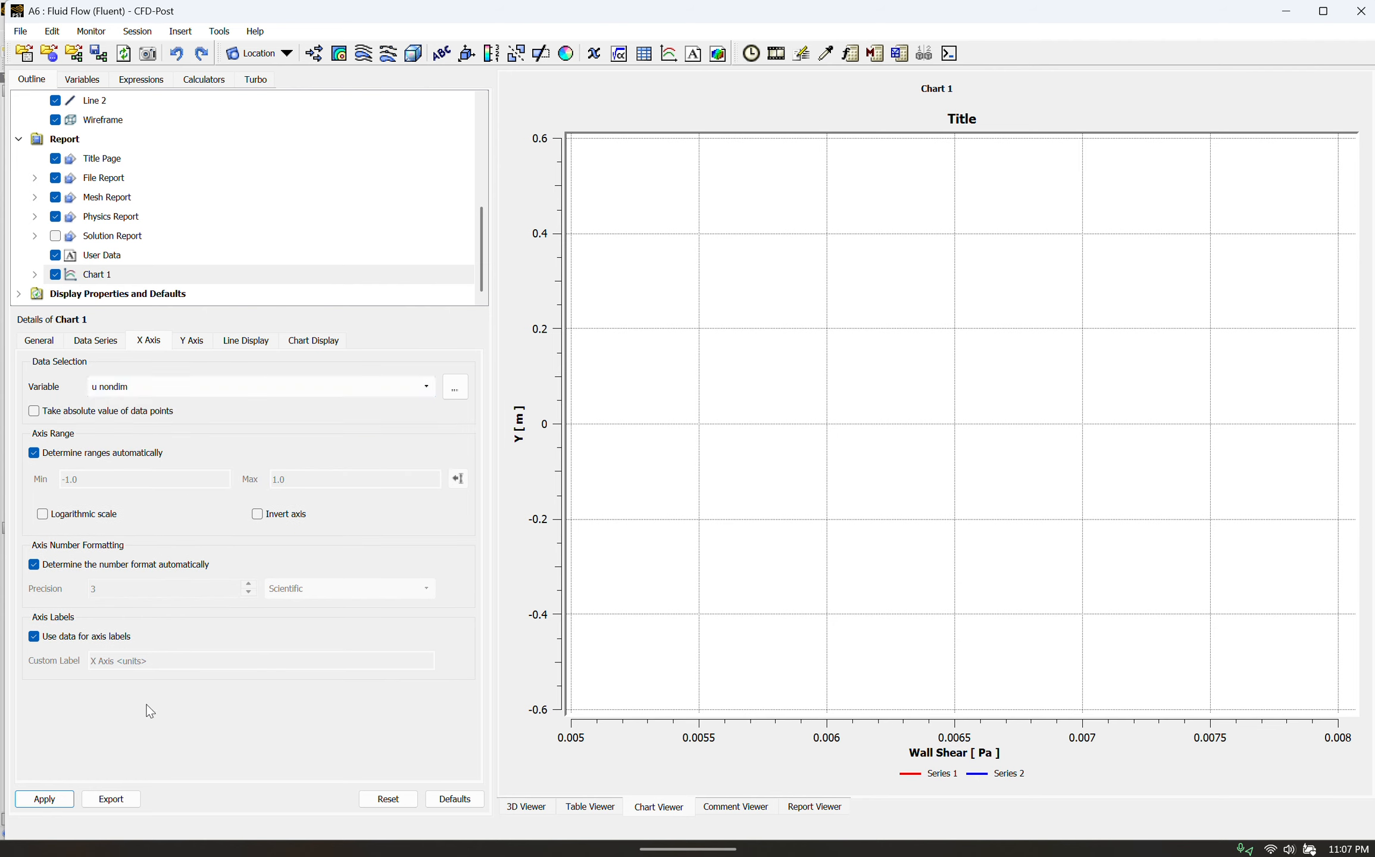
{"action": "left_click", "coordinate": [41, 799]}
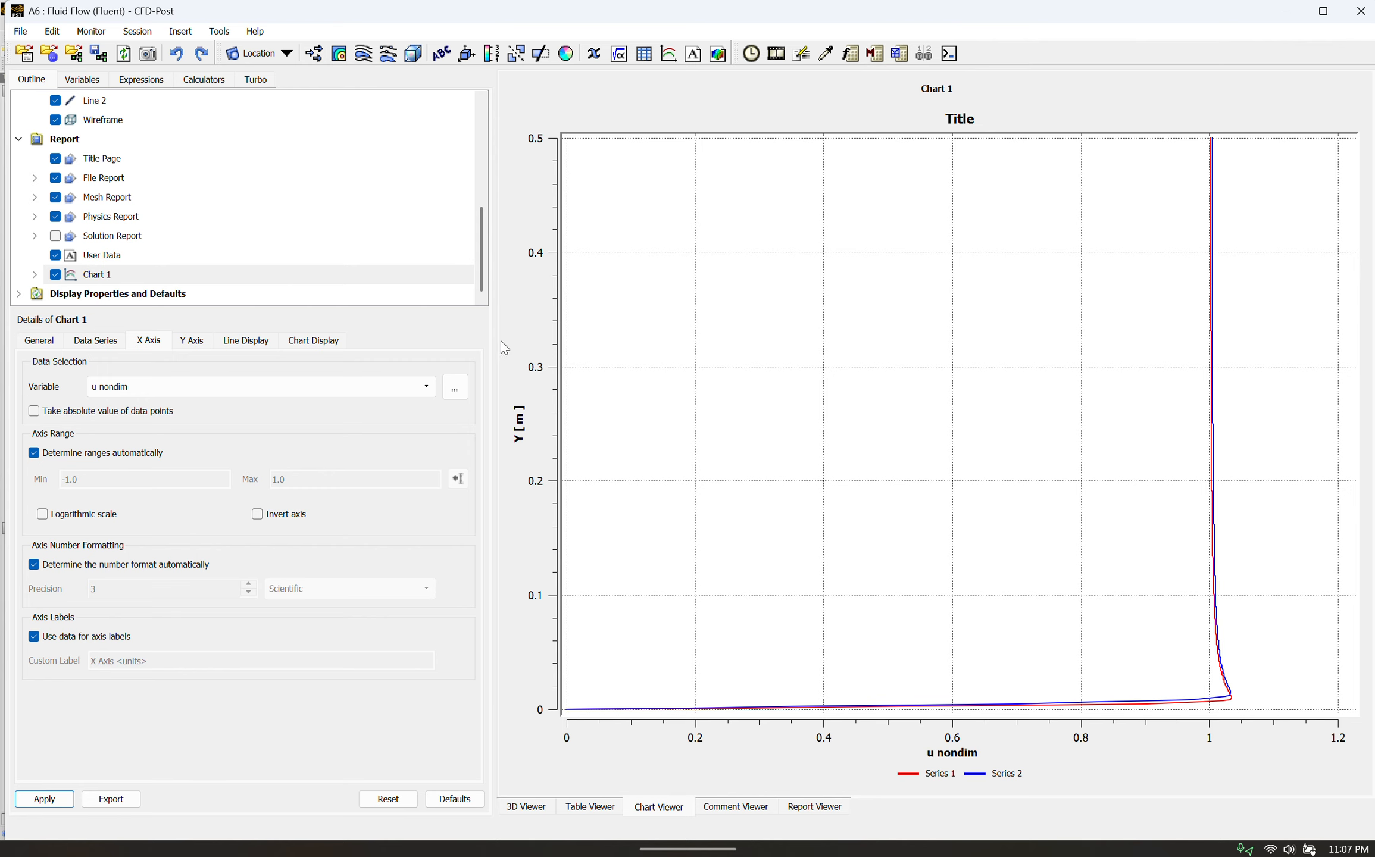
Step: Create a new expression named "eta ex"
{"action": "left_click", "coordinate": [158, 84]}
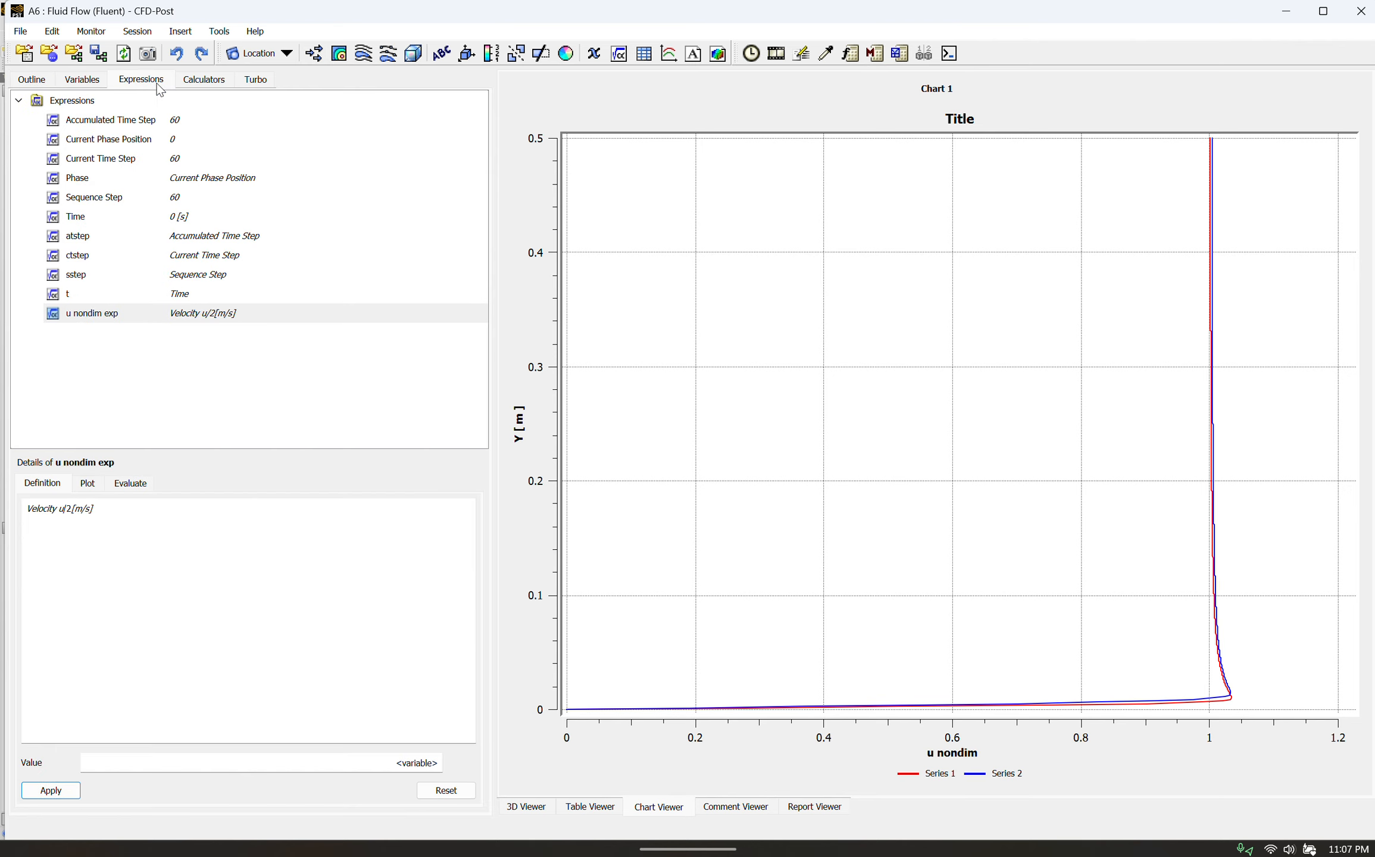
{"action": "right_click", "coordinate": [203, 345]}
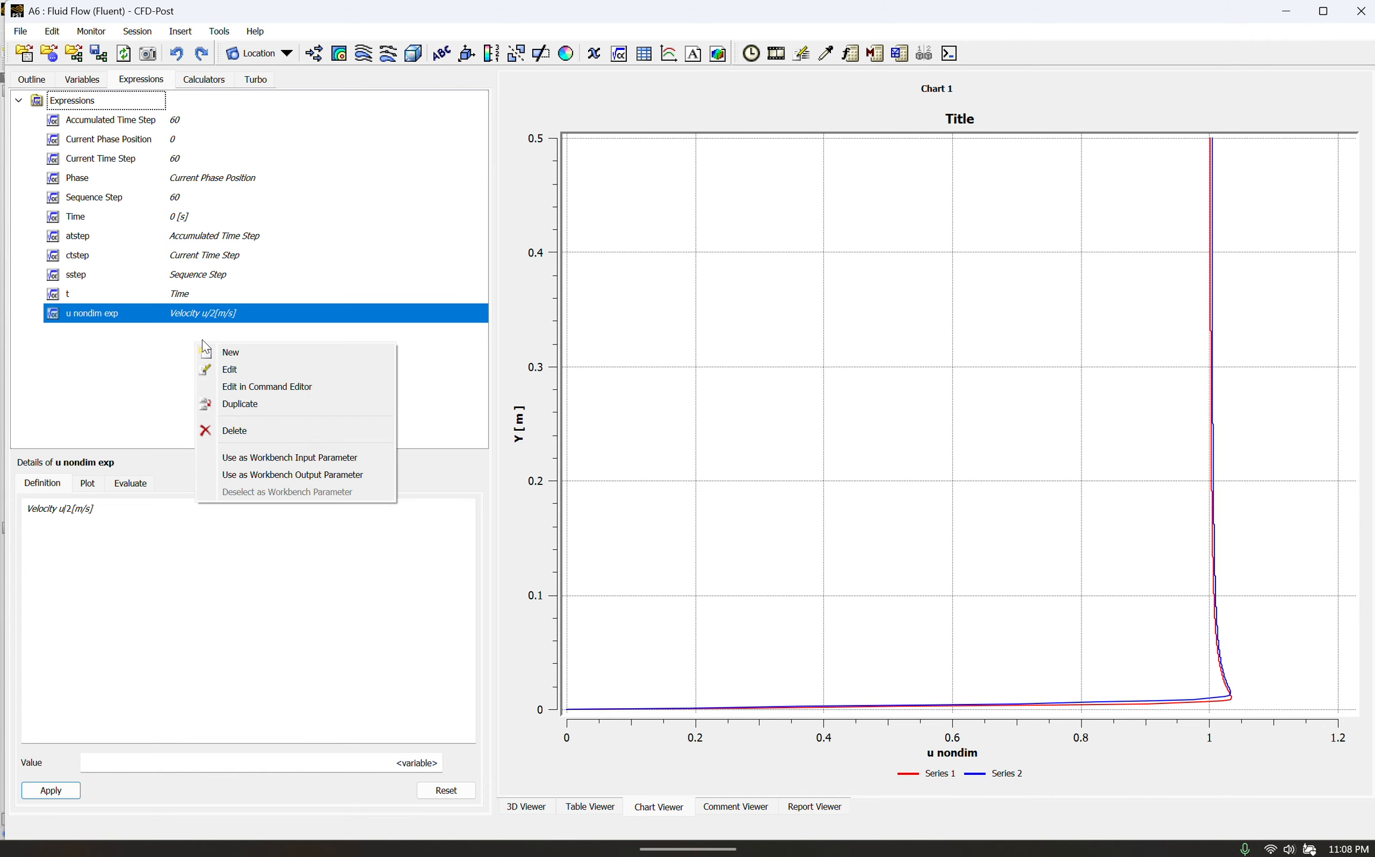
{"action": "left_click", "coordinate": [230, 353]}
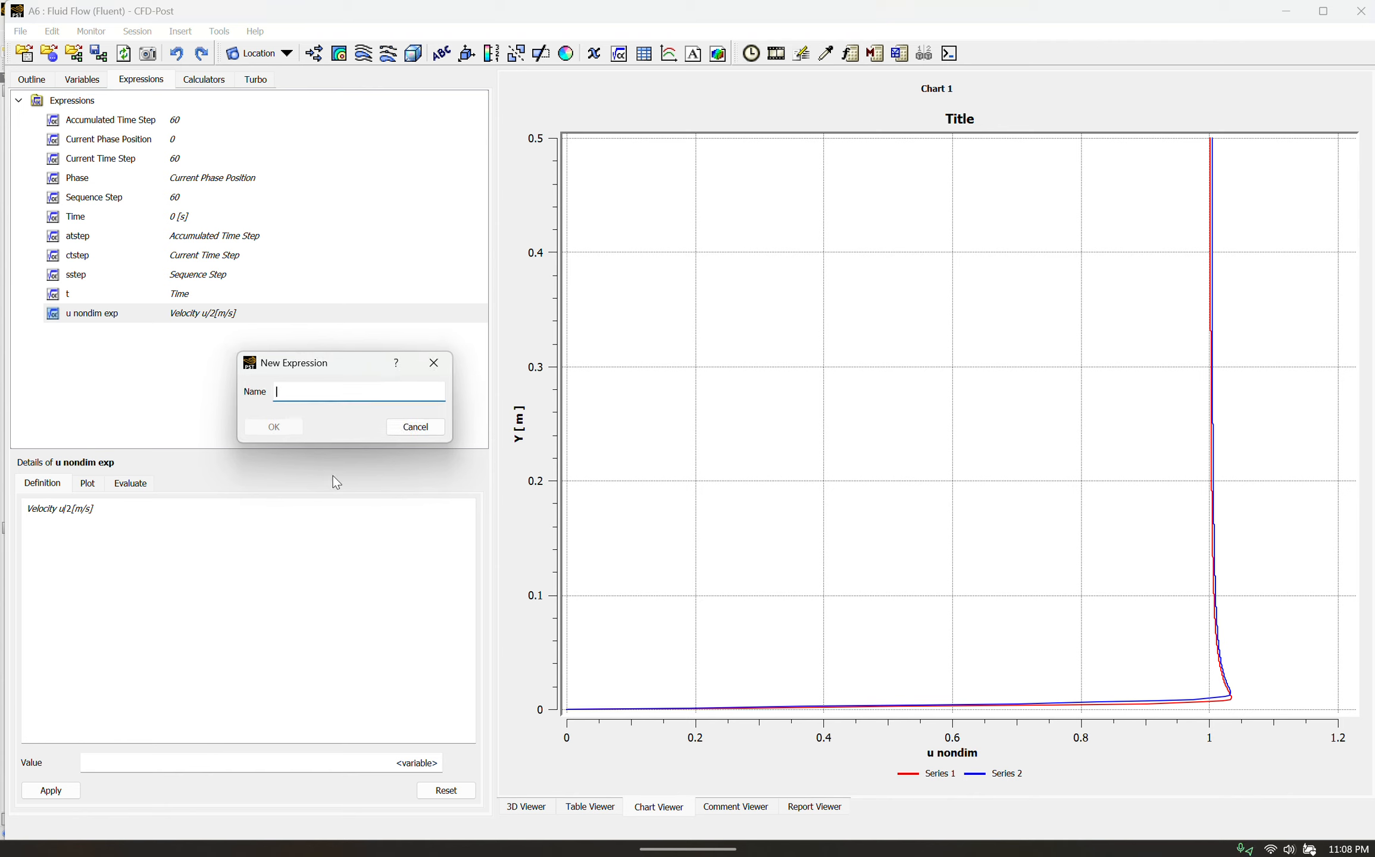
{"action": "type", "text": "eta ex"}
{"action": "left_click", "coordinate": [274, 431]}
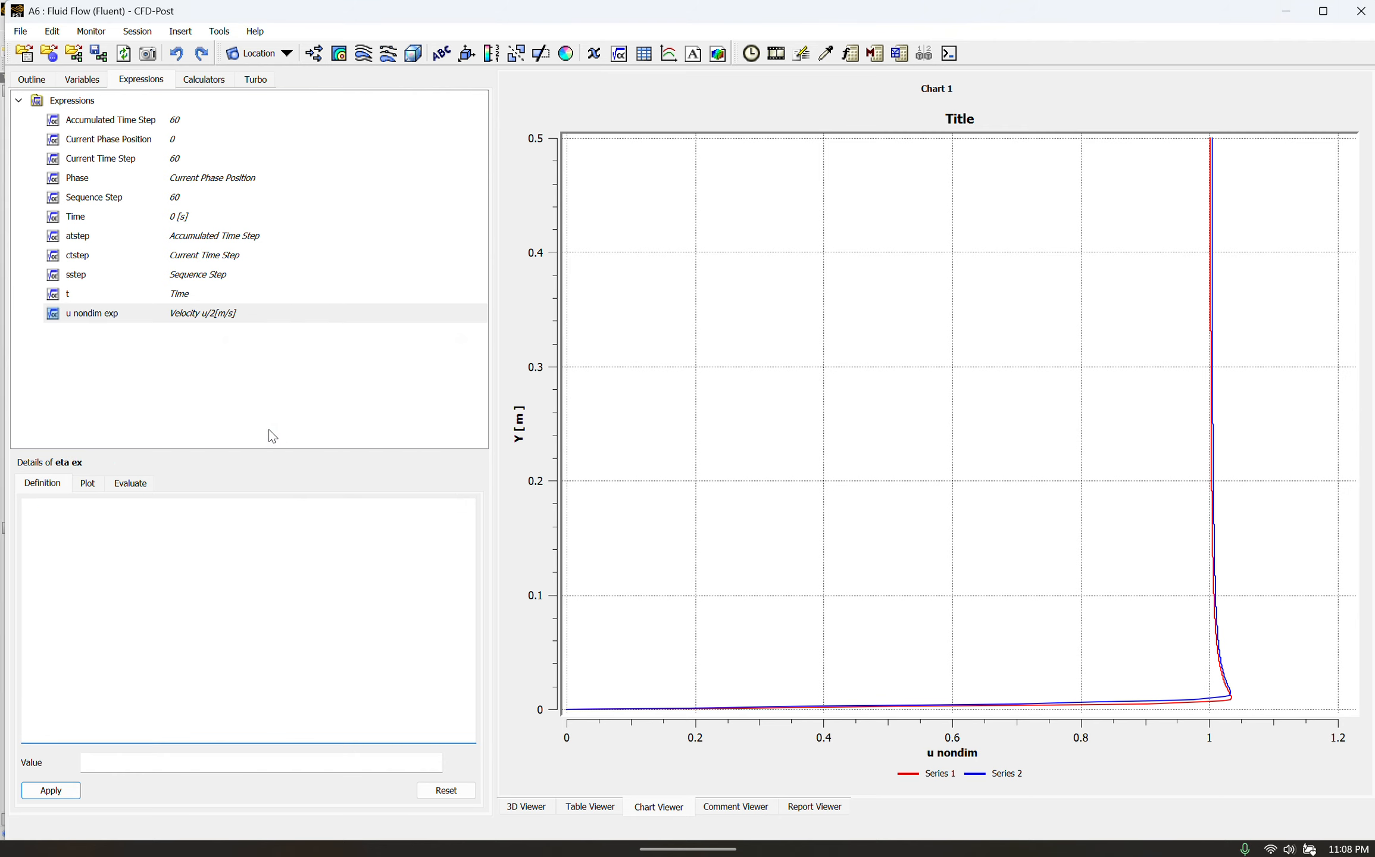
Step: Define the eta ex expression as Y/sqrt(1.8e-5[m]*x), inserting Y as a variable, and apply it
{"action": "right_click", "coordinate": [91, 513]}
{"action": "mouse_move", "coordinate": [167, 565]}
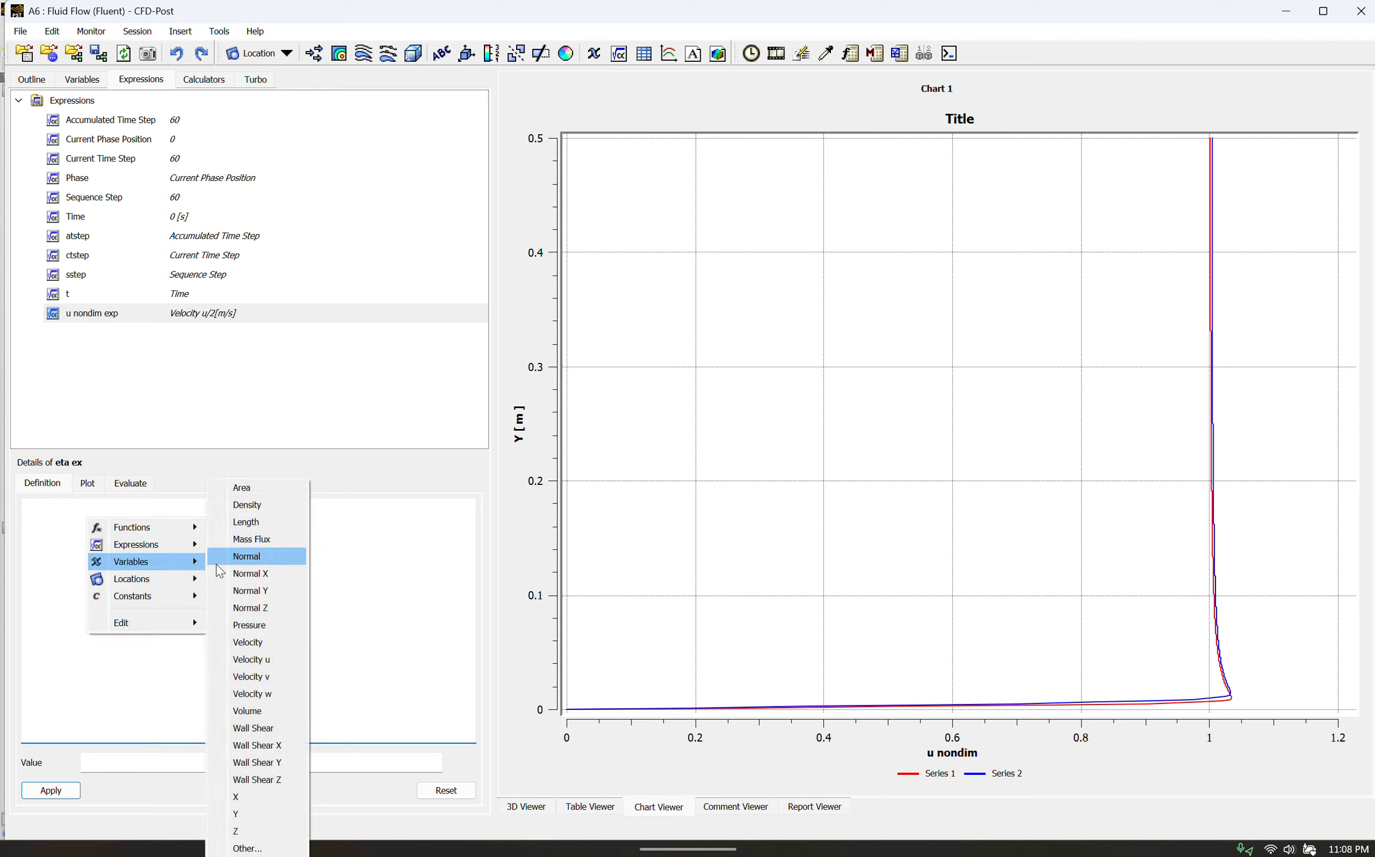
{"action": "left_click", "coordinate": [273, 814]}
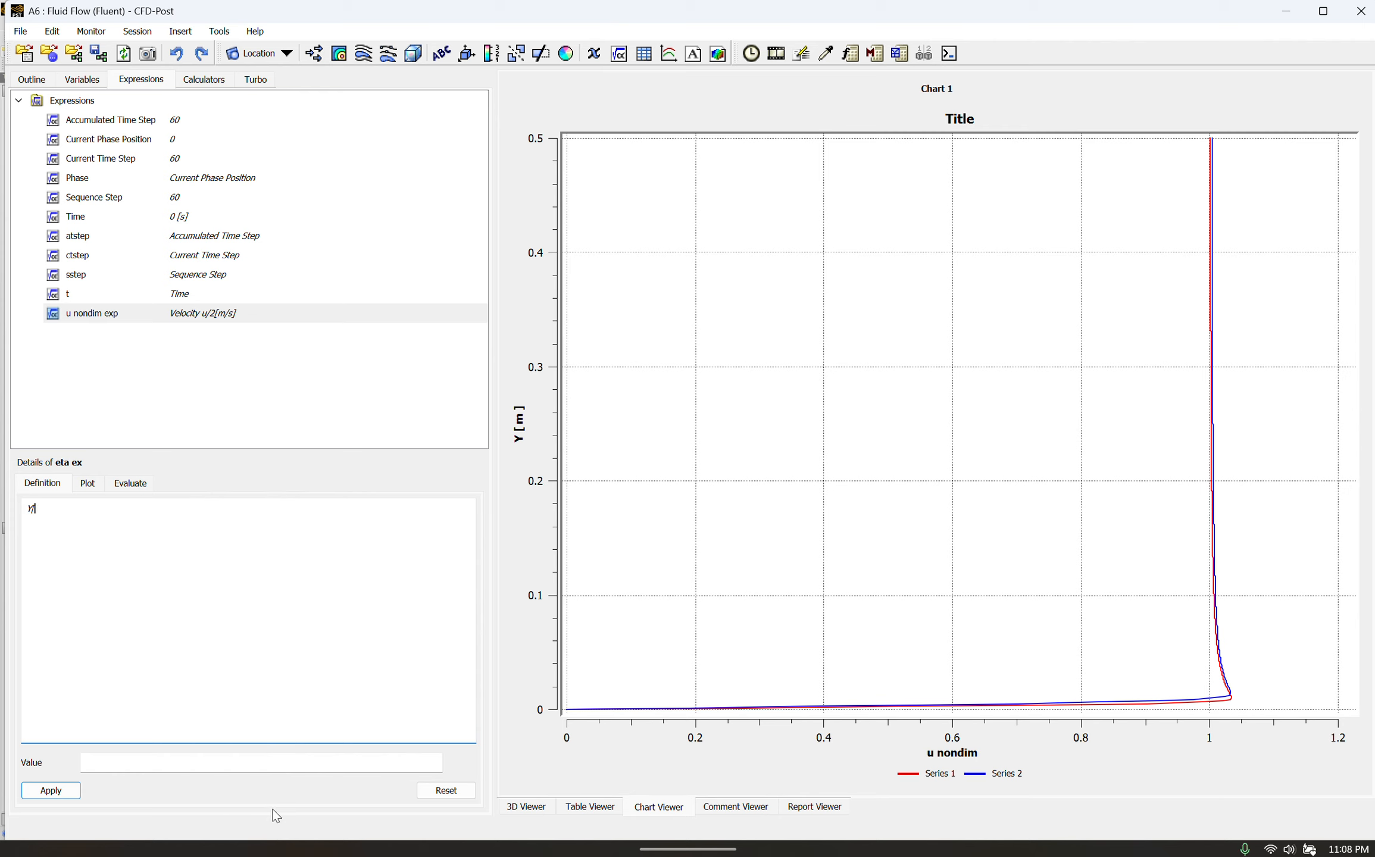
{"action": "type", "text": "/sqrt(1.8e-5[m]*x"}
{"action": "type", "text": ")"}
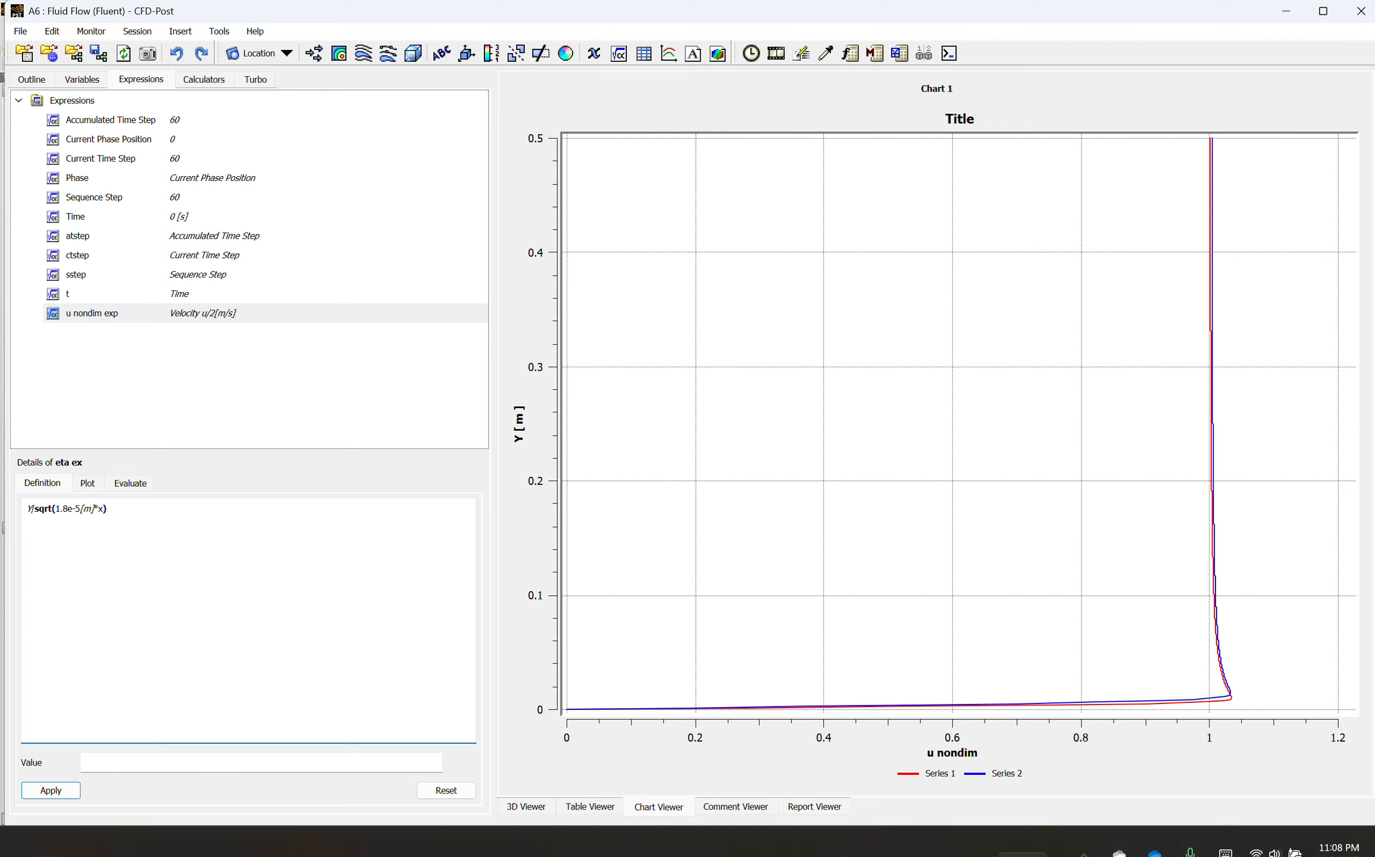
{"action": "left_click", "coordinate": [52, 792]}
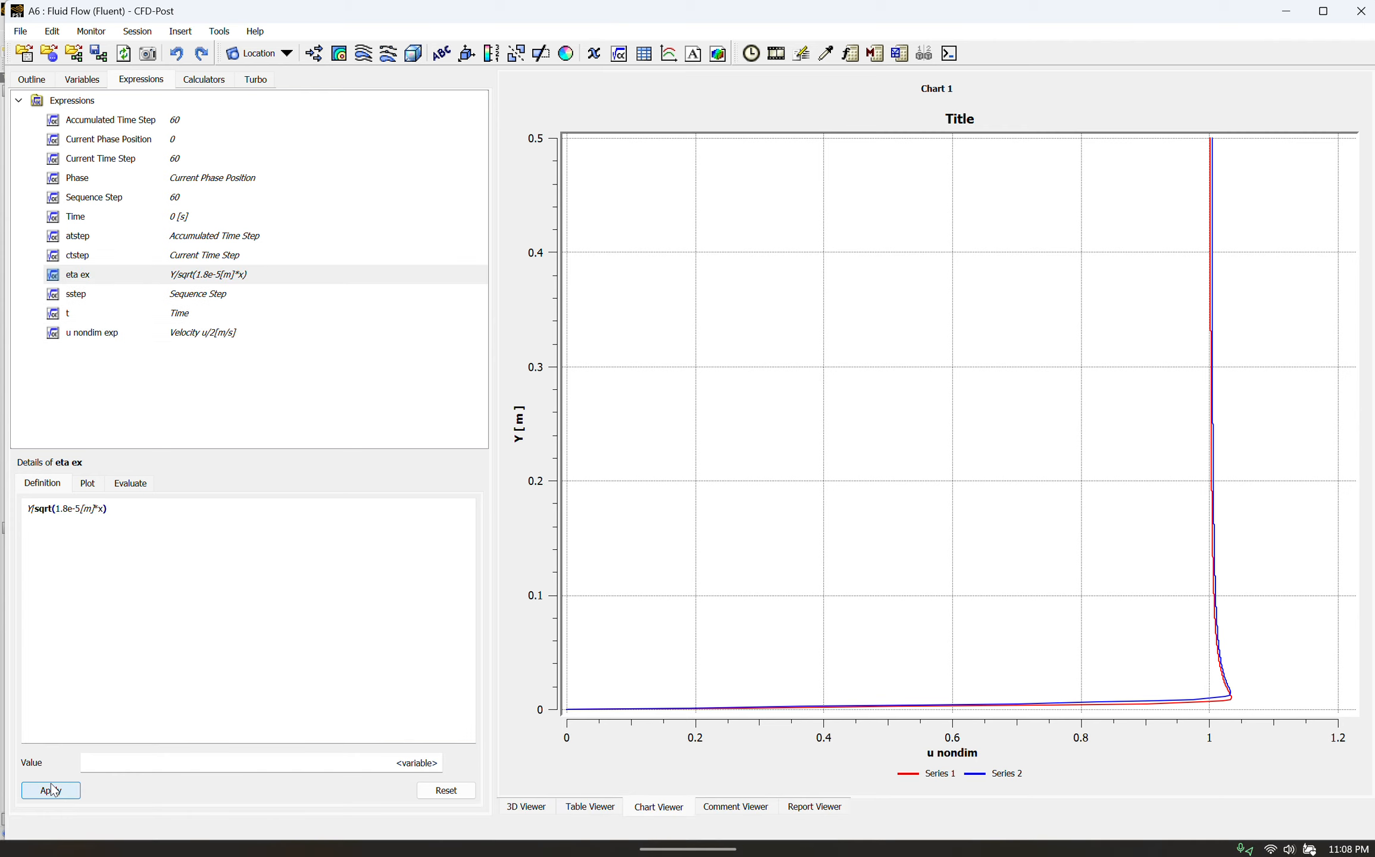
Step: Create a new variable named "eta"
{"action": "left_click", "coordinate": [107, 83]}
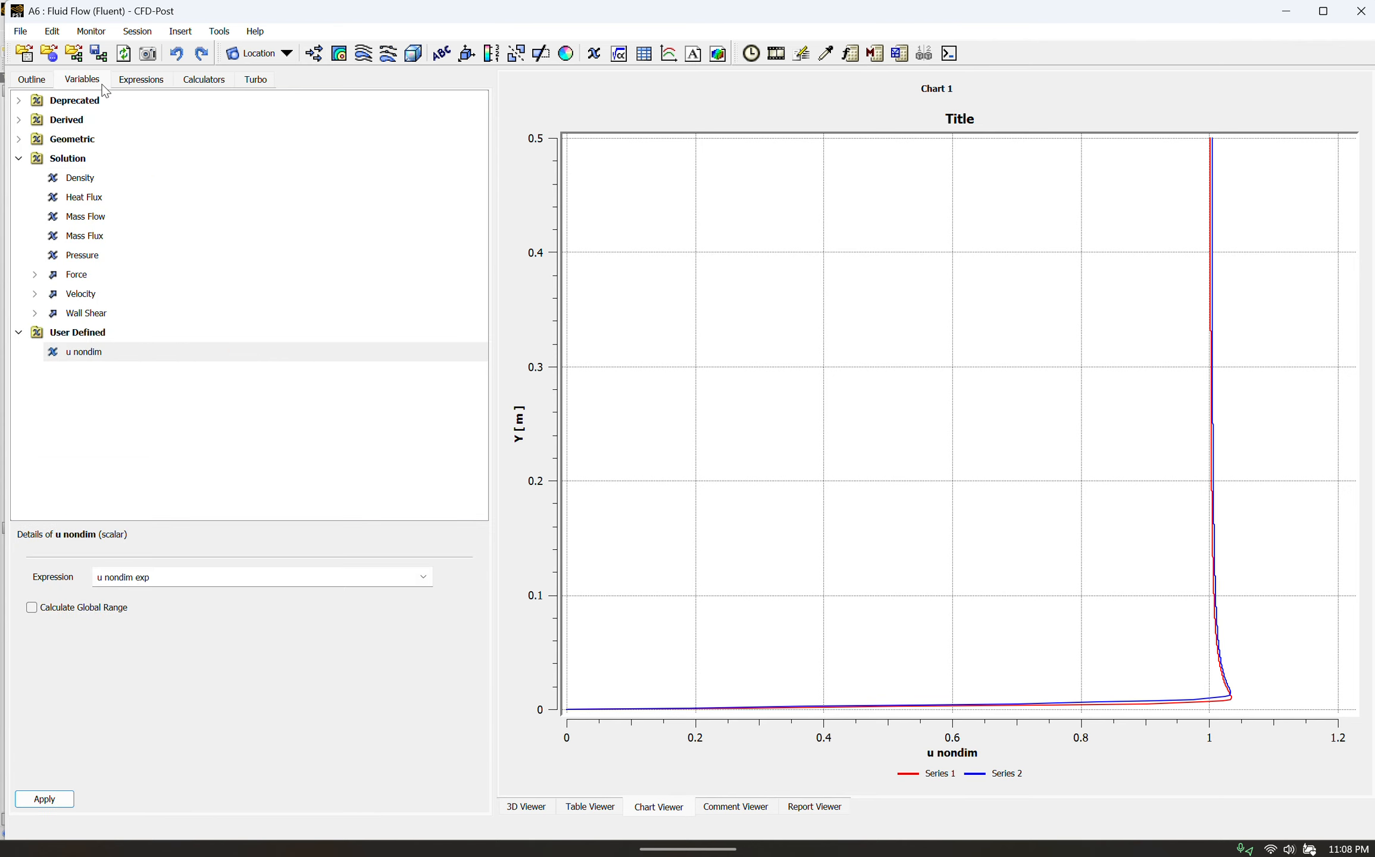
{"action": "right_click", "coordinate": [151, 460]}
{"action": "left_click", "coordinate": [200, 463]}
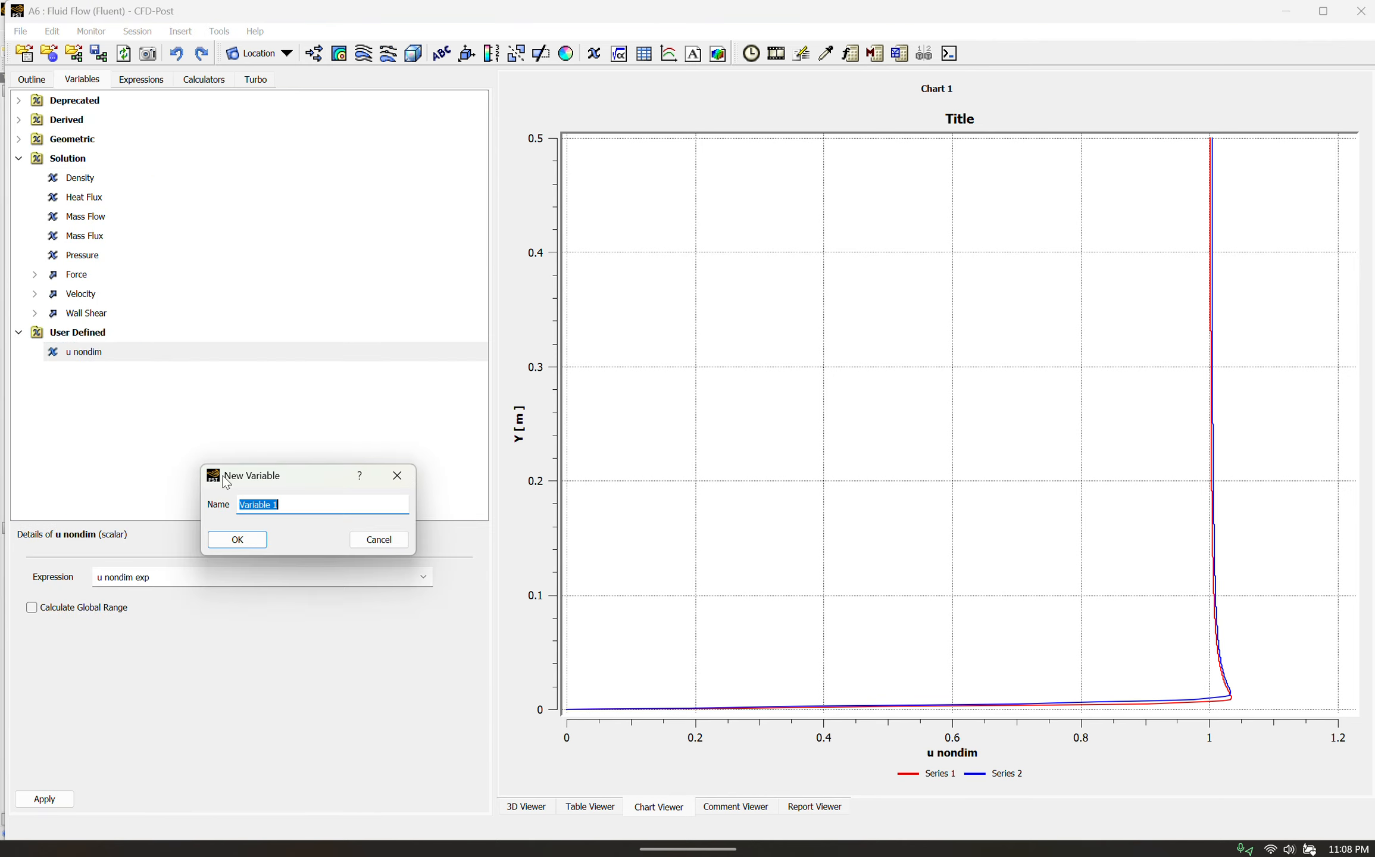
{"action": "type", "text": "eta"}
{"action": "left_click", "coordinate": [262, 543]}
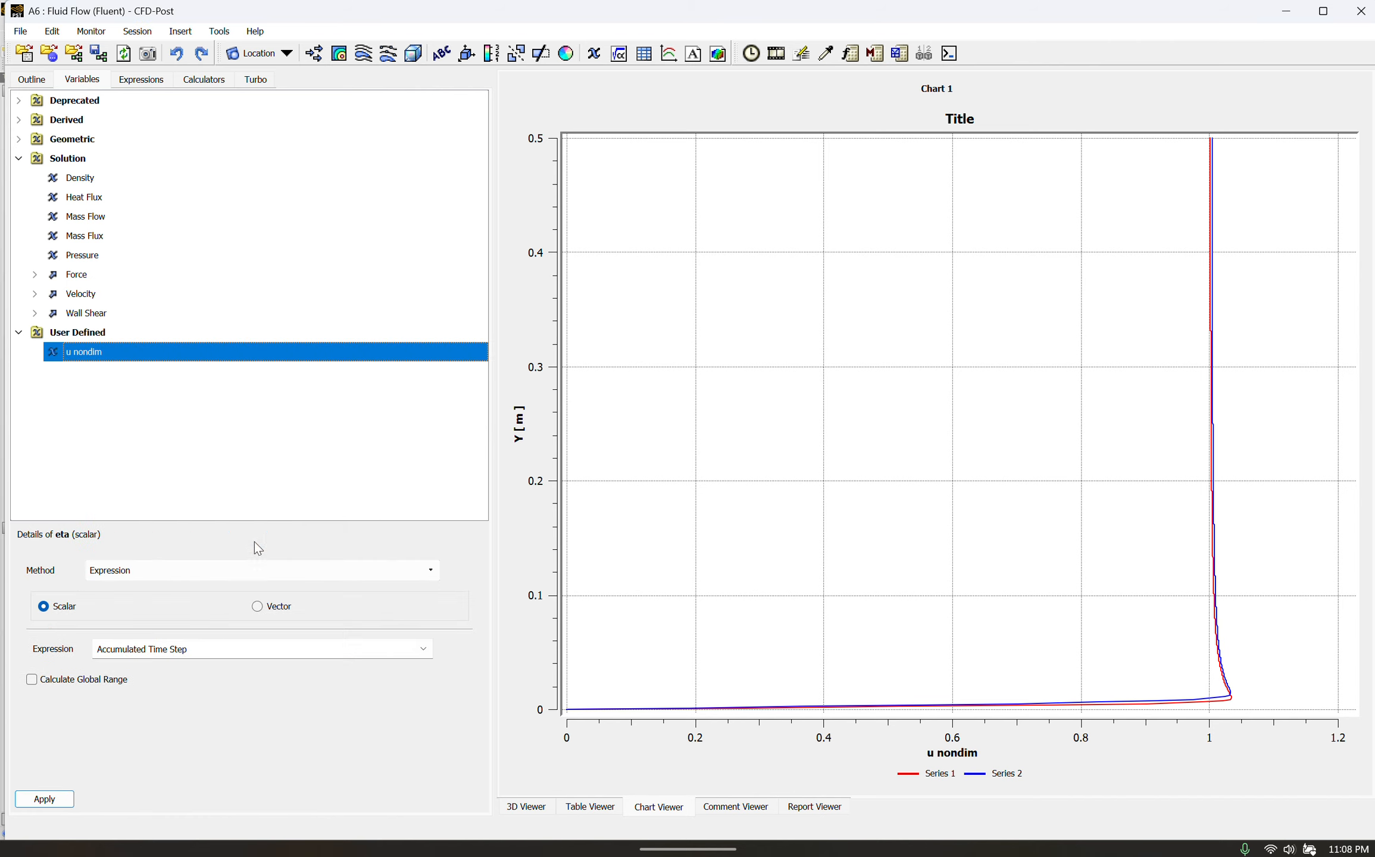
Step: Assign the eta ex expression to the eta variable and apply it
{"action": "left_click", "coordinate": [424, 649]}
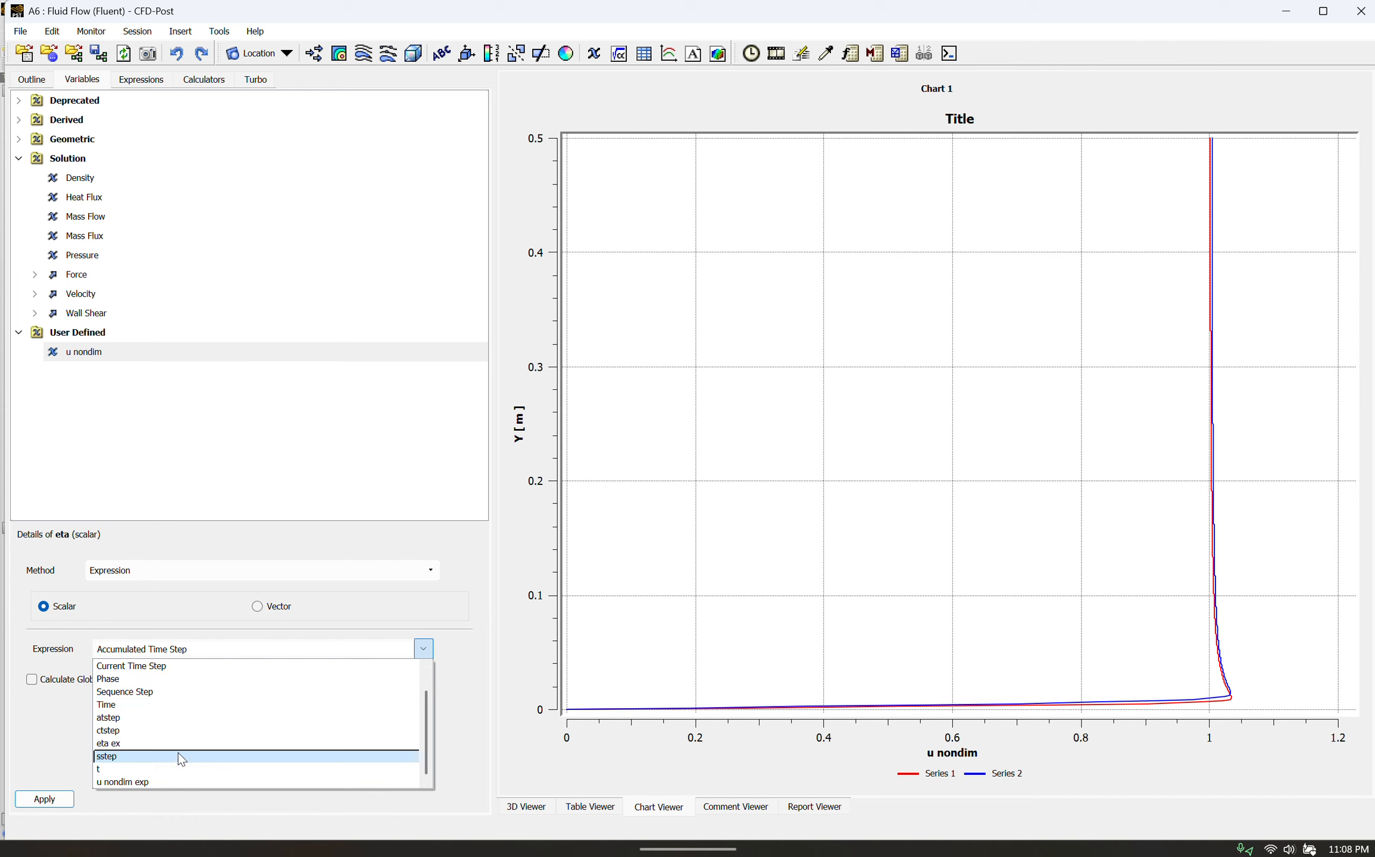
{"action": "left_click", "coordinate": [159, 743]}
{"action": "left_click", "coordinate": [59, 799]}
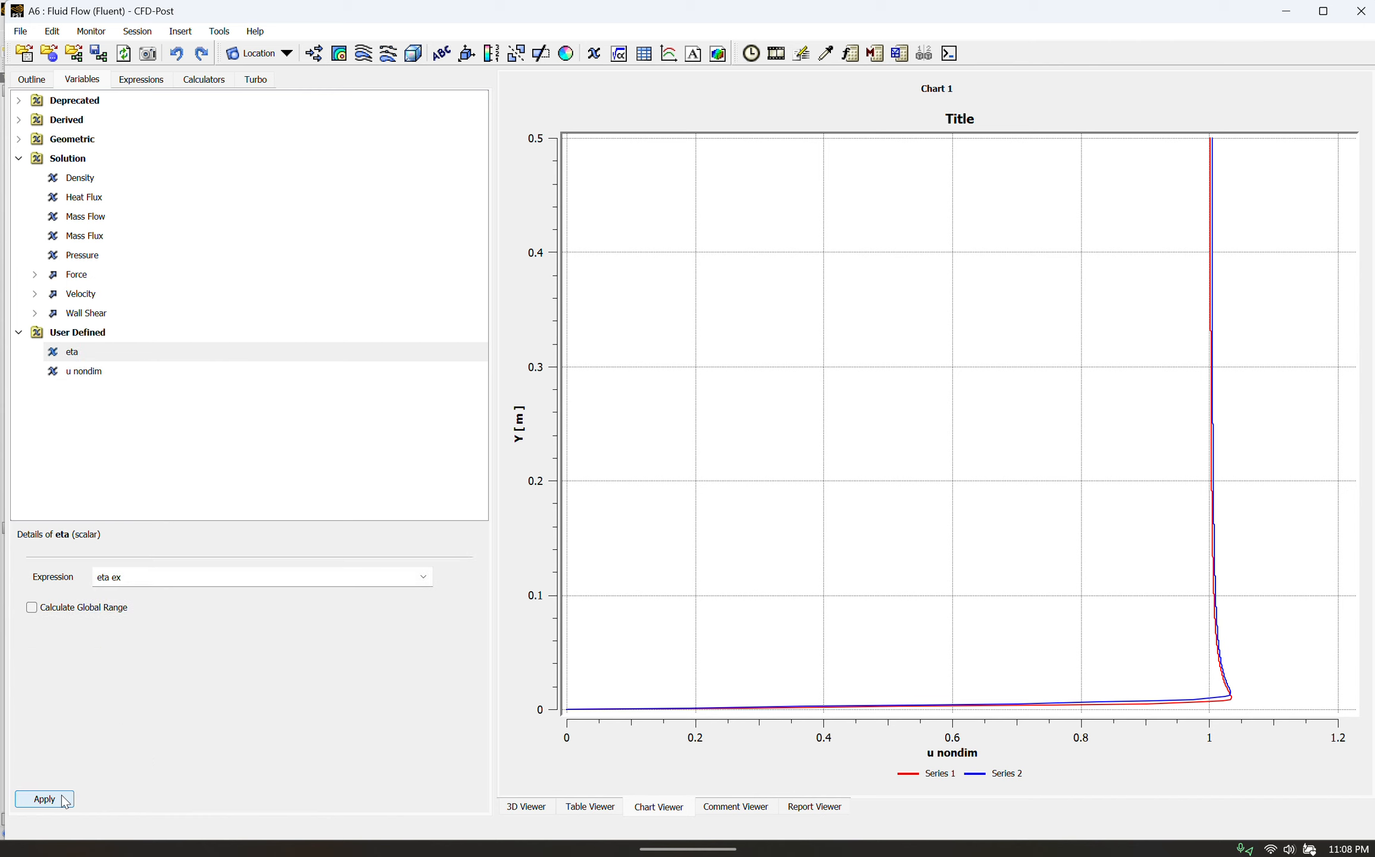
Step: Return to Chart 1 and set its X axis variable to Velocity v, applying the change
{"action": "left_click", "coordinate": [41, 88]}
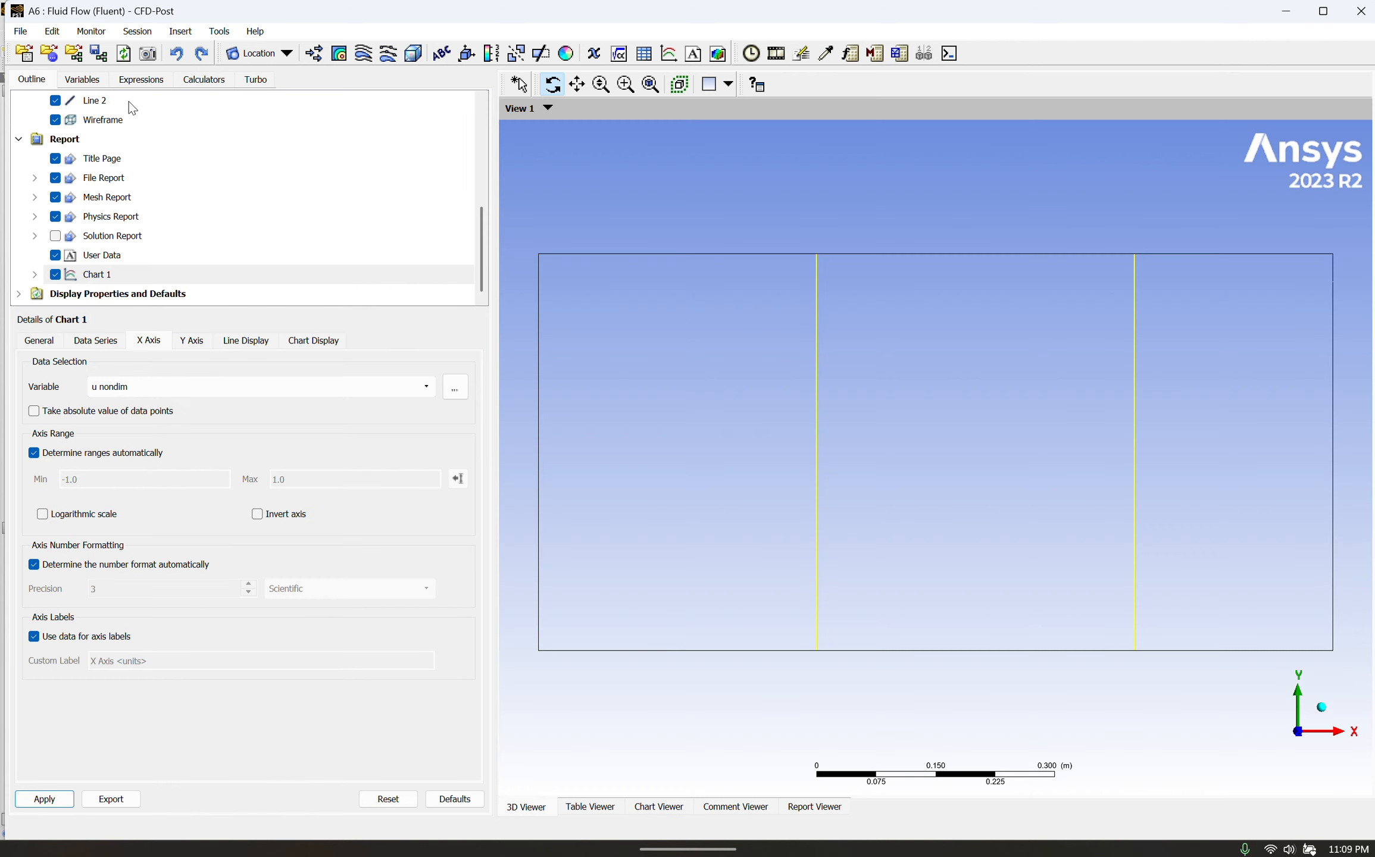
{"action": "left_click", "coordinate": [653, 807]}
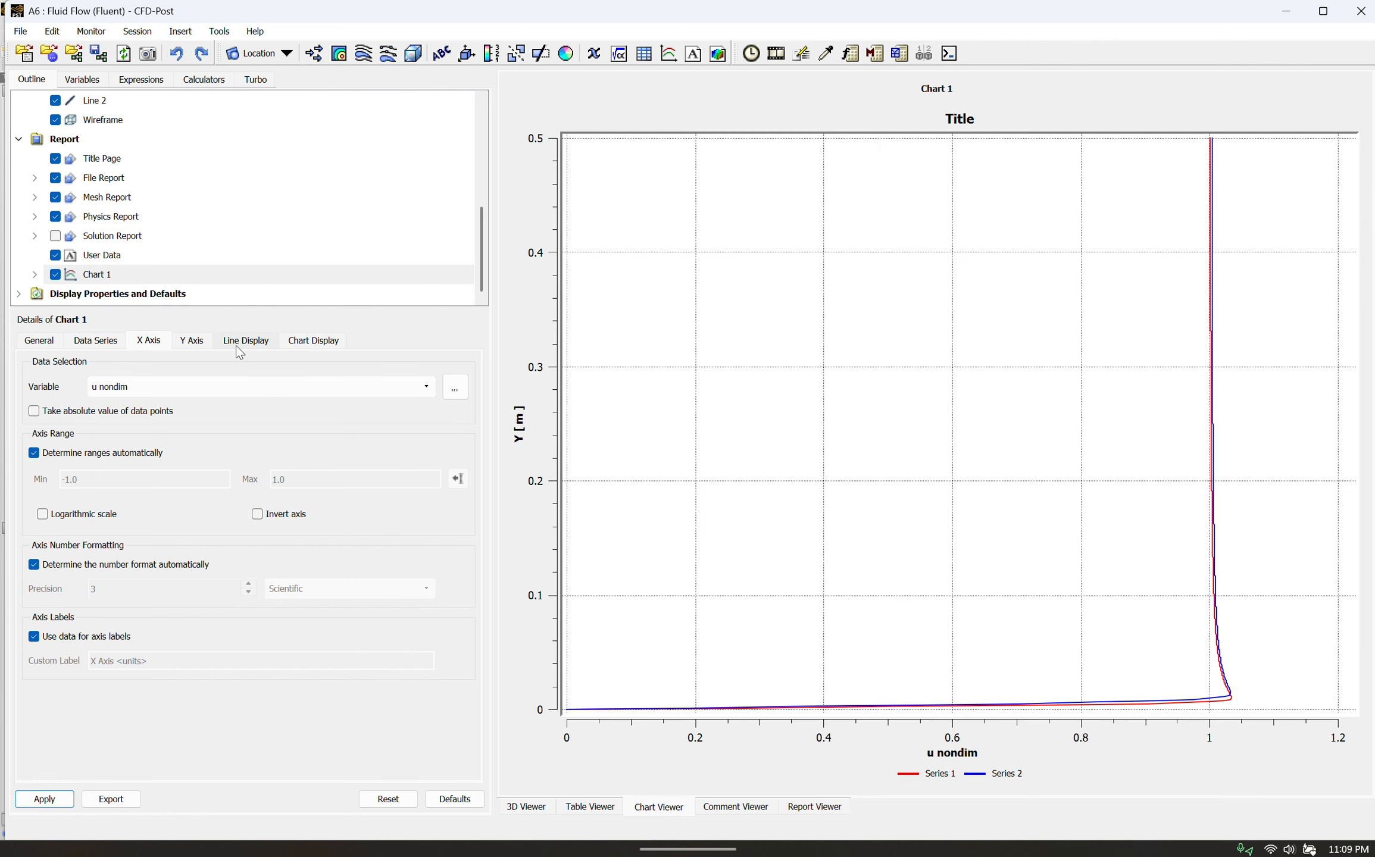
{"action": "left_click", "coordinate": [417, 392]}
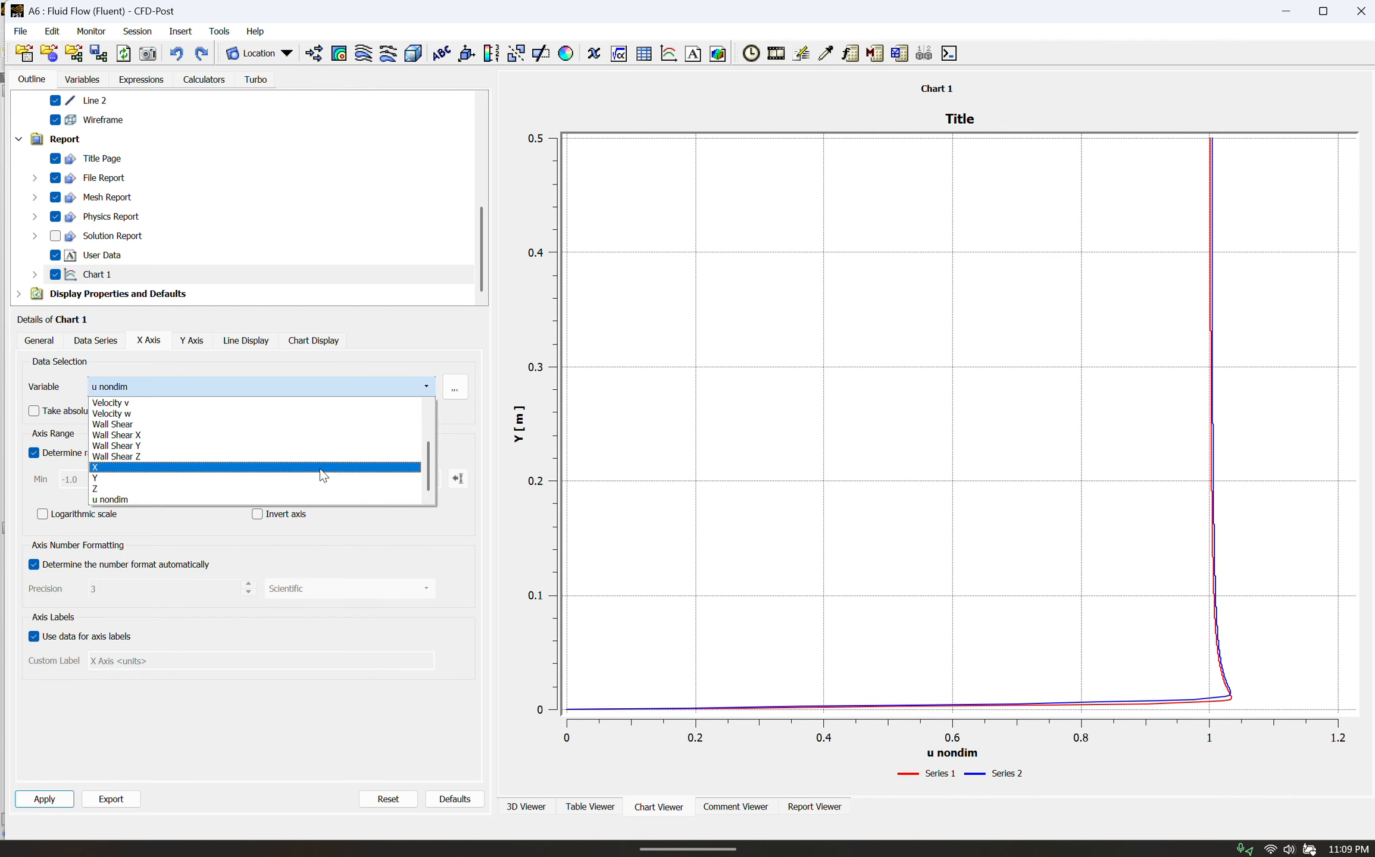
{"action": "scroll", "coordinate": [322, 475], "scroll_direction": "up", "scroll_amount": 2}
{"action": "left_click", "coordinate": [322, 471]}
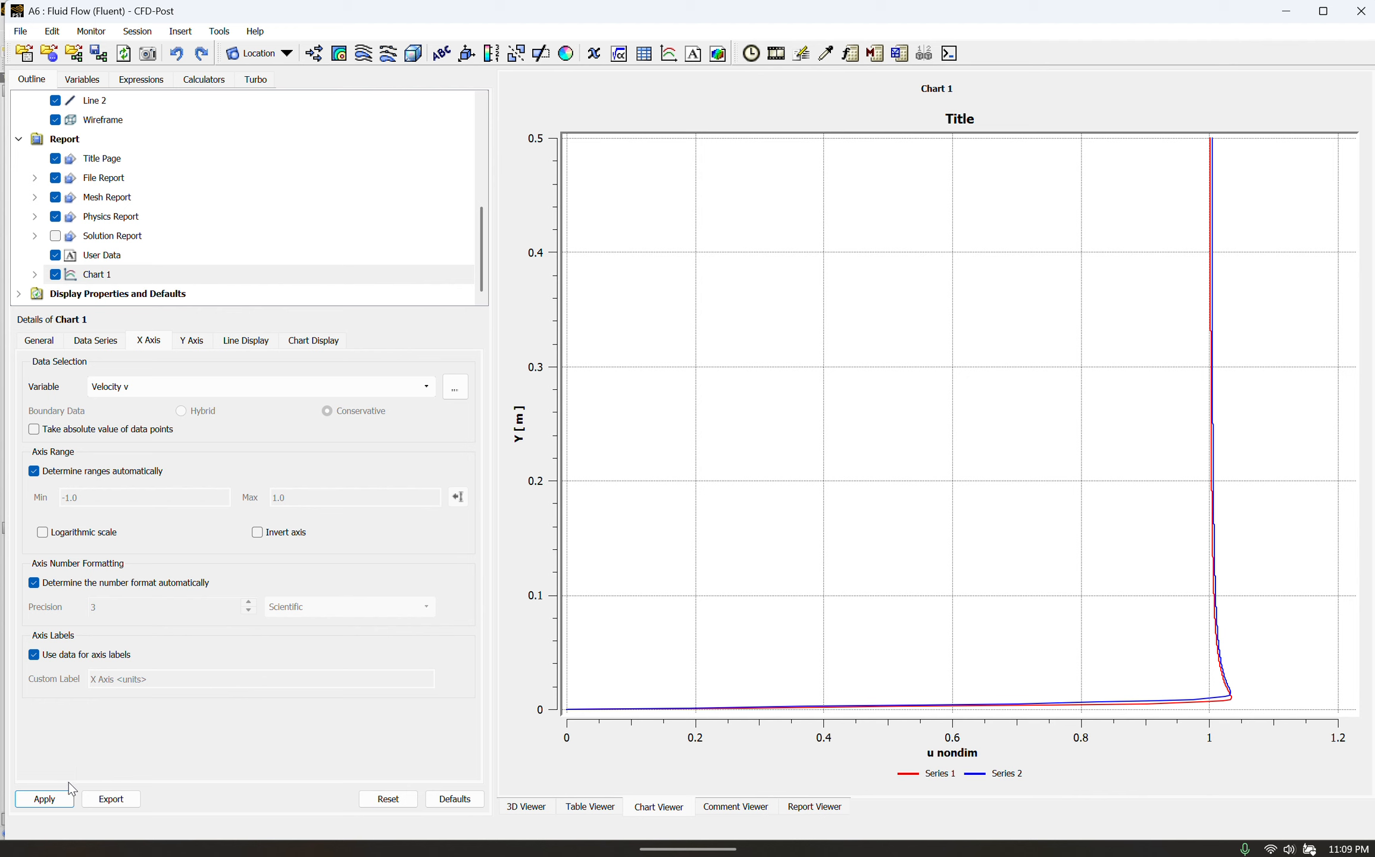
{"action": "left_click", "coordinate": [45, 798]}
Step: Set Chart 1's X axis variable to eta and apply it
{"action": "left_click", "coordinate": [417, 387]}
{"action": "scroll", "coordinate": [283, 472], "scroll_direction": "down", "scroll_amount": 3}
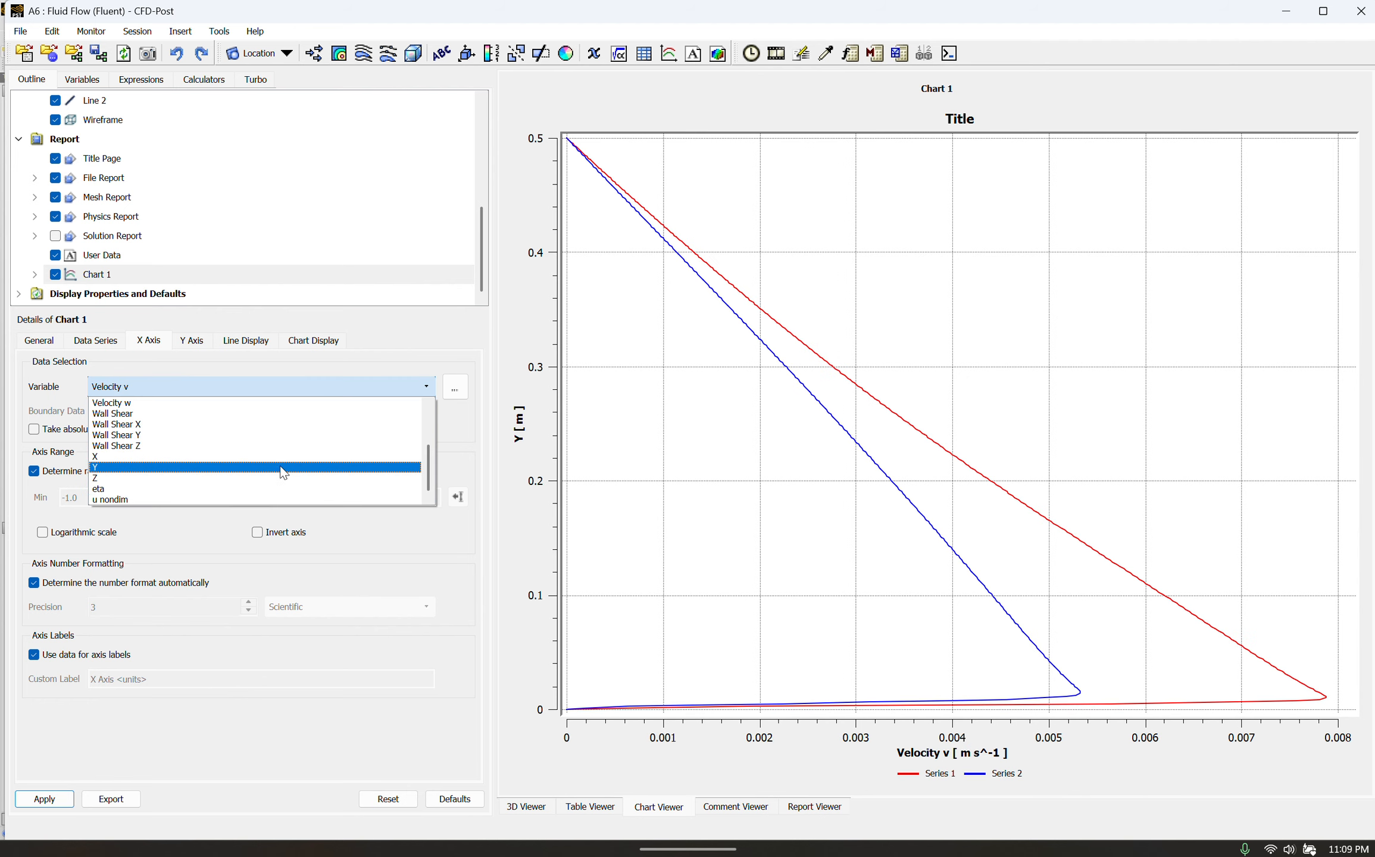
{"action": "left_click", "coordinate": [214, 490]}
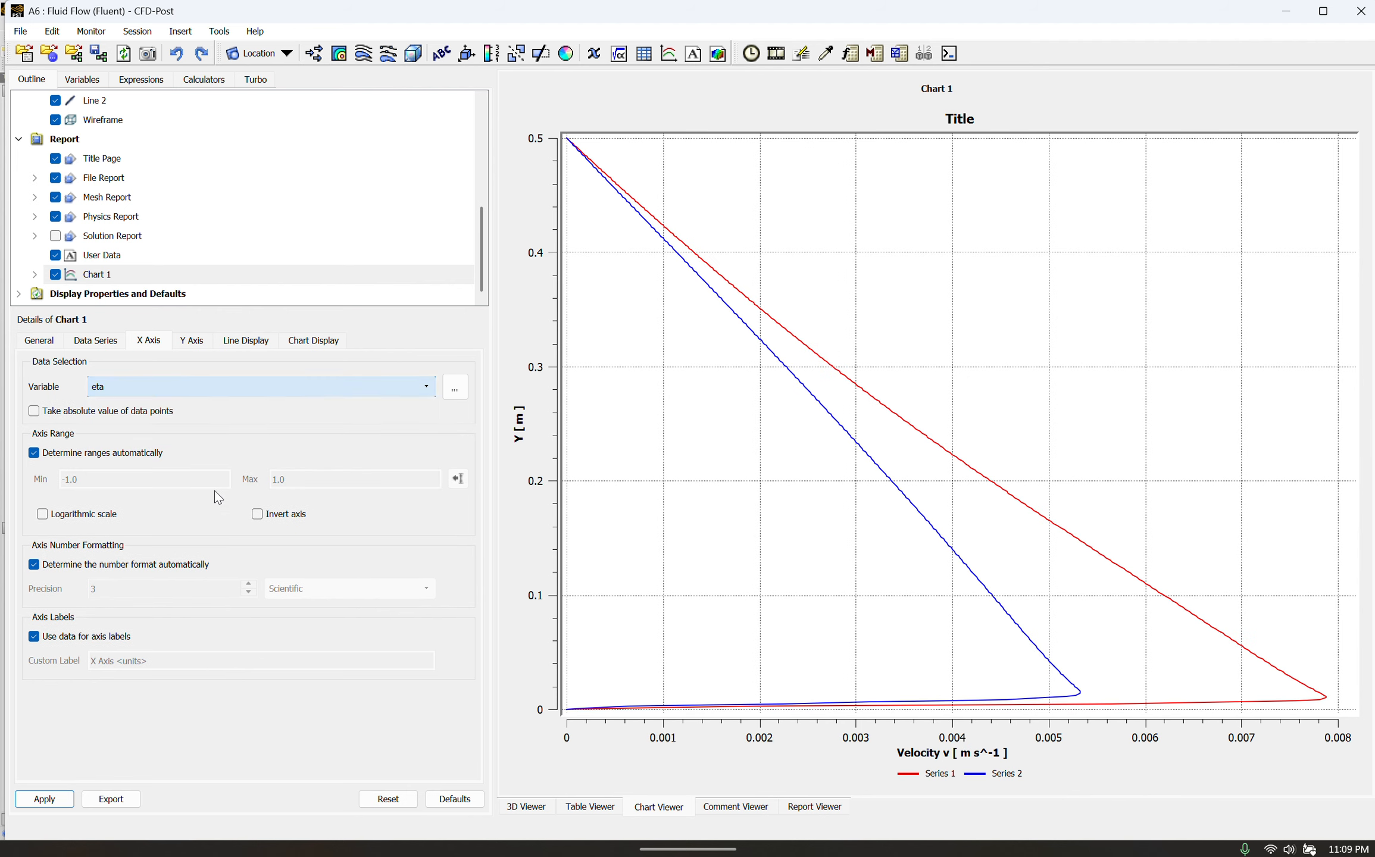
{"action": "left_click", "coordinate": [54, 798]}
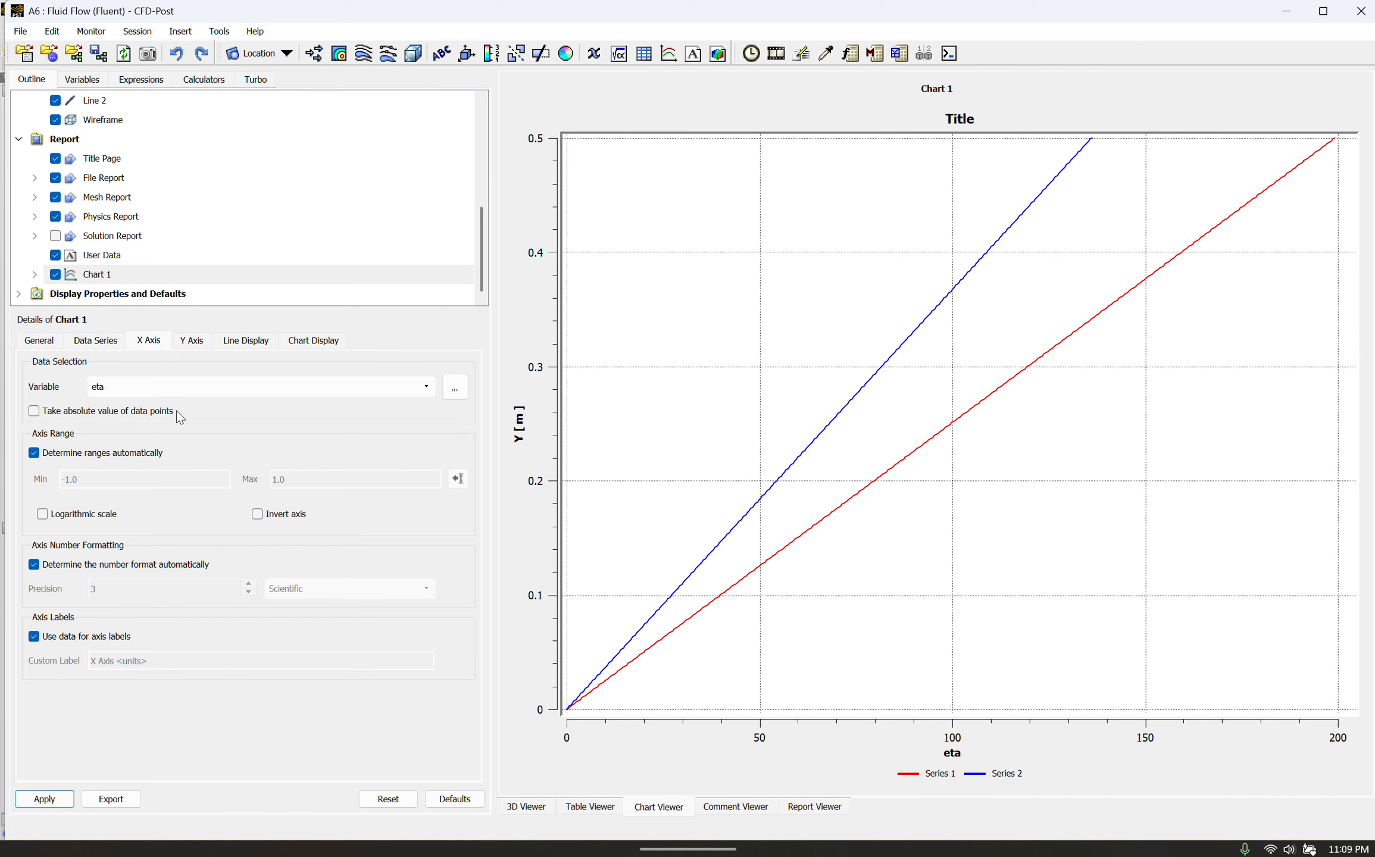
Step: Add a third data series to Chart 1 with a file as its data source, and browse the user folder for the CSV file
{"action": "left_click", "coordinate": [103, 342]}
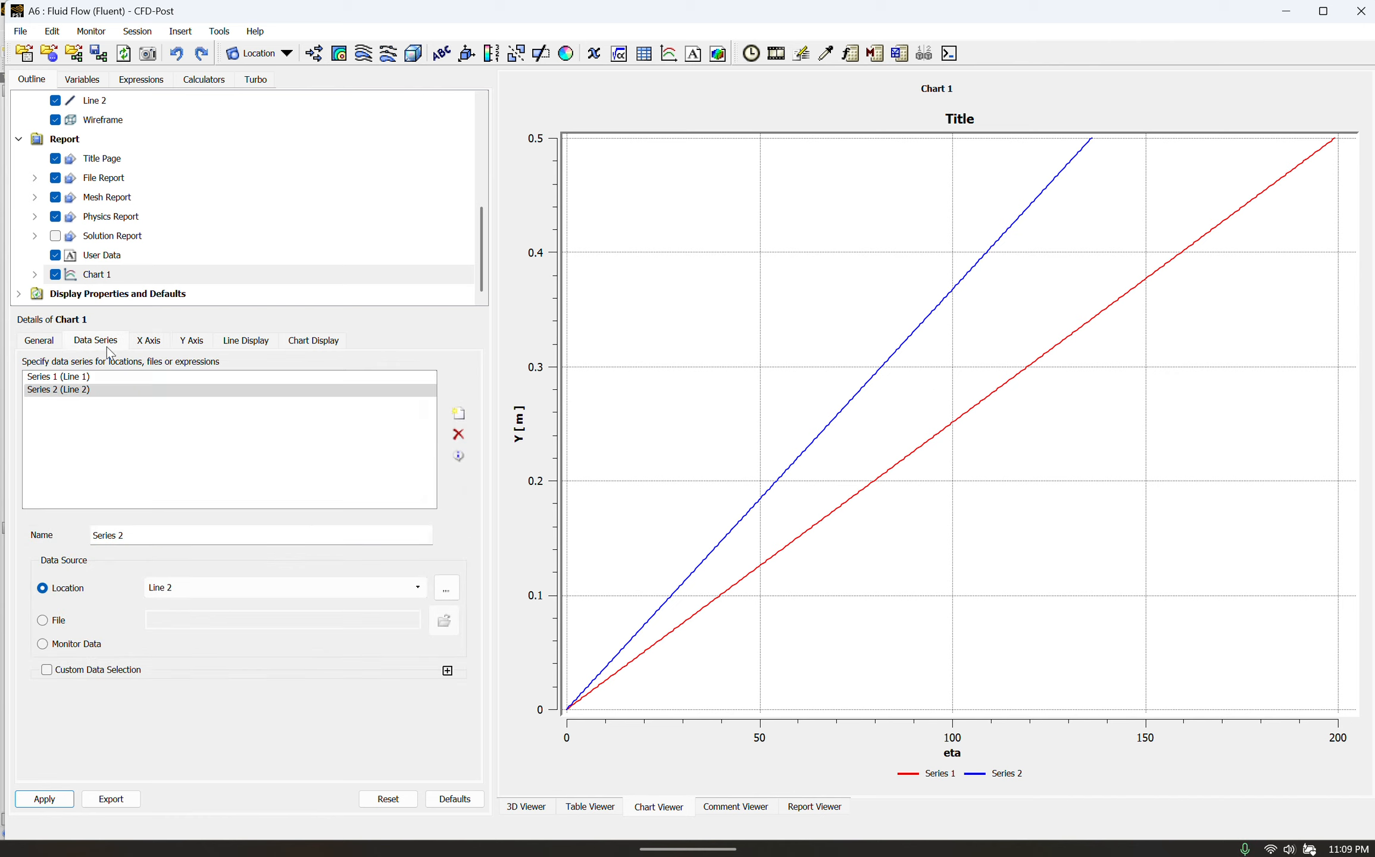
{"action": "left_click", "coordinate": [458, 414]}
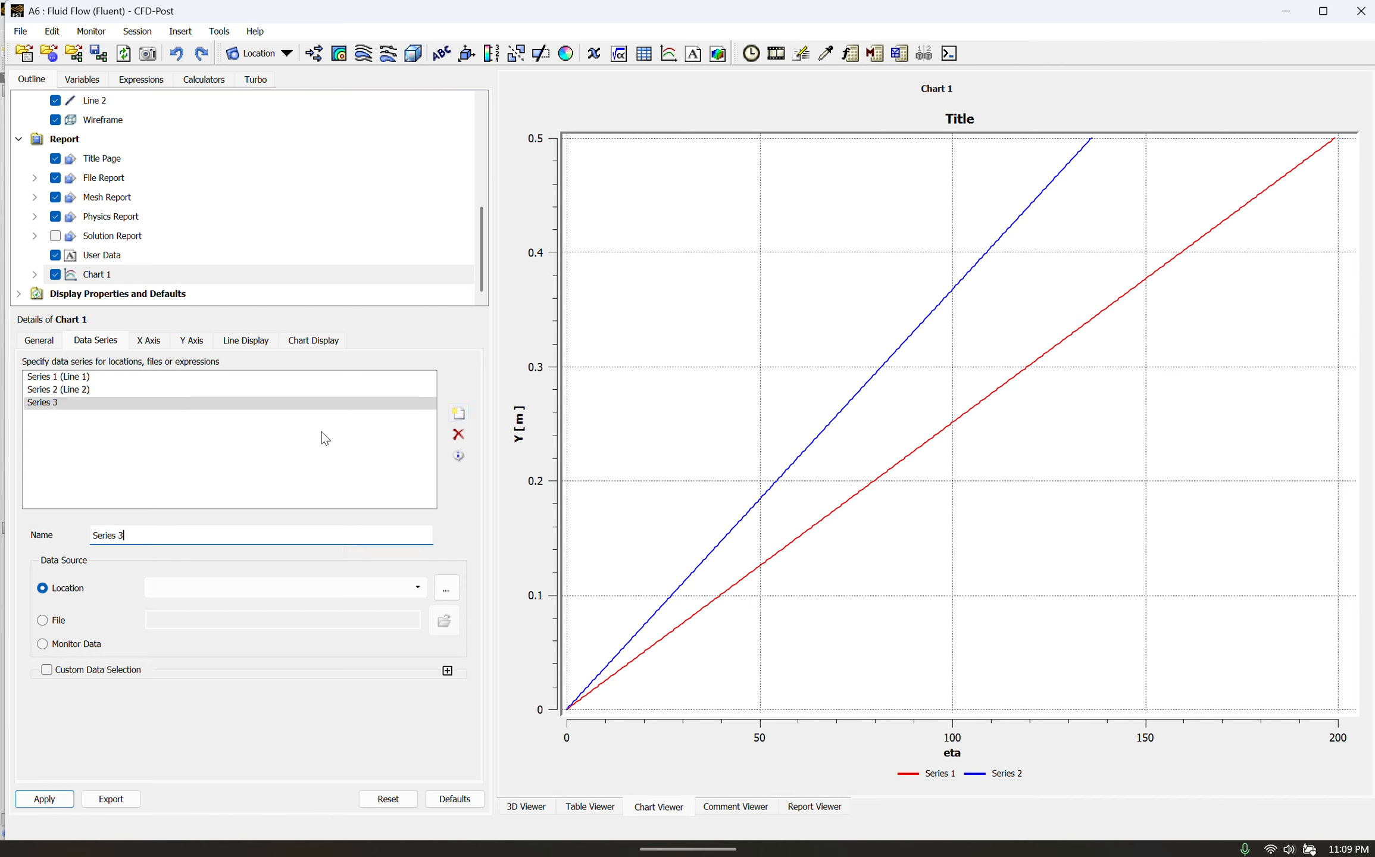
{"action": "left_click", "coordinate": [157, 589]}
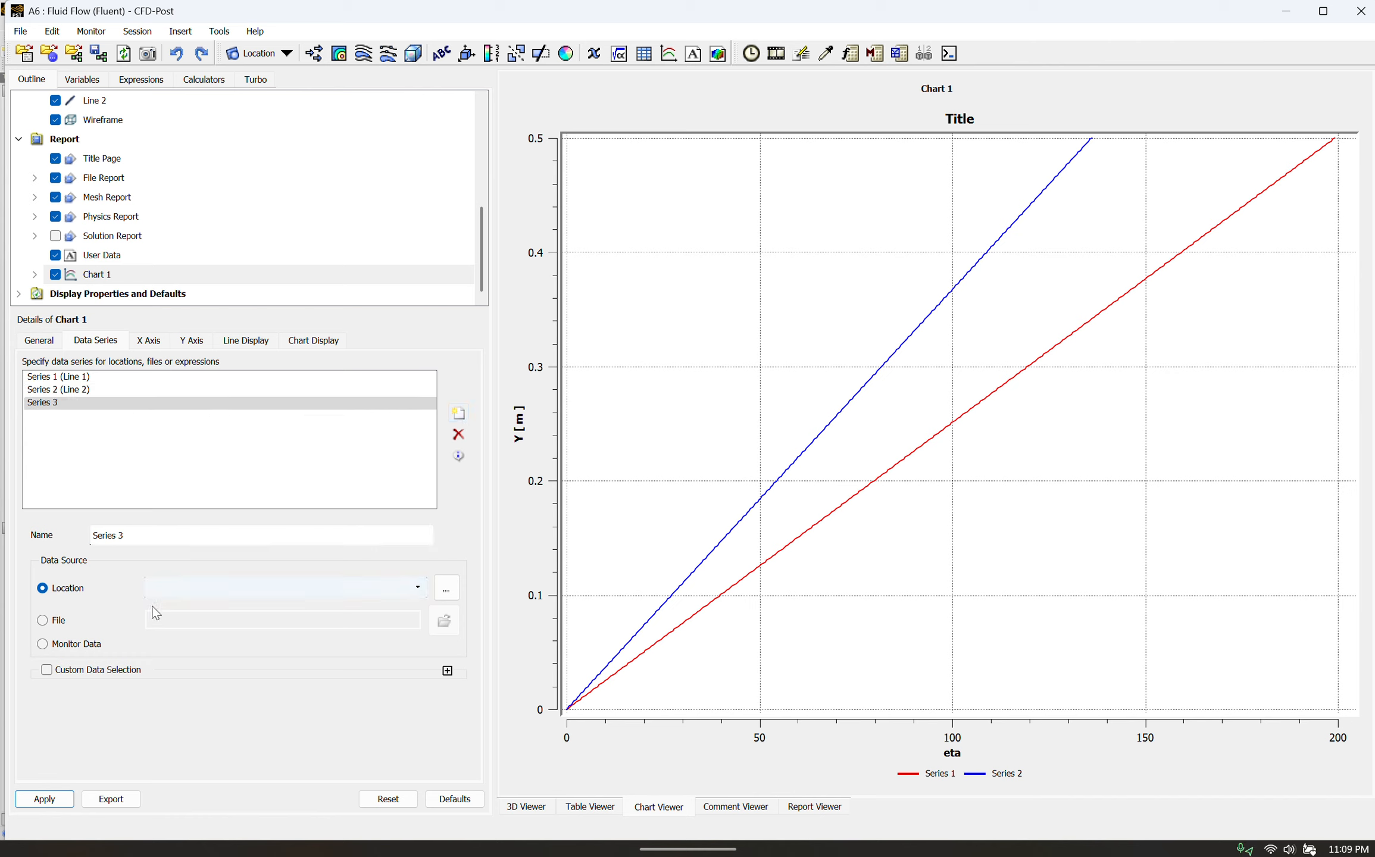
{"action": "left_click", "coordinate": [50, 620]}
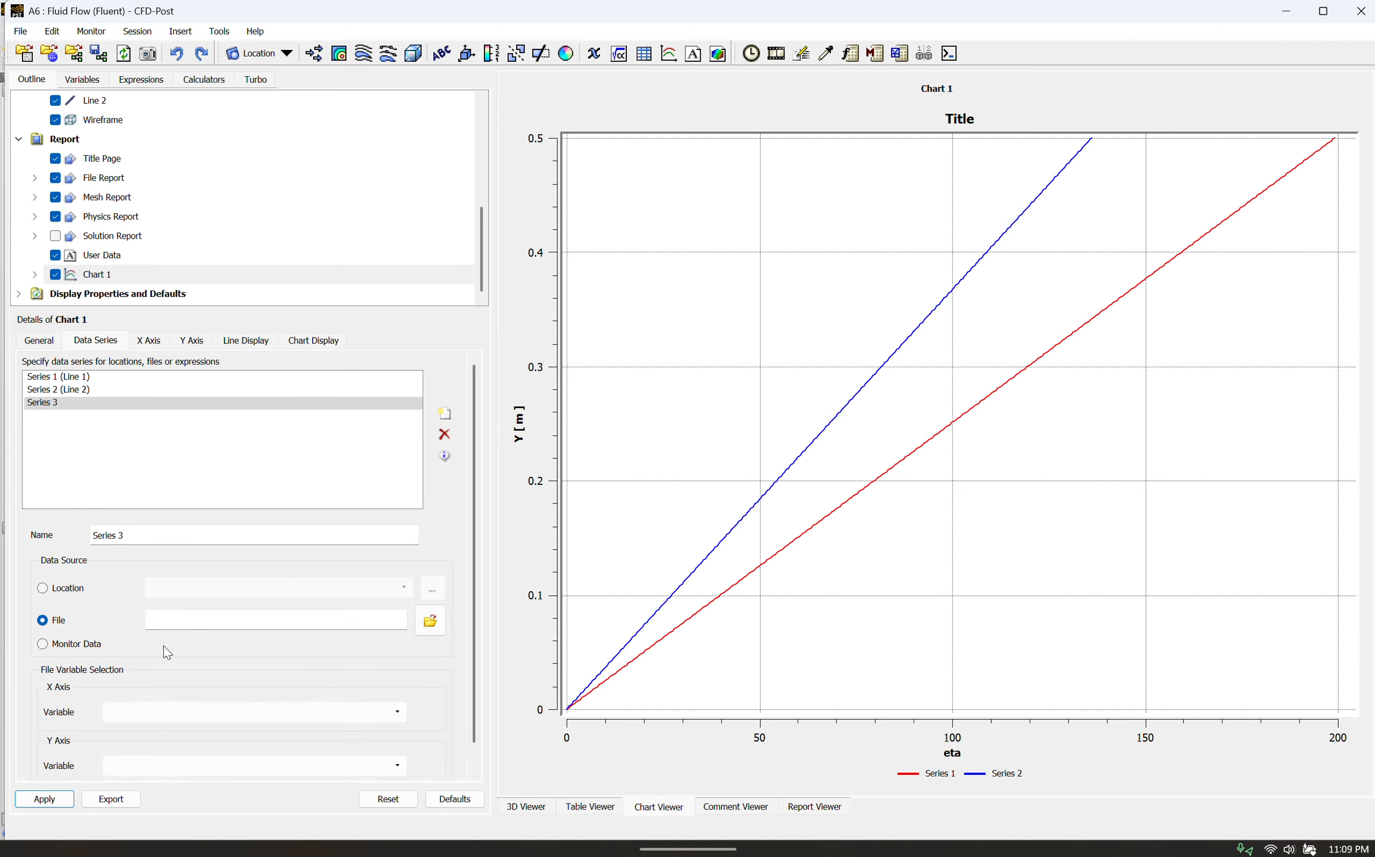
{"action": "left_click", "coordinate": [420, 629]}
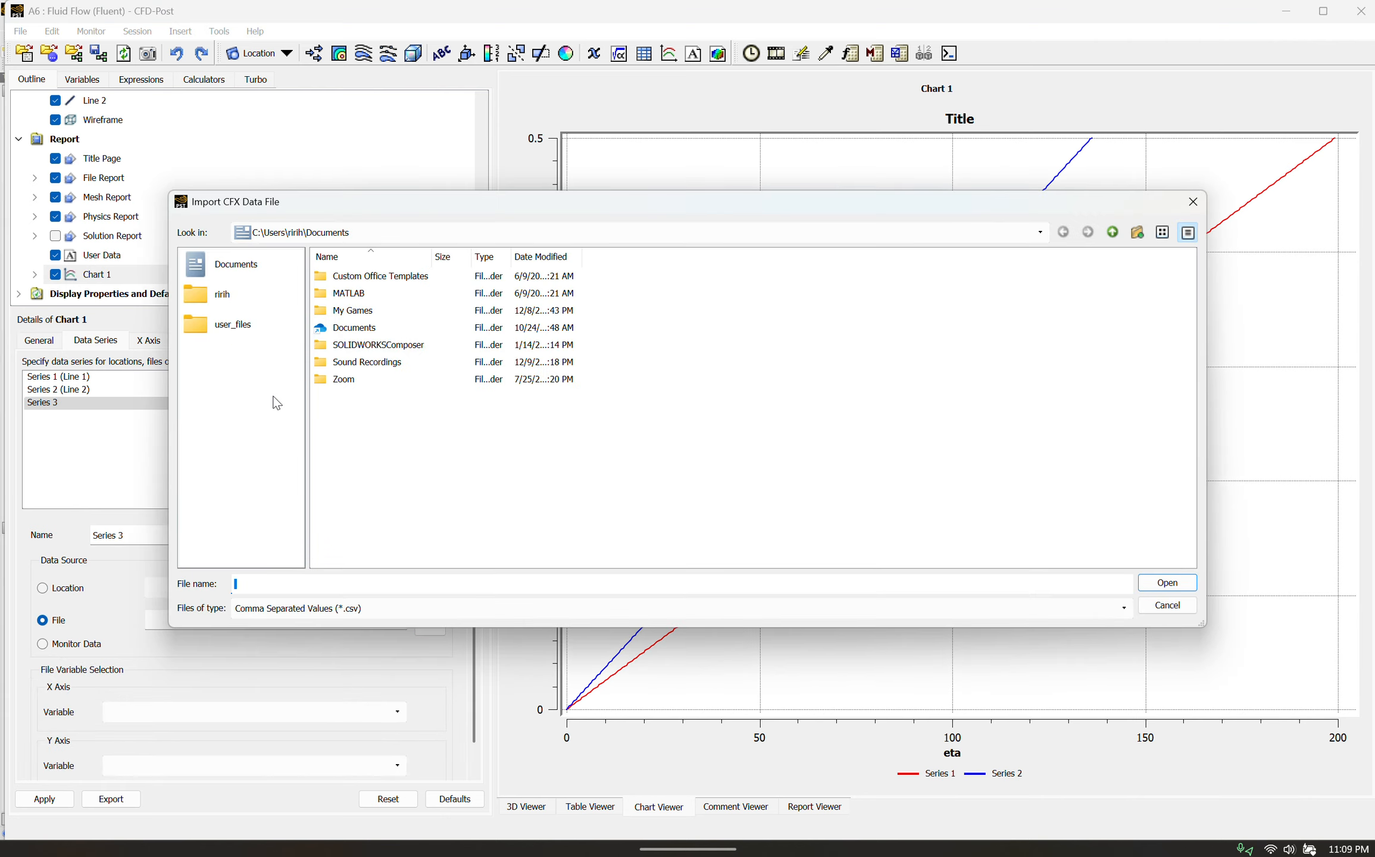
{"action": "left_click", "coordinate": [253, 302]}
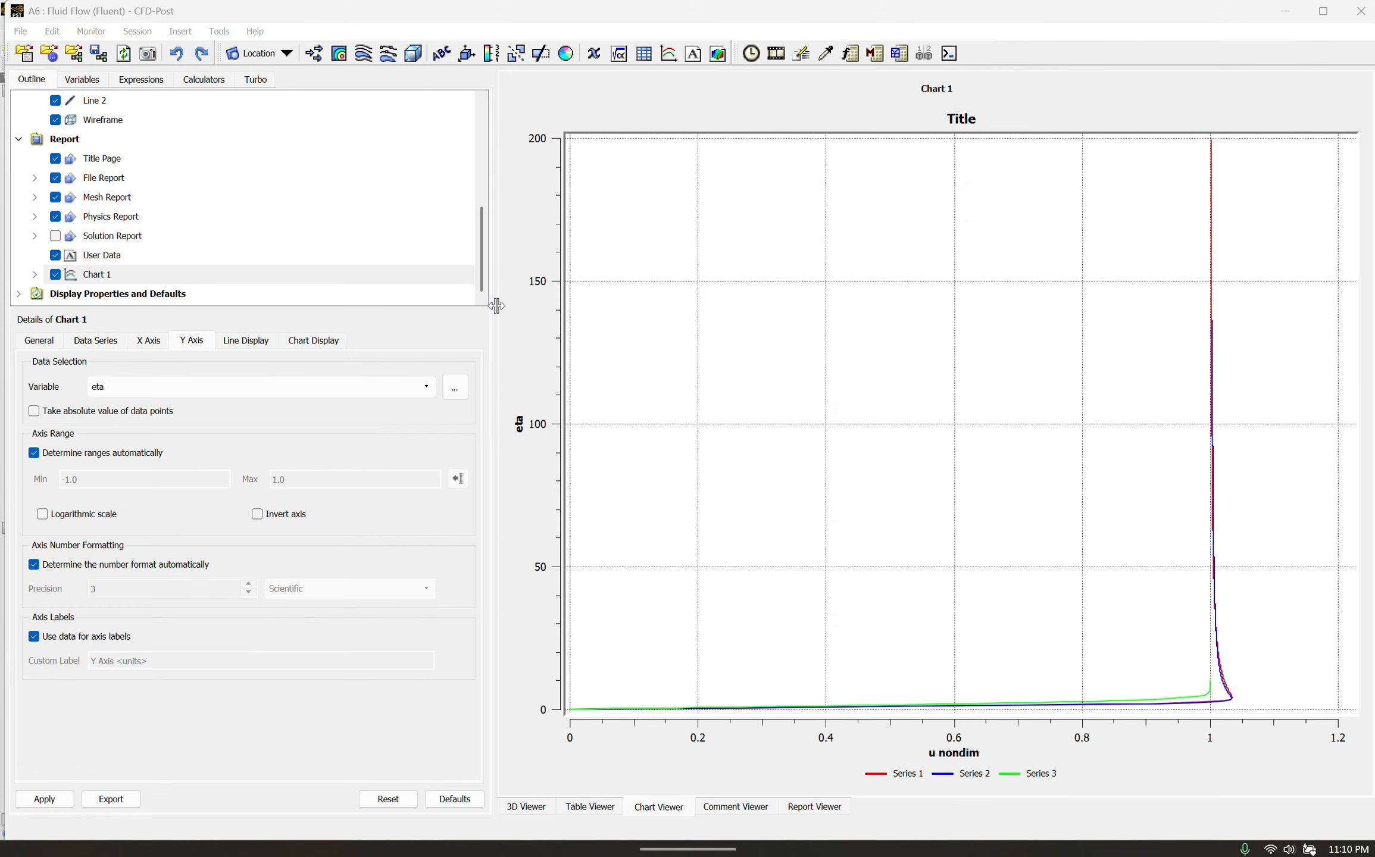
{"action": "left_click", "coordinate": [155, 350]}
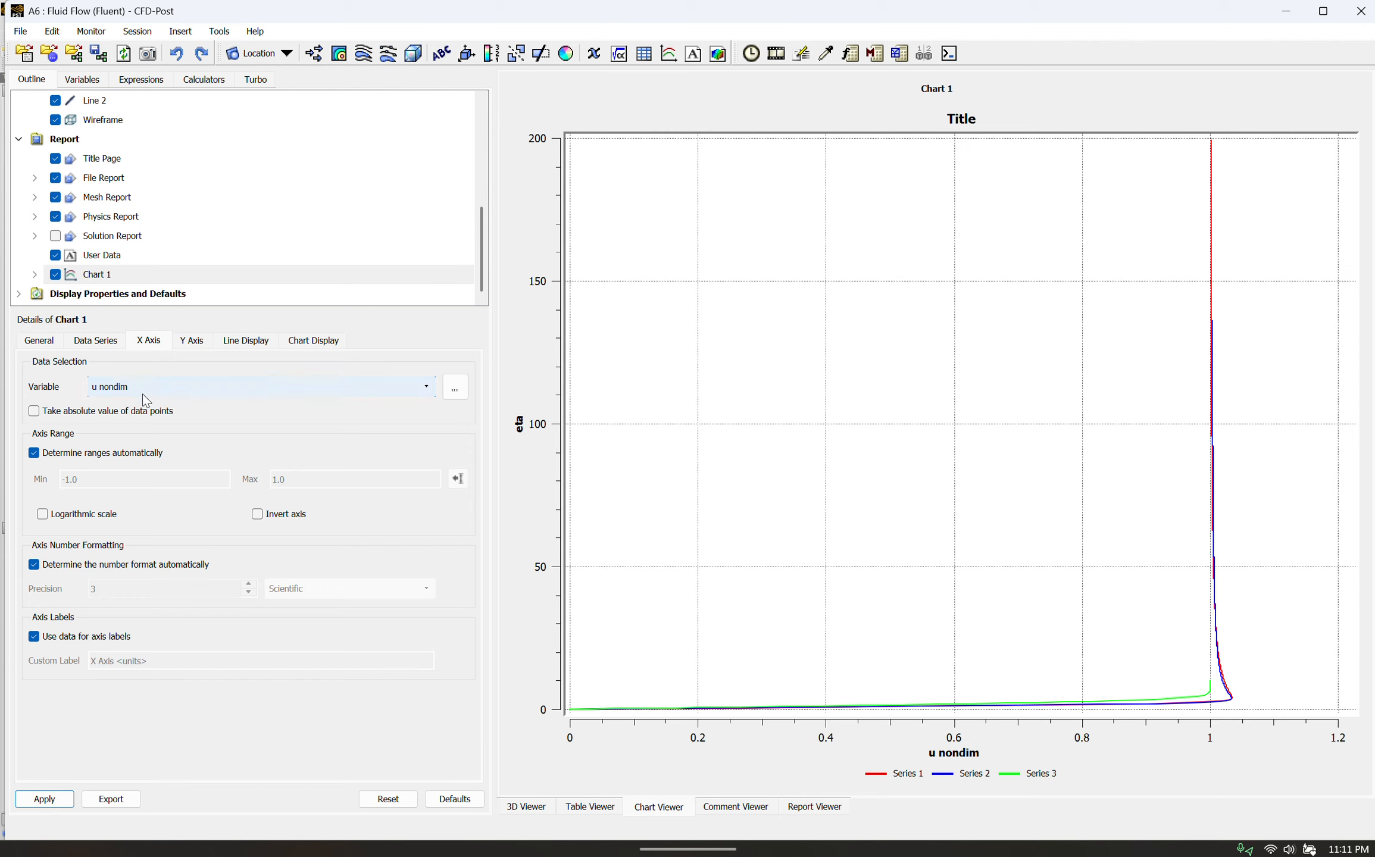
{"action": "left_click", "coordinate": [196, 341]}
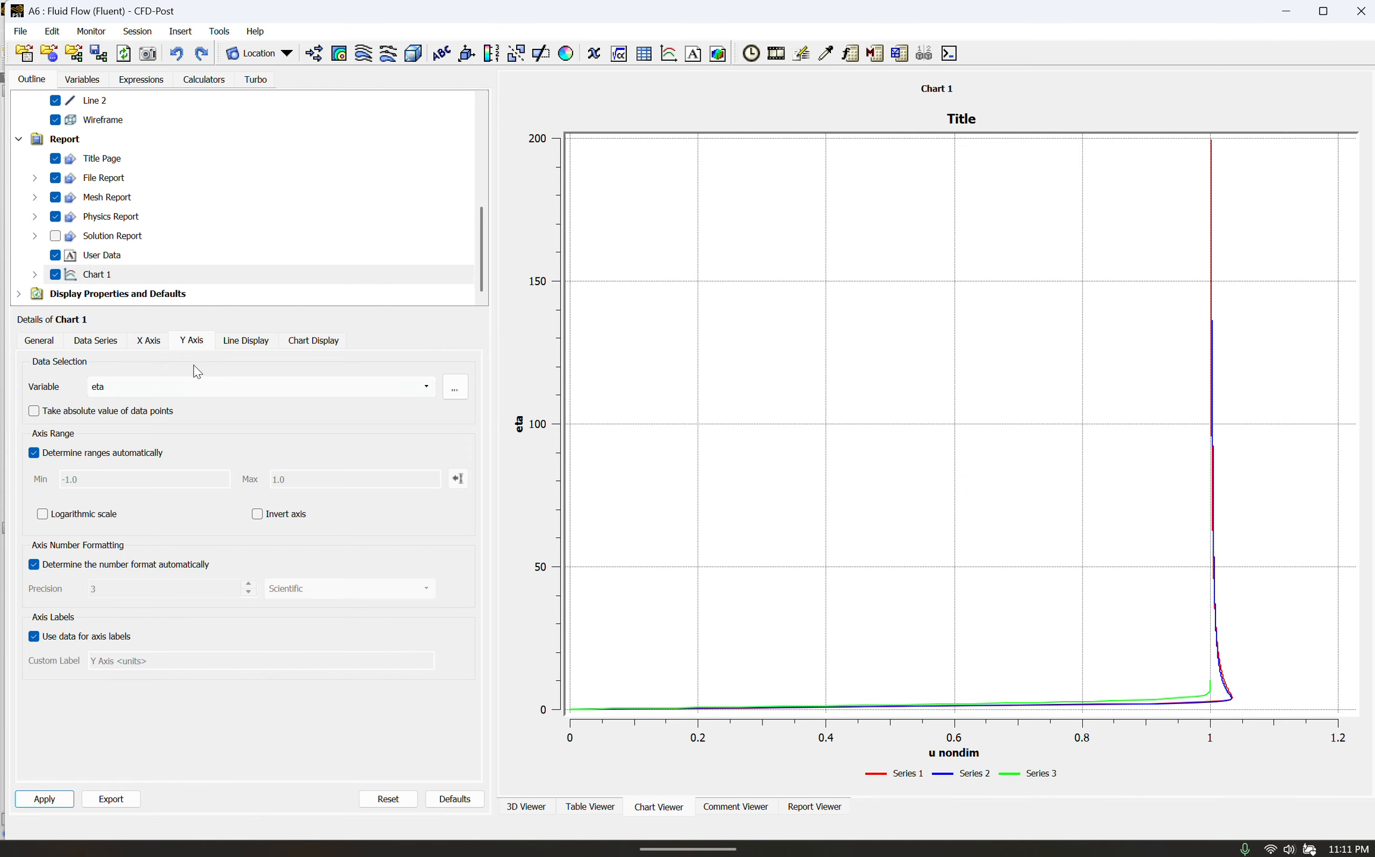
{"action": "left_click", "coordinate": [86, 346]}
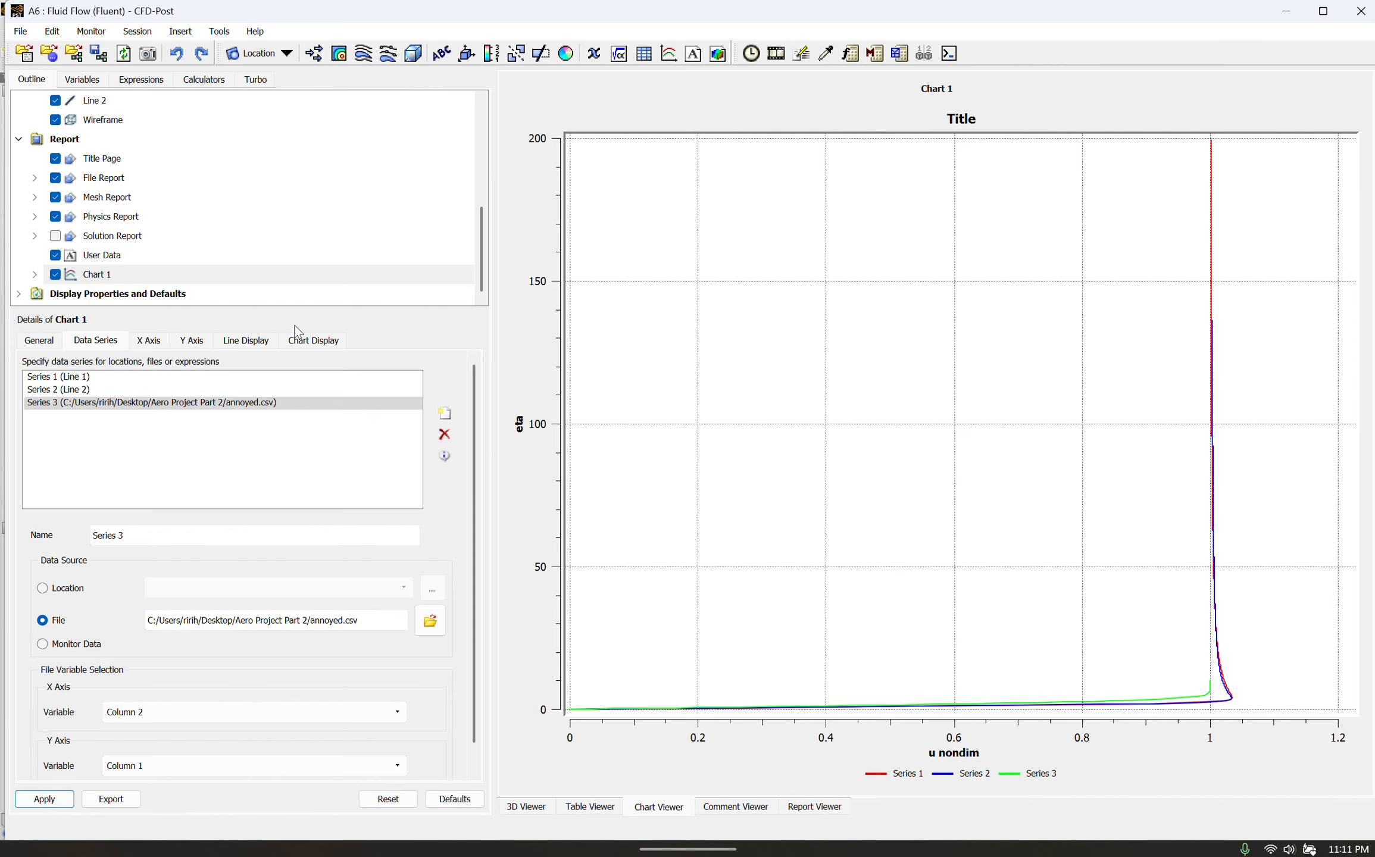
Step: Turn off the automatic range for Chart 1's Y axis, set it to 0 to 10, and apply it
{"action": "left_click", "coordinate": [202, 342]}
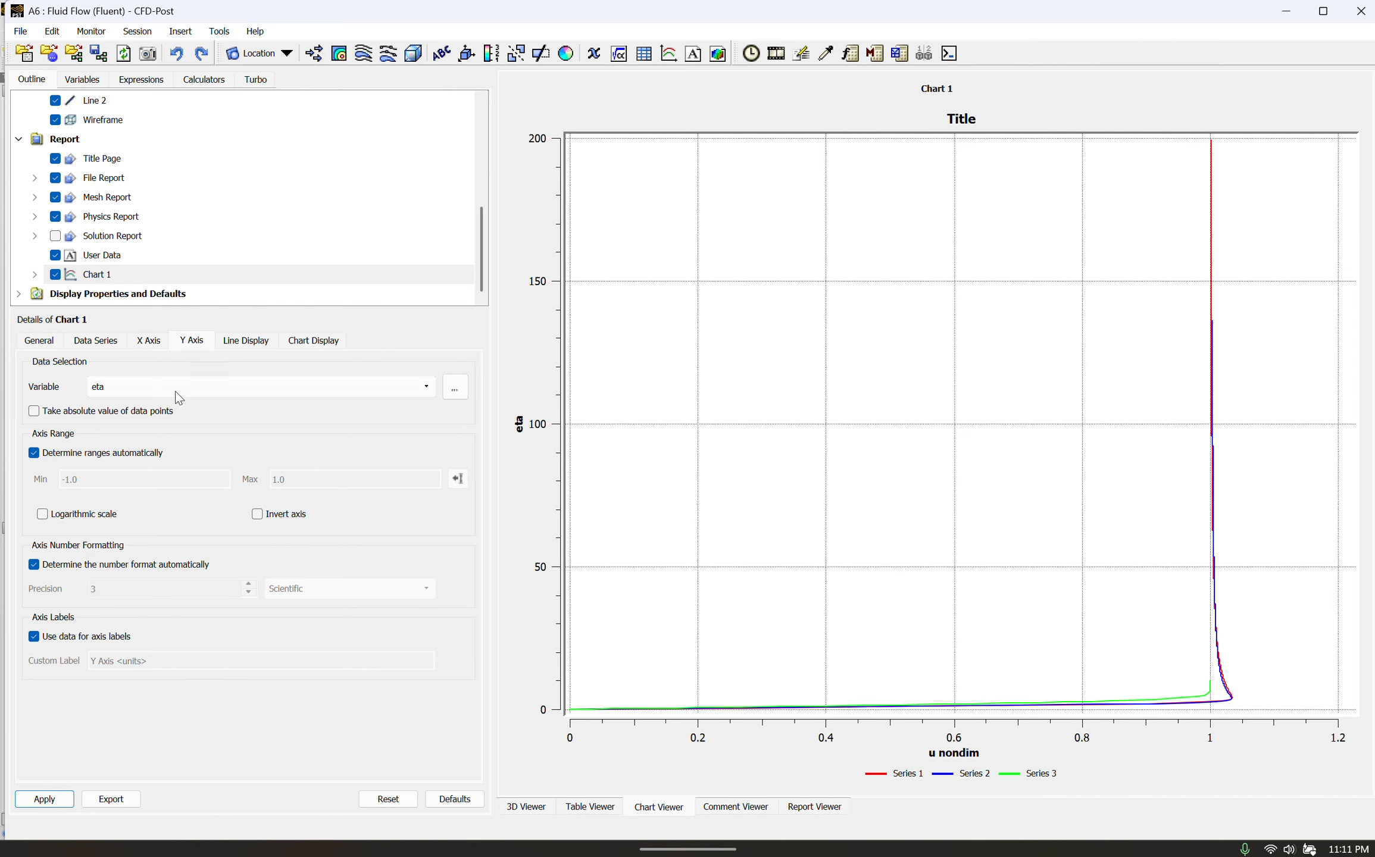
{"action": "left_click", "coordinate": [80, 454]}
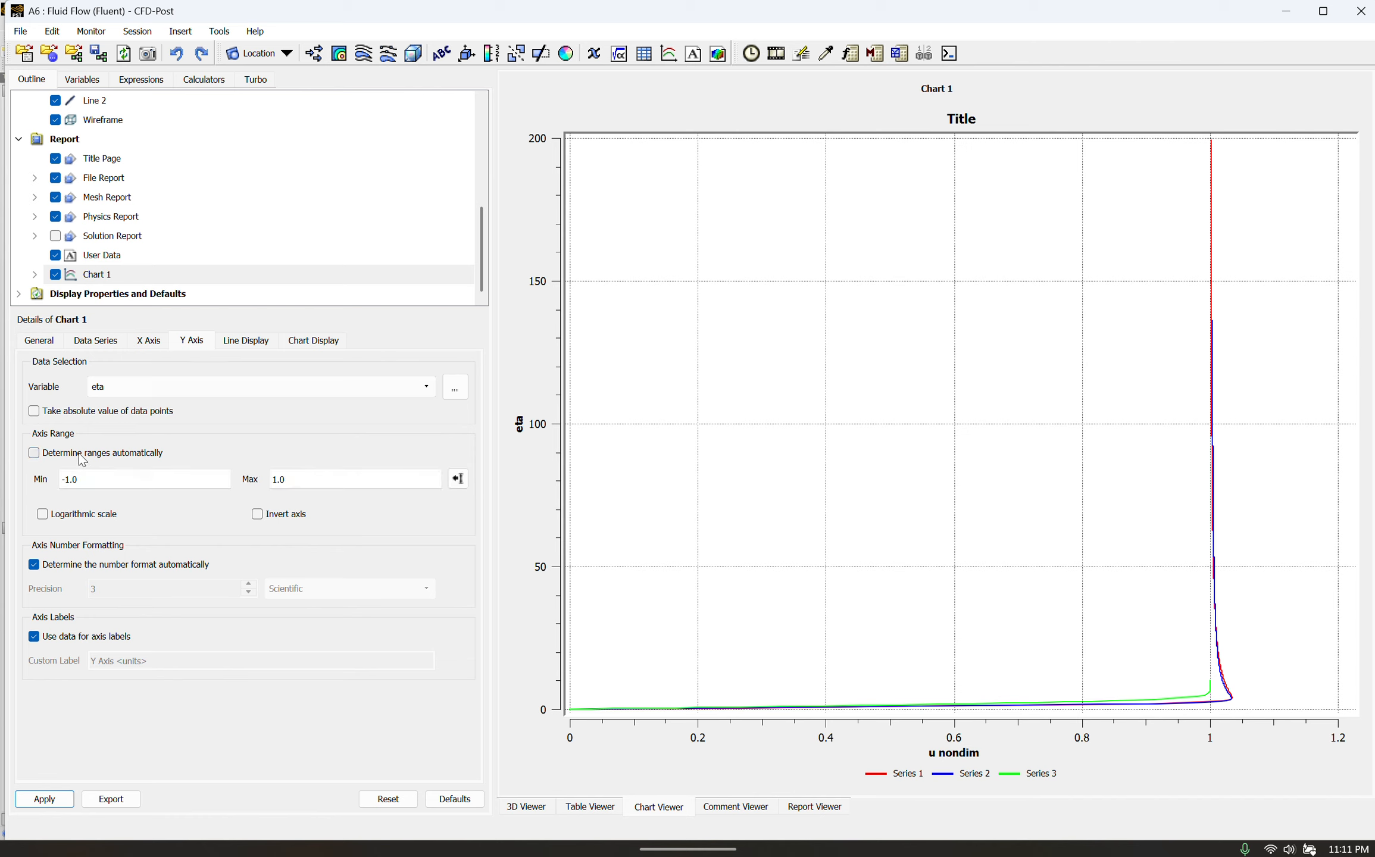
{"action": "triple_click", "coordinate": [122, 481]}
{"action": "type", "text": "0"}
{"action": "triple_click", "coordinate": [307, 480]}
{"action": "type", "text": "10"}
{"action": "left_click", "coordinate": [46, 799]}
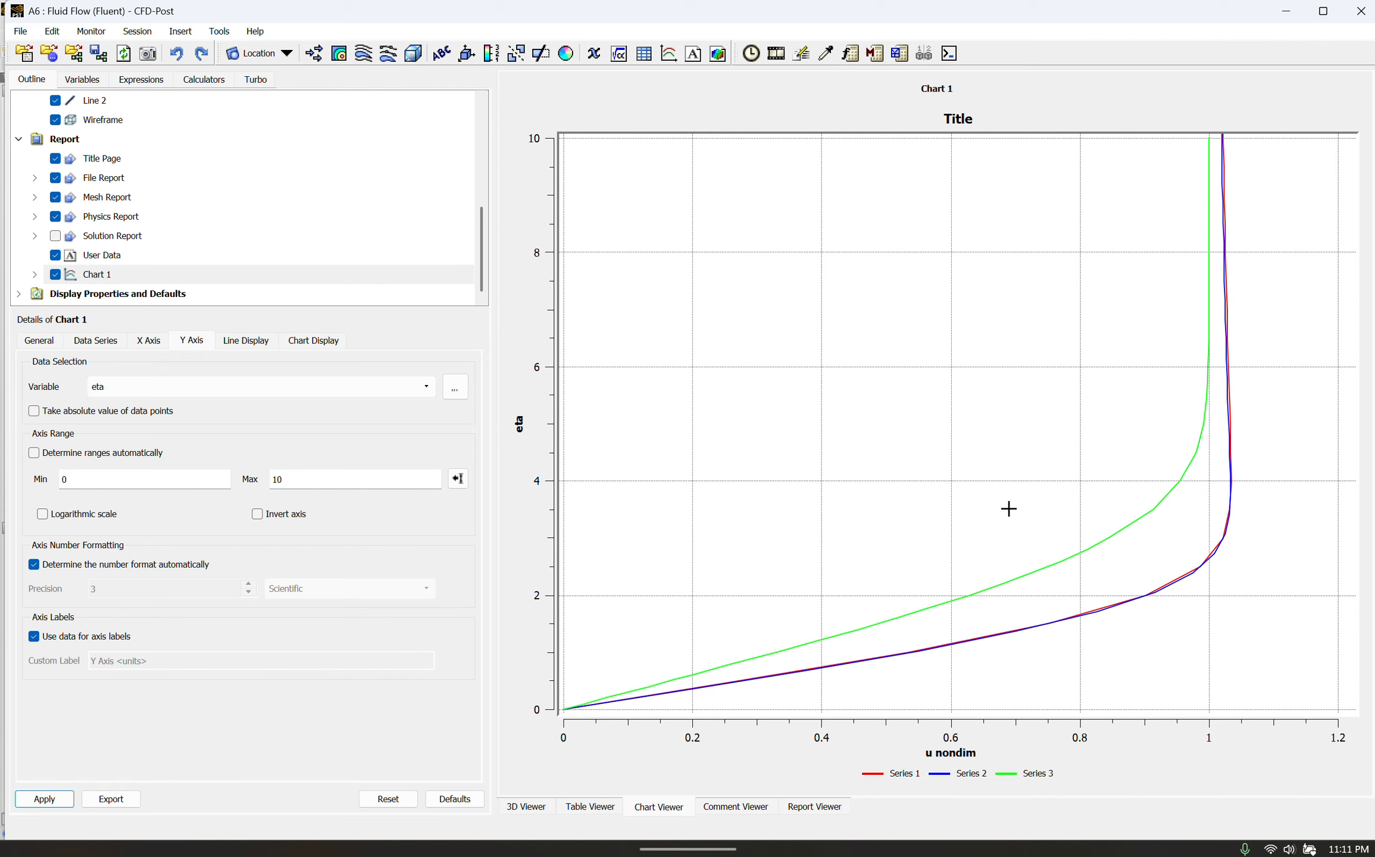
{"action": "left_click", "coordinate": [114, 349]}
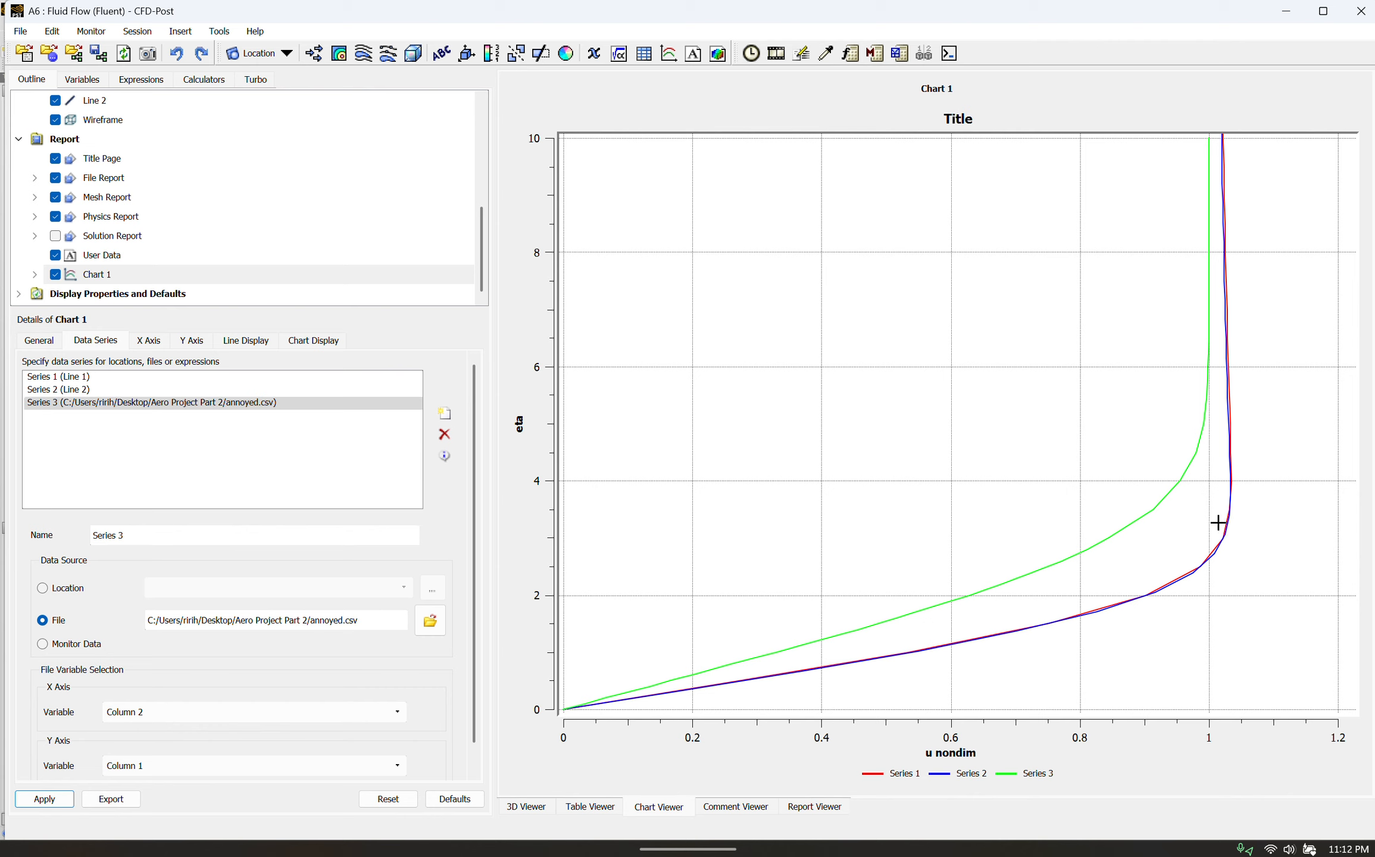
{"action": "left_click", "coordinate": [597, 33]}
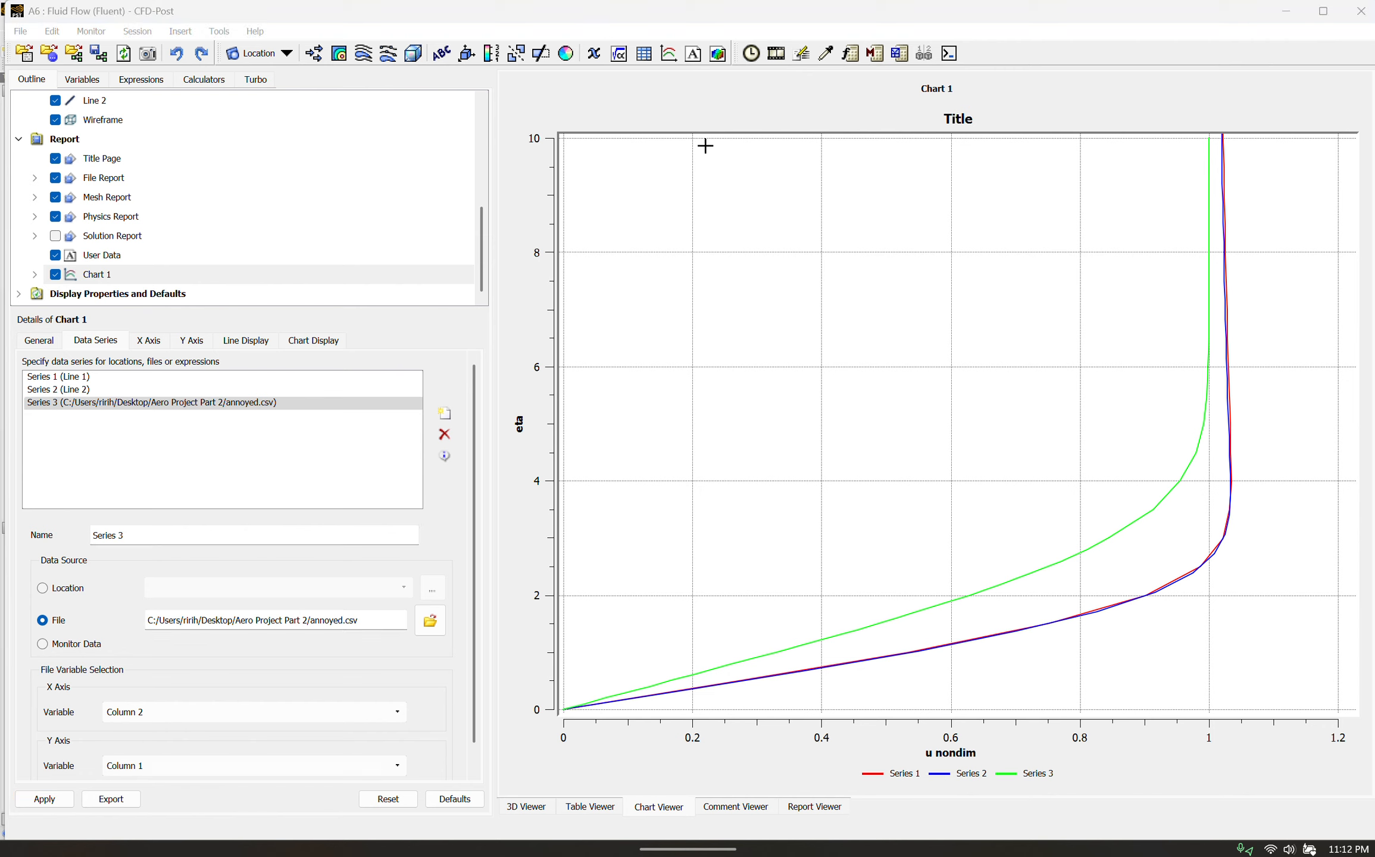